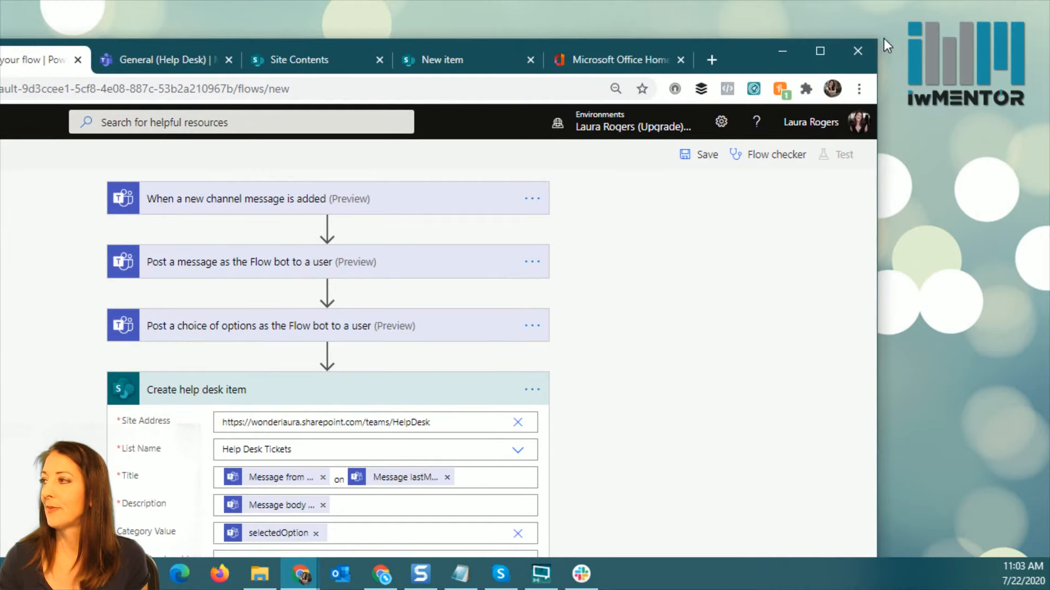
- Save the help desk flow and leave its editor for the list of my flows
{"action": "left_click", "coordinate": [818, 52]}
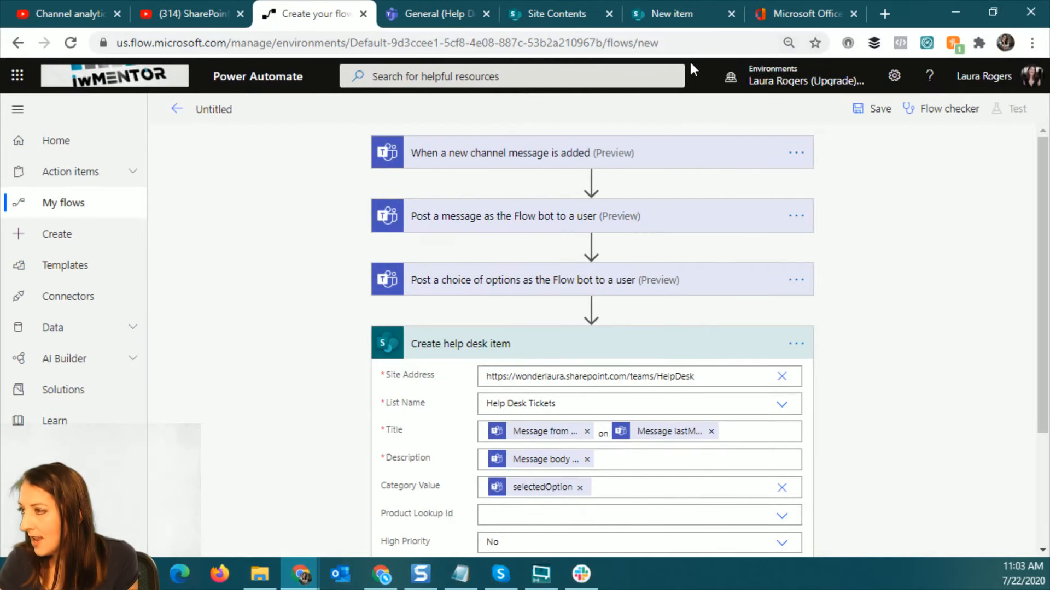
{"action": "left_click", "coordinate": [872, 110]}
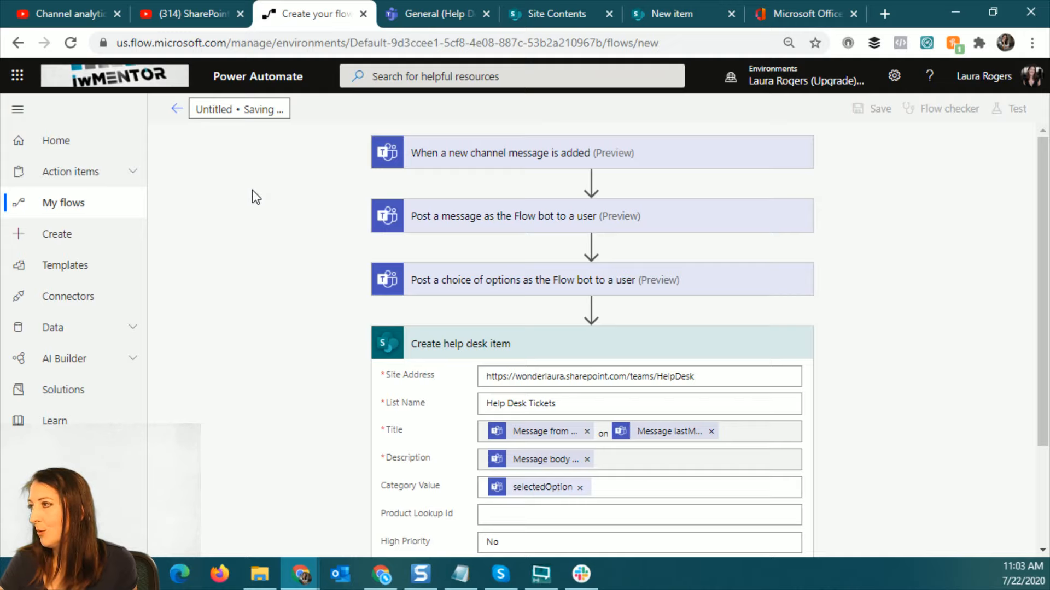
{"action": "left_click", "coordinate": [70, 211]}
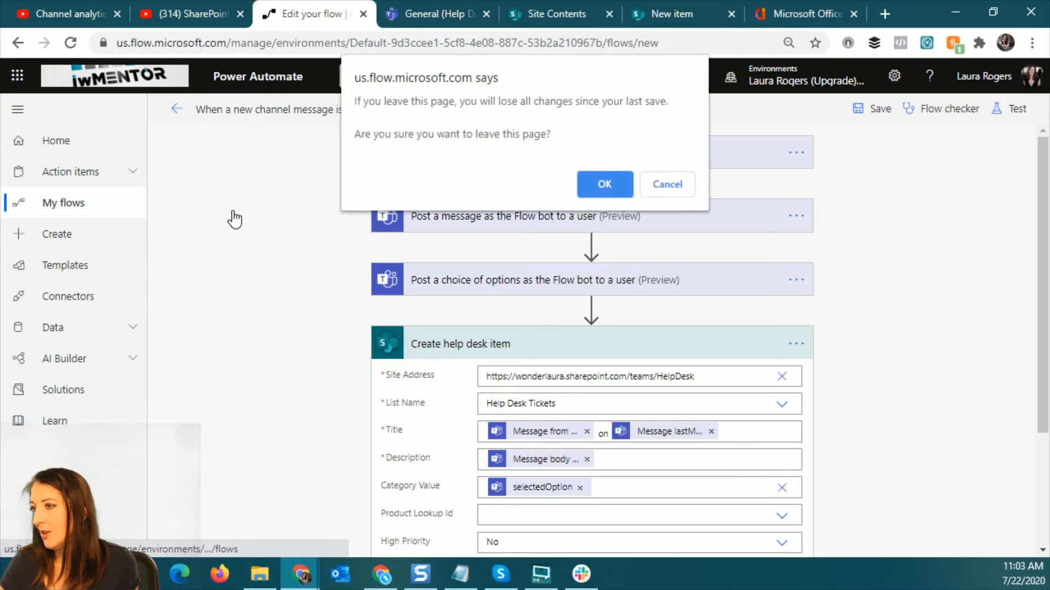
{"action": "left_click", "coordinate": [606, 185]}
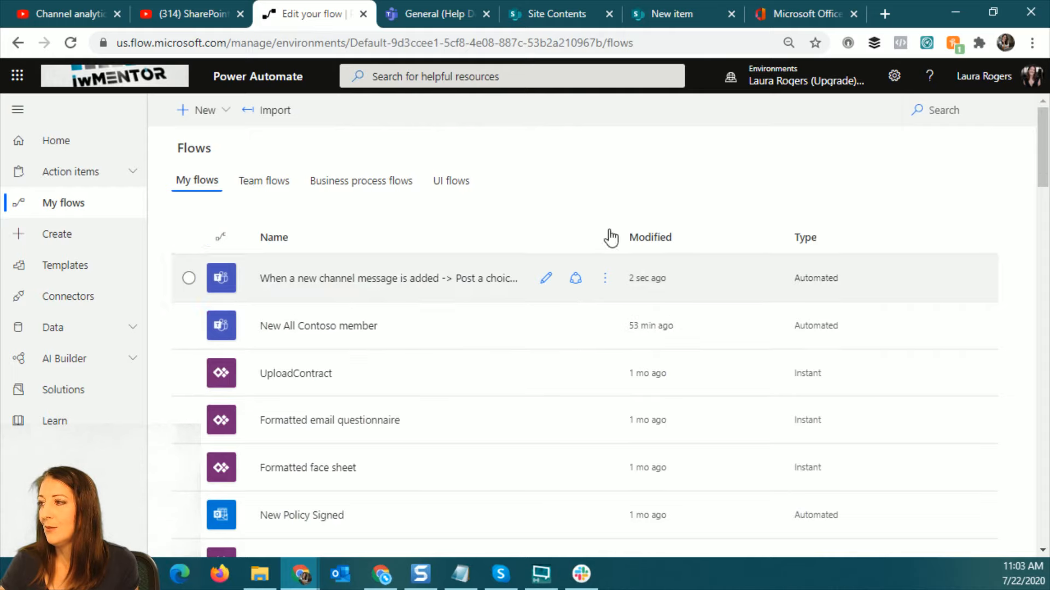
- Start a new blank flow through the instant flow option, skipping the name and trigger selection
{"action": "left_click", "coordinate": [208, 111]}
{"action": "left_click", "coordinate": [223, 220]}
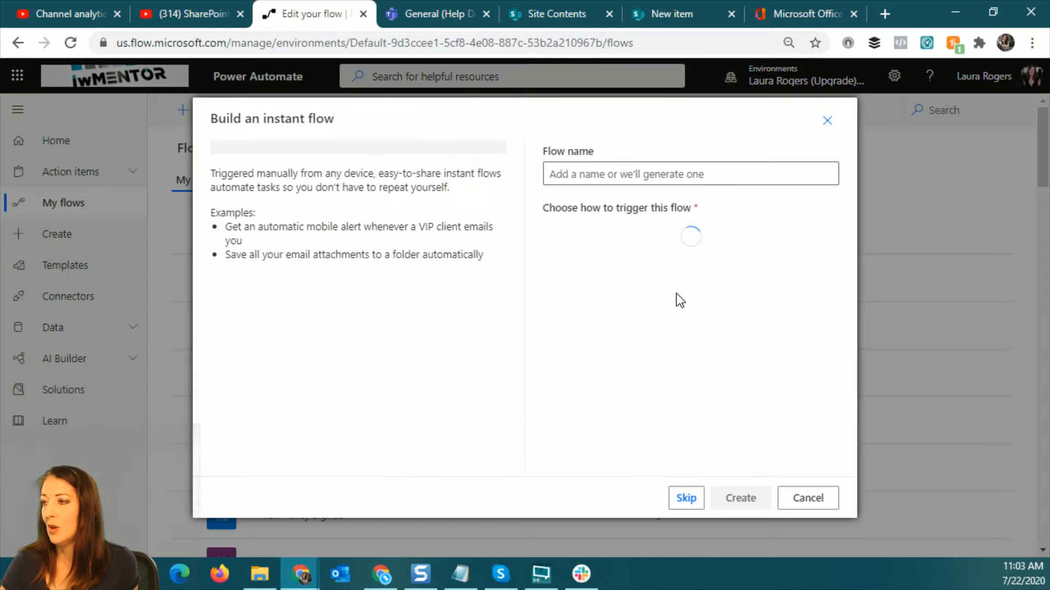
{"action": "left_click", "coordinate": [687, 499]}
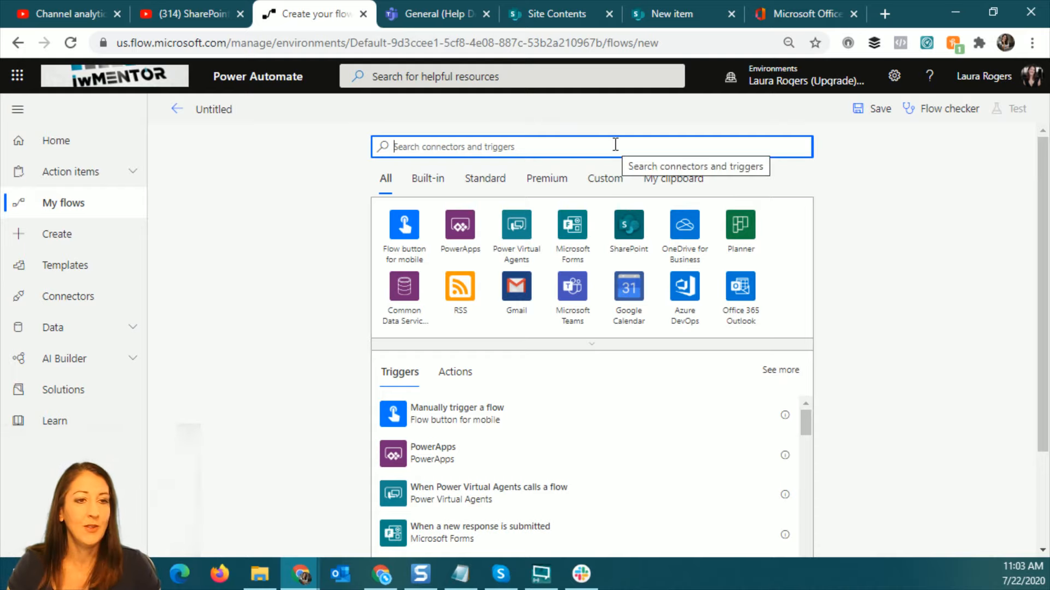
- Find the Microsoft Teams connector and add the trigger "When I am mentioned in a channel message"
{"action": "type", "text": "team"}
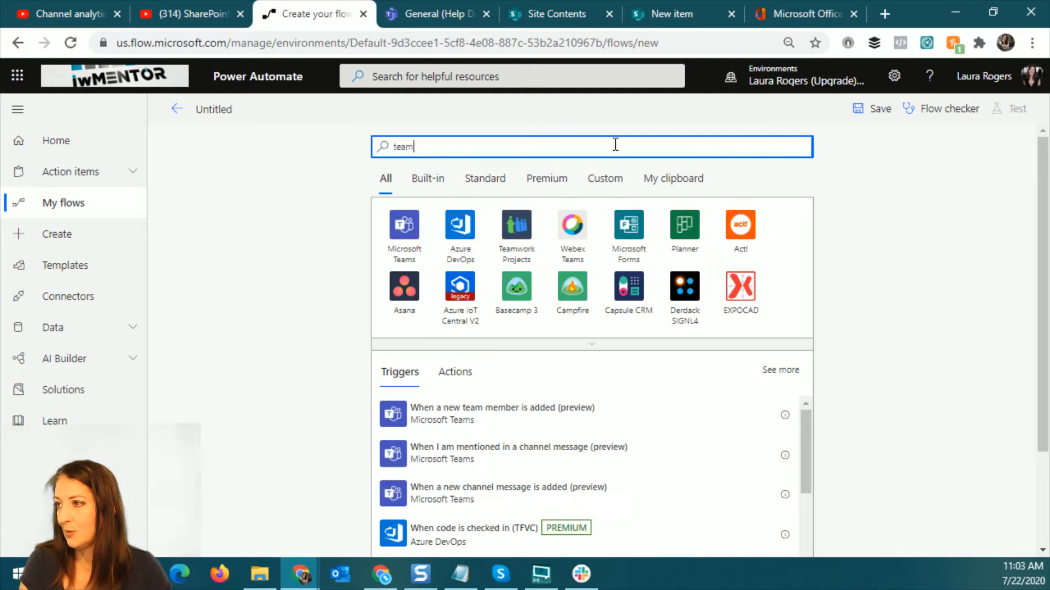
{"action": "left_click", "coordinate": [403, 224]}
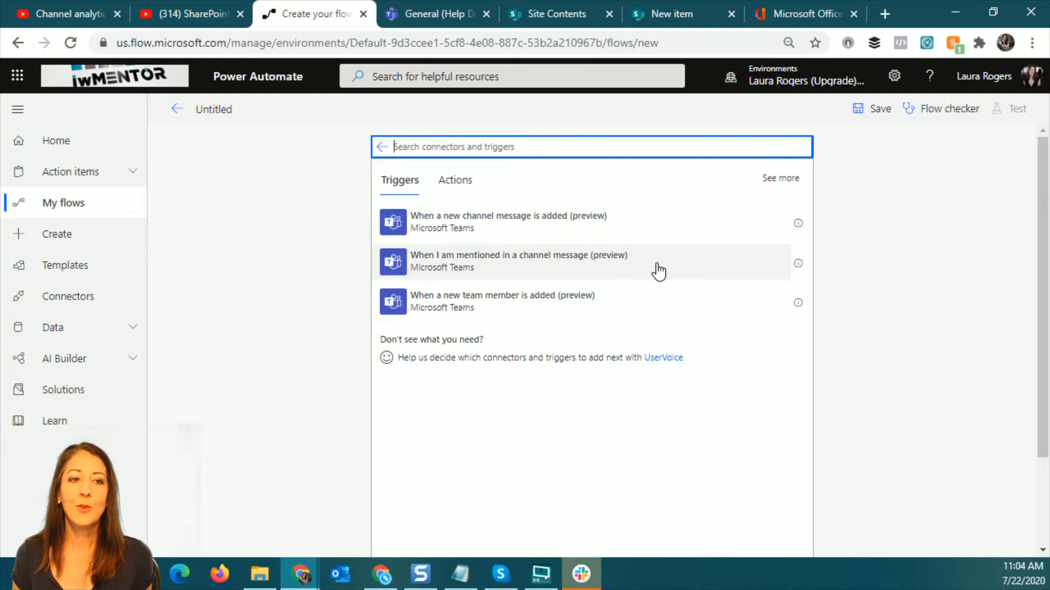
{"action": "key", "text": "F11"}
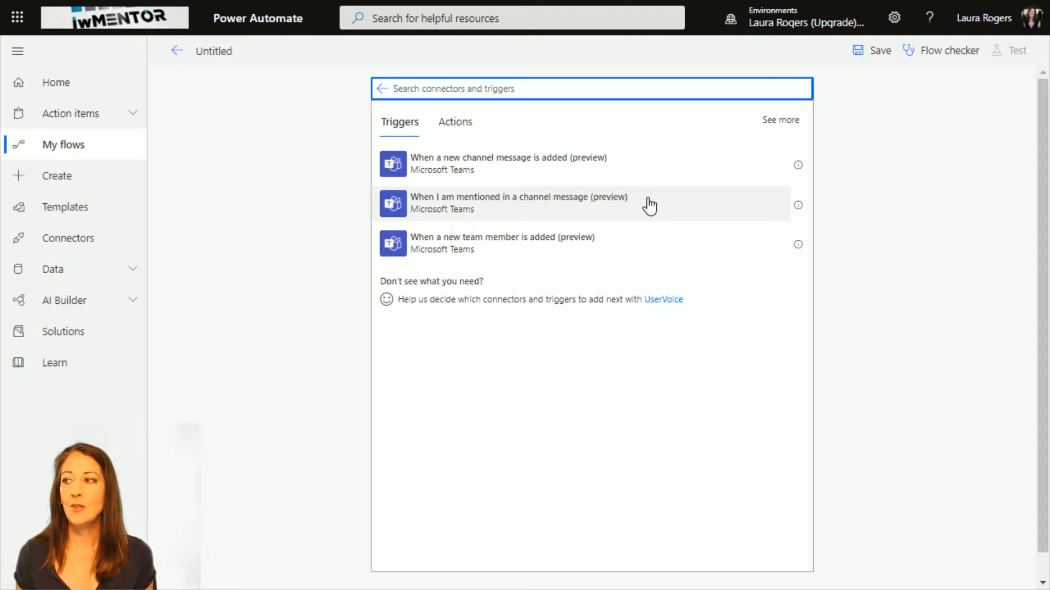
{"action": "left_click", "coordinate": [681, 209]}
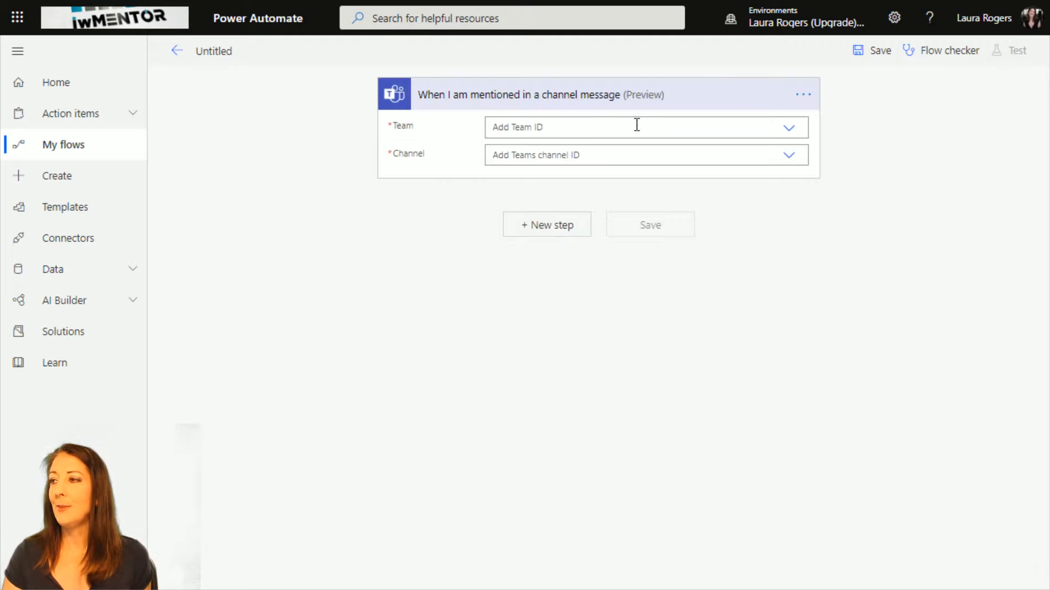
- Set the mention trigger's team to Case Management and its channel to Private Cases
{"action": "left_click", "coordinate": [790, 131]}
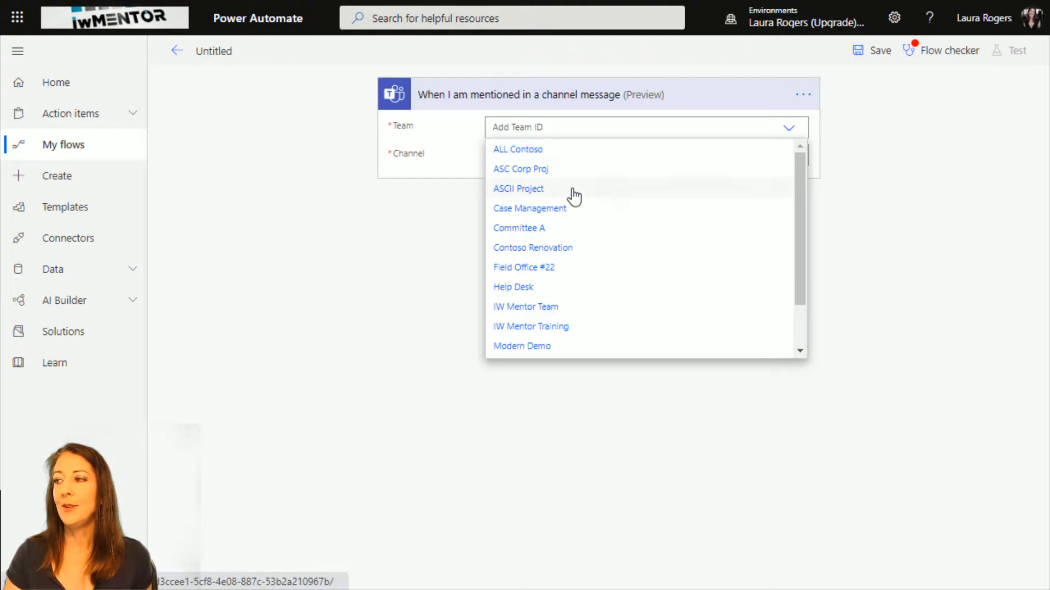
{"action": "left_click", "coordinate": [571, 210]}
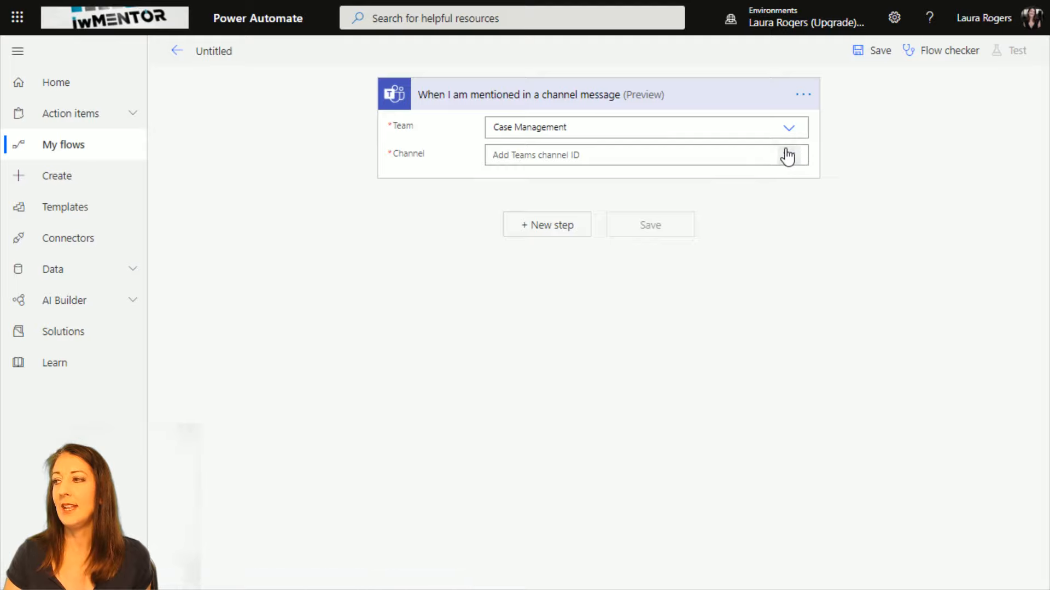
{"action": "left_click", "coordinate": [788, 155]}
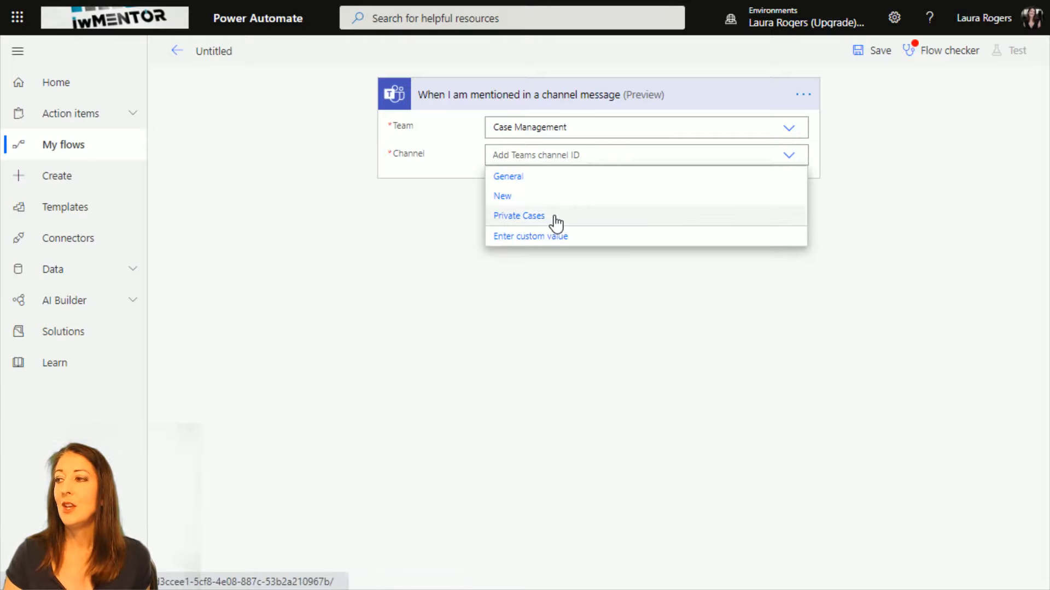
{"action": "left_click", "coordinate": [556, 222]}
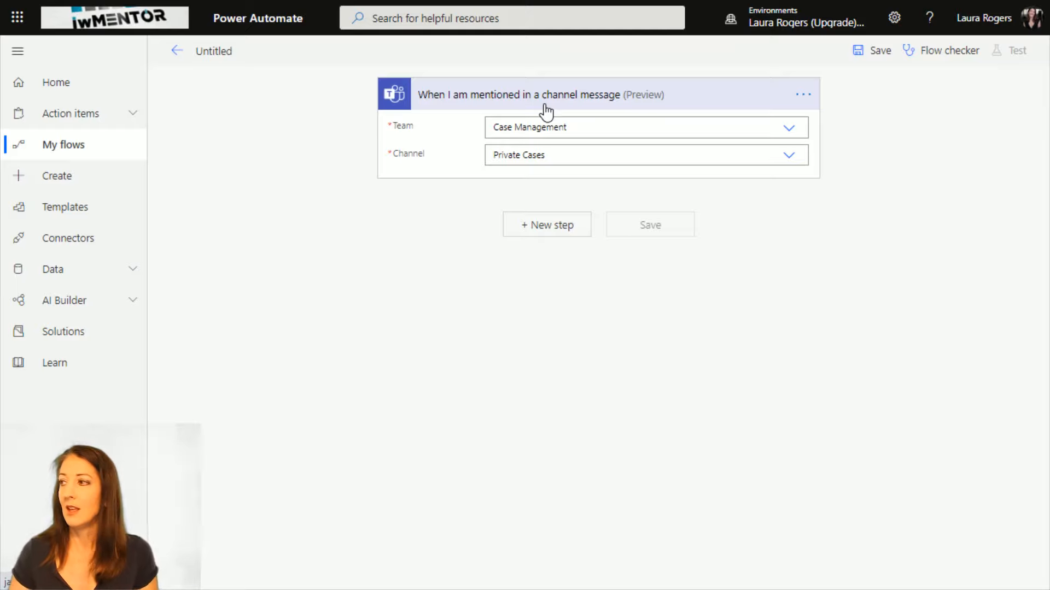
- Check which connection the mention trigger uses and delete the trigger from the flow
{"action": "left_click", "coordinate": [812, 100]}
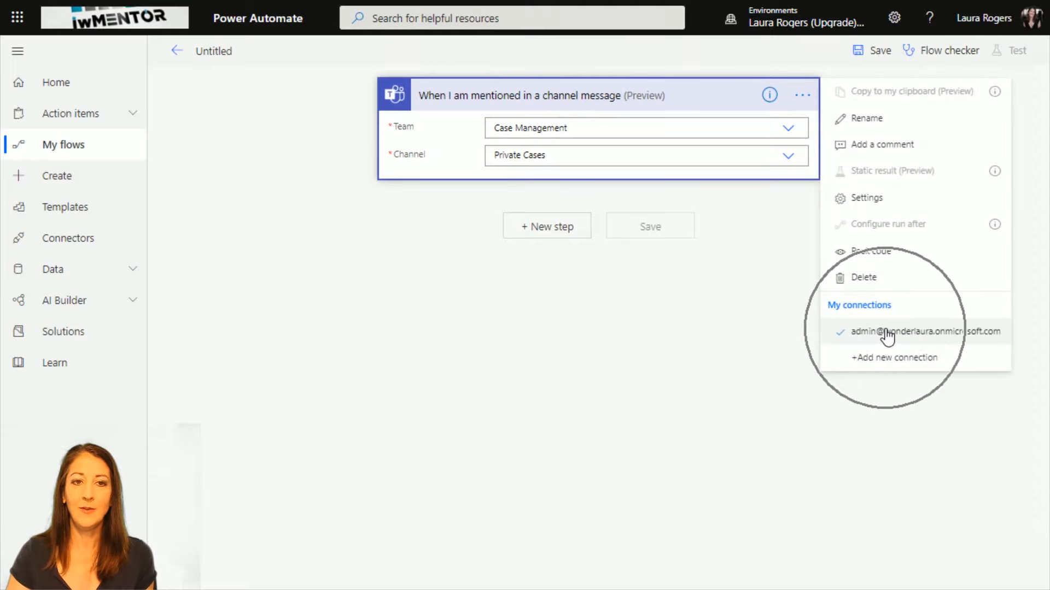
{"action": "left_click", "coordinate": [668, 360]}
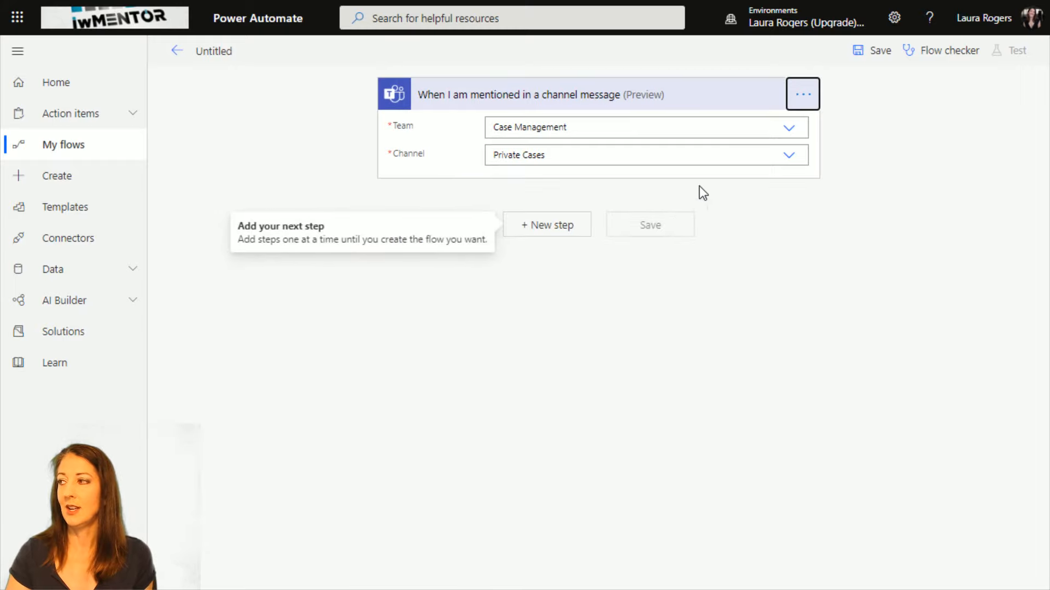
{"action": "left_click", "coordinate": [802, 94]}
{"action": "left_click", "coordinate": [841, 280]}
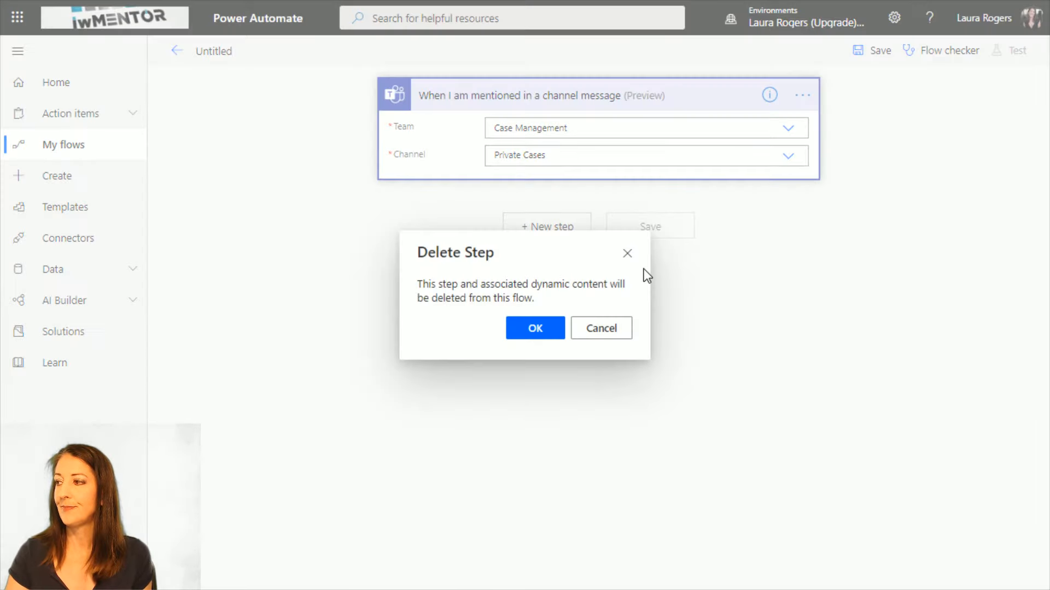
{"action": "left_click", "coordinate": [539, 330]}
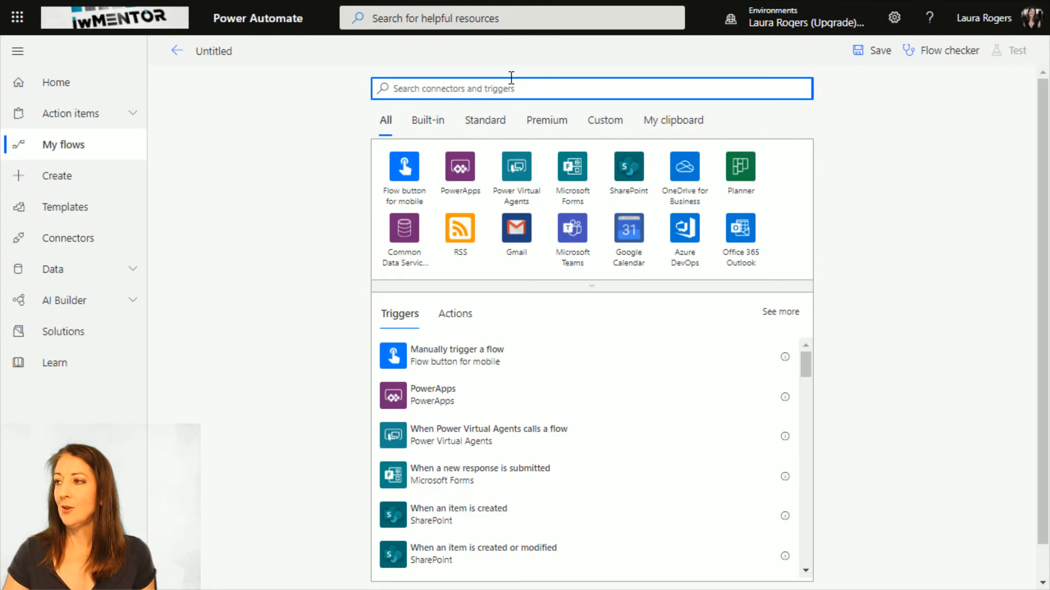
- Add the Microsoft Teams trigger "When a new team member is added" for the ALL Contoso team
{"action": "type", "text": "team"}
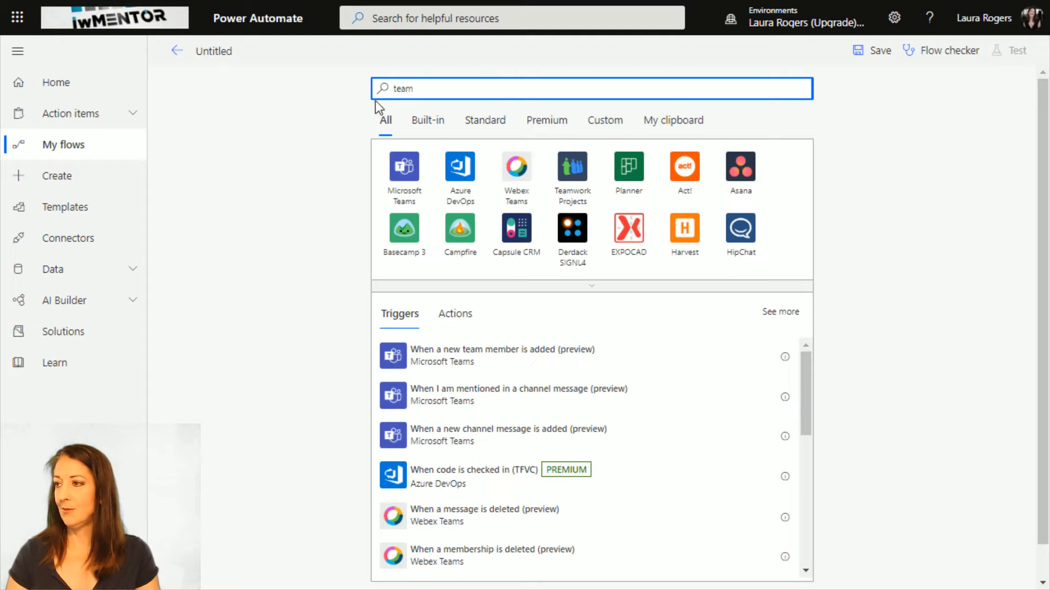
{"action": "left_click", "coordinate": [391, 176]}
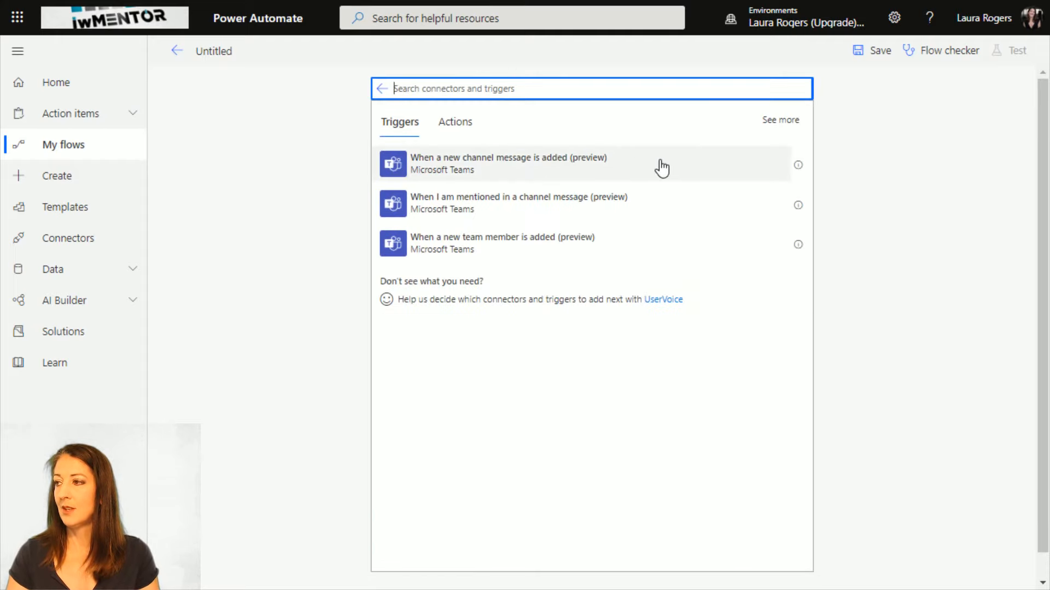
{"action": "left_click", "coordinate": [508, 250]}
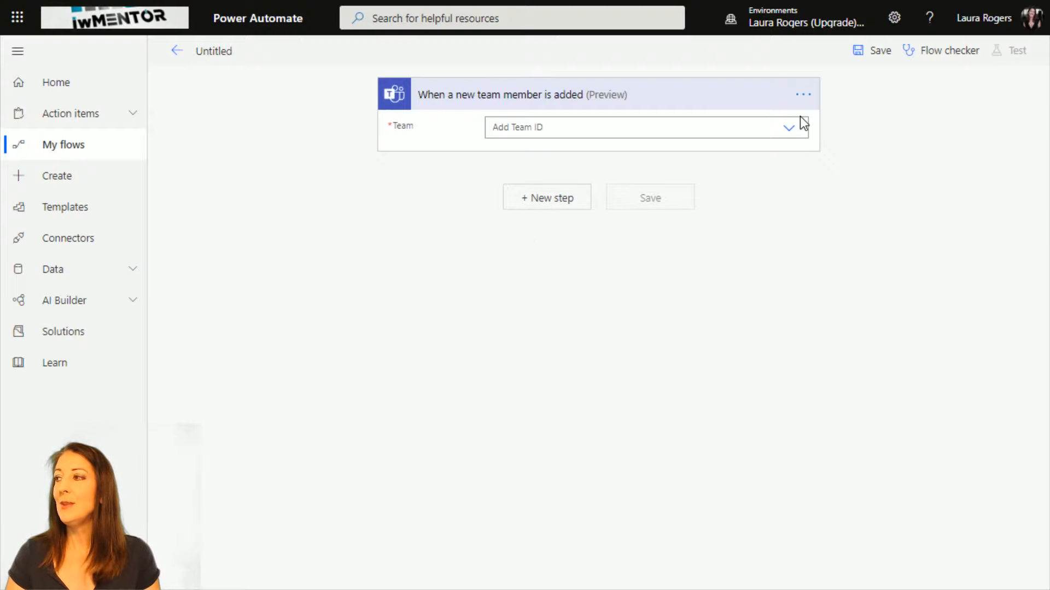
{"action": "left_click", "coordinate": [790, 131]}
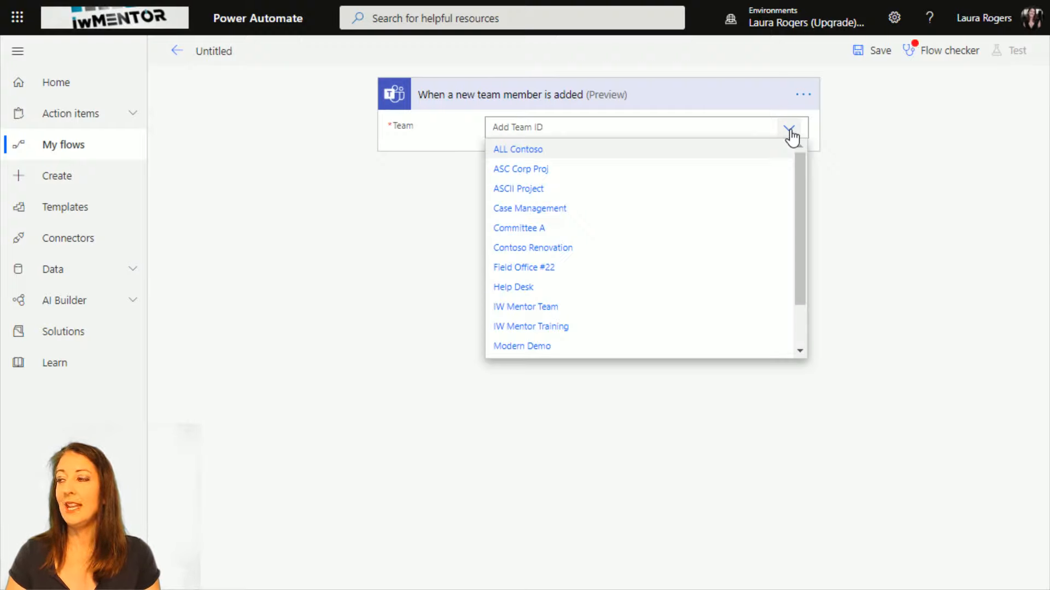
{"action": "left_click_drag", "start_coordinate": [798, 166], "coordinate": [806, 143]}
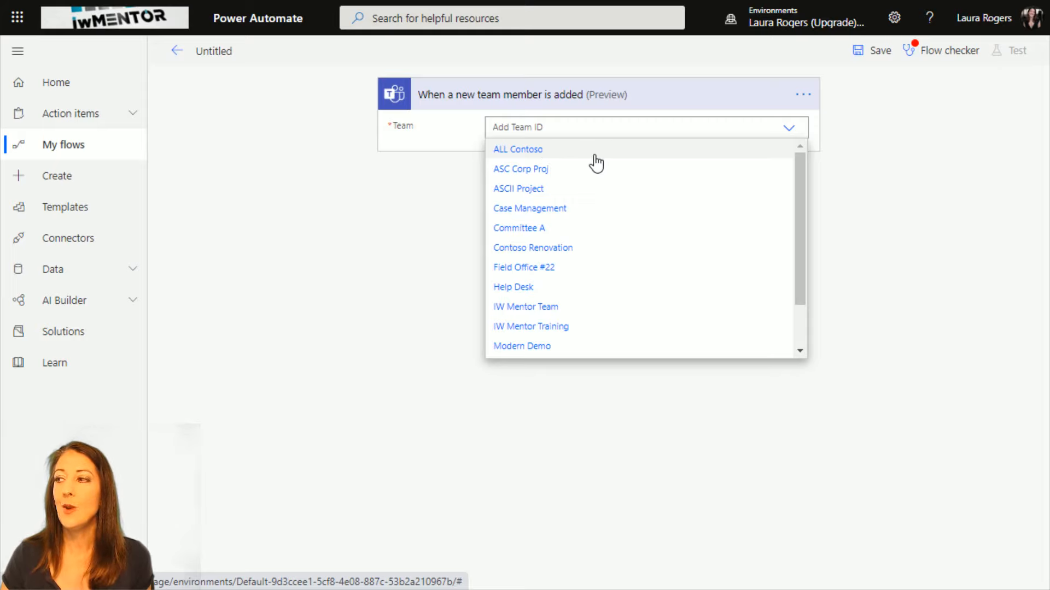
{"action": "left_click", "coordinate": [559, 153]}
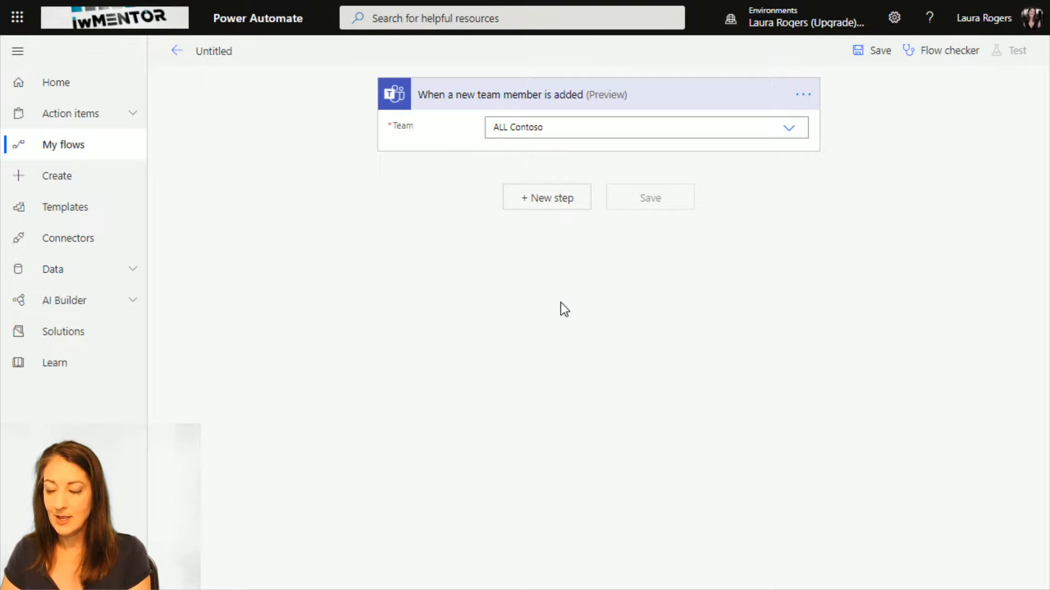
- Open the Microsoft 365 admin center from the Microsoft Office home page
{"action": "key", "text": "F11"}
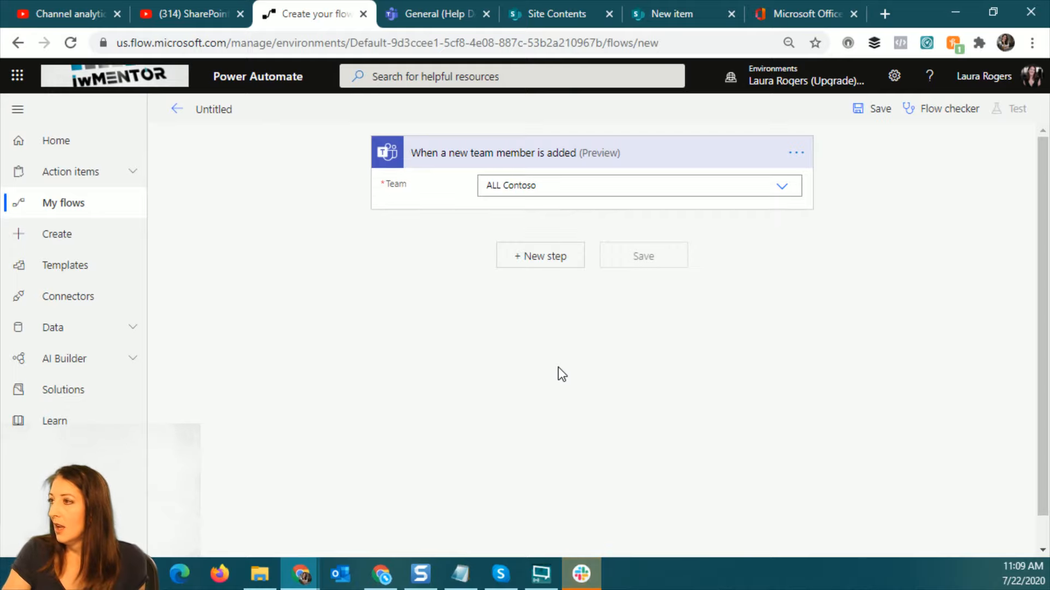
{"action": "left_click", "coordinate": [782, 12]}
{"action": "left_click", "coordinate": [309, 300]}
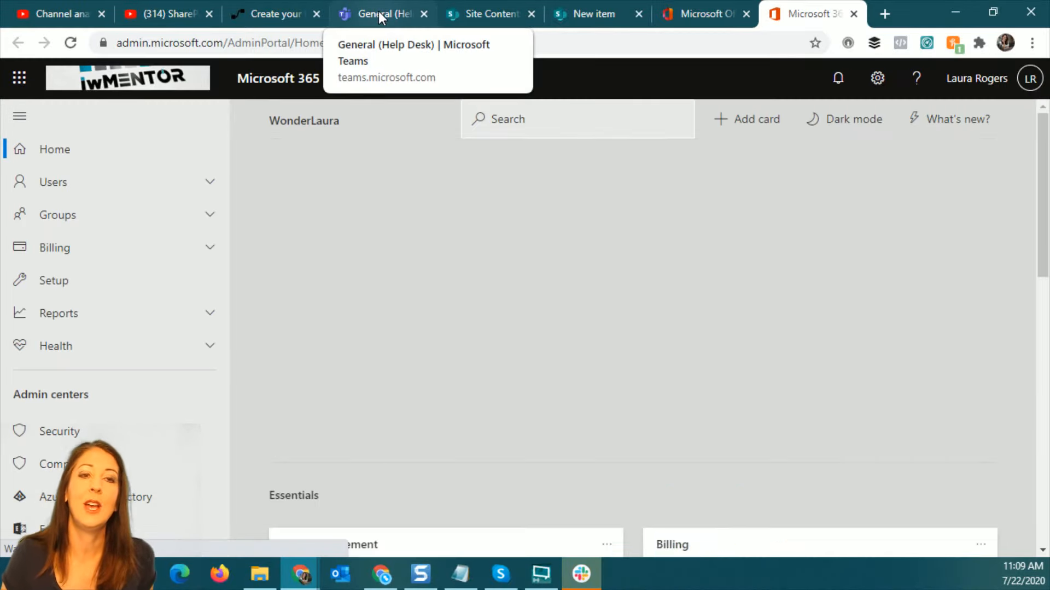
- Switch to Microsoft Teams and view the team types offered when building a team from scratch, without creating one
{"action": "left_click", "coordinate": [378, 11]}
{"action": "left_click", "coordinate": [405, 272]}
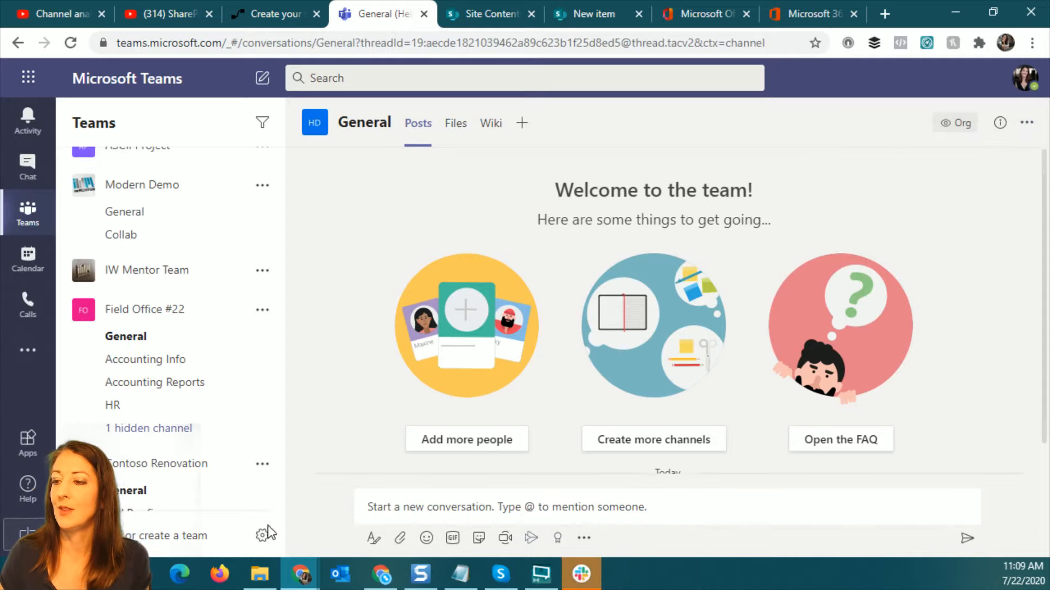
{"action": "left_click", "coordinate": [165, 544]}
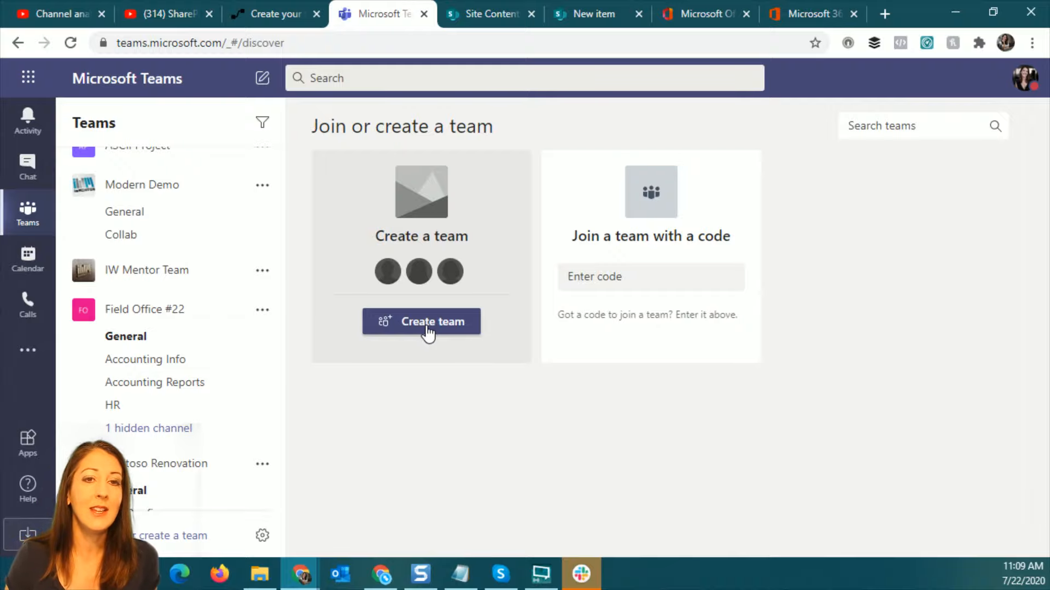
{"action": "left_click", "coordinate": [428, 332]}
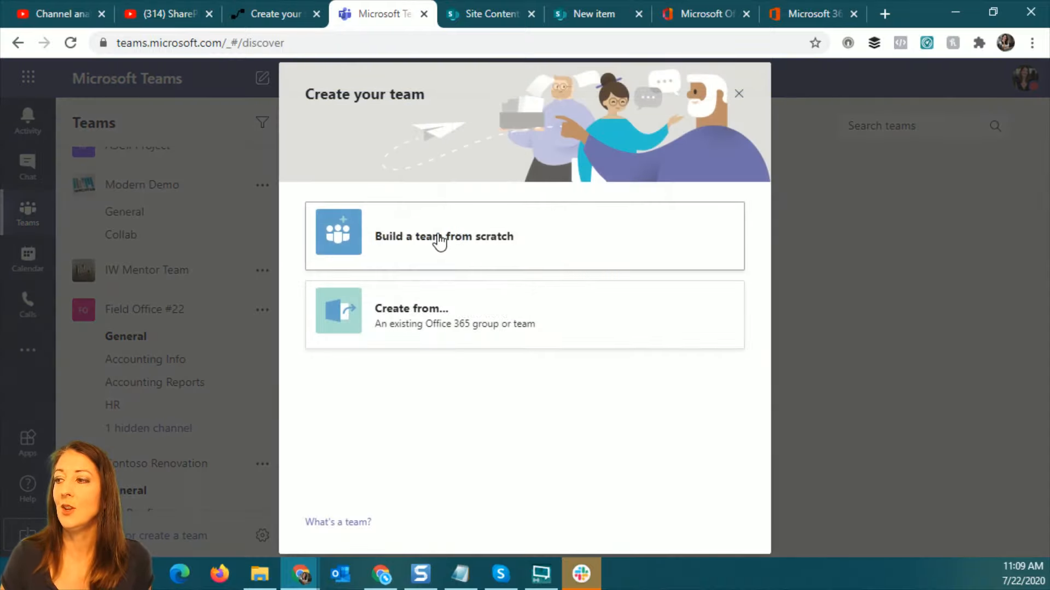
{"action": "left_click", "coordinate": [439, 241]}
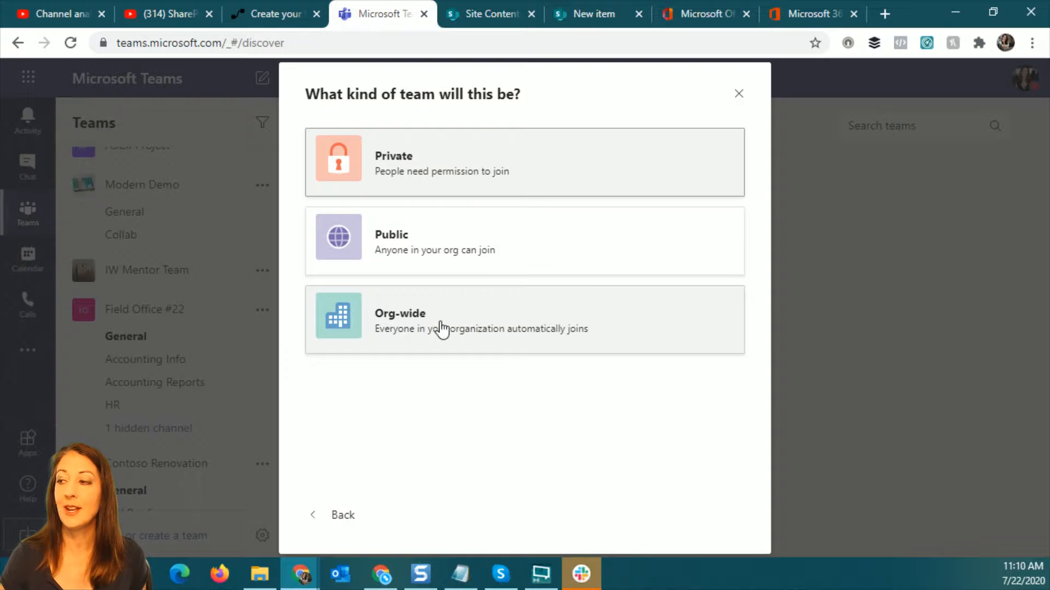
{"action": "left_click", "coordinate": [738, 100]}
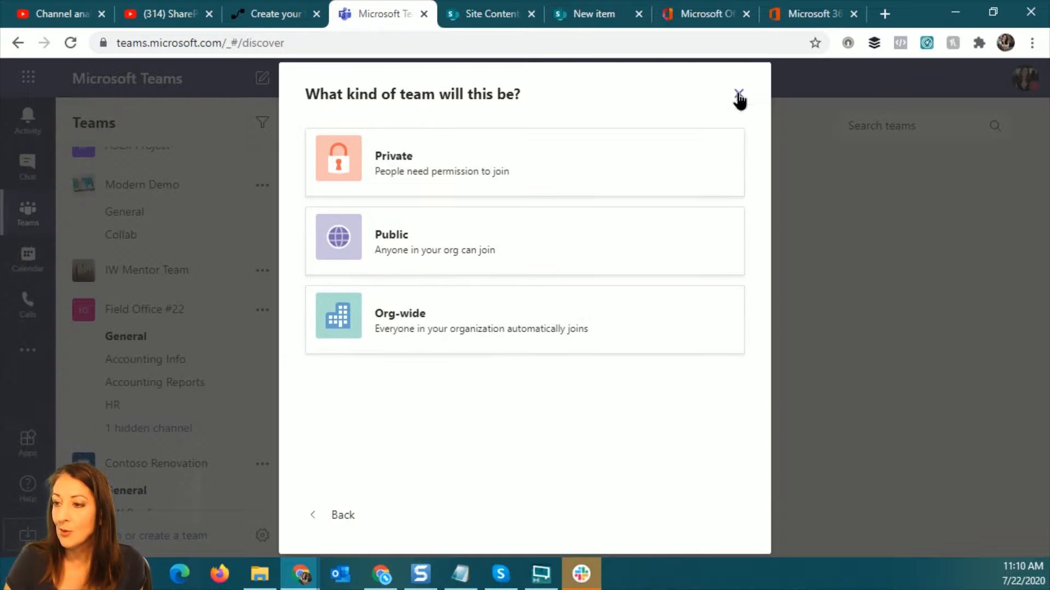
- Open the ALL Contoso team's management page and review its owners and its members and guests
{"action": "scroll", "coordinate": [189, 378], "scroll_direction": "down", "scroll_amount": 5}
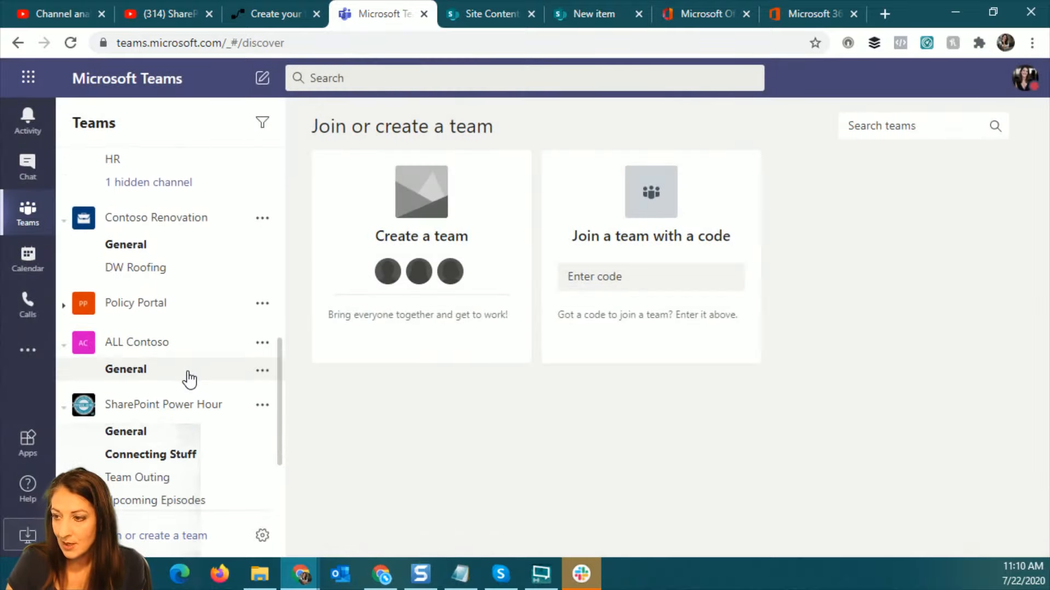
{"action": "left_click", "coordinate": [142, 374]}
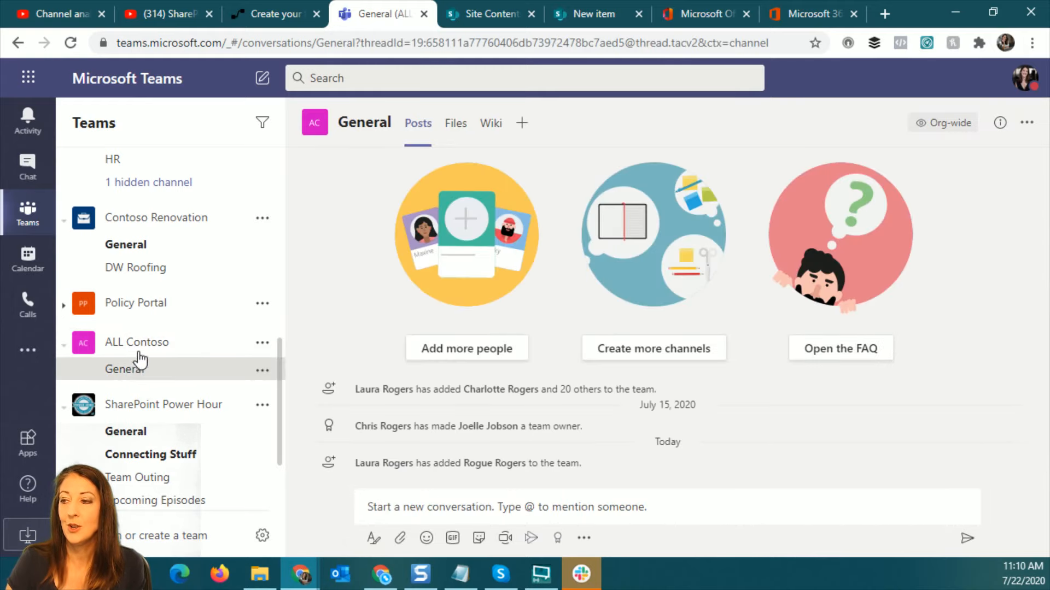
{"action": "left_click", "coordinate": [262, 344]}
{"action": "left_click", "coordinate": [306, 313]}
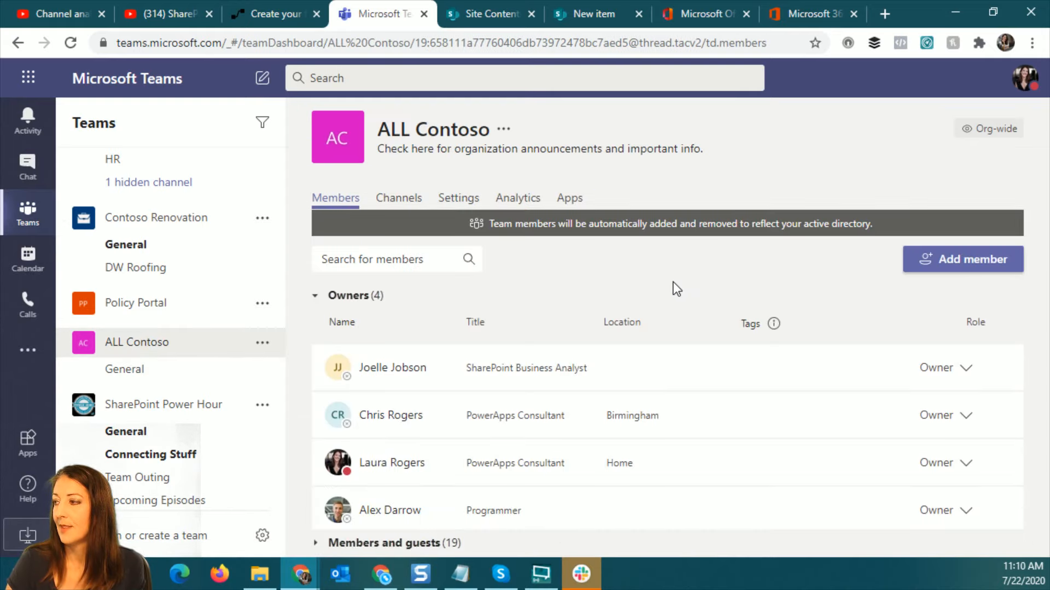
{"action": "scroll", "coordinate": [514, 336], "scroll_direction": "down", "scroll_amount": 1}
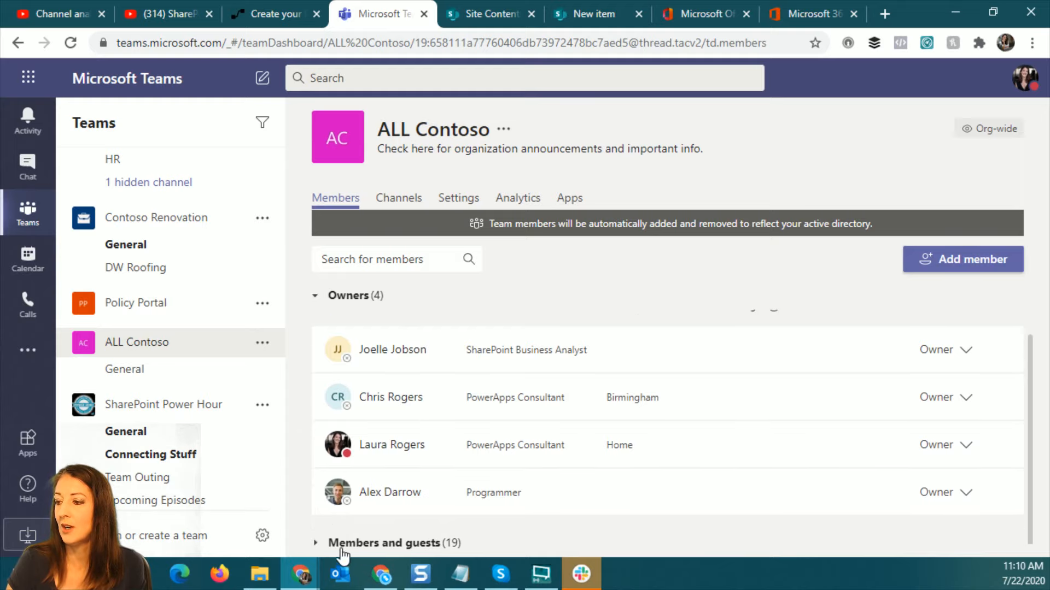
{"action": "left_click", "coordinate": [315, 543]}
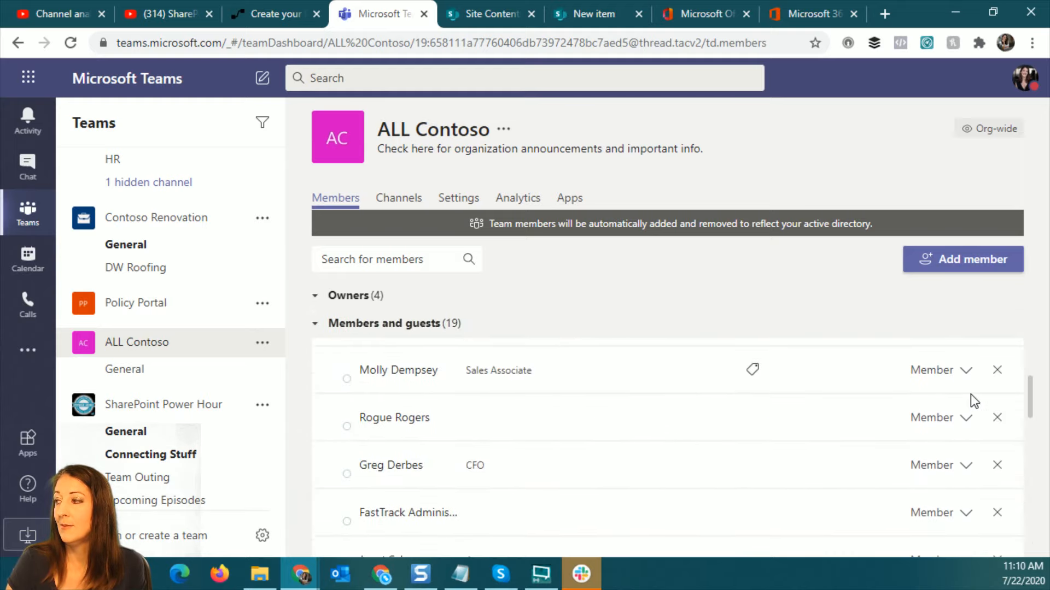
{"action": "mouse_move", "coordinate": [1029, 405]}
{"action": "left_mouse_down"}
{"action": "mouse_move", "coordinate": [1028, 381]}
{"action": "mouse_move", "coordinate": [1034, 401]}
{"action": "left_mouse_up"}
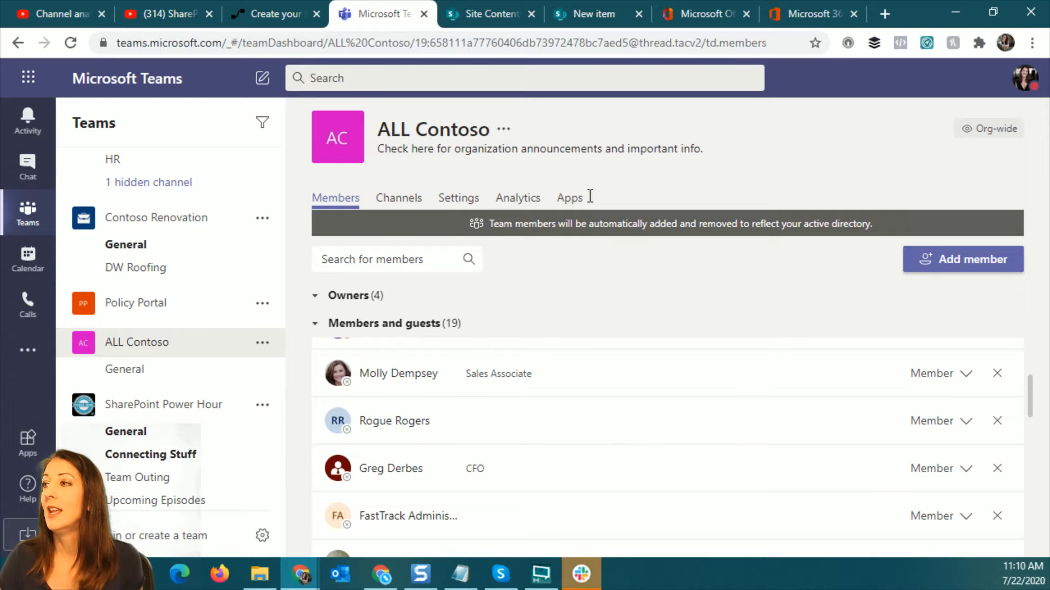
- Return to Power Automate, leave the untitled flow, and open the existing flow "New All Contoso member" for editing
{"action": "left_click", "coordinate": [270, 22]}
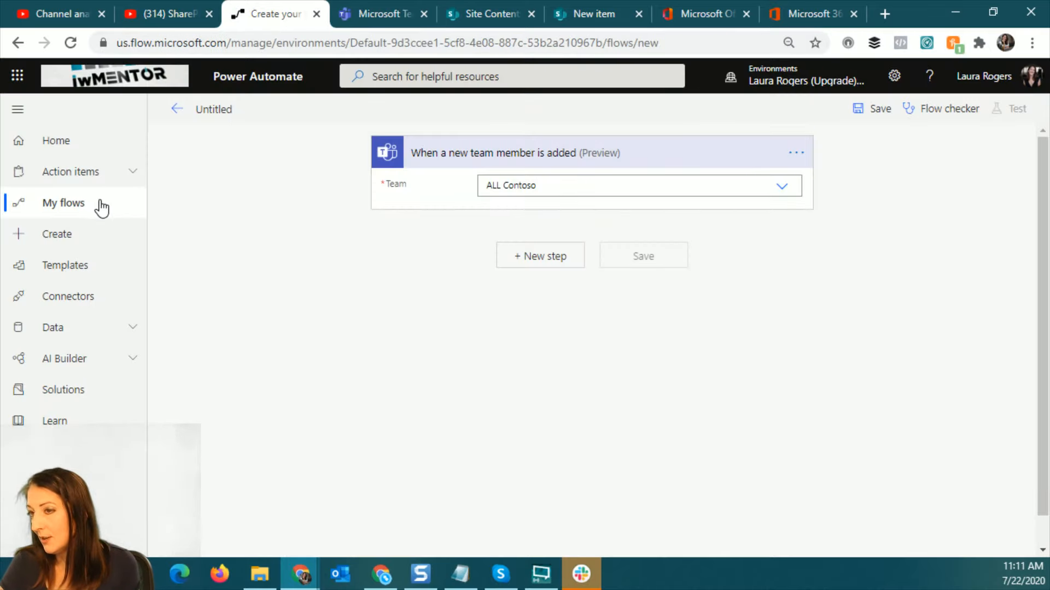
{"action": "left_click", "coordinate": [73, 205]}
{"action": "left_click", "coordinate": [605, 161]}
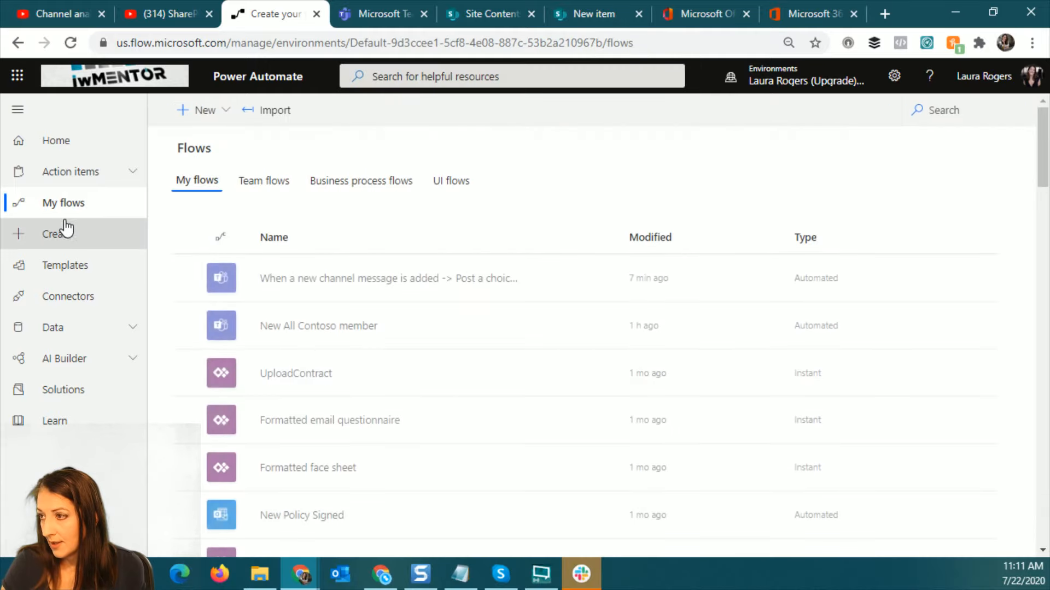
{"action": "left_click", "coordinate": [314, 328]}
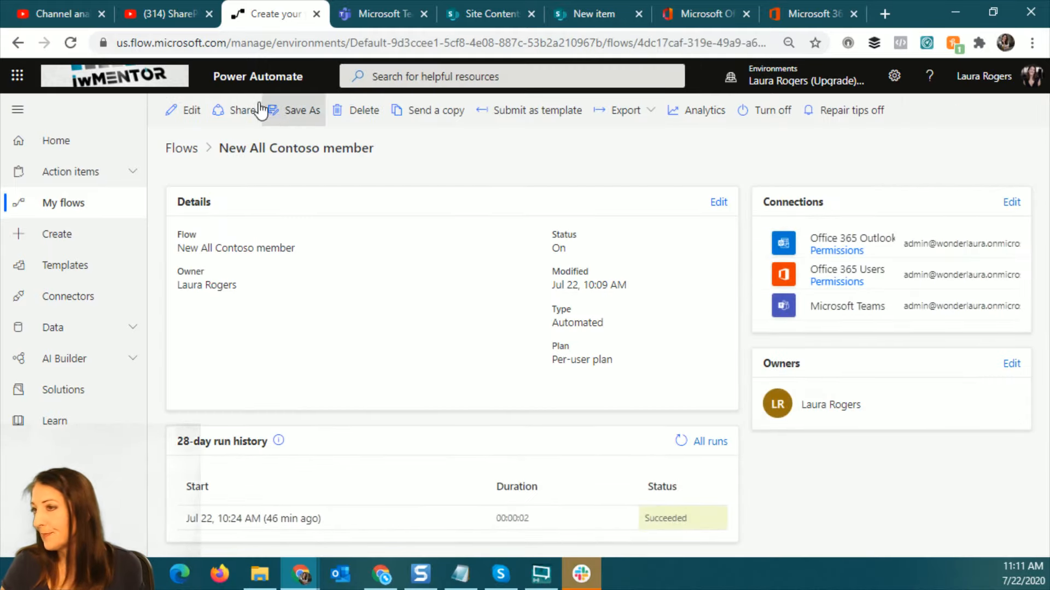
{"action": "left_click", "coordinate": [180, 112]}
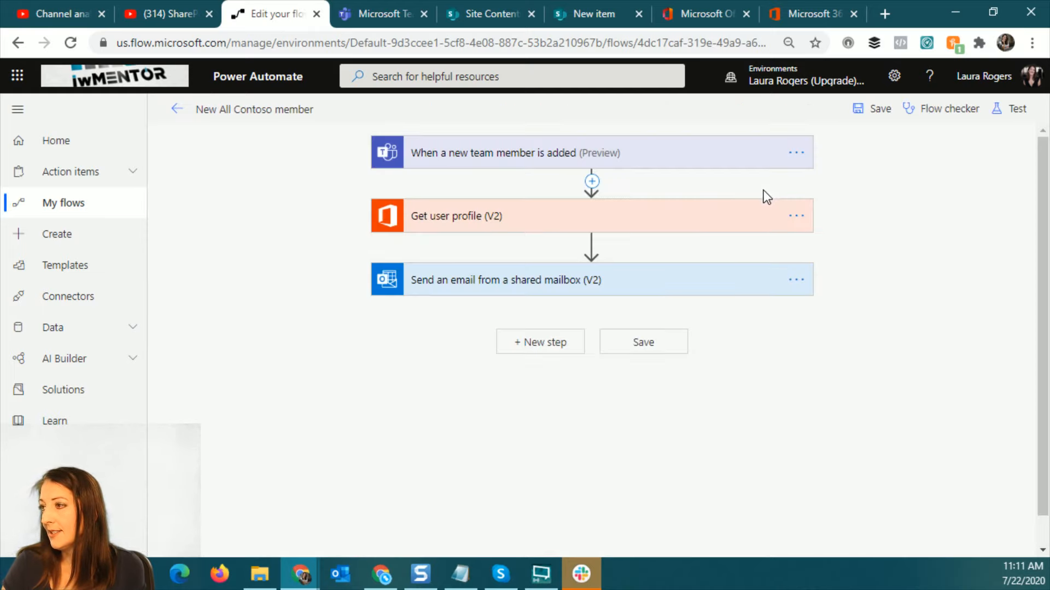
- Examine the team set in the new-member trigger and the user field of the Get user profile (V2) action
{"action": "left_click", "coordinate": [593, 151]}
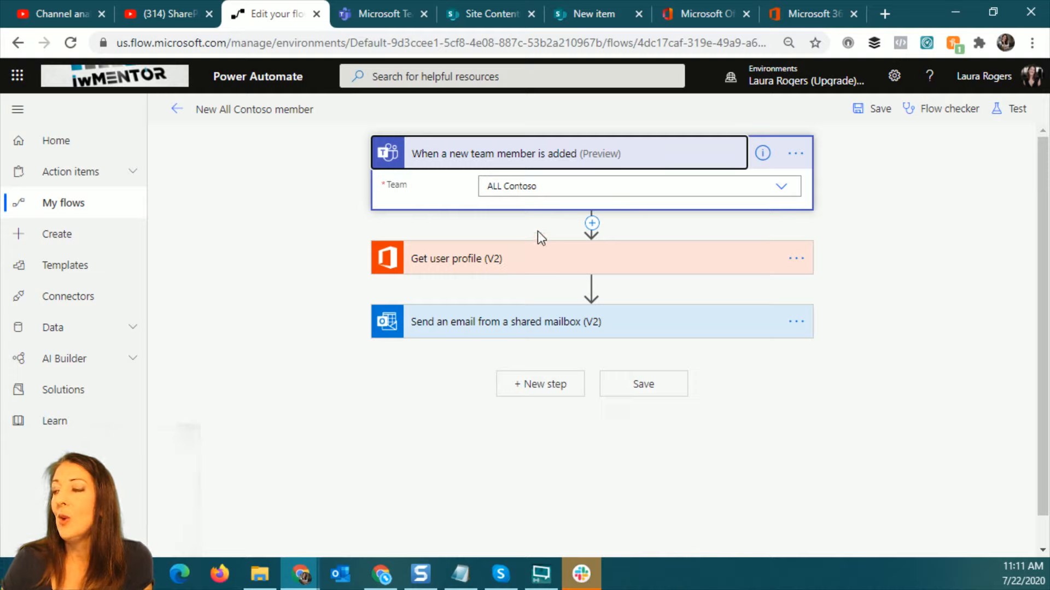
{"action": "left_click", "coordinate": [512, 262]}
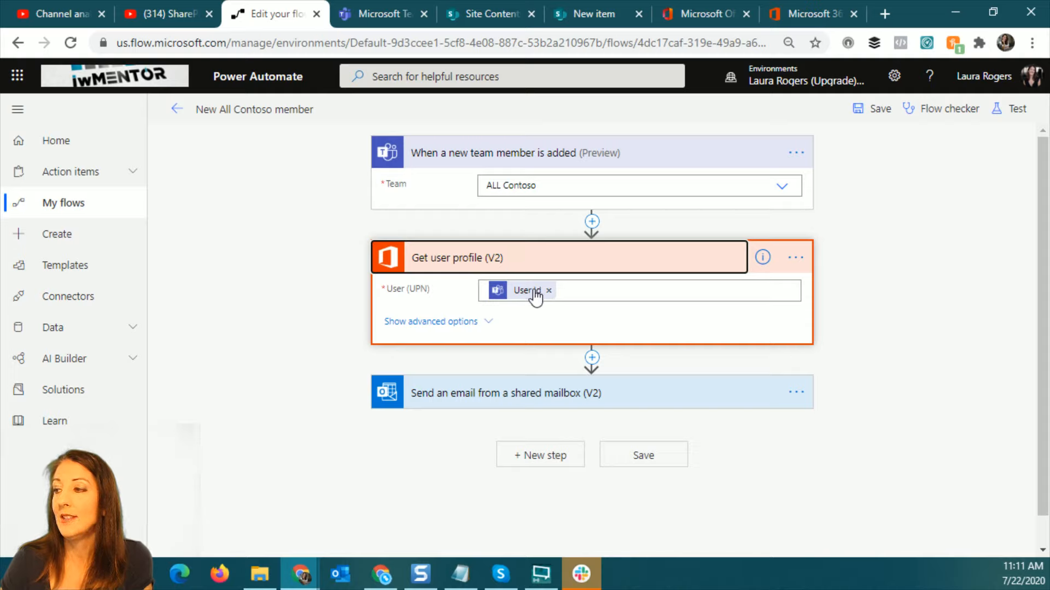
{"action": "left_click", "coordinate": [569, 292]}
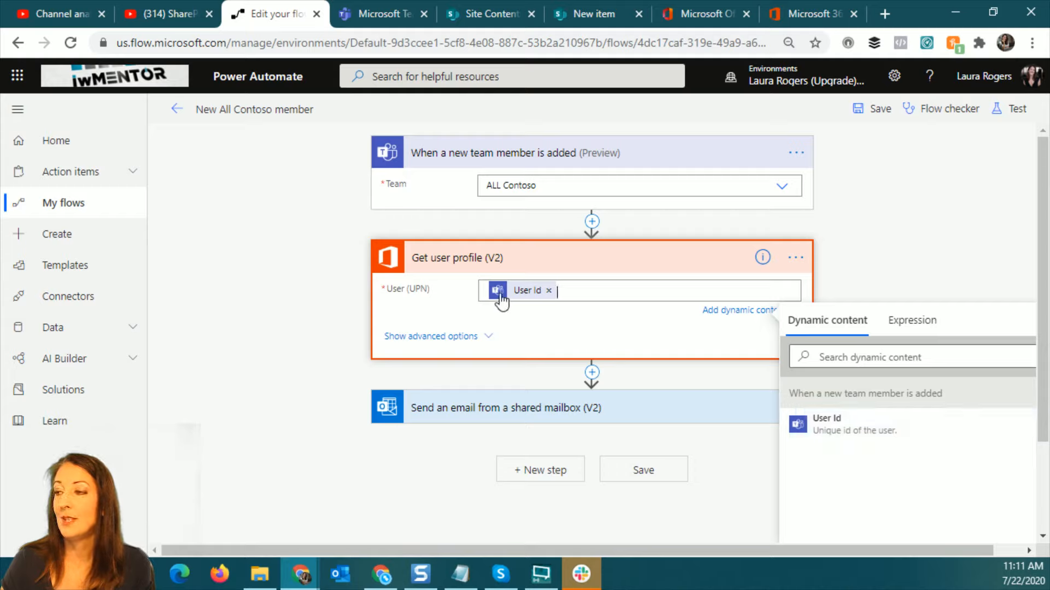
{"action": "mouse_move", "coordinate": [501, 299]}
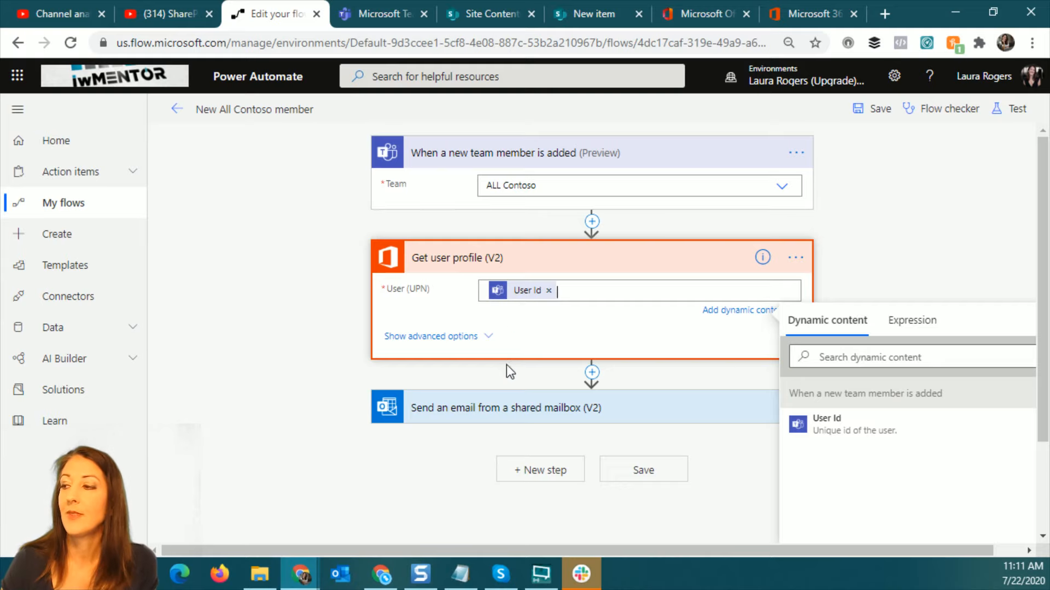
- Examine the shared mailbox email action's mailbox address and recipient, including the dynamic content offered for the recipient
{"action": "left_click", "coordinate": [501, 410]}
{"action": "scroll", "coordinate": [437, 349], "scroll_direction": "down", "scroll_amount": 2}
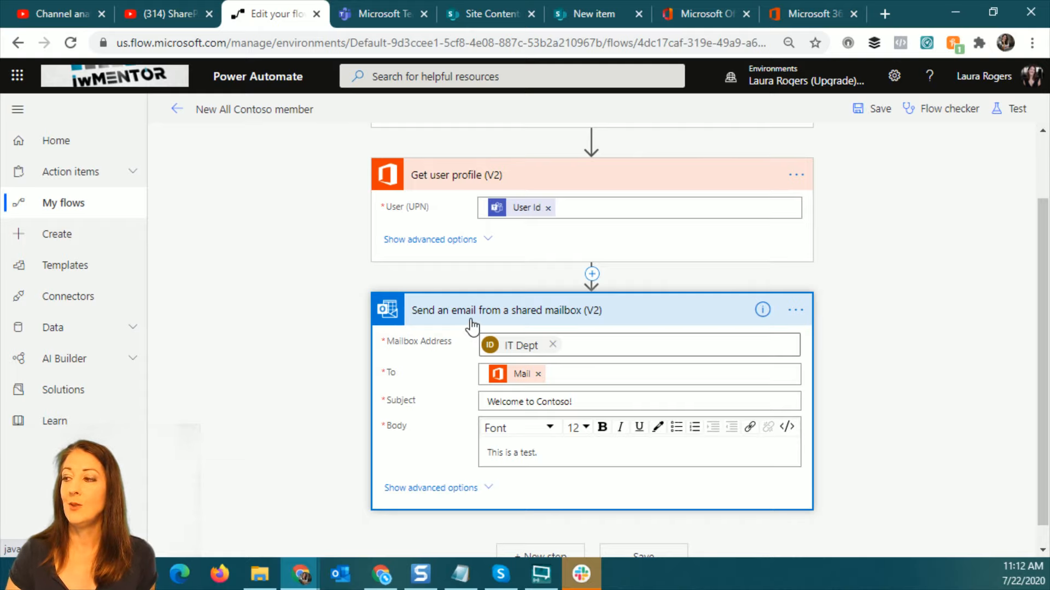
{"action": "left_click", "coordinate": [626, 343]}
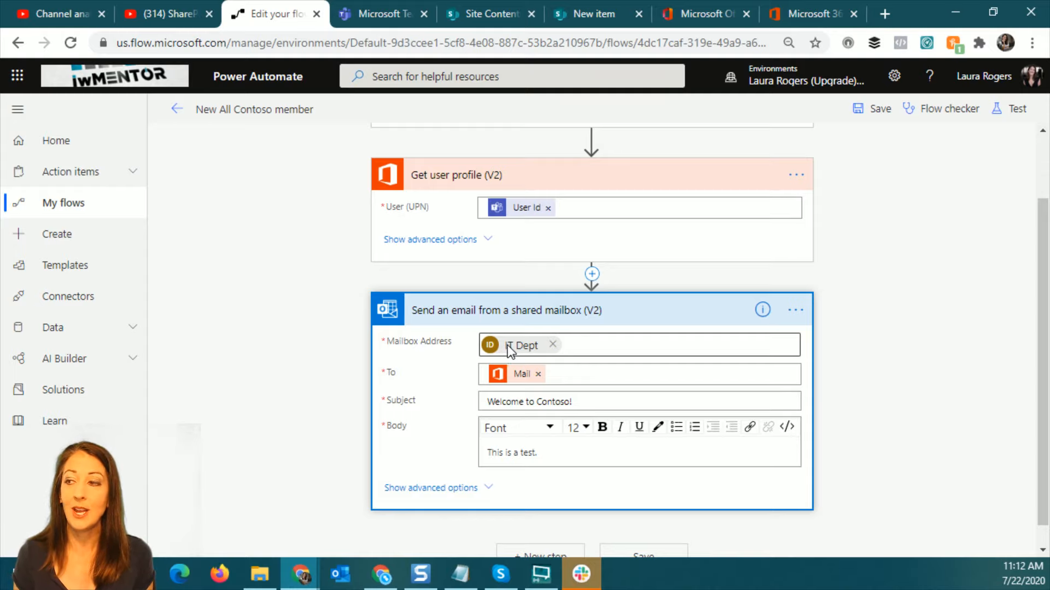
{"action": "left_click", "coordinate": [574, 374]}
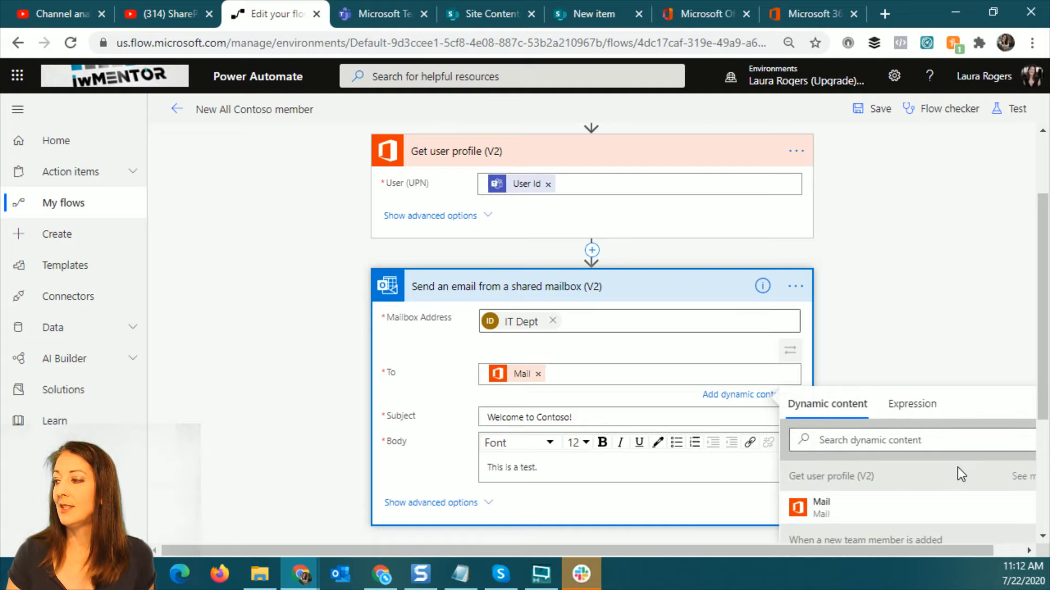
{"action": "scroll", "coordinate": [959, 470], "scroll_direction": "down", "scroll_amount": 2}
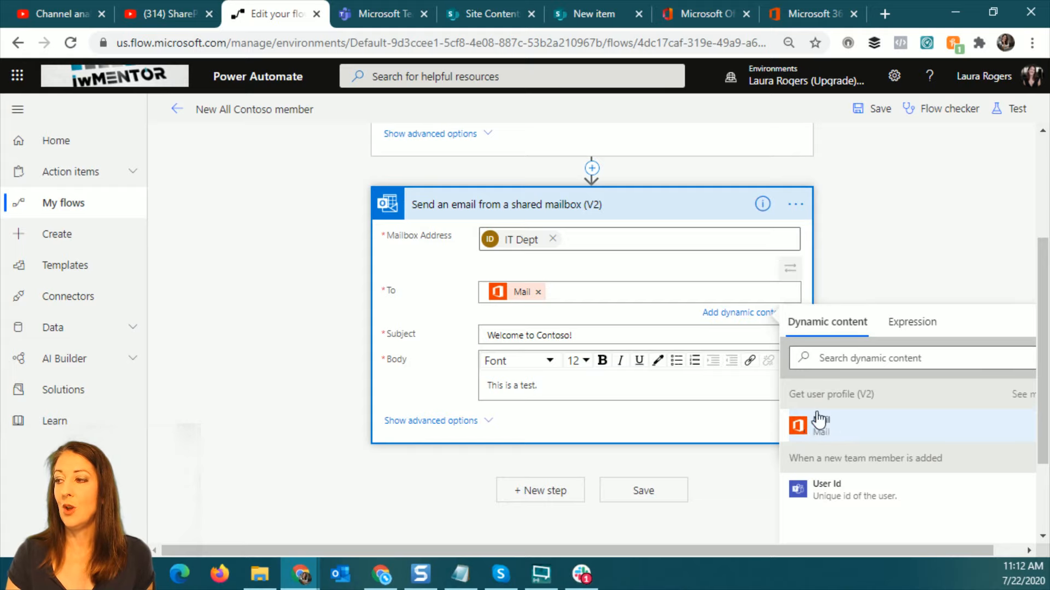
{"action": "scroll", "coordinate": [867, 242], "scroll_direction": "up", "scroll_amount": 3}
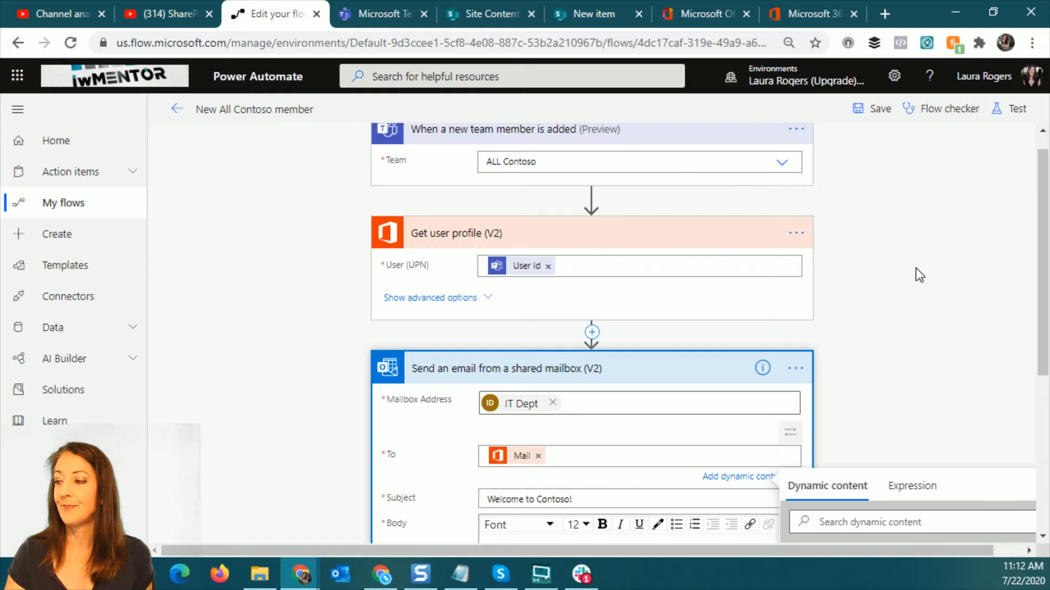
{"action": "scroll", "coordinate": [917, 267], "scroll_direction": "down", "scroll_amount": 4}
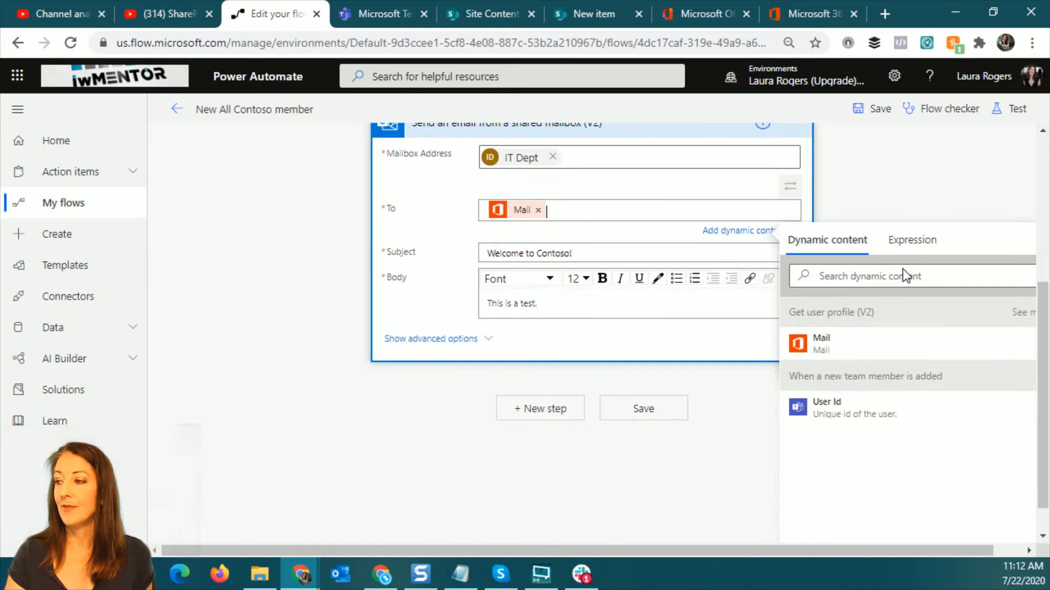
- Add the line "Welcome to the [Department] department!" to the email body, using the Department dynamic content from the user profile
{"action": "left_click", "coordinate": [573, 305]}
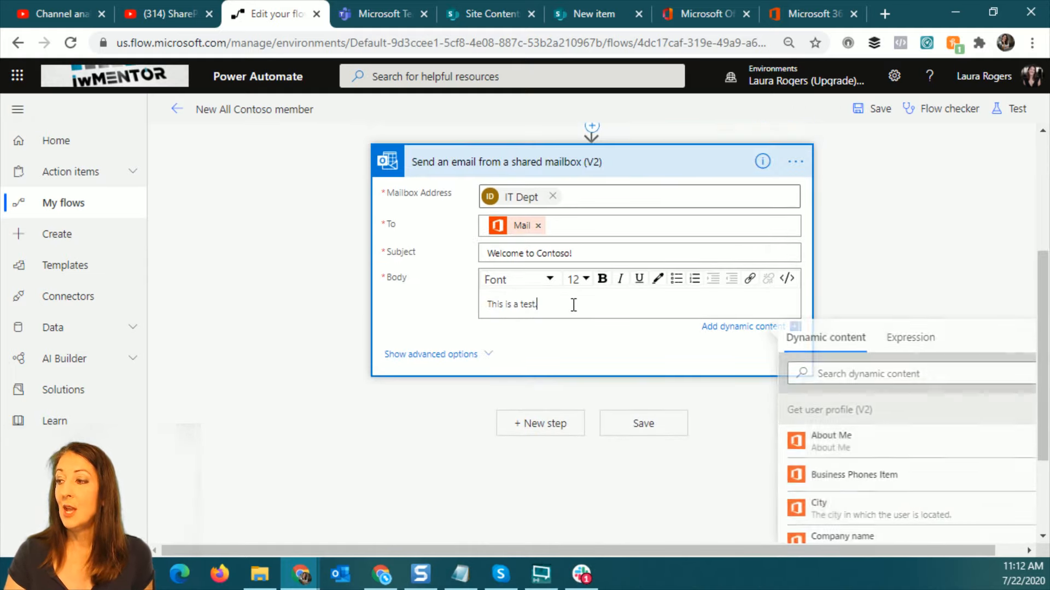
{"action": "key", "text": "Return"}
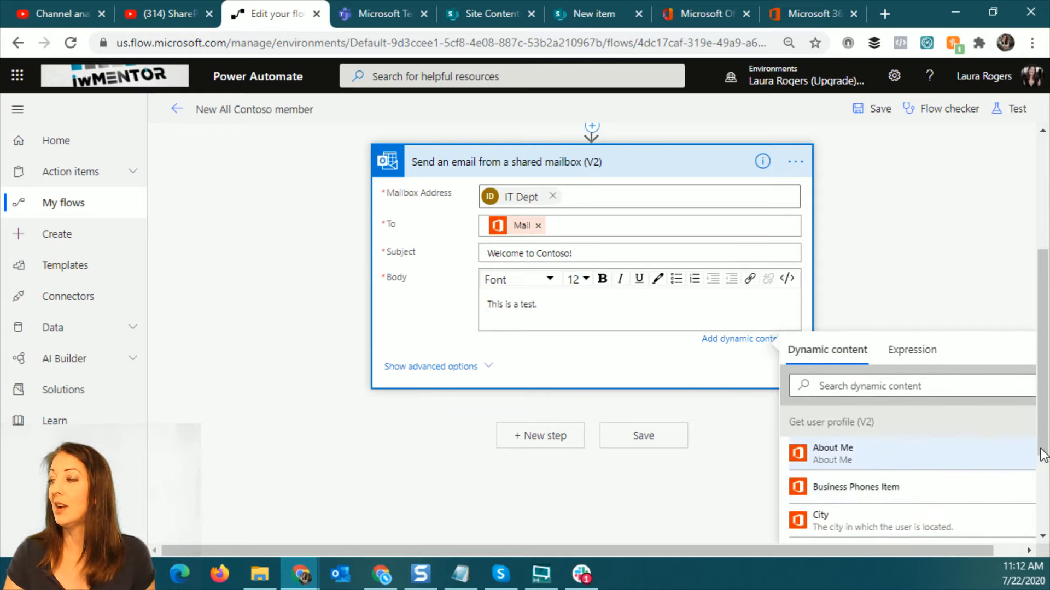
{"action": "left_click_drag", "start_coordinate": [1044, 410], "coordinate": [1045, 484]}
{"action": "scroll", "coordinate": [919, 394], "scroll_direction": "down", "scroll_amount": 2}
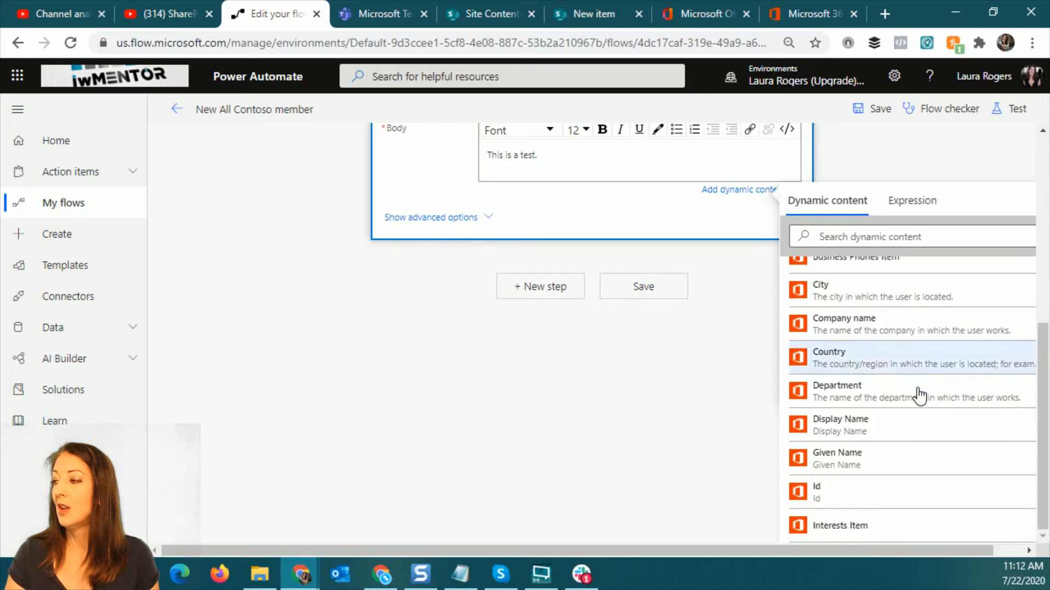
{"action": "scroll", "coordinate": [912, 404], "scroll_direction": "up", "scroll_amount": 2}
{"action": "left_click", "coordinate": [532, 171]}
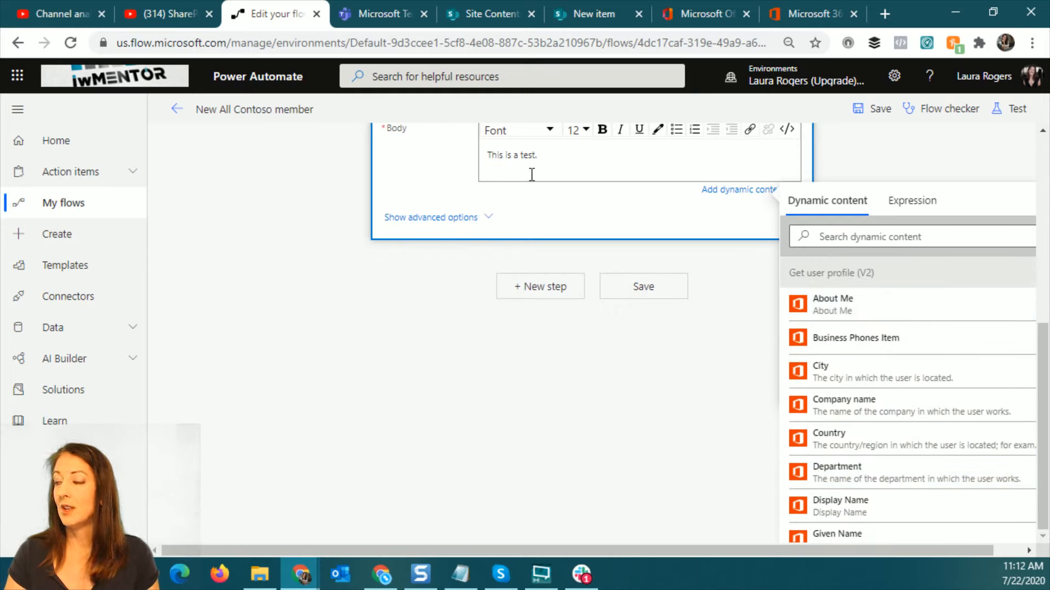
{"action": "type", "text": "Wi"}
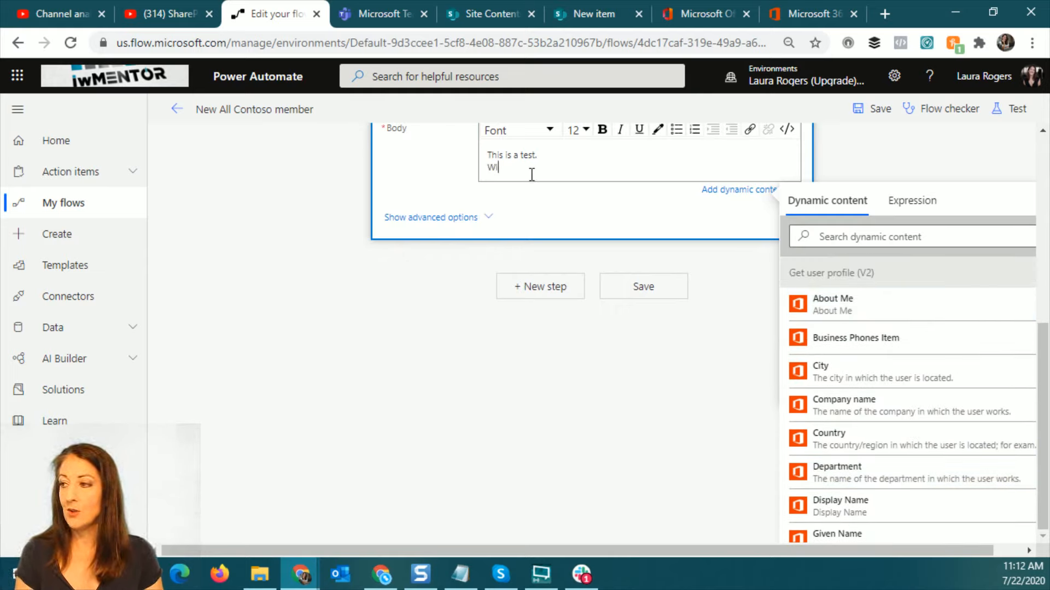
{"action": "type", "text": "lcome to the"}
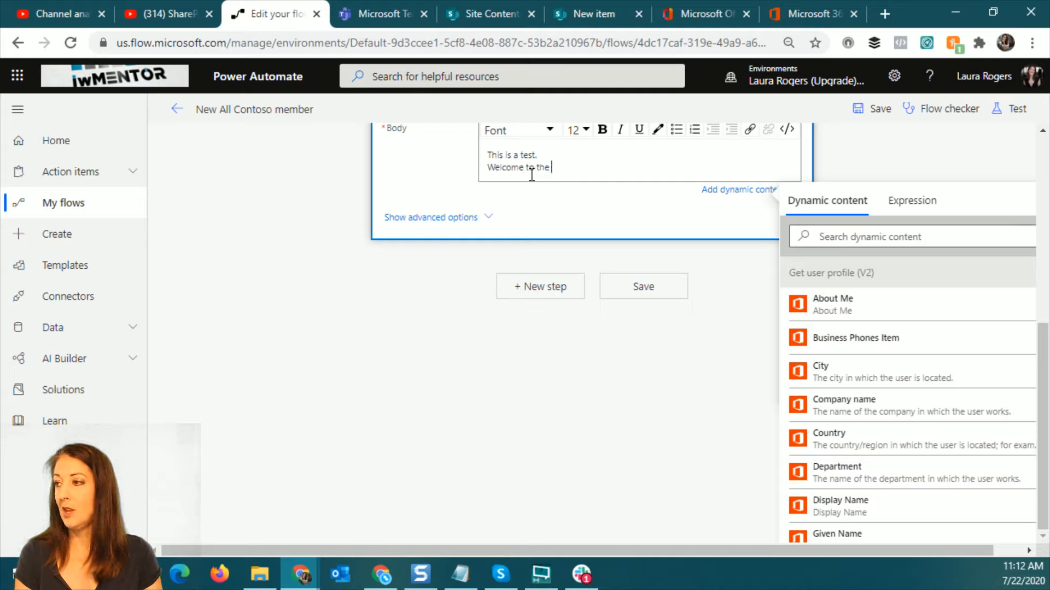
{"action": "left_click", "coordinate": [876, 471]}
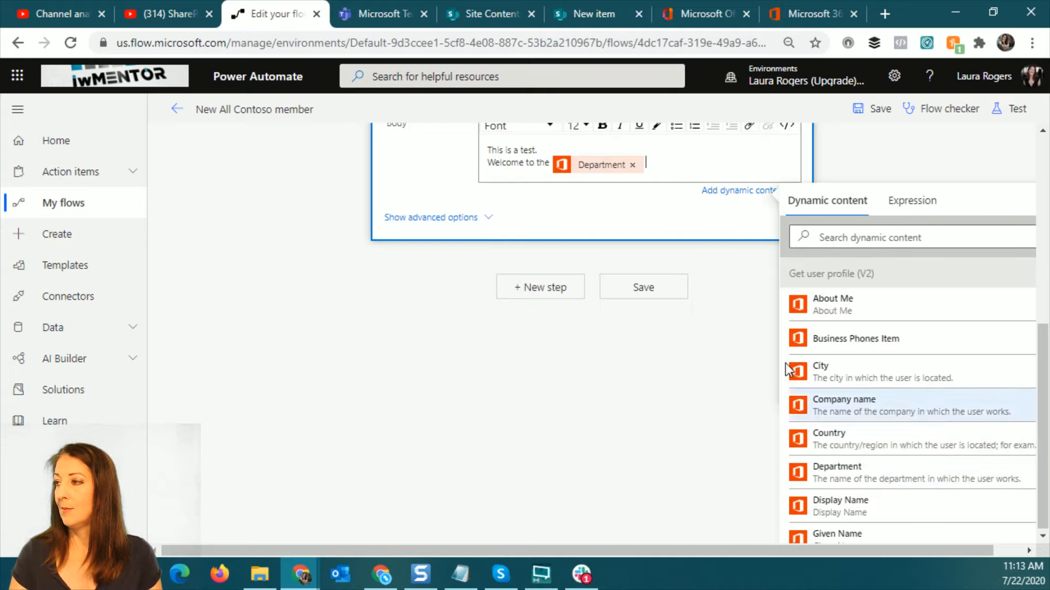
{"action": "type", "text": "depart"}
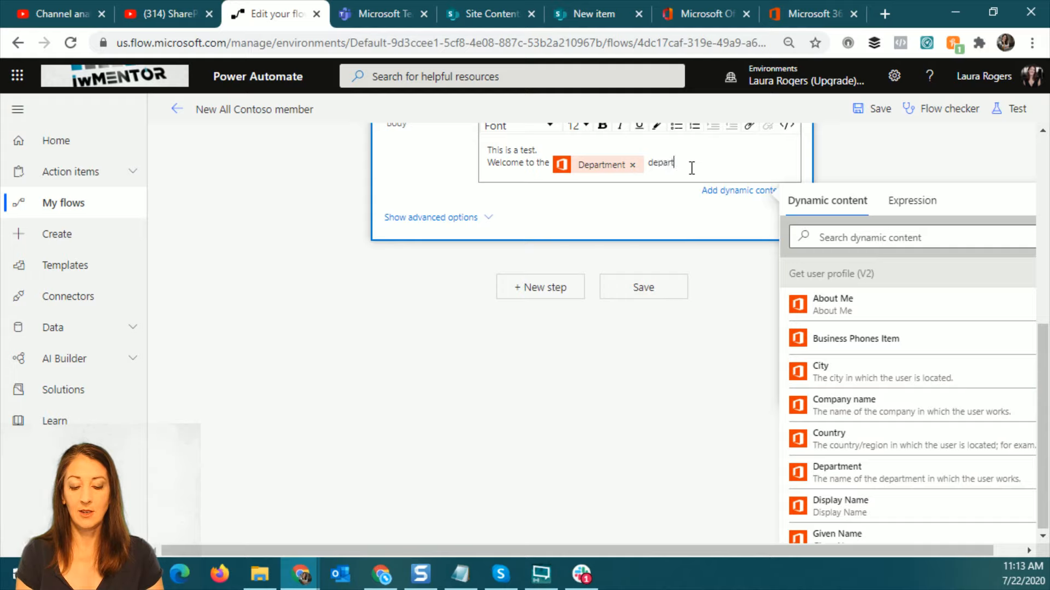
{"action": "type", "text": "ment!"}
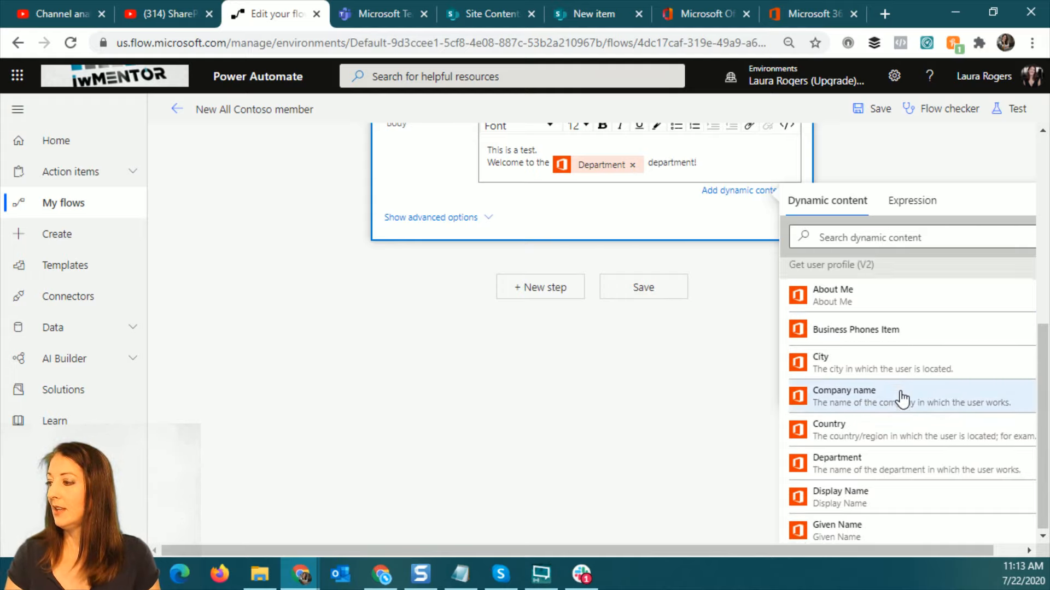
- Look through the Get user profile (V2) fields available as dynamic content for the email body
{"action": "scroll", "coordinate": [902, 400], "scroll_direction": "down", "scroll_amount": 3}
{"action": "scroll", "coordinate": [902, 401], "scroll_direction": "down", "scroll_amount": 3}
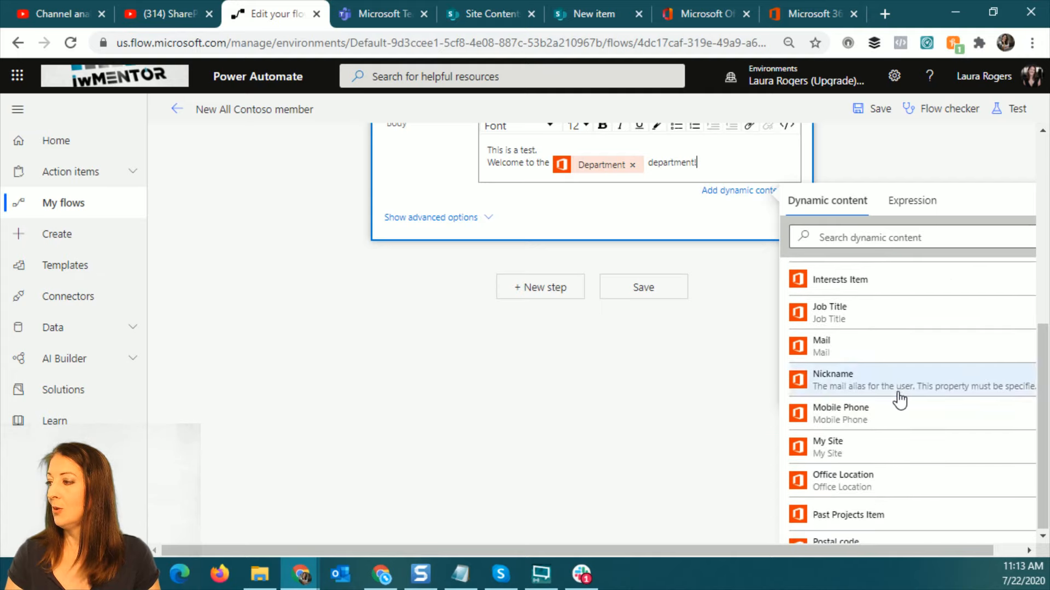
{"action": "scroll", "coordinate": [898, 399], "scroll_direction": "up", "scroll_amount": 2}
{"action": "scroll", "coordinate": [899, 400], "scroll_direction": "down", "scroll_amount": 1}
{"action": "scroll", "coordinate": [899, 400], "scroll_direction": "down", "scroll_amount": 6}
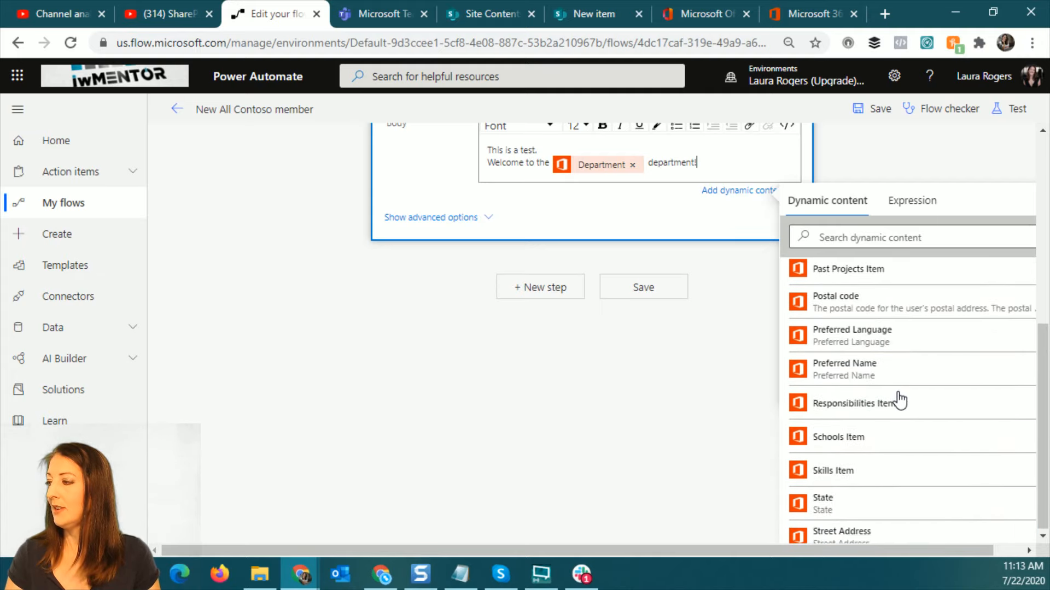
{"action": "scroll", "coordinate": [899, 400], "scroll_direction": "up", "scroll_amount": 5}
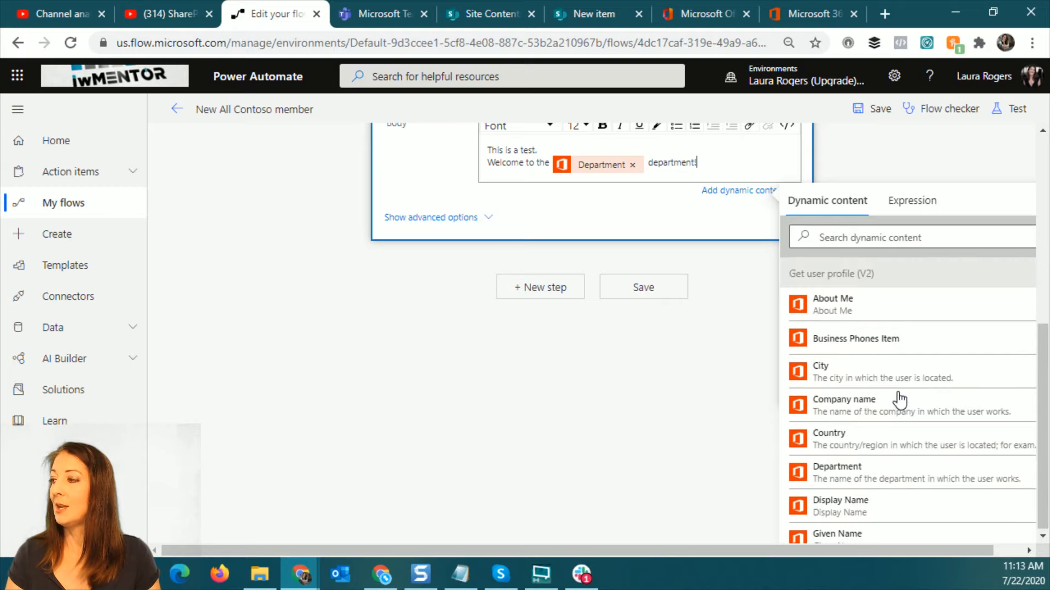
- Insert the Office 365 Users action Get manager (V2) between Get user profile (V2) and the shared mailbox email action
{"action": "scroll", "coordinate": [737, 385], "scroll_direction": "up", "scroll_amount": 6}
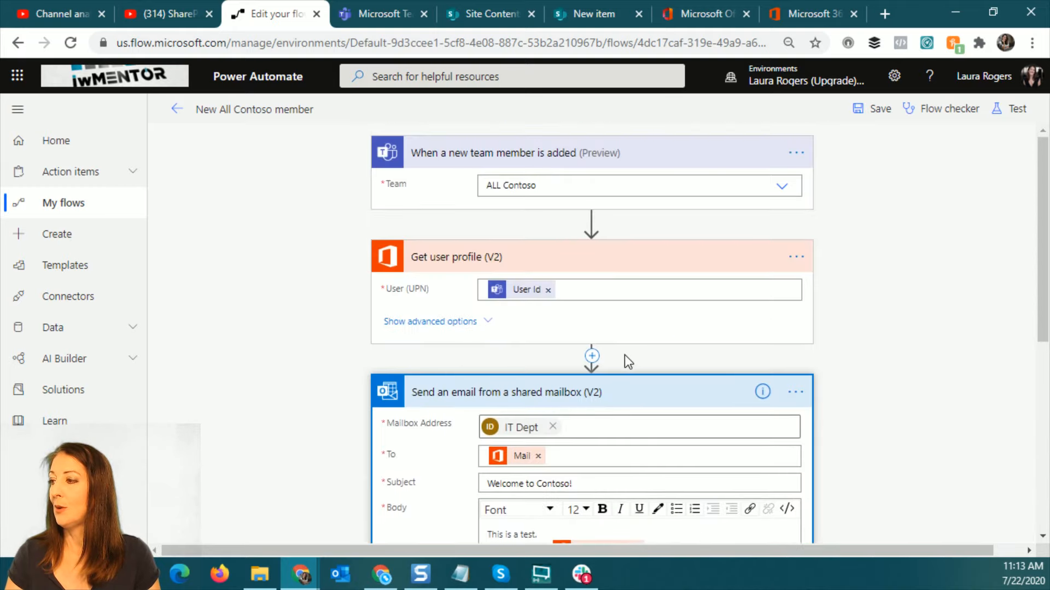
{"action": "left_click", "coordinate": [592, 356]}
{"action": "left_click", "coordinate": [588, 373]}
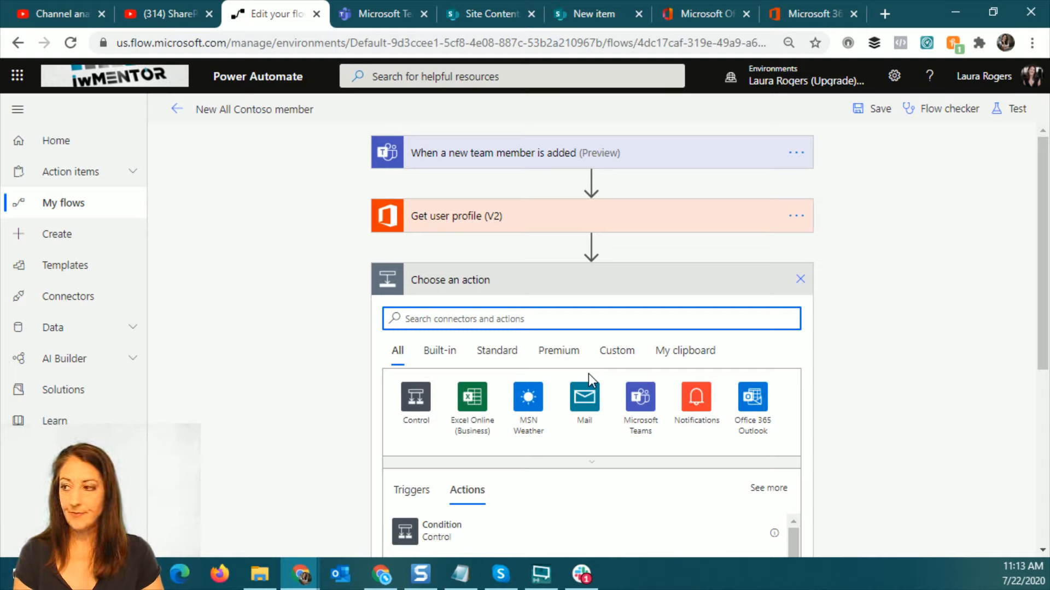
{"action": "type", "text": "user pro"}
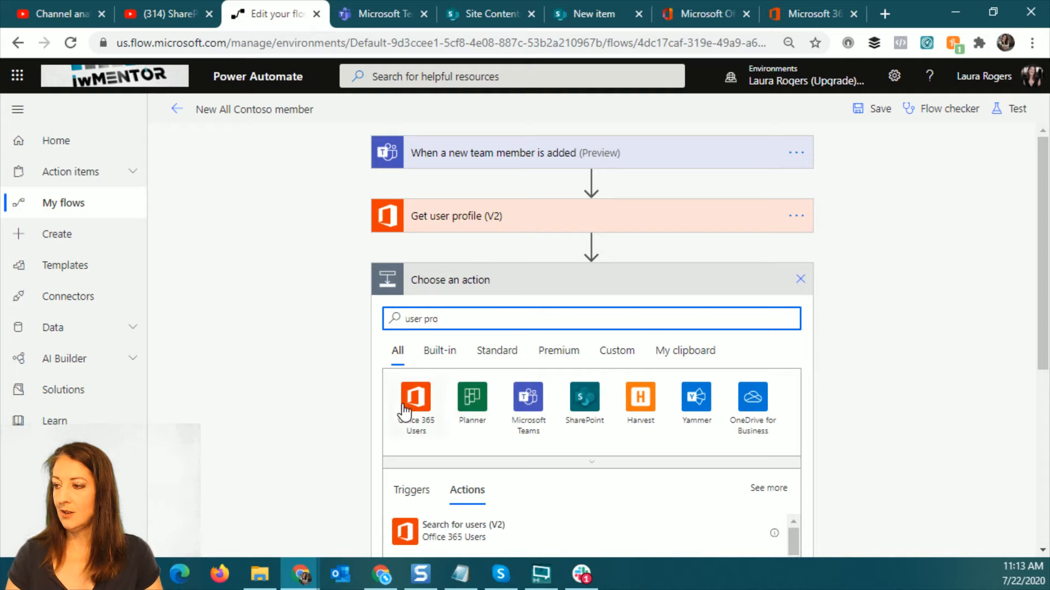
{"action": "left_click", "coordinate": [410, 402]}
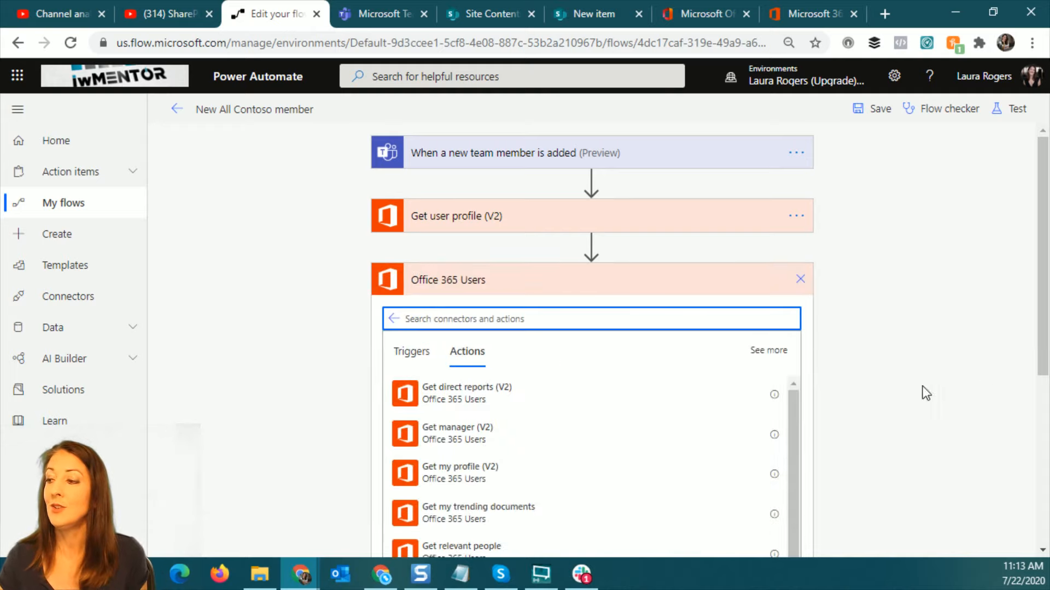
{"action": "left_click", "coordinate": [511, 436]}
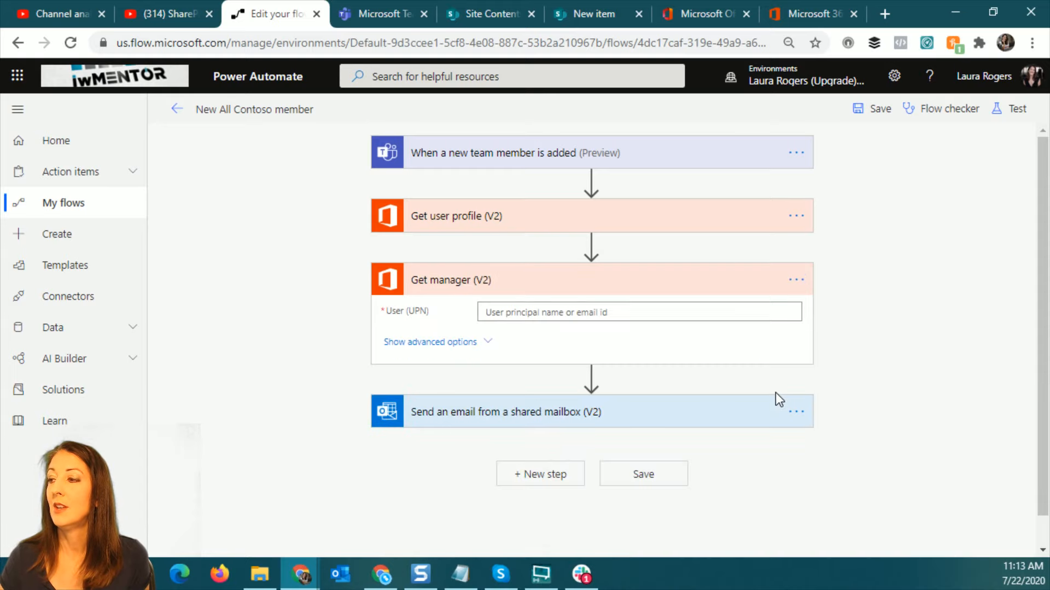
- Set the User (UPN) of Get manager (V2) to the User Id dynamic content from the new team member trigger
{"action": "left_click", "coordinate": [584, 314]}
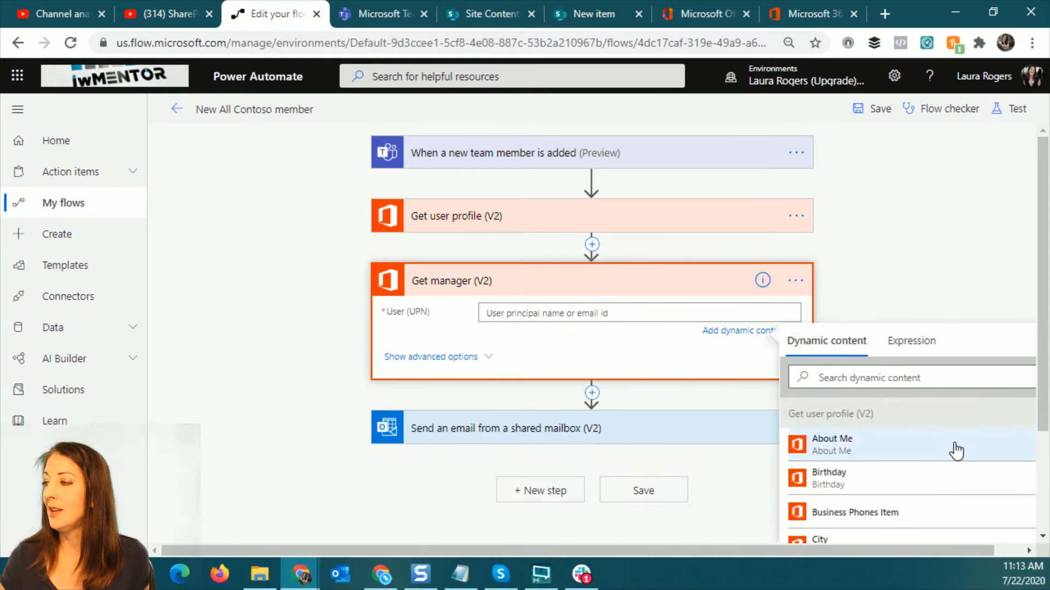
{"action": "scroll", "coordinate": [957, 491], "scroll_direction": "down", "scroll_amount": 2}
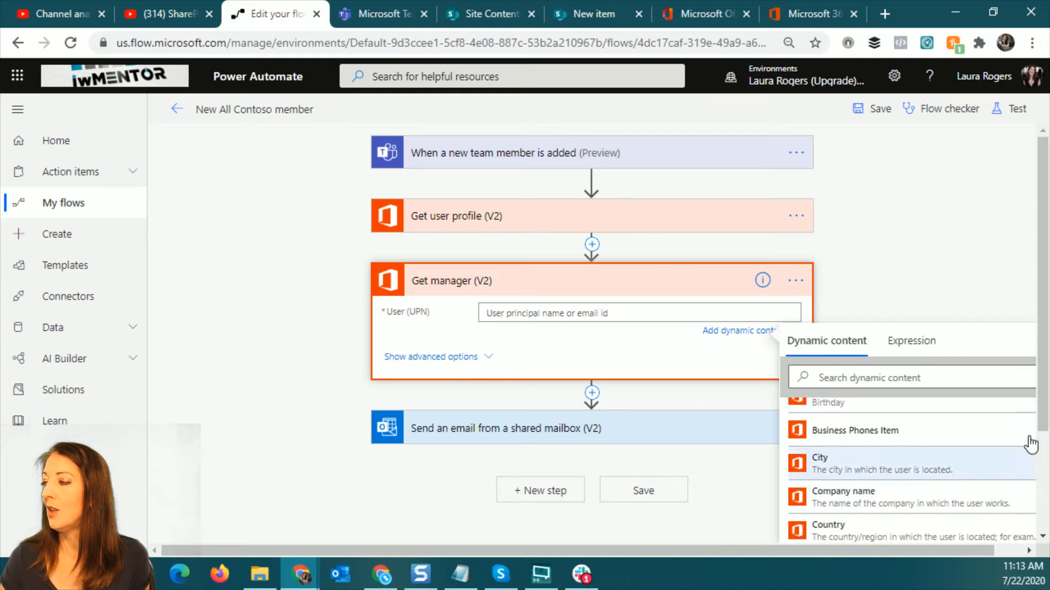
{"action": "scroll", "coordinate": [988, 413], "scroll_direction": "down", "scroll_amount": 5}
{"action": "scroll", "coordinate": [988, 413], "scroll_direction": "down", "scroll_amount": 3}
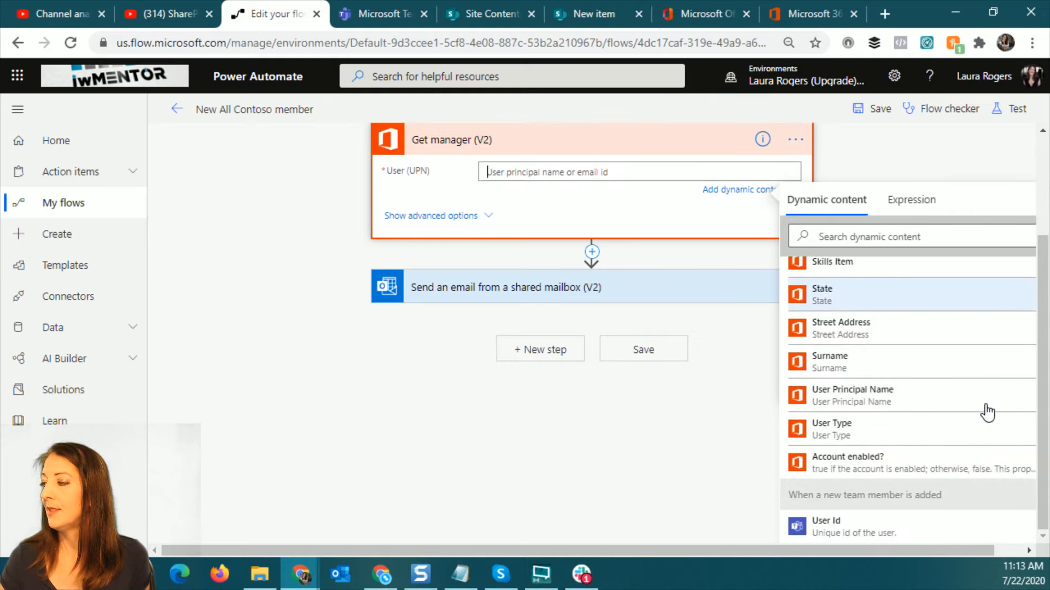
{"action": "left_click", "coordinate": [872, 526]}
- Add a parallel branch after Get manager (V2) containing a Data Operation Compose action
{"action": "scroll", "coordinate": [645, 219], "scroll_direction": "up", "scroll_amount": 2}
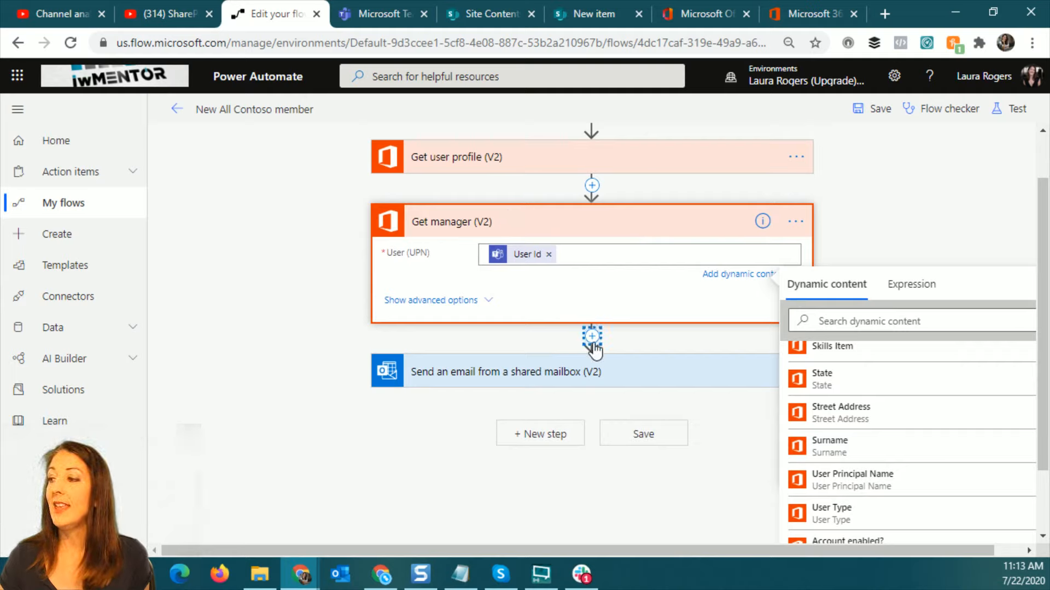
{"action": "left_click", "coordinate": [595, 332]}
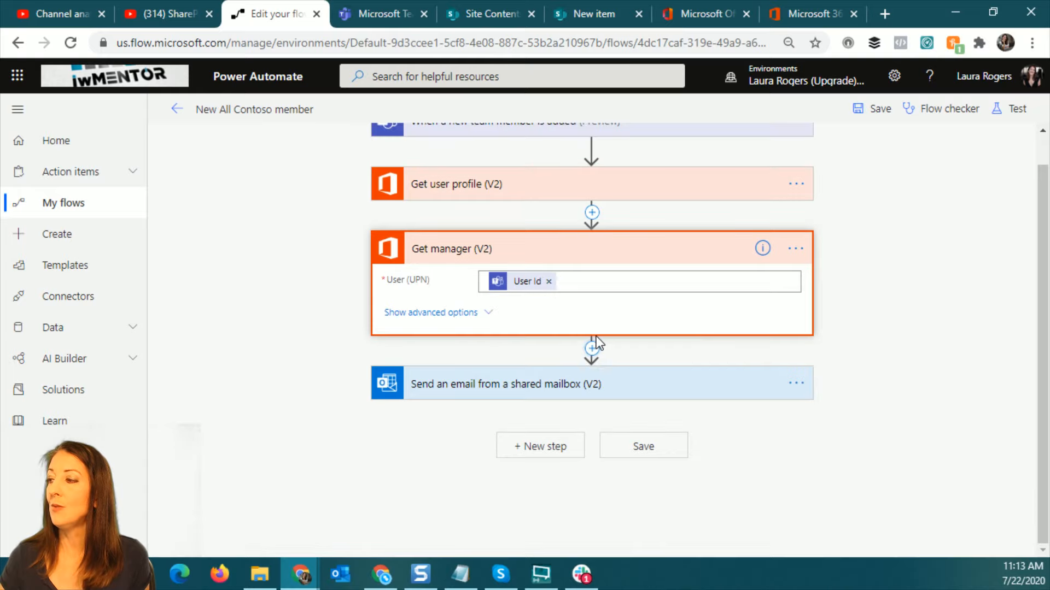
{"action": "left_click", "coordinate": [592, 348]}
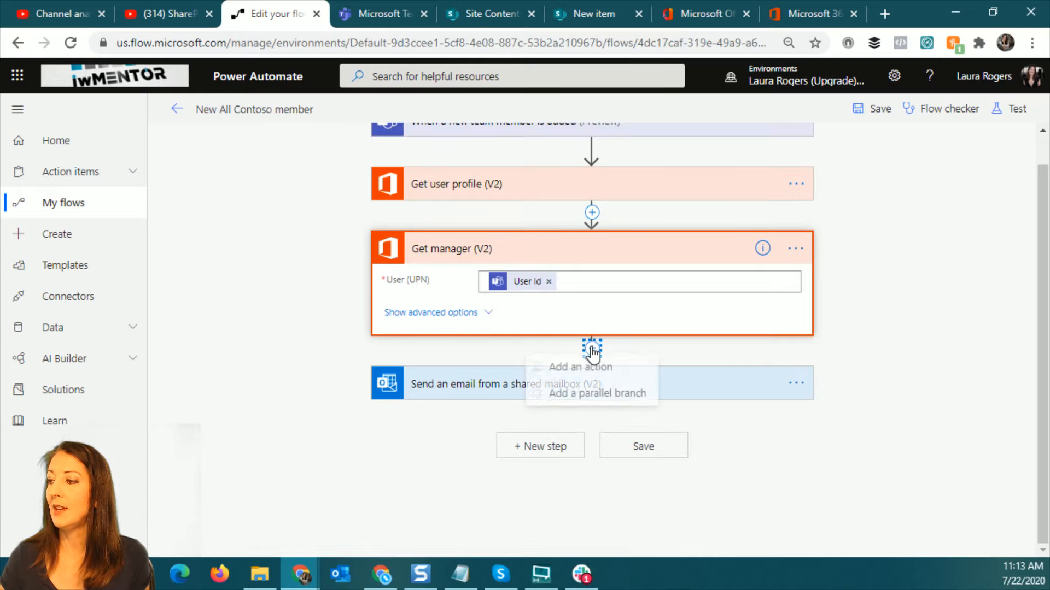
{"action": "left_click", "coordinate": [577, 396]}
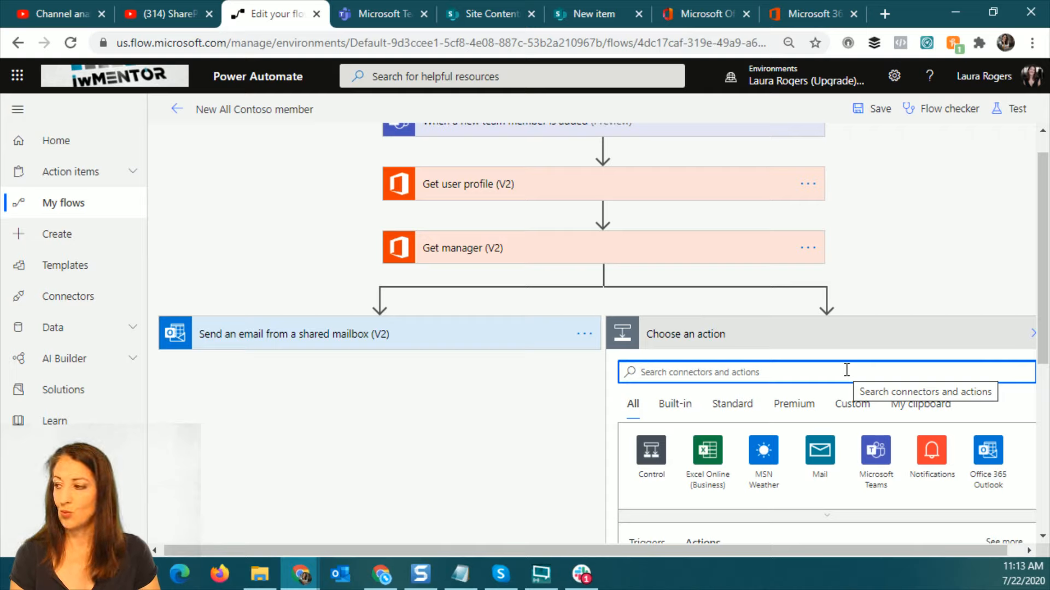
{"action": "type", "text": "compose"}
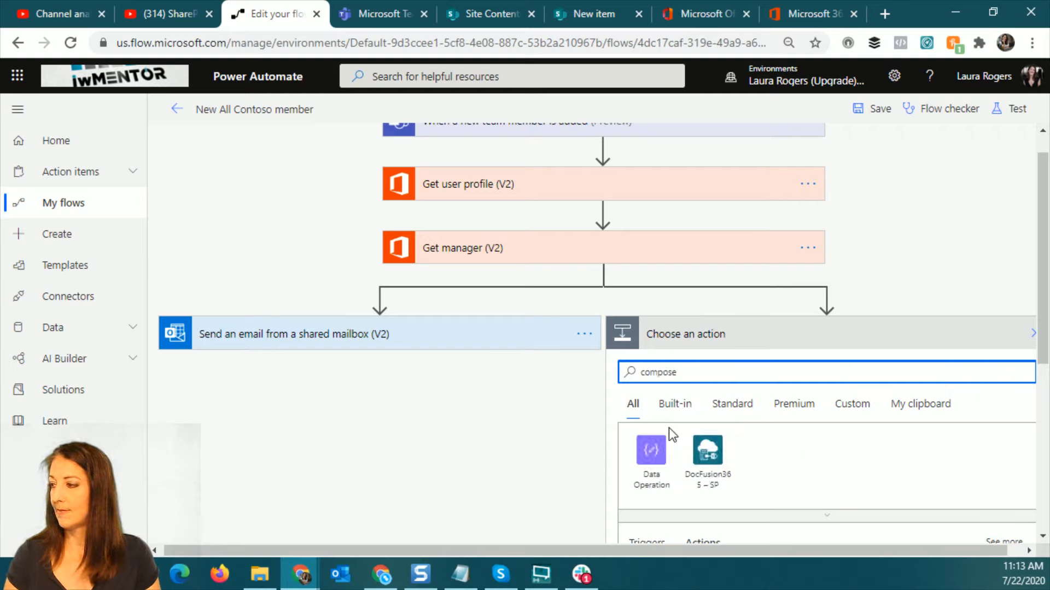
{"action": "left_click", "coordinate": [651, 454]}
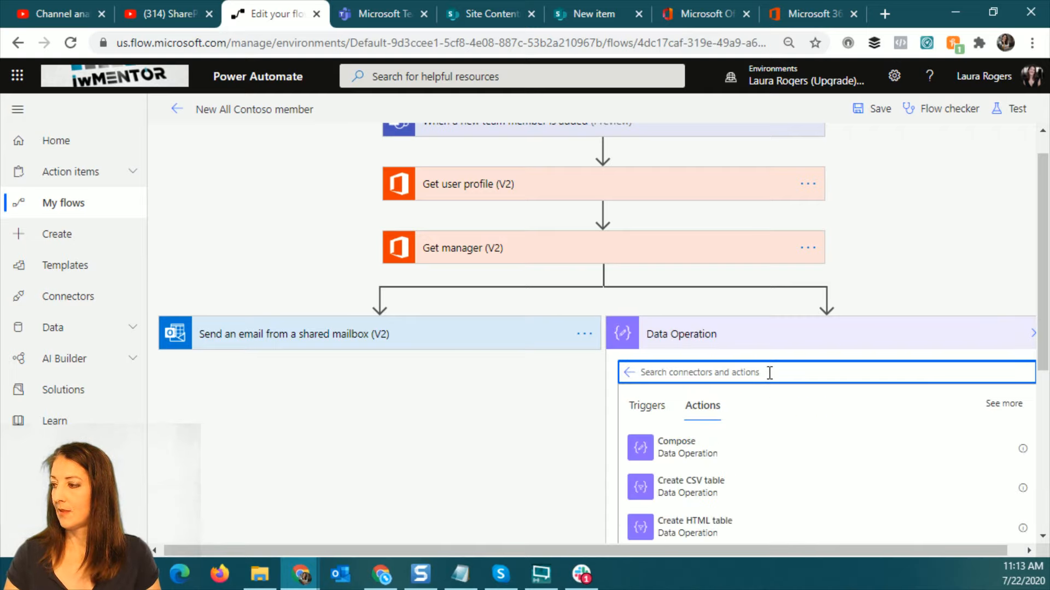
{"action": "left_click", "coordinate": [745, 451]}
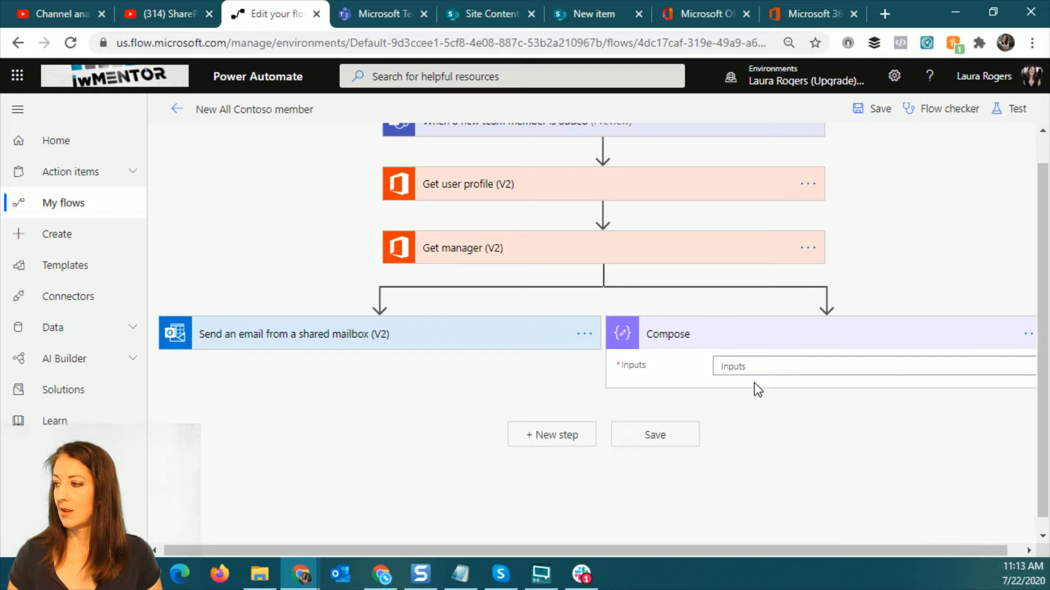
- Enter "no manager" as the input of the Compose action
{"action": "left_click", "coordinate": [773, 366]}
{"action": "type", "text": "no"}
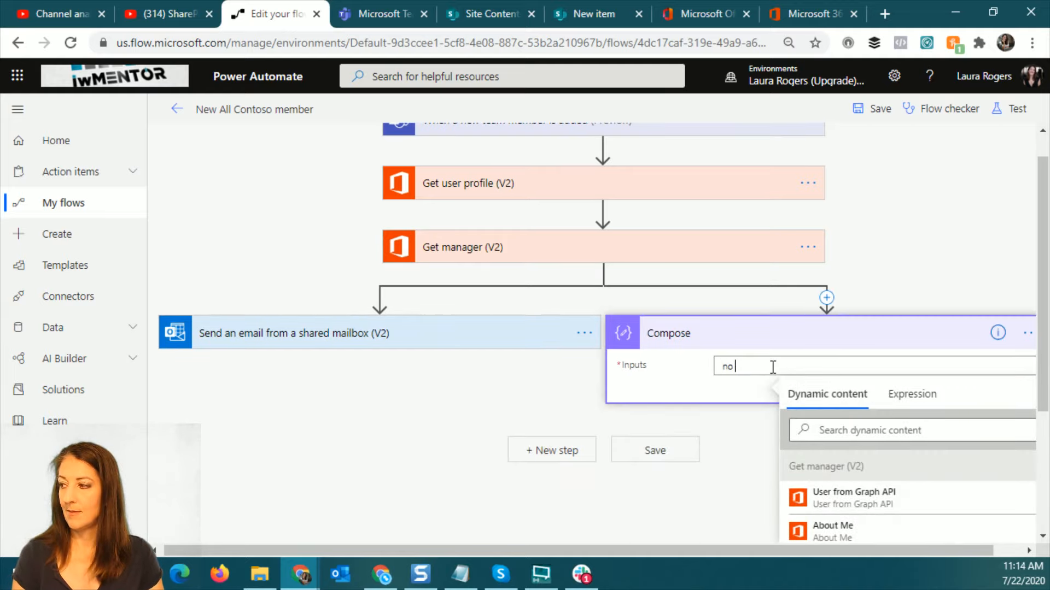
{"action": "type", "text": " manager"}
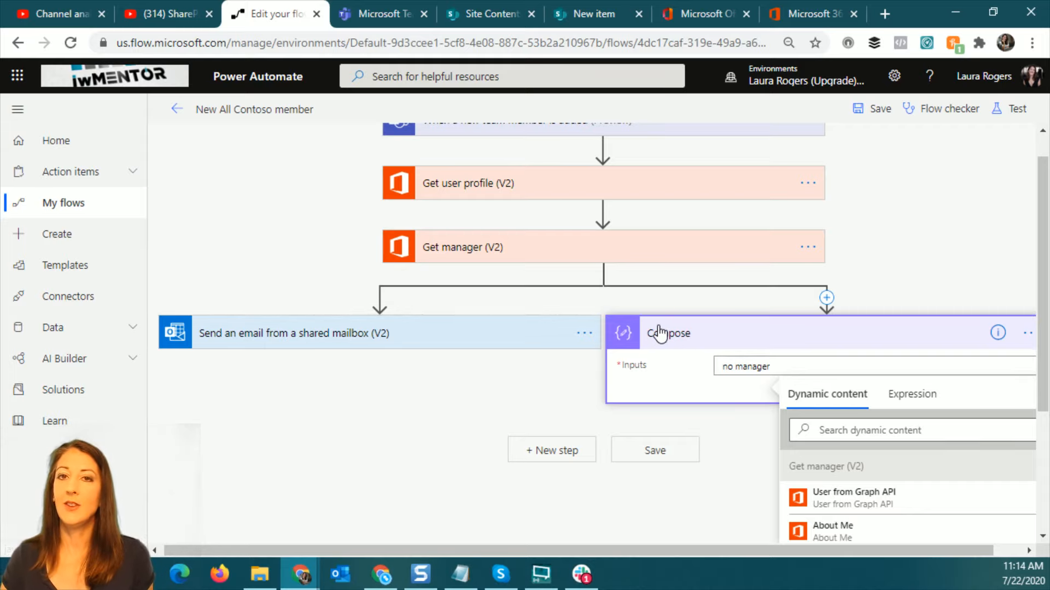
- Show the shared mailbox email's advanced options and set CC to the Mail dynamic content from Get manager (V2)
{"action": "left_click", "coordinate": [413, 336]}
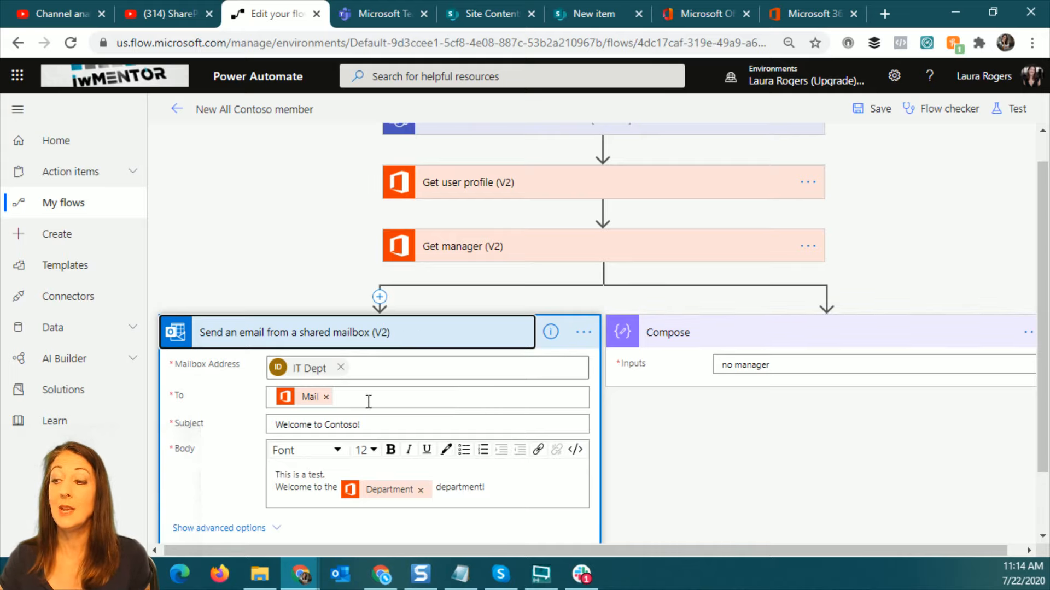
{"action": "scroll", "coordinate": [644, 441], "scroll_direction": "down", "scroll_amount": 2}
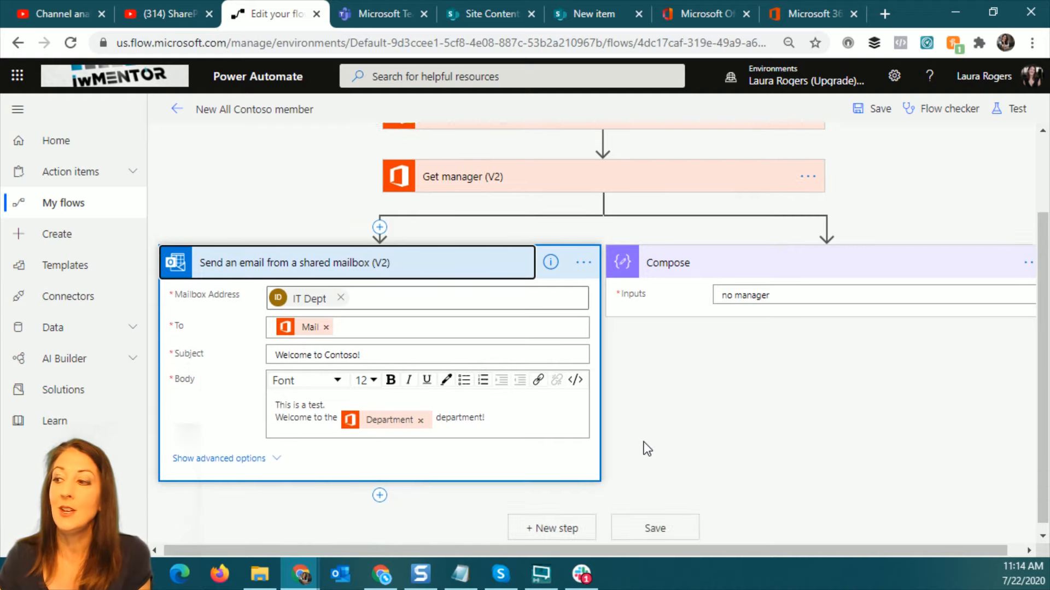
{"action": "scroll", "coordinate": [683, 417], "scroll_direction": "up", "scroll_amount": 2}
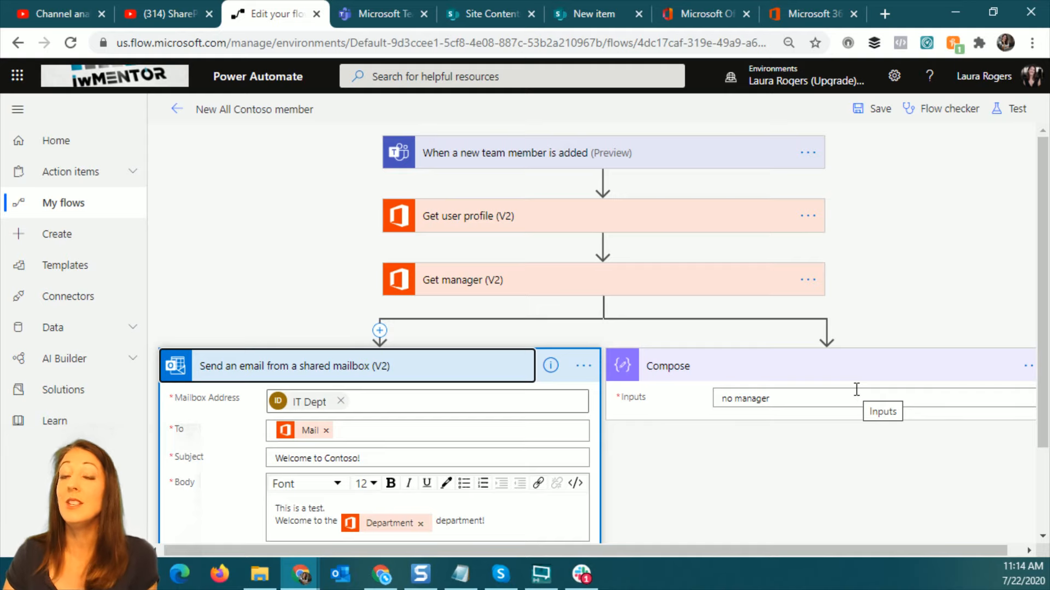
{"action": "scroll", "coordinate": [672, 496], "scroll_direction": "down", "scroll_amount": 2}
{"action": "left_click", "coordinate": [249, 450]}
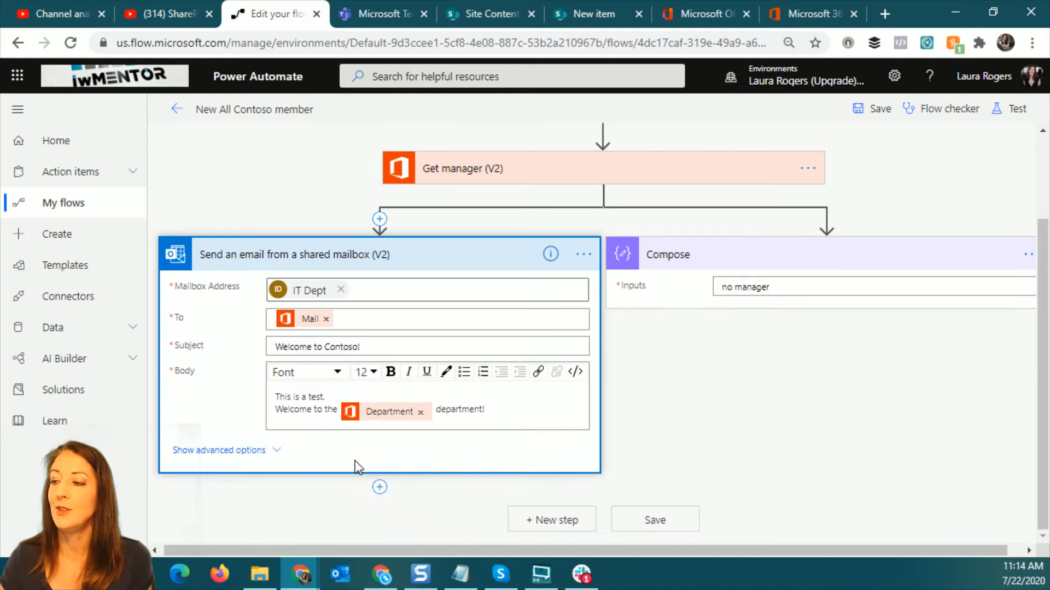
{"action": "scroll", "coordinate": [680, 435], "scroll_direction": "up", "scroll_amount": 2}
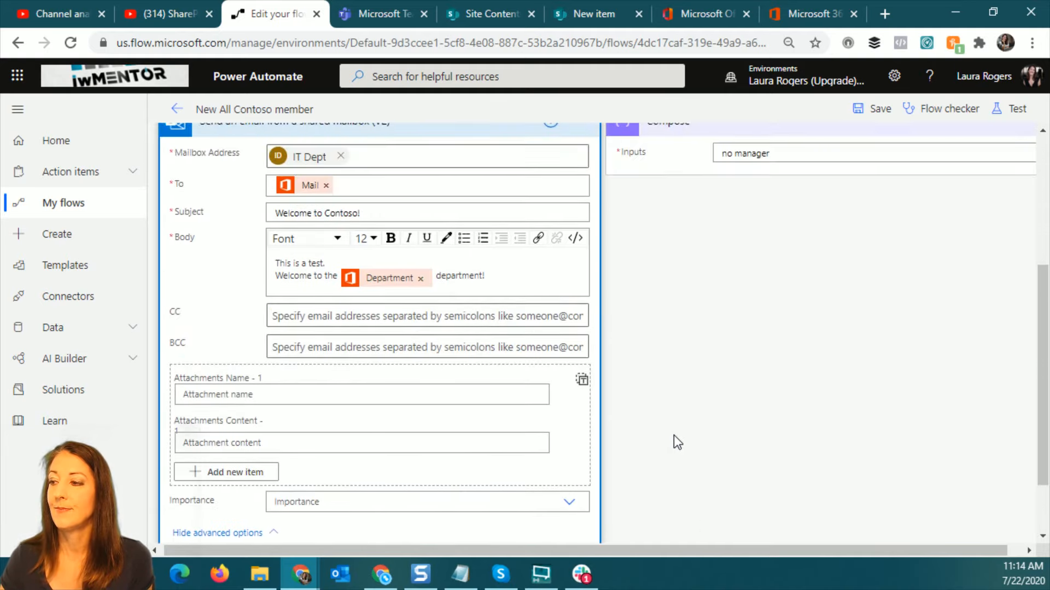
{"action": "left_click", "coordinate": [331, 311]}
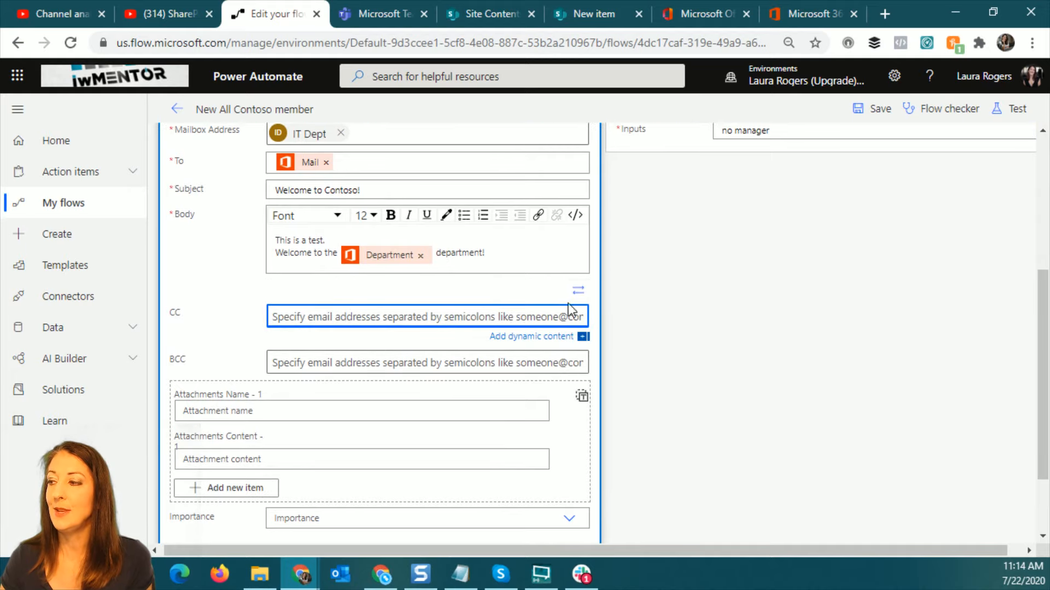
{"action": "left_click", "coordinate": [357, 313]}
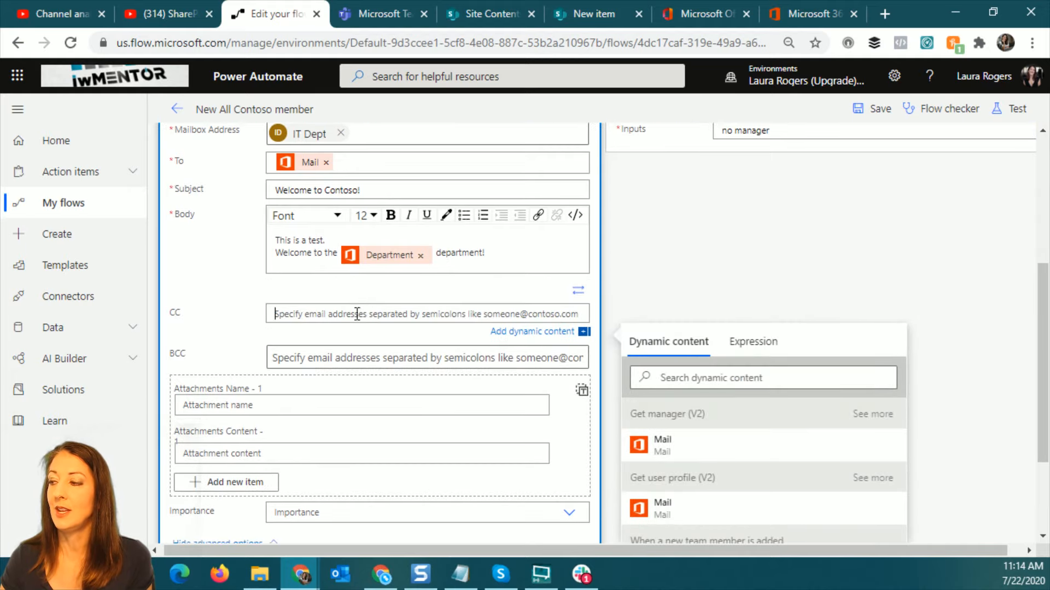
{"action": "left_click", "coordinate": [711, 453]}
{"action": "left_click", "coordinate": [691, 228]}
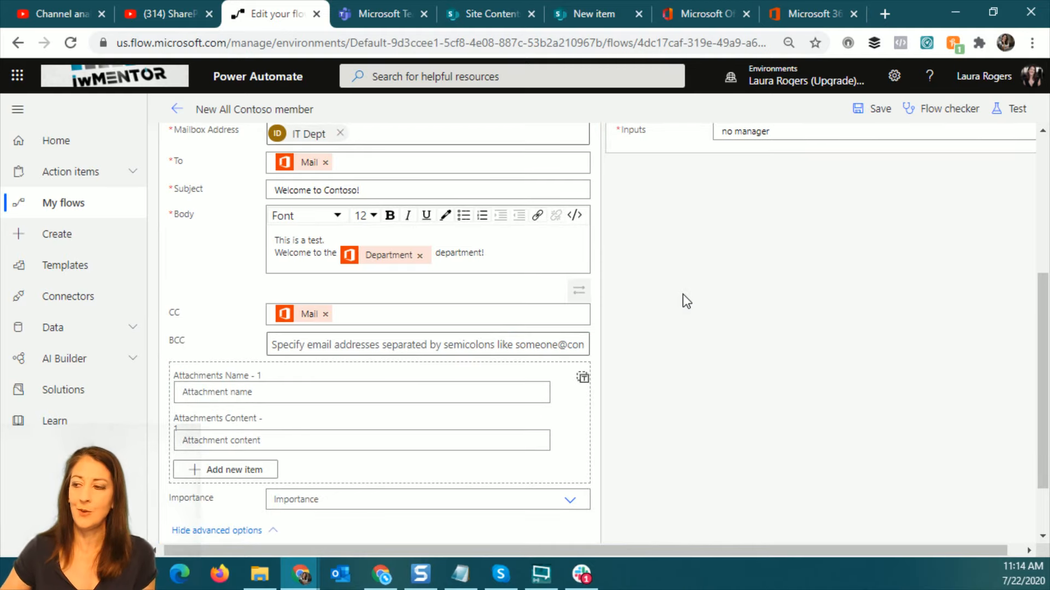
- Save the New All Contoso member flow and return to its details page
{"action": "scroll", "coordinate": [688, 291], "scroll_direction": "up", "scroll_amount": 3}
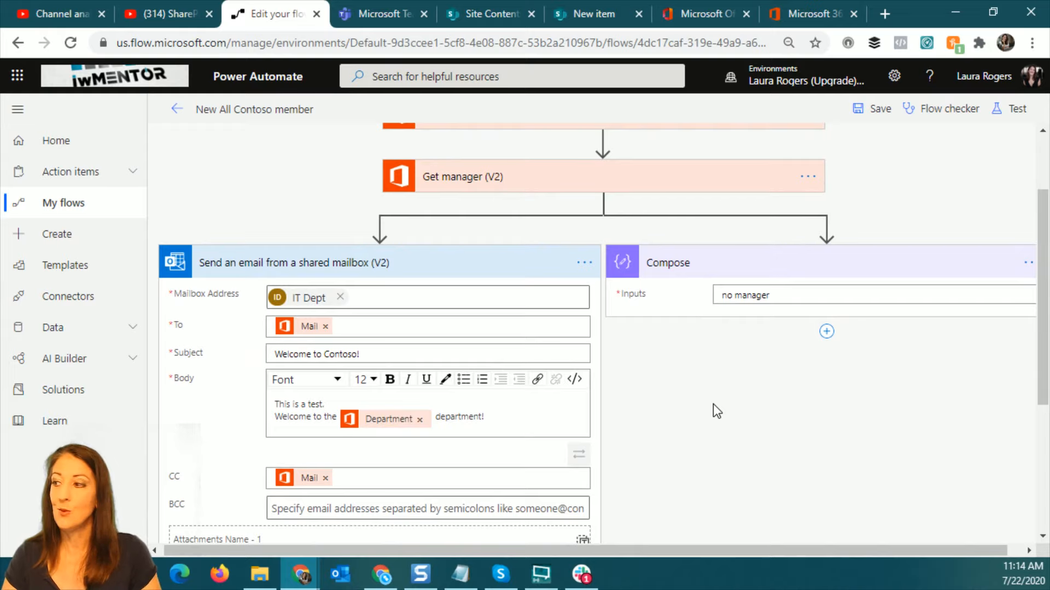
{"action": "scroll", "coordinate": [762, 421], "scroll_direction": "down", "scroll_amount": 4}
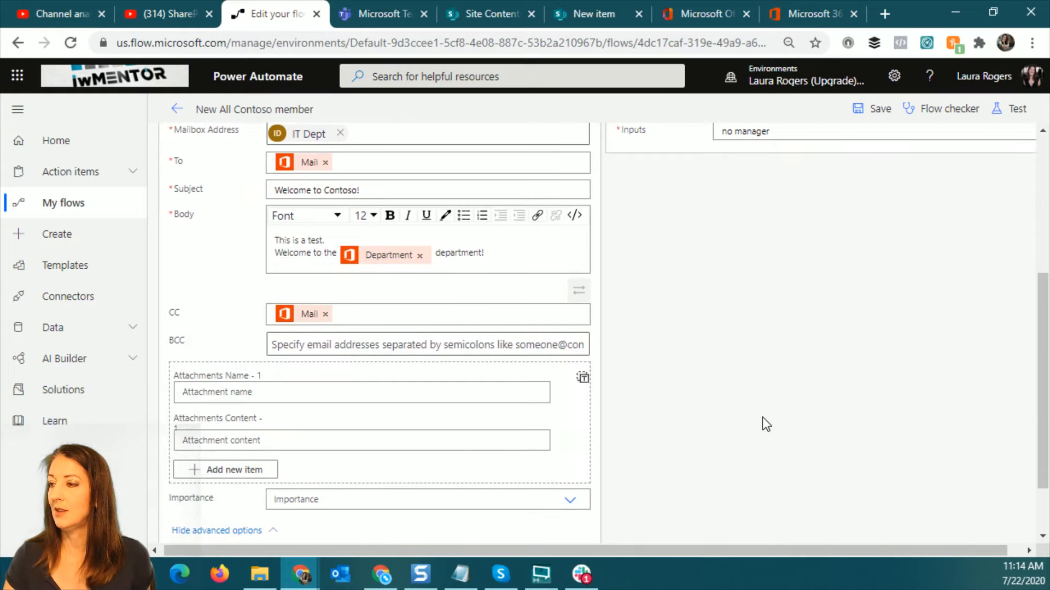
{"action": "scroll", "coordinate": [762, 421], "scroll_direction": "up", "scroll_amount": 4}
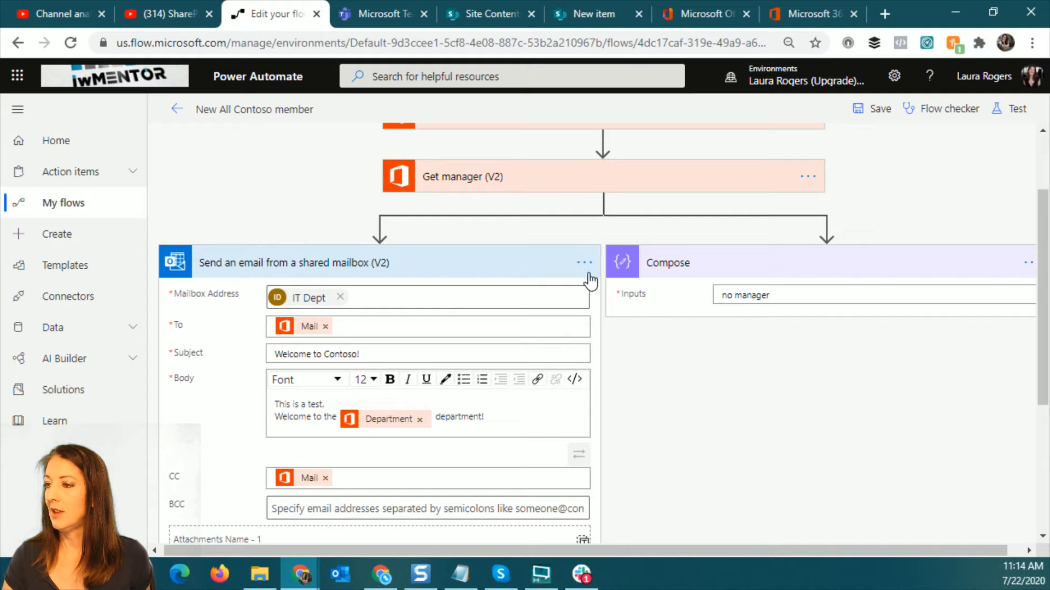
{"action": "left_click", "coordinate": [880, 108]}
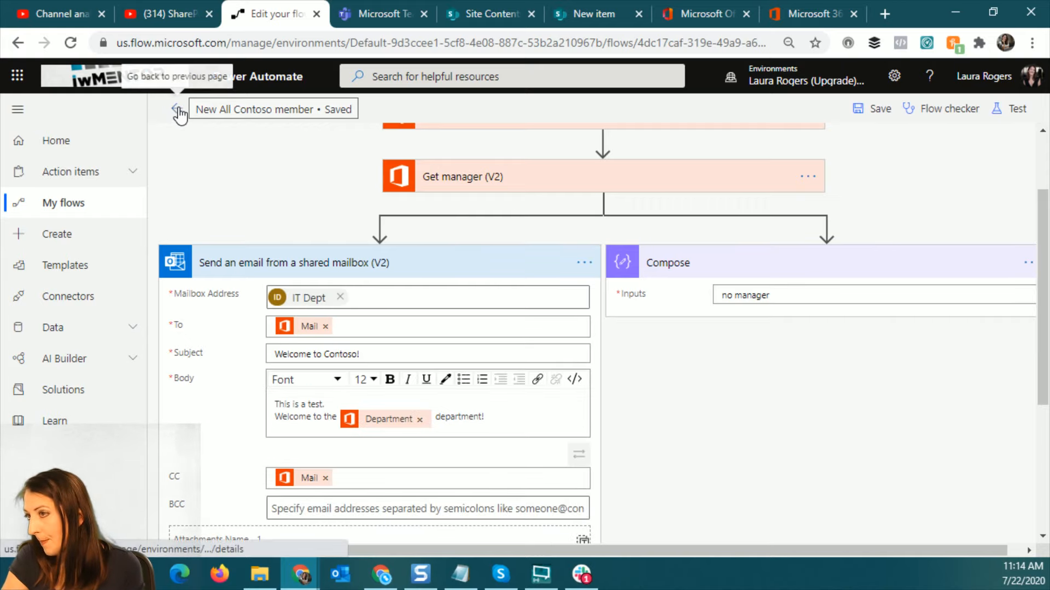
{"action": "left_click", "coordinate": [177, 110]}
{"action": "left_click", "coordinate": [601, 183]}
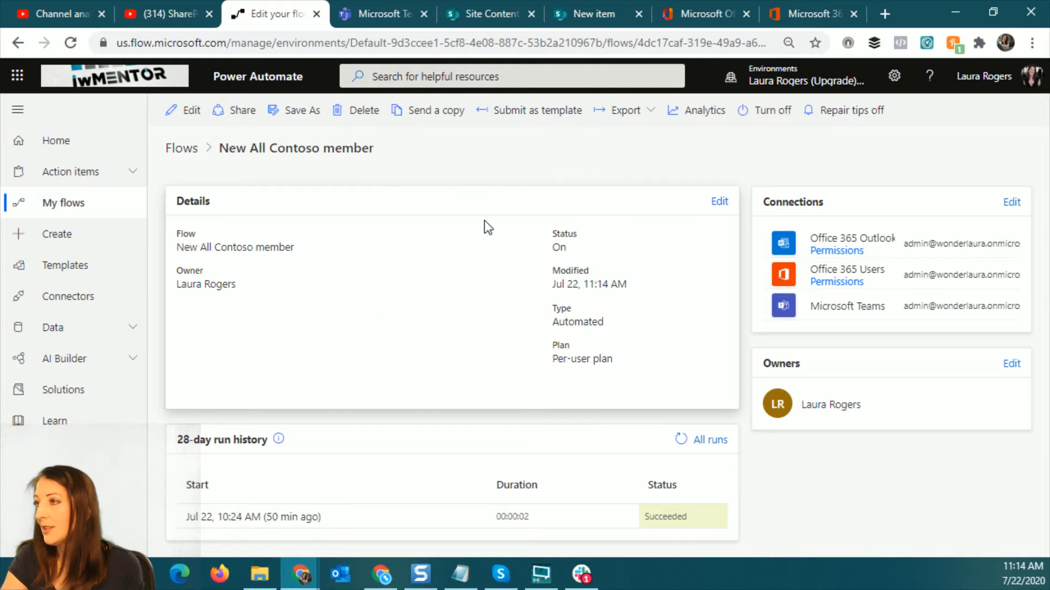
- Switch to the Microsoft 365 admin center and look through the Active users list
{"action": "left_click", "coordinate": [798, 12]}
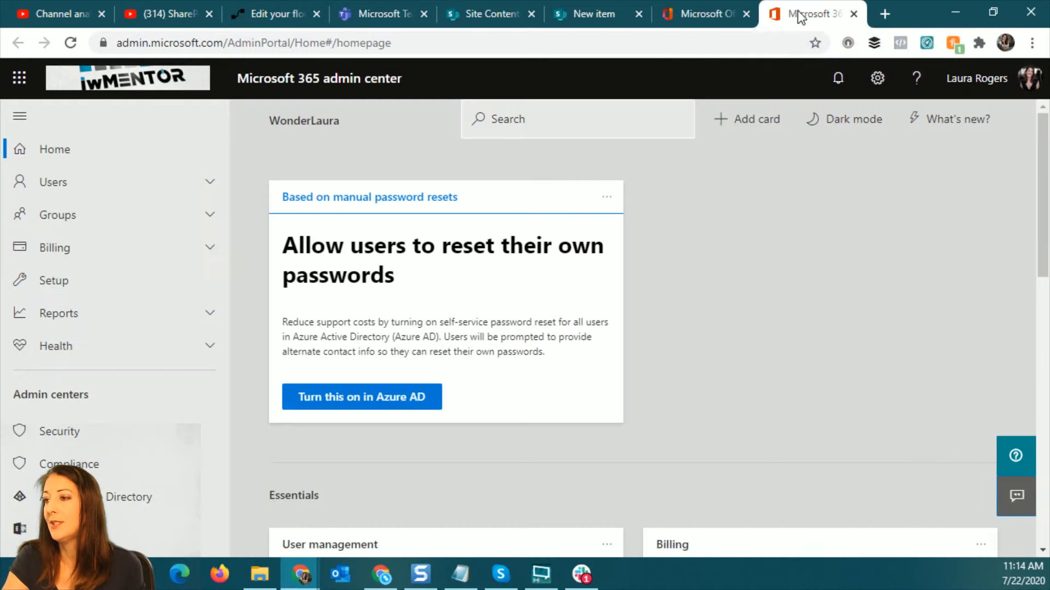
{"action": "left_click", "coordinate": [86, 187]}
{"action": "left_click", "coordinate": [79, 213]}
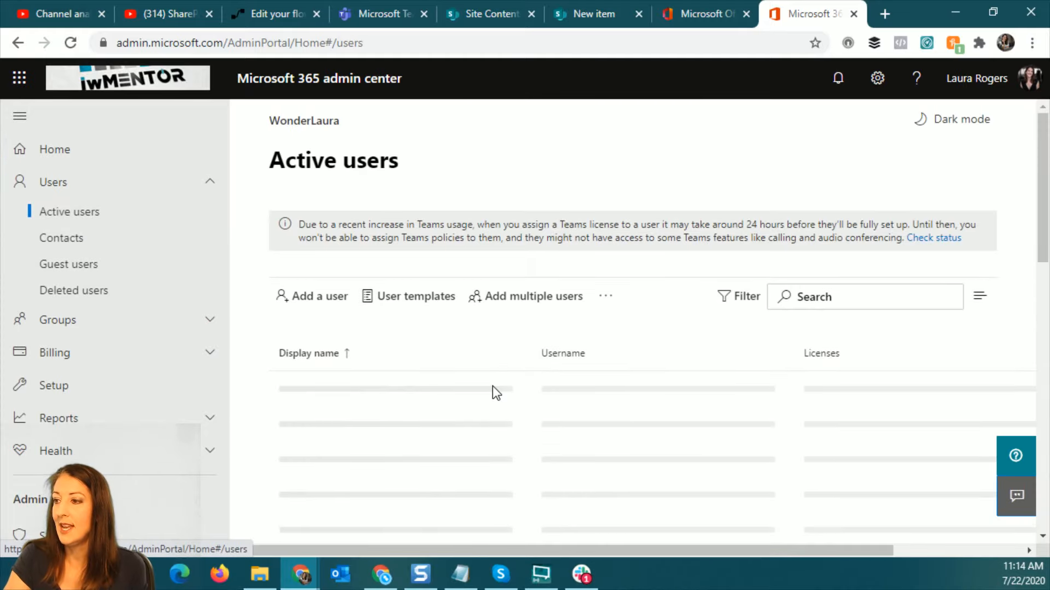
{"action": "scroll", "coordinate": [521, 416], "scroll_direction": "down", "scroll_amount": 10}
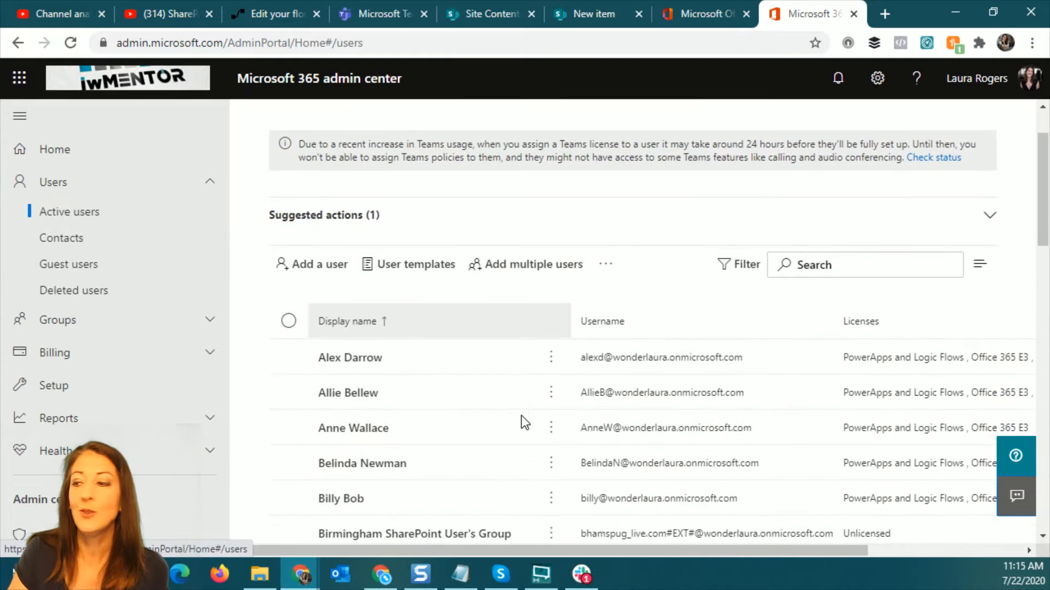
{"action": "scroll", "coordinate": [524, 435], "scroll_direction": "down", "scroll_amount": 5}
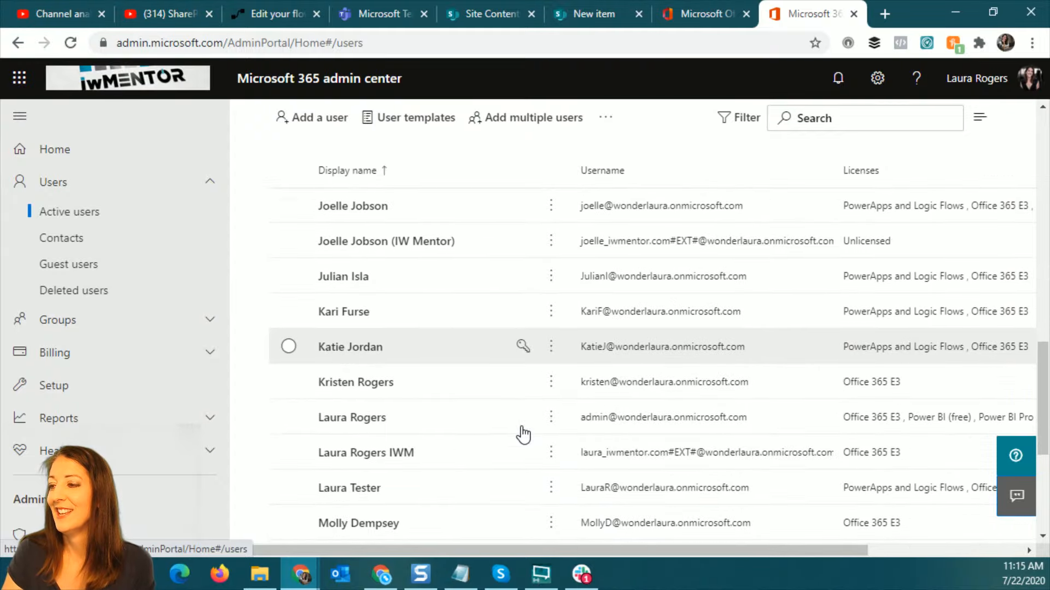
{"action": "scroll", "coordinate": [457, 359], "scroll_direction": "down", "scroll_amount": 5}
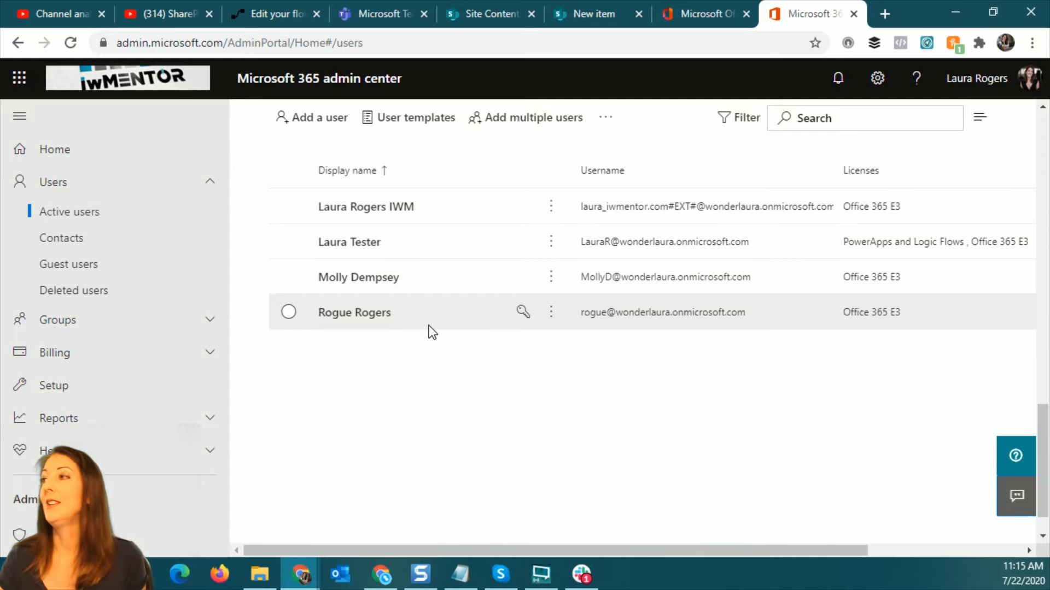
- Switch to Power Automate, open the flow's Jul 22, 10:24 AM run and examine the user ID in the trigger's output
{"action": "left_click", "coordinate": [380, 16]}
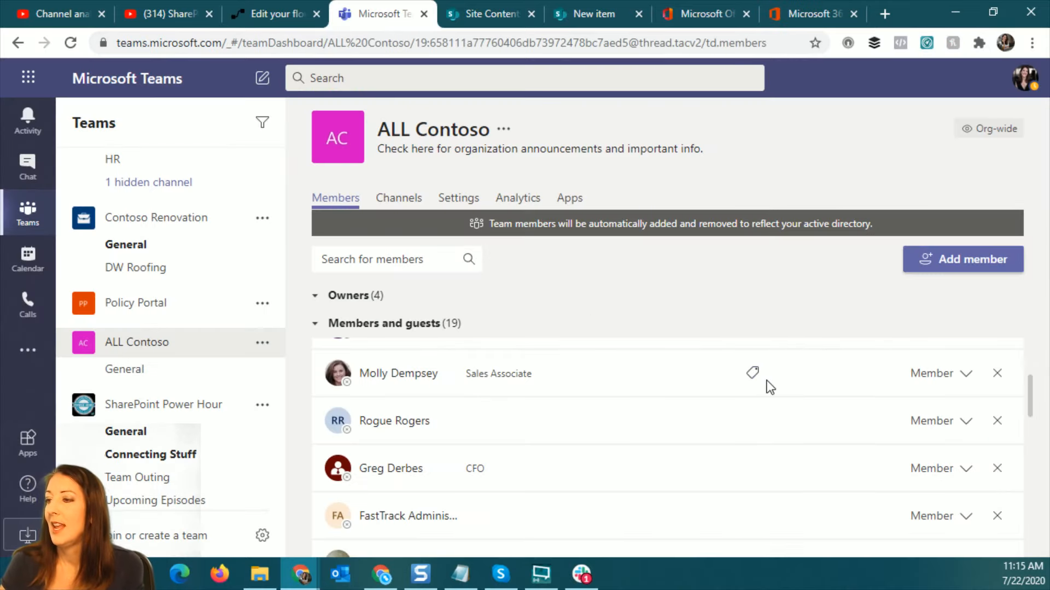
{"action": "left_click", "coordinate": [275, 14]}
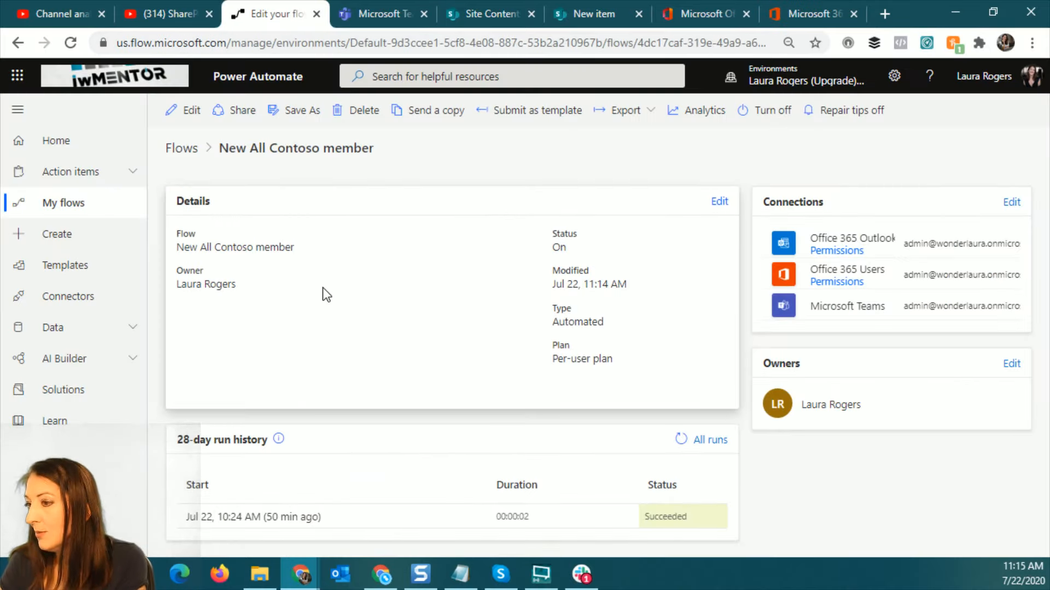
{"action": "left_click", "coordinate": [277, 518]}
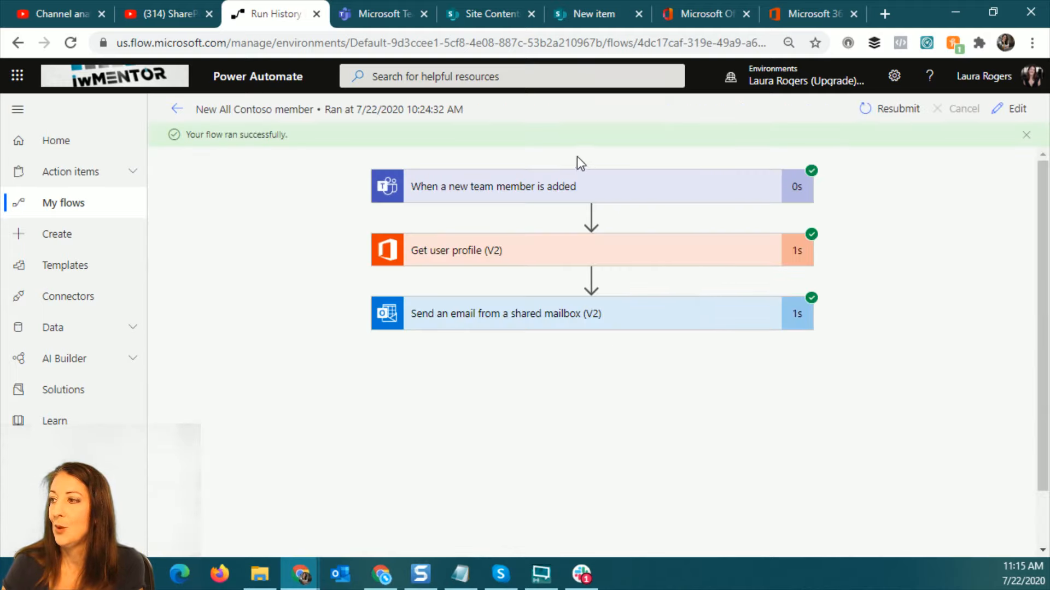
{"action": "left_click", "coordinate": [555, 187]}
{"action": "scroll", "coordinate": [541, 392], "scroll_direction": "down", "scroll_amount": 5}
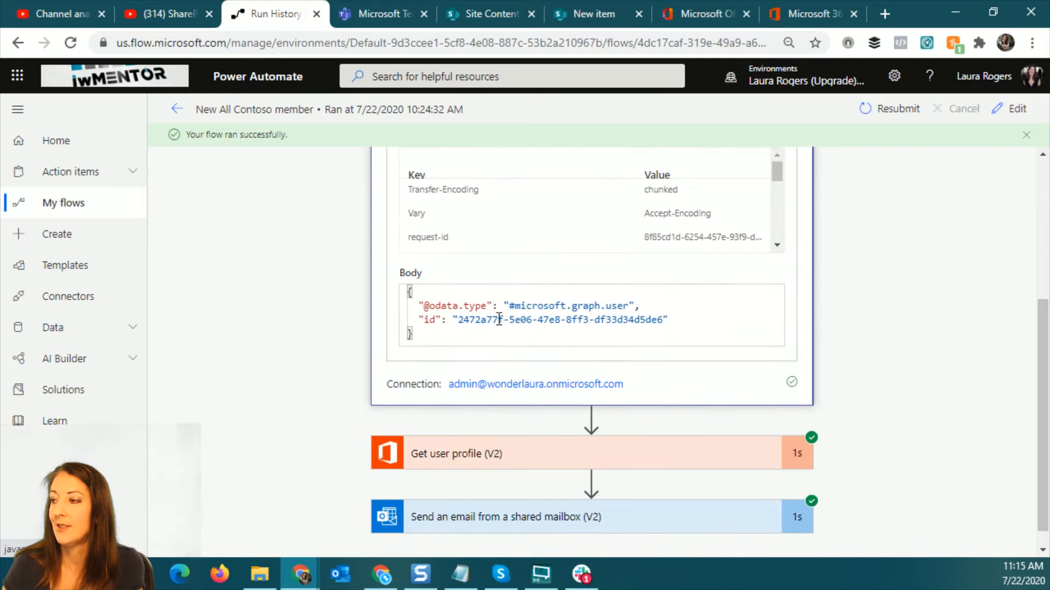
{"action": "left_click_drag", "start_coordinate": [454, 320], "coordinate": [669, 322]}
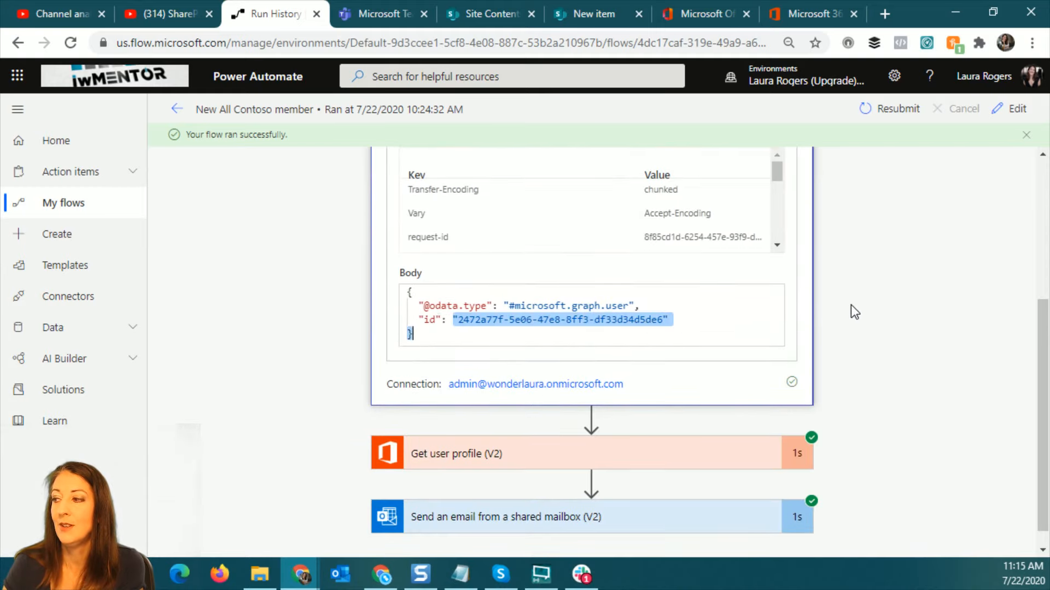
{"action": "left_click", "coordinate": [897, 304]}
- Expand the run's Get user profile (V2) action and examine its input and profile outputs
{"action": "left_click", "coordinate": [473, 459]}
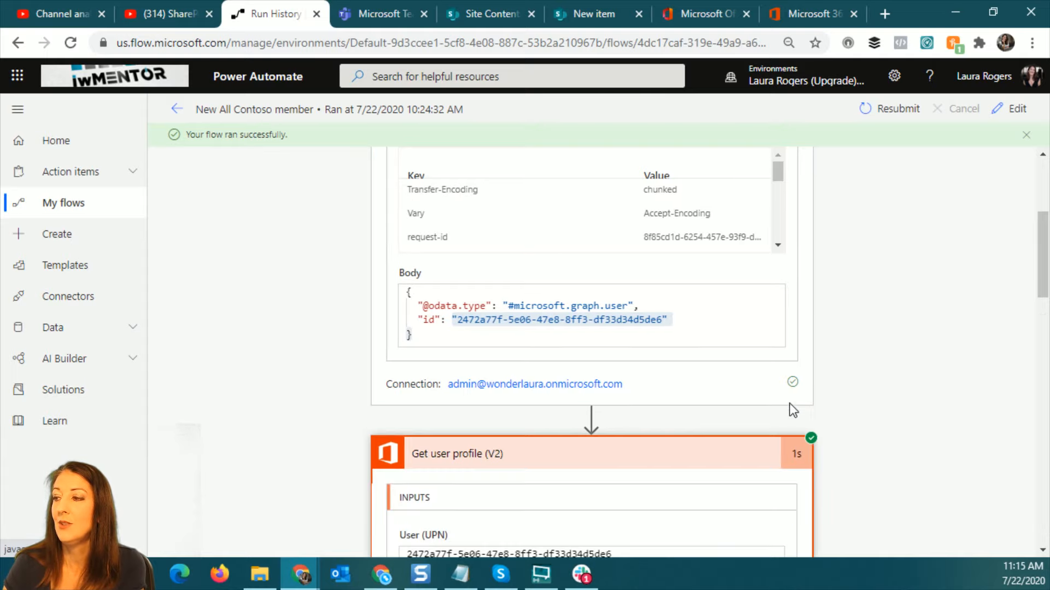
{"action": "scroll", "coordinate": [846, 383], "scroll_direction": "down", "scroll_amount": 4}
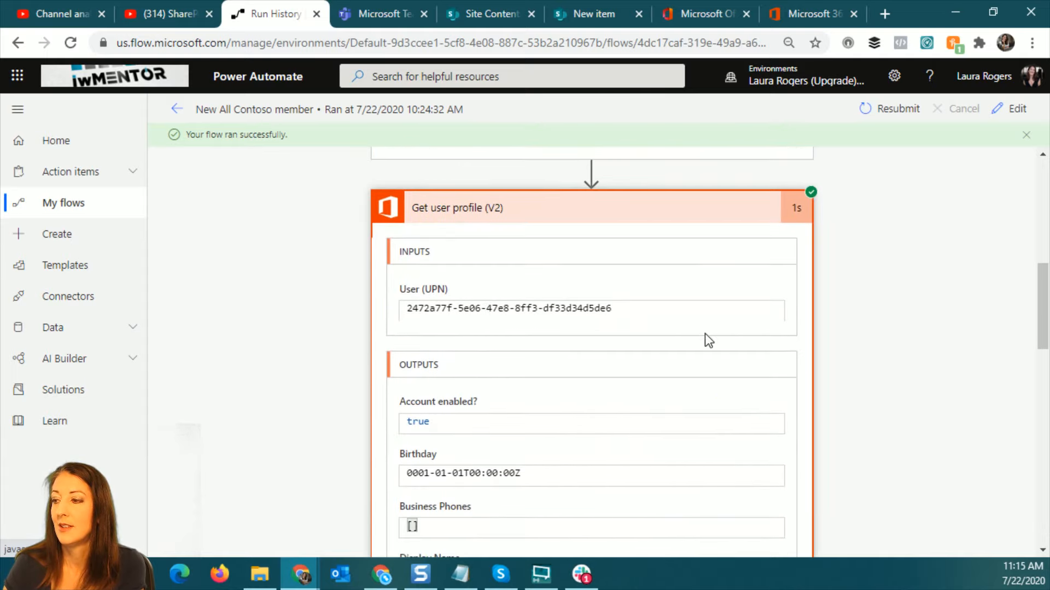
{"action": "scroll", "coordinate": [683, 338], "scroll_direction": "down", "scroll_amount": 6}
{"action": "scroll", "coordinate": [863, 355], "scroll_direction": "down", "scroll_amount": 12}
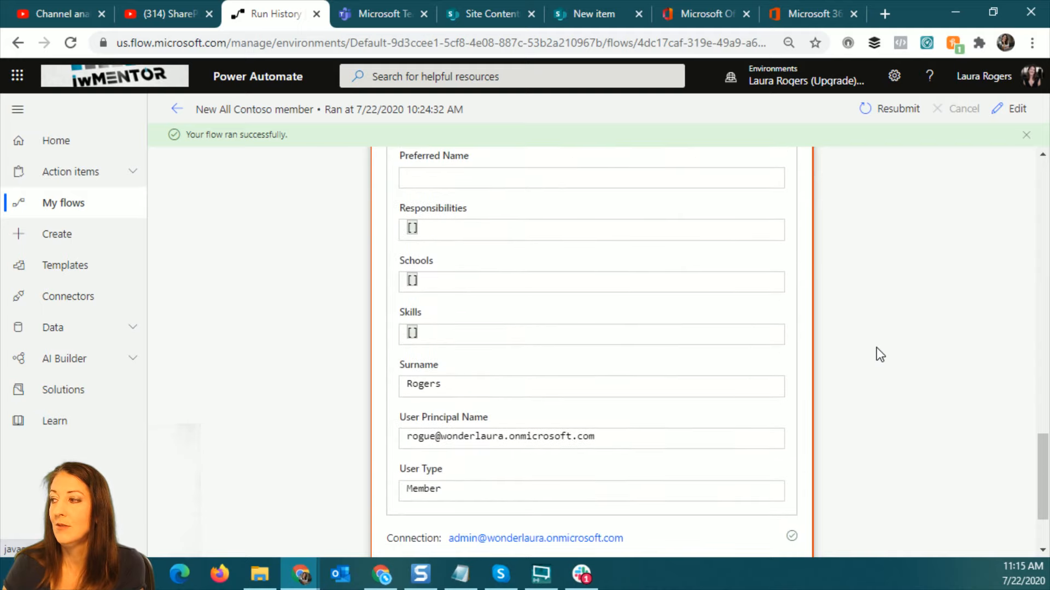
- Expand the run's Send an email from a shared mailbox (V2) action and examine its inputs and outputs
{"action": "left_click", "coordinate": [617, 494]}
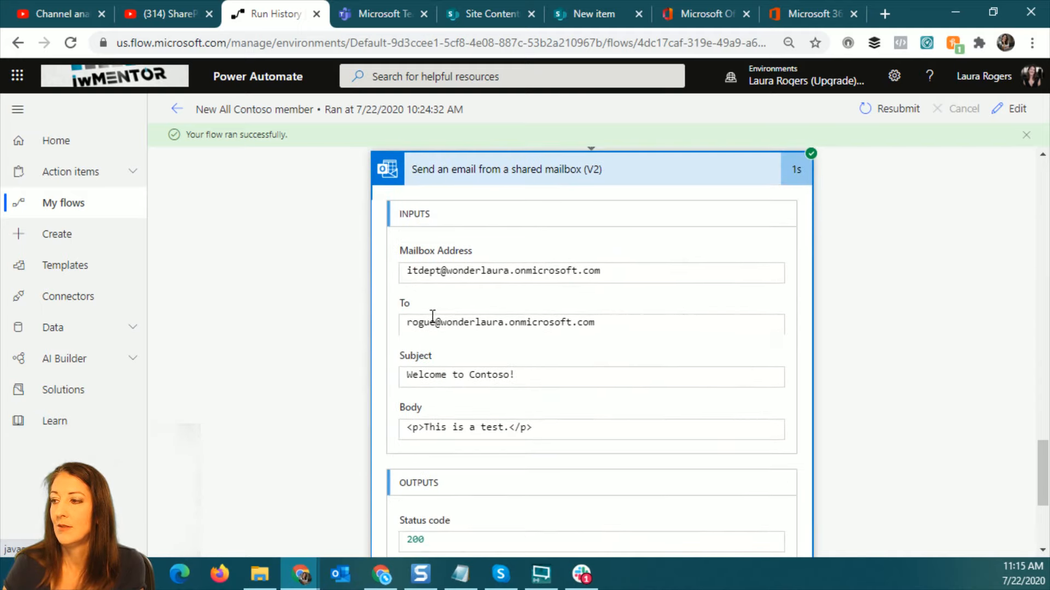
{"action": "scroll", "coordinate": [547, 395], "scroll_direction": "down", "scroll_amount": 2}
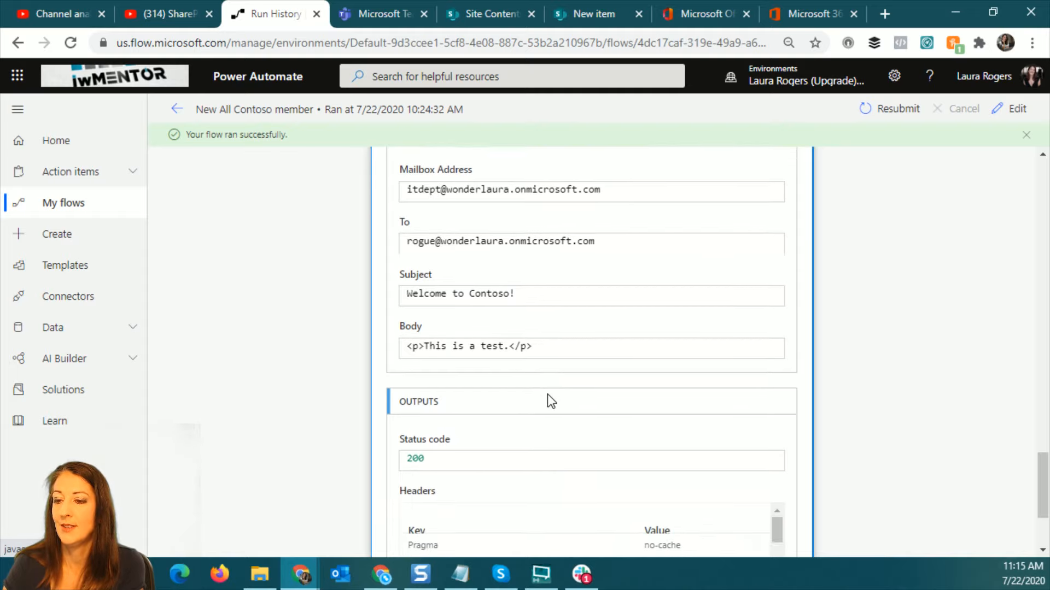
{"action": "scroll", "coordinate": [526, 363], "scroll_direction": "down", "scroll_amount": 2}
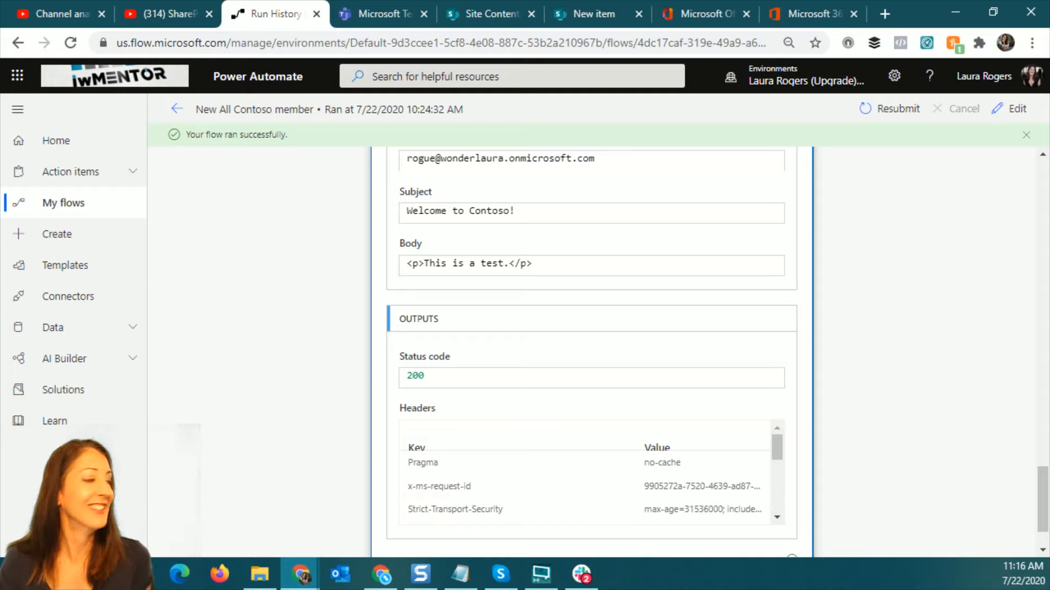
- Collapse the details of the trigger, the Get user profile (V2) action and the shared mailbox email action
{"action": "scroll", "coordinate": [872, 433], "scroll_direction": "up", "scroll_amount": 5}
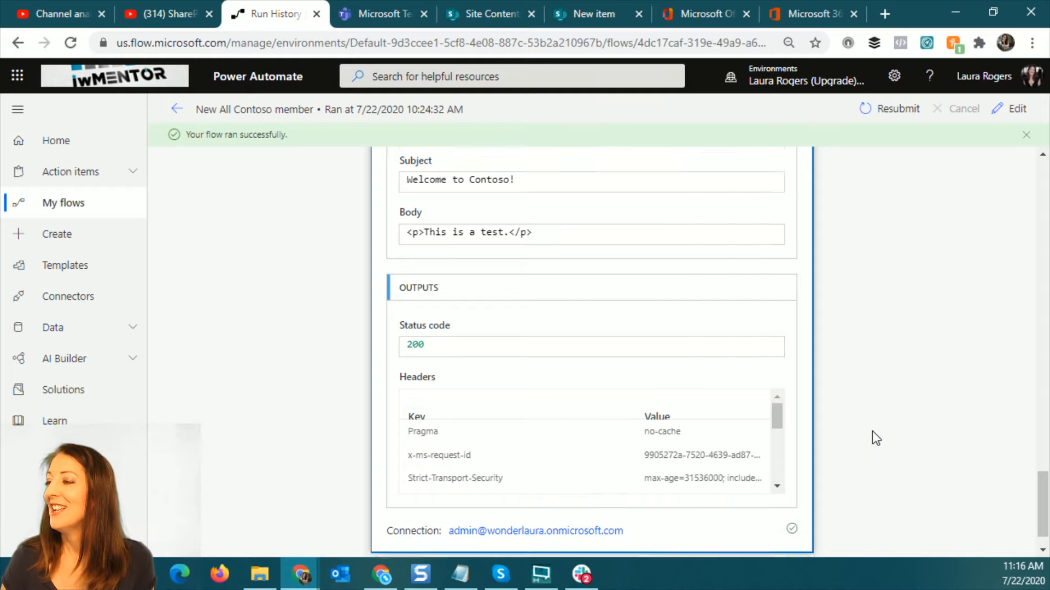
{"action": "scroll", "coordinate": [871, 432], "scroll_direction": "up", "scroll_amount": 10}
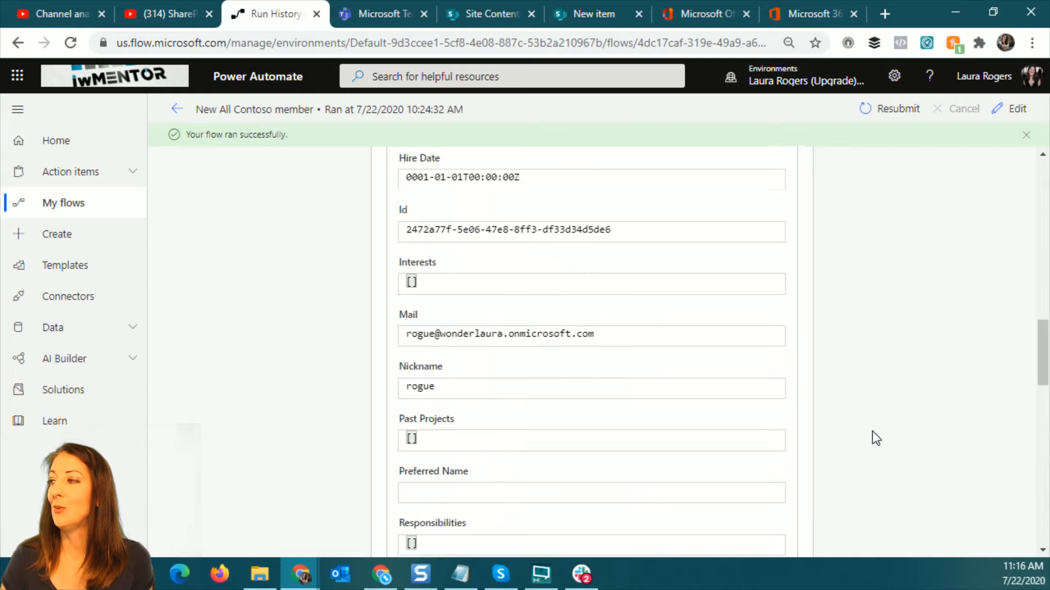
{"action": "scroll", "coordinate": [871, 432], "scroll_direction": "up", "scroll_amount": 5}
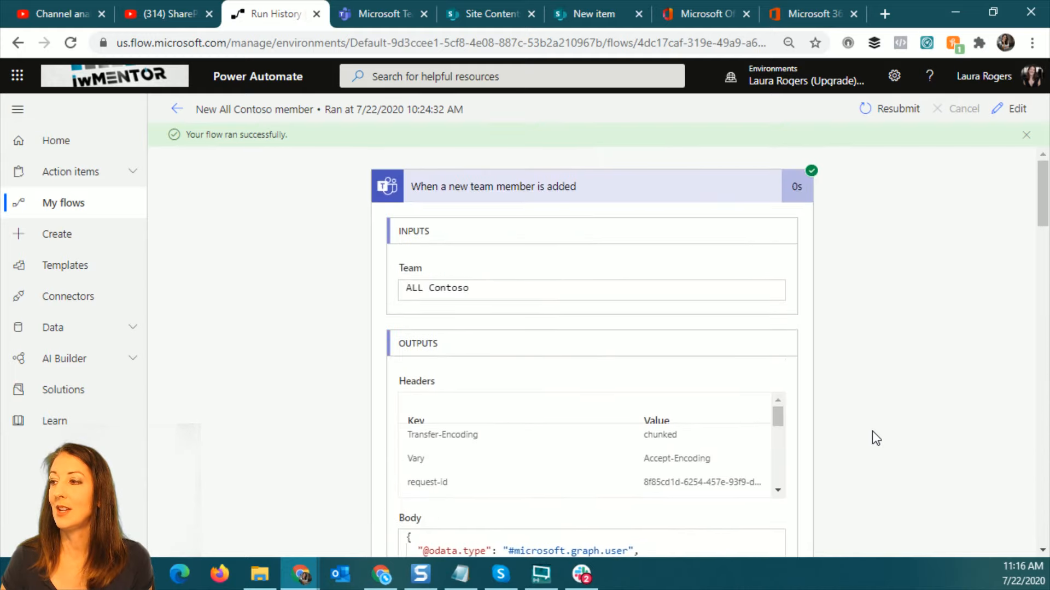
{"action": "left_click", "coordinate": [581, 199]}
{"action": "left_click", "coordinate": [550, 253]}
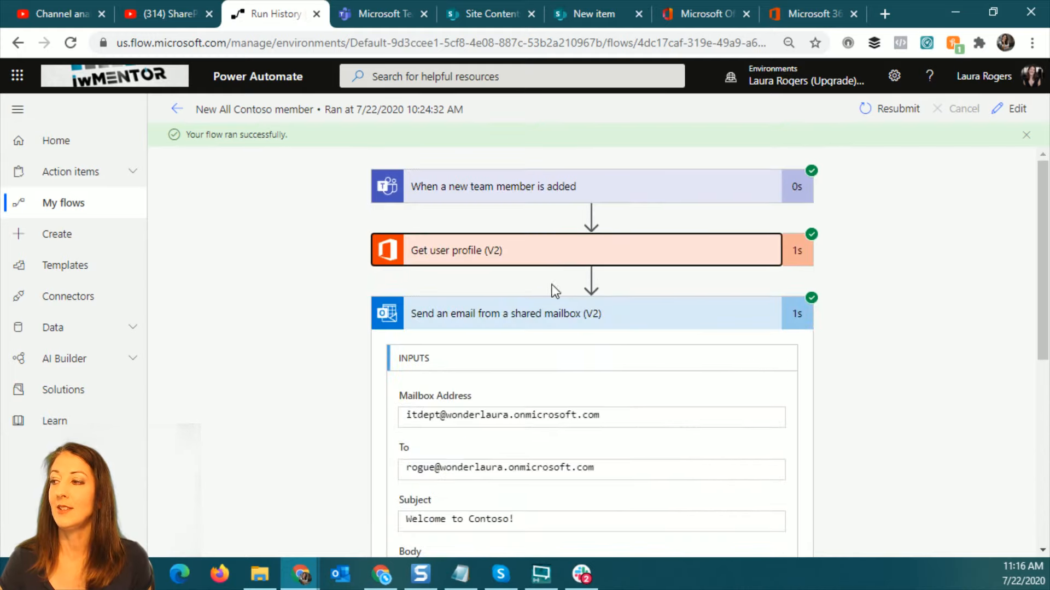
{"action": "left_click", "coordinate": [536, 326]}
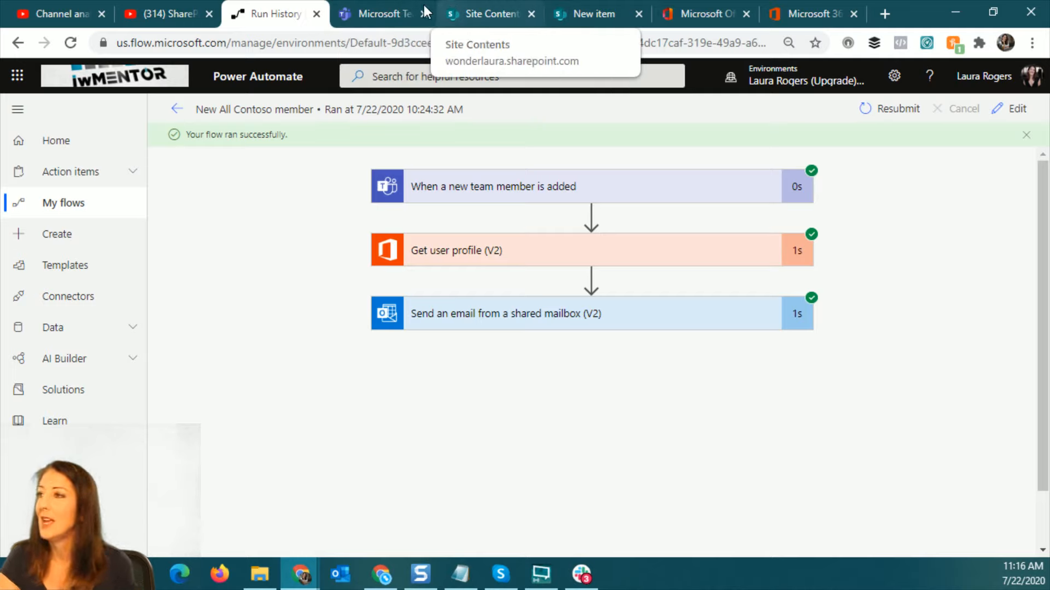
- Switch to the Microsoft 365 admin center and open the Teams admin center from its list of admin centers
{"action": "left_click", "coordinate": [726, 12]}
{"action": "left_click", "coordinate": [768, 15]}
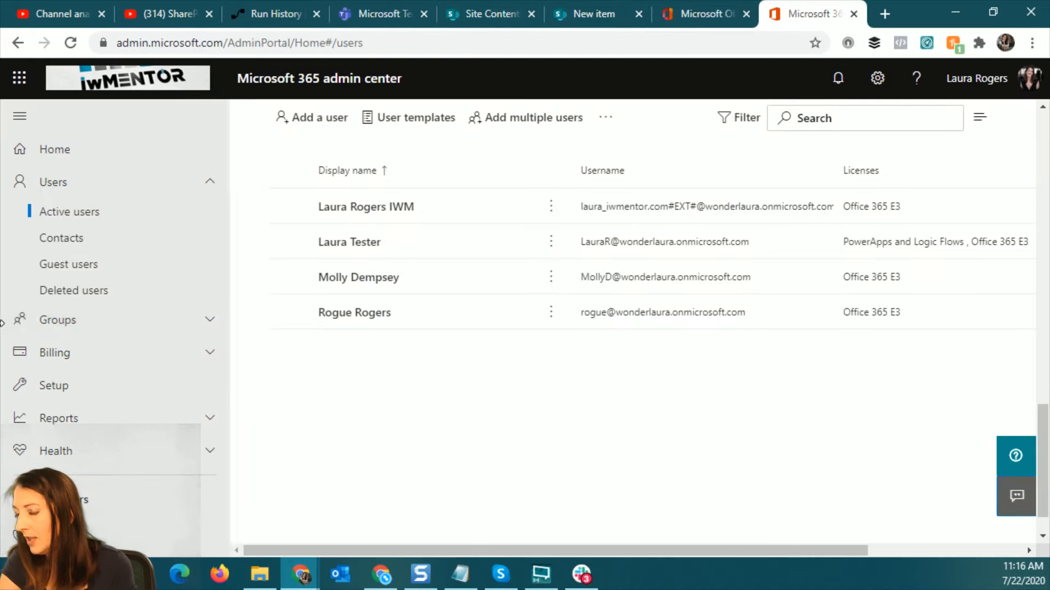
{"action": "scroll", "coordinate": [122, 459], "scroll_direction": "down", "scroll_amount": 3}
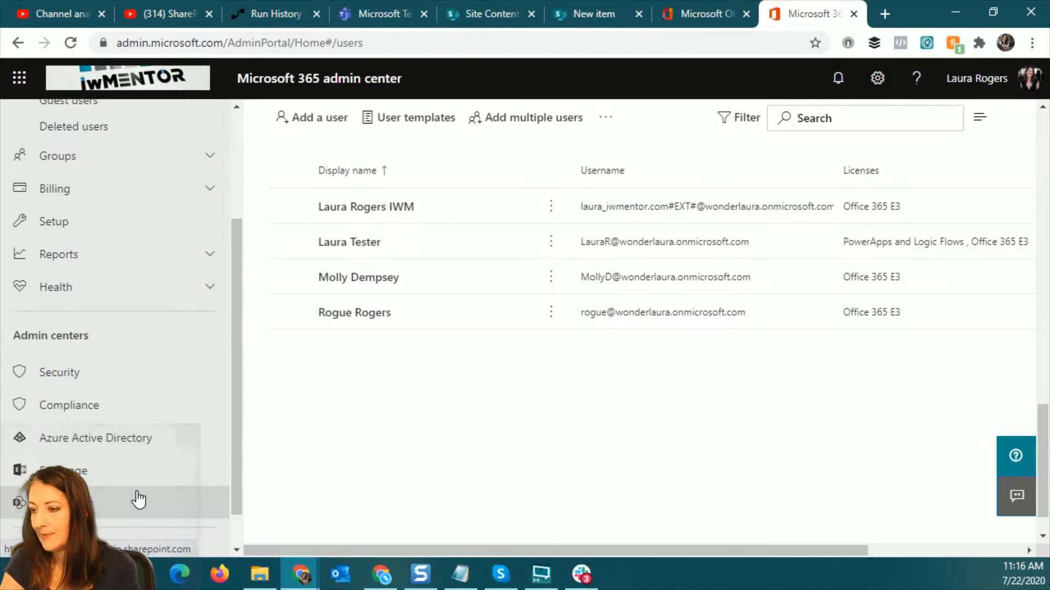
{"action": "scroll", "coordinate": [126, 487], "scroll_direction": "down", "scroll_amount": 1}
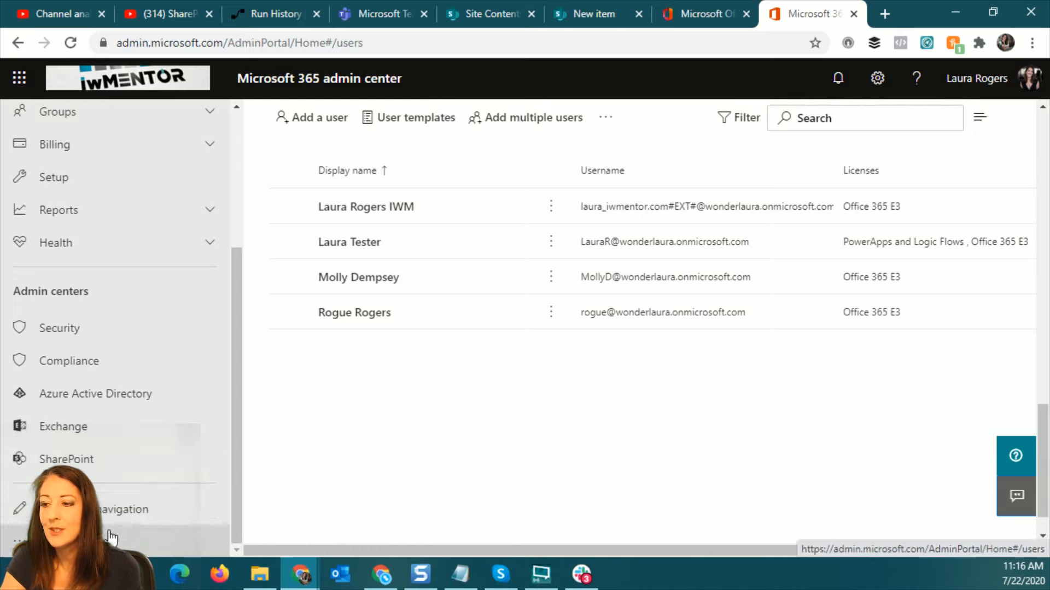
{"action": "scroll", "coordinate": [143, 464], "scroll_direction": "down", "scroll_amount": 1}
{"action": "left_click", "coordinate": [101, 435]}
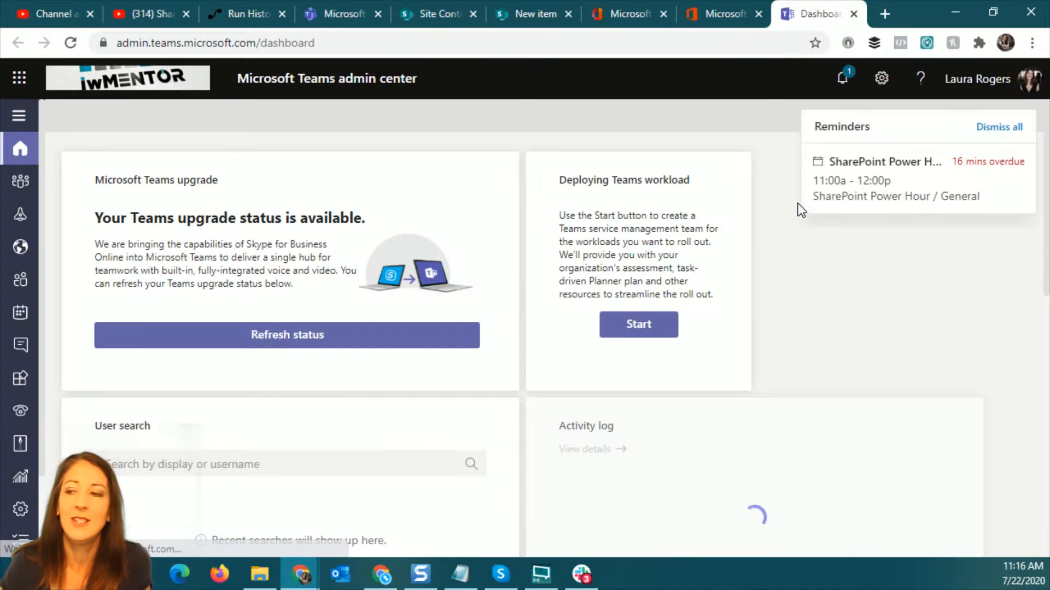
- Open the Manage teams page in the Teams admin center and dismiss all reminders
{"action": "left_click", "coordinate": [18, 116]}
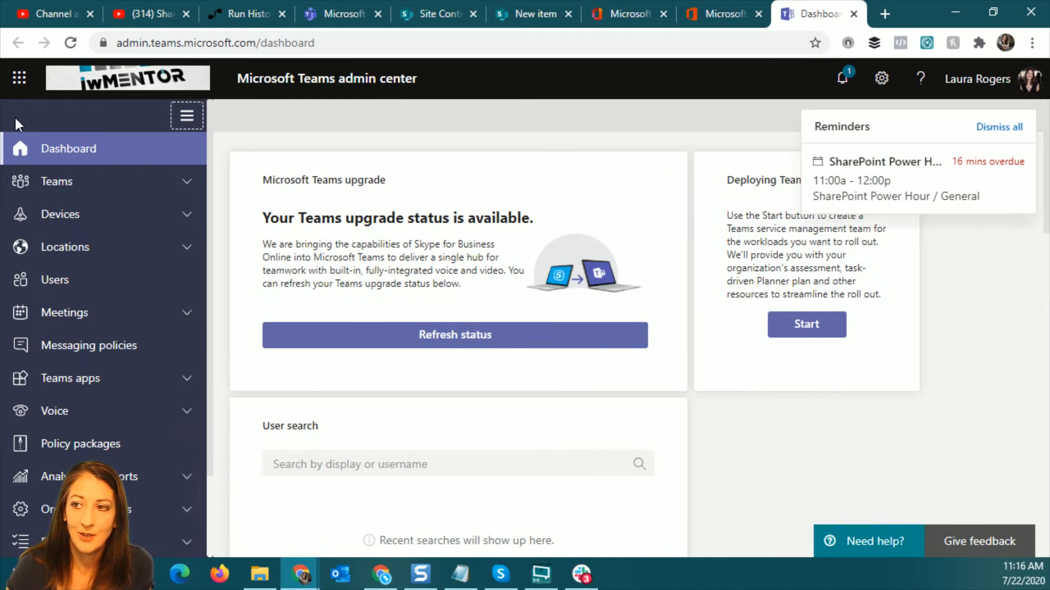
{"action": "left_click", "coordinate": [131, 186]}
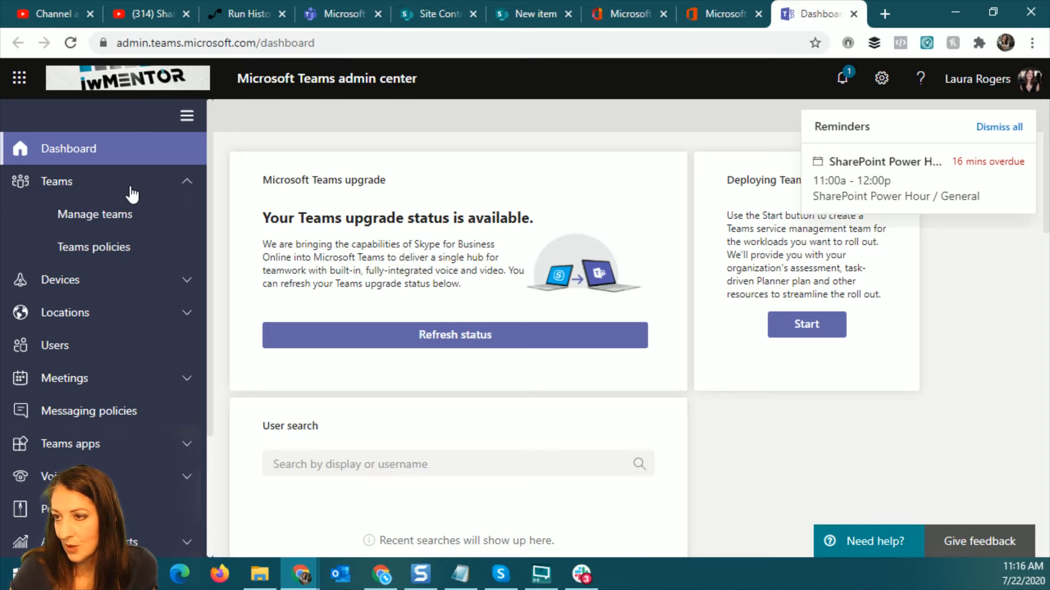
{"action": "left_click", "coordinate": [113, 219]}
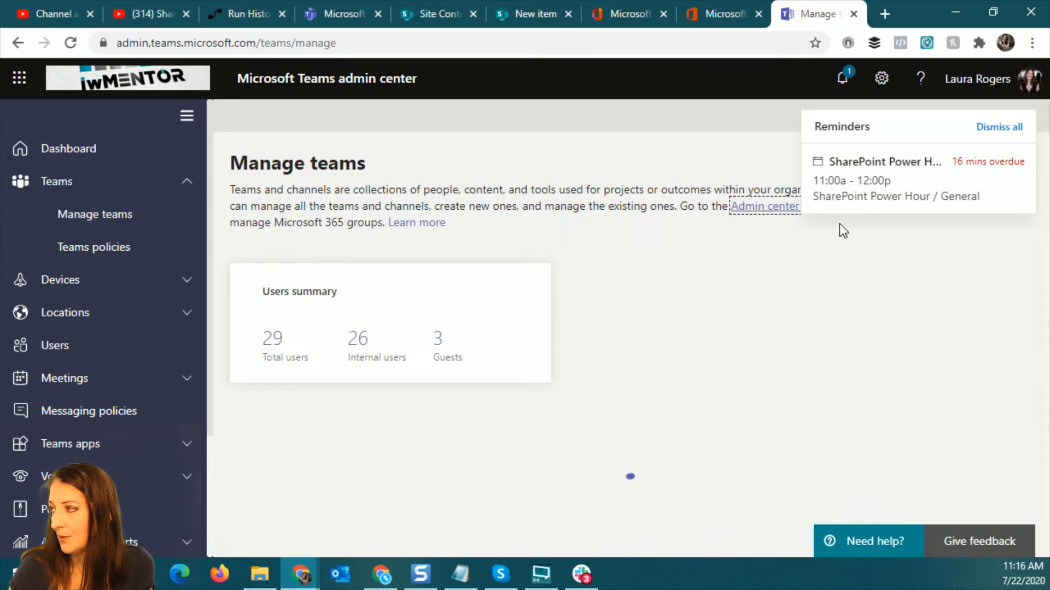
{"action": "left_click", "coordinate": [997, 126]}
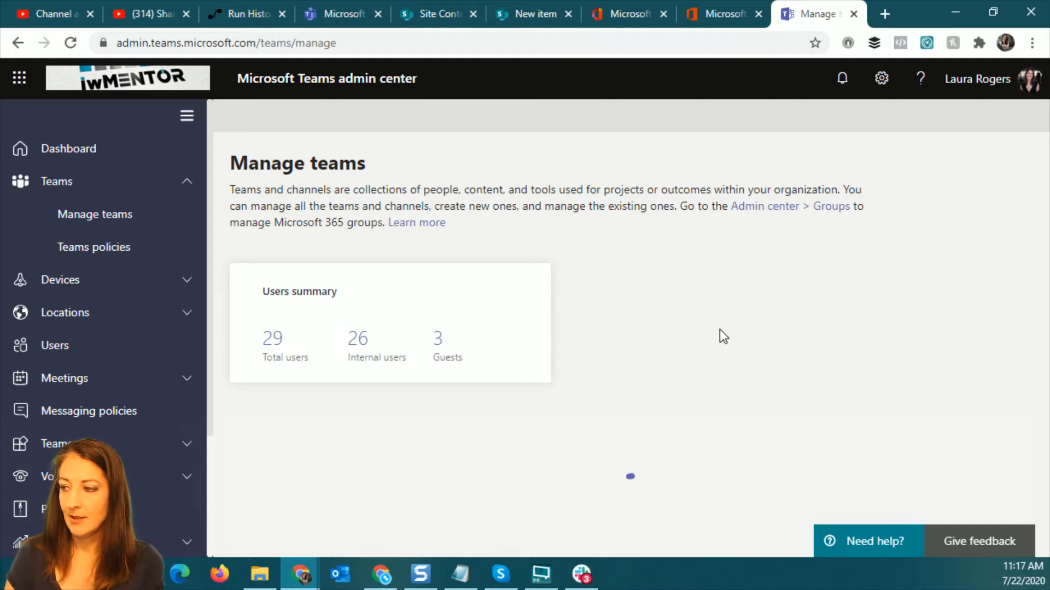
- Show the browser in full screen with the navigation expanded and open the ALL Contoso team from the teams list
{"action": "key", "text": "F11"}
{"action": "mouse_move", "coordinate": [26, 170]}
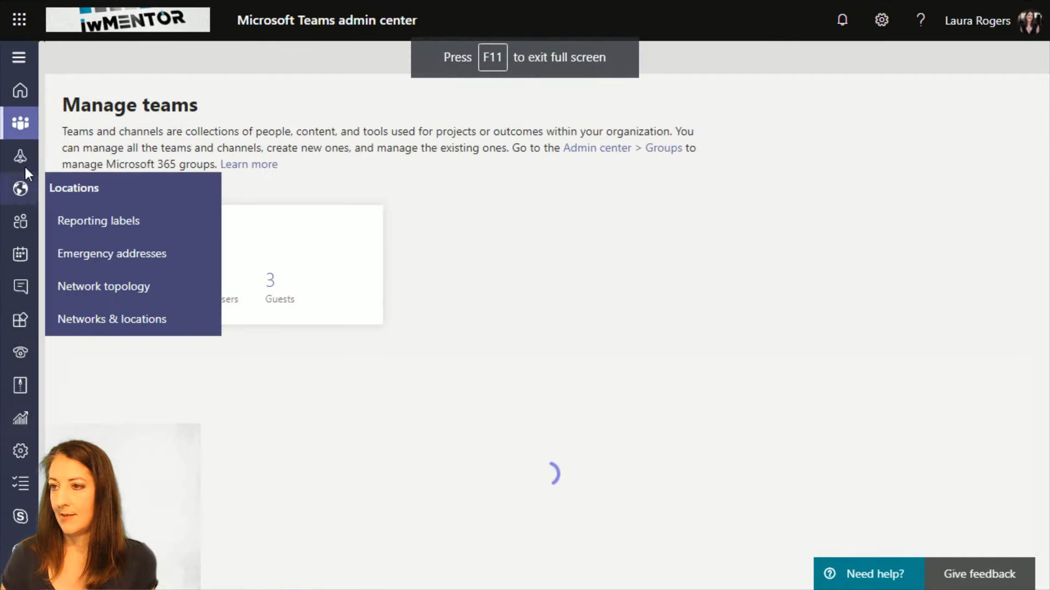
{"action": "left_click", "coordinate": [16, 59]}
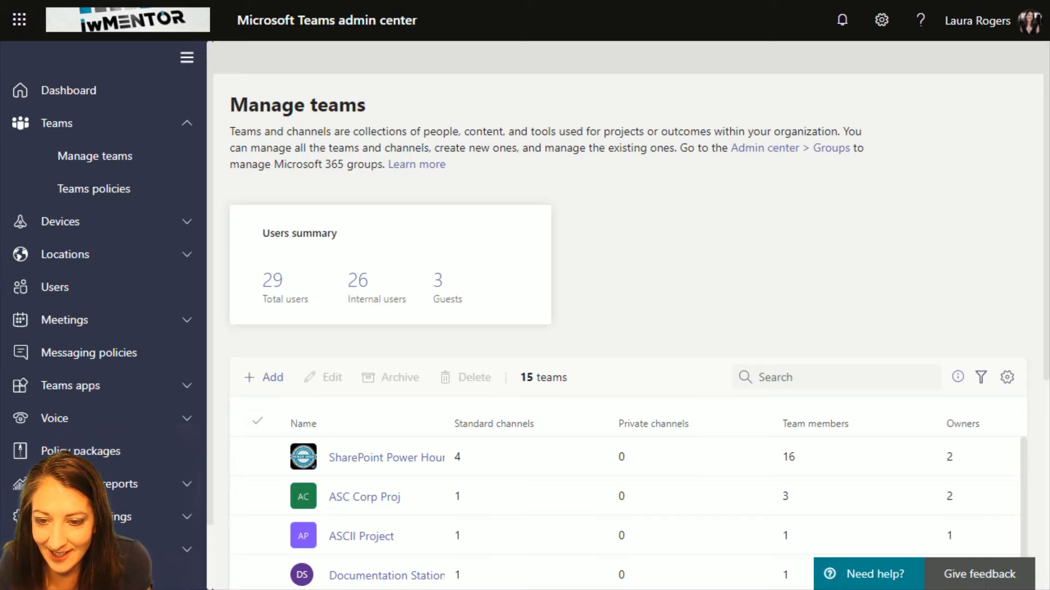
{"action": "scroll", "coordinate": [737, 350], "scroll_direction": "down", "scroll_amount": 2}
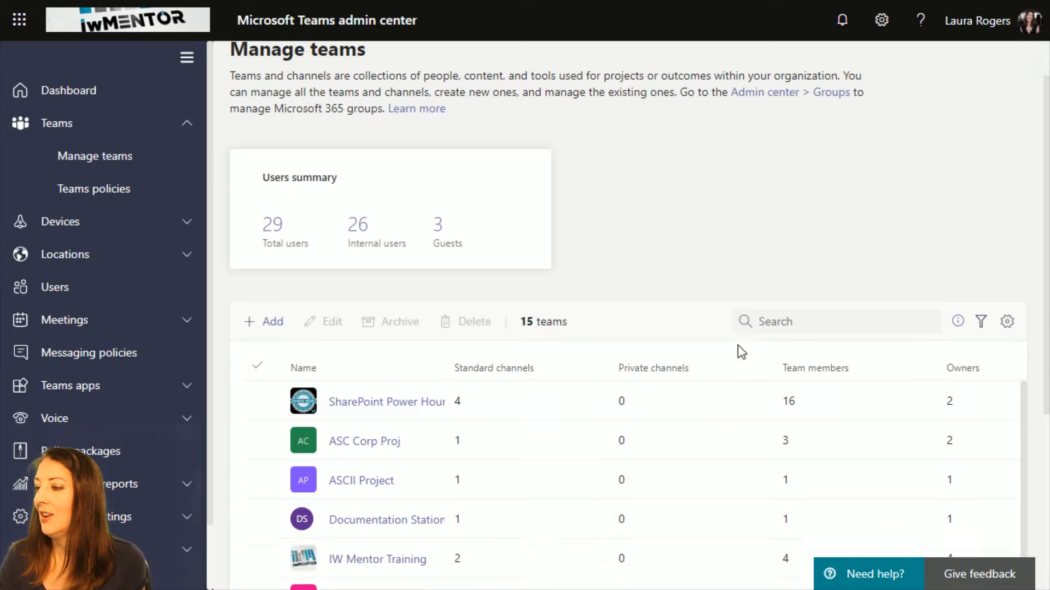
{"action": "scroll", "coordinate": [738, 350], "scroll_direction": "down", "scroll_amount": 5}
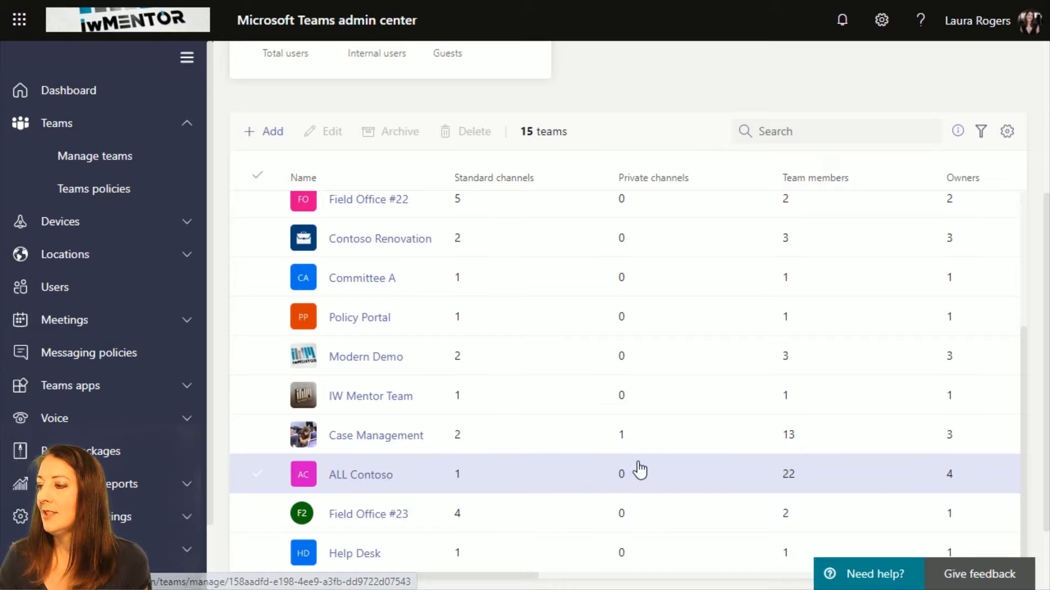
{"action": "left_click", "coordinate": [356, 483]}
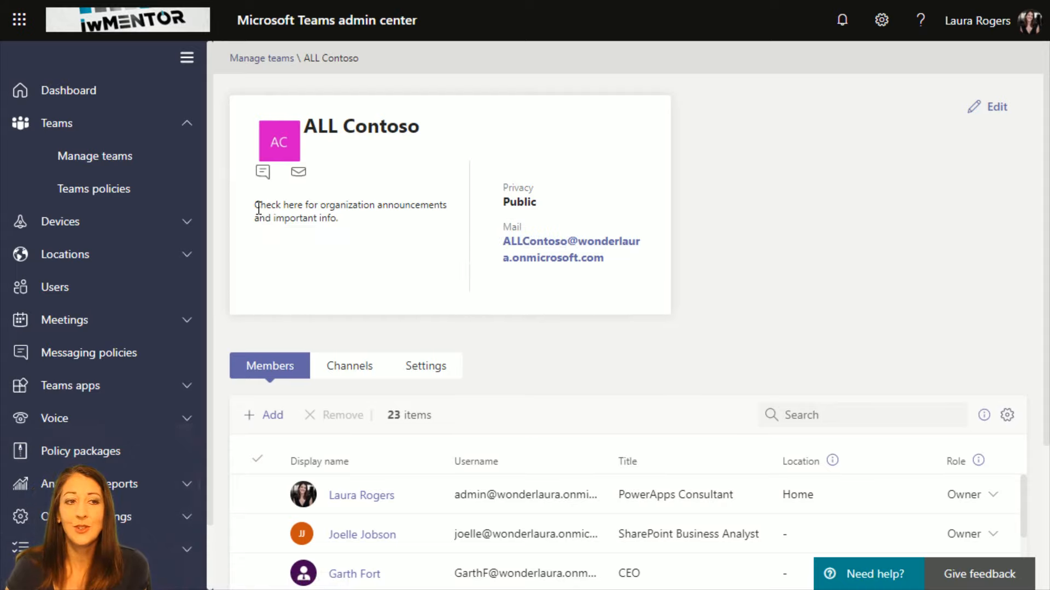
- Examine the ALL Contoso team's description and its list of members
{"action": "left_click_drag", "start_coordinate": [258, 208], "coordinate": [347, 224]}
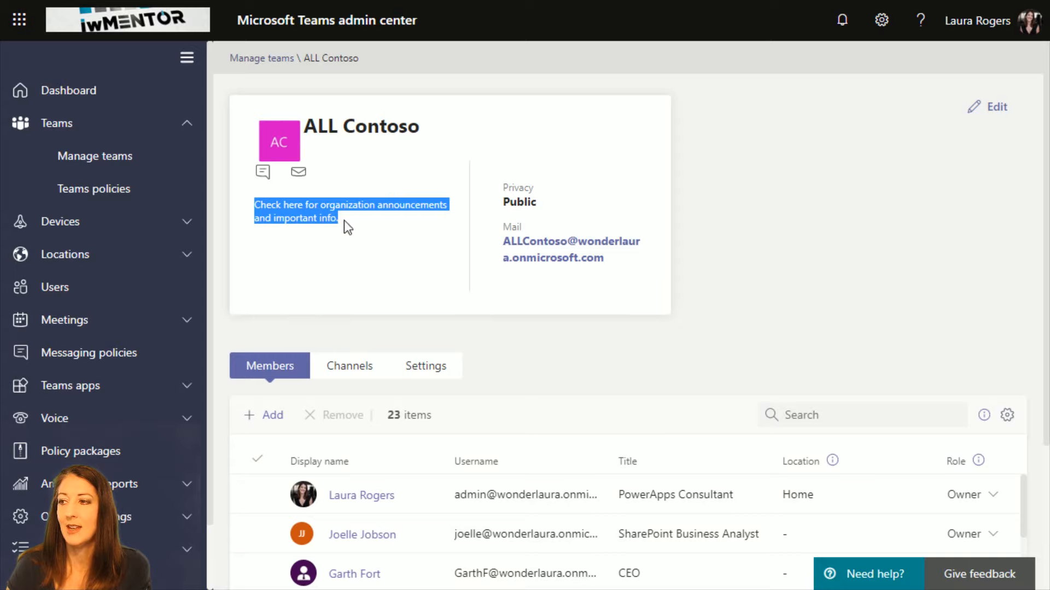
{"action": "left_click", "coordinate": [257, 219]}
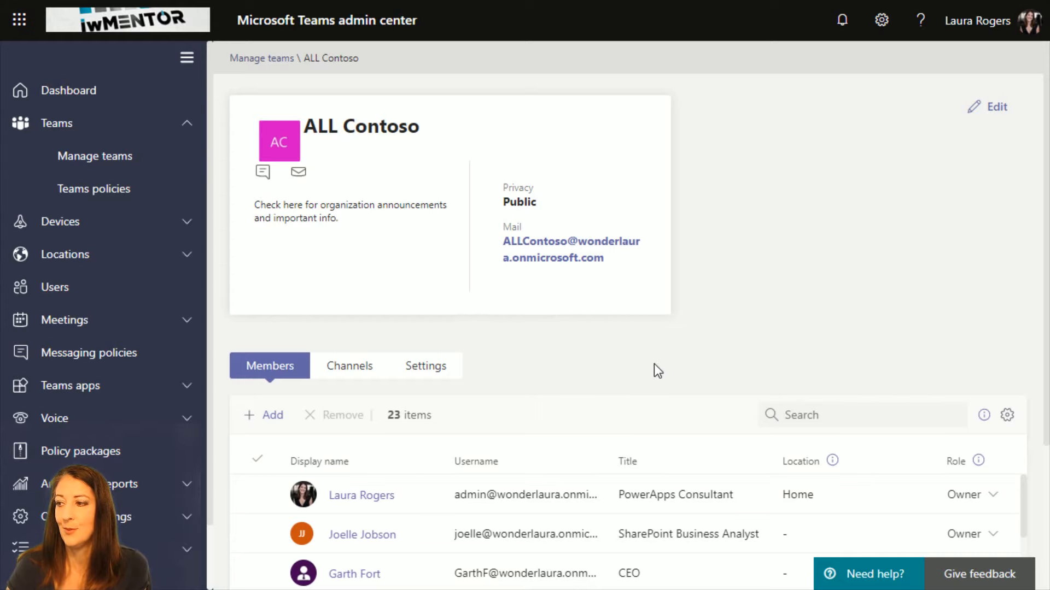
{"action": "scroll", "coordinate": [654, 363], "scroll_direction": "down", "scroll_amount": 3}
{"action": "scroll", "coordinate": [625, 353], "scroll_direction": "up", "scroll_amount": 3}
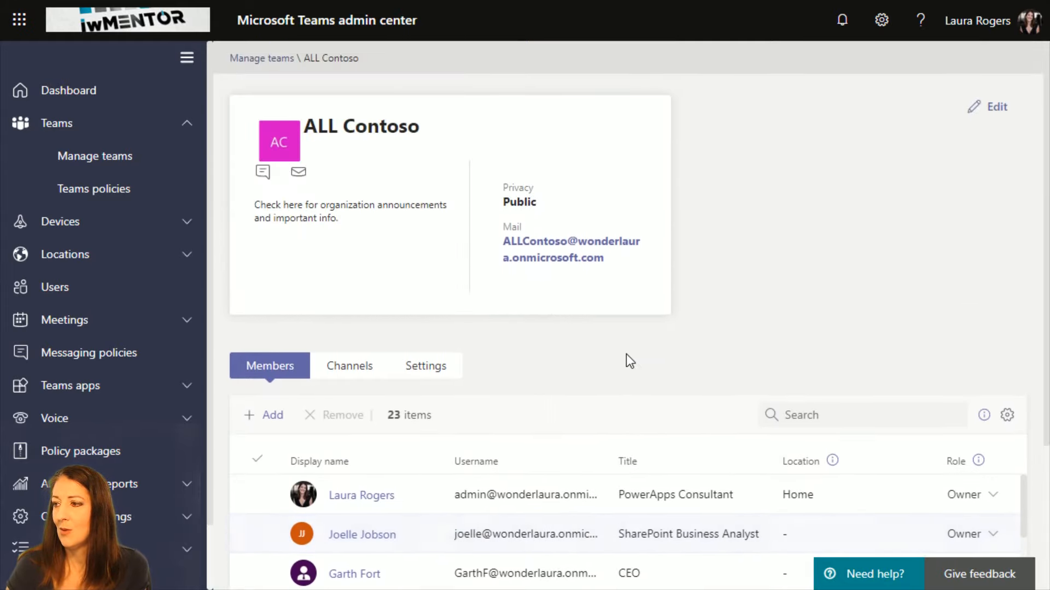
- Examine the ALL Contoso team's conversation and channel settings
{"action": "left_click", "coordinate": [429, 367]}
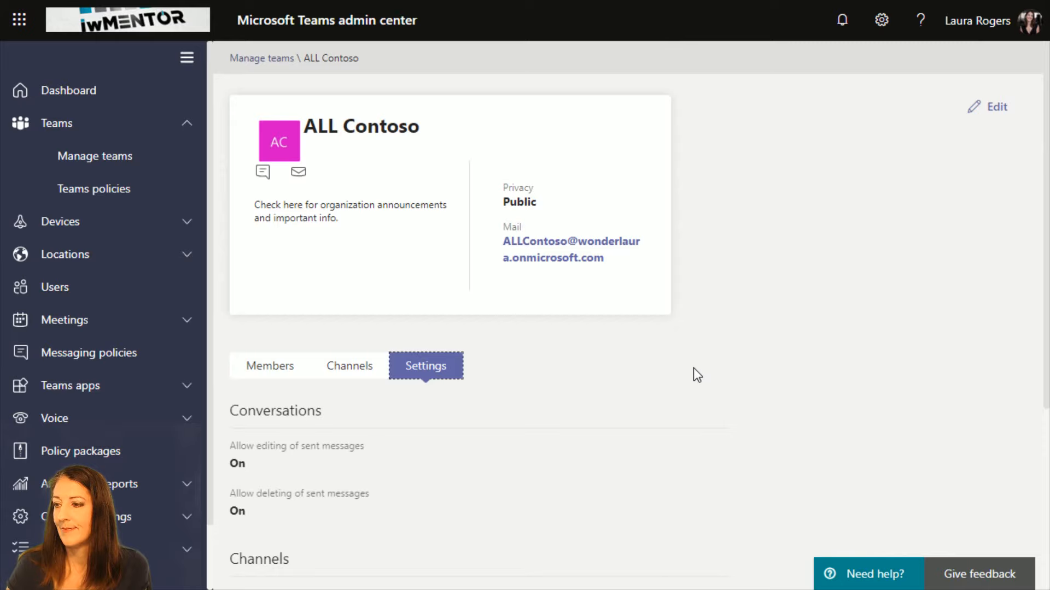
{"action": "scroll", "coordinate": [694, 369], "scroll_direction": "down", "scroll_amount": 5}
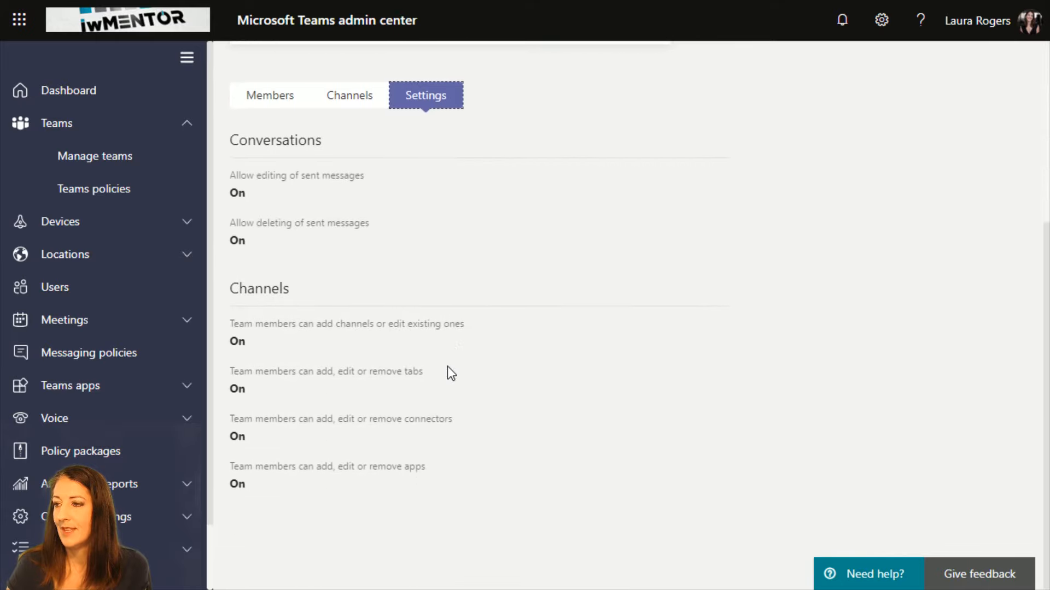
{"action": "scroll", "coordinate": [447, 366], "scroll_direction": "up", "scroll_amount": 5}
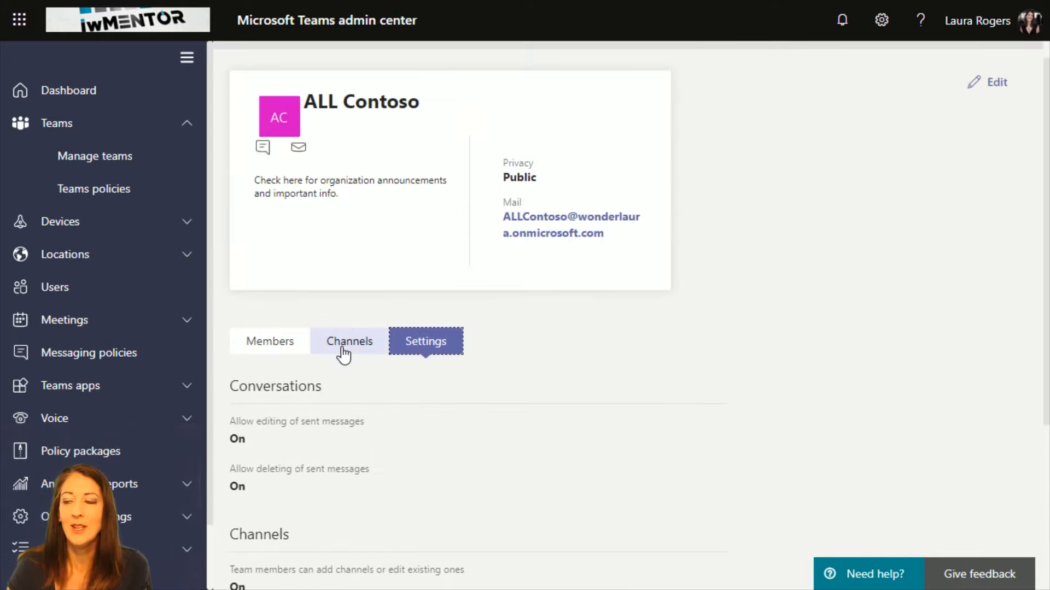
- Return to the ALL Contoso team's list of members
{"action": "left_click", "coordinate": [269, 350]}
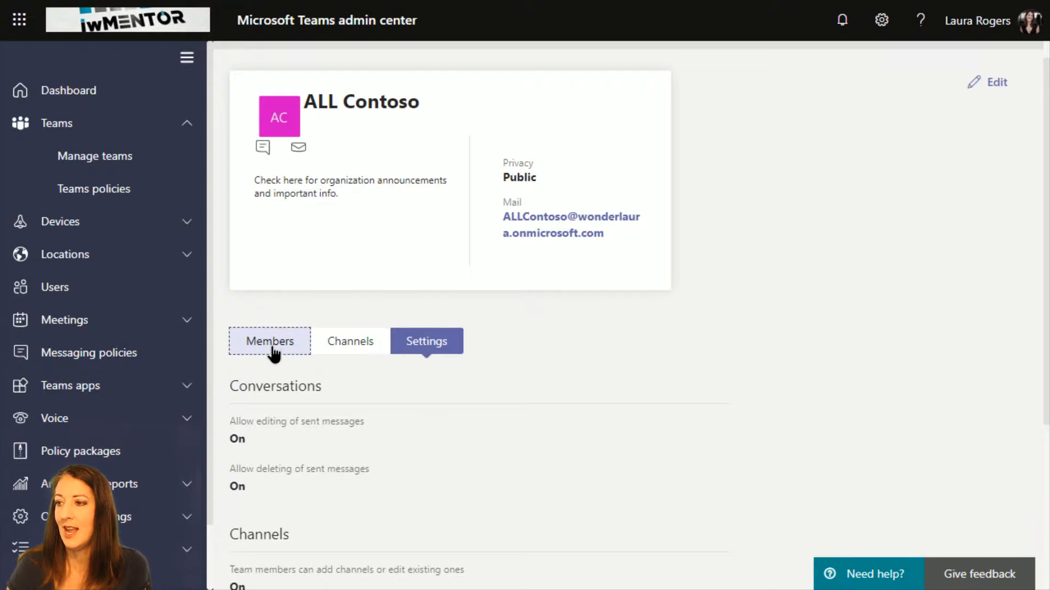
{"action": "scroll", "coordinate": [589, 343], "scroll_direction": "down", "scroll_amount": 4}
{"action": "scroll", "coordinate": [780, 215], "scroll_direction": "up", "scroll_amount": 5}
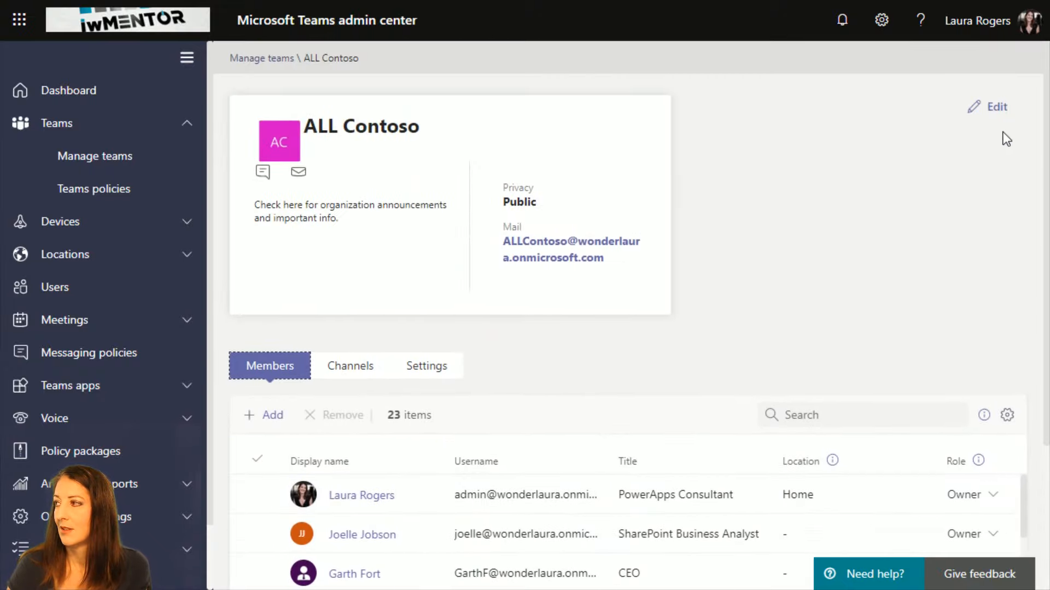
- Examine the ALL Contoso team's editable profile, conversation and channel settings, and leave them without applying changes
{"action": "left_click", "coordinate": [992, 106]}
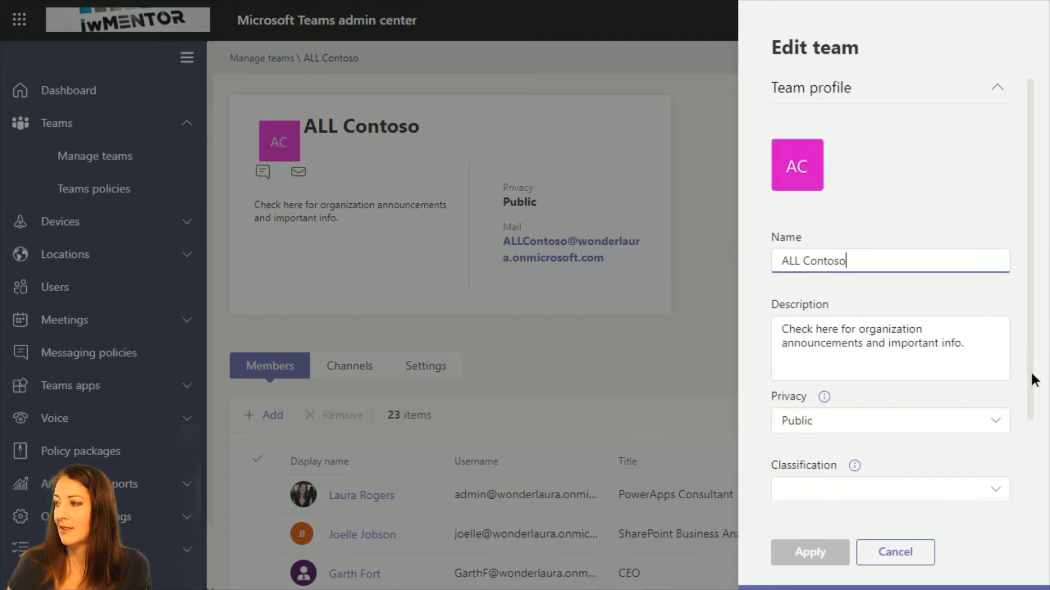
{"action": "left_click_drag", "start_coordinate": [1031, 375], "coordinate": [1037, 473]}
{"action": "left_click", "coordinate": [997, 443]}
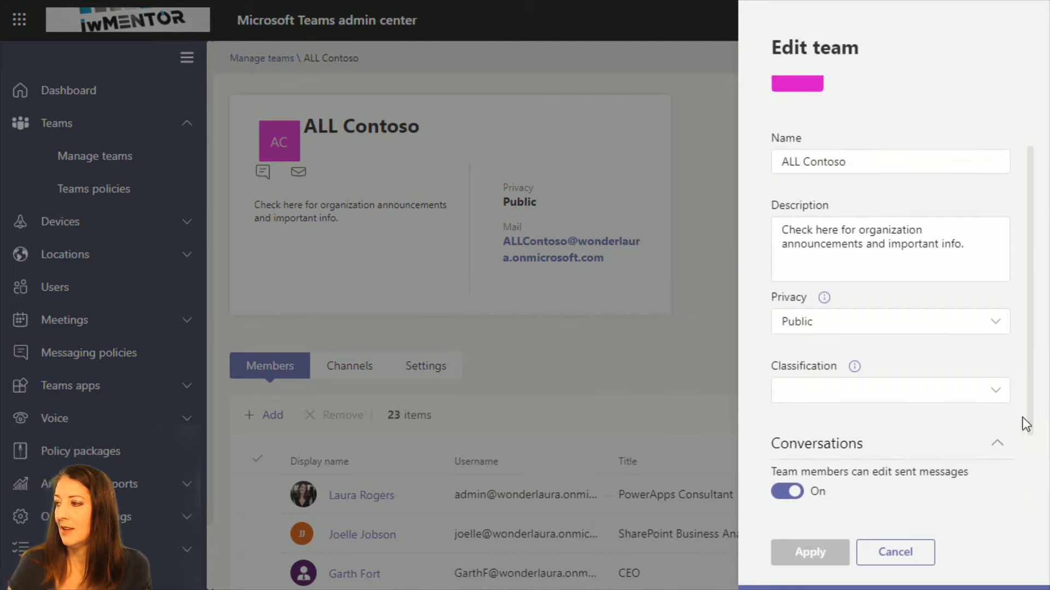
{"action": "left_click_drag", "start_coordinate": [1031, 391], "coordinate": [1040, 509]}
{"action": "left_click", "coordinate": [998, 481]}
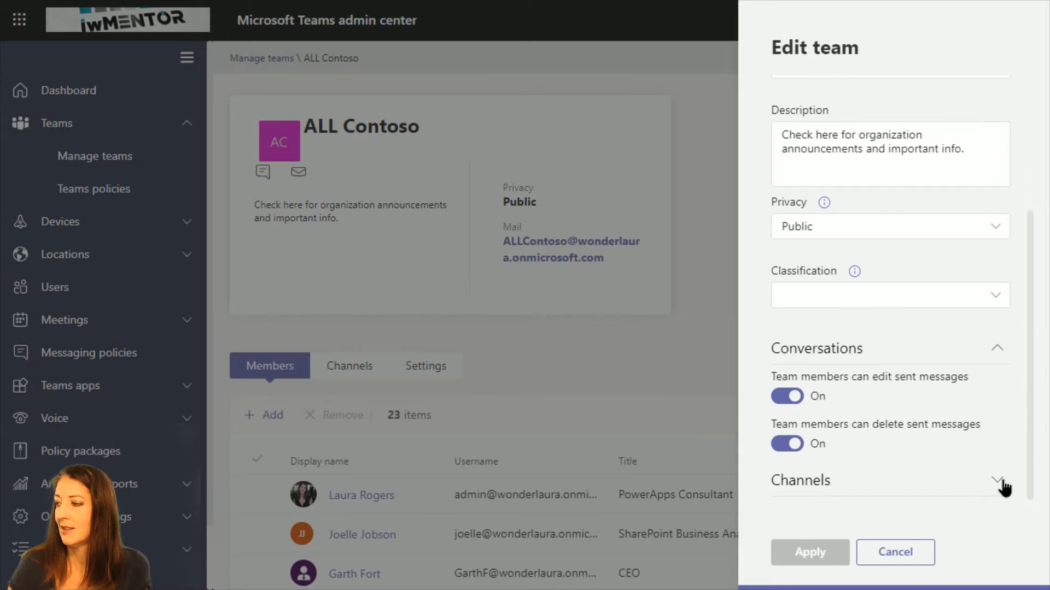
{"action": "left_click_drag", "start_coordinate": [1024, 393], "coordinate": [991, 269]}
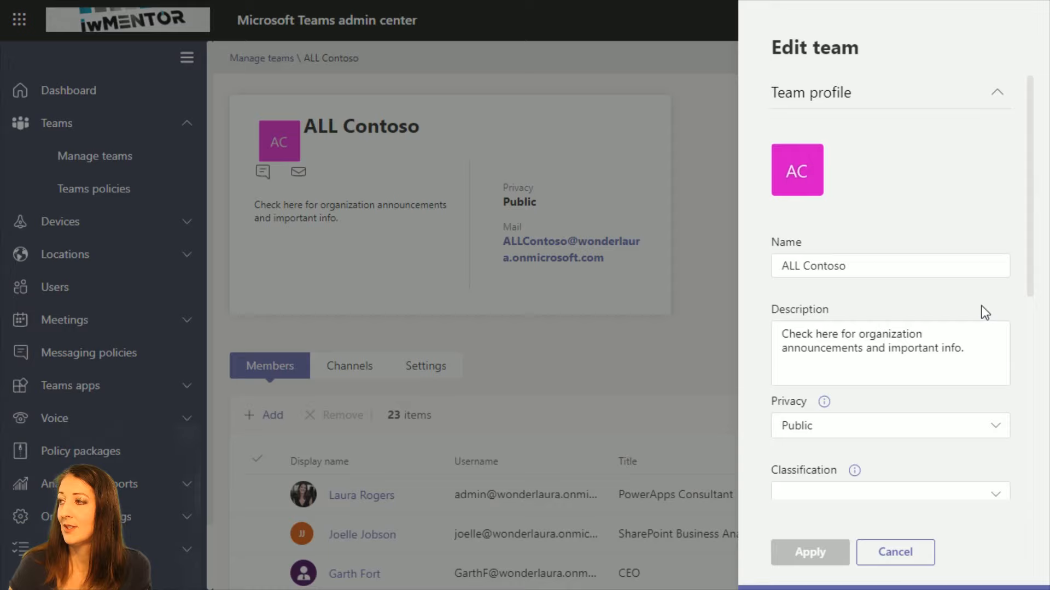
{"action": "left_click", "coordinate": [910, 556]}
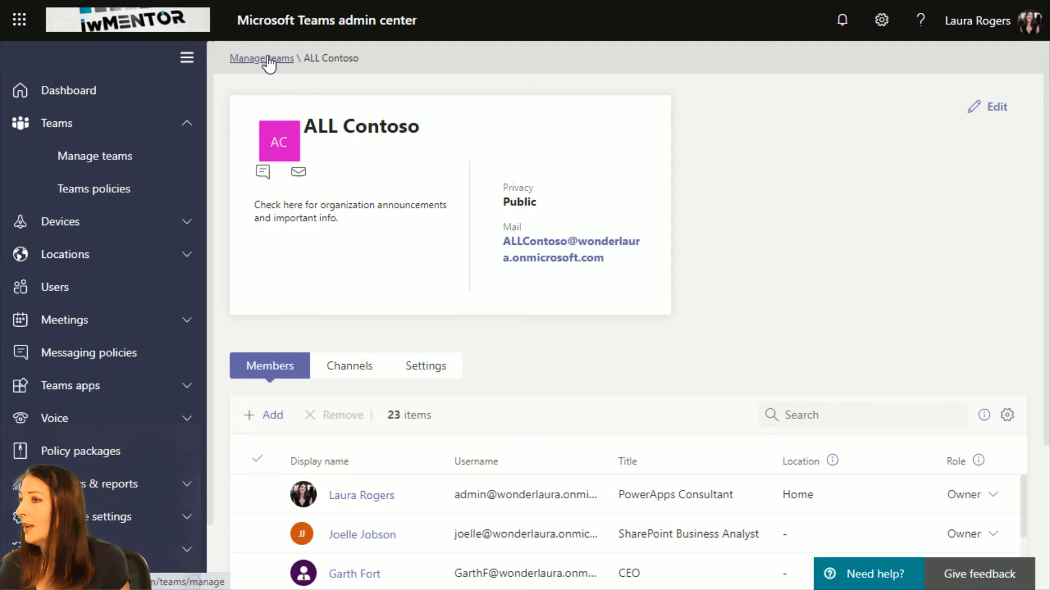
- From the teams list, examine the IW Mentor Training team's editable profile and privacy options, and leave them without applying changes
{"action": "left_click", "coordinate": [314, 77]}
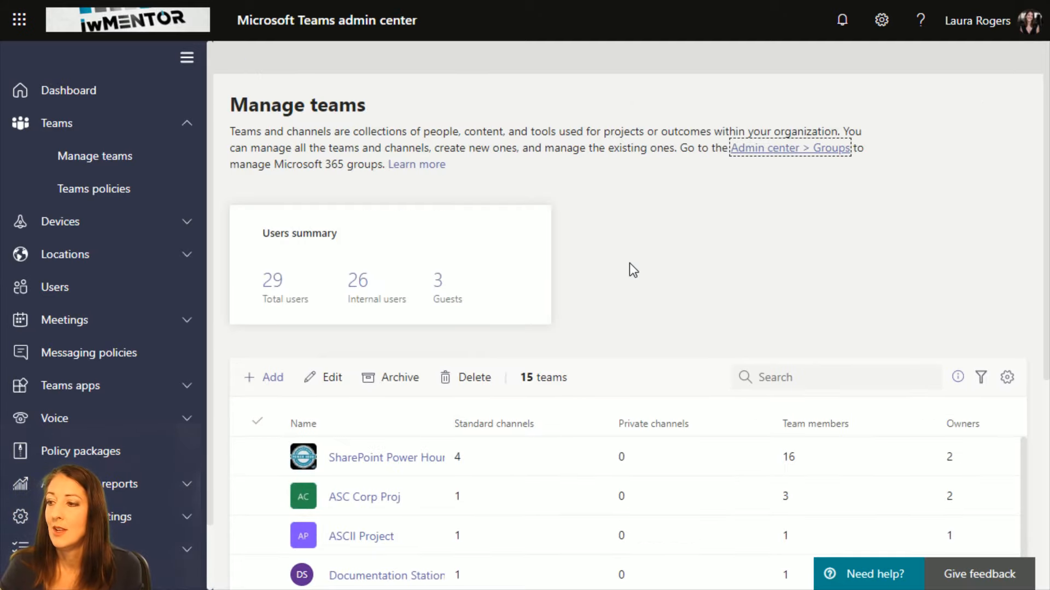
{"action": "scroll", "coordinate": [500, 465], "scroll_direction": "down", "scroll_amount": 5}
{"action": "left_click", "coordinate": [495, 467]}
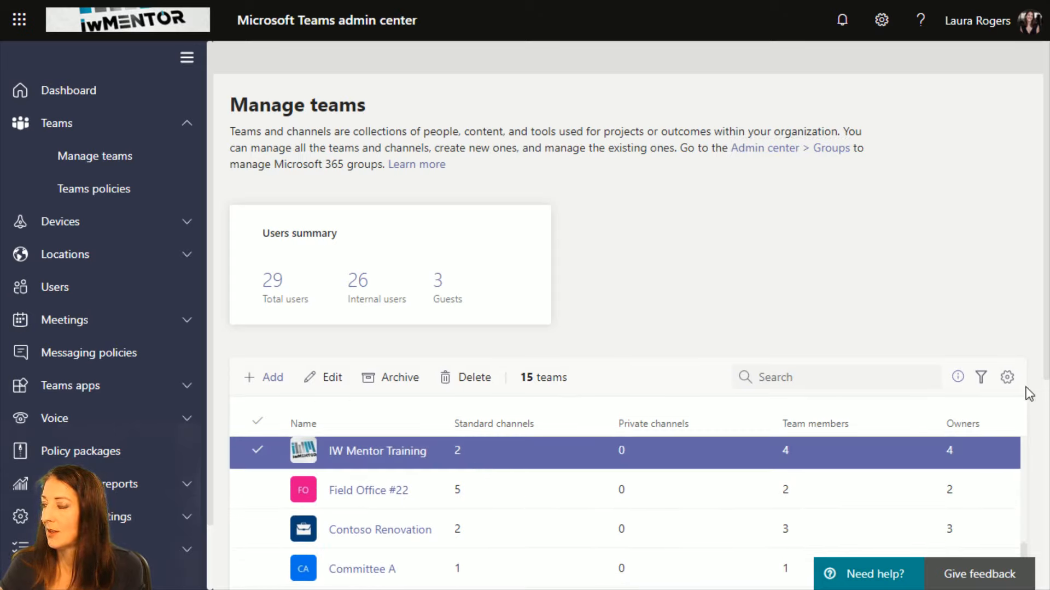
{"action": "left_click", "coordinate": [328, 377]}
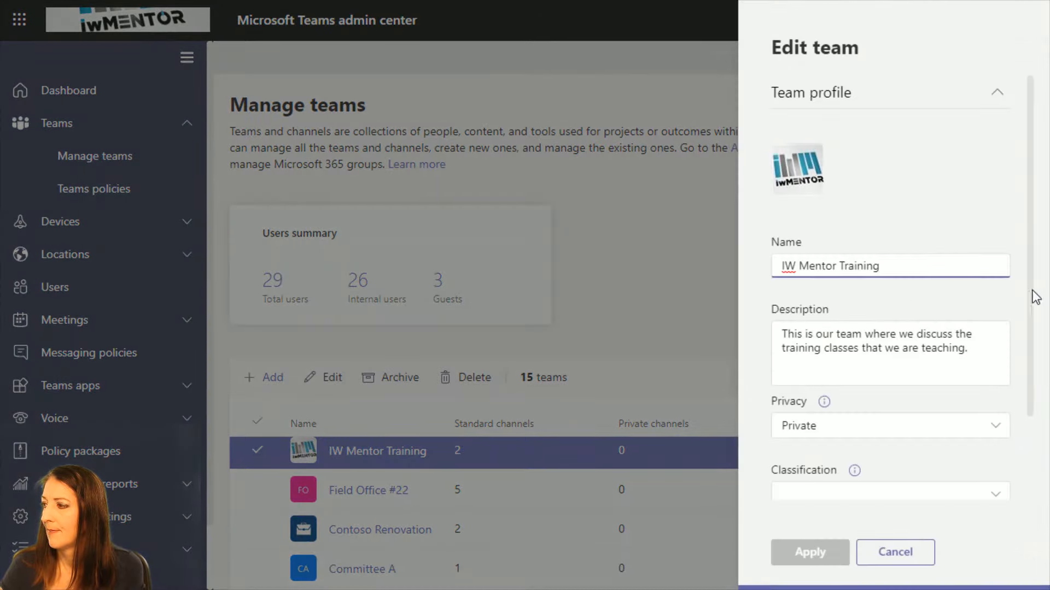
{"action": "left_click", "coordinate": [993, 431]}
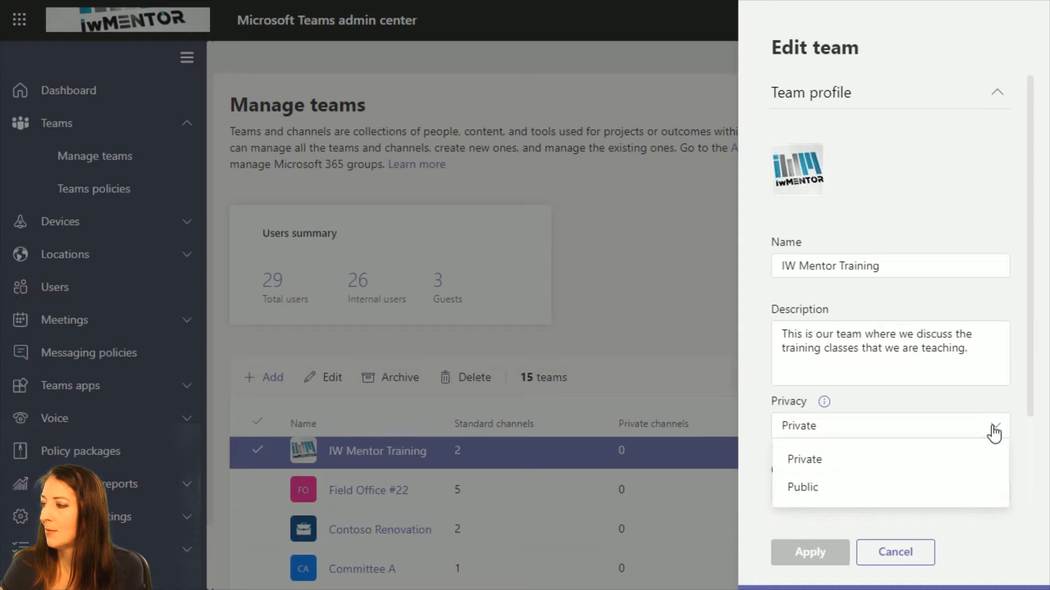
{"action": "key", "text": "Escape"}
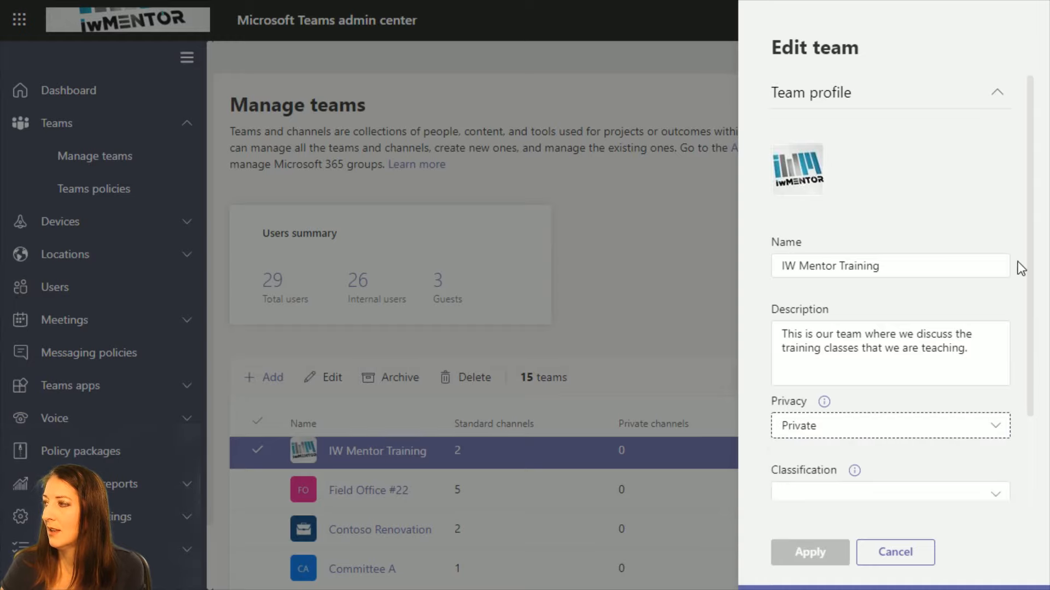
{"action": "left_click", "coordinate": [901, 553]}
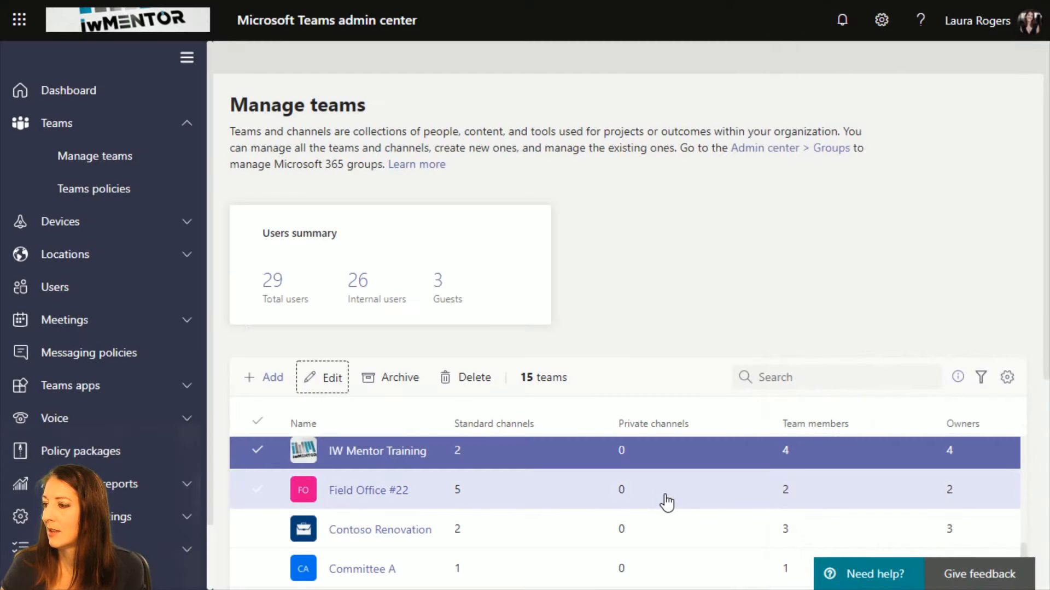
- Find the Help Desk team in the teams list and open its details
{"action": "scroll", "coordinate": [666, 502], "scroll_direction": "down", "scroll_amount": 1}
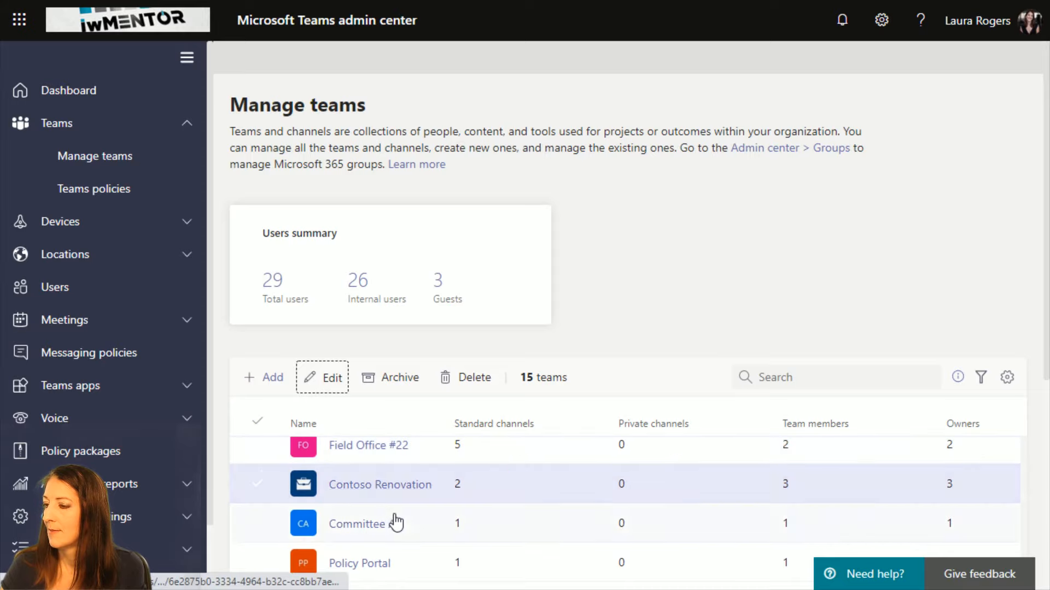
{"action": "scroll", "coordinate": [410, 520], "scroll_direction": "down", "scroll_amount": 2}
{"action": "scroll", "coordinate": [417, 452], "scroll_direction": "down", "scroll_amount": 1}
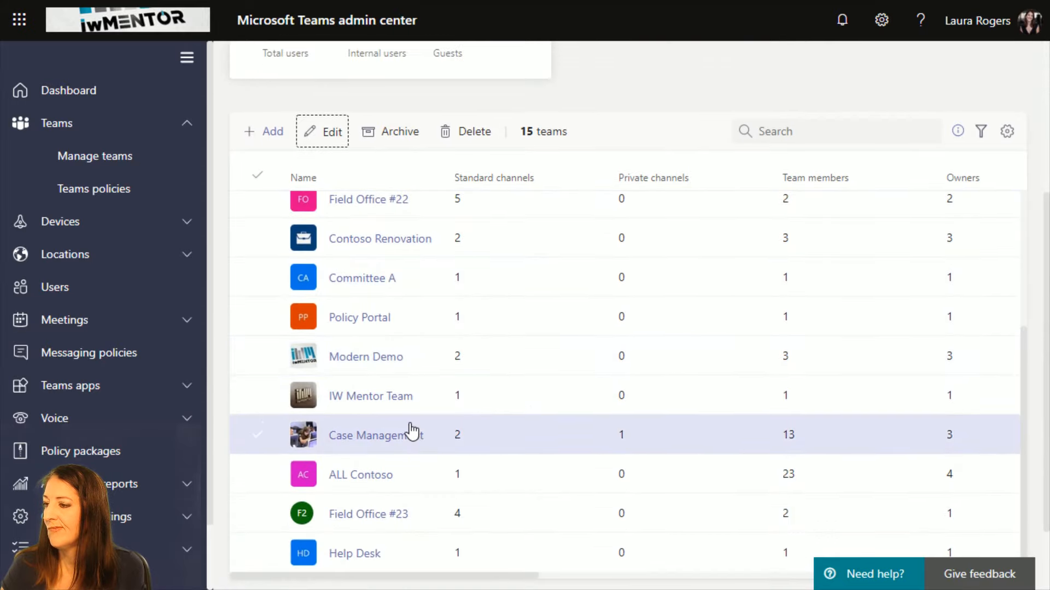
{"action": "left_click", "coordinate": [365, 563]}
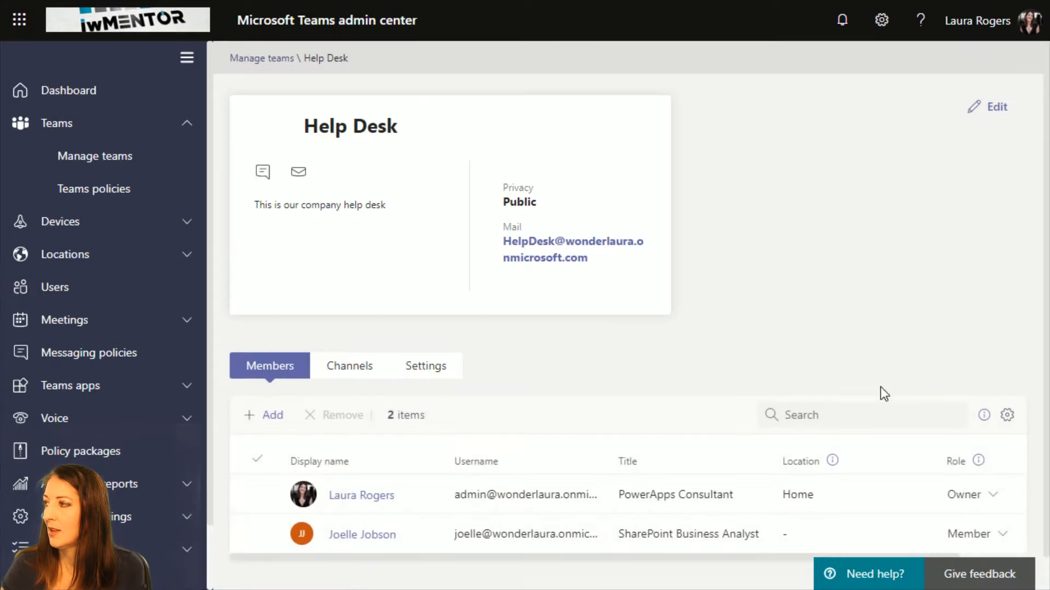
- Examine the Help Desk team's editable profile and classification field, and leave them without applying changes
{"action": "left_click", "coordinate": [990, 107]}
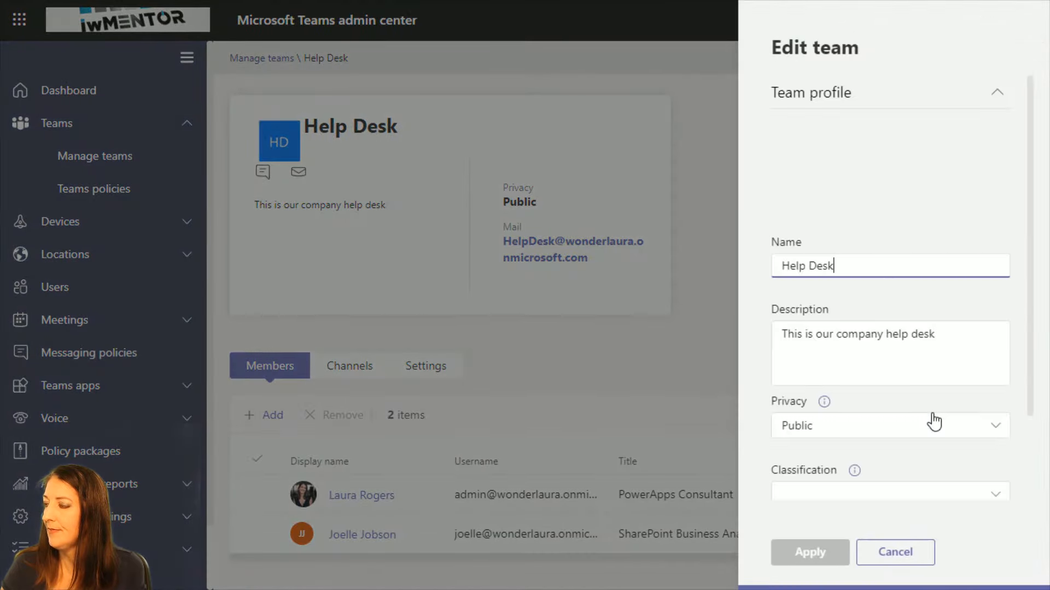
{"action": "scroll", "coordinate": [957, 481], "scroll_direction": "down", "scroll_amount": 2}
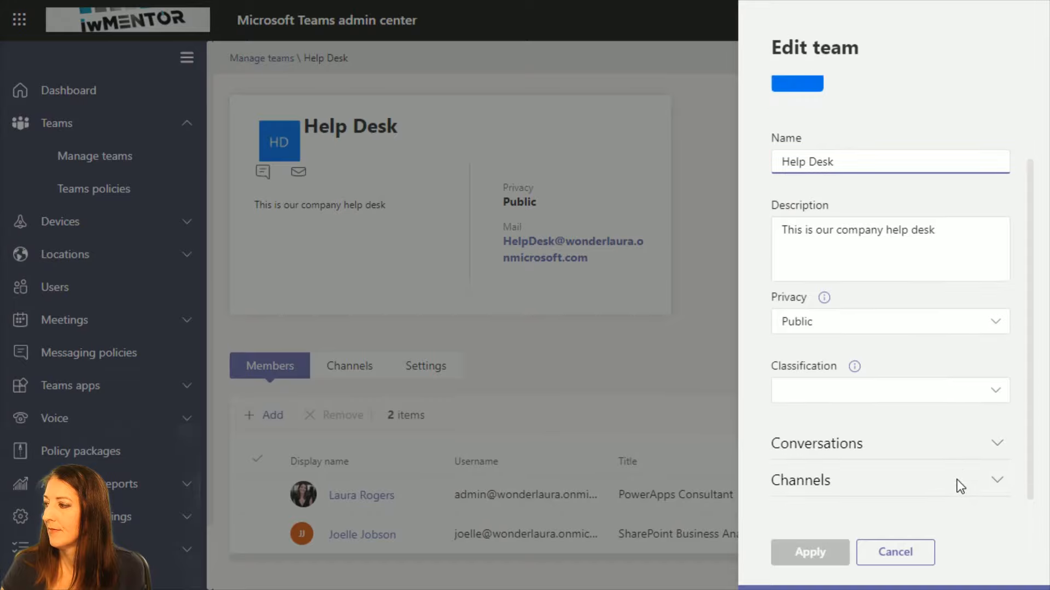
{"action": "left_click", "coordinate": [983, 396]}
{"action": "left_click", "coordinate": [1008, 388]}
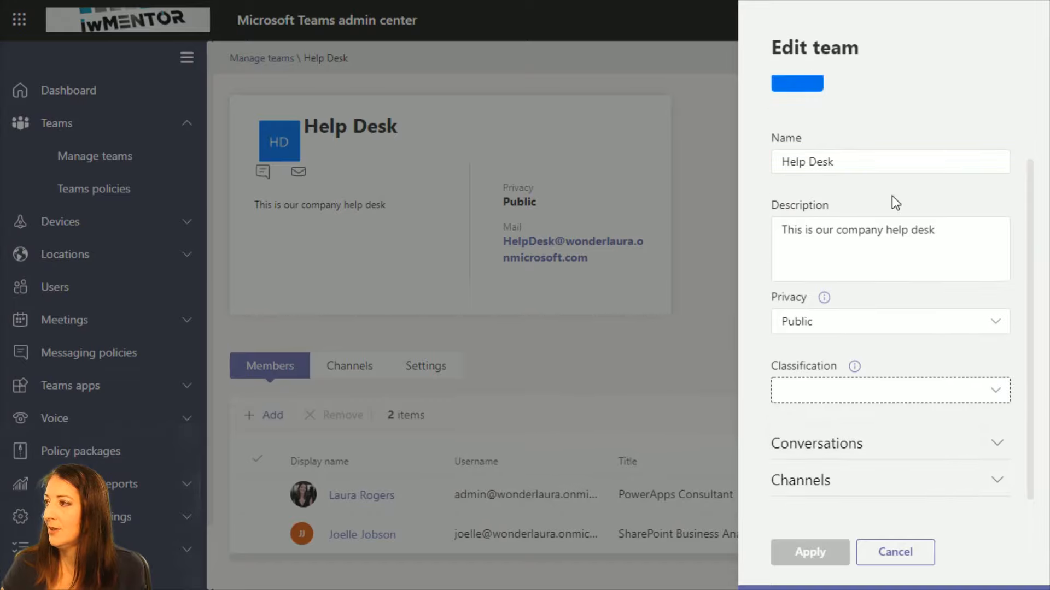
{"action": "scroll", "coordinate": [891, 196], "scroll_direction": "up", "scroll_amount": 2}
{"action": "left_click", "coordinate": [895, 553]}
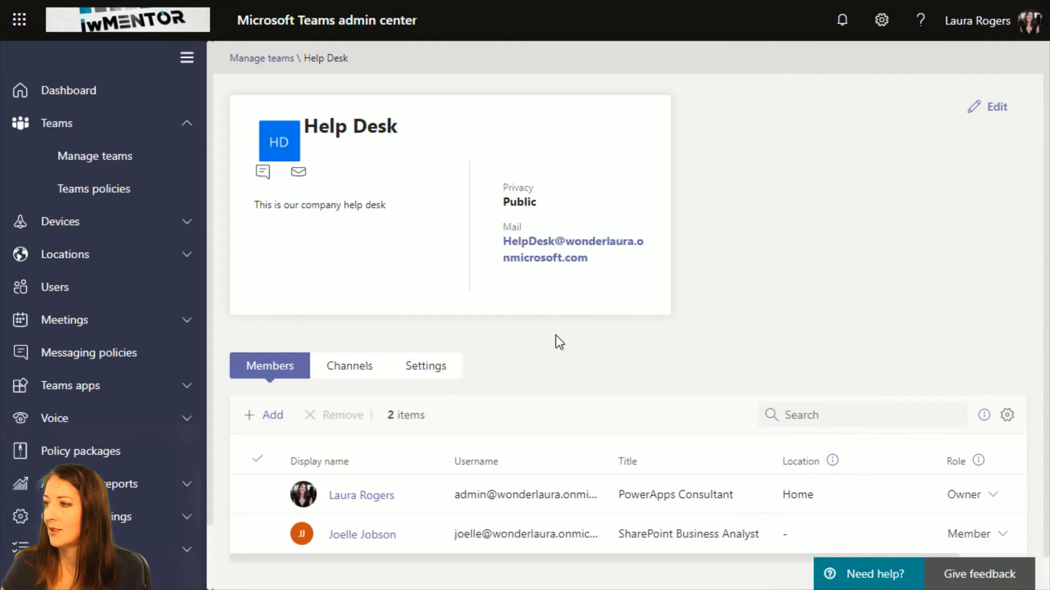
- Return to the Manage teams list and switch to the New All Contoso member flow run in Power Automate
{"action": "left_click", "coordinate": [254, 57]}
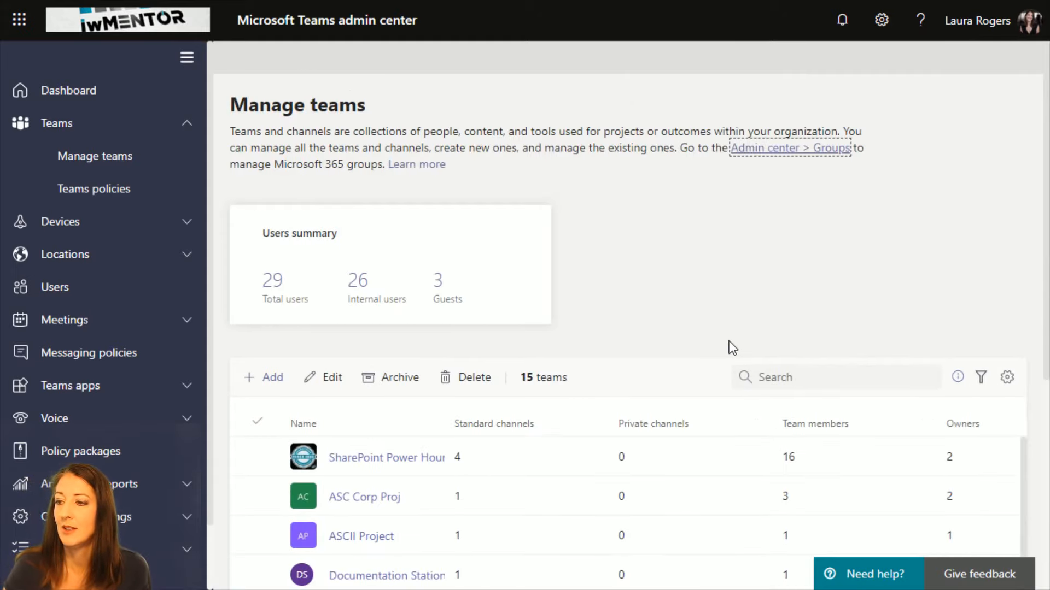
{"action": "left_click", "coordinate": [827, 252]}
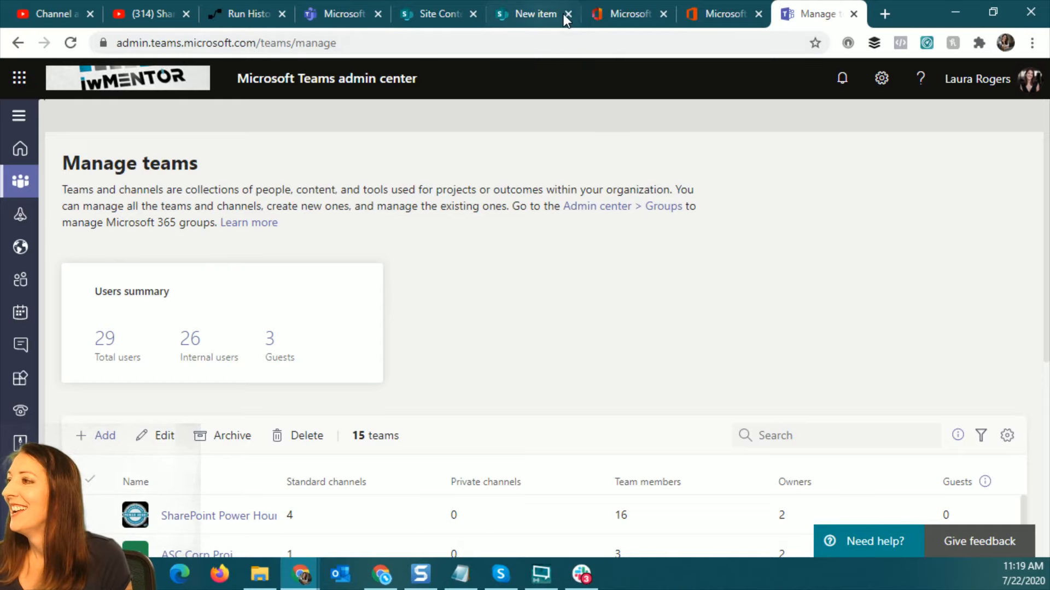
{"action": "left_click", "coordinate": [707, 16]}
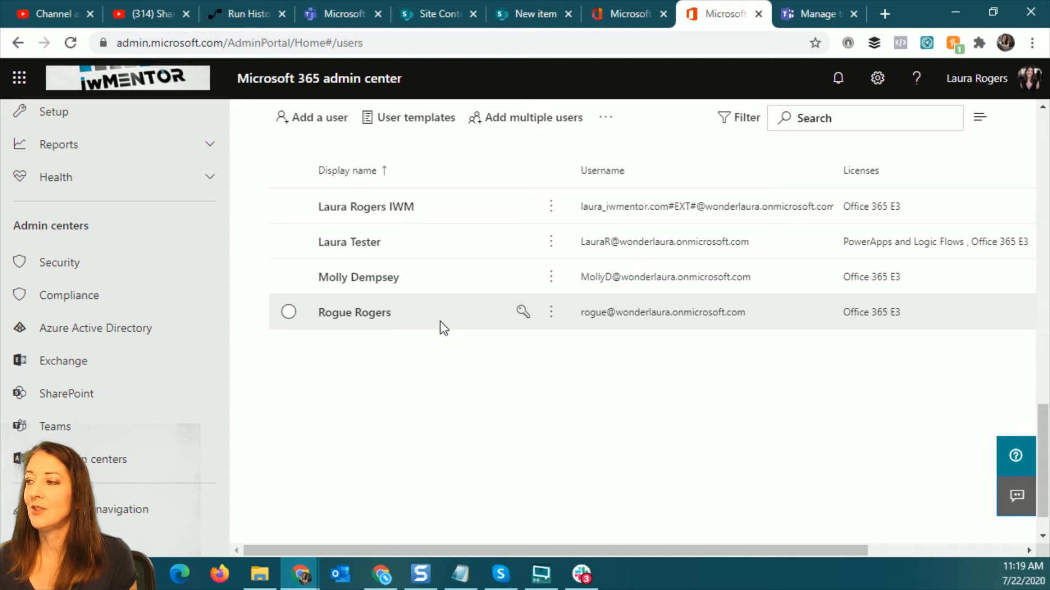
{"action": "left_click", "coordinate": [339, 14]}
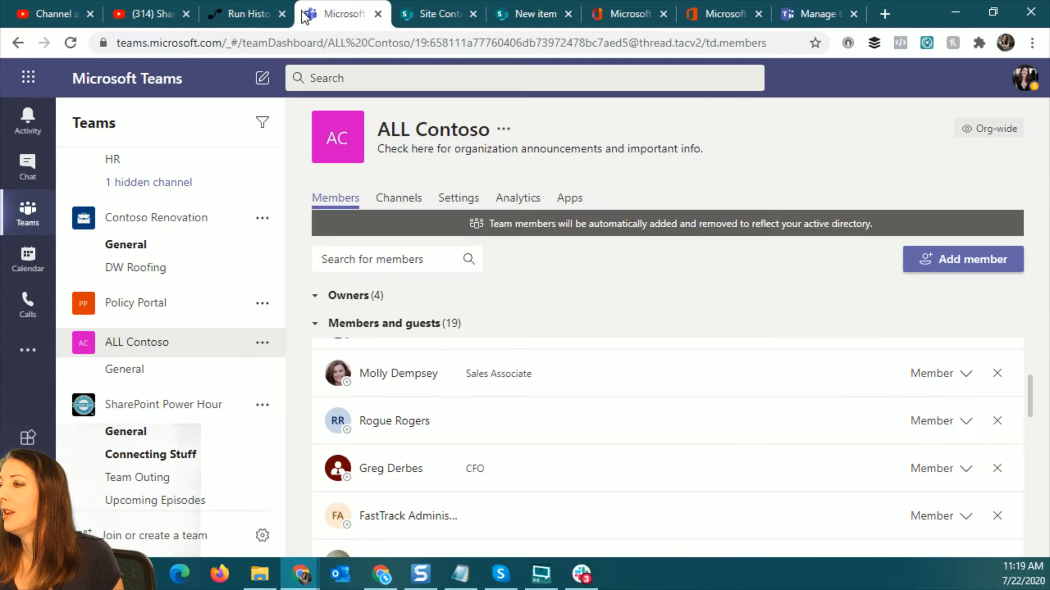
{"action": "left_click", "coordinate": [250, 14]}
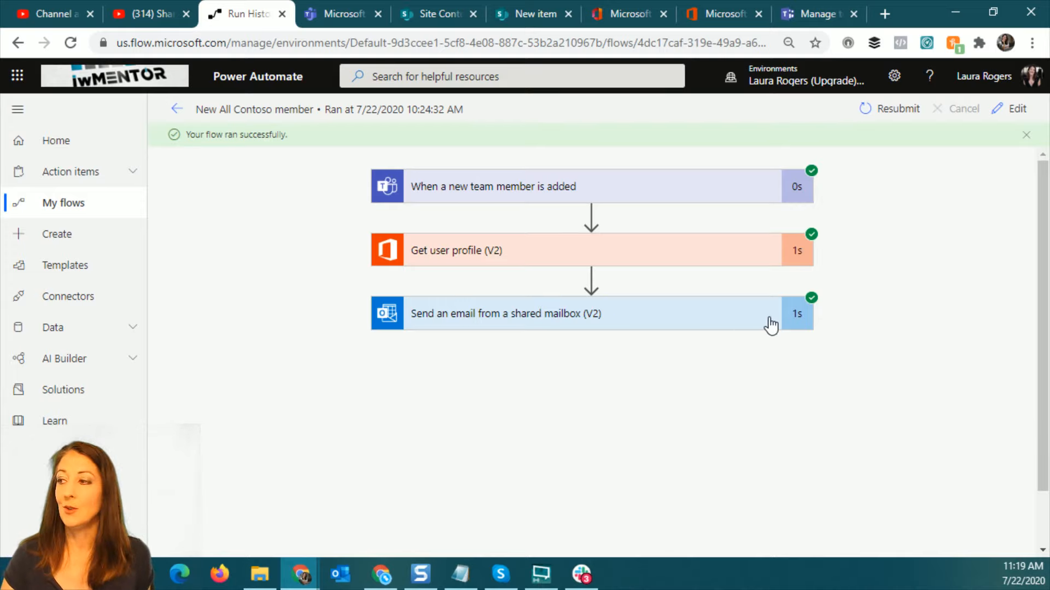
- Examine the run details of the "When a new team member is added" trigger and glance at the ALL Contoso members in Teams
{"action": "left_click", "coordinate": [505, 192]}
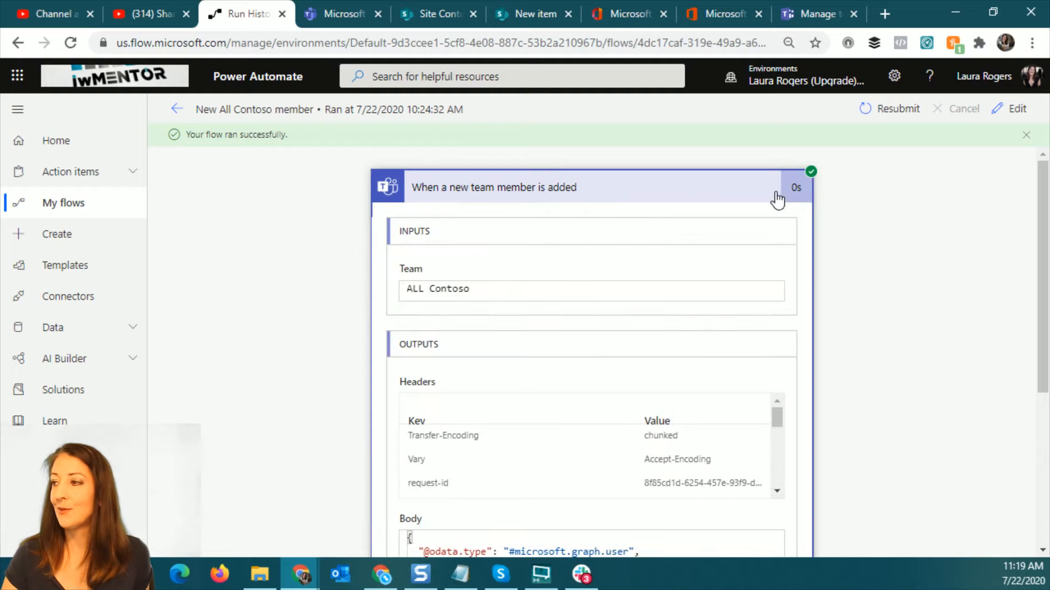
{"action": "left_click", "coordinate": [675, 188]}
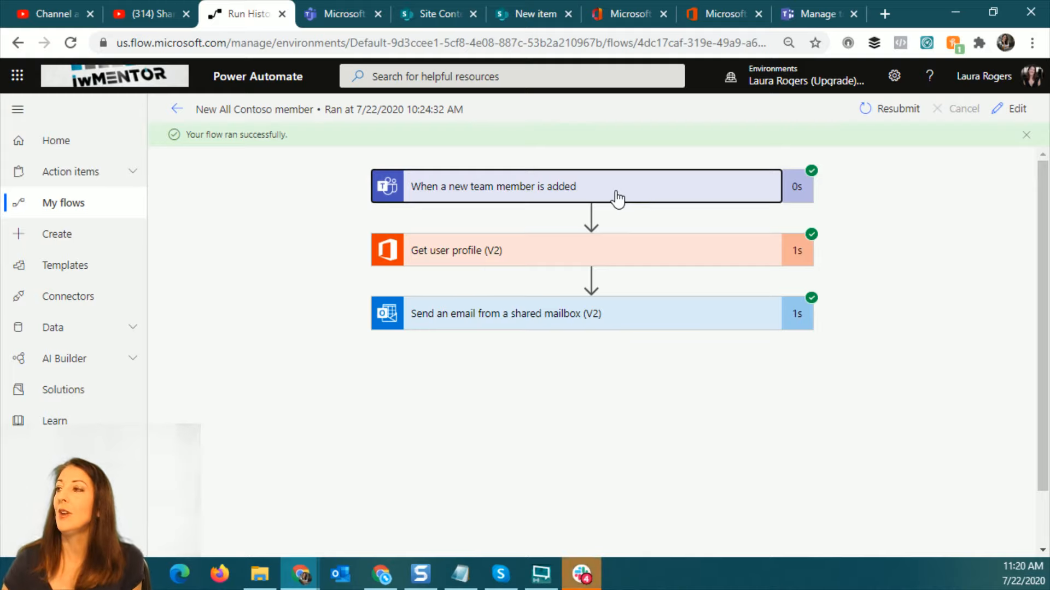
{"action": "left_click", "coordinate": [352, 20]}
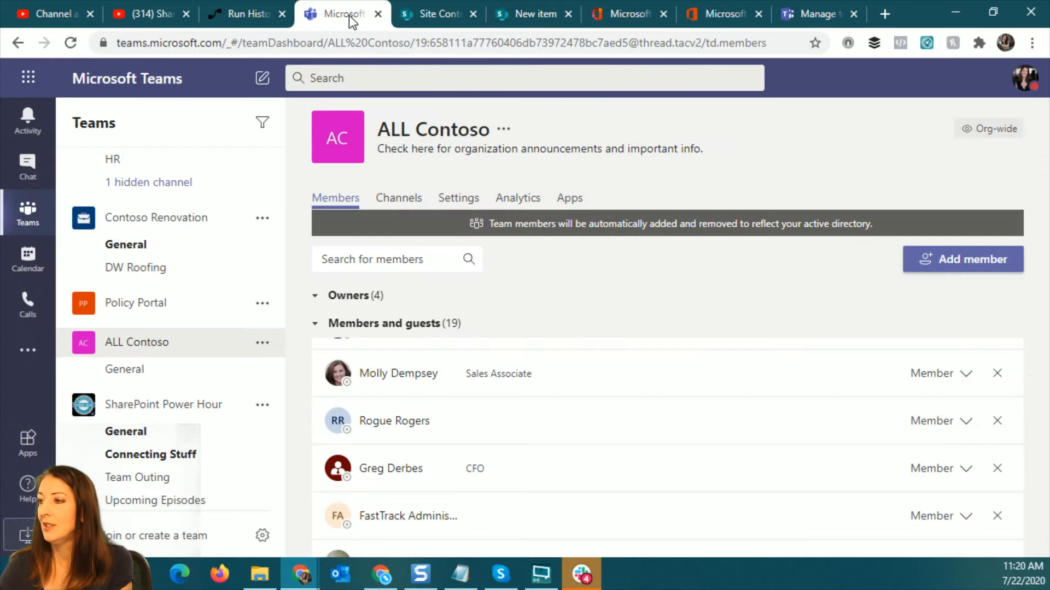
{"action": "left_click", "coordinate": [243, 18]}
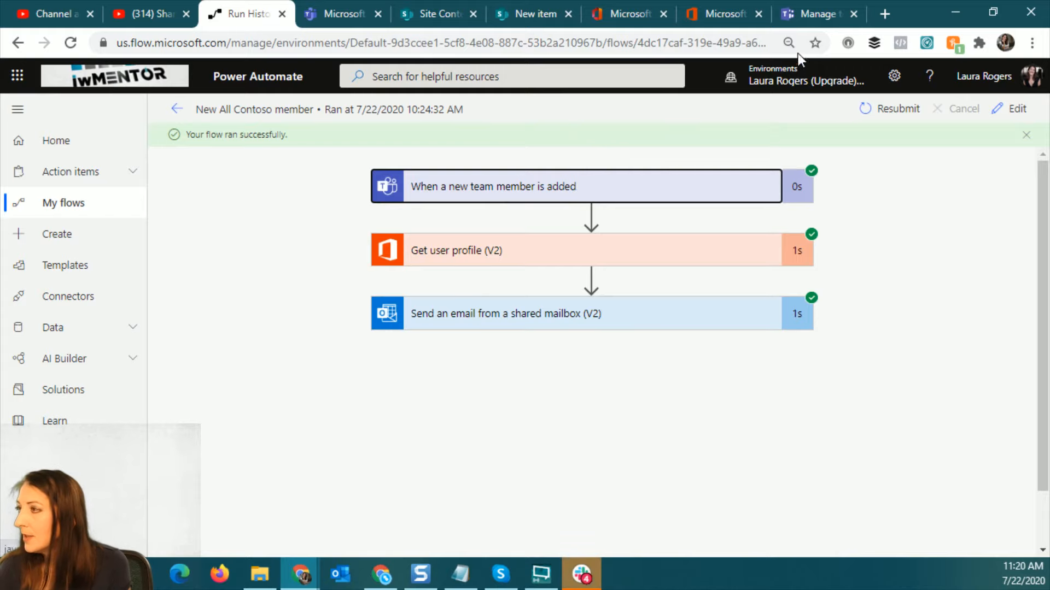
- Close the Teams admin center page and open the New All Contoso member flow for editing
{"action": "left_click", "coordinate": [854, 14]}
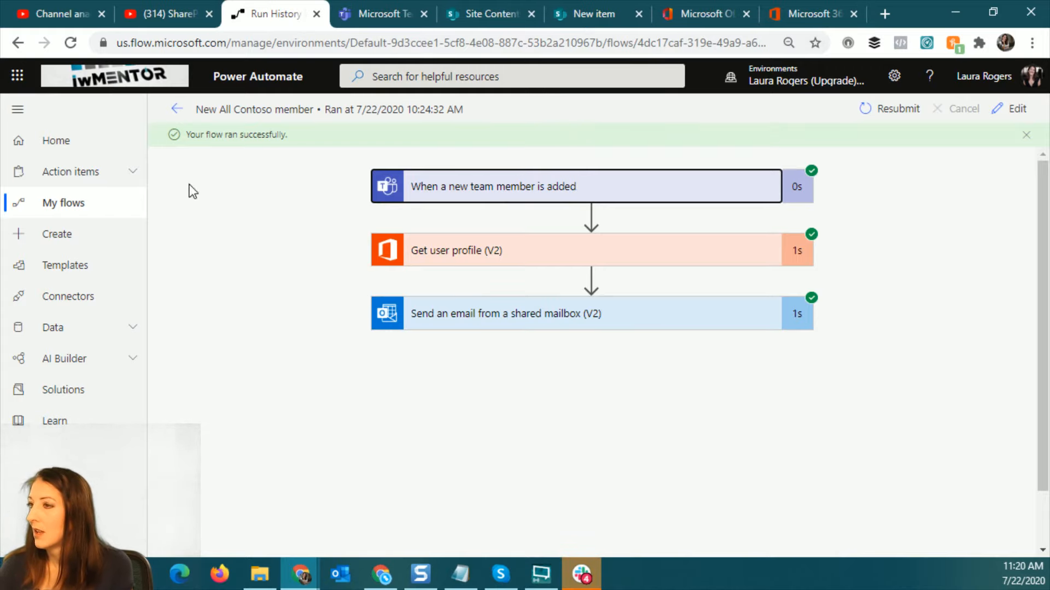
{"action": "left_click", "coordinate": [176, 111]}
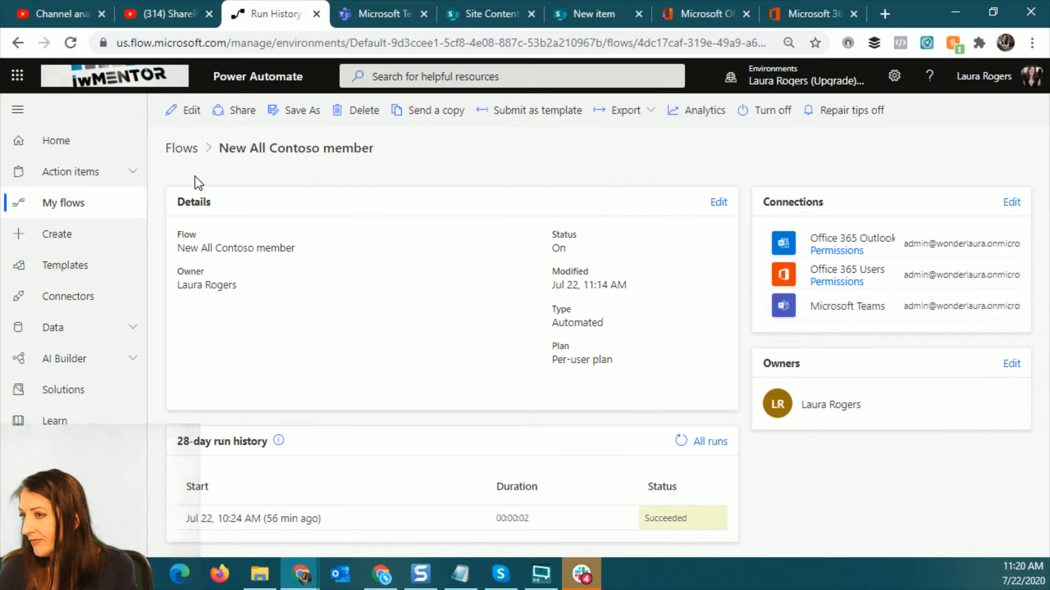
{"action": "left_click", "coordinate": [191, 111]}
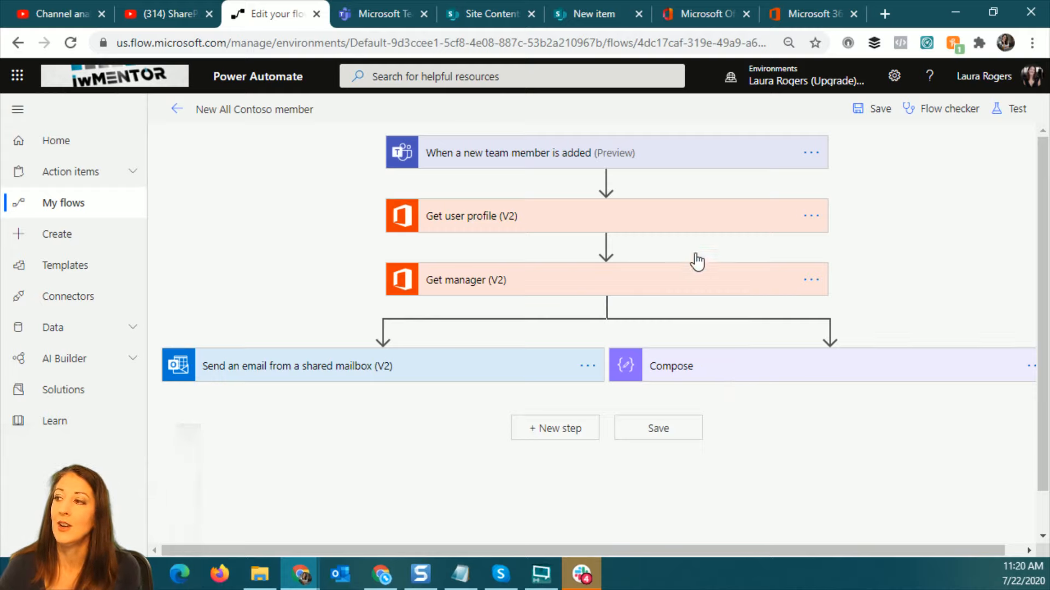
{"action": "left_click", "coordinate": [607, 180]}
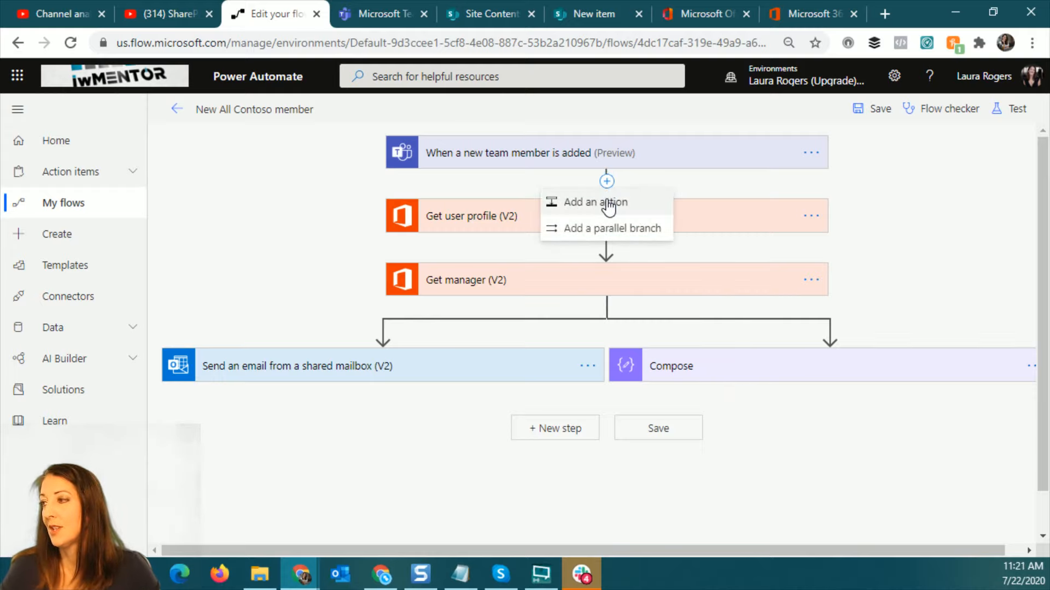
{"action": "left_click", "coordinate": [607, 202]}
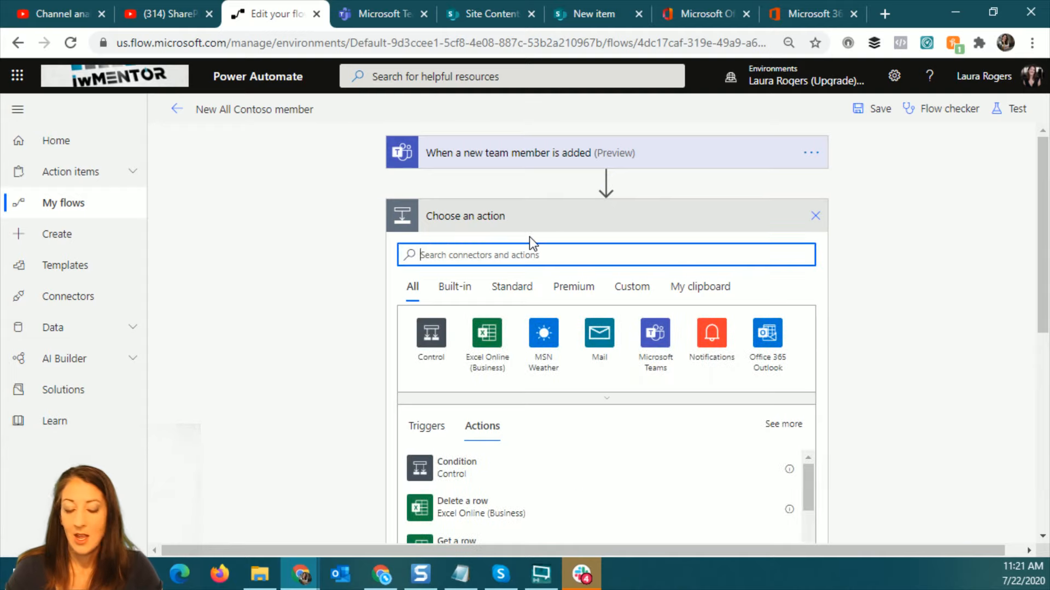
{"action": "type", "text": "var"}
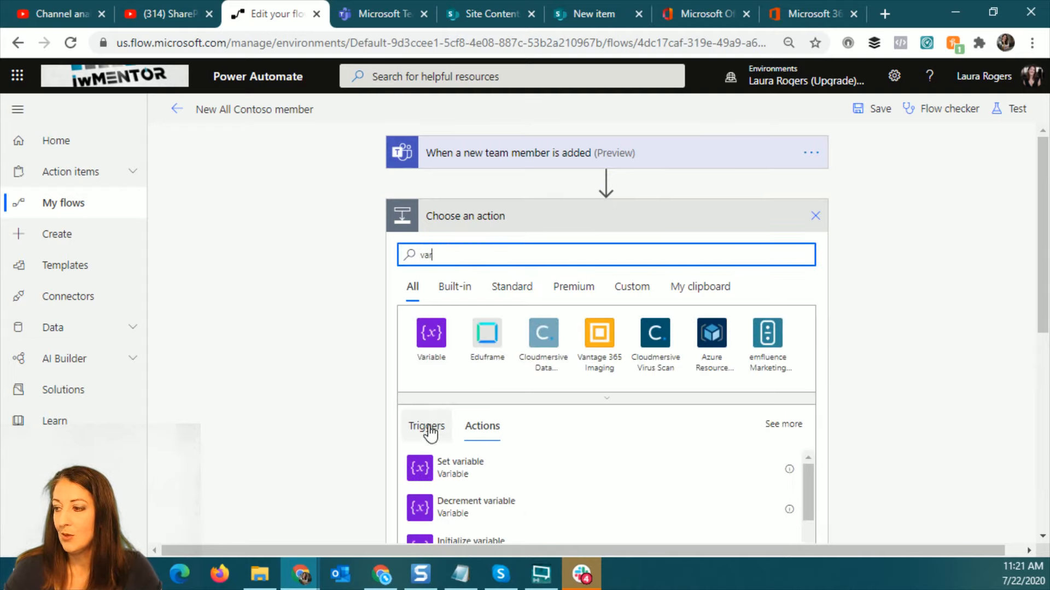
{"action": "left_click", "coordinate": [461, 477]}
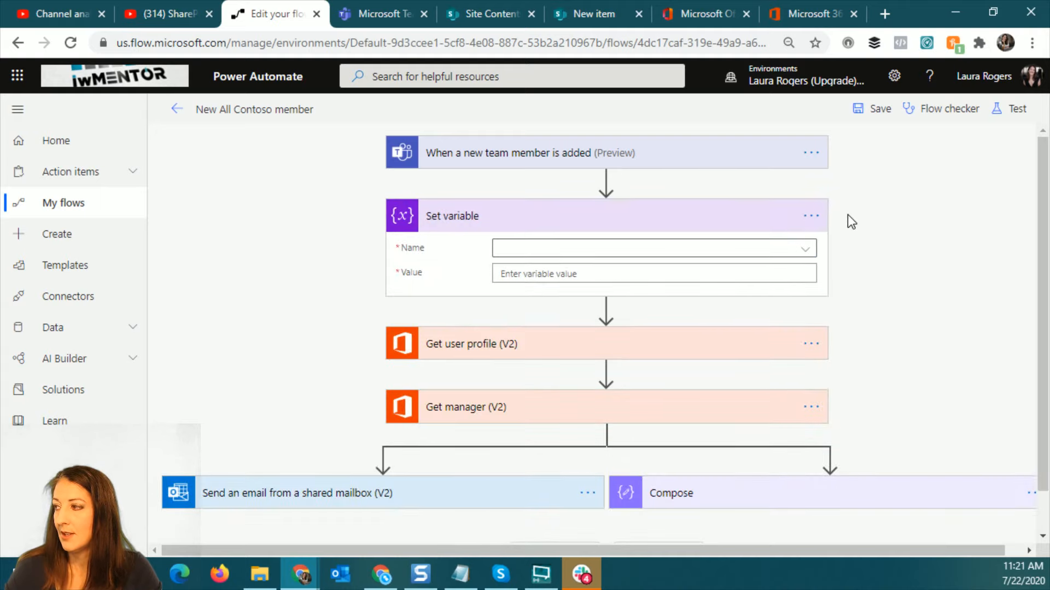
{"action": "left_click", "coordinate": [813, 216]}
{"action": "left_click", "coordinate": [873, 399]}
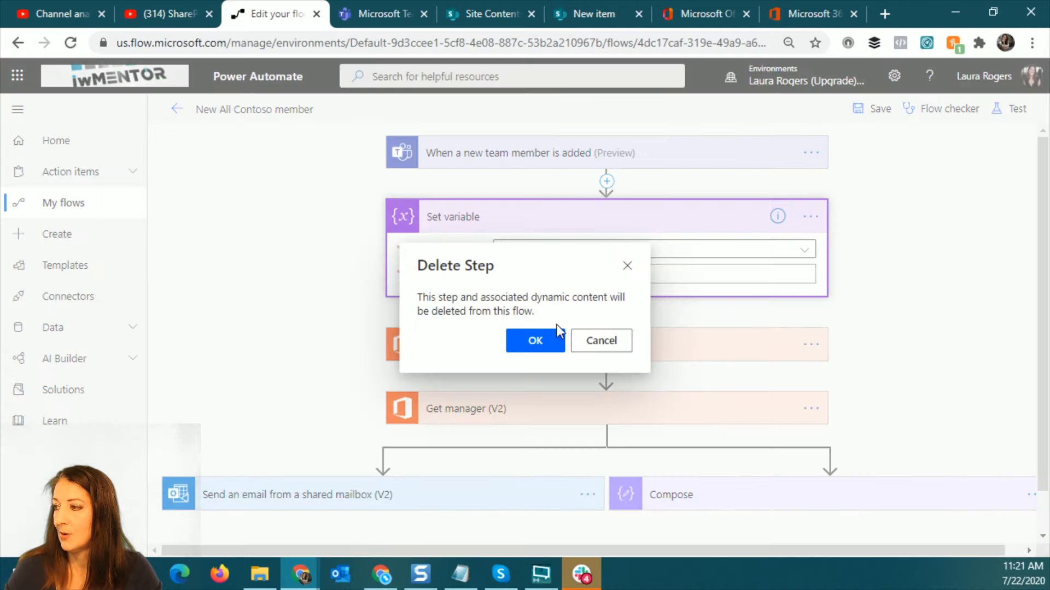
{"action": "key", "text": "Return"}
- Insert an Initialize variable action between the new team member trigger and Get user profile (V2)
{"action": "left_click", "coordinate": [607, 181]}
{"action": "left_click", "coordinate": [608, 202]}
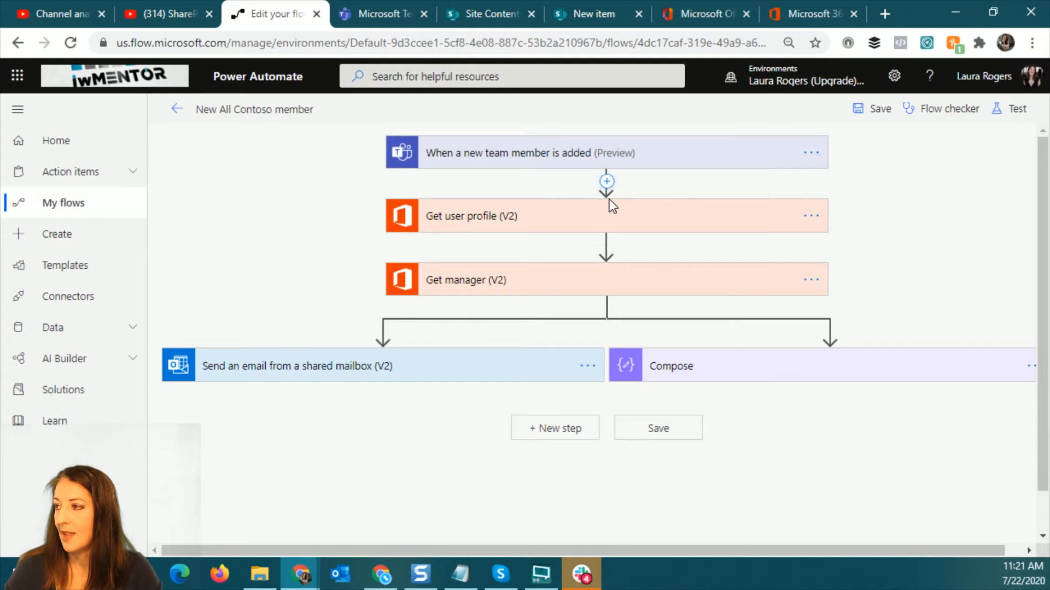
{"action": "type", "text": "var"}
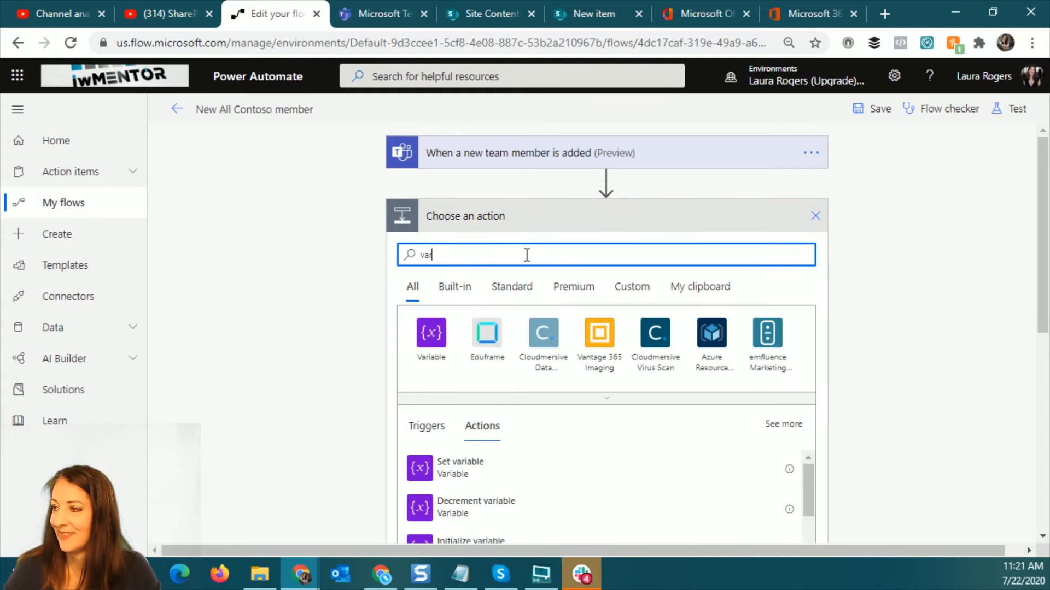
{"action": "scroll", "coordinate": [543, 452], "scroll_direction": "down", "scroll_amount": 2}
{"action": "left_click", "coordinate": [509, 474]}
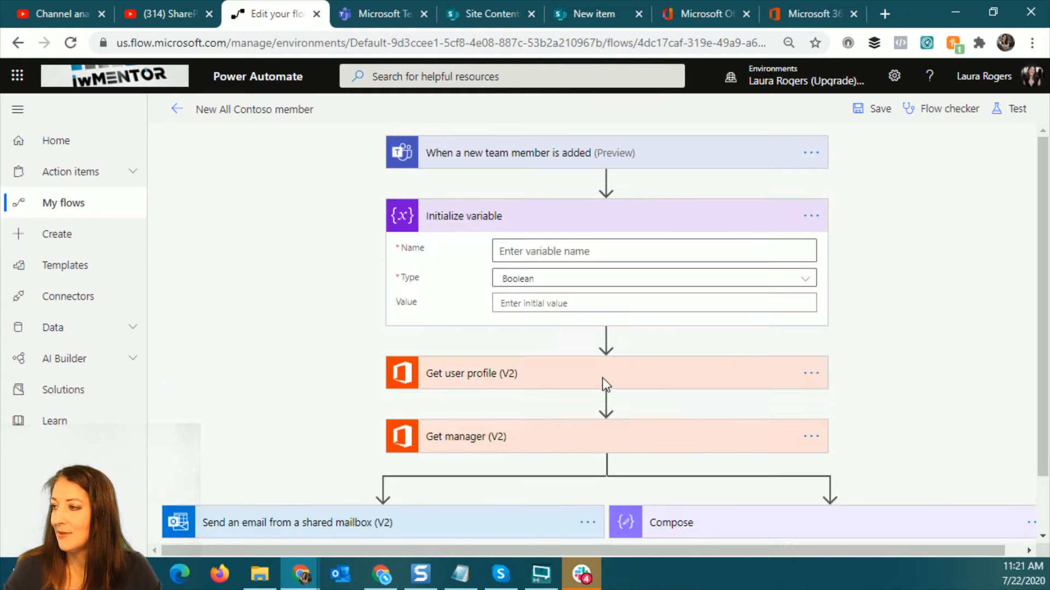
- Name the initialized variable varManagerEmail and set its type to String
{"action": "left_click", "coordinate": [623, 249]}
{"action": "type", "text": "varManagerEmail"}
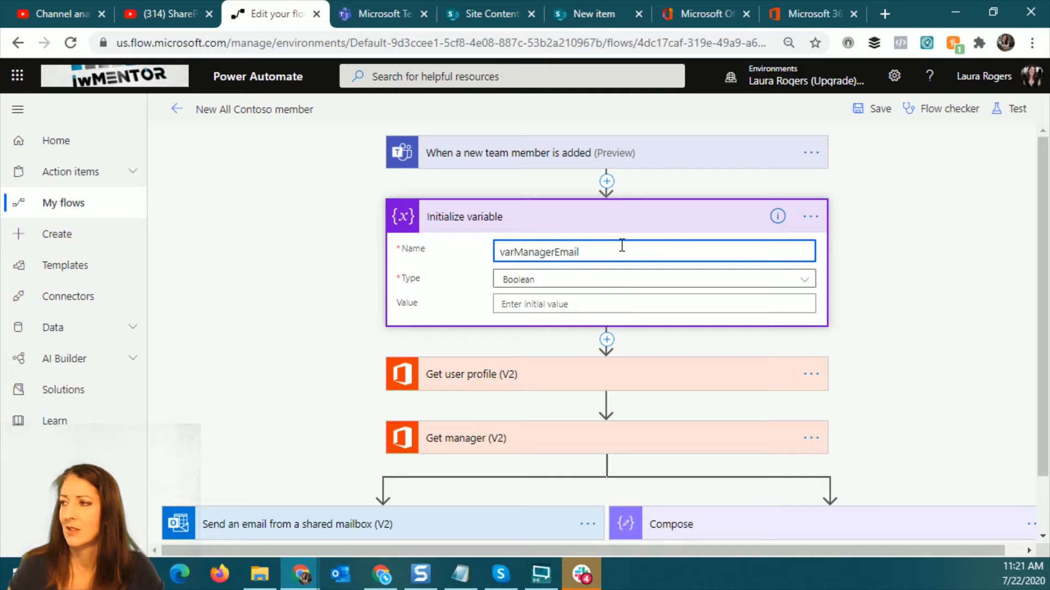
{"action": "left_click", "coordinate": [605, 279]}
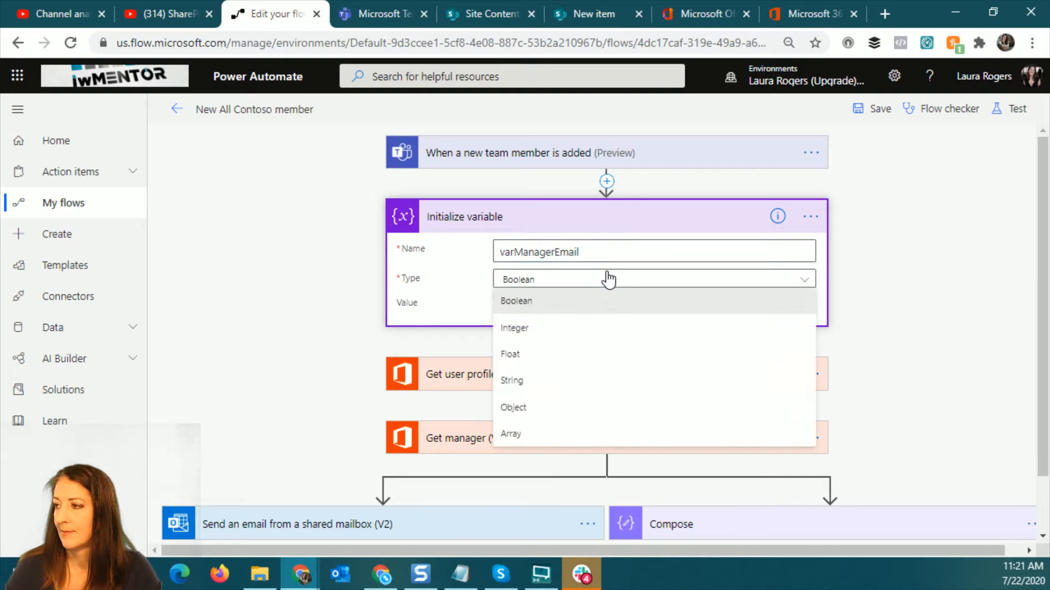
{"action": "left_click", "coordinate": [557, 381]}
{"action": "left_click", "coordinate": [927, 291]}
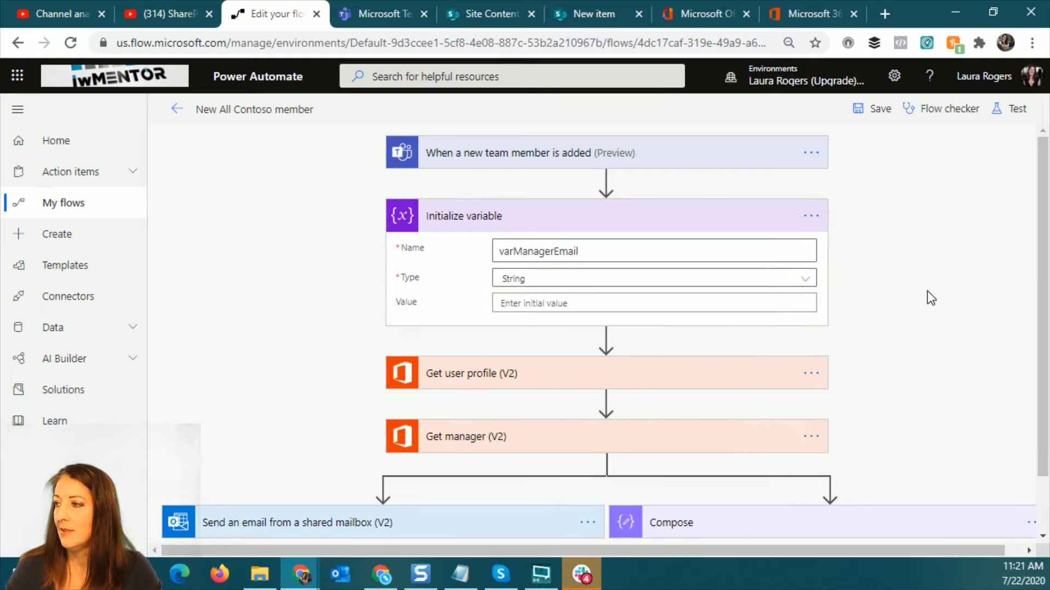
- Configure the Compose action to run only after Get manager (V2) has failed
{"action": "scroll", "coordinate": [918, 328], "scroll_direction": "down", "scroll_amount": 2}
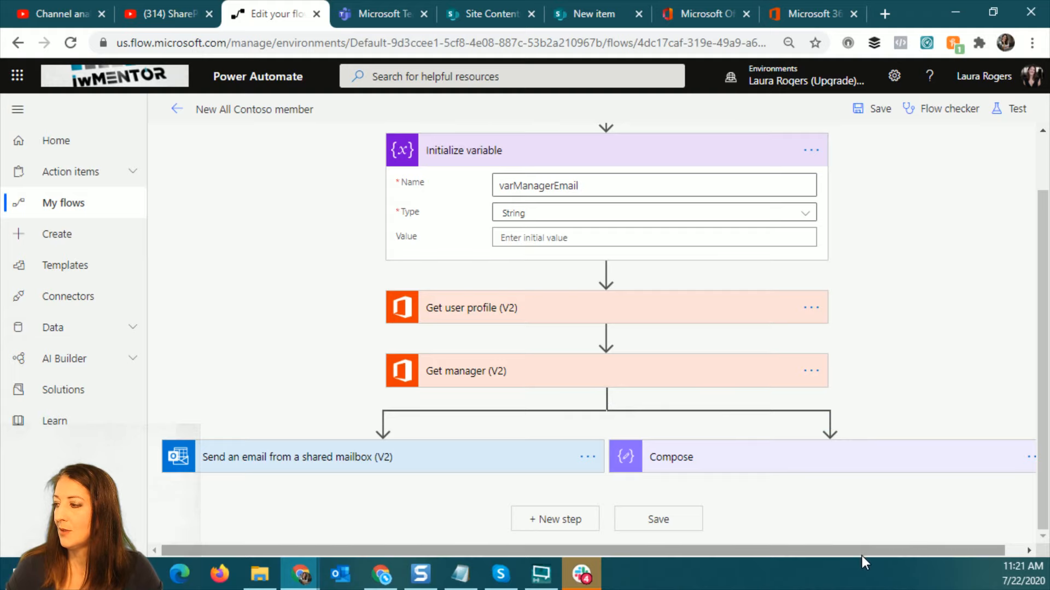
{"action": "left_click_drag", "start_coordinate": [862, 551], "coordinate": [1011, 489]}
{"action": "left_click", "coordinate": [1016, 456]}
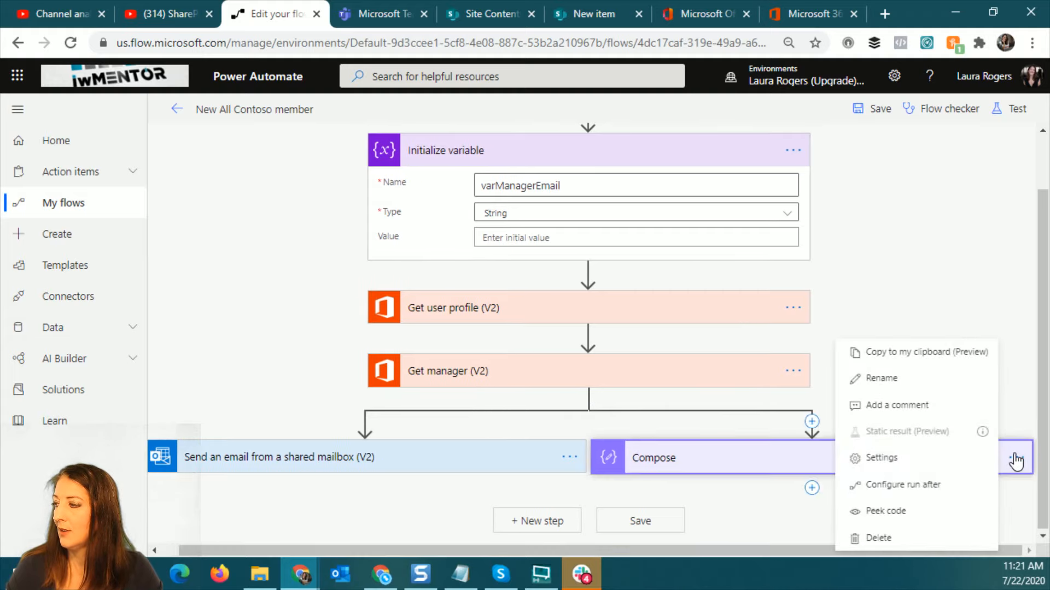
{"action": "left_click", "coordinate": [930, 485]}
{"action": "left_click", "coordinate": [826, 503]}
{"action": "left_click", "coordinate": [827, 486]}
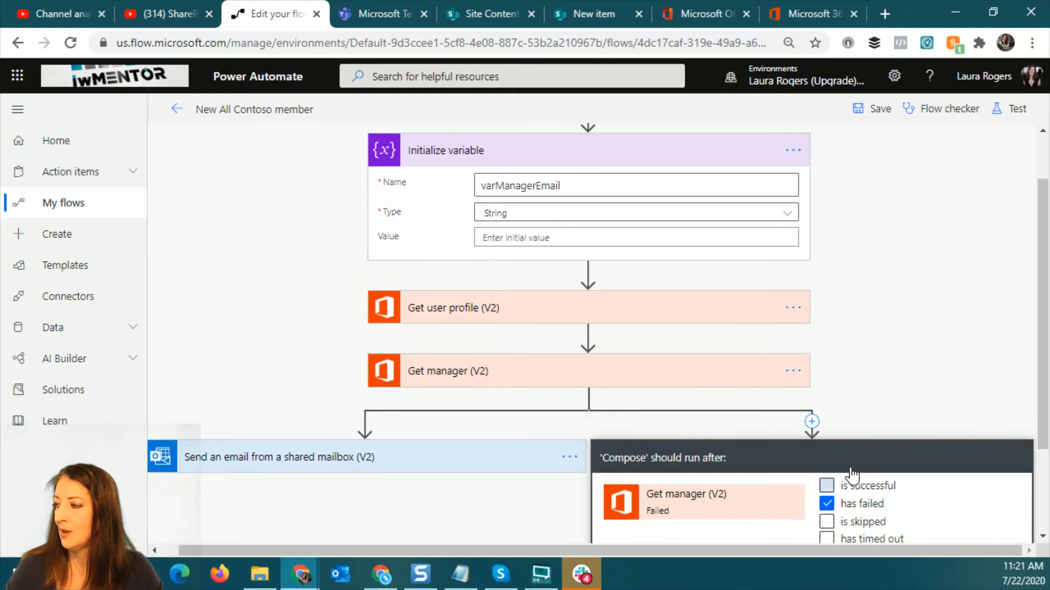
{"action": "scroll", "coordinate": [929, 460], "scroll_direction": "down", "scroll_amount": 2}
{"action": "left_click", "coordinate": [768, 498]}
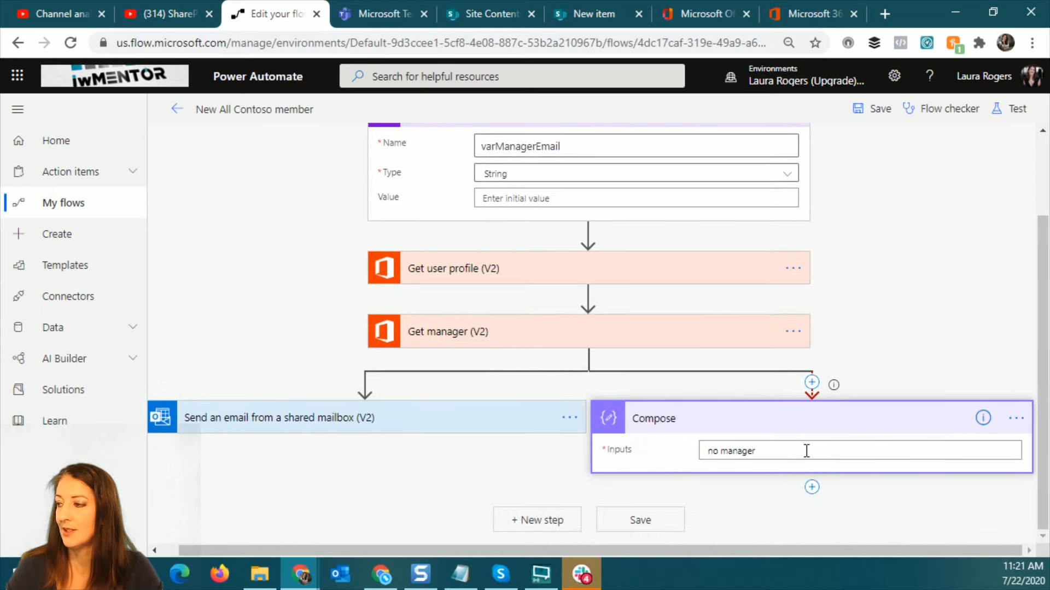
- Add a Set variable action directly below the Compose action in the failure branch
{"action": "left_click", "coordinate": [812, 487]}
{"action": "left_click", "coordinate": [808, 509]}
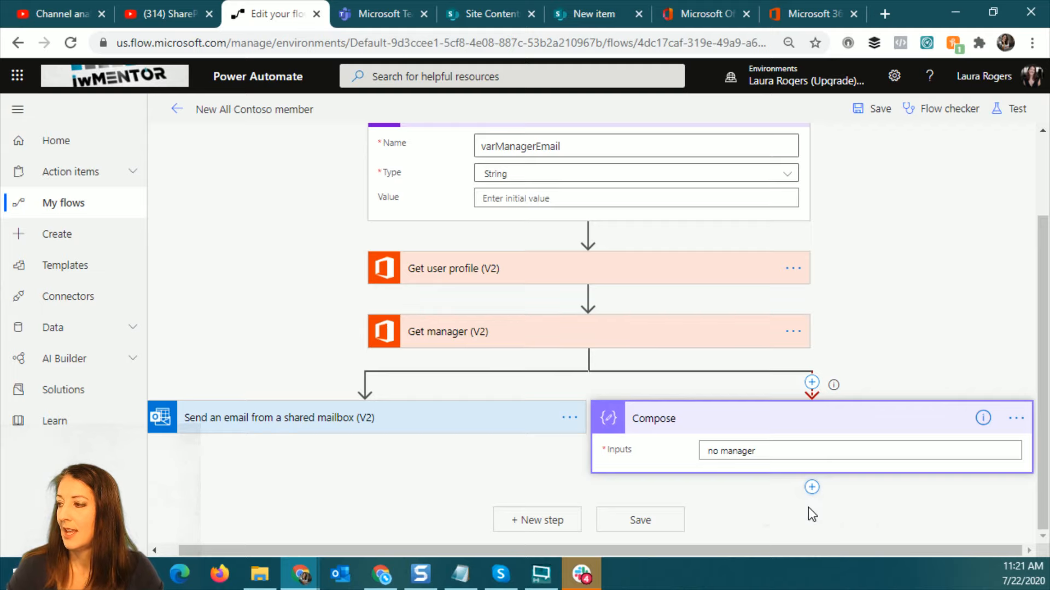
{"action": "type", "text": "var"}
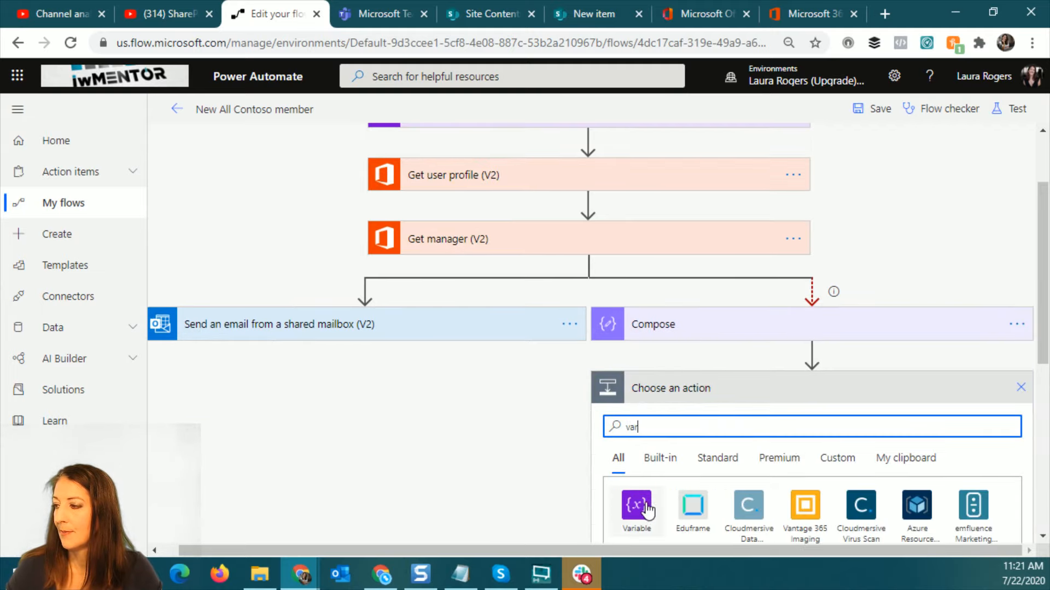
{"action": "left_click", "coordinate": [643, 508]}
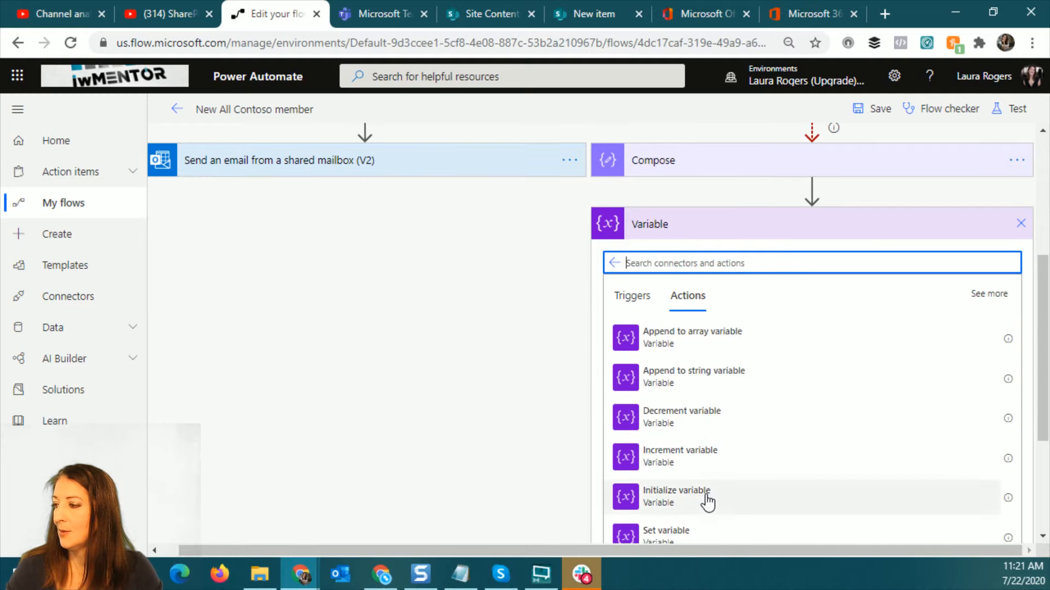
{"action": "left_click", "coordinate": [704, 466]}
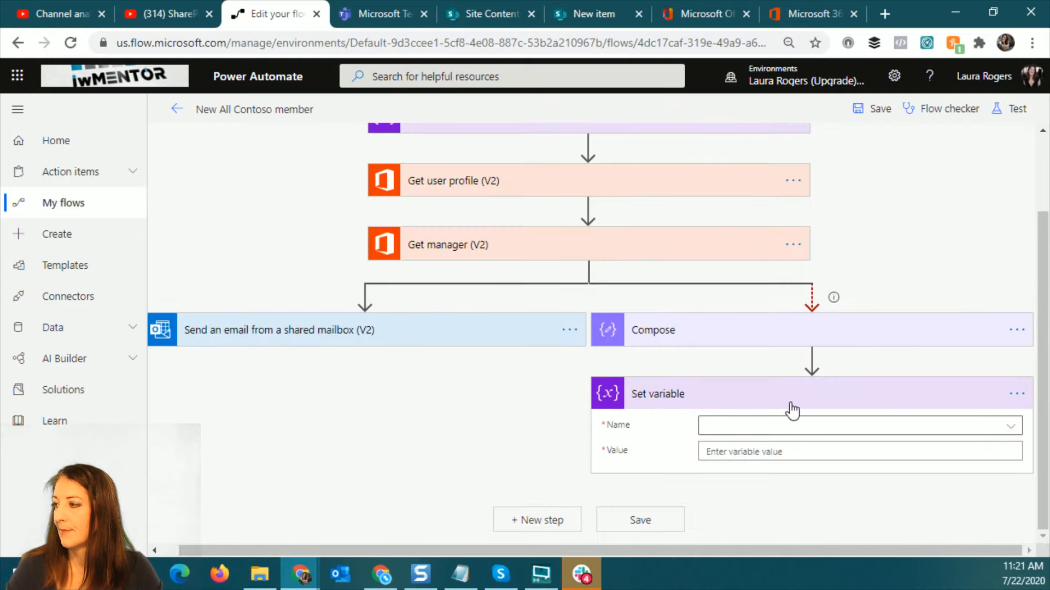
- Choose varManagerEmail in the Set variable action and set its value to the Mail dynamic content from Get manager (V2)
{"action": "left_click", "coordinate": [785, 428]}
{"action": "left_click", "coordinate": [778, 477]}
{"action": "left_click", "coordinate": [766, 452]}
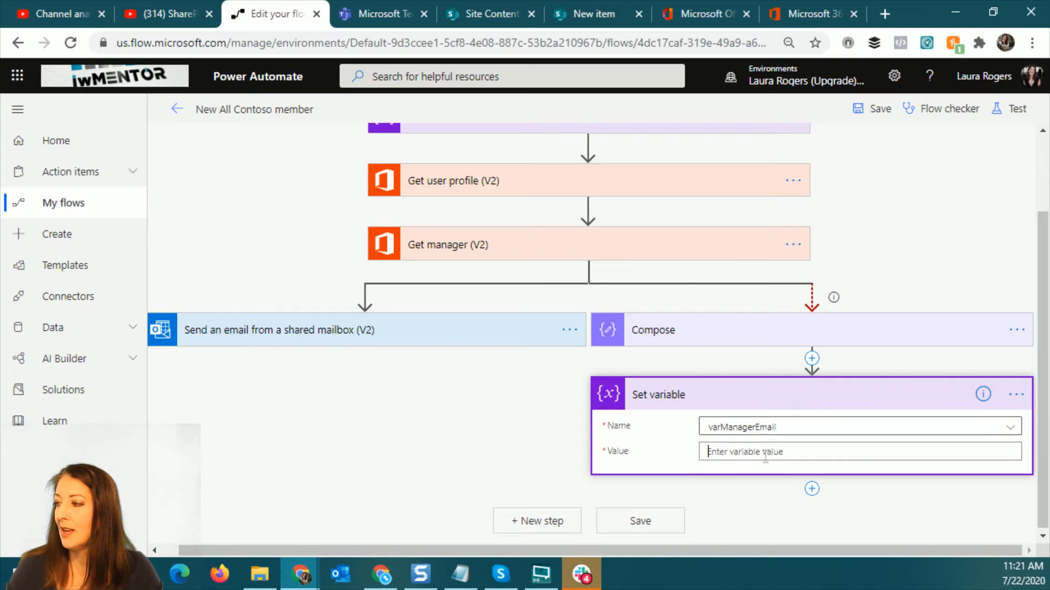
{"action": "scroll", "coordinate": [916, 440], "scroll_direction": "down", "scroll_amount": 4}
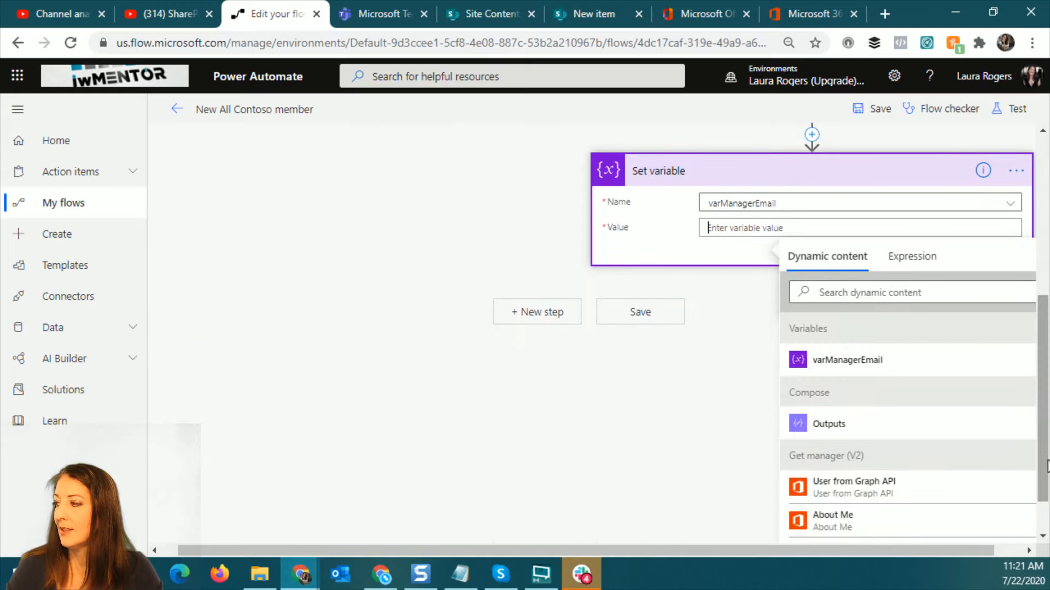
{"action": "scroll", "coordinate": [923, 458], "scroll_direction": "down", "scroll_amount": 2}
{"action": "scroll", "coordinate": [923, 458], "scroll_direction": "down", "scroll_amount": 4}
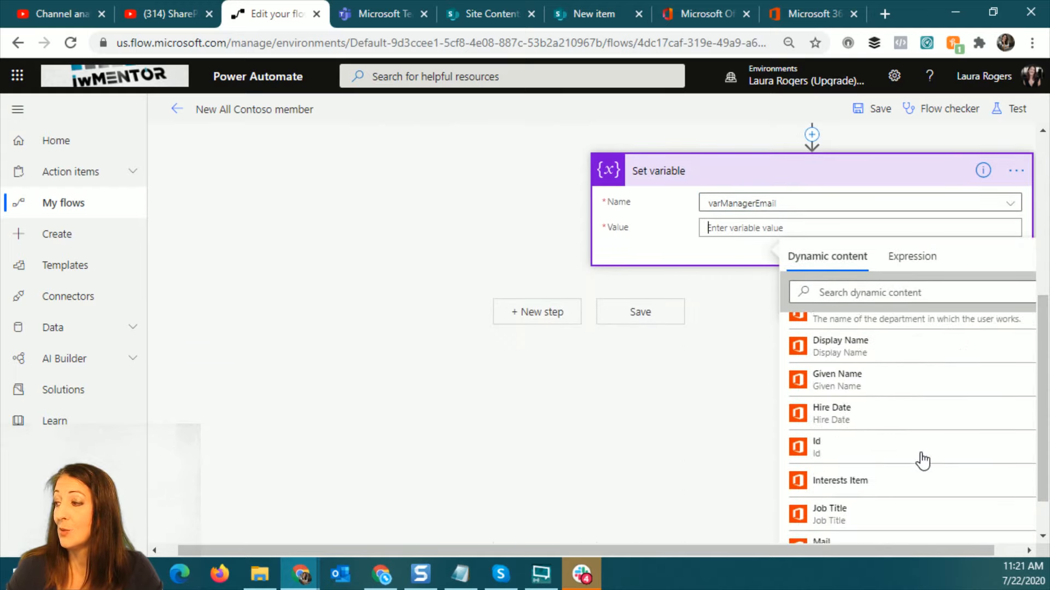
{"action": "scroll", "coordinate": [923, 461], "scroll_direction": "down", "scroll_amount": 5}
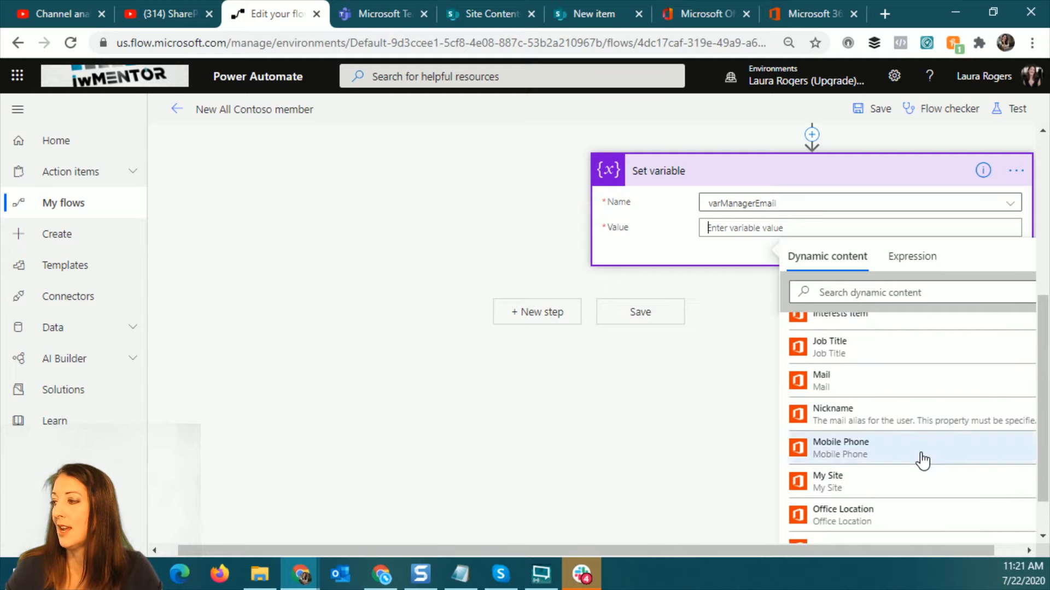
{"action": "scroll", "coordinate": [923, 461], "scroll_direction": "up", "scroll_amount": 3}
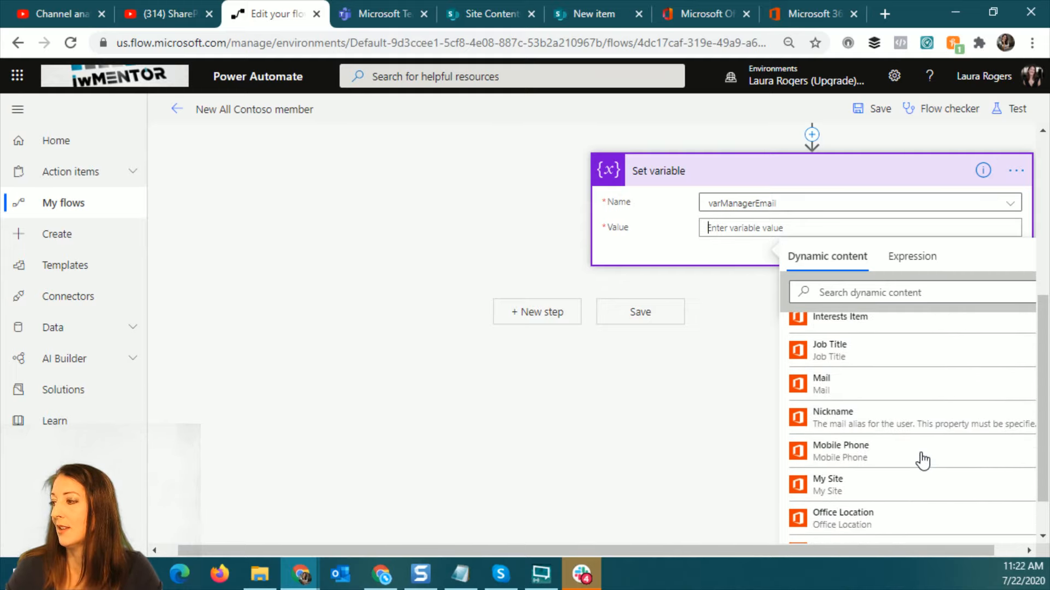
{"action": "left_click", "coordinate": [883, 391]}
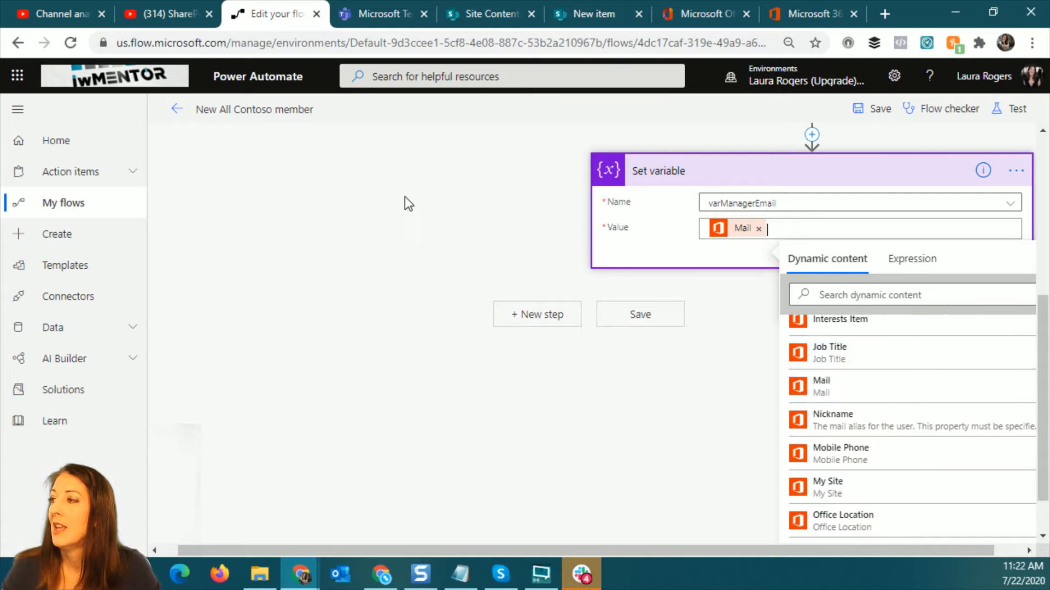
{"action": "left_click", "coordinate": [400, 213]}
- Delete the Compose action from the failure branch, leaving Set variable directly under Get manager (V2)
{"action": "scroll", "coordinate": [438, 246], "scroll_direction": "up", "scroll_amount": 5}
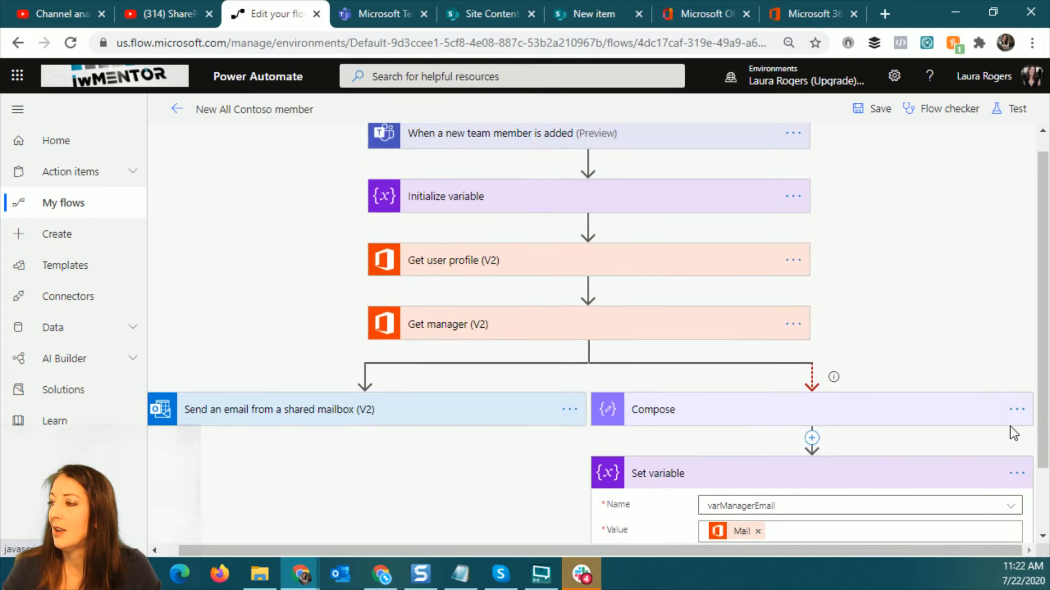
{"action": "left_click", "coordinate": [1016, 410]}
{"action": "left_click", "coordinate": [899, 539]}
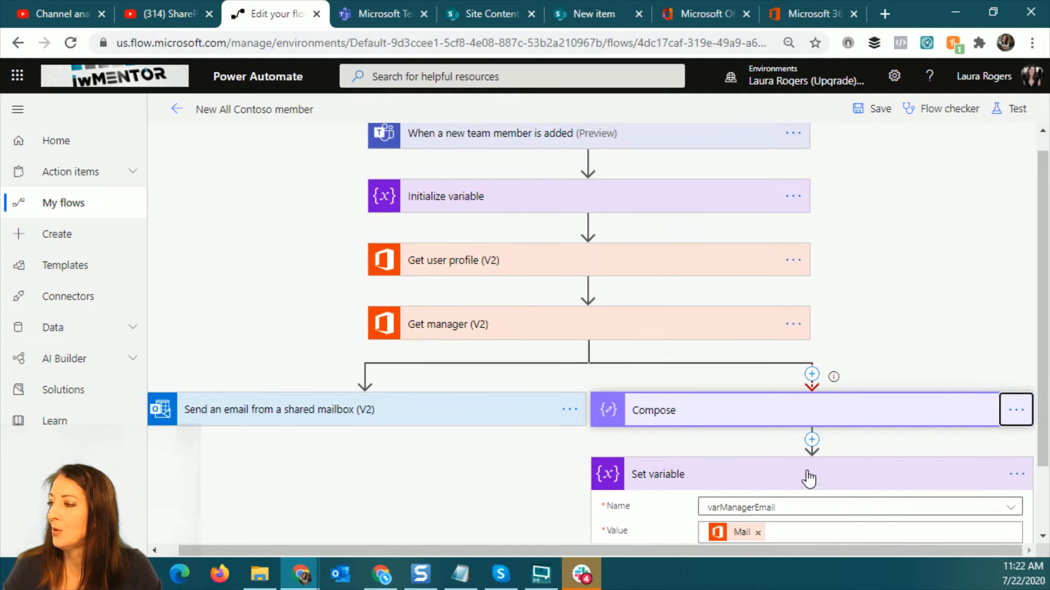
{"action": "left_click", "coordinate": [535, 340]}
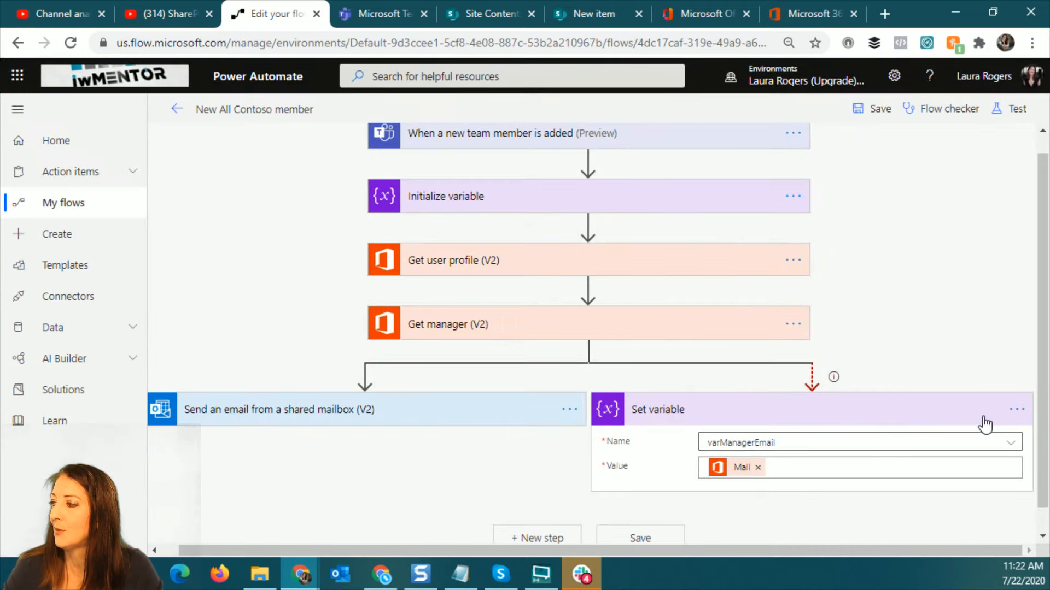
- Confirm that the Set variable action runs only after Get manager (V2) has failed
{"action": "left_click", "coordinate": [1016, 410]}
{"action": "left_click", "coordinate": [916, 485]}
{"action": "left_click", "coordinate": [826, 456]}
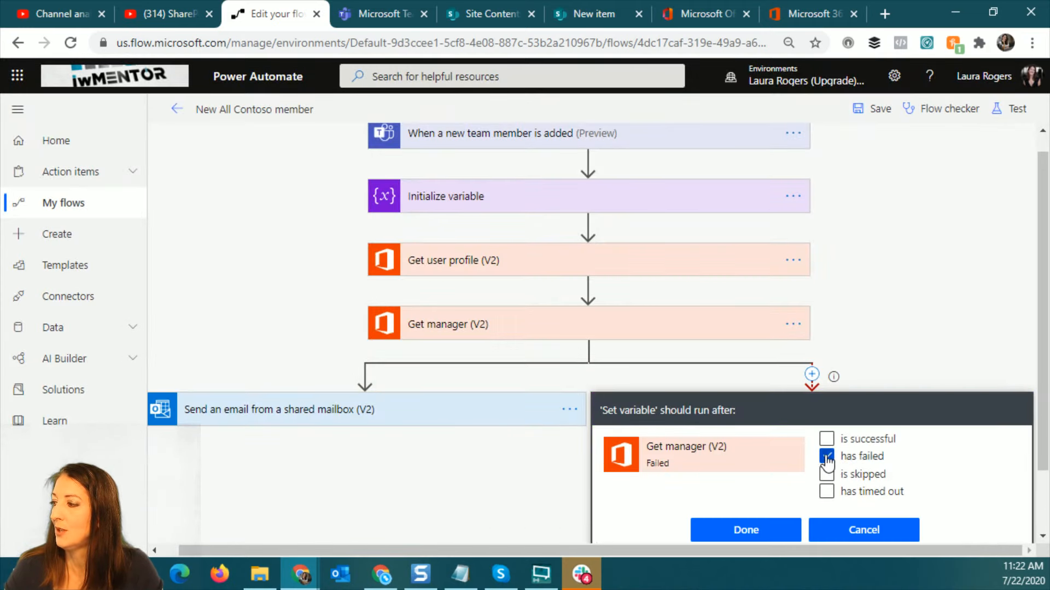
{"action": "left_click", "coordinate": [758, 534]}
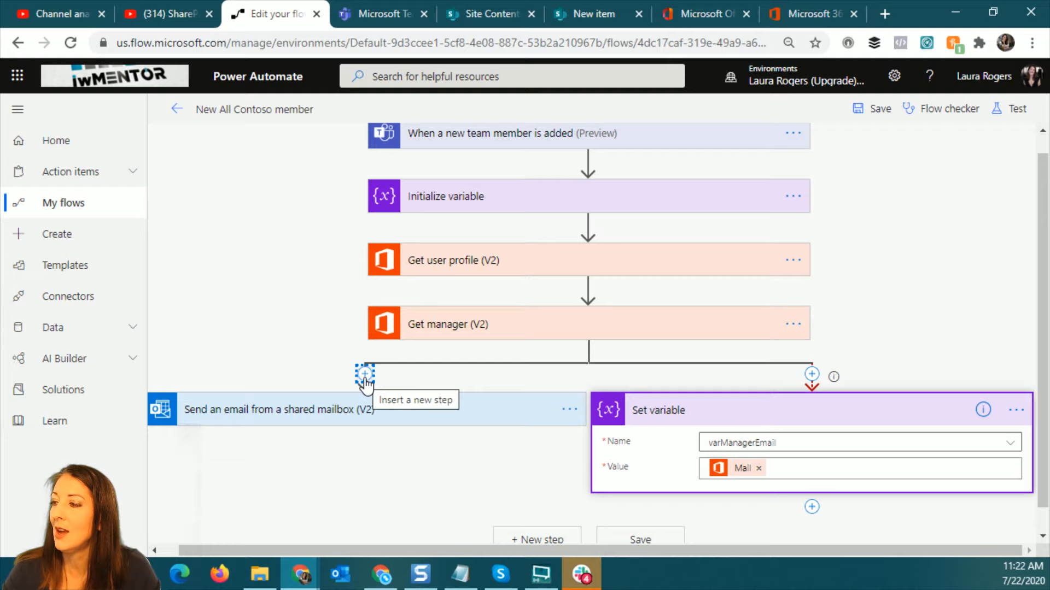
- Copy the failure branch's Set variable action to the clipboard
{"action": "scroll", "coordinate": [487, 459], "scroll_direction": "down", "scroll_amount": 1}
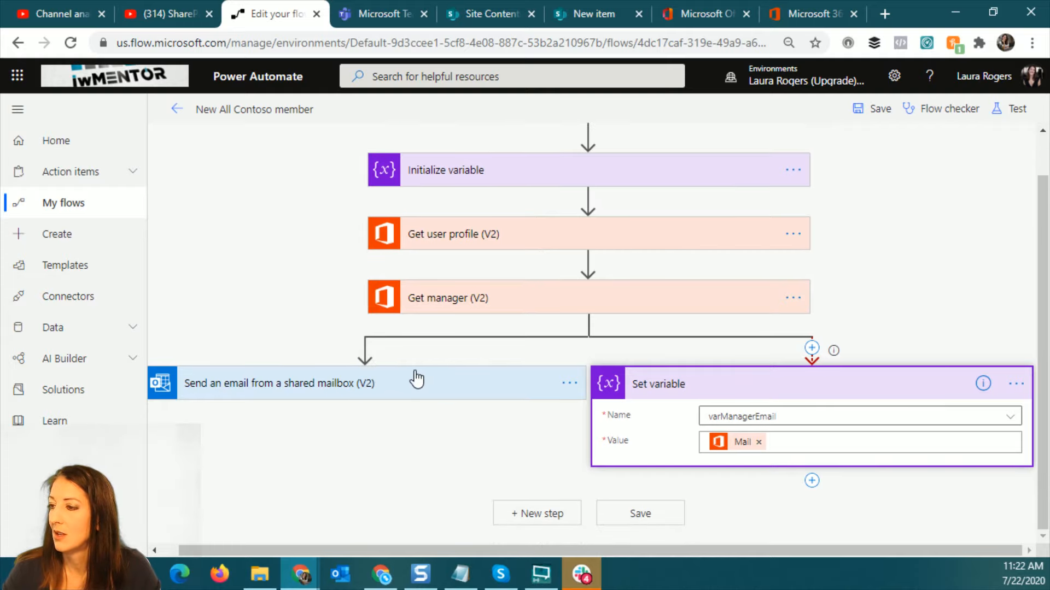
{"action": "mouse_move", "coordinate": [366, 358]}
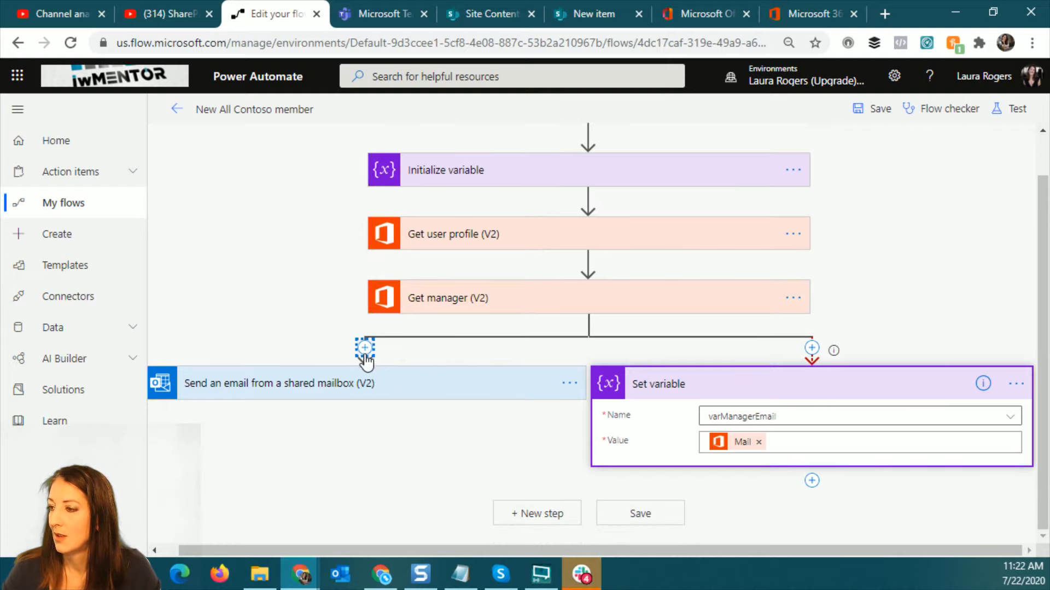
{"action": "left_click", "coordinate": [1017, 386]}
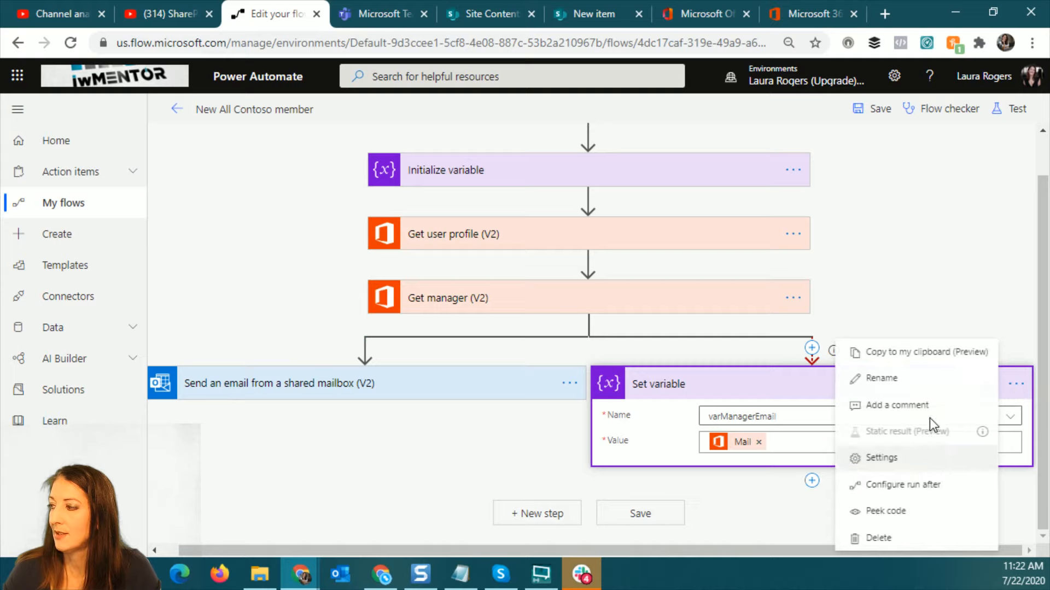
{"action": "left_click", "coordinate": [924, 351]}
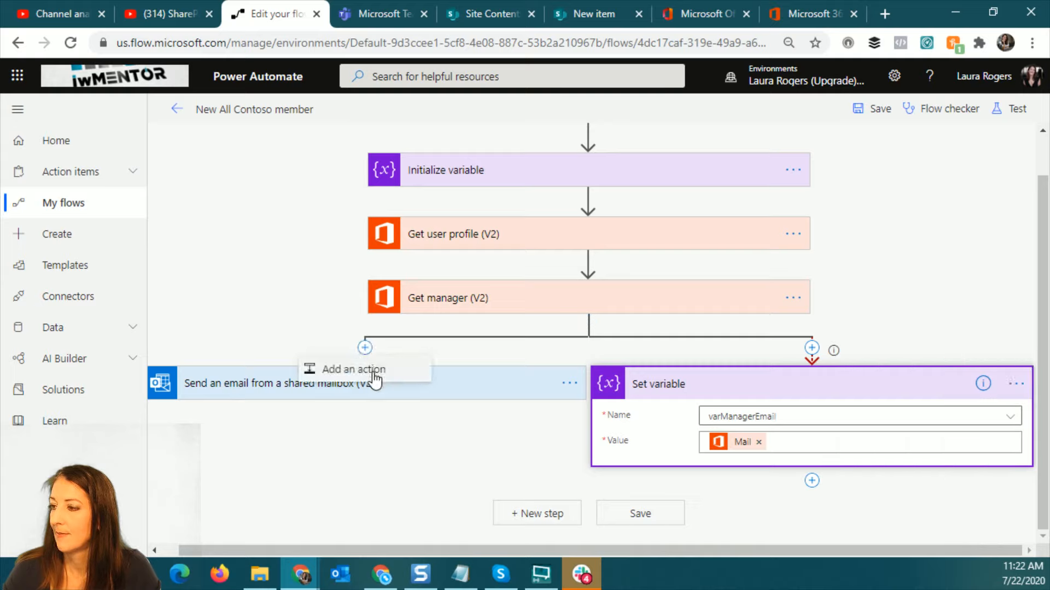
- Insert the copied Set variable action from the clipboard above Send an email from a shared mailbox (V2) in the success branch
{"action": "left_click", "coordinate": [365, 348]}
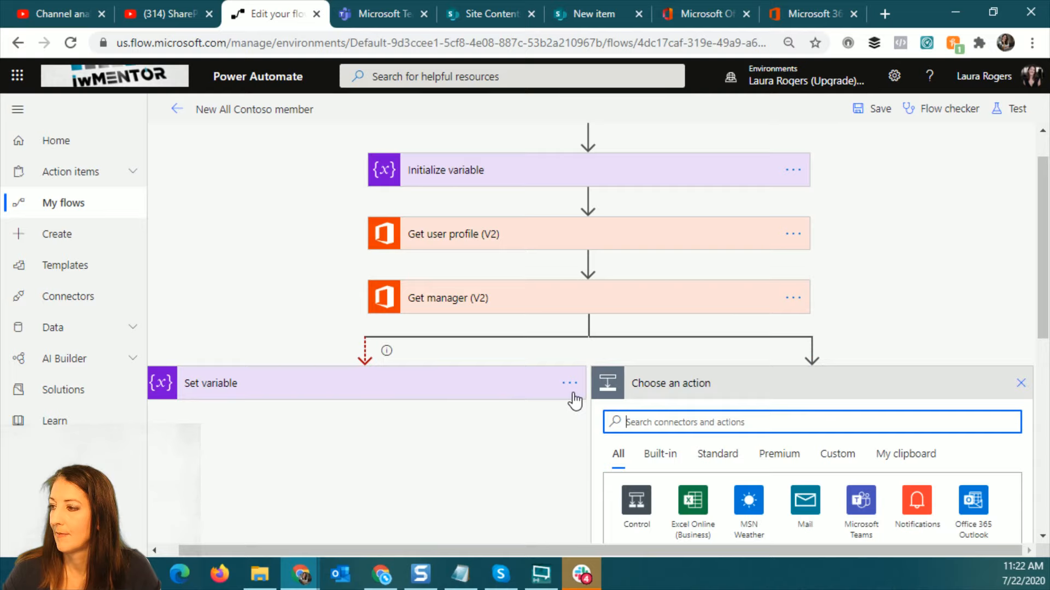
{"action": "scroll", "coordinate": [569, 393], "scroll_direction": "down", "scroll_amount": 5}
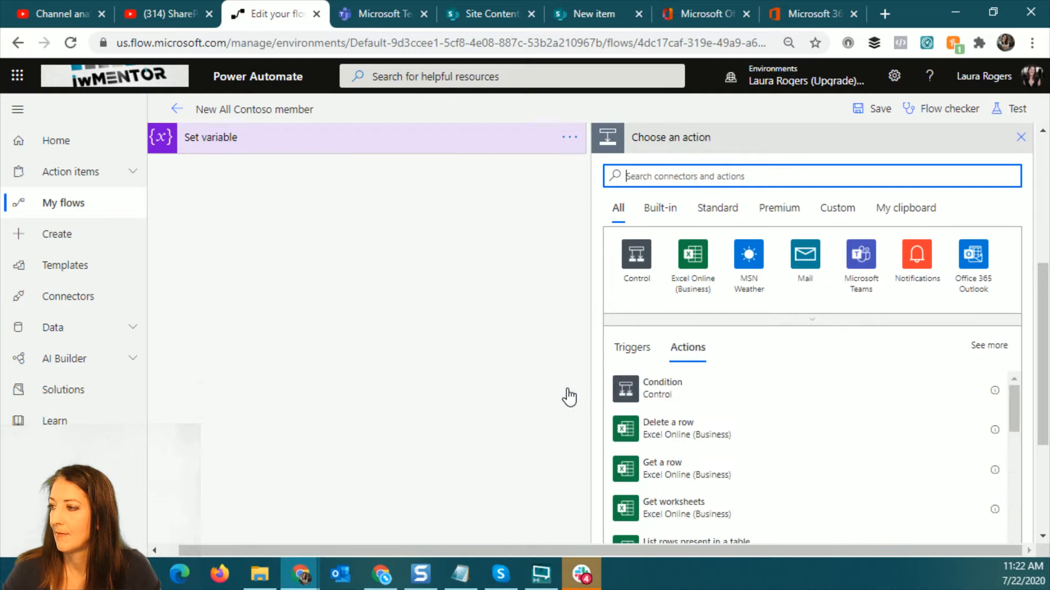
{"action": "left_click", "coordinate": [918, 209]}
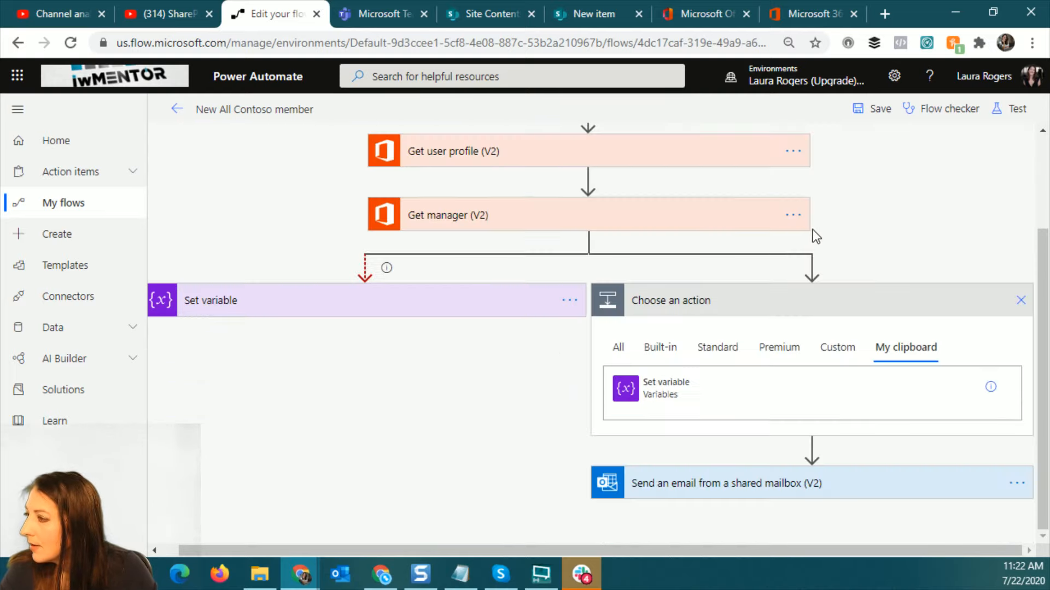
{"action": "left_click", "coordinate": [671, 393]}
{"action": "left_click", "coordinate": [731, 387]}
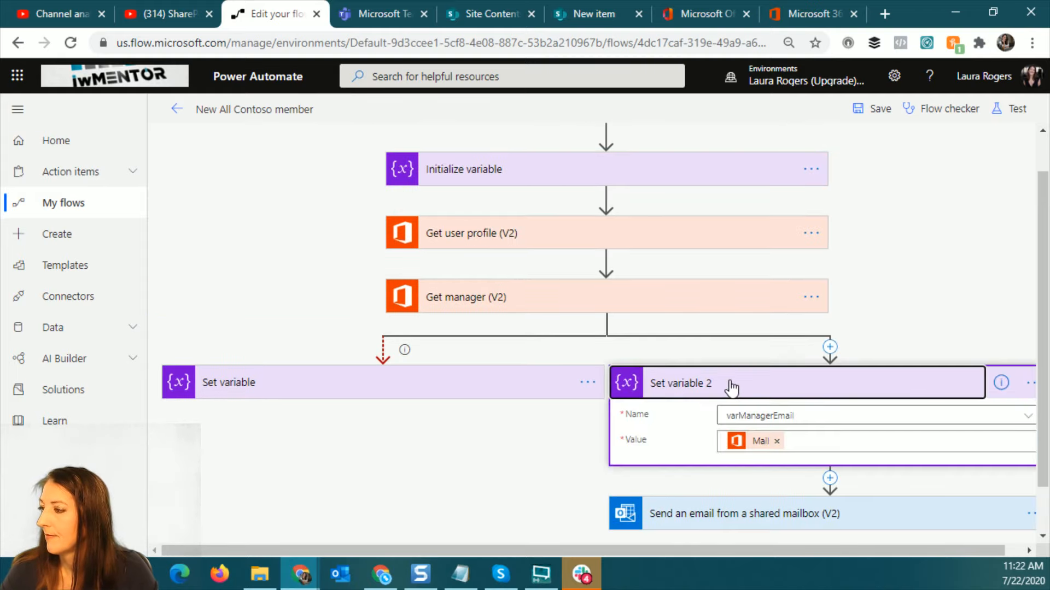
- Replace the value in the success branch's Set variable 2 with the Mail dynamic content from Get manager (V2)
{"action": "left_click", "coordinate": [571, 385]}
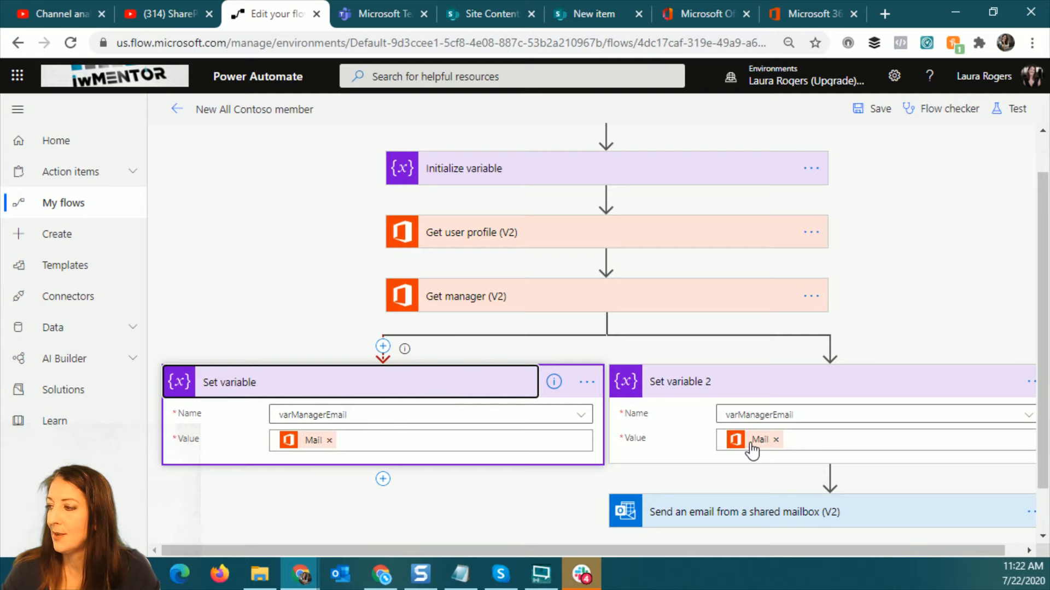
{"action": "left_click", "coordinate": [775, 440]}
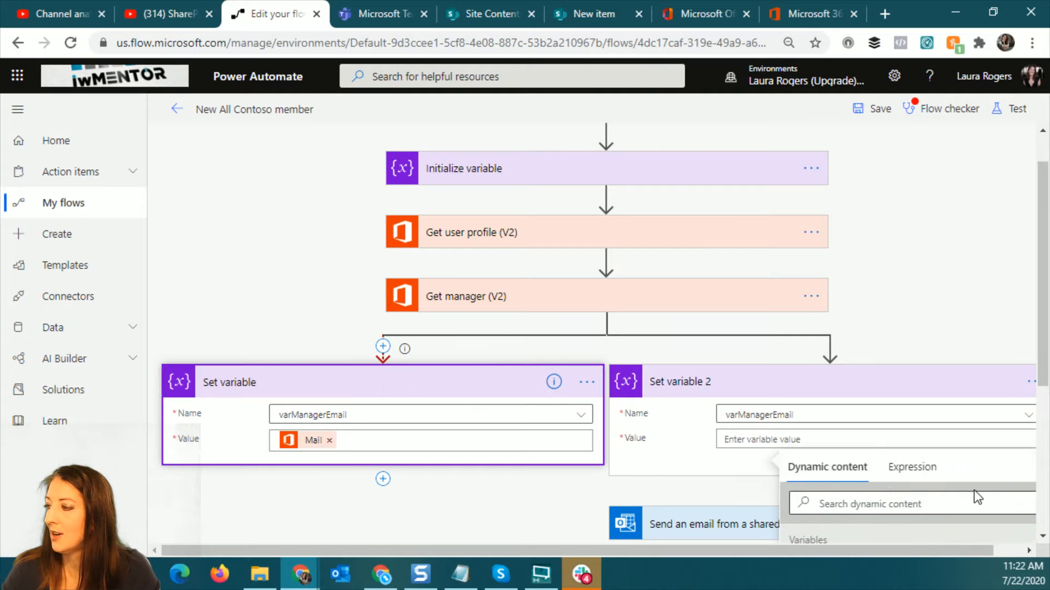
{"action": "scroll", "coordinate": [973, 495], "scroll_direction": "down", "scroll_amount": 3}
{"action": "scroll", "coordinate": [918, 443], "scroll_direction": "down", "scroll_amount": 2}
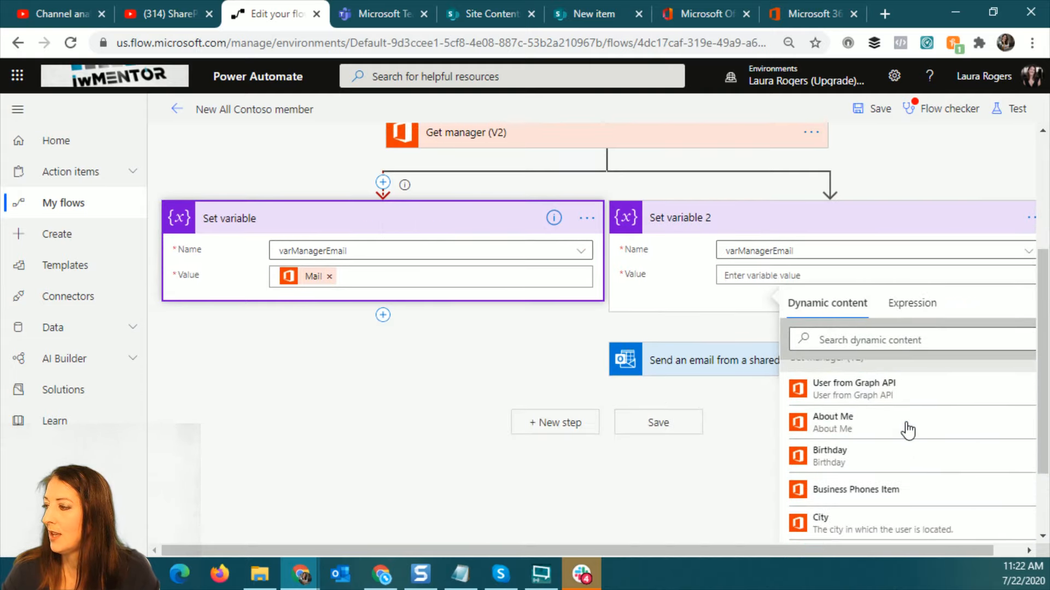
{"action": "scroll", "coordinate": [907, 432], "scroll_direction": "down", "scroll_amount": 5}
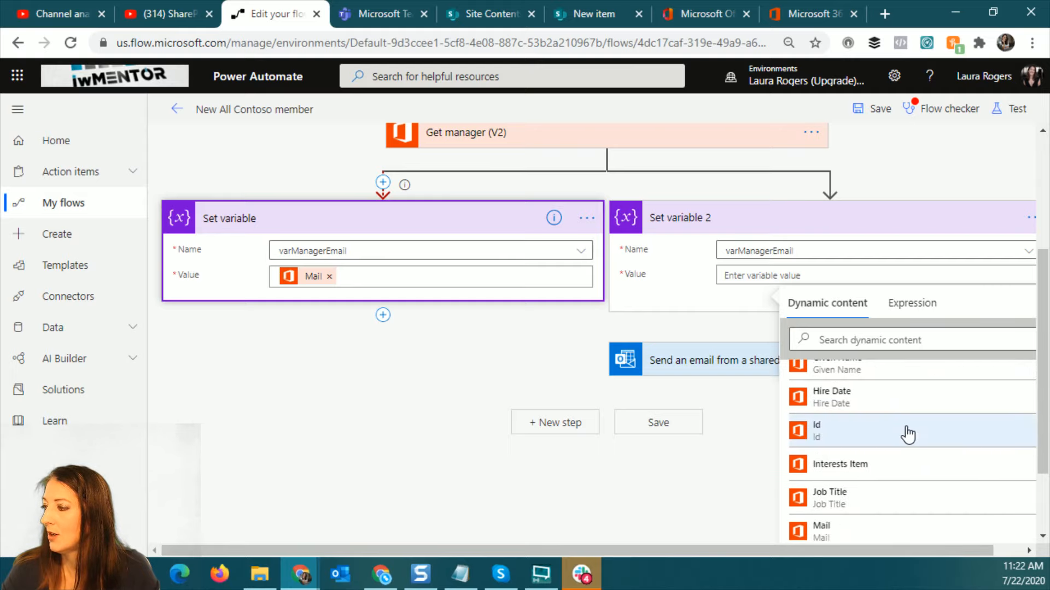
{"action": "scroll", "coordinate": [908, 434], "scroll_direction": "down", "scroll_amount": 3}
{"action": "left_click", "coordinate": [878, 374]}
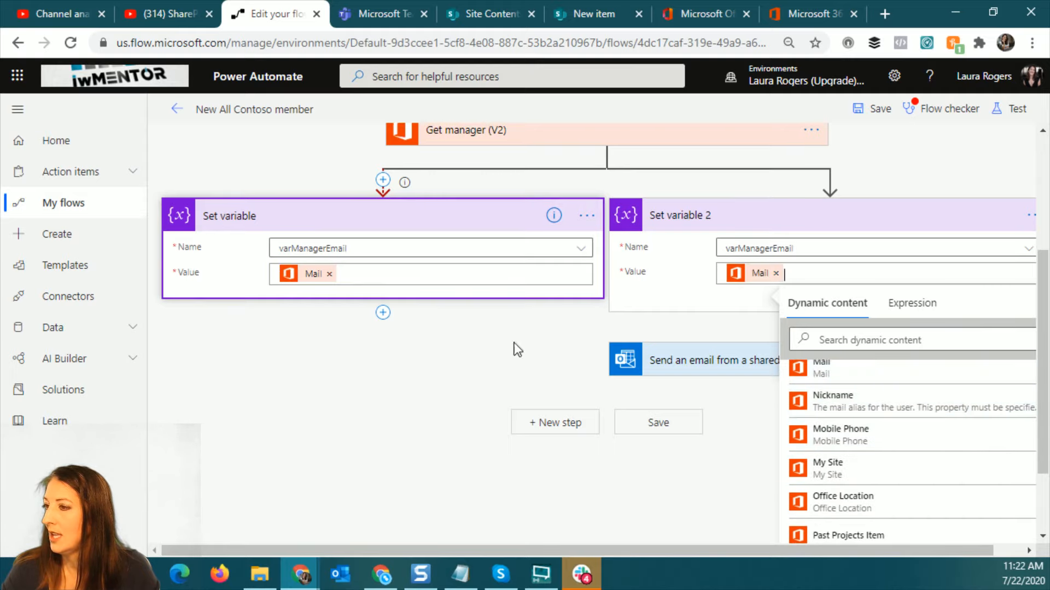
- Replace the value in the failure branch's Set variable with the Mail dynamic content from Get user profile (V2)
{"action": "left_click", "coordinate": [329, 273]}
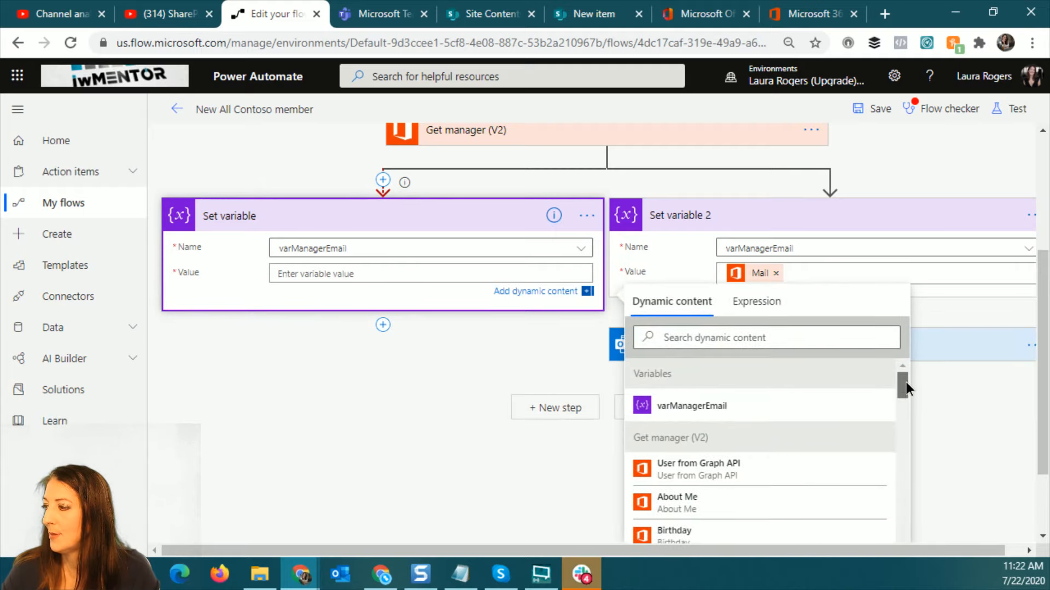
{"action": "left_click_drag", "start_coordinate": [906, 382], "coordinate": [909, 481]}
{"action": "left_click", "coordinate": [800, 336]}
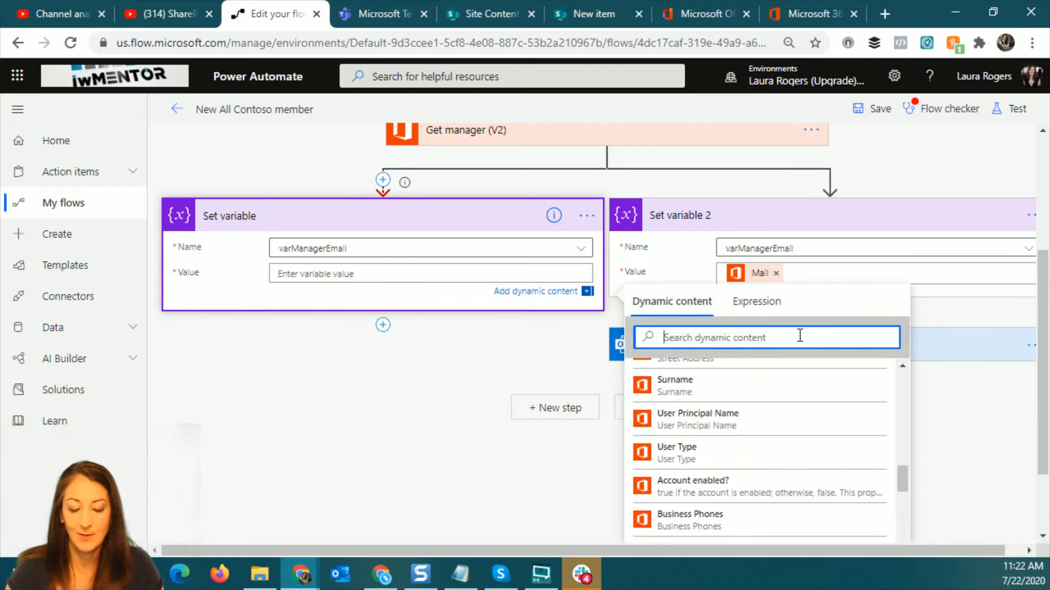
{"action": "type", "text": "mail"}
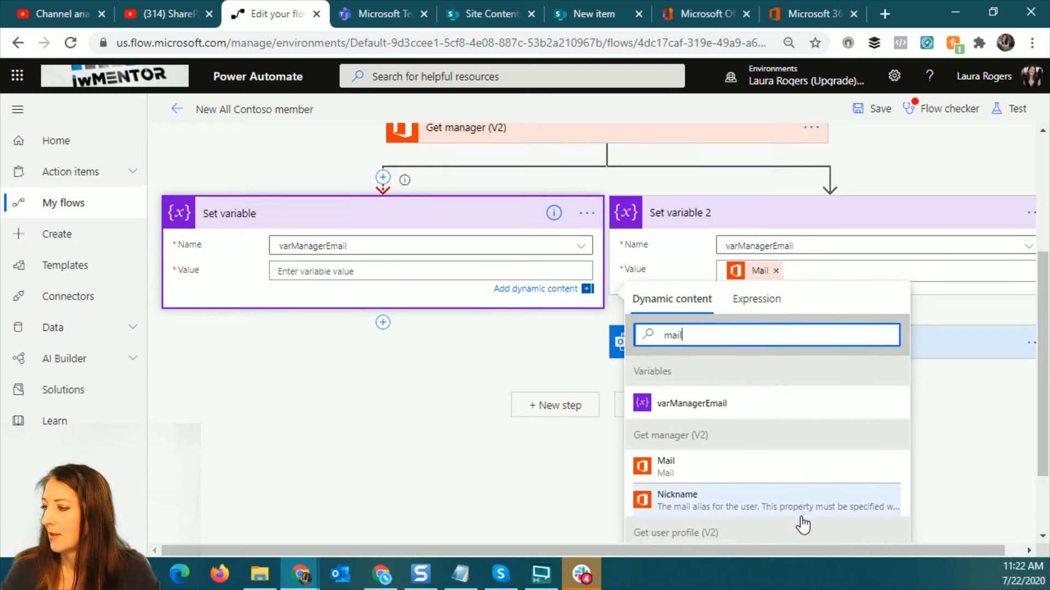
{"action": "scroll", "coordinate": [804, 525], "scroll_direction": "down", "scroll_amount": 2}
{"action": "left_click", "coordinate": [717, 488]}
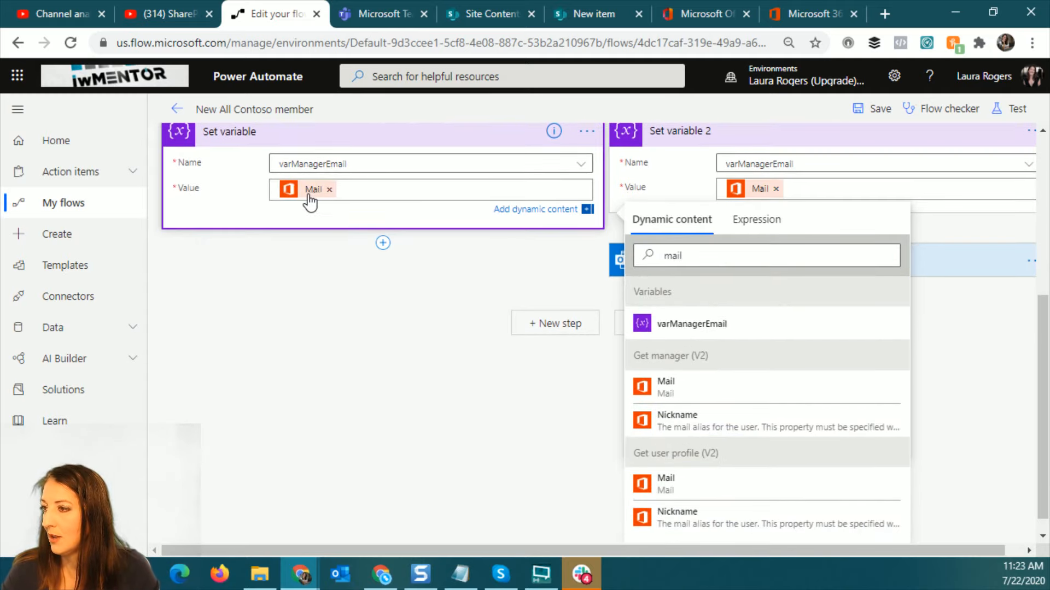
{"action": "mouse_move", "coordinate": [309, 198]}
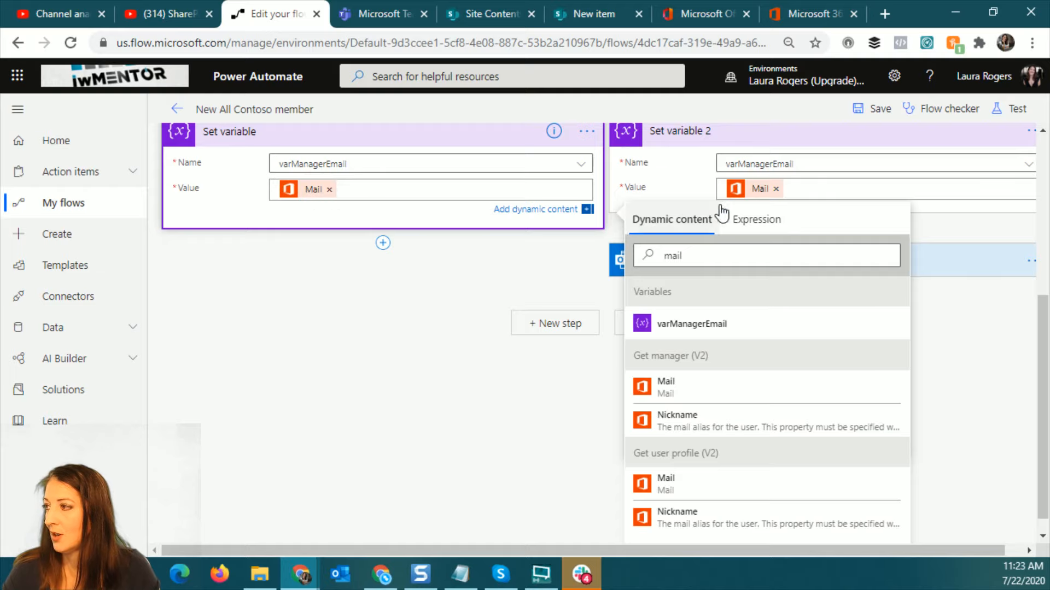
{"action": "left_click", "coordinate": [998, 362]}
- Add a Compose action as a new step after the two parallel branches so that they rejoin
{"action": "left_click_drag", "start_coordinate": [755, 464], "coordinate": [612, 505]}
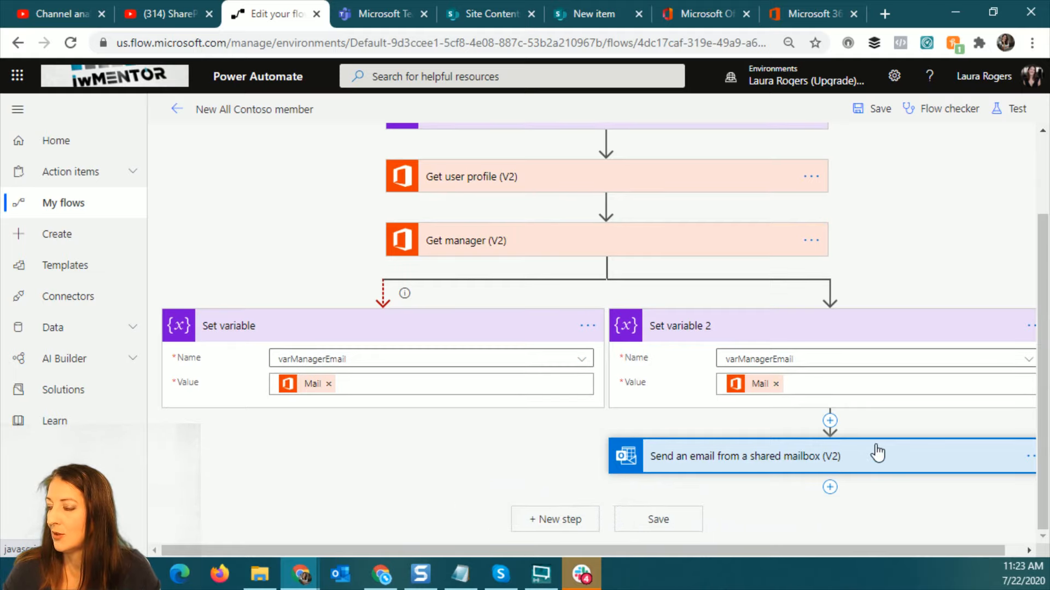
{"action": "left_click", "coordinate": [563, 520]}
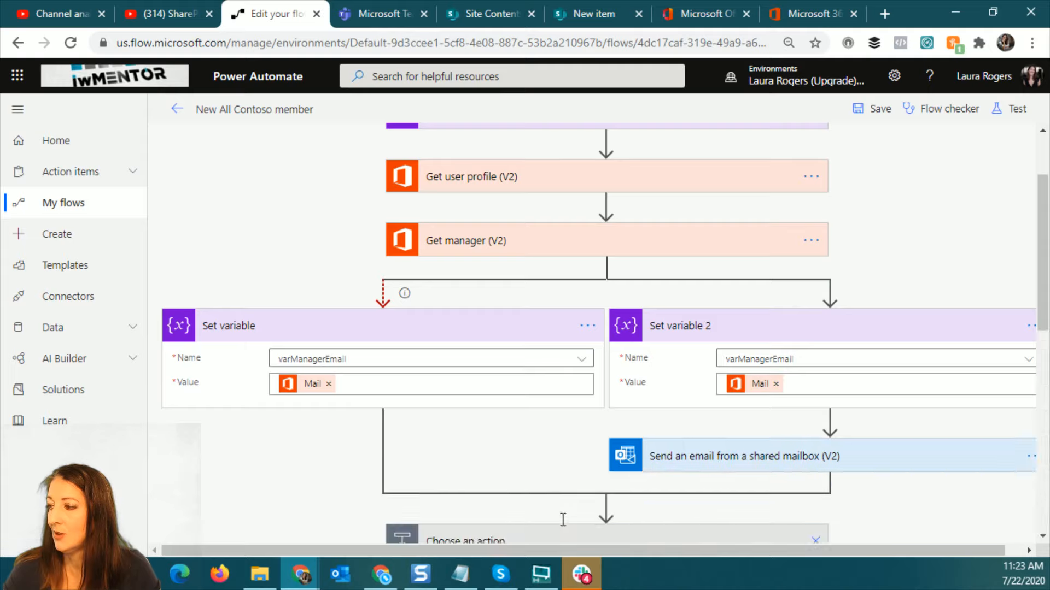
{"action": "type", "text": "compose"}
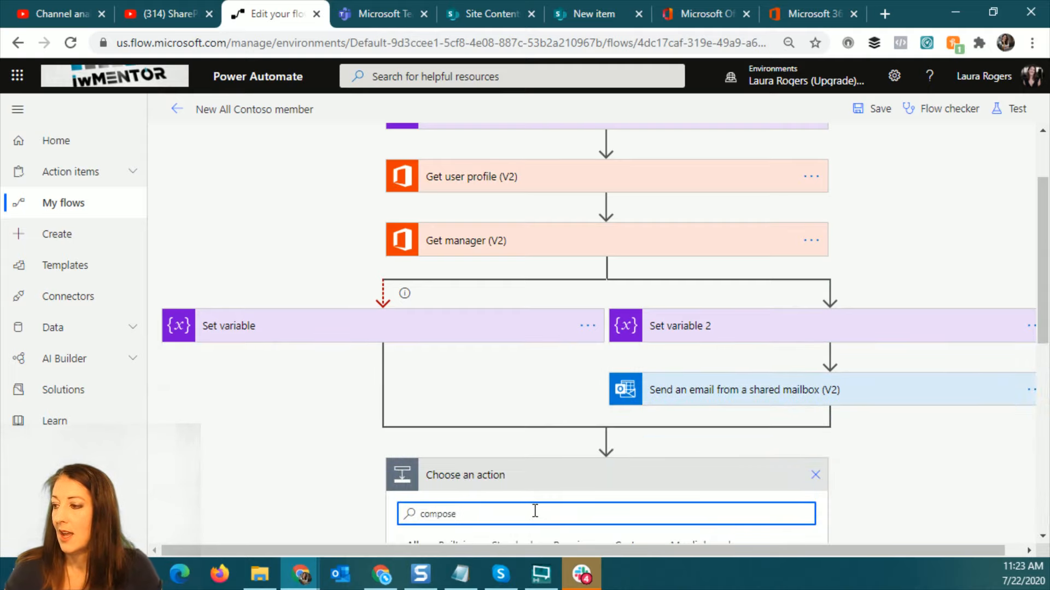
{"action": "scroll", "coordinate": [535, 511], "scroll_direction": "down", "scroll_amount": 3}
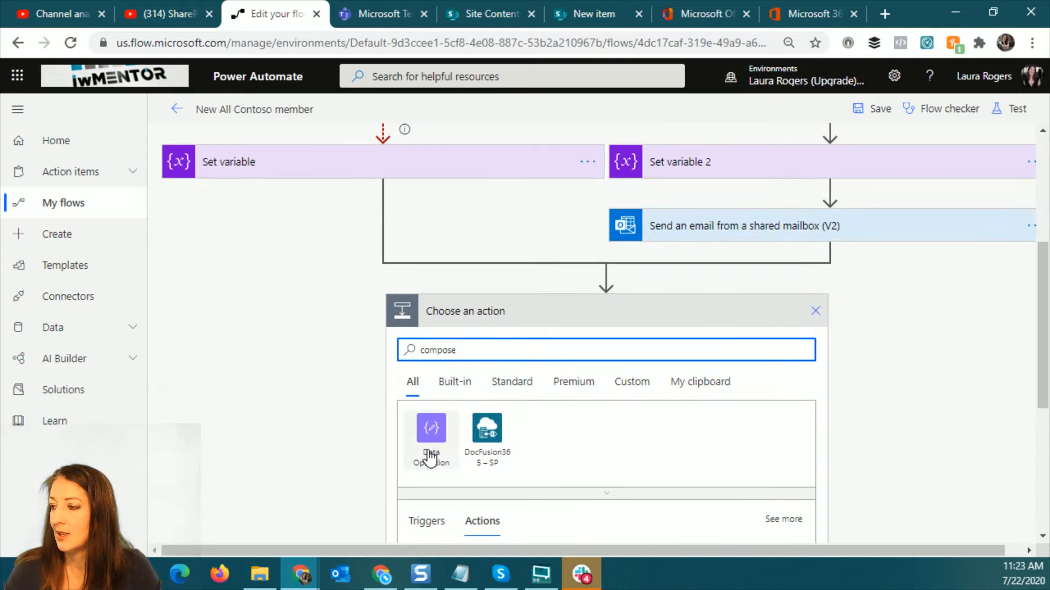
{"action": "scroll", "coordinate": [431, 462], "scroll_direction": "down", "scroll_amount": 3}
{"action": "left_click", "coordinate": [440, 403]}
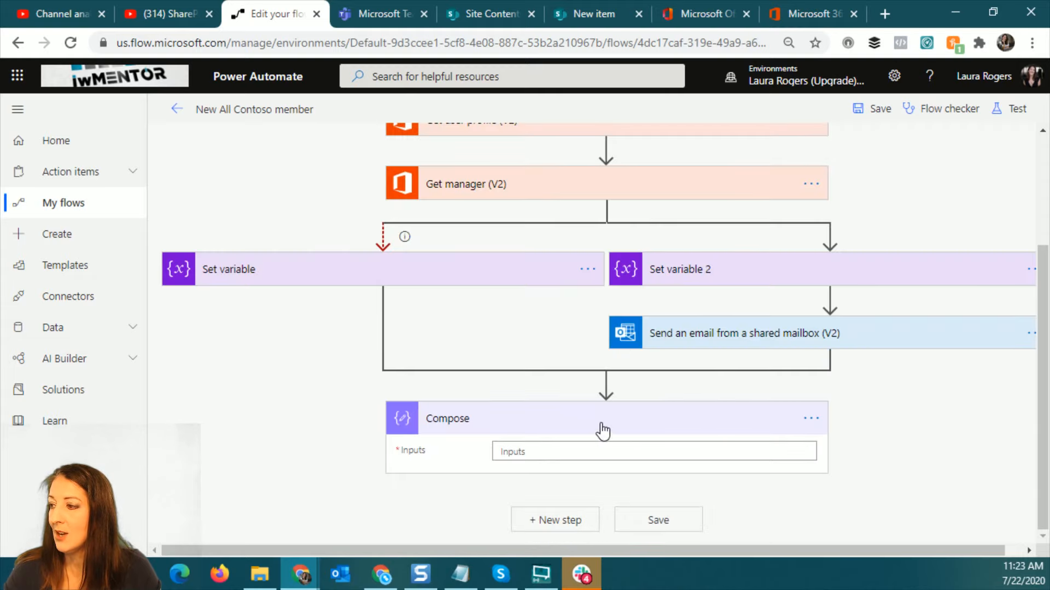
- Move the shared mailbox email action below Compose, then delete the Compose placeholder so the email follows both branches
{"action": "left_click_drag", "start_coordinate": [766, 335], "coordinate": [595, 486]}
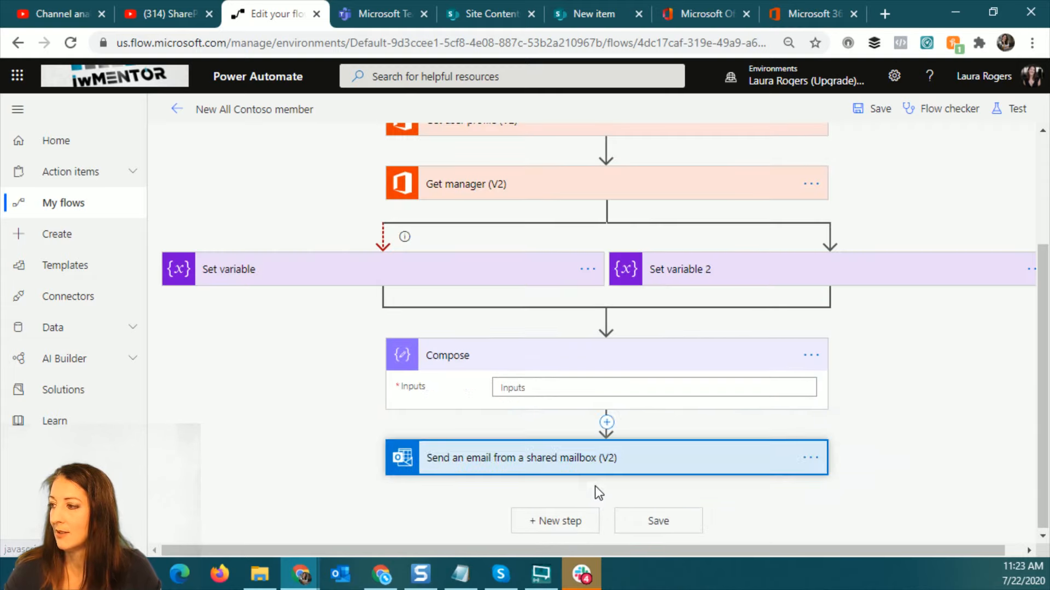
{"action": "left_click", "coordinate": [811, 356]}
{"action": "left_click", "coordinate": [873, 537]}
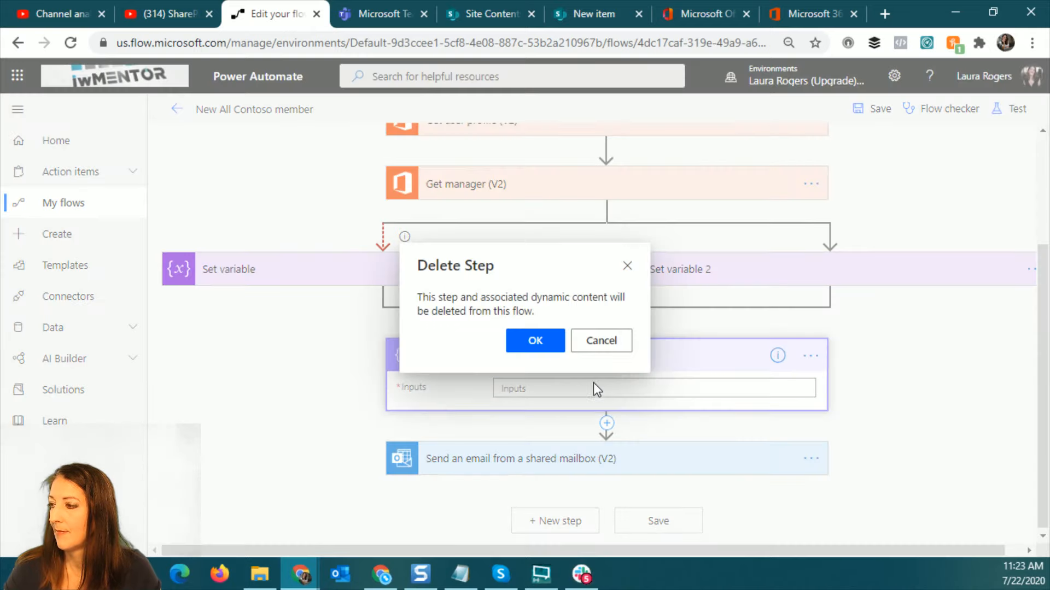
{"action": "left_click", "coordinate": [535, 341]}
- Replace the To recipient of the shared mailbox email with the varManagerEmail variable
{"action": "left_click", "coordinate": [738, 462]}
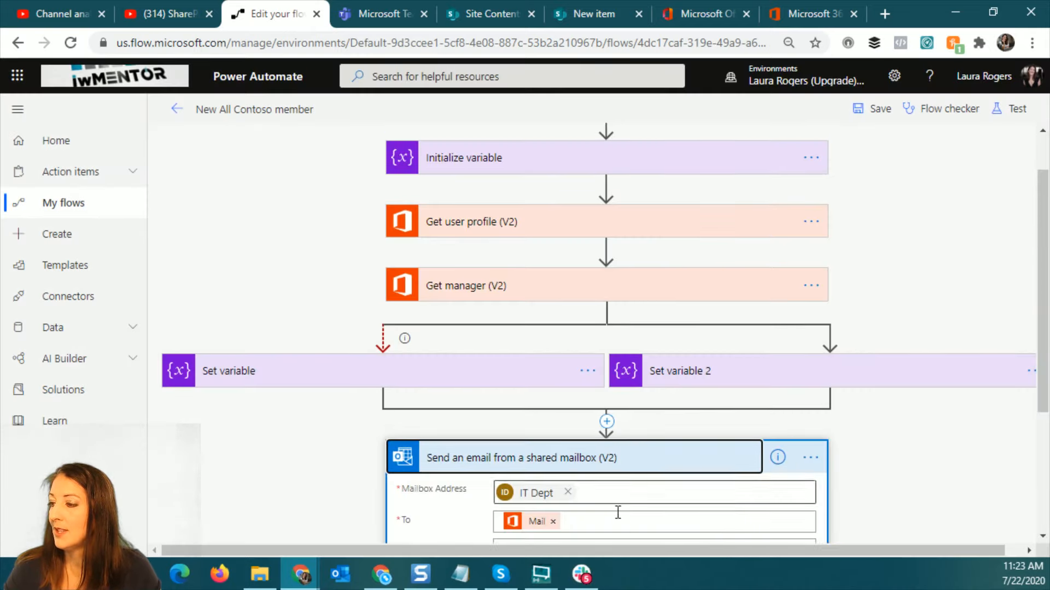
{"action": "left_click", "coordinate": [554, 438]}
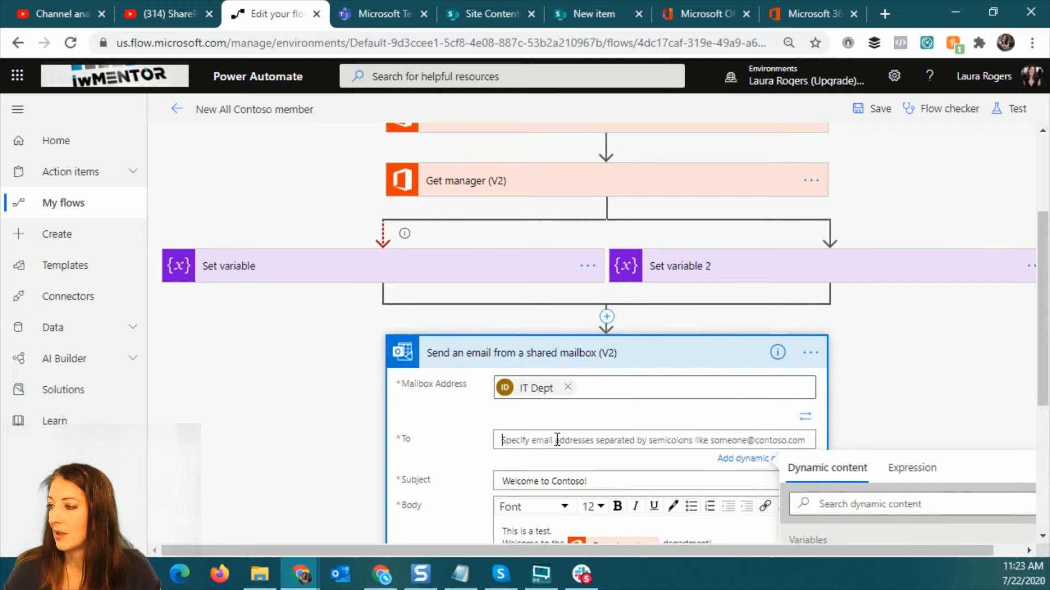
{"action": "scroll", "coordinate": [1001, 462], "scroll_direction": "down", "scroll_amount": 3}
{"action": "left_click", "coordinate": [883, 416]}
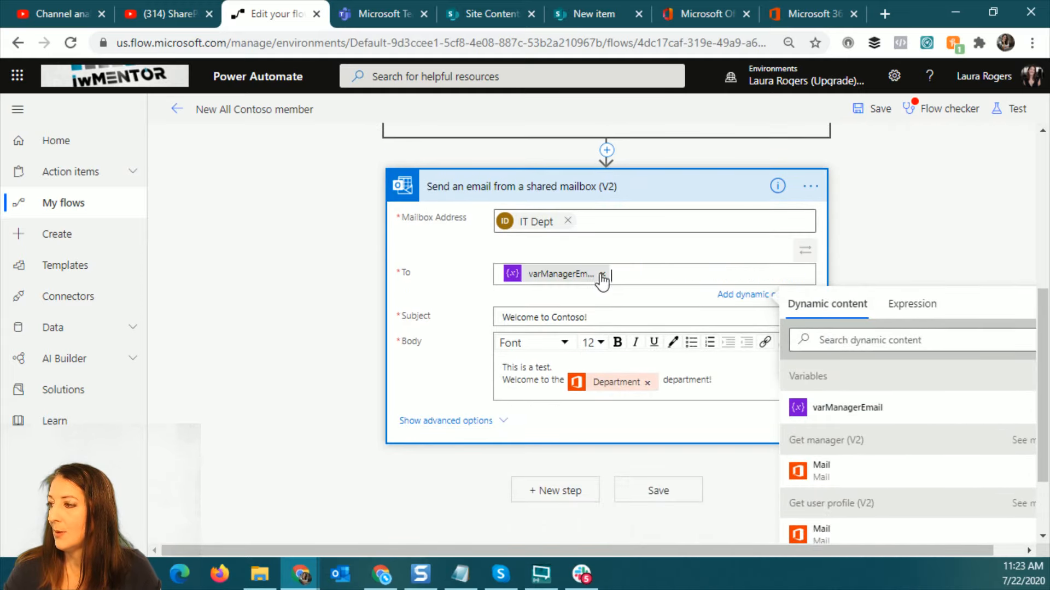
{"action": "scroll", "coordinate": [897, 265], "scroll_direction": "up", "scroll_amount": 3}
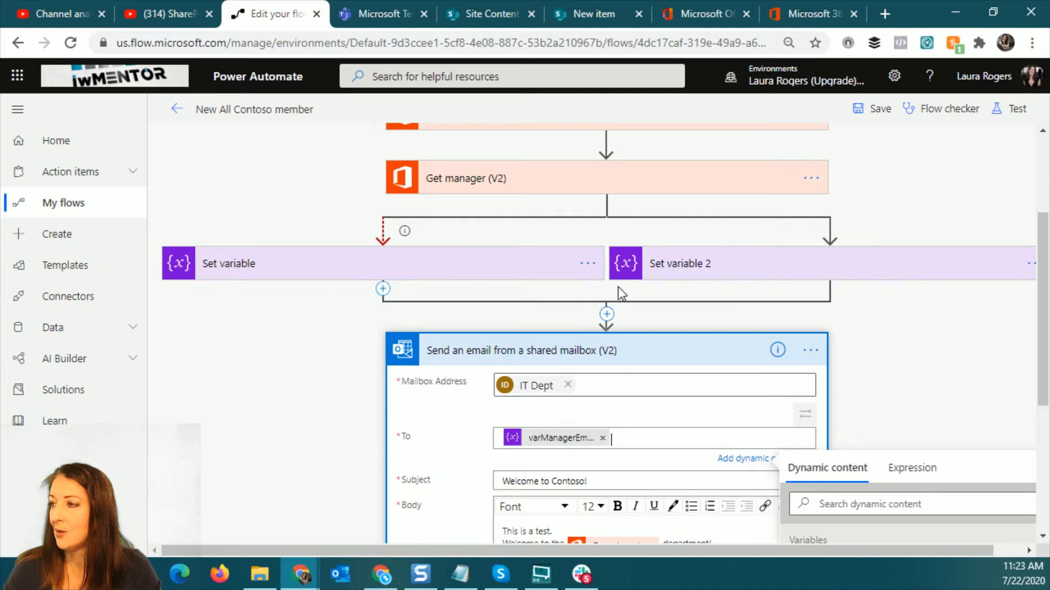
- Set the shared mailbox email's To recipient to the Mail dynamic content from Get user profile (V2)
{"action": "left_click", "coordinate": [602, 438]}
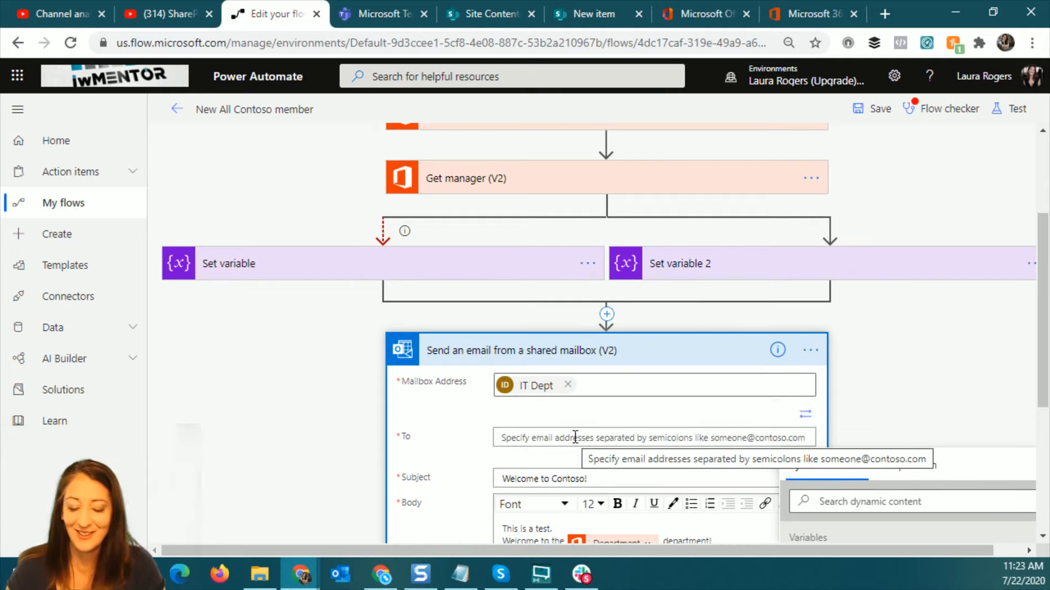
{"action": "scroll", "coordinate": [878, 444], "scroll_direction": "down", "scroll_amount": 3}
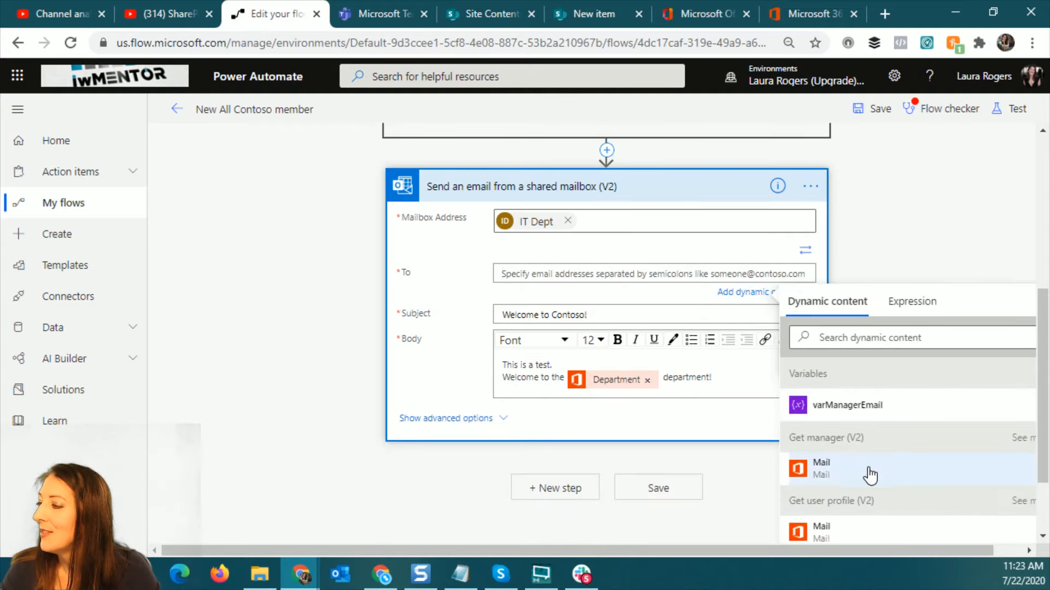
{"action": "left_click", "coordinate": [853, 533]}
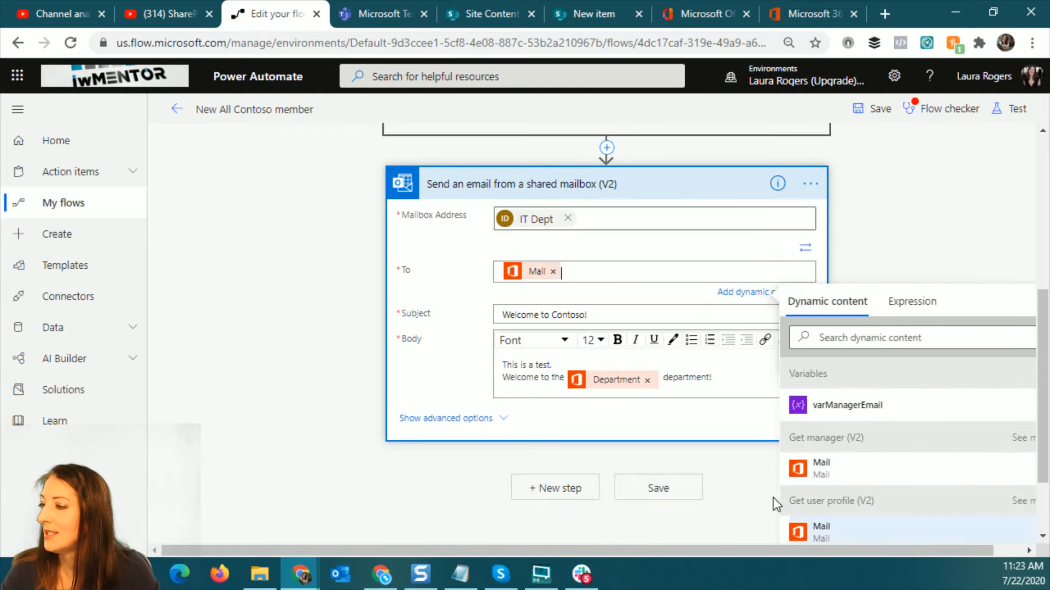
- Replace the Mail content in the shared mailbox email's CC field with the varManagerEmail variable
{"action": "left_click", "coordinate": [471, 420]}
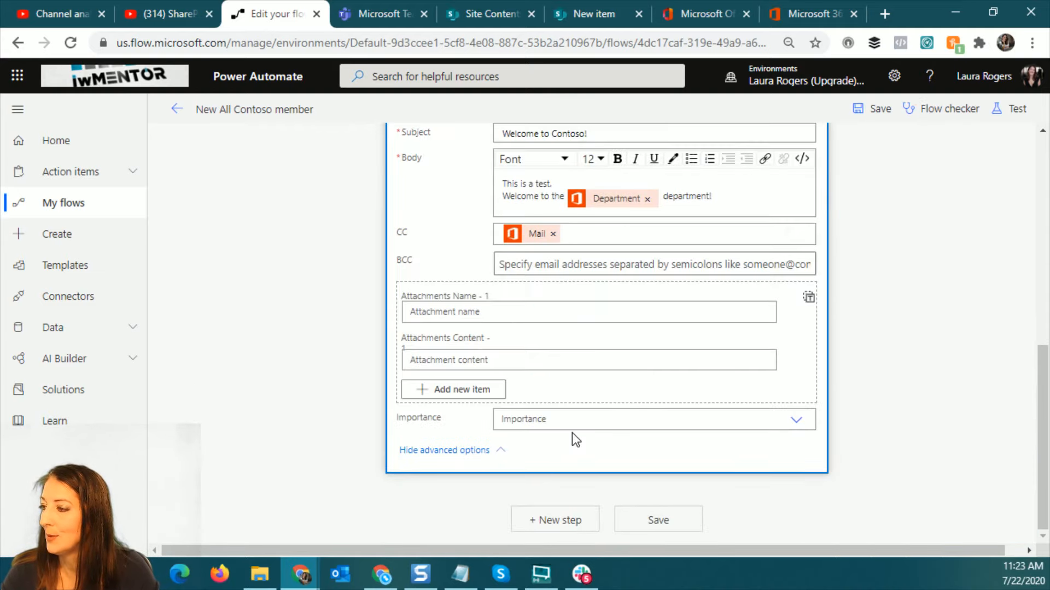
{"action": "left_click", "coordinate": [553, 234]}
{"action": "left_click", "coordinate": [900, 372]}
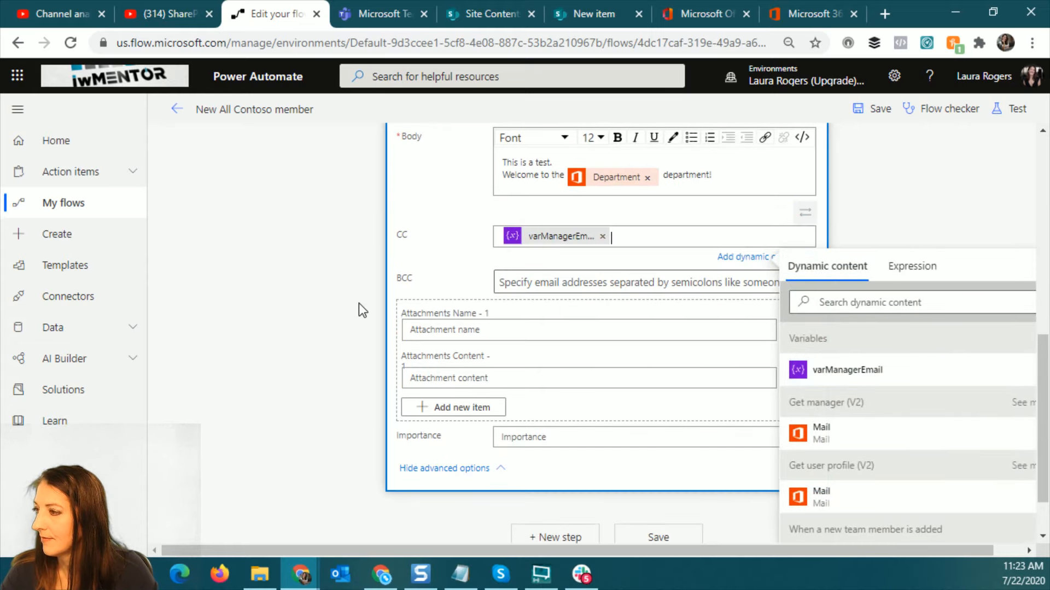
{"action": "scroll", "coordinate": [335, 300], "scroll_direction": "up", "scroll_amount": 3}
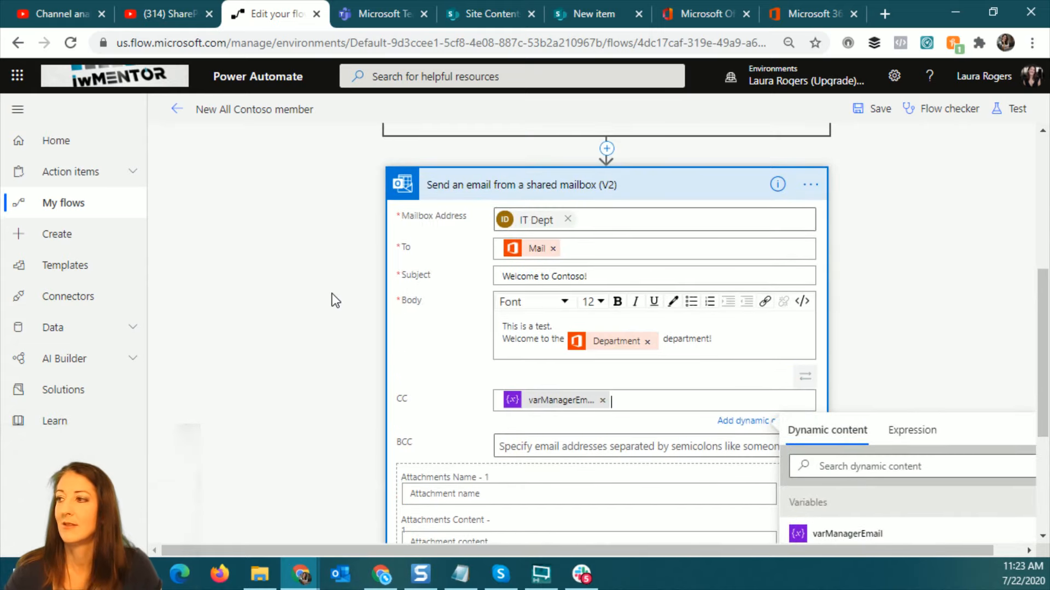
- Save the New All Contoso member flow with the updated shared mailbox email
{"action": "key", "text": "F11"}
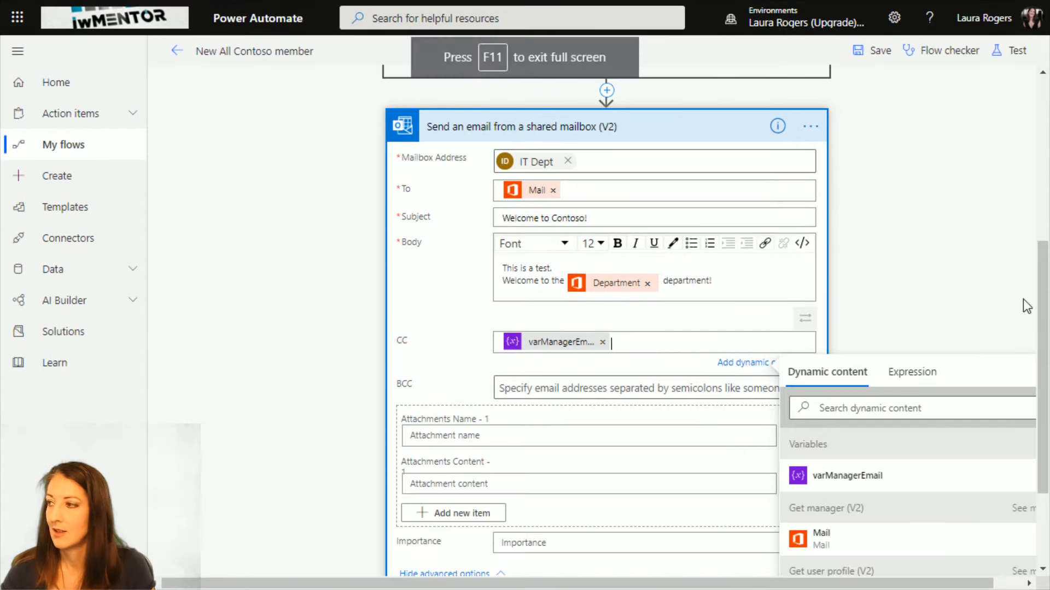
{"action": "scroll", "coordinate": [968, 257], "scroll_direction": "up", "scroll_amount": 5}
{"action": "left_click", "coordinate": [873, 51]}
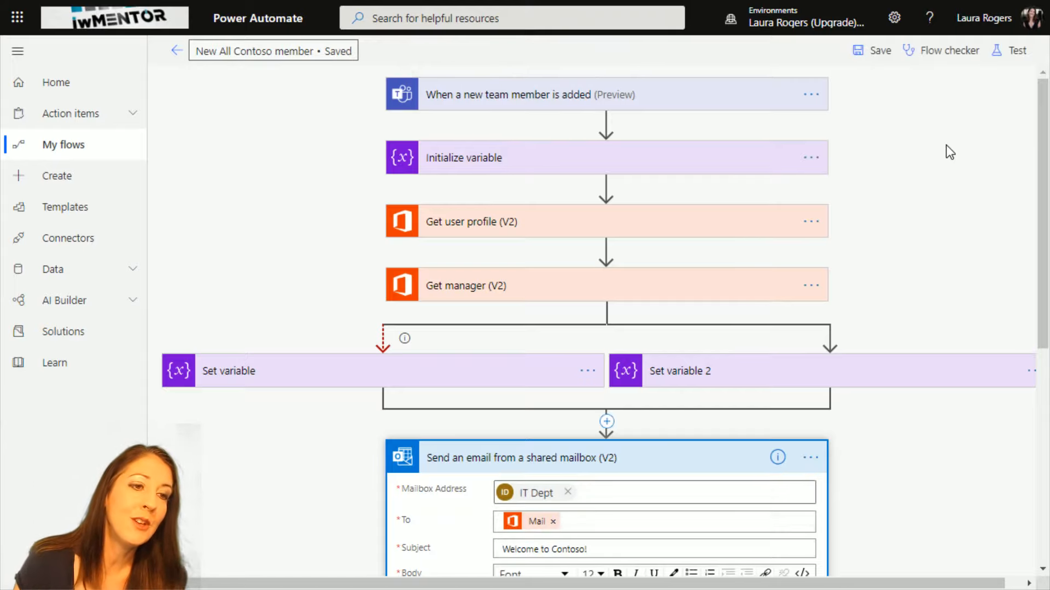
- Test the flow using data from the previous succeeded run and check the status of each action
{"action": "left_click", "coordinate": [1014, 51]}
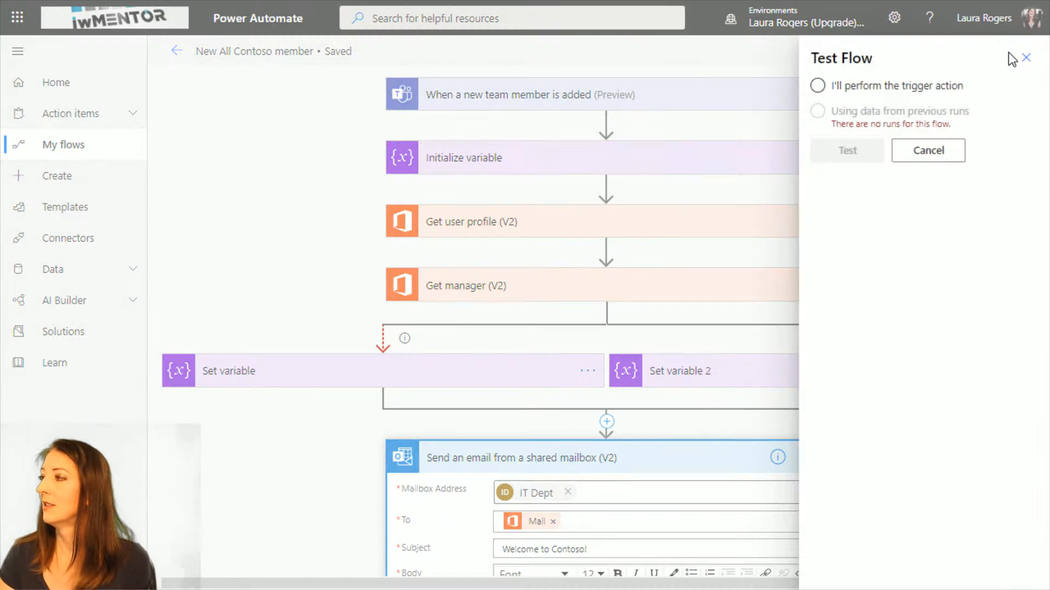
{"action": "left_click", "coordinate": [818, 111]}
{"action": "left_click", "coordinate": [824, 152]}
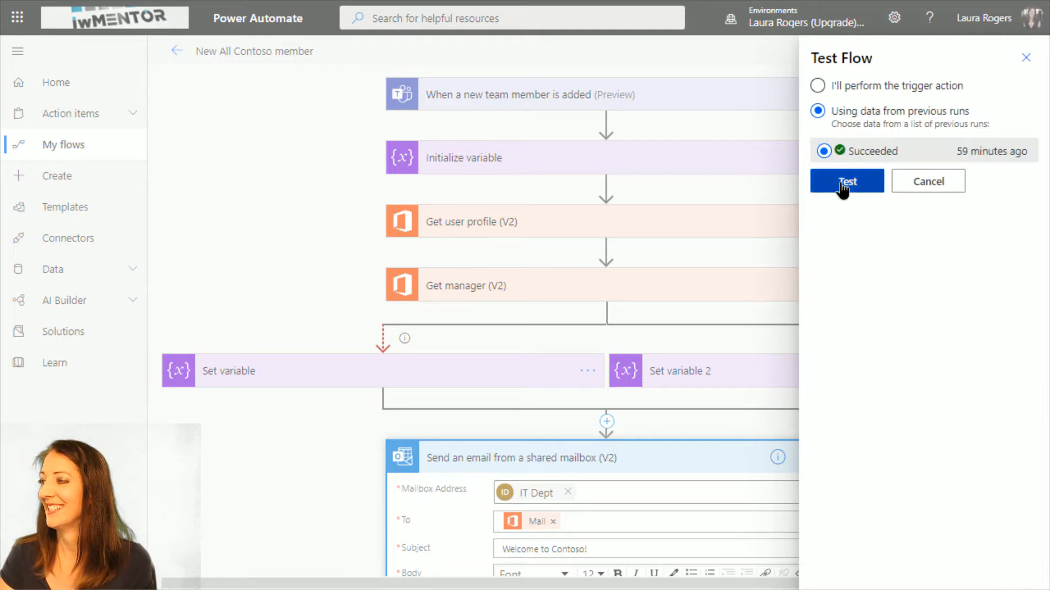
{"action": "left_click", "coordinate": [847, 181]}
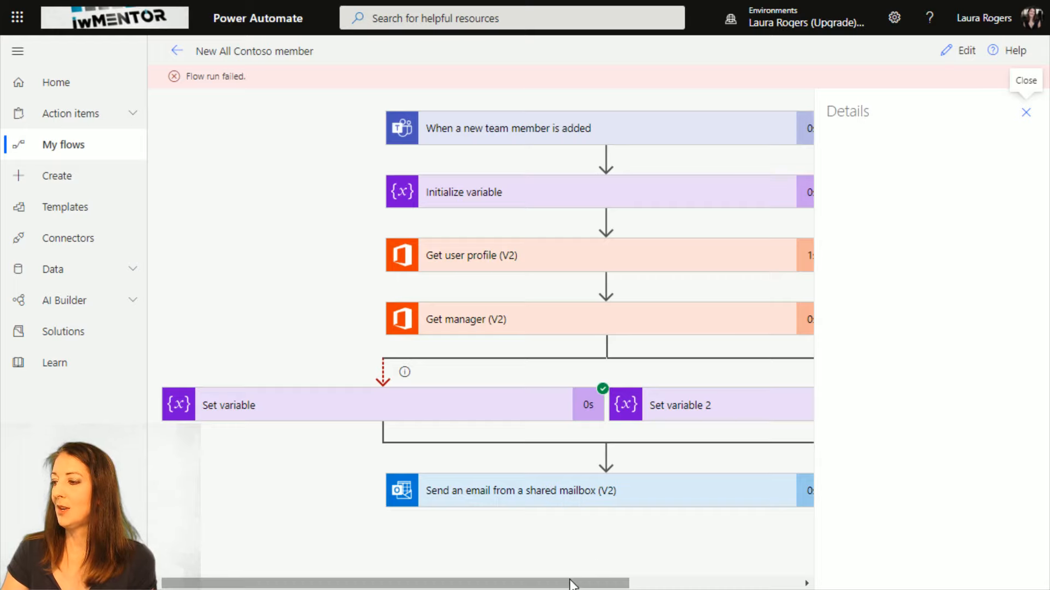
{"action": "left_click_drag", "start_coordinate": [571, 584], "coordinate": [677, 584]}
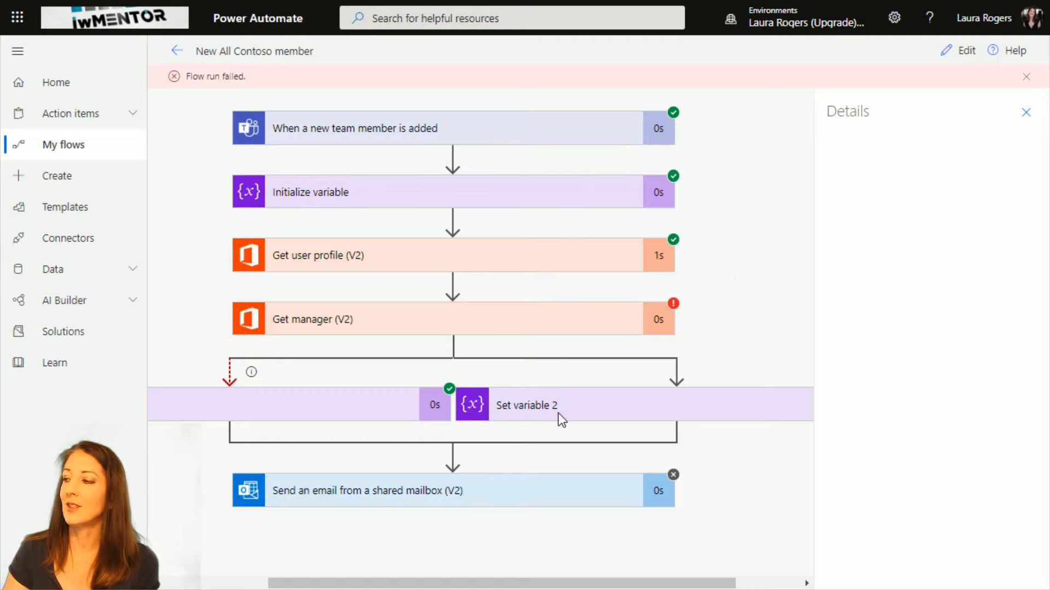
- Reopen the flow for editing and configure the shared mailbox email to also run after Set variable is skipped
{"action": "left_click", "coordinate": [967, 50]}
{"action": "scroll", "coordinate": [921, 395], "scroll_direction": "down", "scroll_amount": 5}
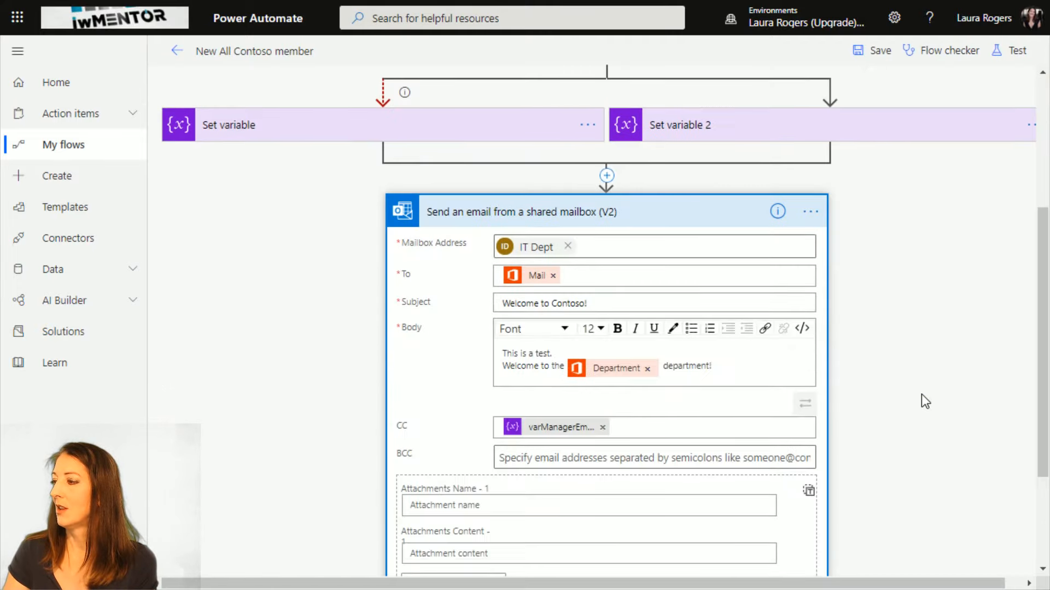
{"action": "scroll", "coordinate": [921, 396], "scroll_direction": "up", "scroll_amount": 3}
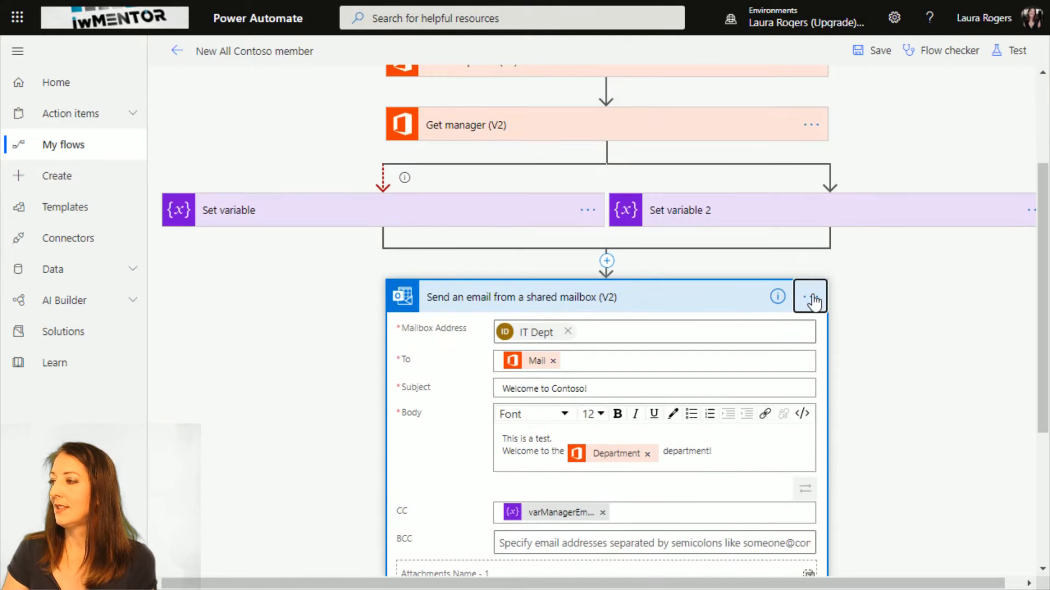
{"action": "left_click", "coordinate": [811, 296]}
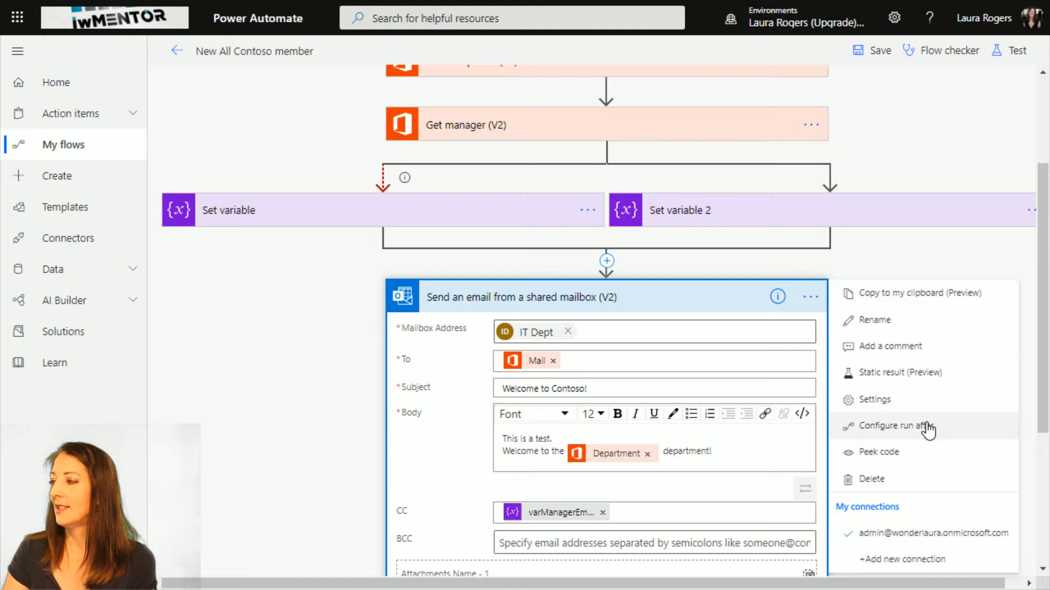
{"action": "left_click", "coordinate": [902, 426]}
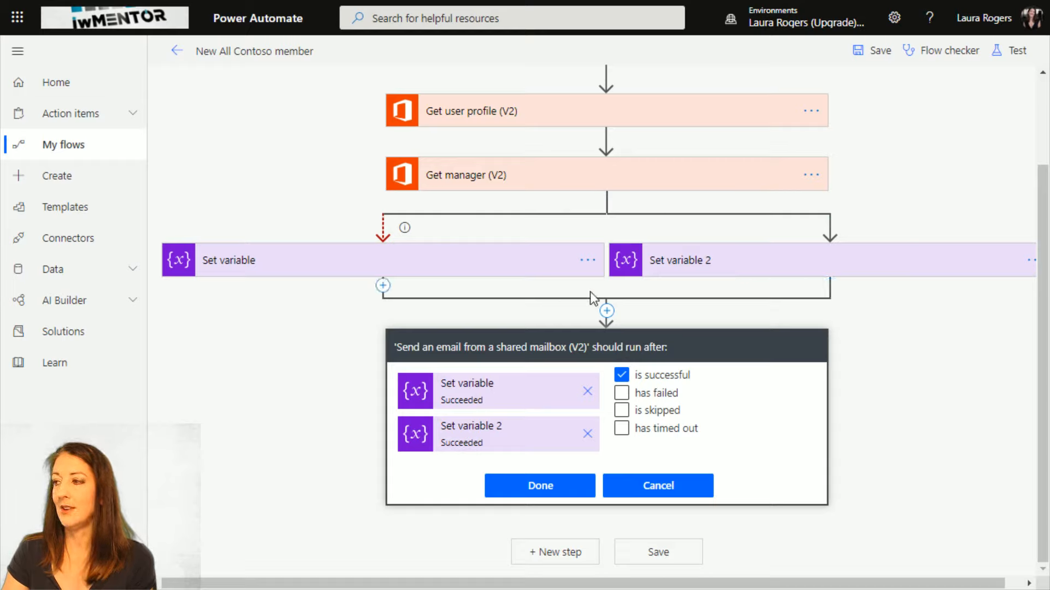
{"action": "left_click", "coordinate": [621, 410]}
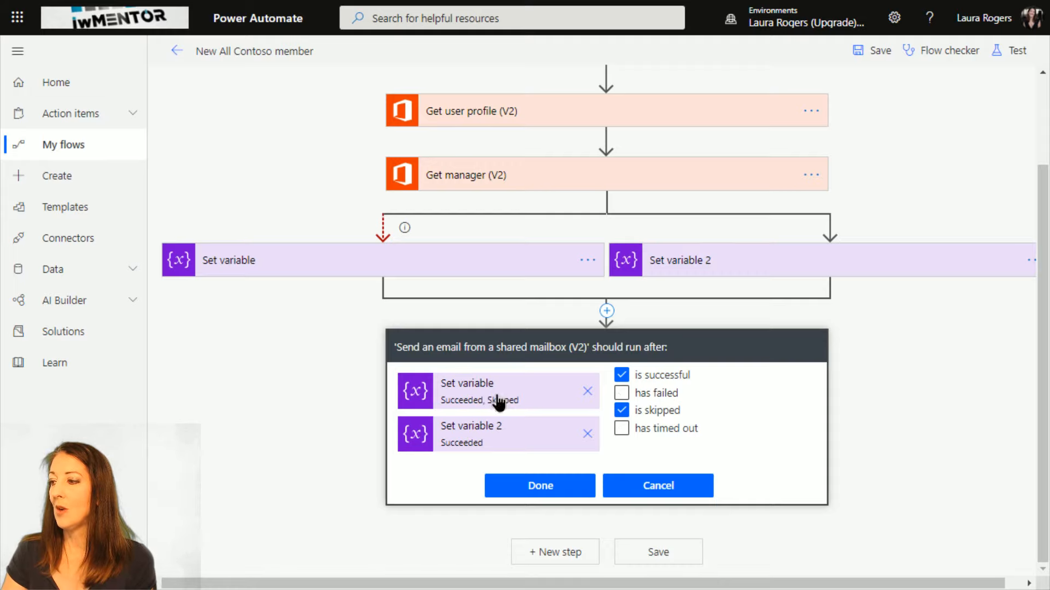
{"action": "left_click", "coordinate": [561, 491]}
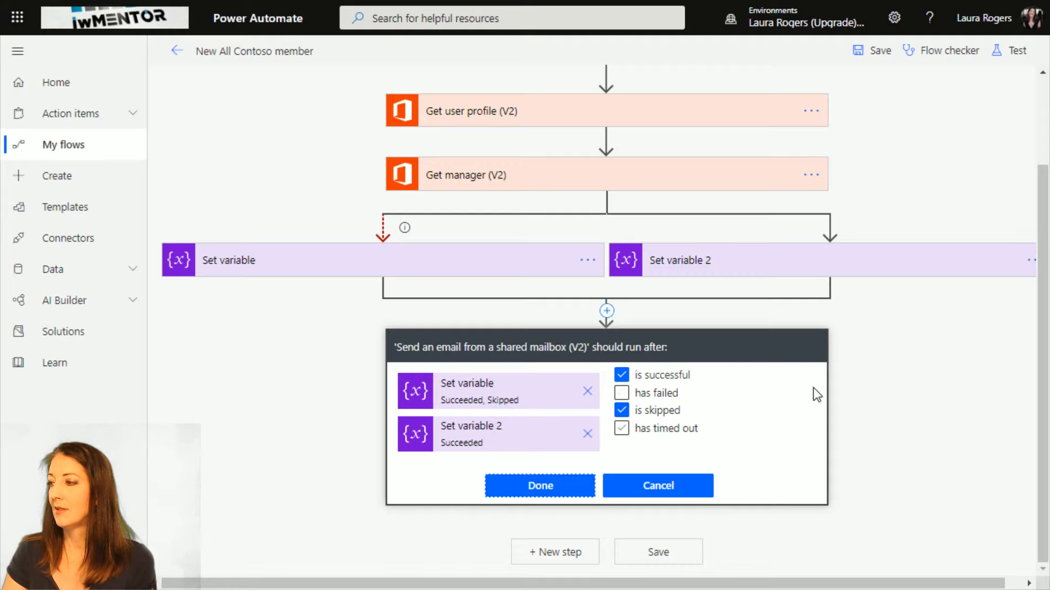
- Configure the shared mailbox email to also run after Set variable 2 is skipped
{"action": "left_click", "coordinate": [811, 346]}
{"action": "left_click", "coordinate": [886, 440]}
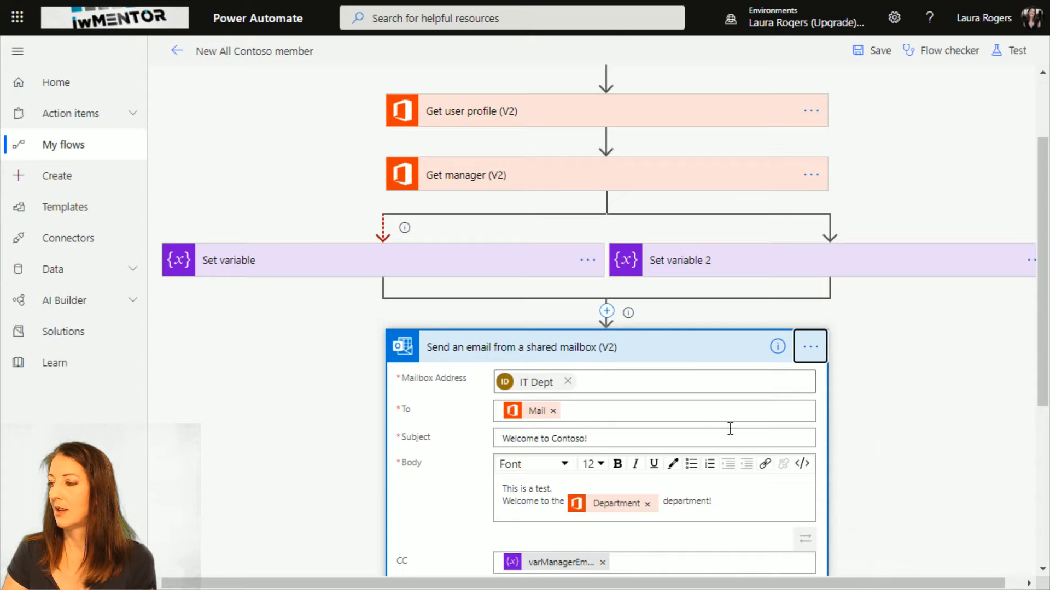
{"action": "left_click", "coordinate": [485, 447]}
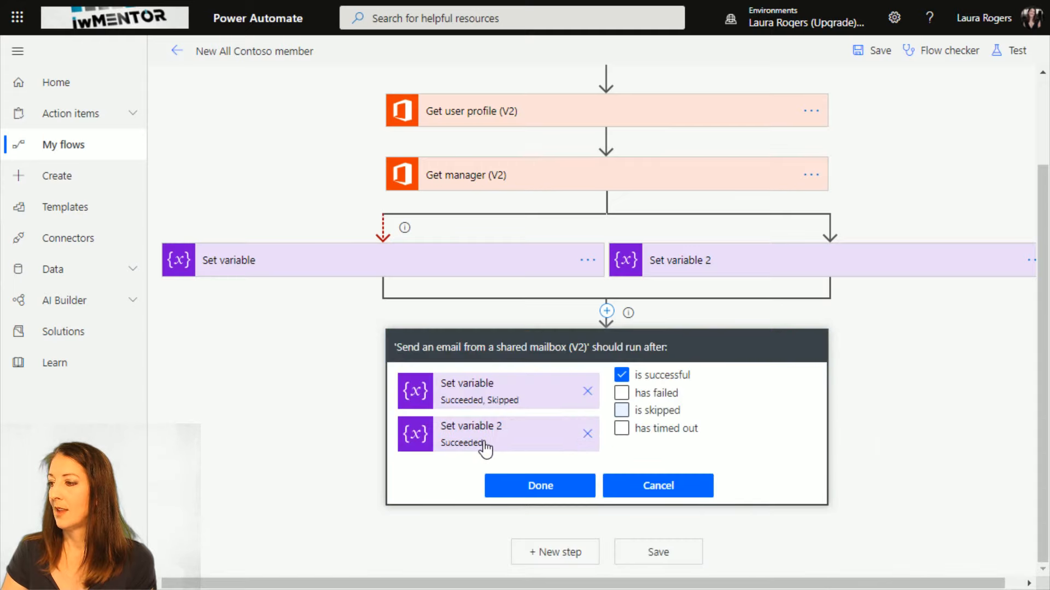
{"action": "left_click", "coordinate": [621, 410]}
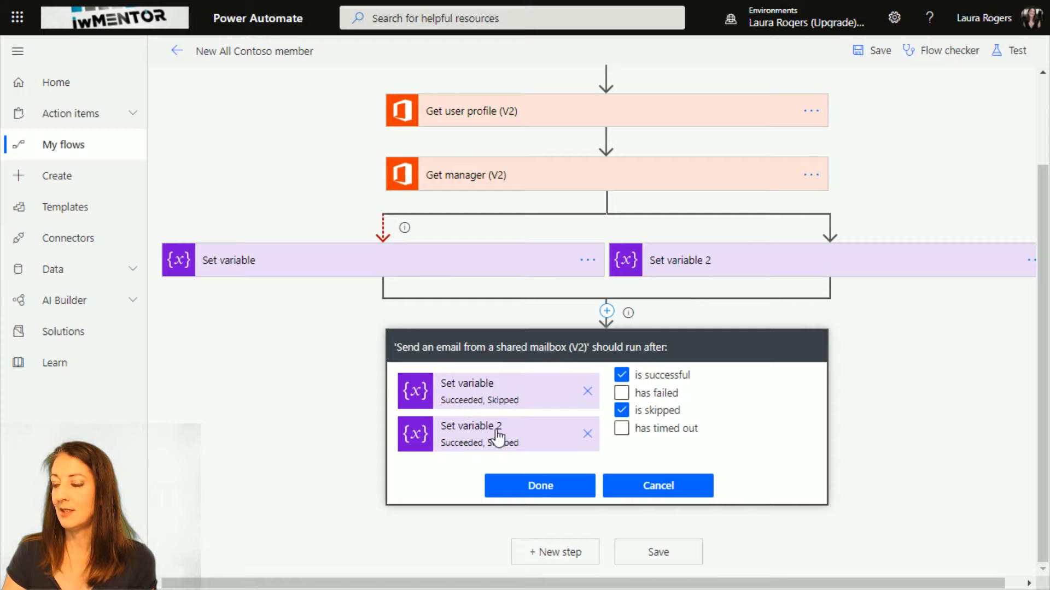
{"action": "left_click", "coordinate": [540, 500]}
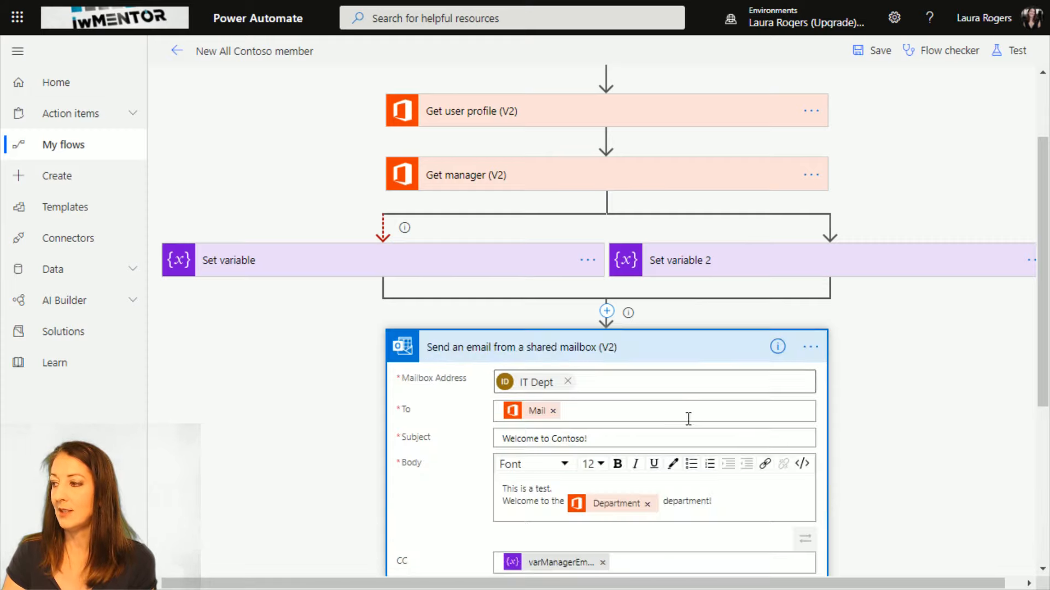
- Save the changed run-after settings and retest the flow with data from the previous succeeded run
{"action": "left_click", "coordinate": [872, 50]}
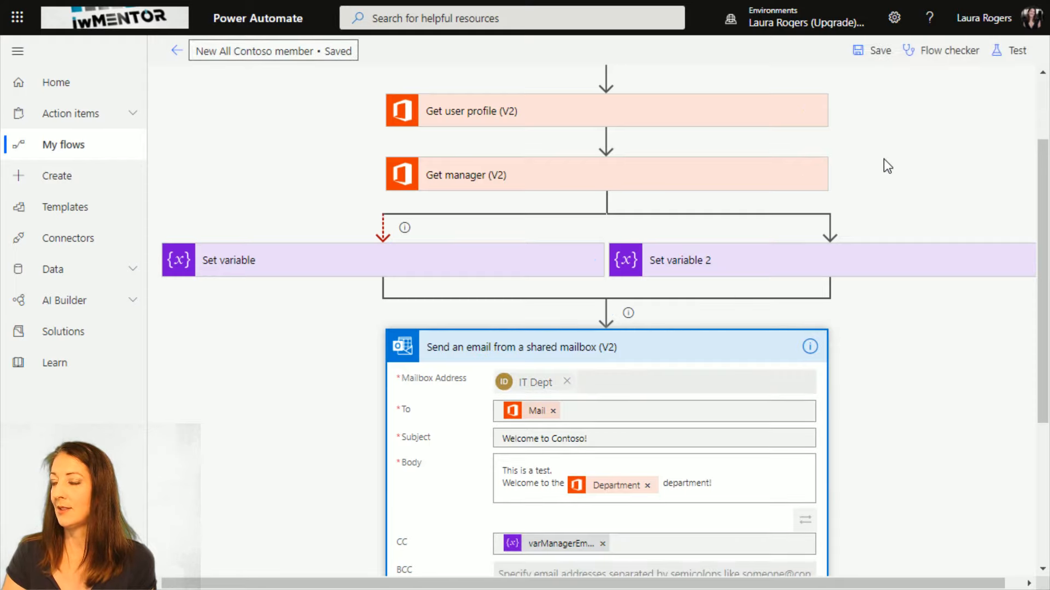
{"action": "left_click", "coordinate": [996, 52]}
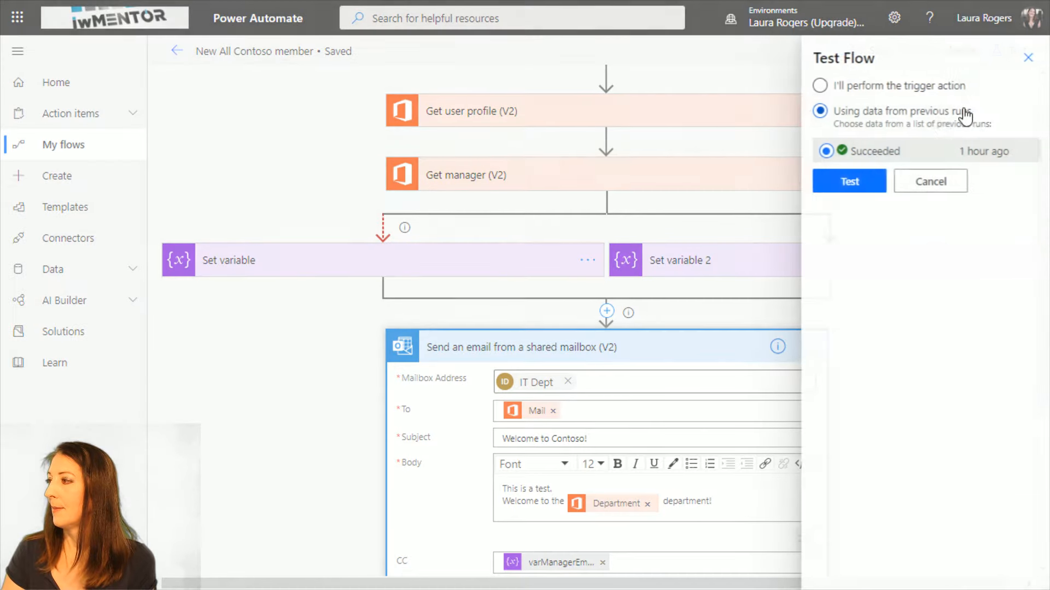
{"action": "left_click", "coordinate": [823, 151]}
{"action": "left_click", "coordinate": [845, 213]}
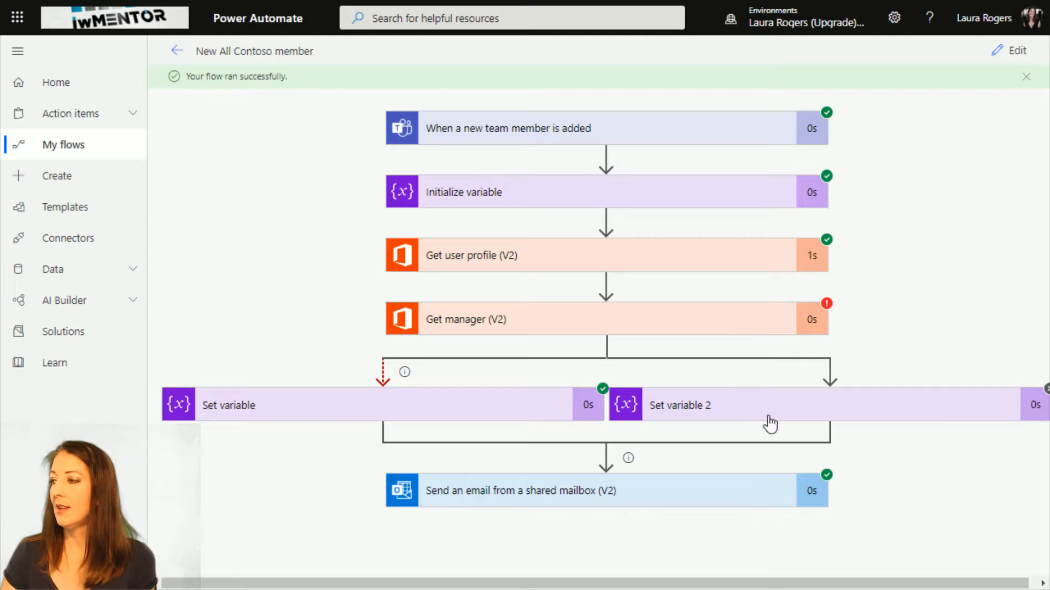
- Examine the inputs and outputs of the shared mailbox email action in the test run
{"action": "left_click", "coordinate": [687, 503]}
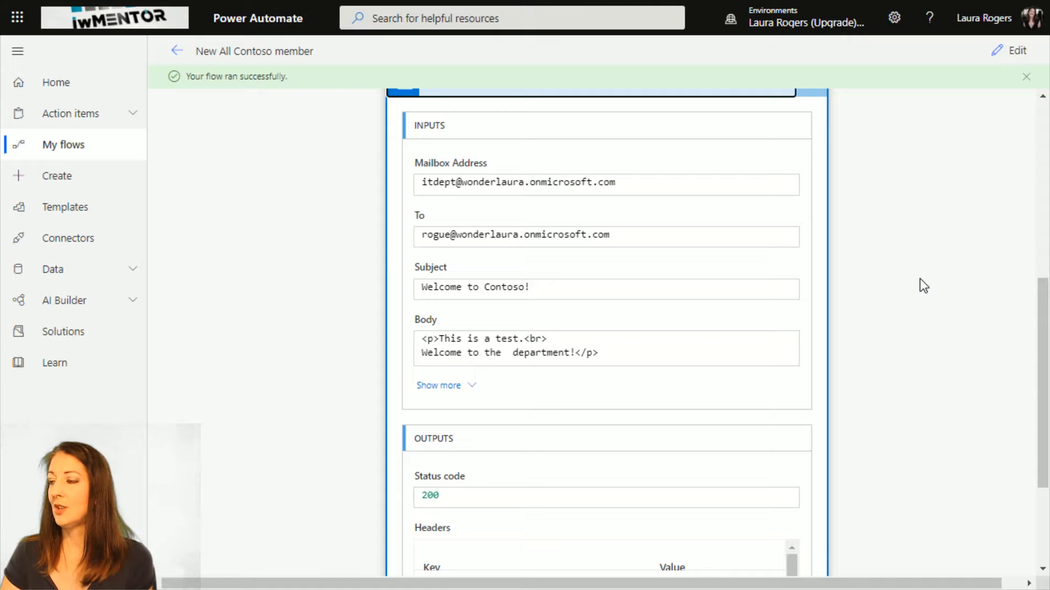
{"action": "scroll", "coordinate": [625, 293], "scroll_direction": "down", "scroll_amount": 3}
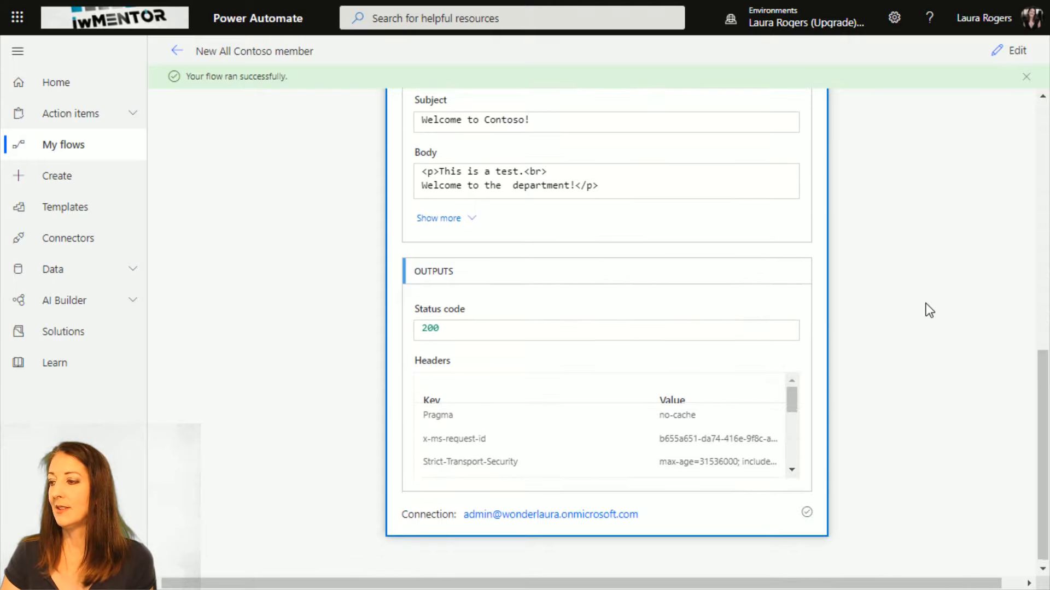
{"action": "scroll", "coordinate": [803, 348], "scroll_direction": "up", "scroll_amount": 9}
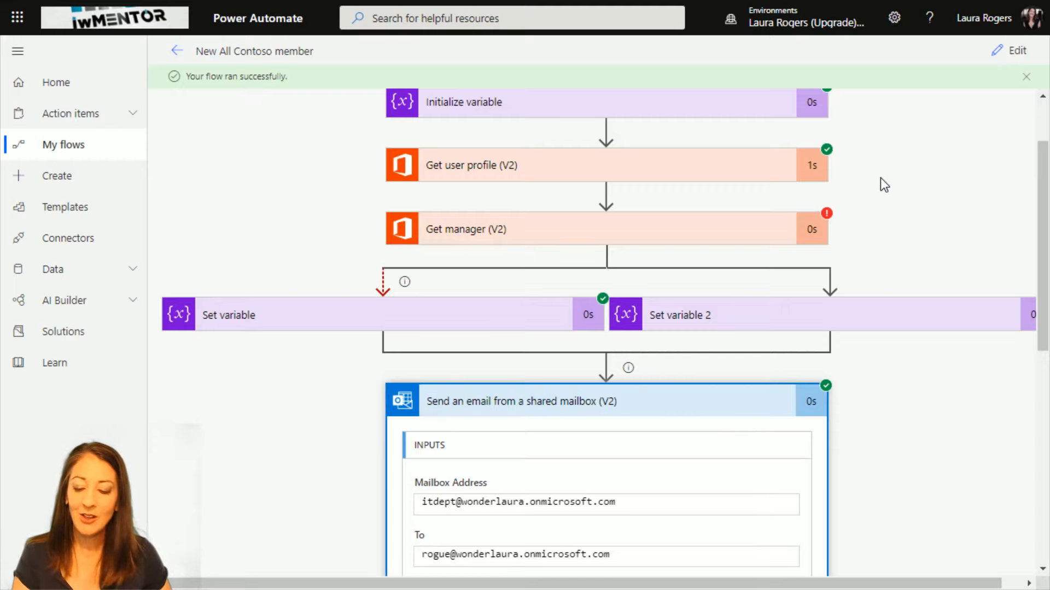
- Return to the My flows list and open the flow "When a new channel message is added -> Post a choice of options" for editing
{"action": "key", "text": "F11"}
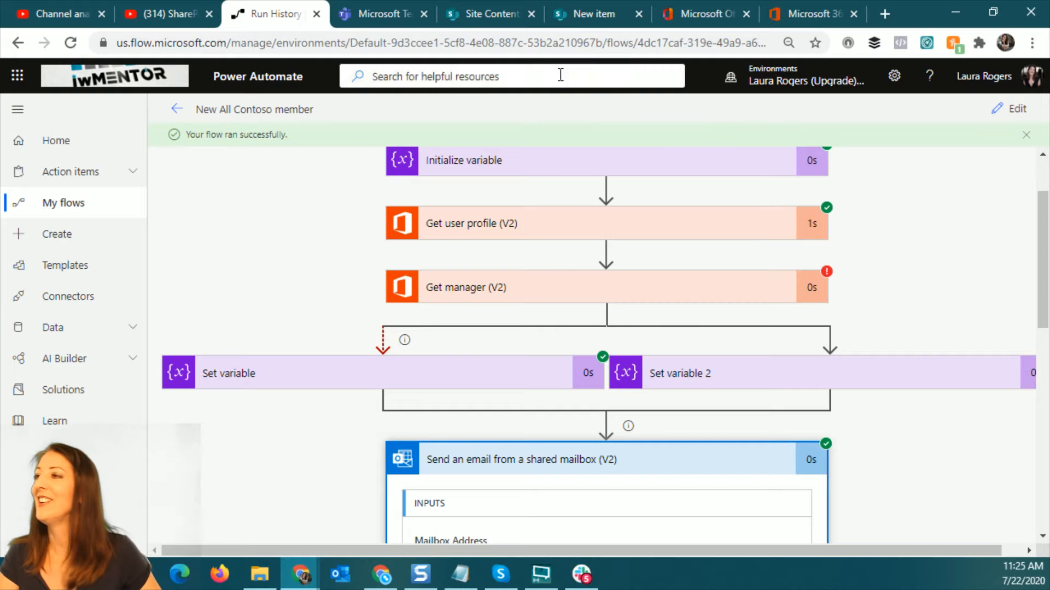
{"action": "left_click", "coordinate": [383, 15]}
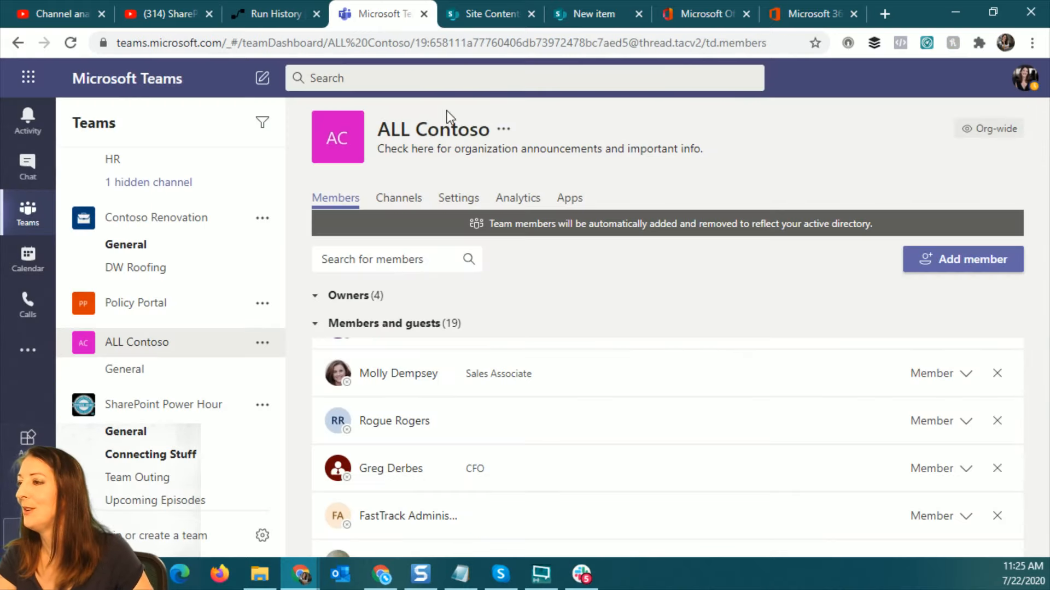
{"action": "left_click", "coordinate": [257, 14]}
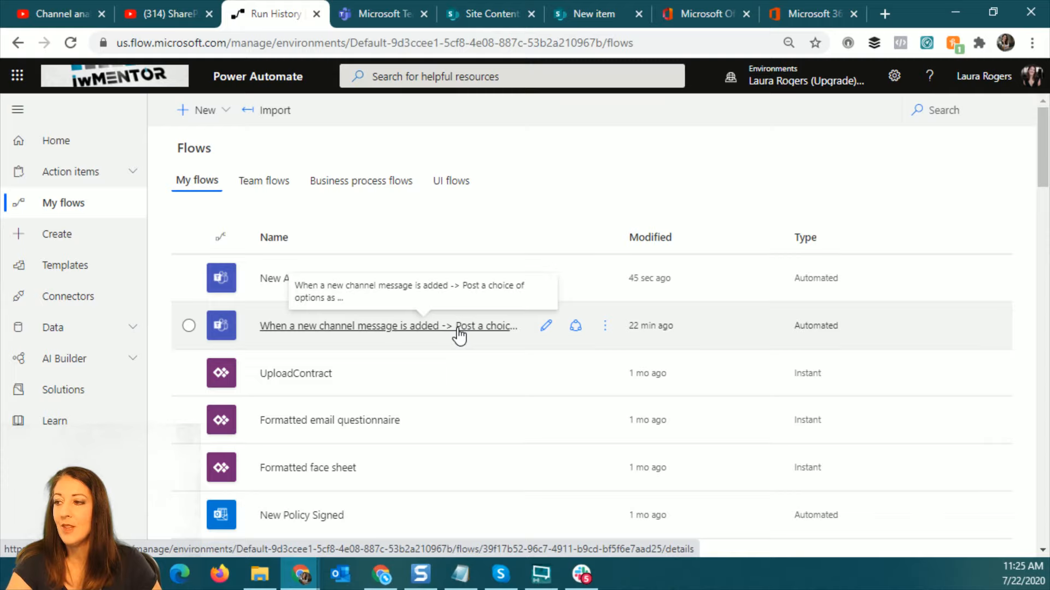
{"action": "left_click", "coordinate": [546, 327]}
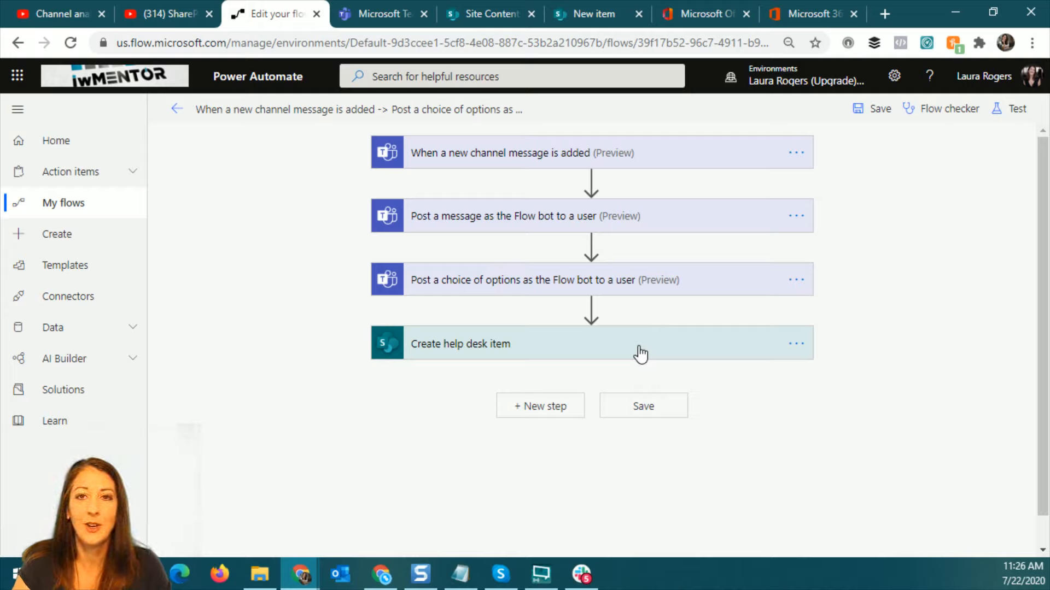
- Expand the Create help desk item, choice of options and Flow bot message actions and review their settings
{"action": "left_click", "coordinate": [481, 350]}
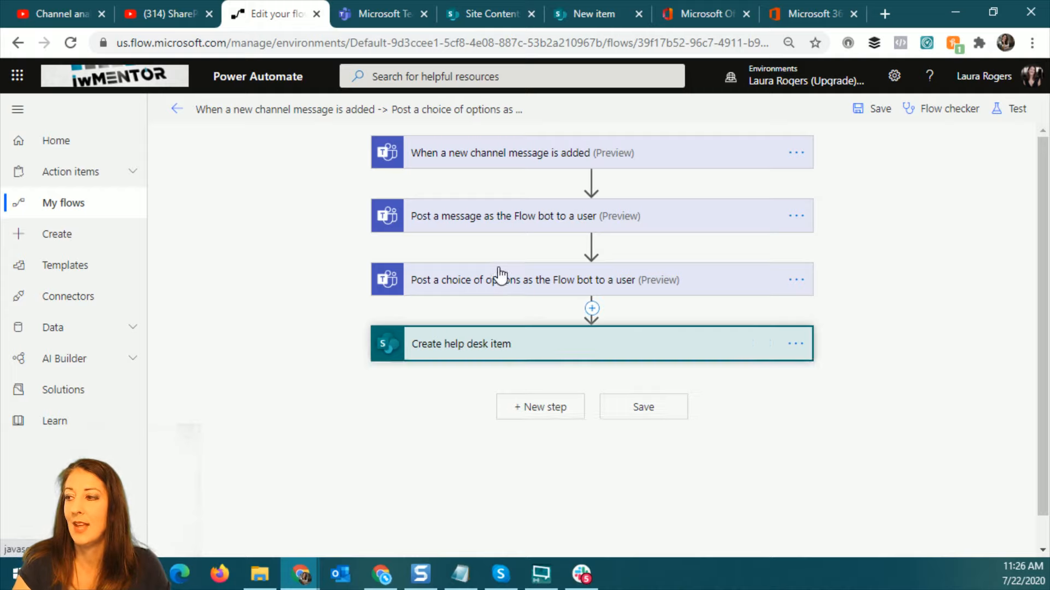
{"action": "left_click", "coordinate": [494, 284]}
{"action": "left_click", "coordinate": [663, 218]}
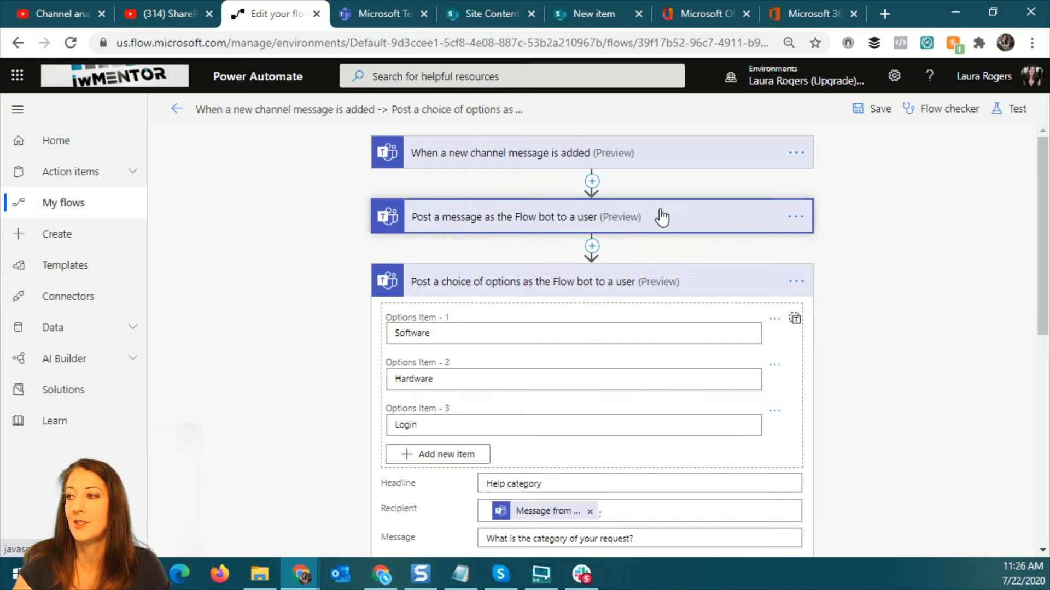
{"action": "scroll", "coordinate": [857, 237], "scroll_direction": "down", "scroll_amount": 4}
{"action": "scroll", "coordinate": [858, 237], "scroll_direction": "down", "scroll_amount": 3}
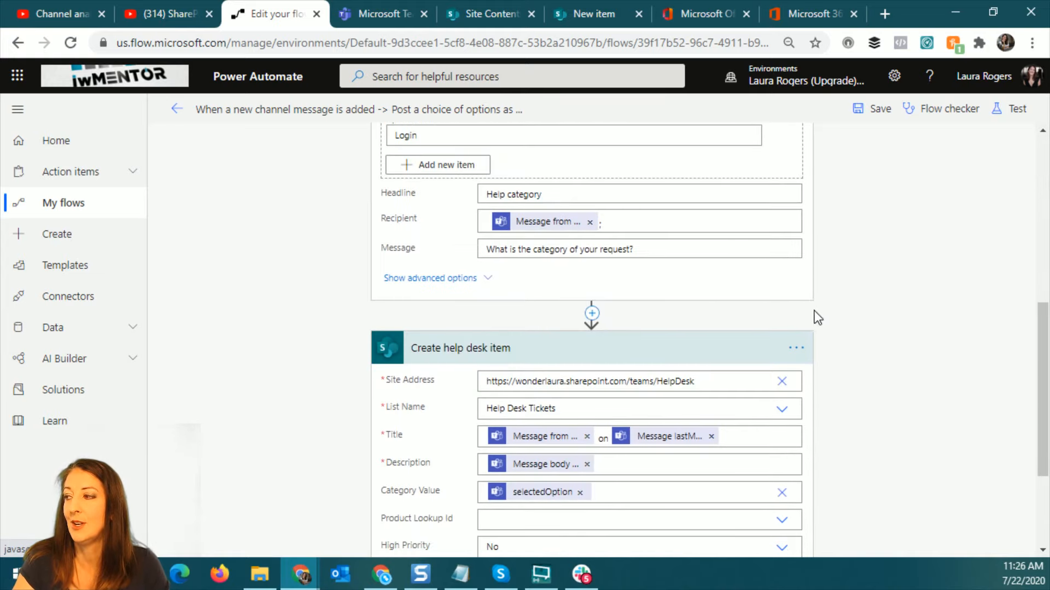
{"action": "scroll", "coordinate": [815, 317], "scroll_direction": "down", "scroll_amount": 3}
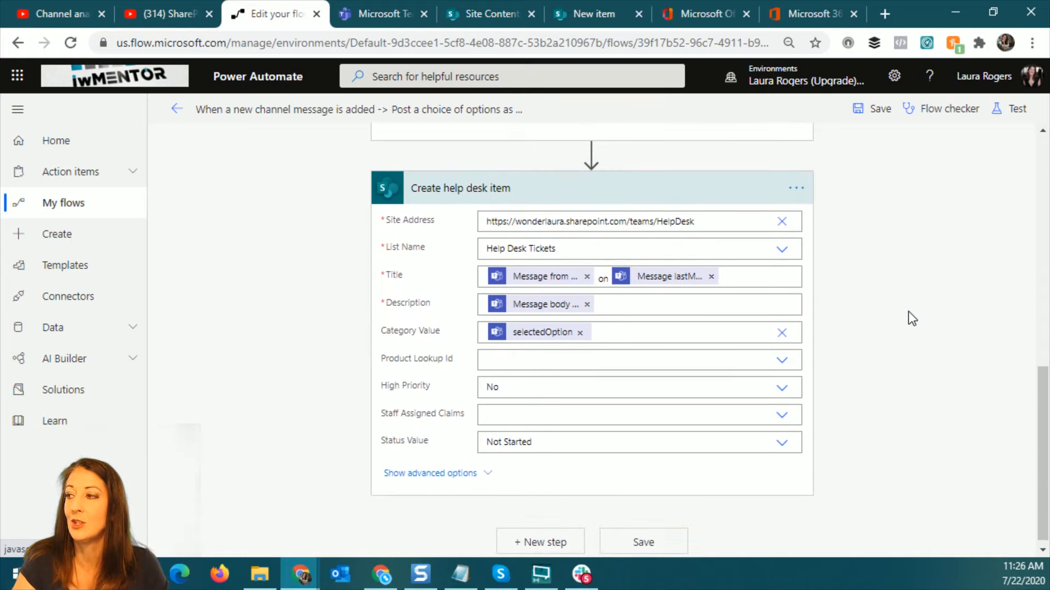
{"action": "scroll", "coordinate": [908, 311], "scroll_direction": "up", "scroll_amount": 10}
{"action": "scroll", "coordinate": [907, 311], "scroll_direction": "down", "scroll_amount": 4}
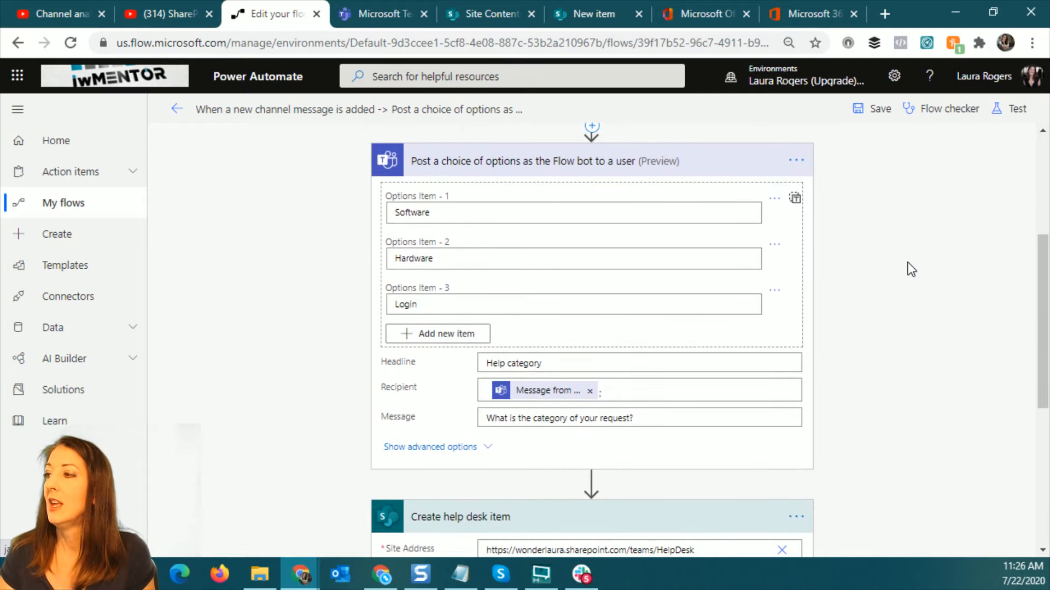
{"action": "scroll", "coordinate": [909, 268], "scroll_direction": "up", "scroll_amount": 5}
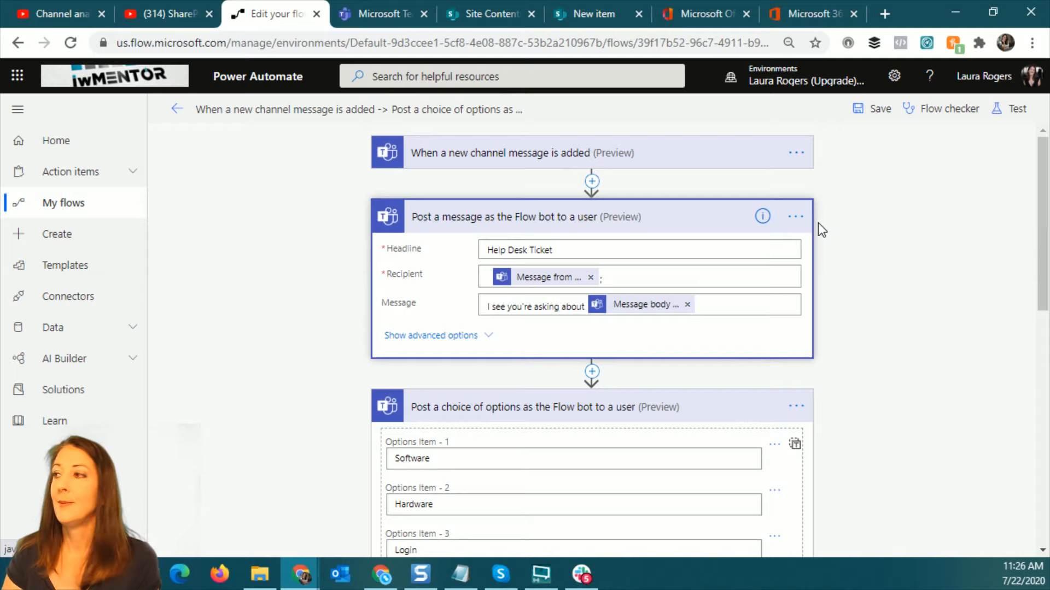
- Open the Help Desk site's home page in SharePoint, then switch to Microsoft Teams
{"action": "left_click", "coordinate": [592, 24]}
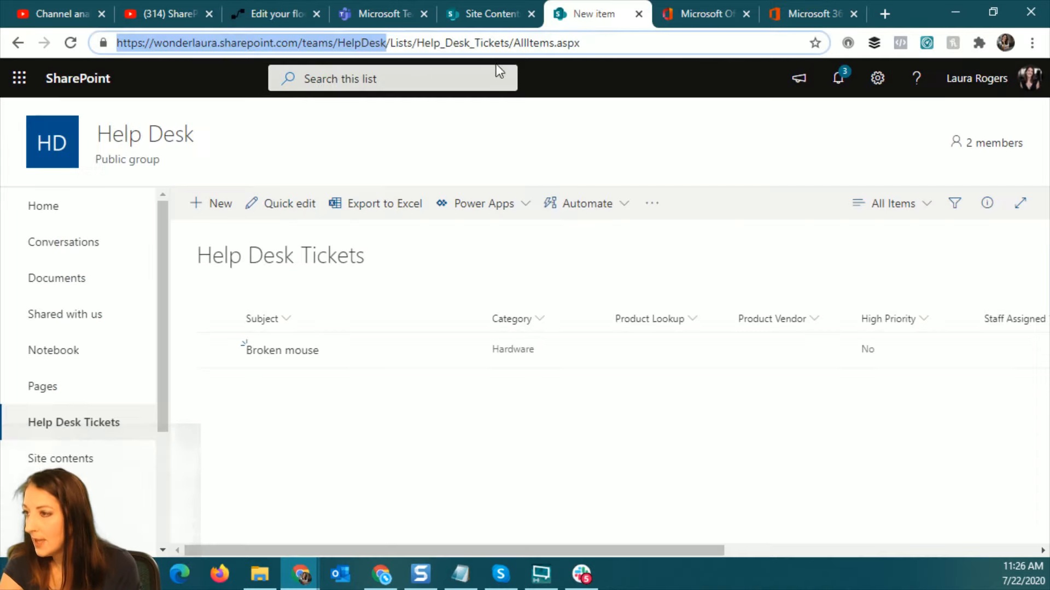
{"action": "left_click", "coordinate": [72, 216]}
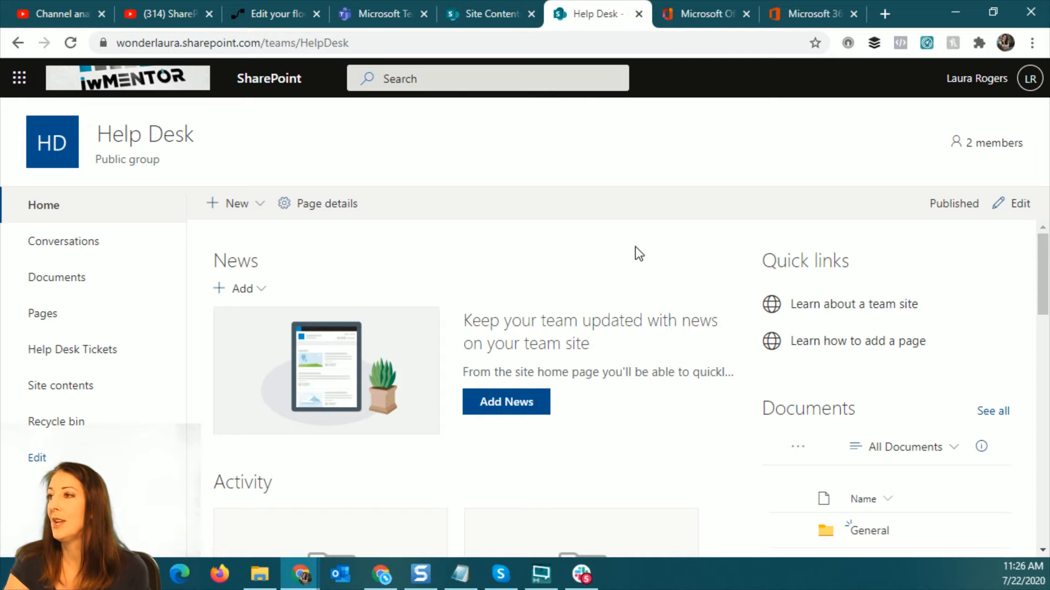
{"action": "left_click", "coordinate": [383, 18]}
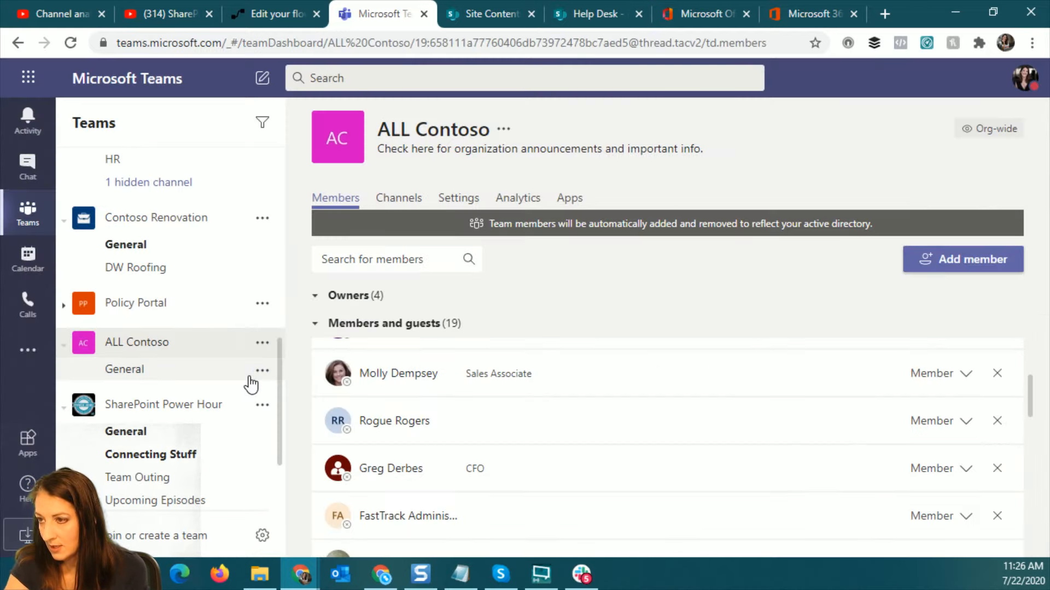
- Open the General channel of the Help Desk team in Teams
{"action": "scroll", "coordinate": [253, 380], "scroll_direction": "down", "scroll_amount": 3}
{"action": "left_click", "coordinate": [143, 491]}
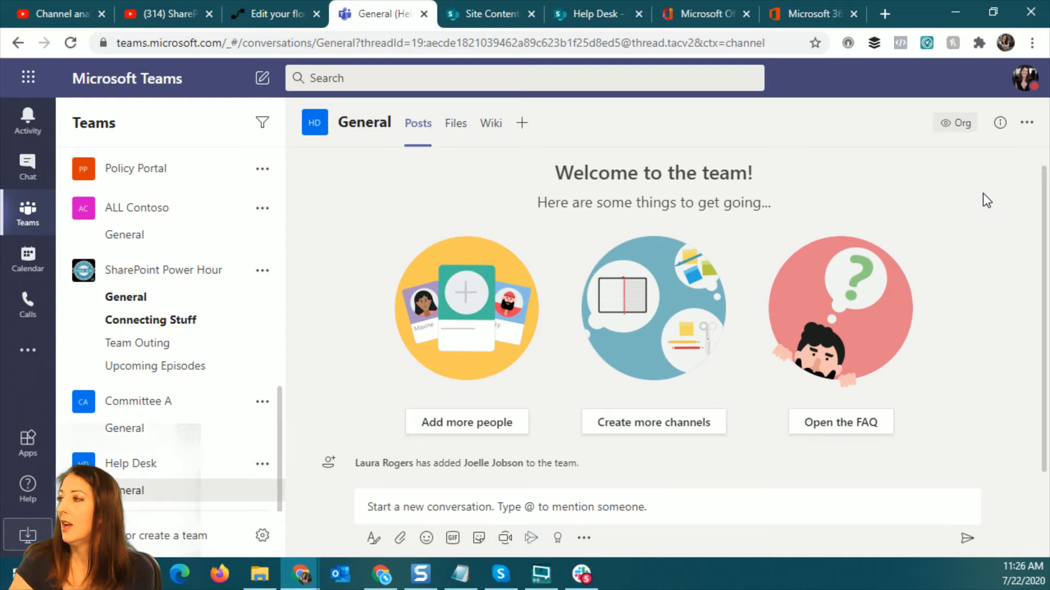
{"action": "mouse_move", "coordinate": [960, 121]}
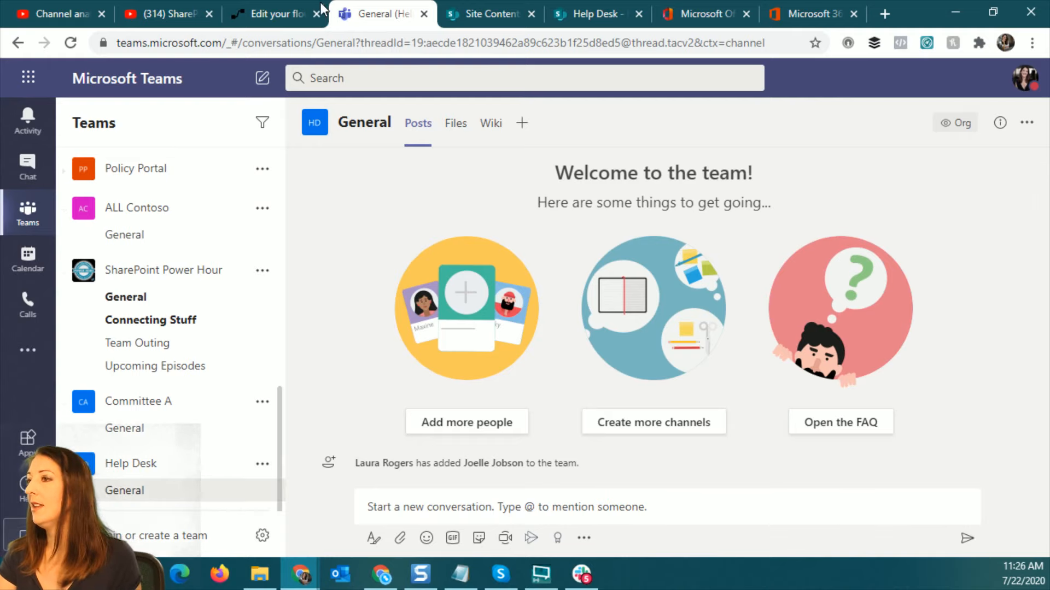
- Switch to the flow in Power Automate and expand the new channel message trigger to compare its team and channel with Teams
{"action": "left_click", "coordinate": [276, 12]}
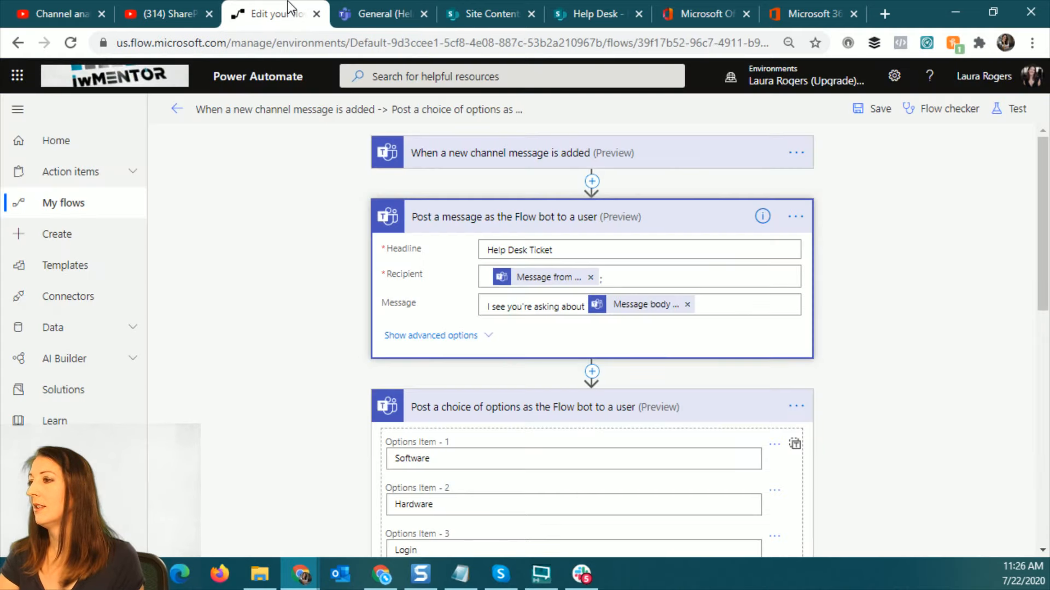
{"action": "left_click", "coordinate": [528, 154]}
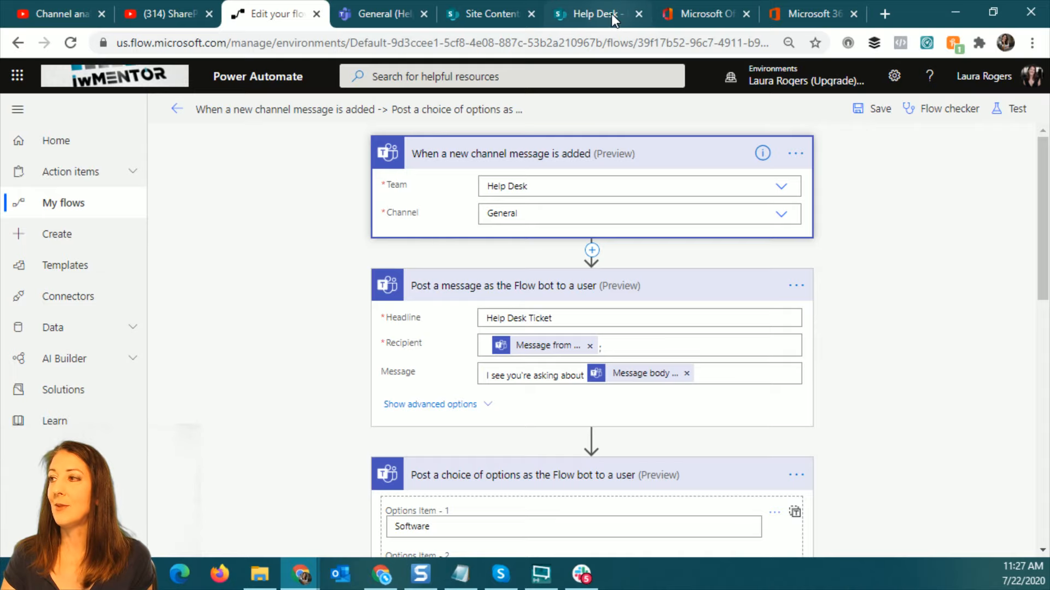
{"action": "left_click", "coordinate": [382, 15]}
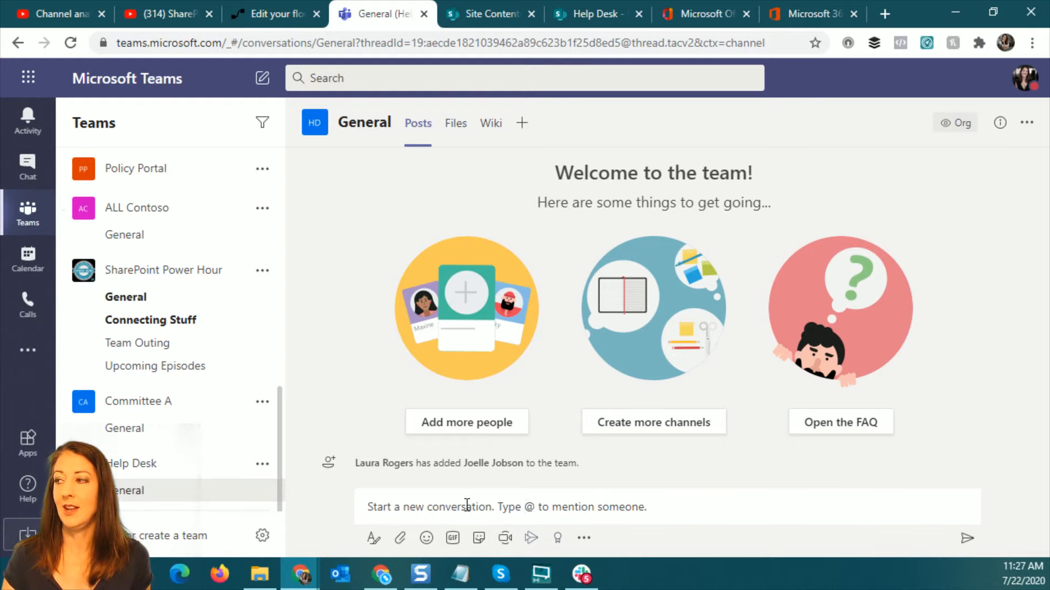
{"action": "left_click", "coordinate": [270, 12]}
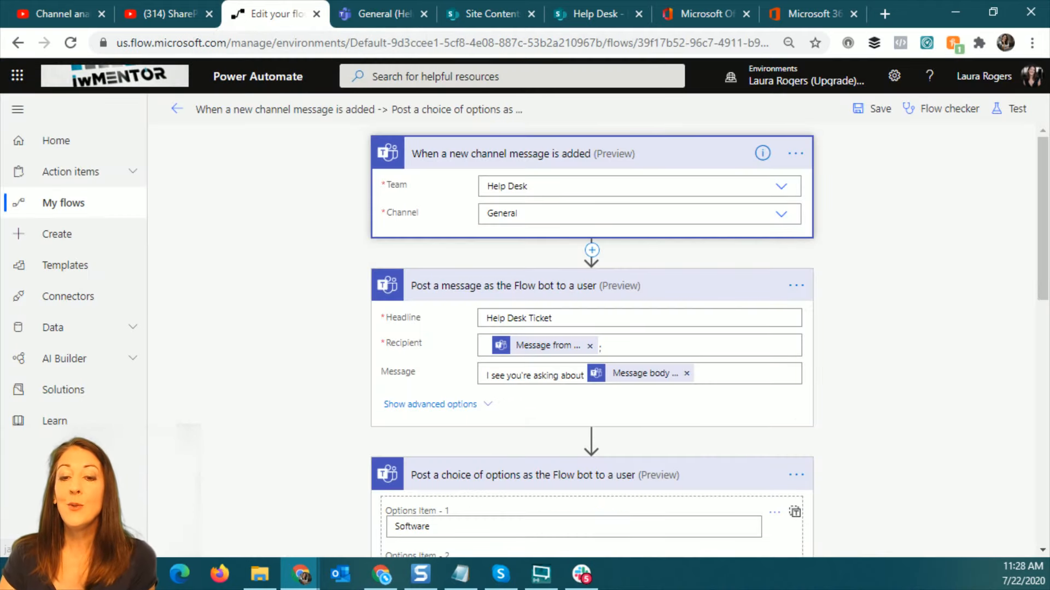
{"action": "key", "text": "alt+Tab"}
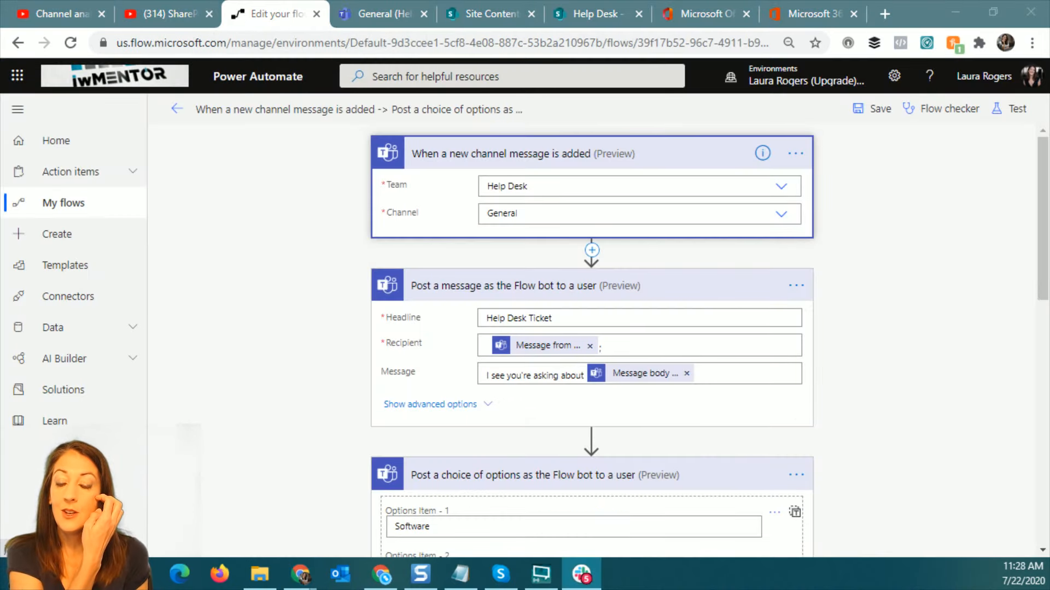
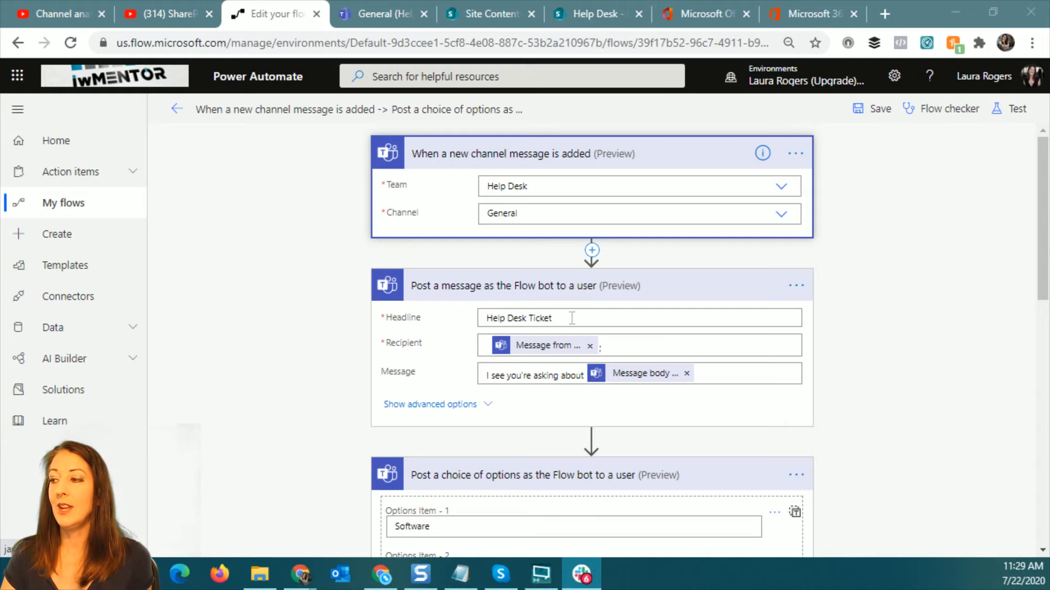
- Examine the trigger's dynamic content available for the Flow bot message action, along with its recipient and message tokens
{"action": "left_click", "coordinate": [491, 321]}
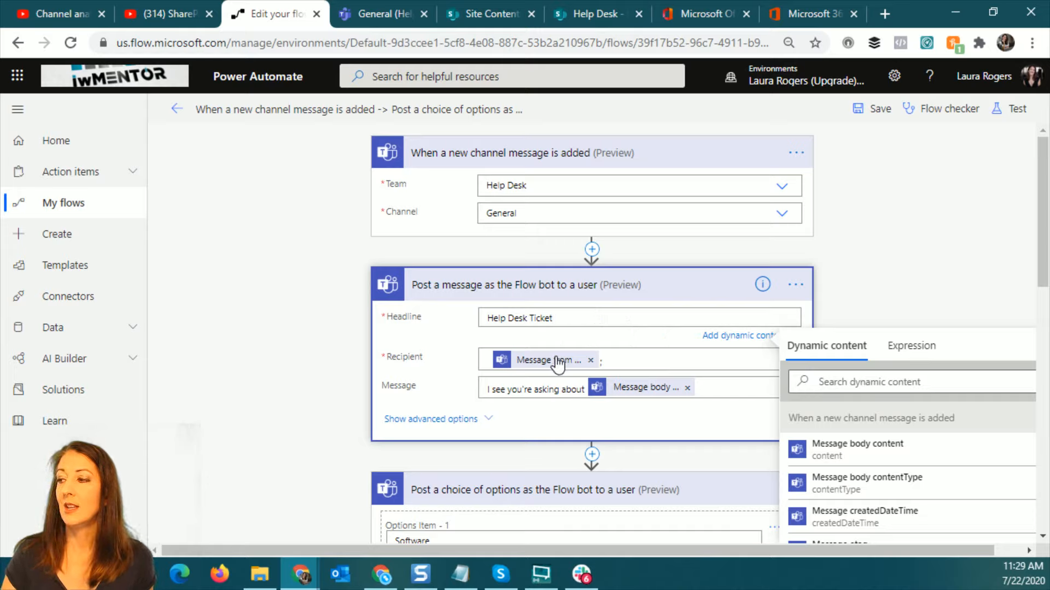
{"action": "scroll", "coordinate": [917, 445], "scroll_direction": "down", "scroll_amount": 3}
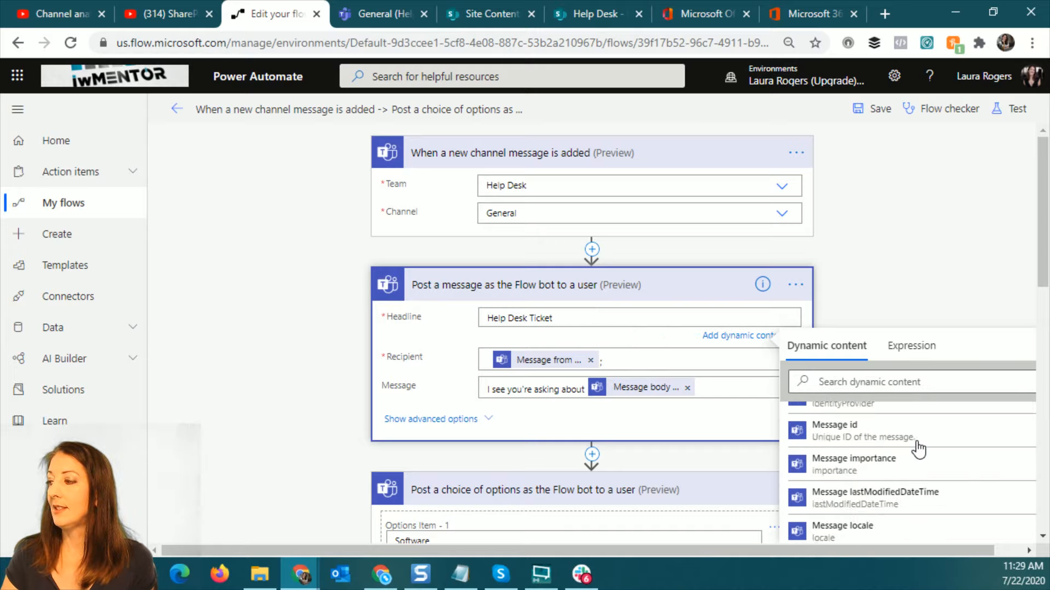
{"action": "scroll", "coordinate": [572, 280], "scroll_direction": "down", "scroll_amount": 2}
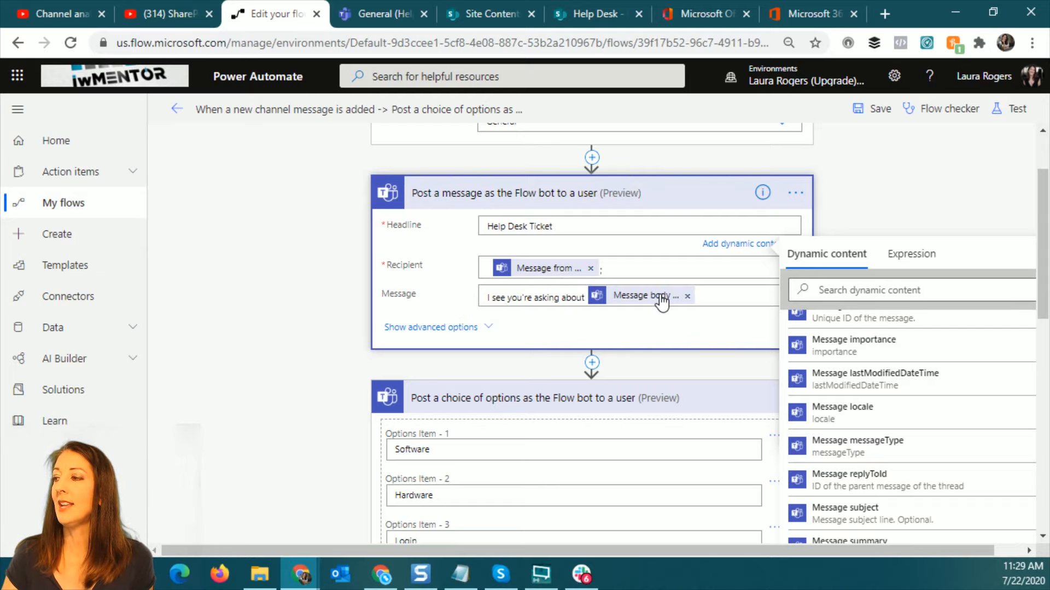
{"action": "scroll", "coordinate": [902, 394], "scroll_direction": "down", "scroll_amount": 10}
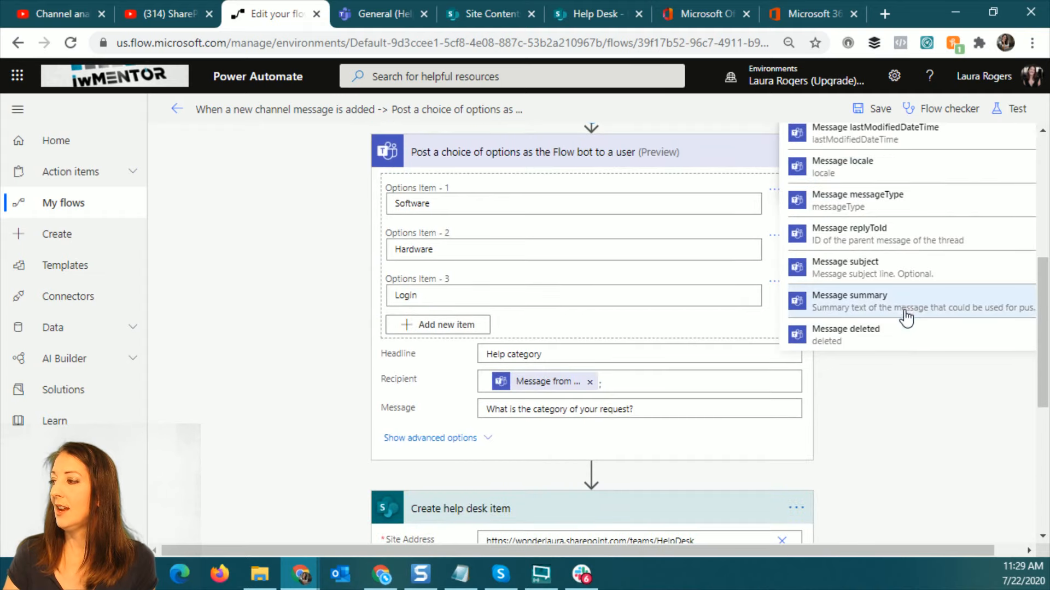
{"action": "scroll", "coordinate": [908, 307], "scroll_direction": "up", "scroll_amount": 10}
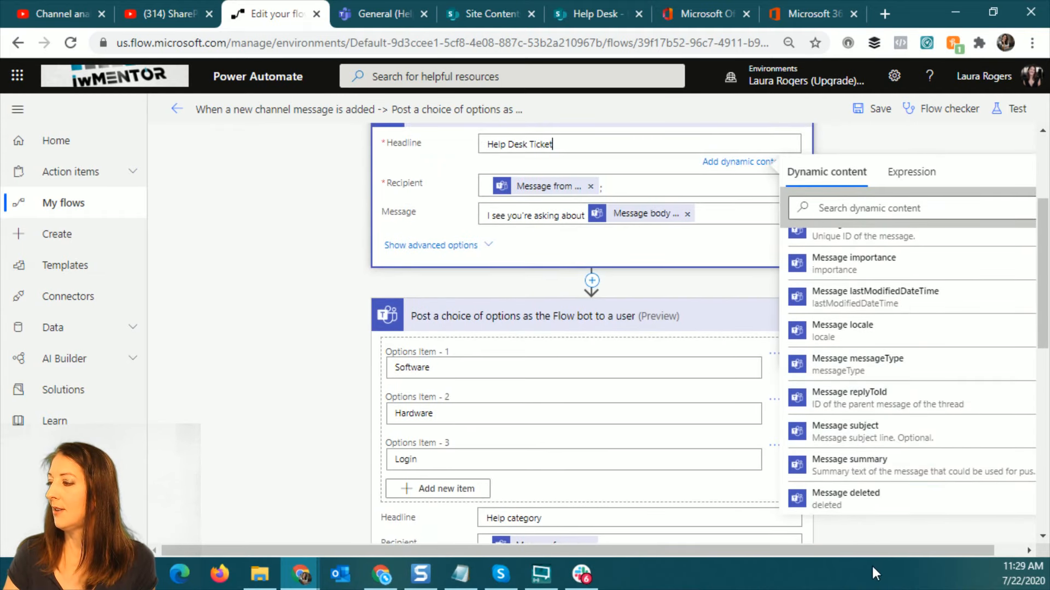
{"action": "left_click_drag", "start_coordinate": [873, 550], "coordinate": [899, 547]}
{"action": "left_click_drag", "start_coordinate": [1021, 419], "coordinate": [1019, 248]}
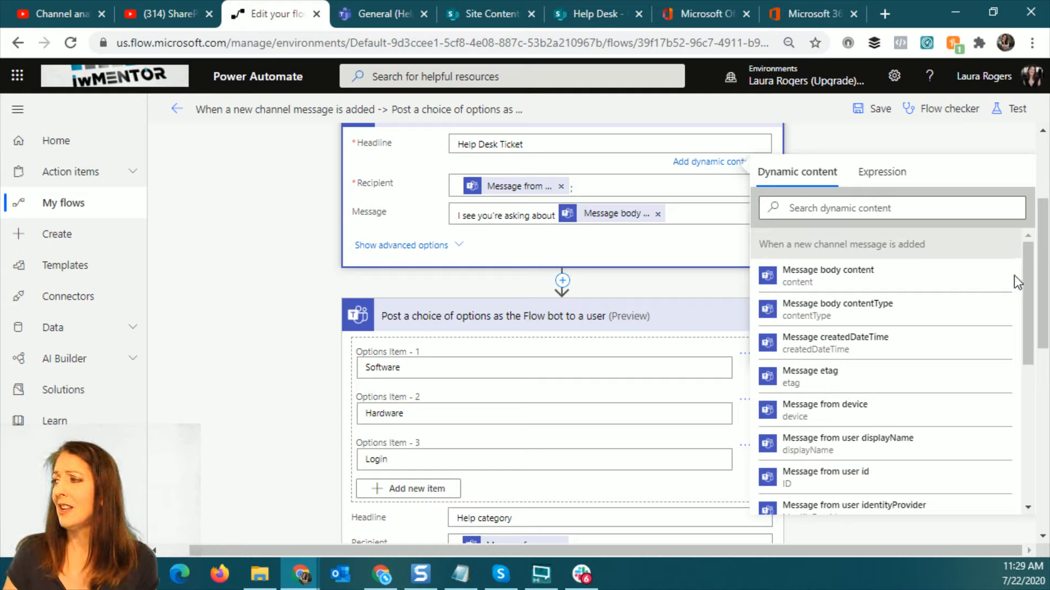
{"action": "left_click_drag", "start_coordinate": [1024, 271], "coordinate": [1029, 426]}
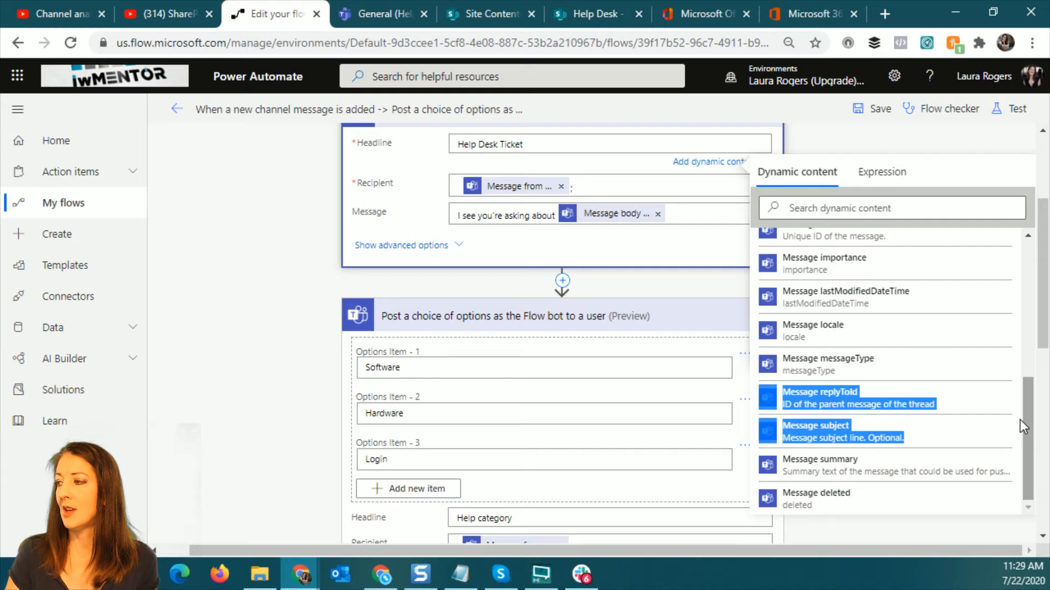
{"action": "left_click", "coordinate": [658, 238]}
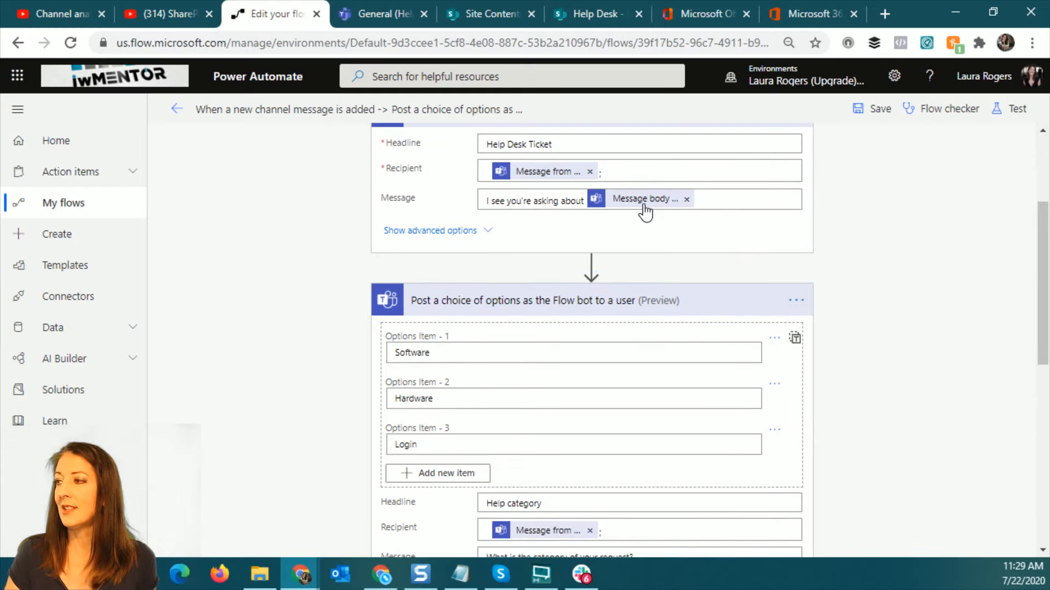
{"action": "mouse_move", "coordinate": [645, 212]}
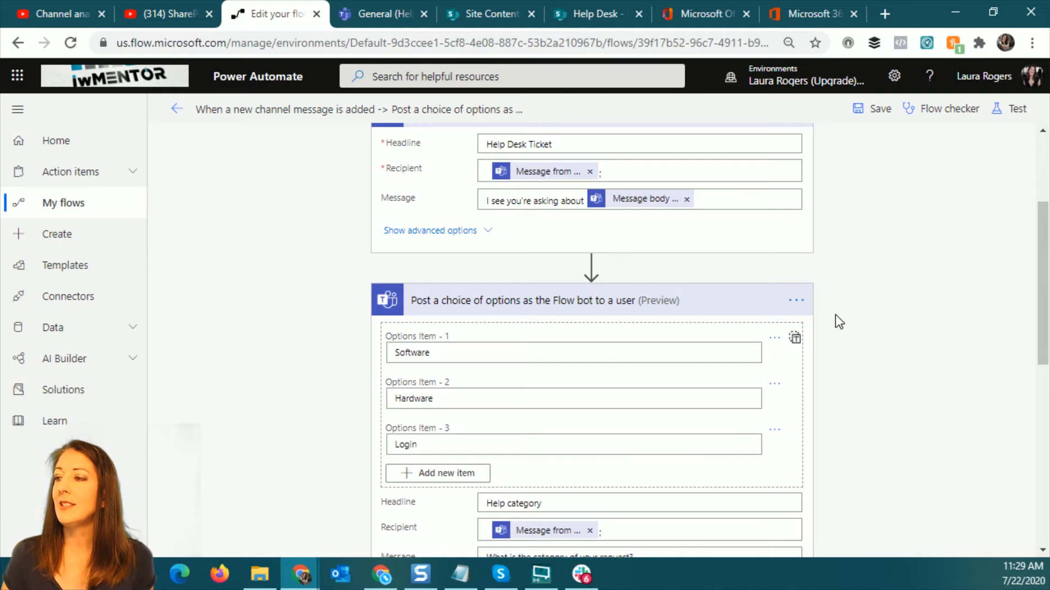
- Review the choice of options action, and compare it with the Category choices on a new Help Desk Tickets item in SharePoint
{"action": "scroll", "coordinate": [839, 322], "scroll_direction": "down", "scroll_amount": 2}
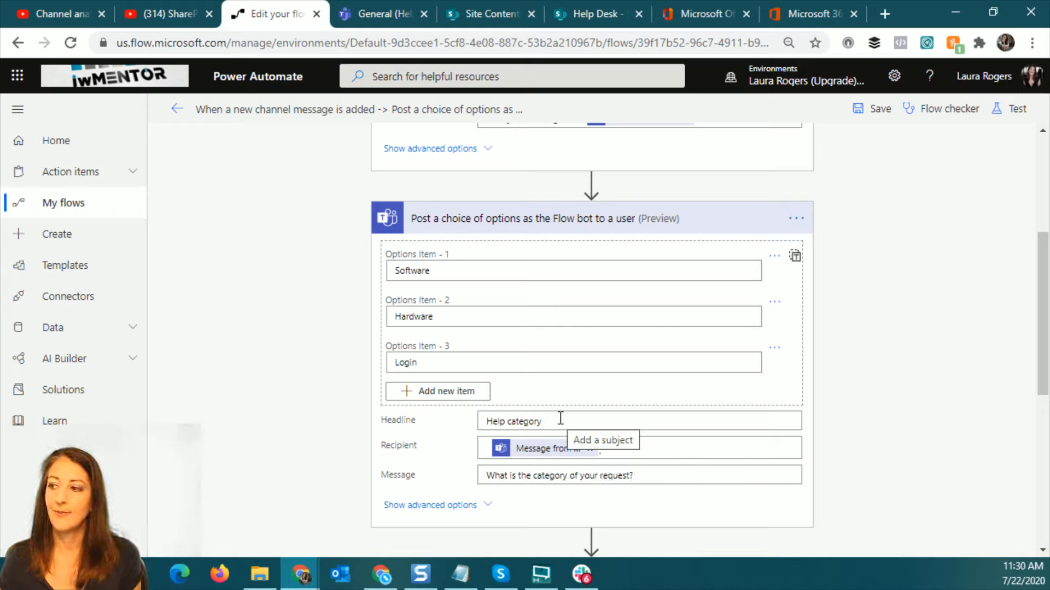
{"action": "left_click", "coordinate": [593, 5]}
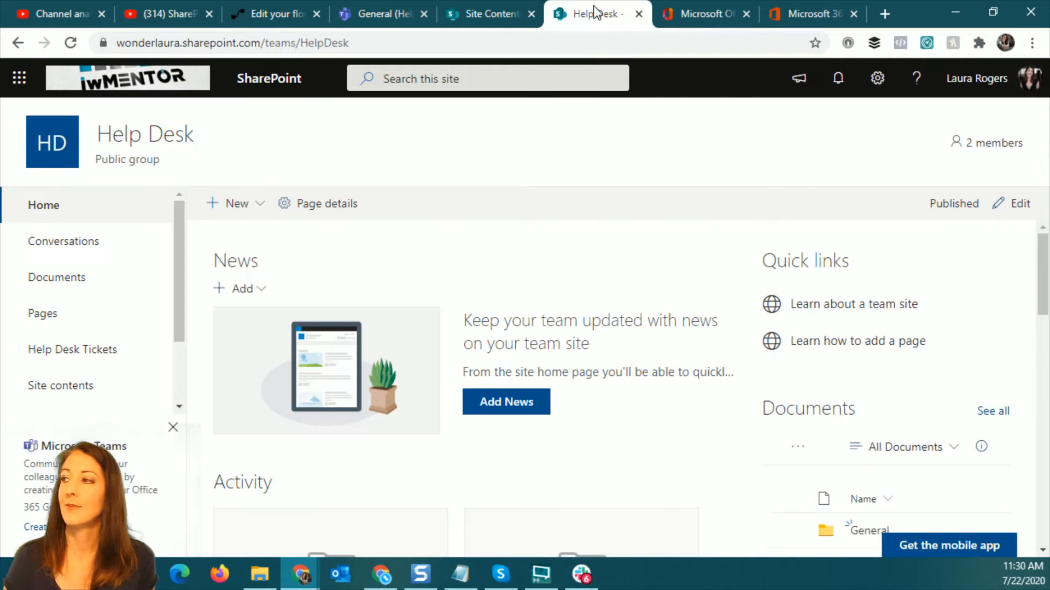
{"action": "left_click", "coordinate": [94, 352]}
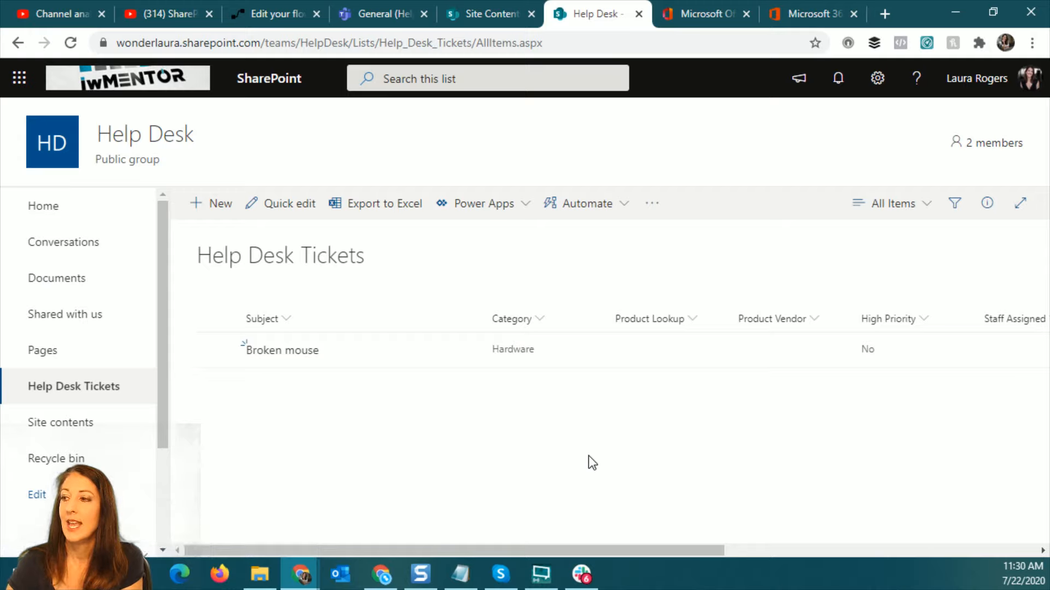
{"action": "left_click", "coordinate": [200, 202]}
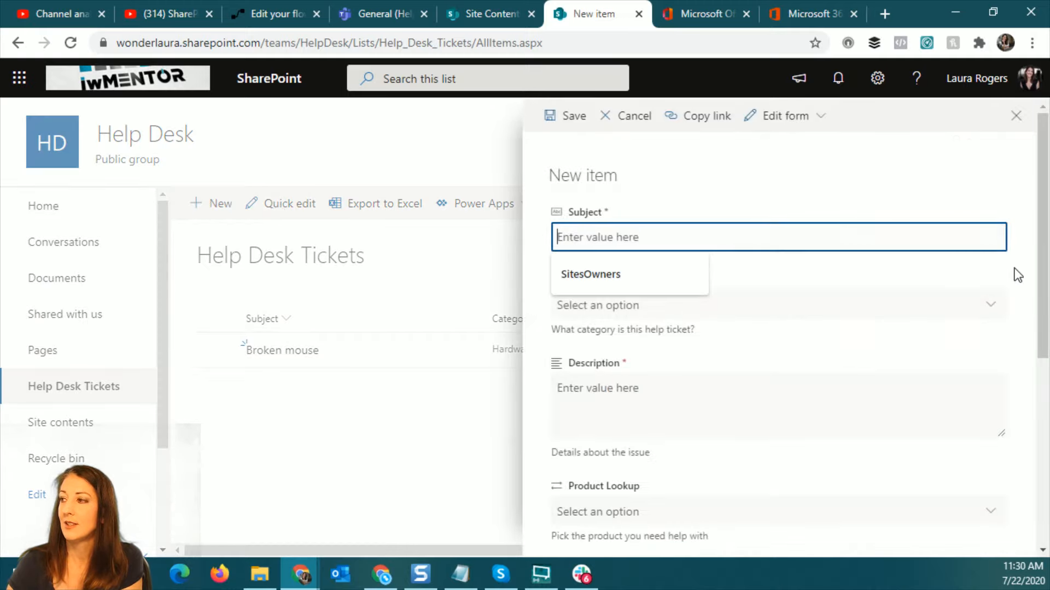
{"action": "left_click", "coordinate": [1036, 259]}
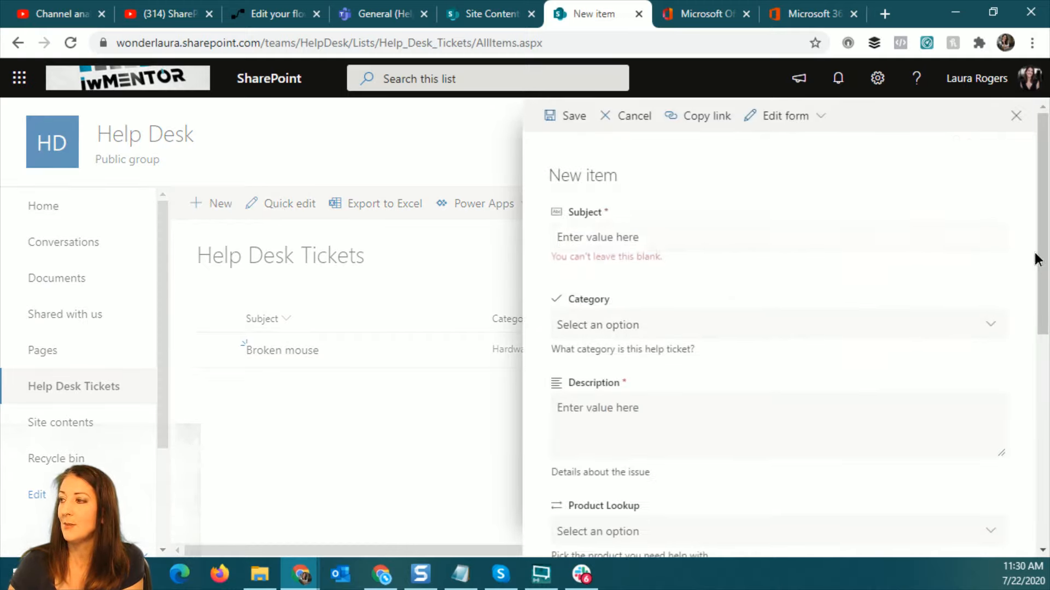
{"action": "left_click", "coordinate": [804, 324]}
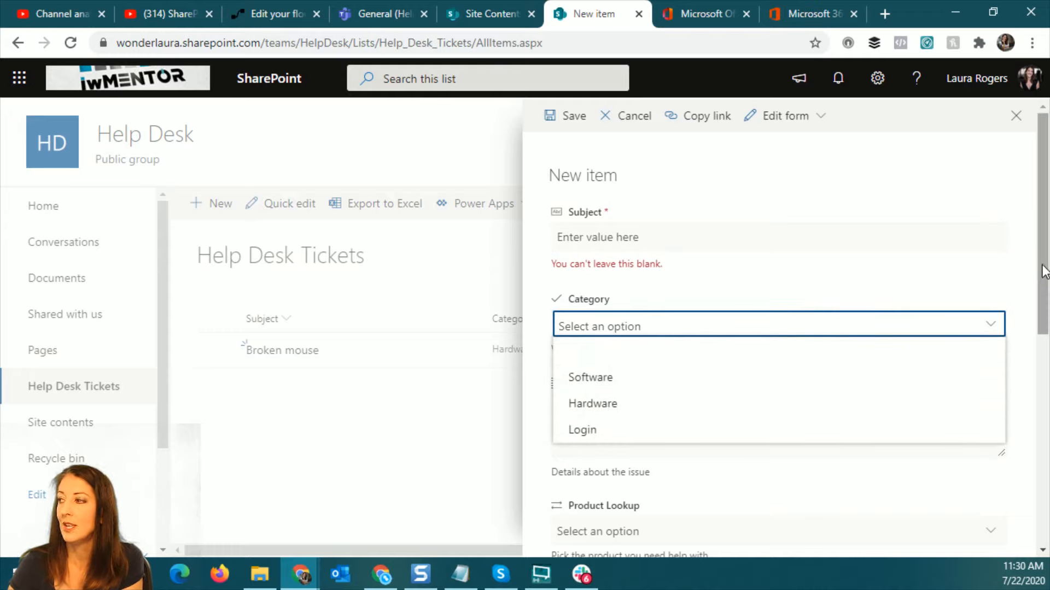
- View the Product Lookup choices and the remaining fields of the new ticket form, and cancel the item without saving
{"action": "left_click", "coordinate": [1025, 278]}
{"action": "left_click_drag", "start_coordinate": [1042, 258], "coordinate": [1042, 374]}
{"action": "left_click", "coordinate": [975, 288]}
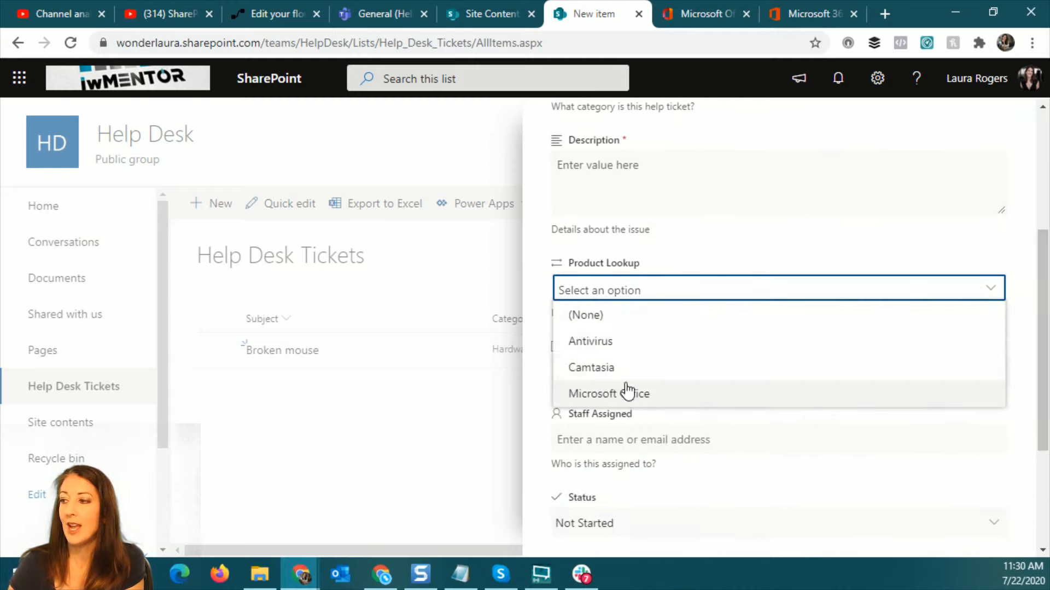
{"action": "left_click", "coordinate": [1013, 261]}
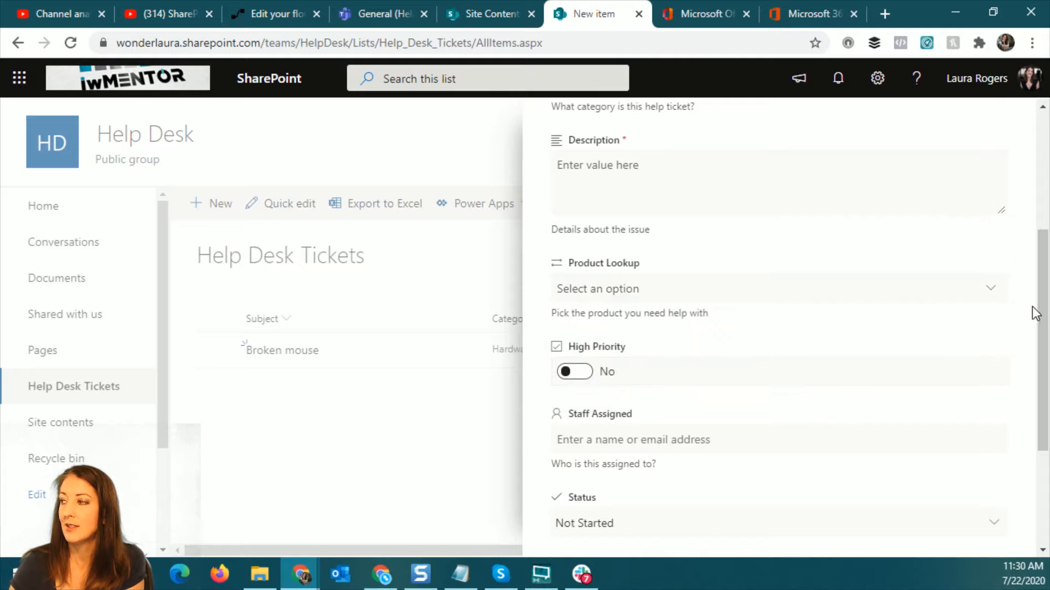
{"action": "scroll", "coordinate": [670, 287], "scroll_direction": "down", "scroll_amount": 3}
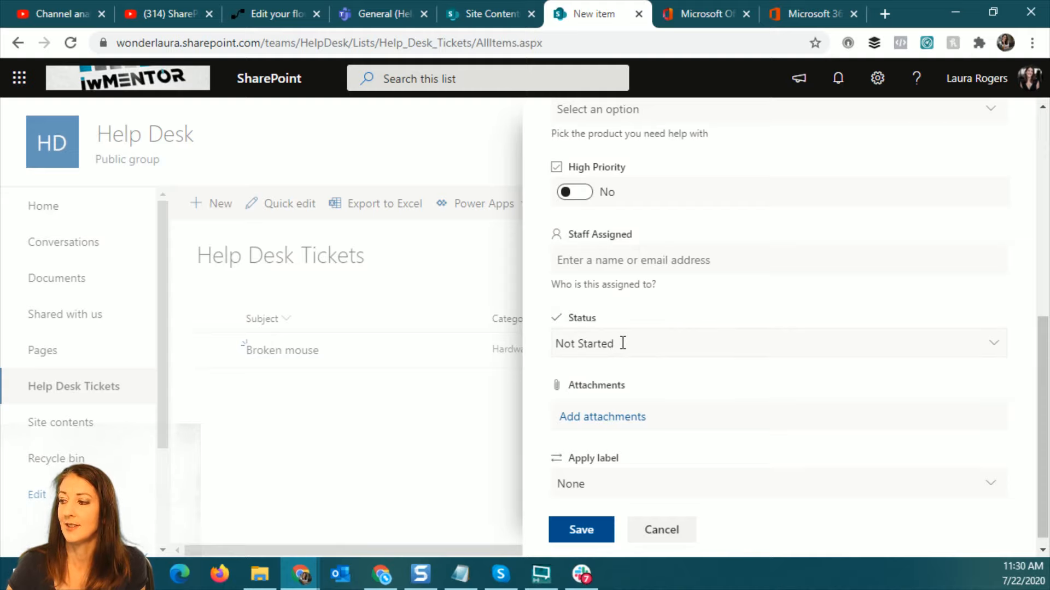
{"action": "left_click", "coordinate": [675, 535]}
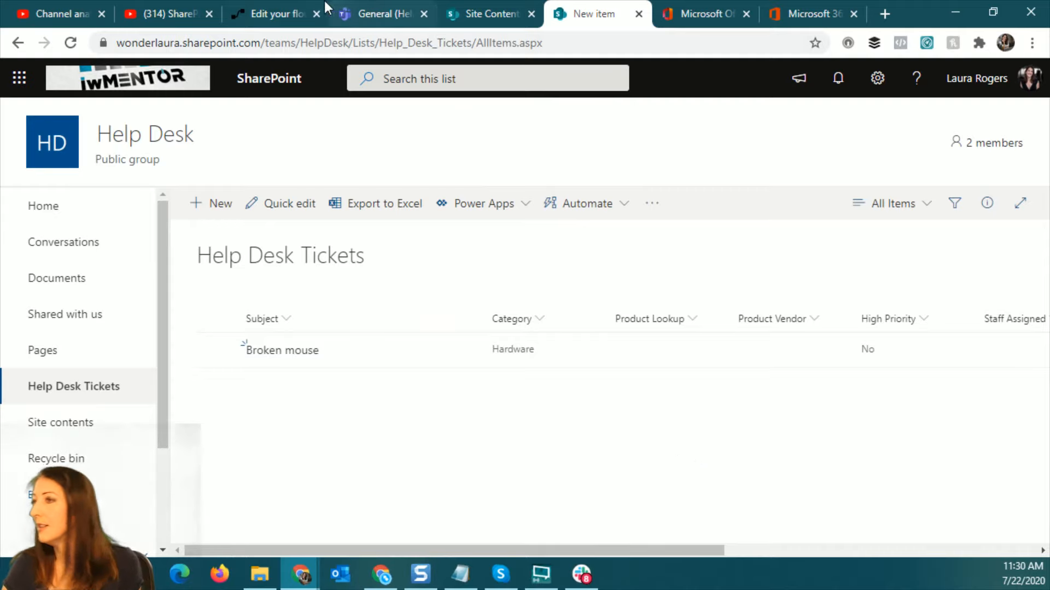
- Return to the flow in Power Automate and examine how Create help desk item maps the title, description and category to dynamic content
{"action": "left_click", "coordinate": [264, 15]}
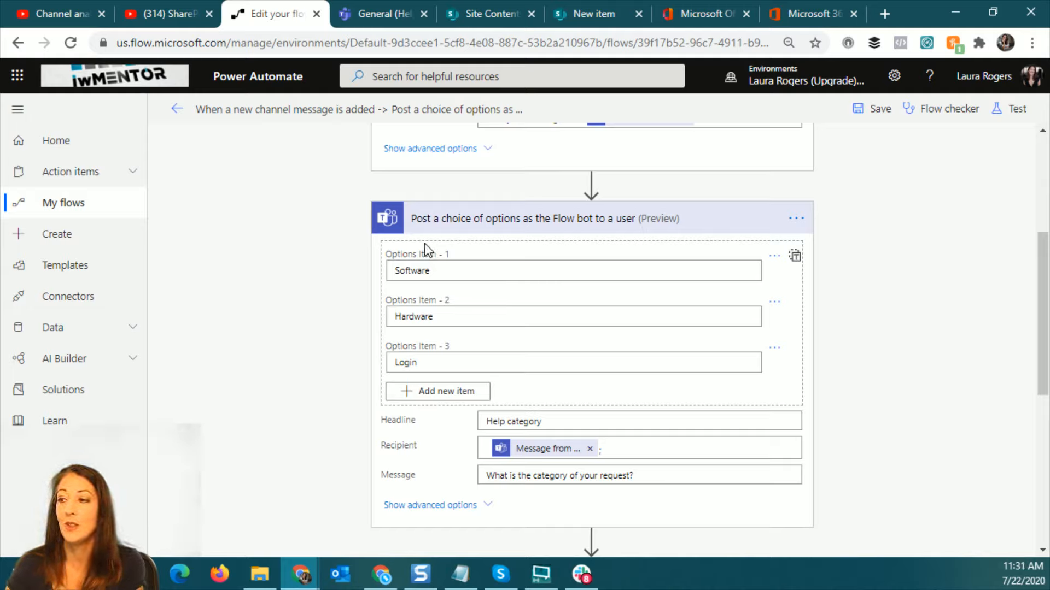
{"action": "scroll", "coordinate": [942, 339], "scroll_direction": "down", "scroll_amount": 5}
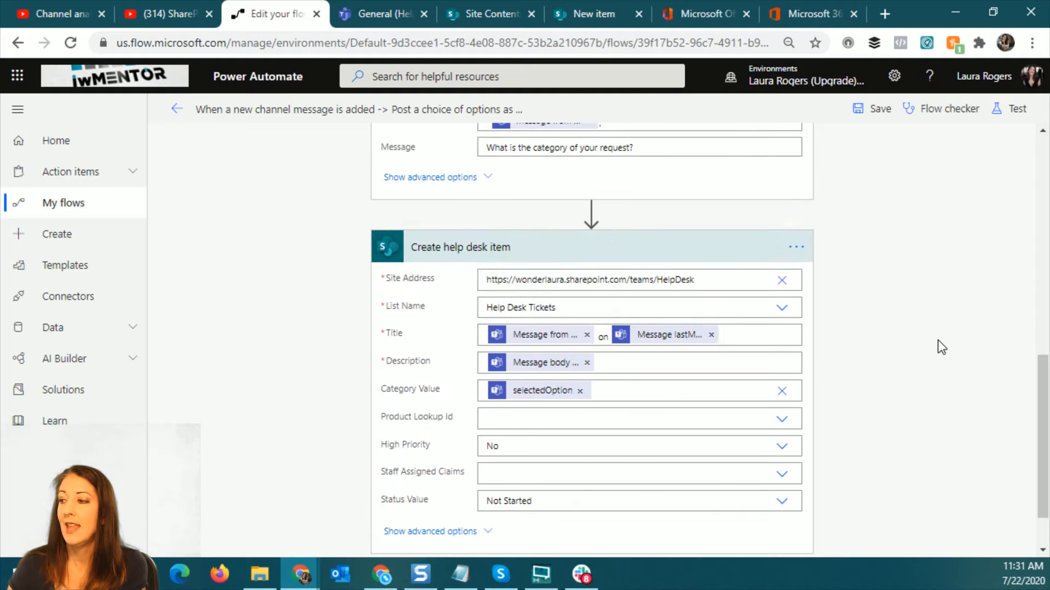
{"action": "scroll", "coordinate": [937, 340], "scroll_direction": "down", "scroll_amount": 1}
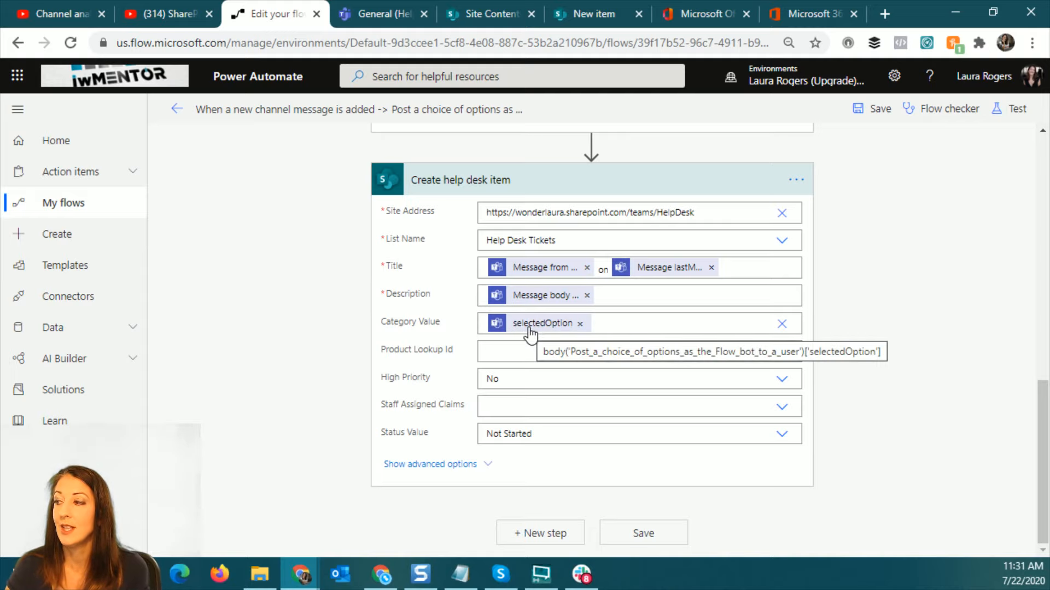
{"action": "scroll", "coordinate": [529, 331], "scroll_direction": "up", "scroll_amount": 6}
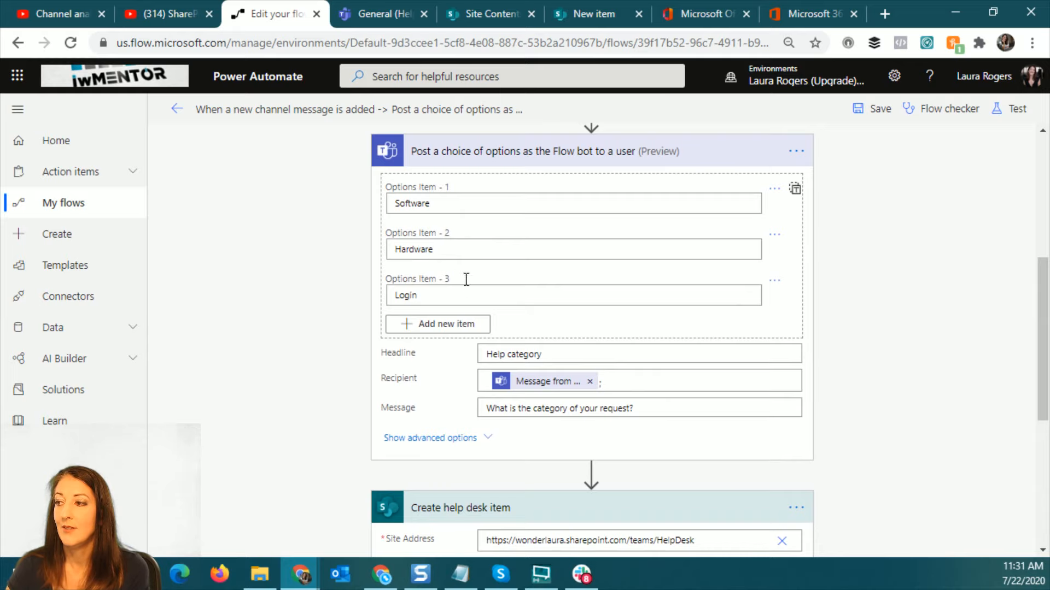
{"action": "scroll", "coordinate": [382, 370], "scroll_direction": "down", "scroll_amount": 6}
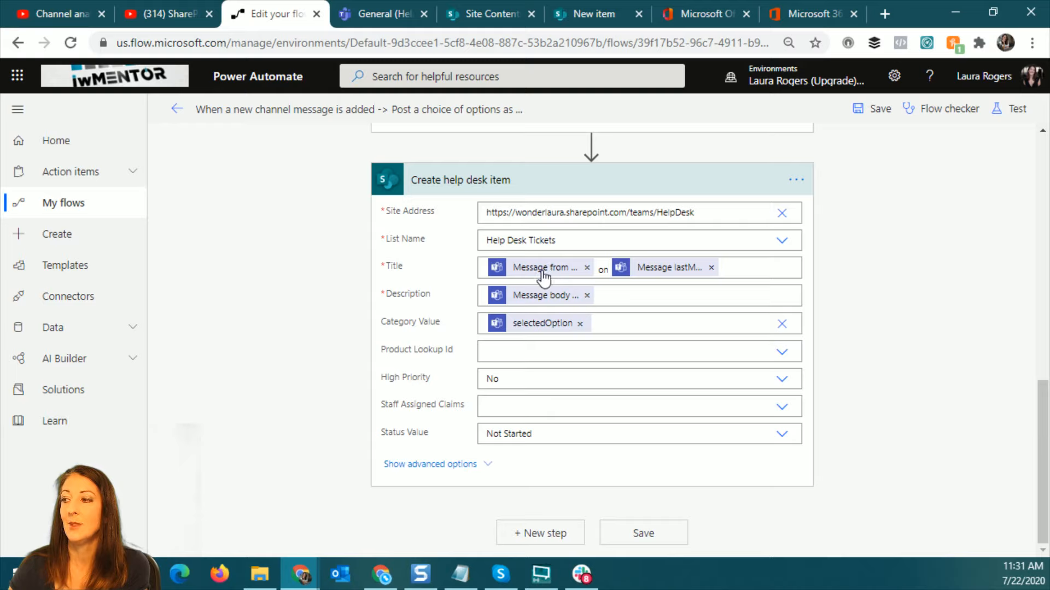
{"action": "mouse_move", "coordinate": [542, 276]}
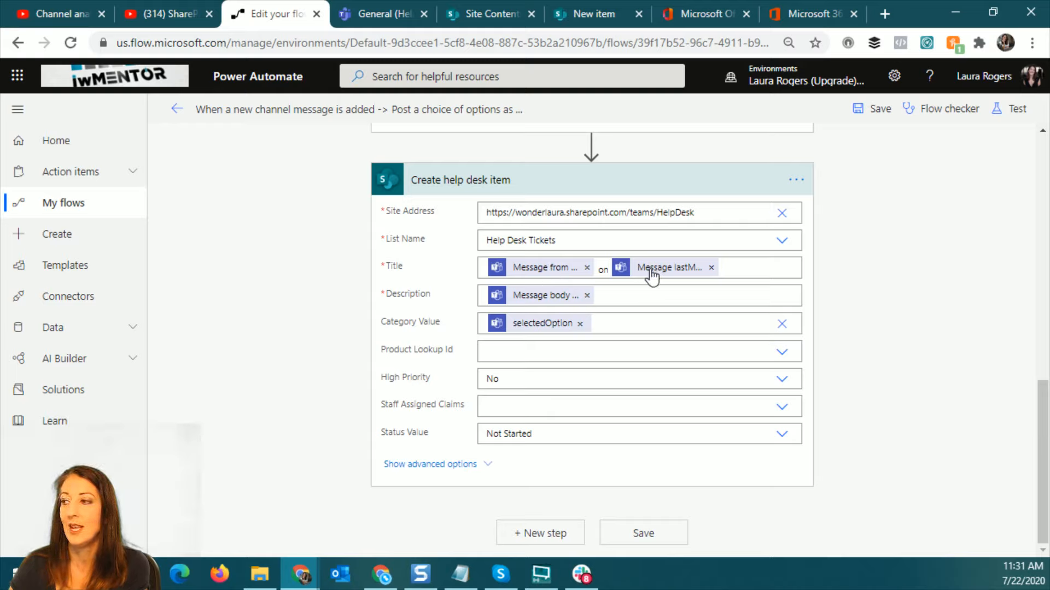
{"action": "mouse_move", "coordinate": [650, 276]}
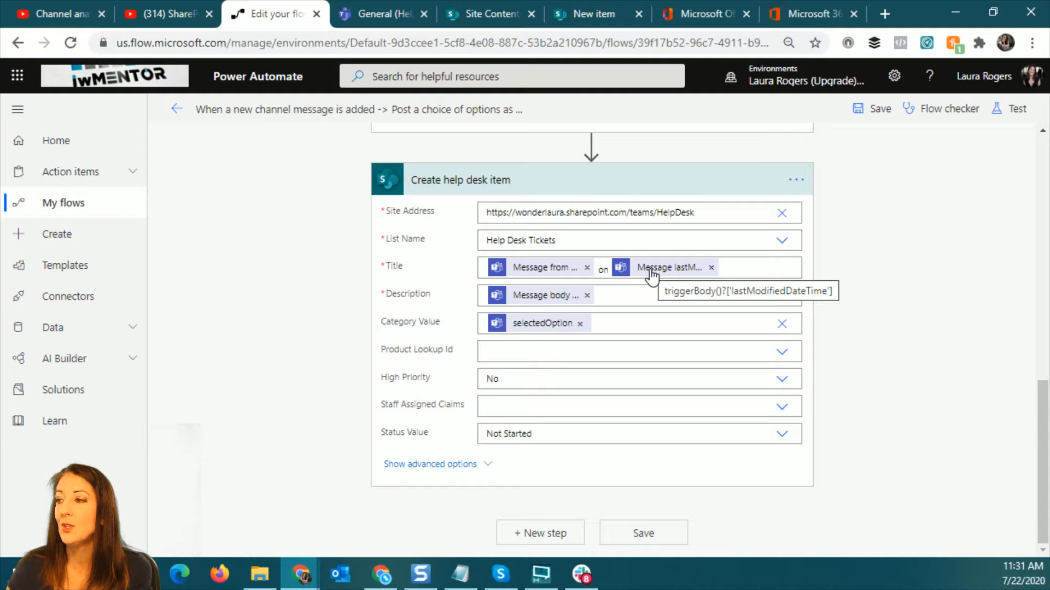
{"action": "mouse_move", "coordinate": [549, 303]}
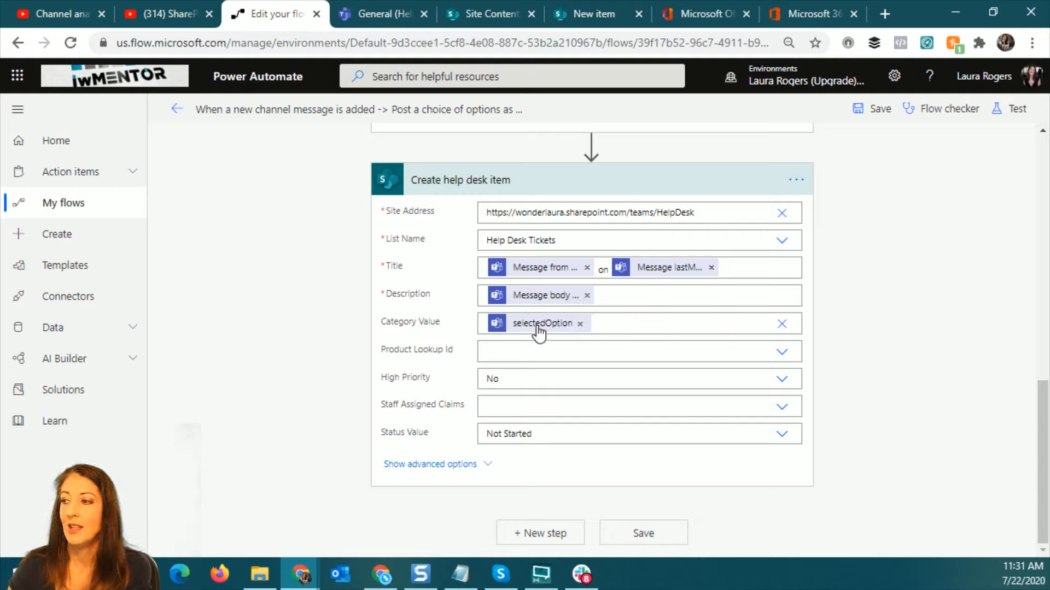
- Save the help desk flow and return to its details page
{"action": "mouse_move", "coordinate": [539, 330]}
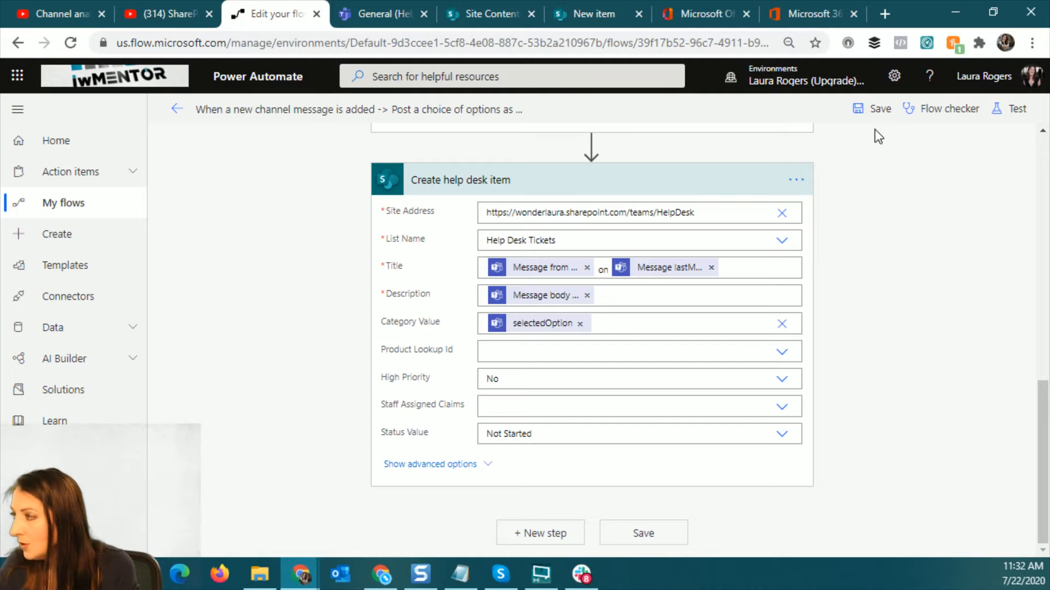
{"action": "left_click", "coordinate": [873, 114]}
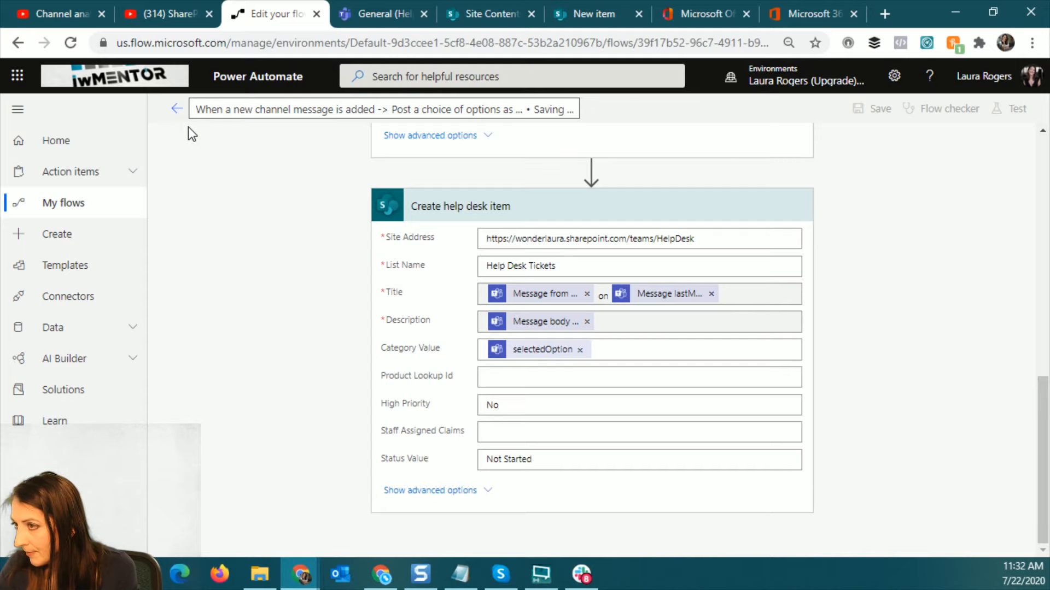
{"action": "left_click", "coordinate": [176, 108]}
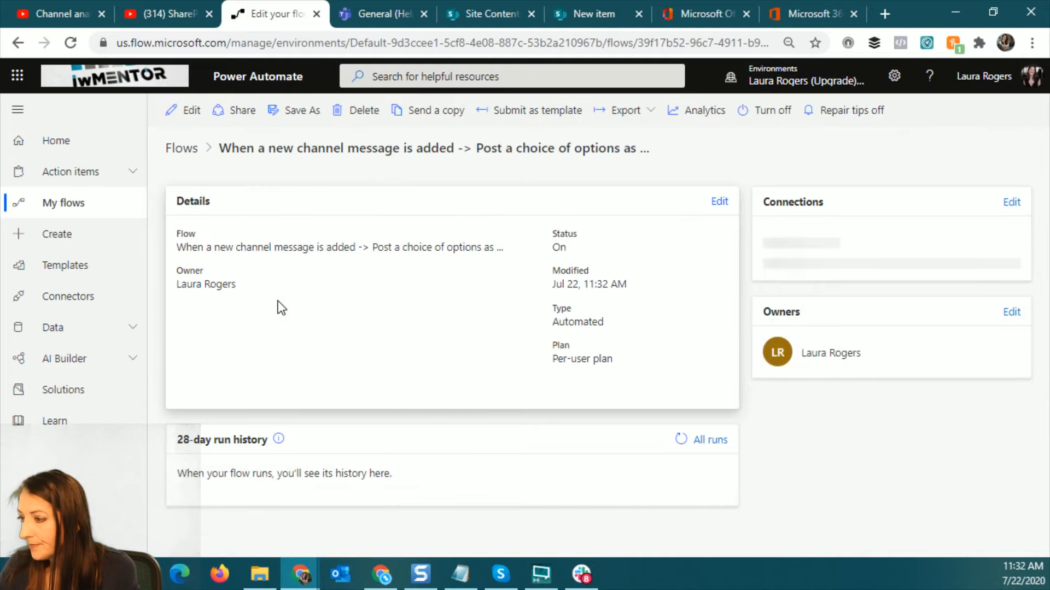
- Refresh the flow's run history, open the second listed run and inspect its choice of options action
{"action": "left_click", "coordinate": [680, 441]}
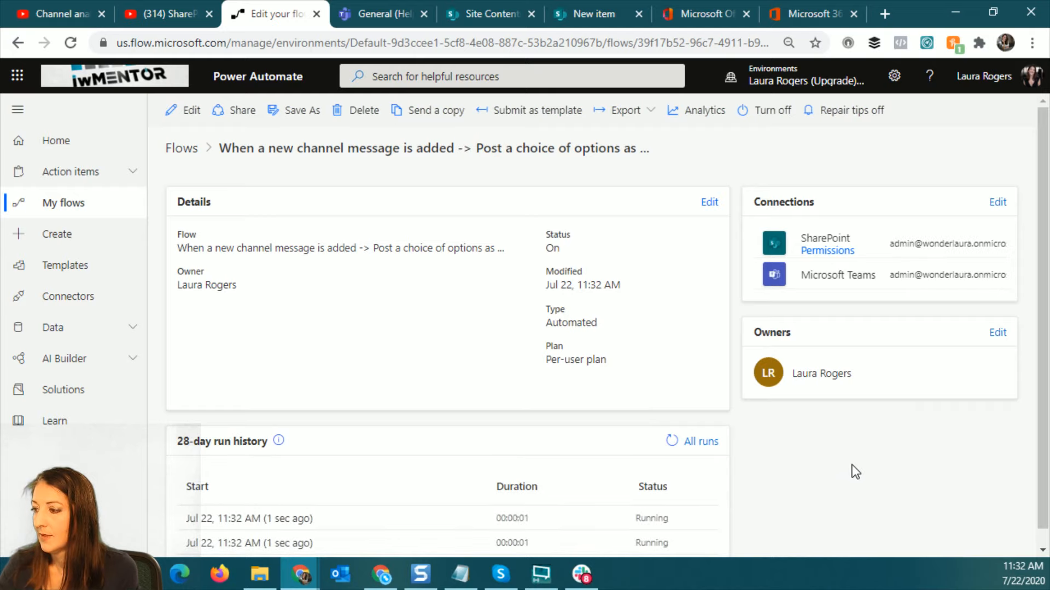
{"action": "scroll", "coordinate": [852, 465], "scroll_direction": "down", "scroll_amount": 1}
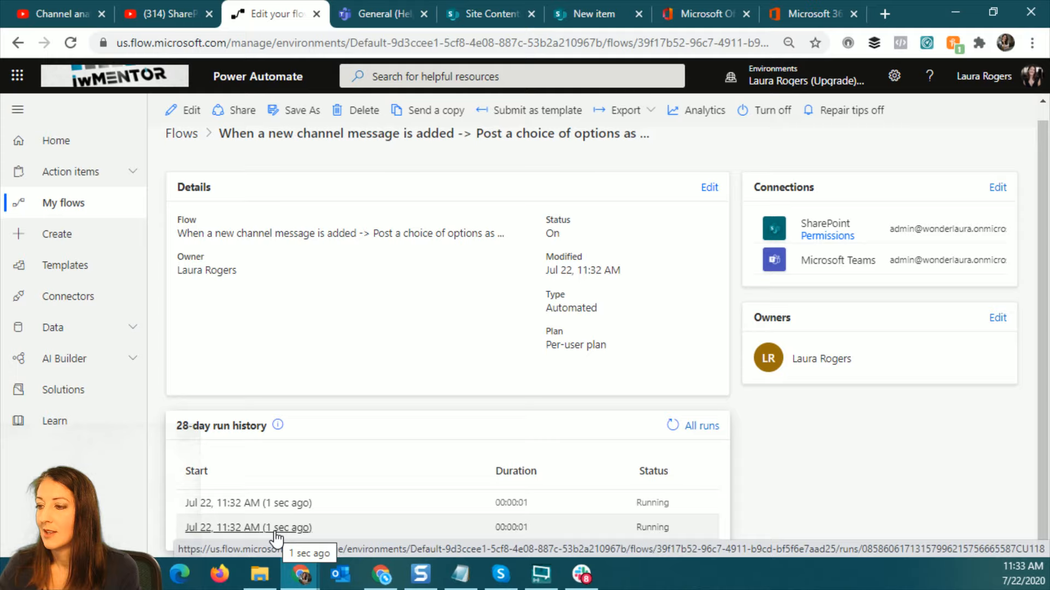
{"action": "left_click", "coordinate": [276, 529]}
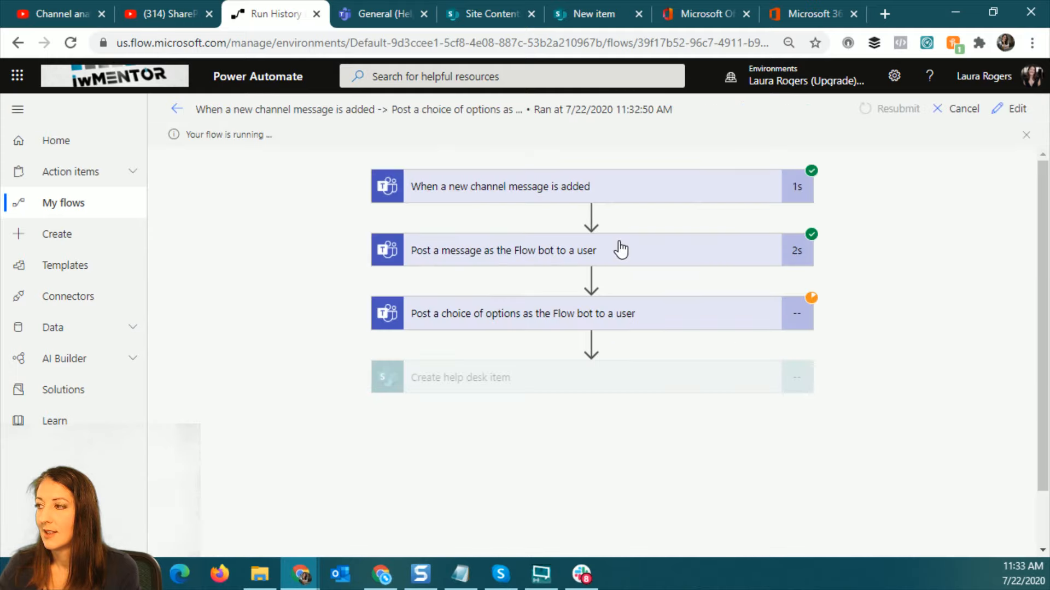
{"action": "left_click", "coordinate": [529, 313]}
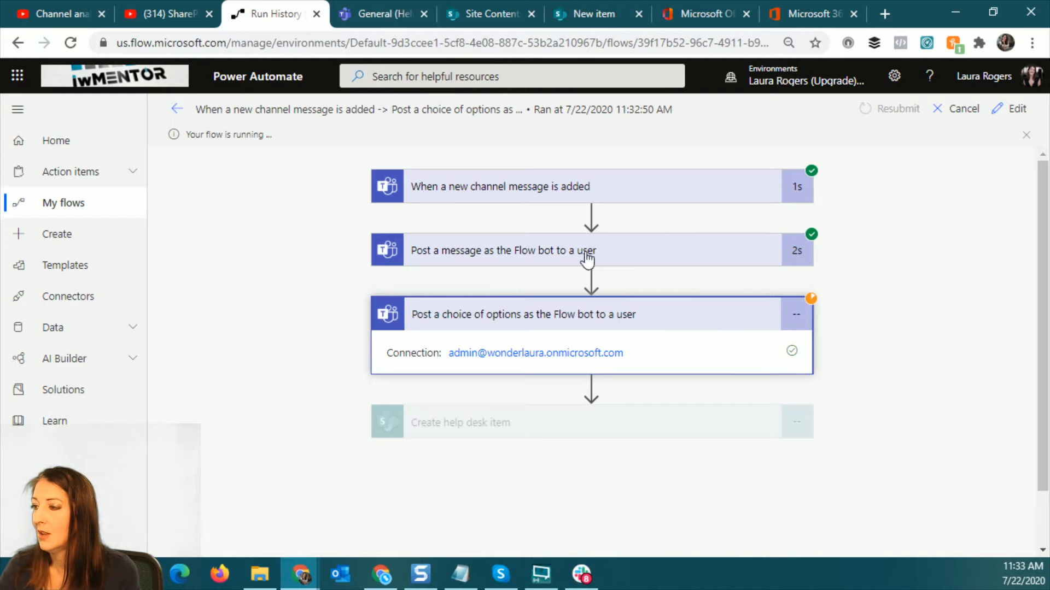
- Post the message "My login isn't working" in the Help Desk team's General channel in Teams
{"action": "left_click", "coordinate": [382, 13]}
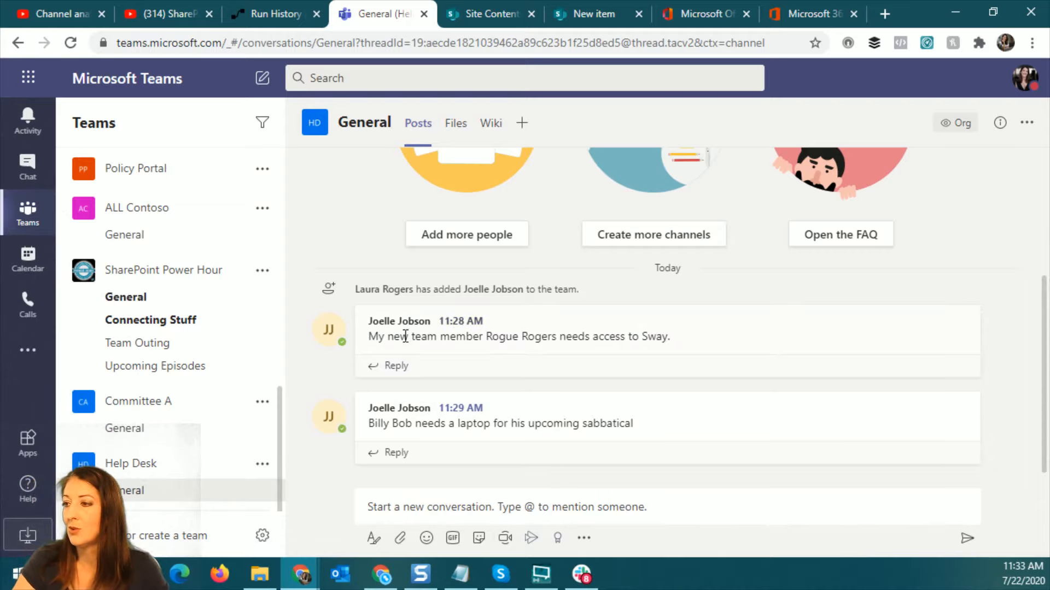
{"action": "mouse_move", "coordinate": [371, 336]}
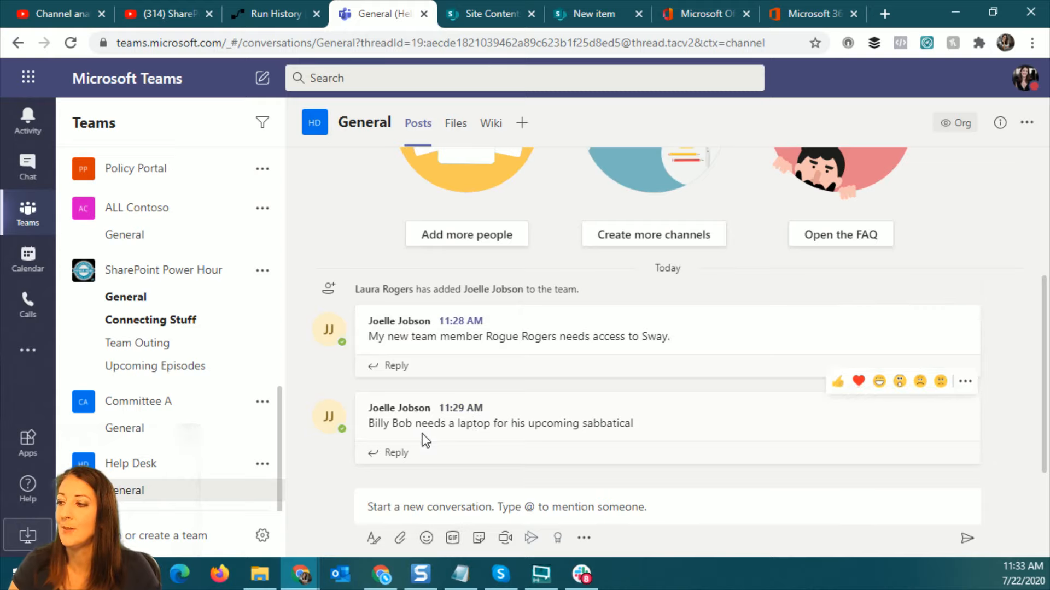
{"action": "left_click", "coordinate": [498, 508]}
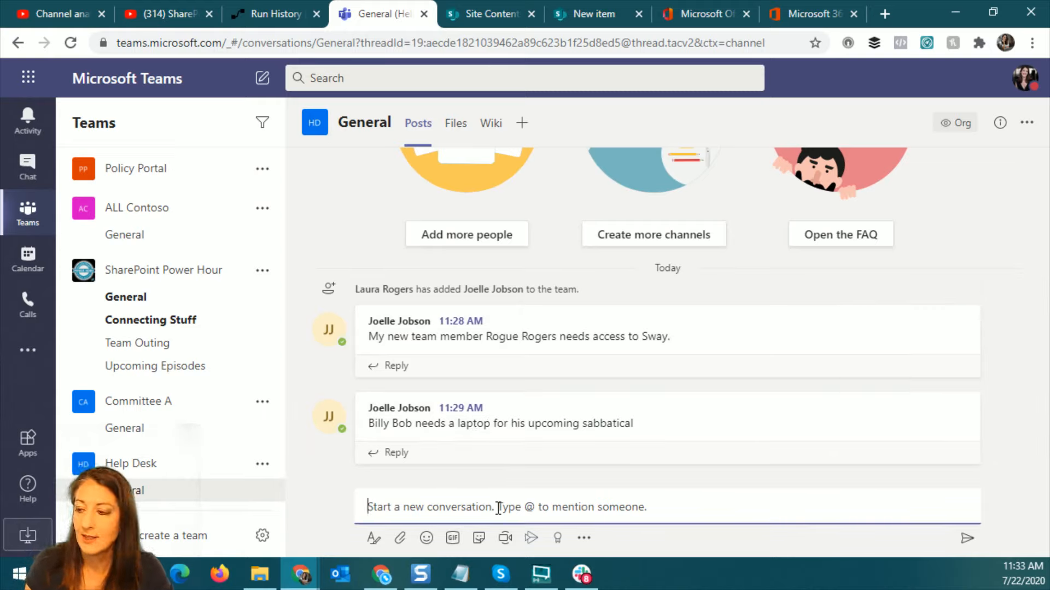
{"action": "type", "text": "My l"}
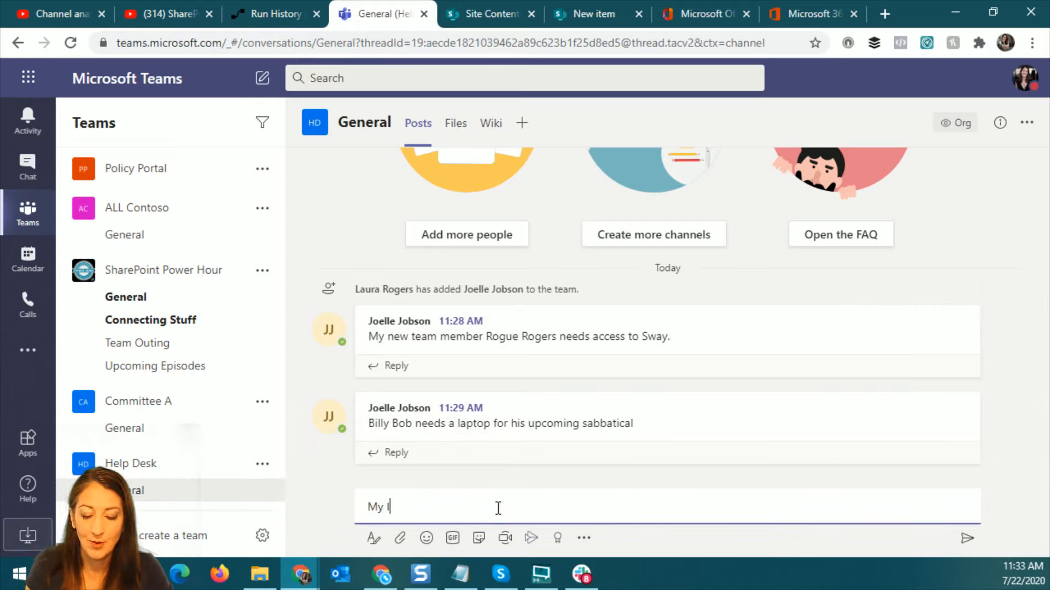
{"action": "type", "text": "ogin isn't working"}
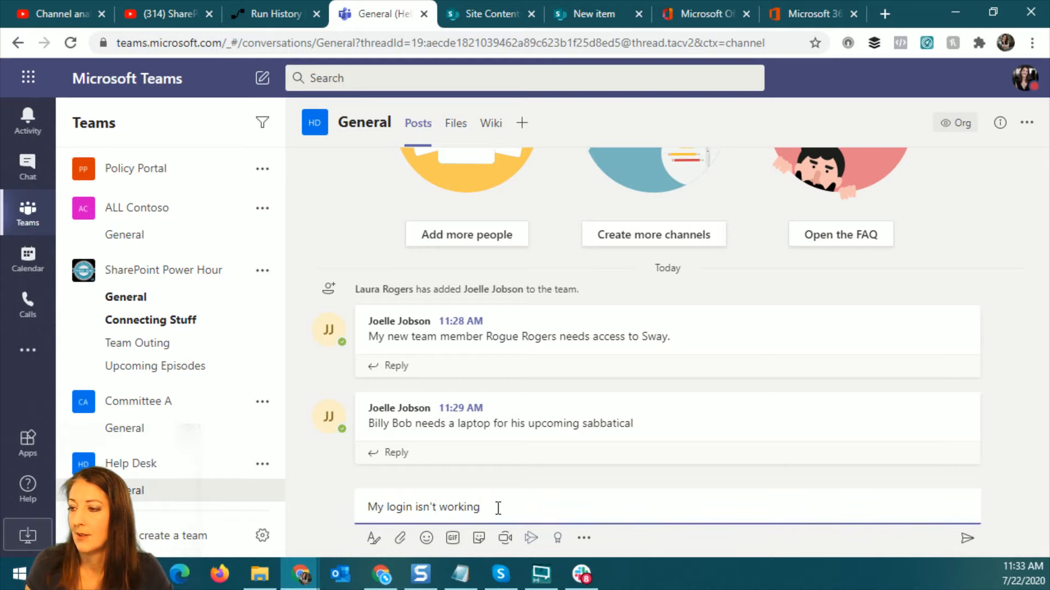
{"action": "key", "text": "Return"}
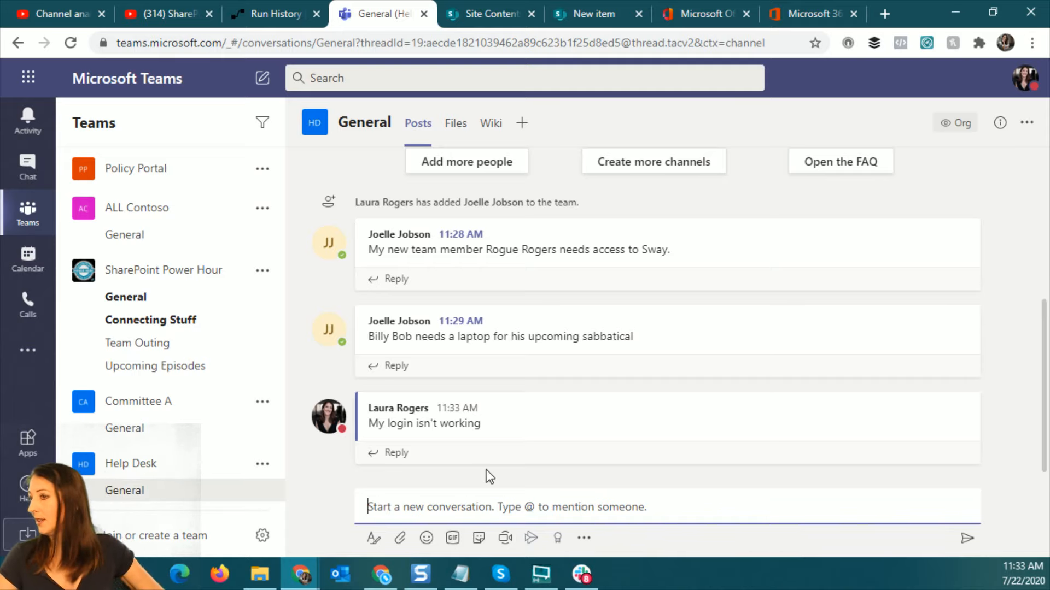
- Check the flow run in Power Automate, and look in the Teams chat list for a new Flow bot message
{"action": "left_click", "coordinate": [273, 14]}
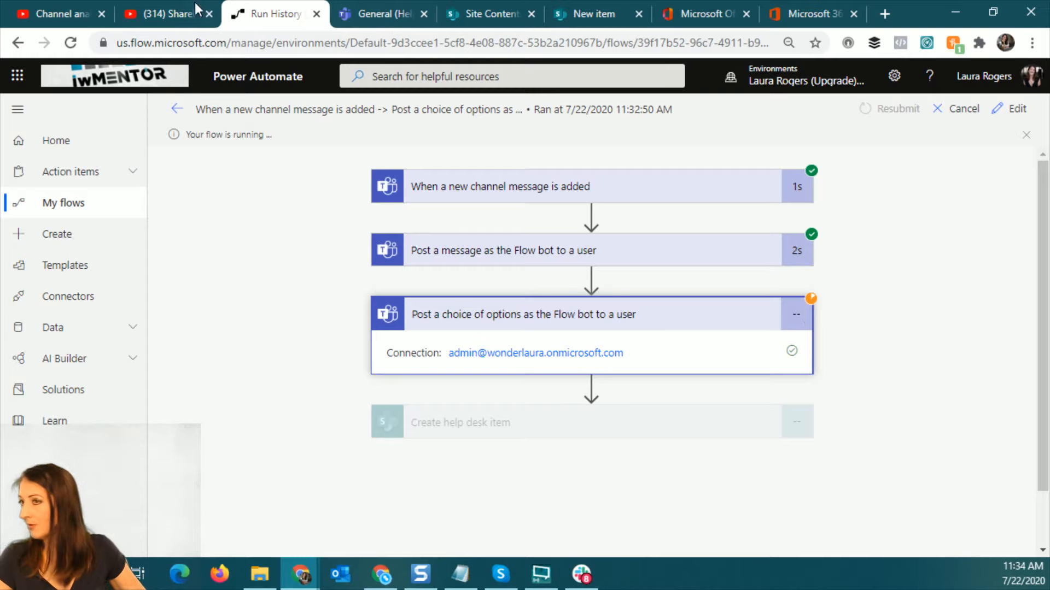
{"action": "left_click", "coordinate": [375, 5]}
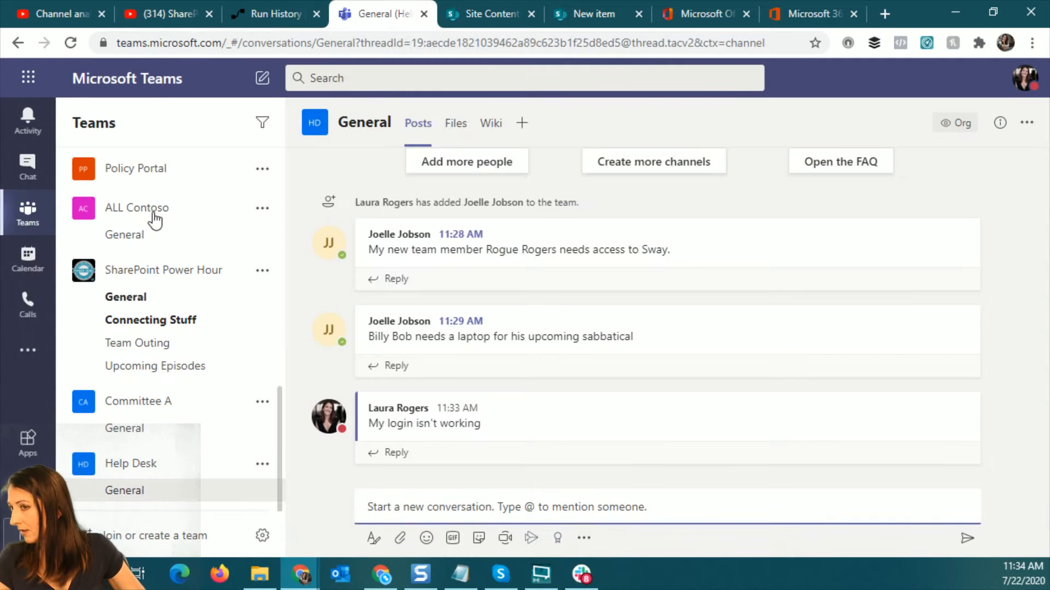
{"action": "left_click", "coordinate": [28, 170]}
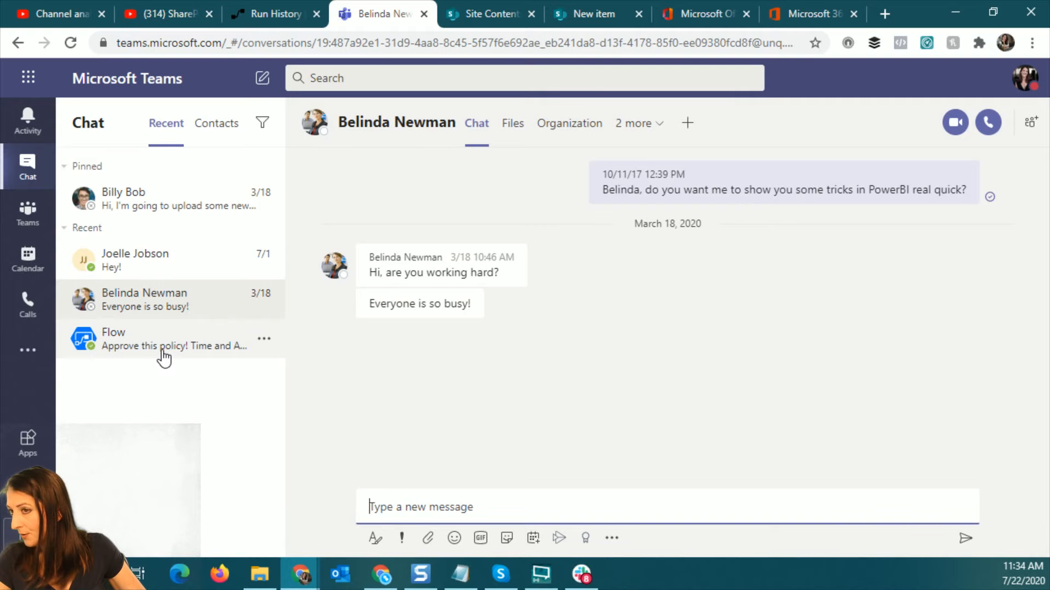
- Return to the flow's details page in Power Automate and refresh the run history to look for a new run
{"action": "left_click", "coordinate": [269, 15]}
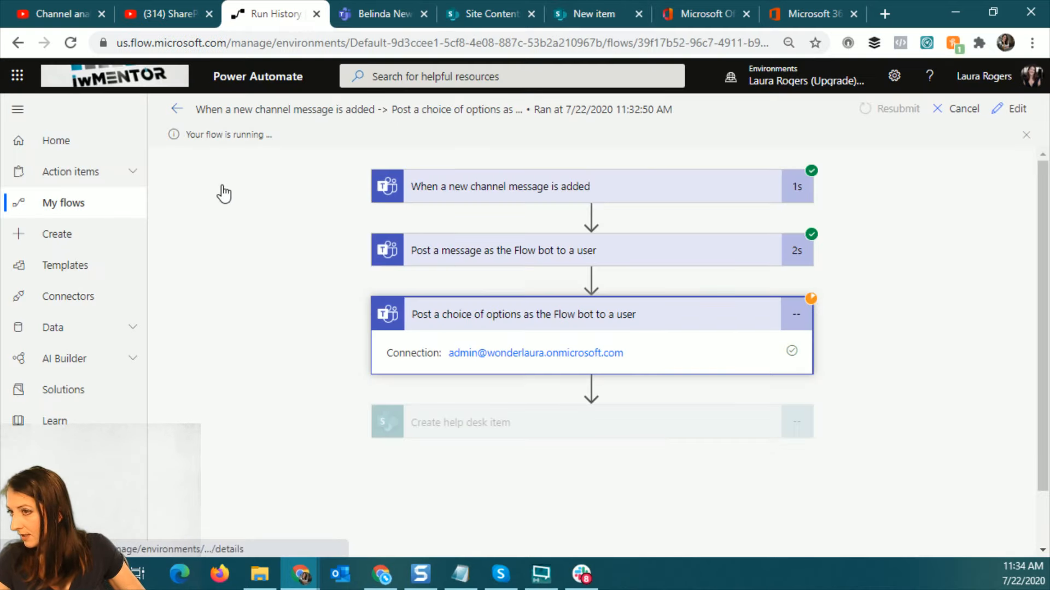
{"action": "left_click", "coordinate": [672, 441]}
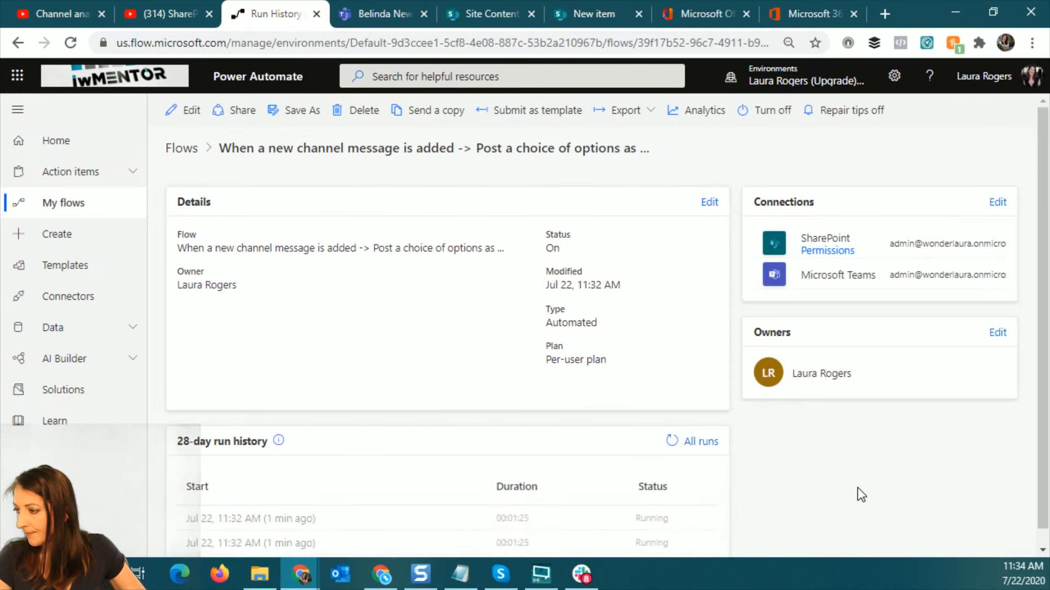
{"action": "scroll", "coordinate": [858, 488], "scroll_direction": "down", "scroll_amount": 1}
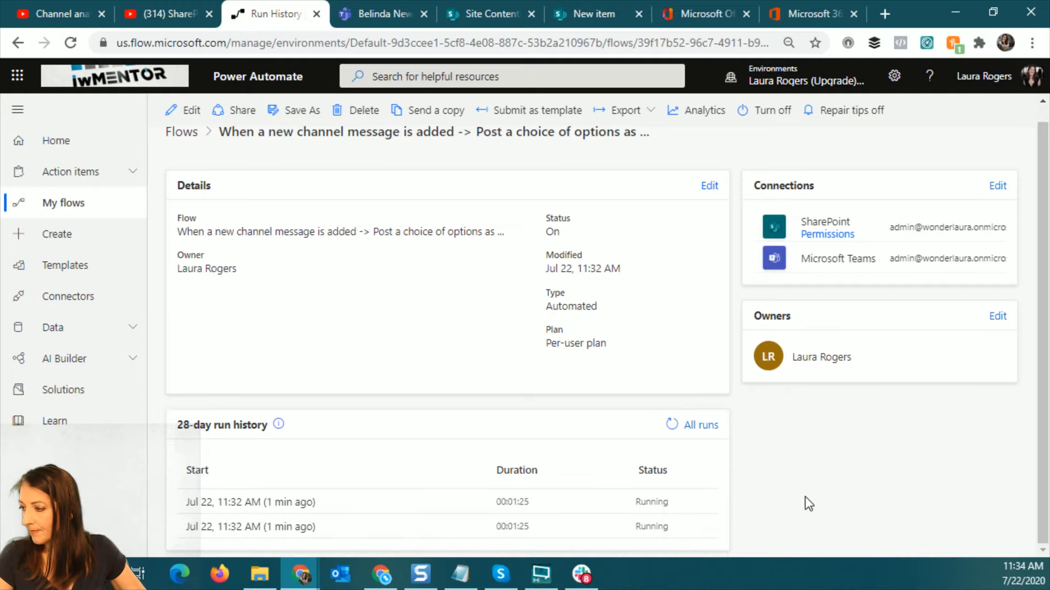
{"action": "left_click", "coordinate": [668, 428]}
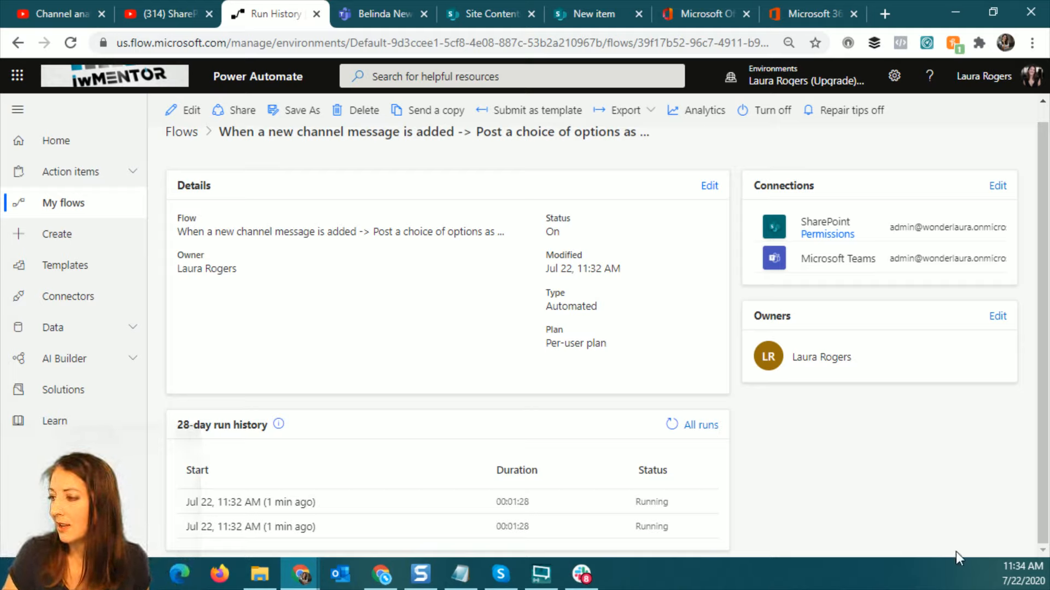
{"action": "left_click", "coordinate": [672, 424]}
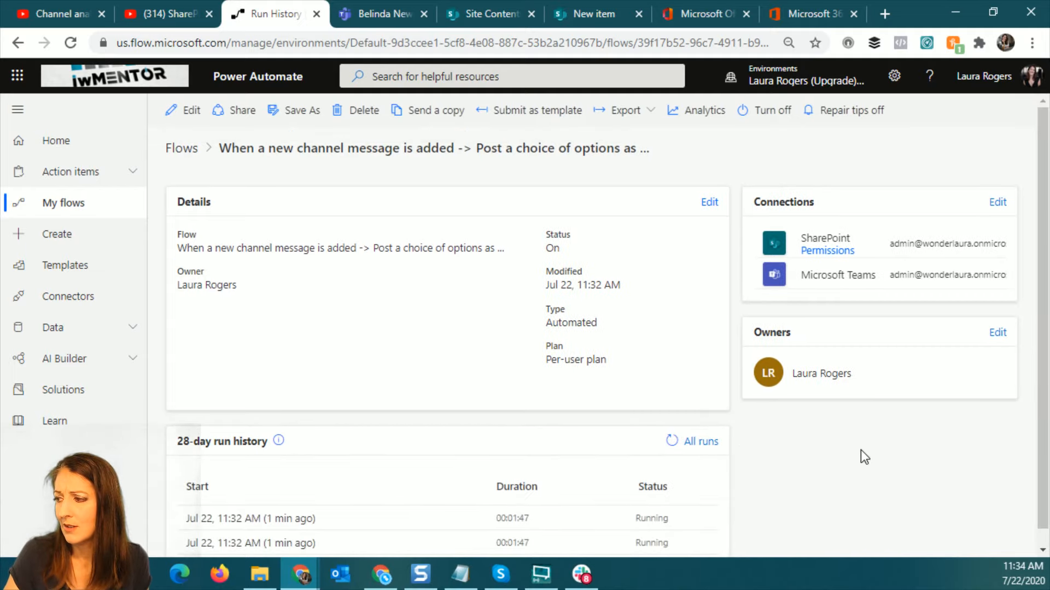
{"action": "scroll", "coordinate": [845, 459], "scroll_direction": "down", "scroll_amount": 1}
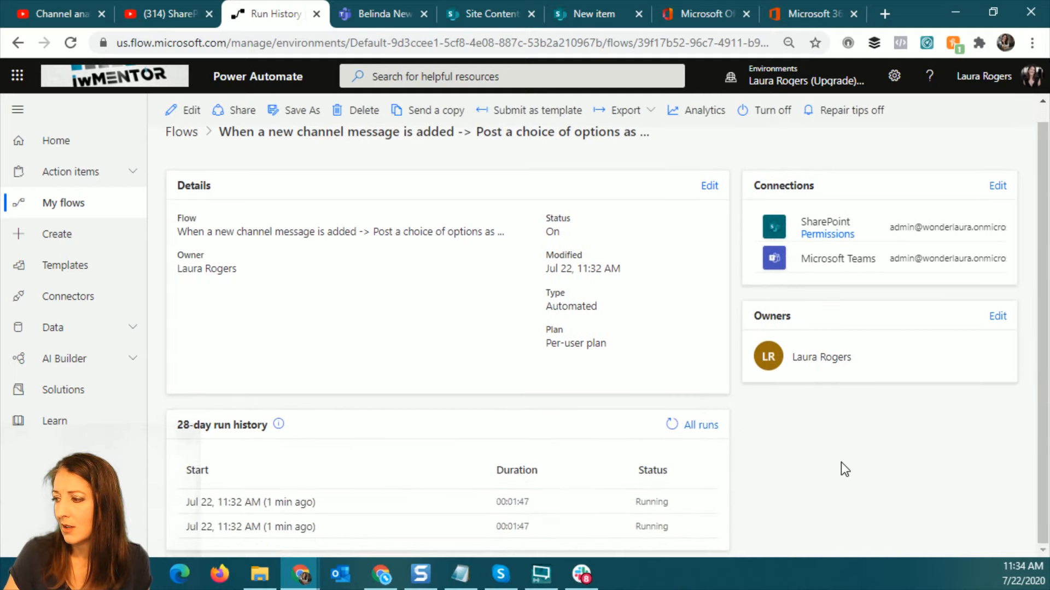
- Open the first listed run, inspect its choice of options action, and check the Teams chat list again for a Flow message
{"action": "left_click", "coordinate": [274, 503]}
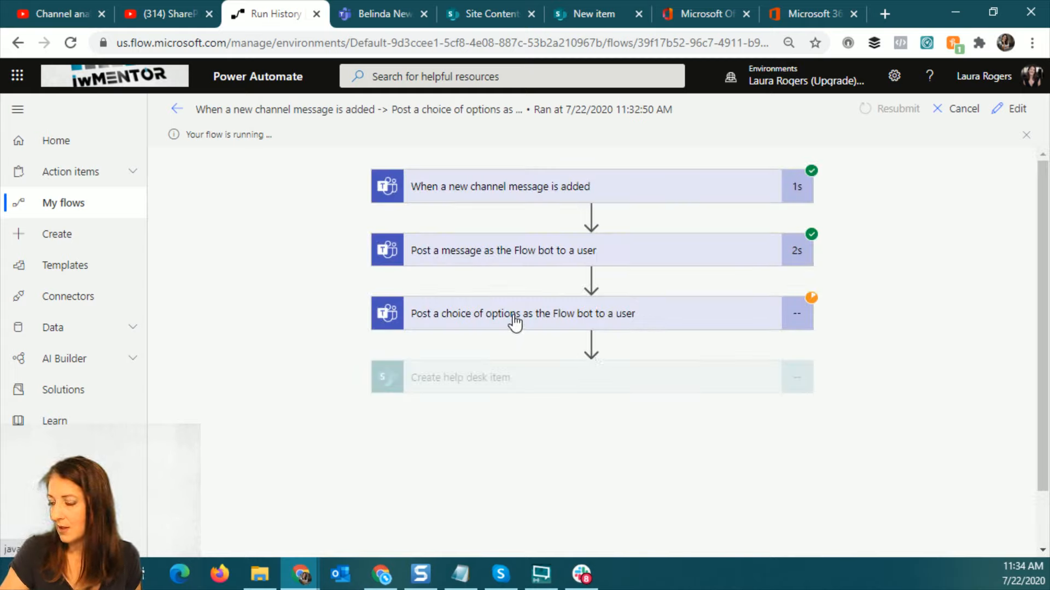
{"action": "left_click", "coordinate": [514, 320]}
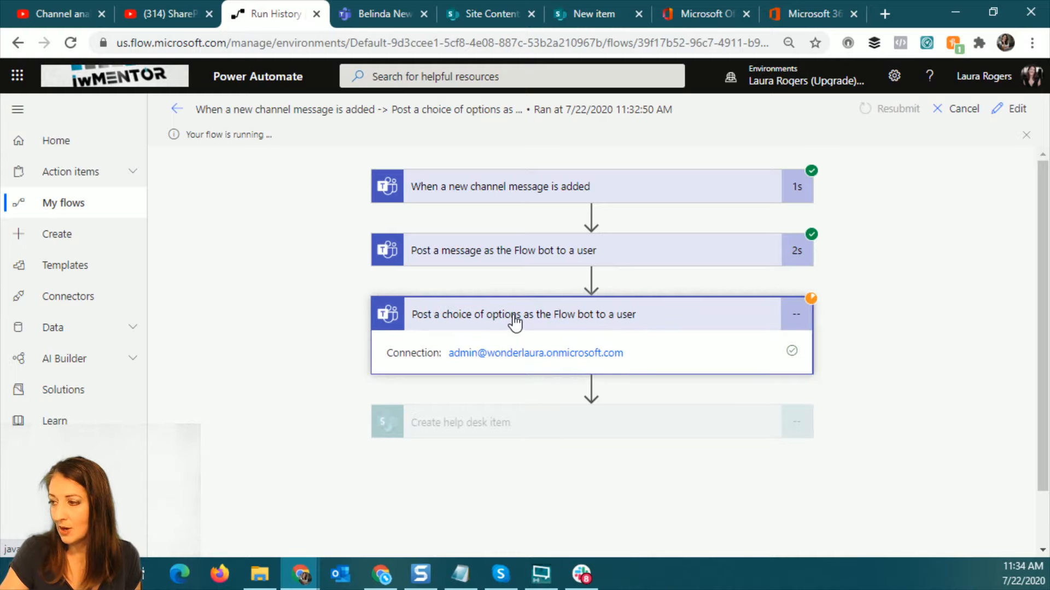
{"action": "left_click", "coordinate": [514, 321]}
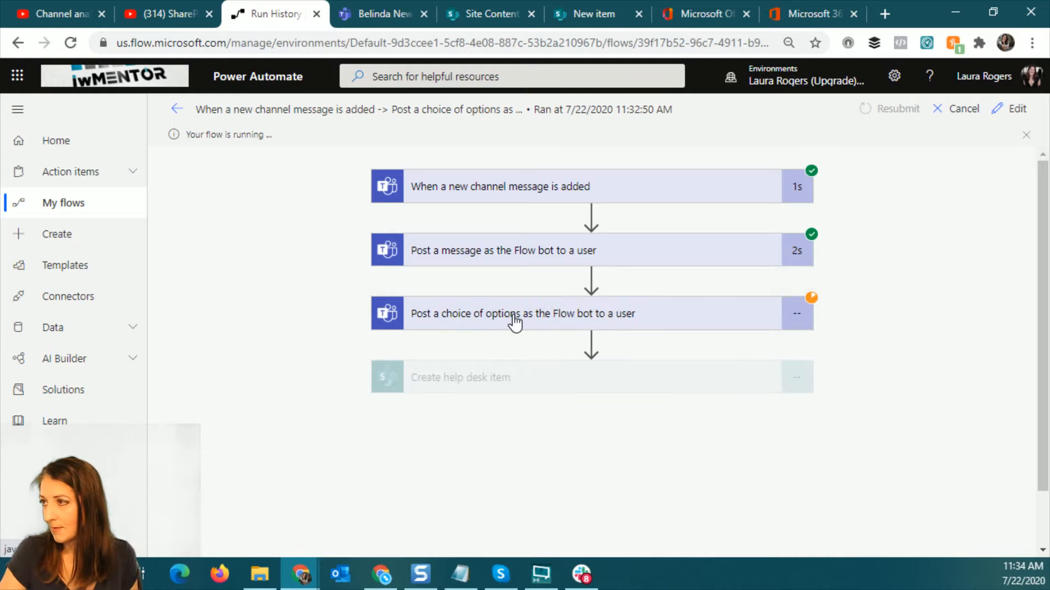
{"action": "left_click", "coordinate": [381, 14]}
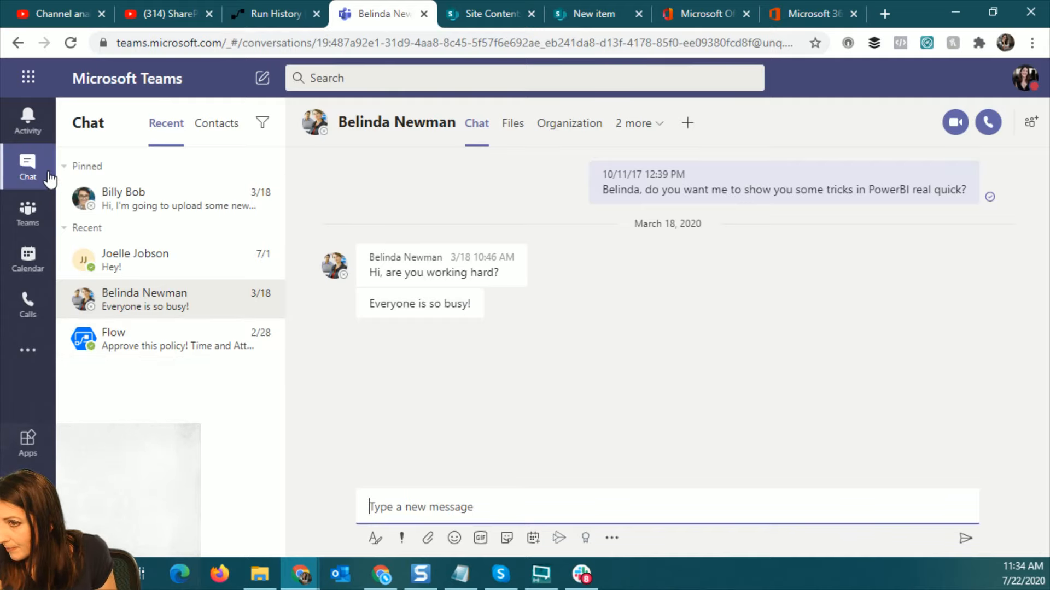
{"action": "left_click", "coordinate": [278, 11]}
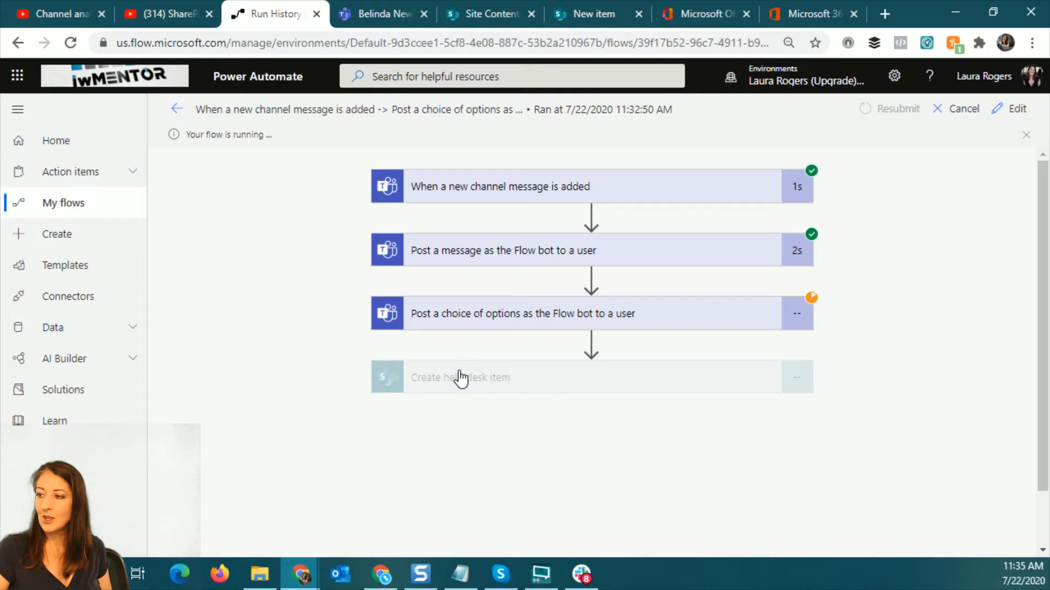
- View the Help Desk site's contents in SharePoint and return to the flow run in Power Automate
{"action": "left_click", "coordinate": [484, 14]}
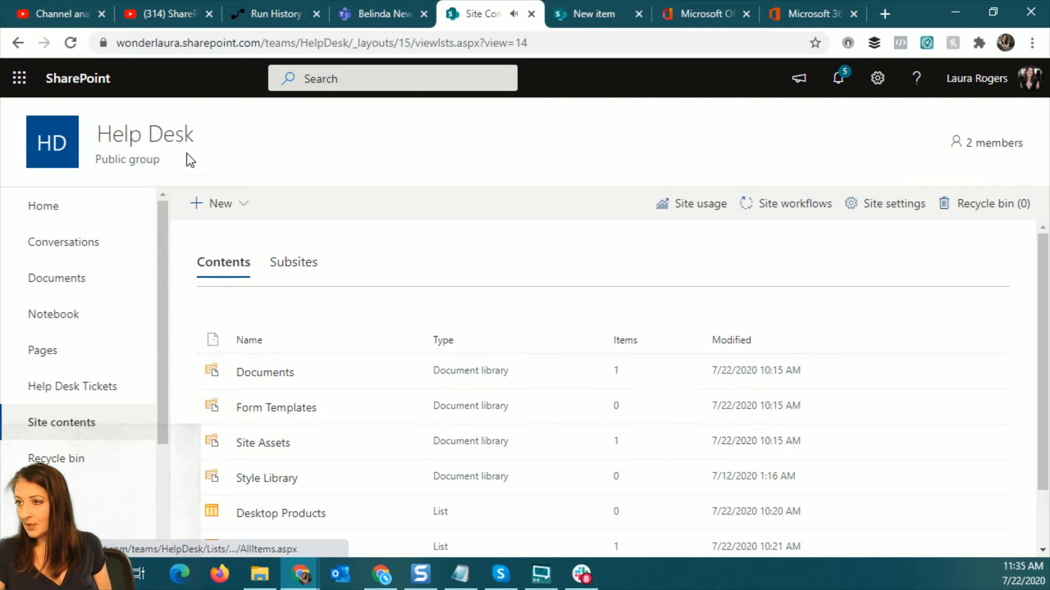
{"action": "left_click_drag", "start_coordinate": [162, 248], "coordinate": [159, 152]}
{"action": "left_click", "coordinate": [267, 15]}
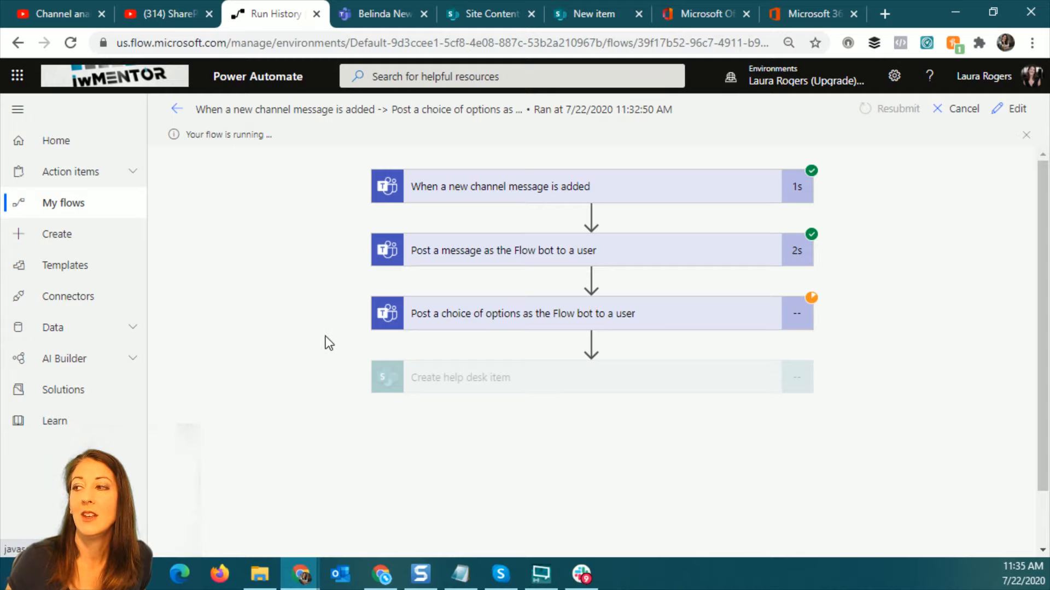
- Examine the output headers and body of the channel message trigger in the run, and recheck the choice of options action
{"action": "left_click", "coordinate": [633, 199]}
{"action": "scroll", "coordinate": [446, 339], "scroll_direction": "down", "scroll_amount": 4}
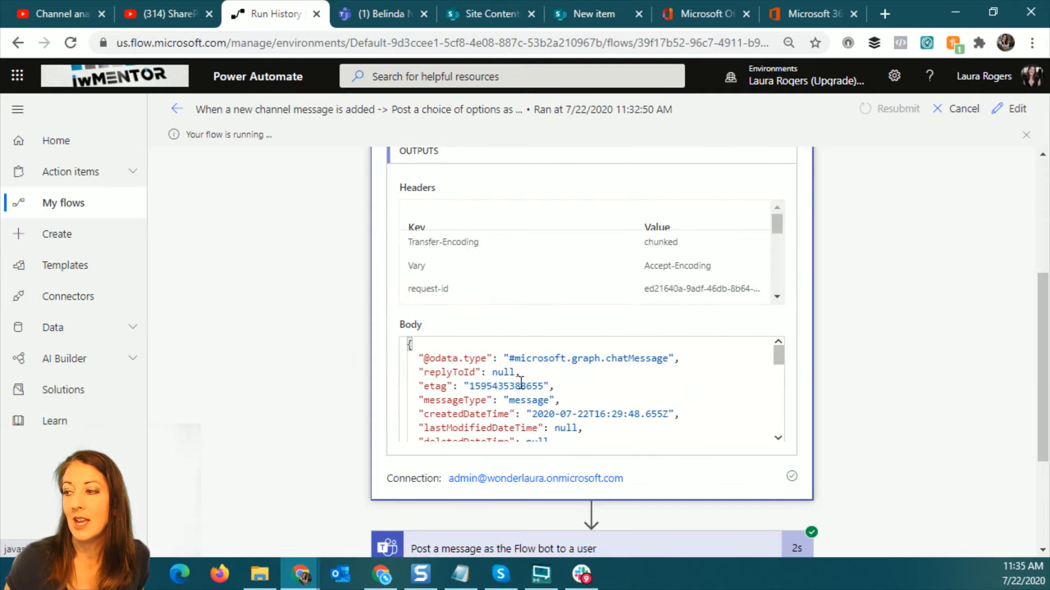
{"action": "left_click_drag", "start_coordinate": [775, 359], "coordinate": [781, 298]}
{"action": "scroll", "coordinate": [854, 303], "scroll_direction": "down", "scroll_amount": 3}
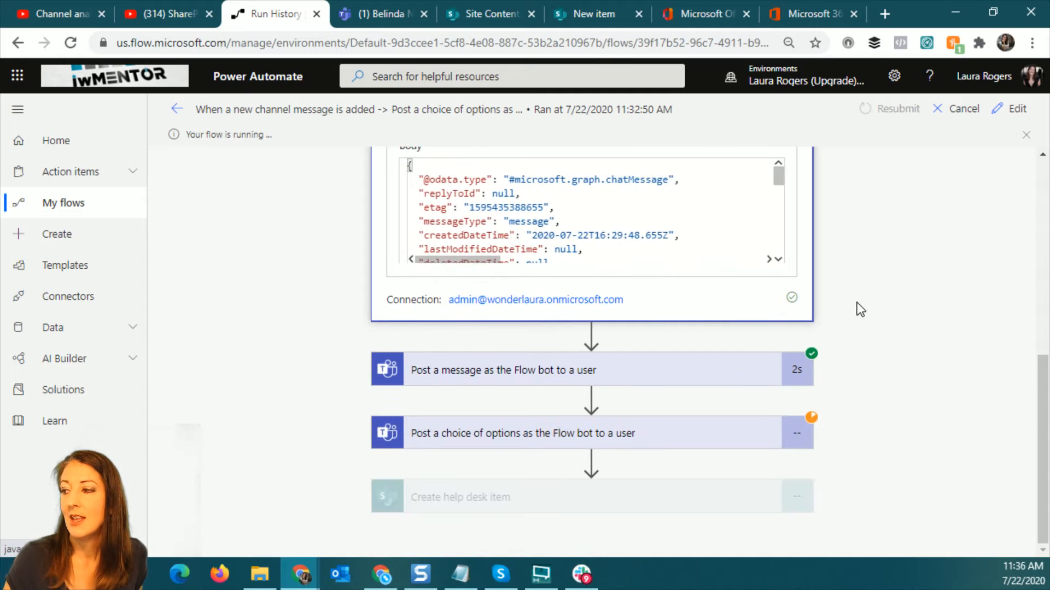
{"action": "left_click", "coordinate": [518, 438]}
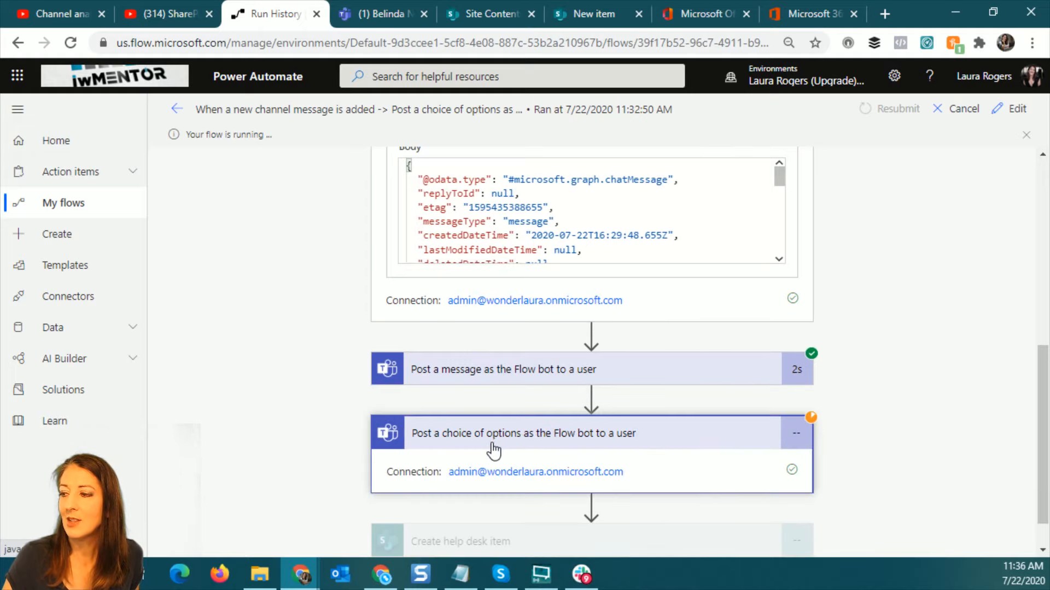
{"action": "left_click", "coordinate": [492, 444]}
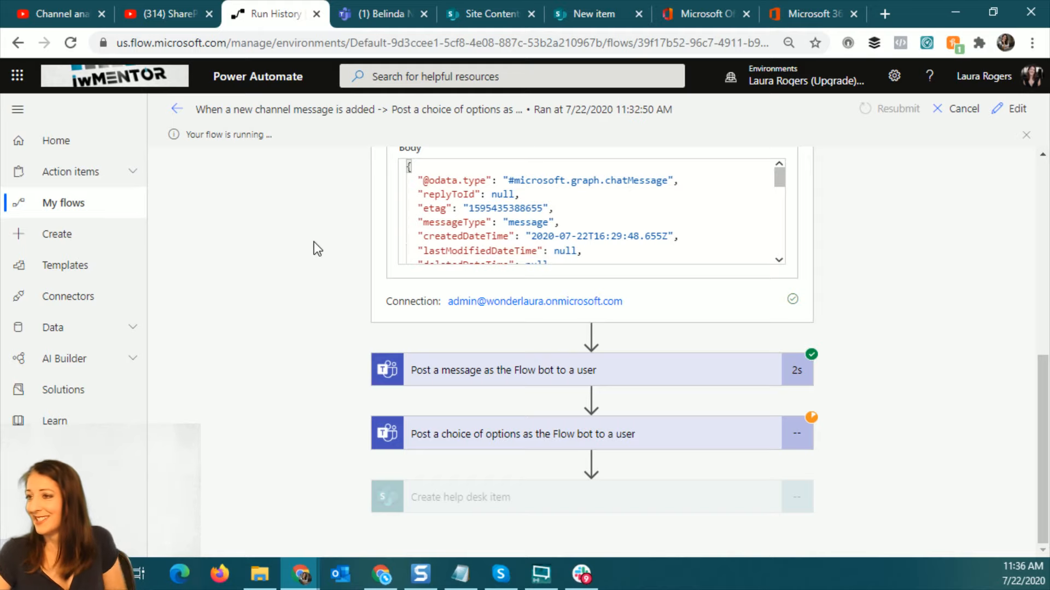
- Switch to Teams and open the Flow bot chat to read the Help Desk Ticket card
{"action": "left_click", "coordinate": [372, 17]}
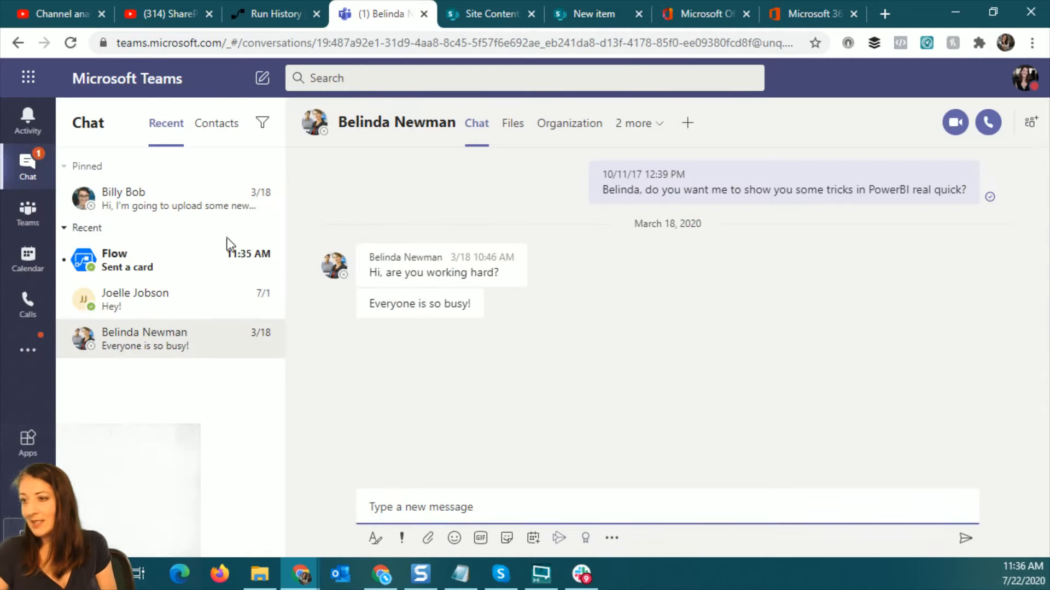
{"action": "left_click", "coordinate": [147, 265]}
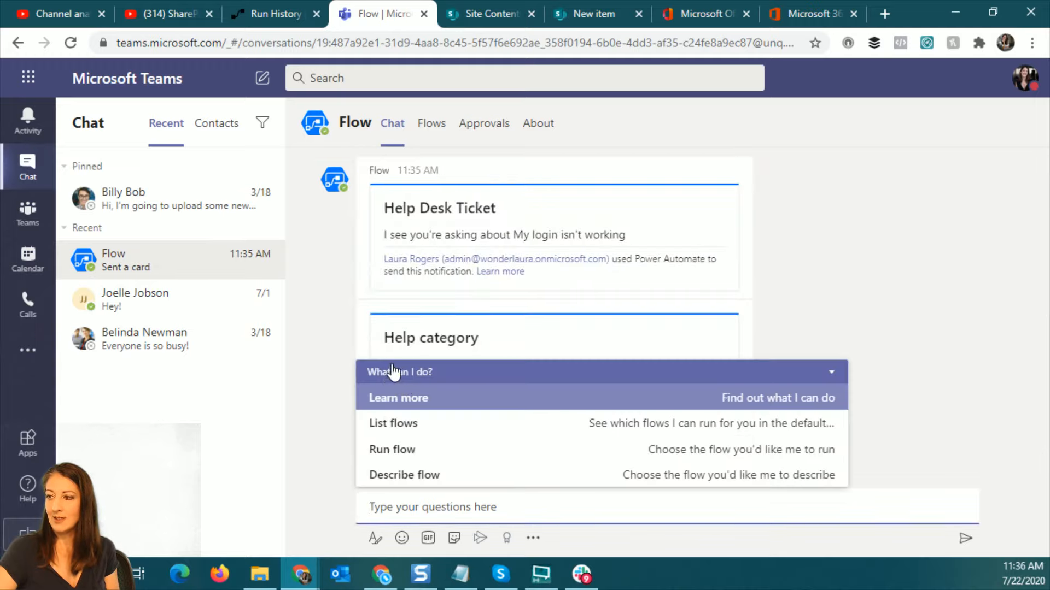
- Try to answer the Flow bot's Help category card with Login and the comment "this is stuff", and submit the response
{"action": "left_click", "coordinate": [867, 281]}
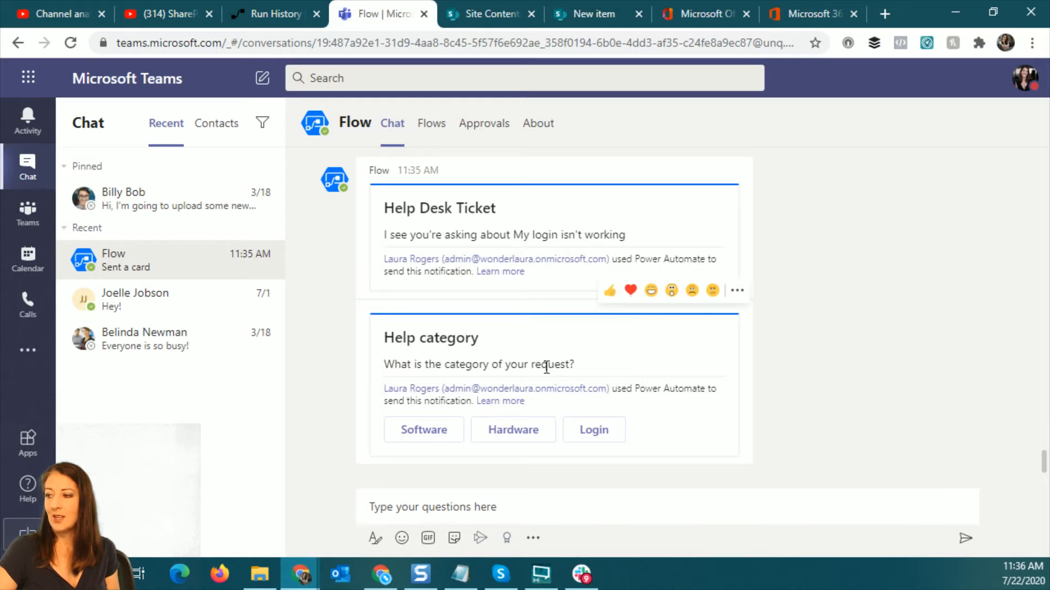
{"action": "left_click", "coordinate": [592, 432]}
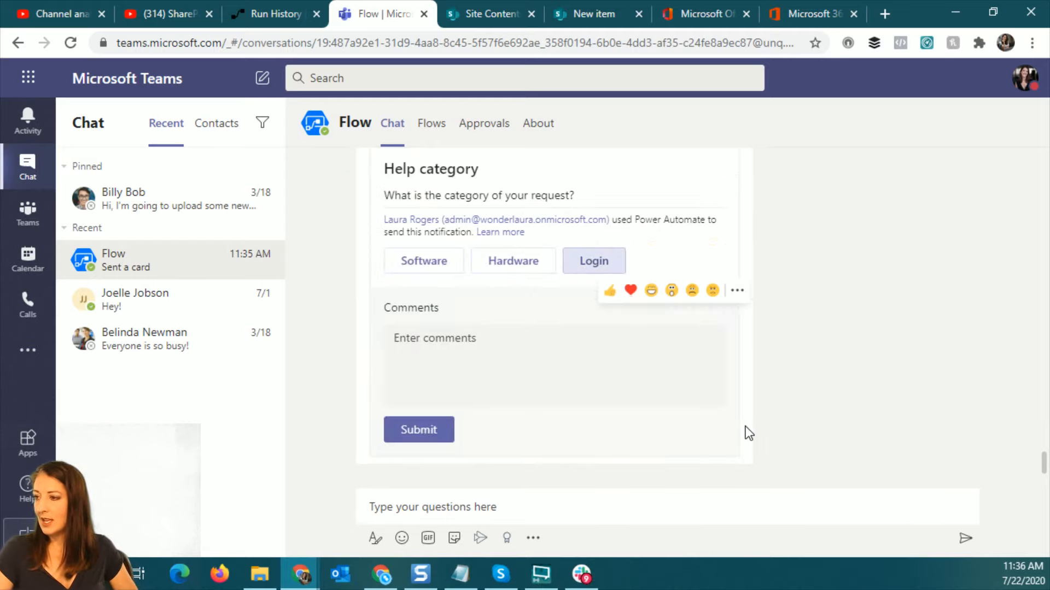
{"action": "left_click", "coordinate": [523, 352]}
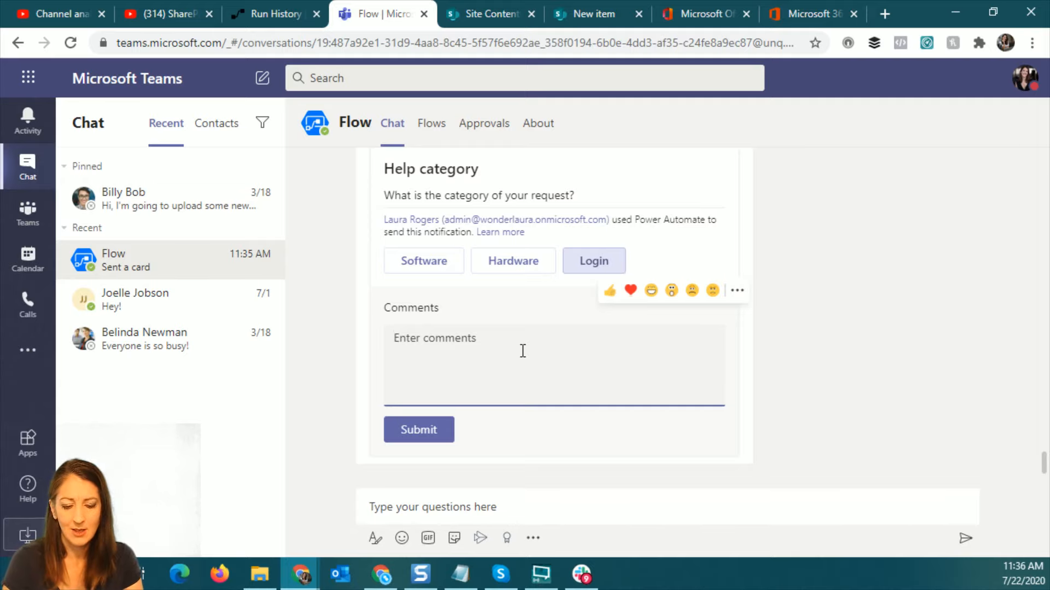
{"action": "type", "text": "this is s"}
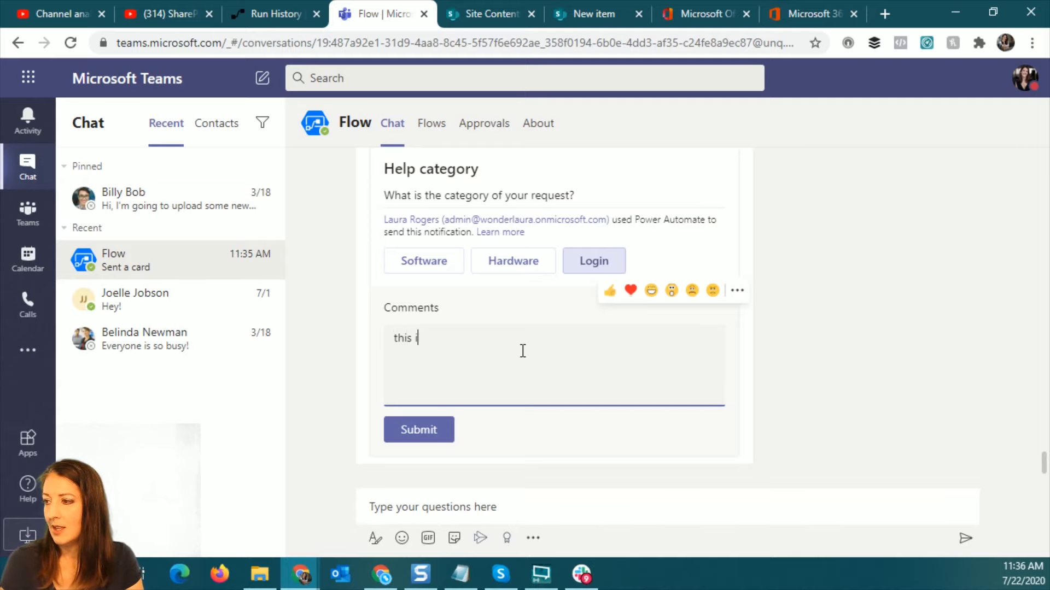
{"action": "type", "text": "uff"}
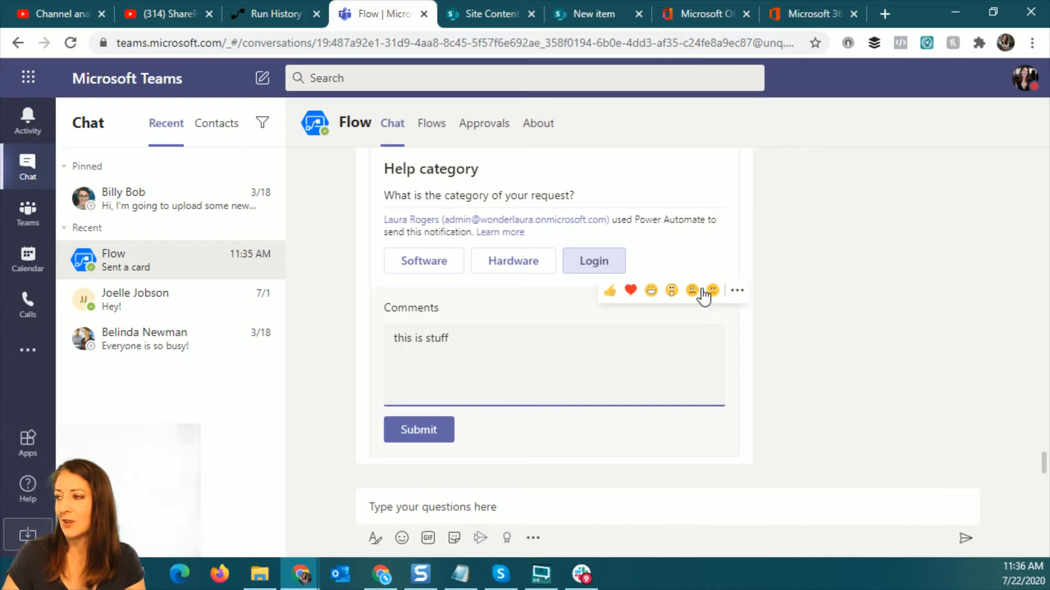
{"action": "left_click", "coordinate": [428, 432]}
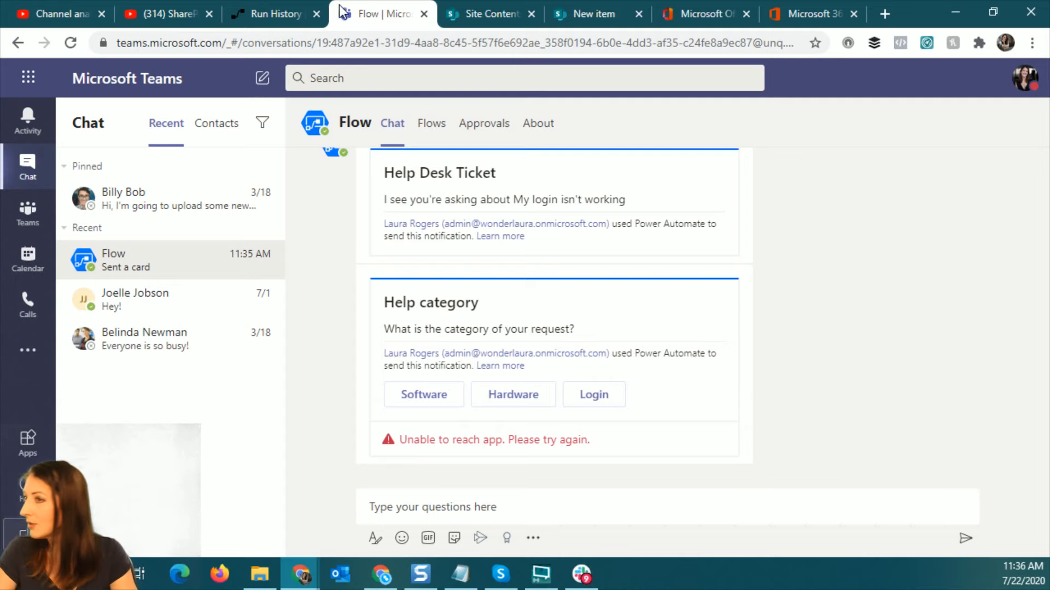
- Switch back to the flow run in Power Automate and open the flow for editing
{"action": "left_click", "coordinate": [274, 17]}
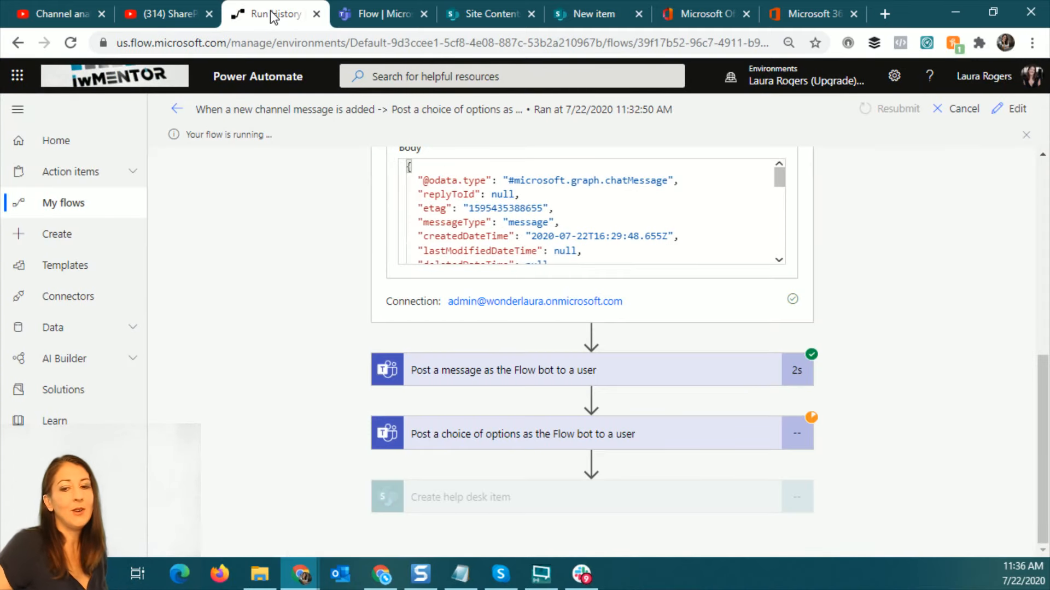
{"action": "left_click", "coordinate": [1016, 112]}
{"action": "scroll", "coordinate": [881, 421], "scroll_direction": "down", "scroll_amount": 1}
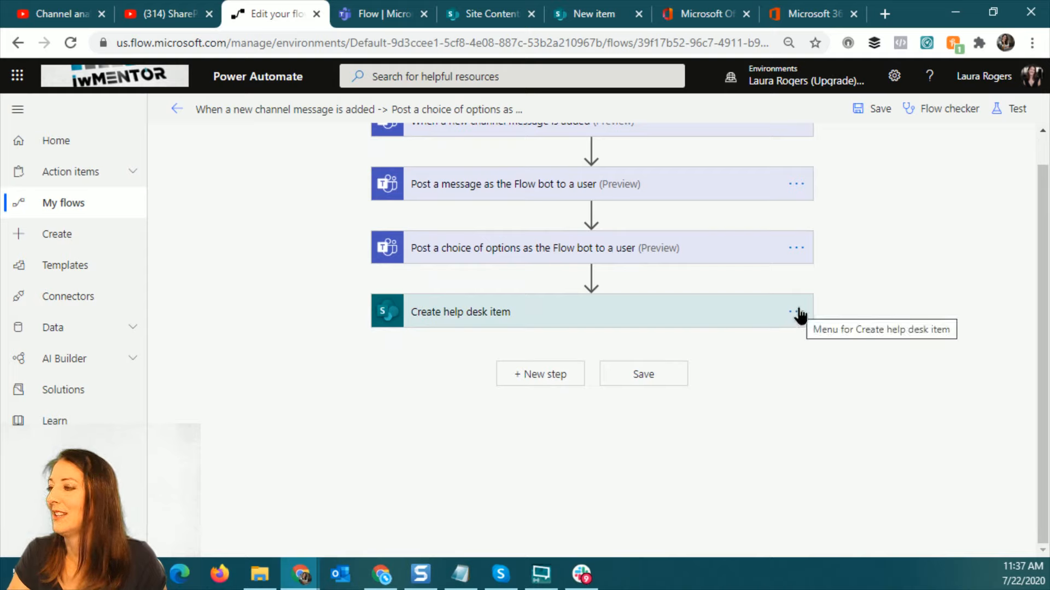
- Configure the Create help desk item action to run after the choice of options action only when it has timed out
{"action": "left_click", "coordinate": [798, 313]}
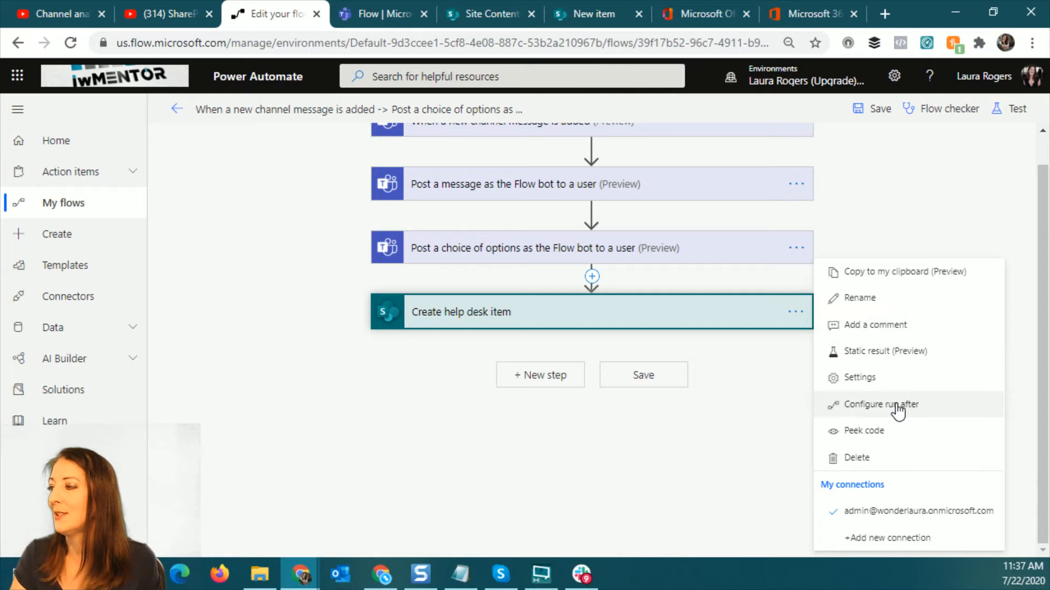
{"action": "left_click", "coordinate": [864, 404]}
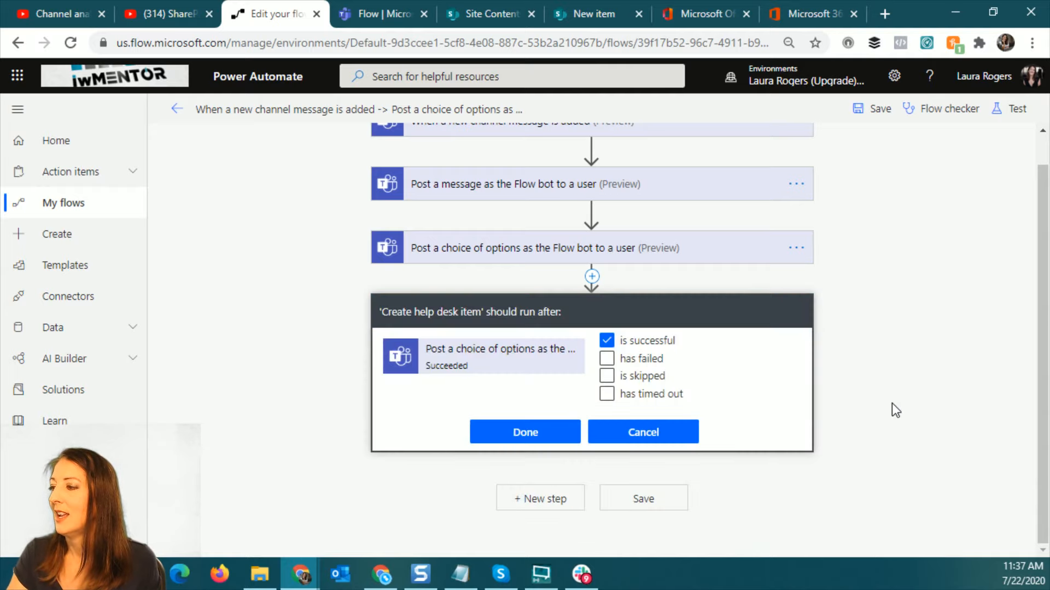
{"action": "left_click", "coordinate": [606, 340]}
{"action": "left_click", "coordinate": [607, 393]}
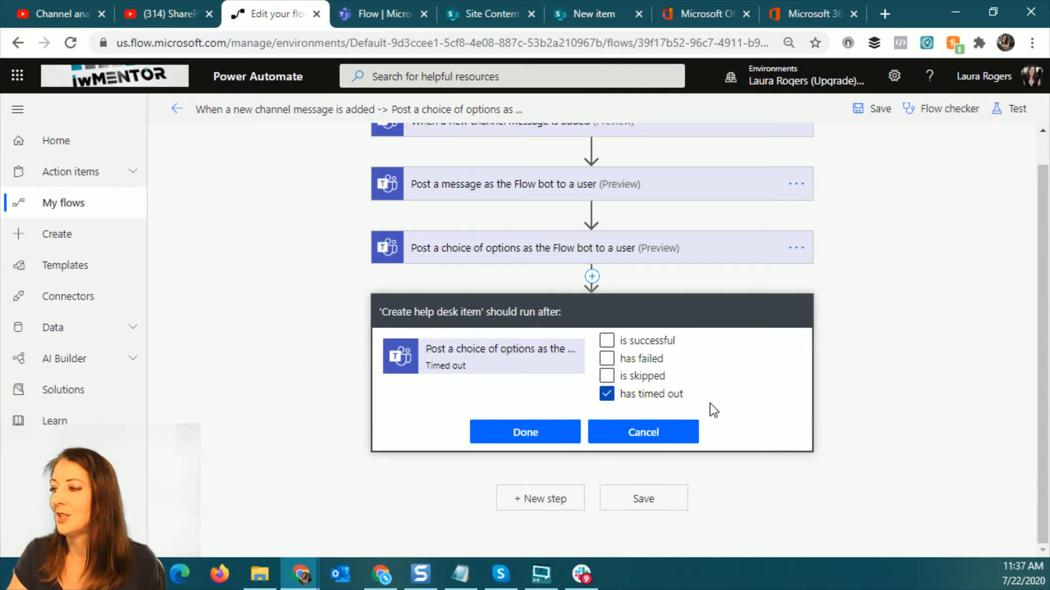
- Set the help desk item creation to run only after the choice-of-options action is skipped, and save the flow
{"action": "left_click", "coordinate": [607, 394]}
{"action": "left_click", "coordinate": [608, 377]}
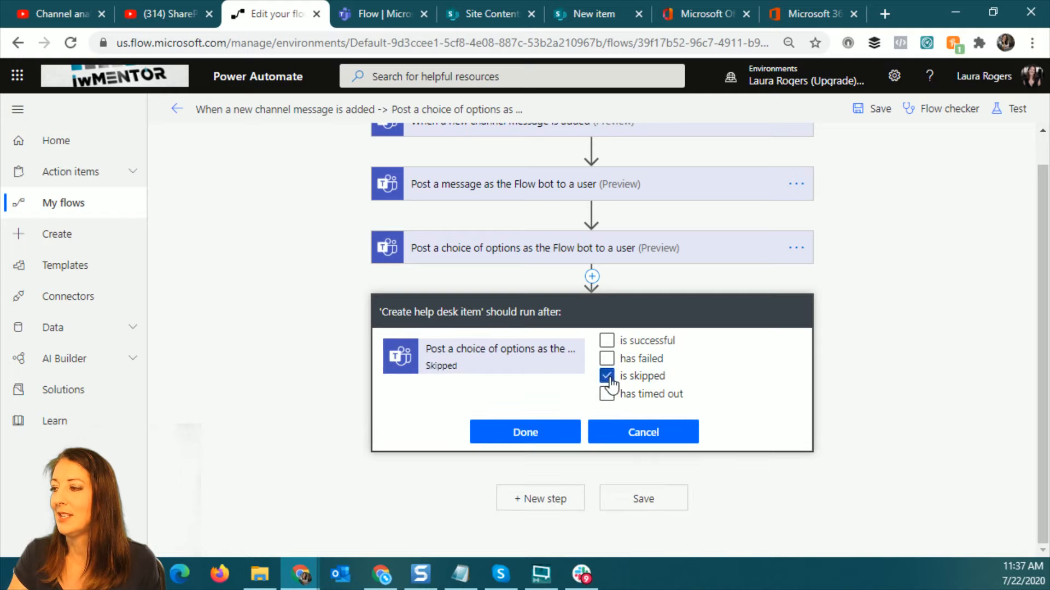
{"action": "left_click", "coordinate": [525, 432]}
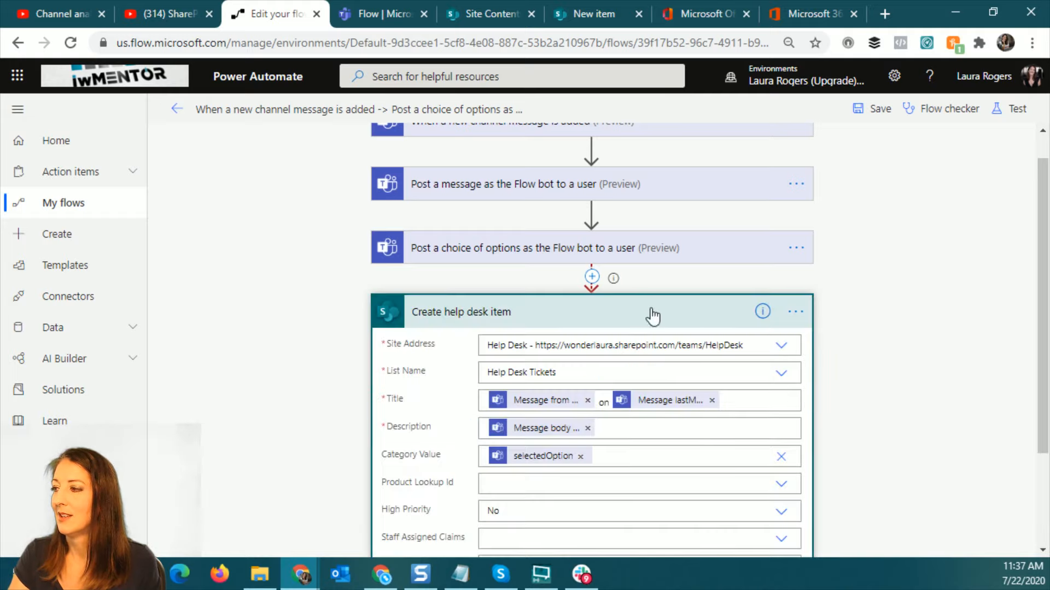
{"action": "left_click", "coordinate": [598, 321]}
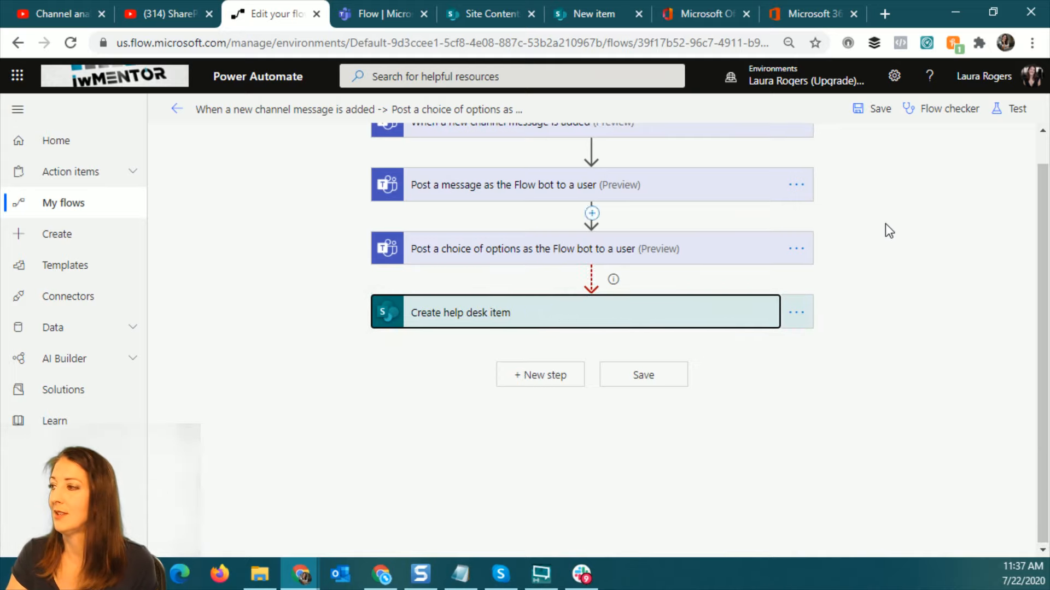
{"action": "left_click", "coordinate": [630, 372]}
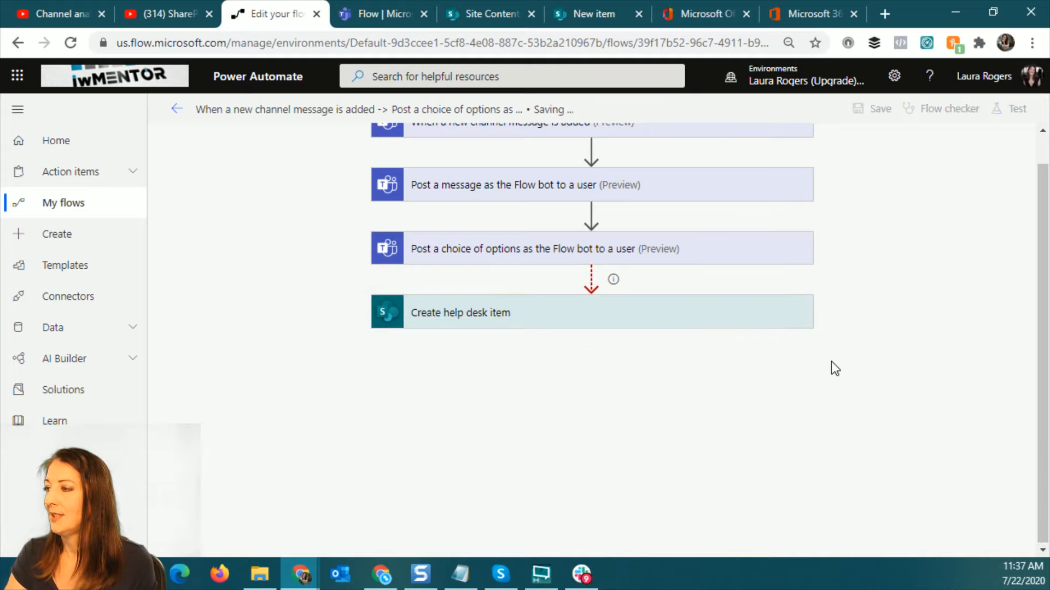
- Return to the flow's details, refresh the 28-day run history, and open the run started at 11:35 AM
{"action": "left_click", "coordinate": [175, 111]}
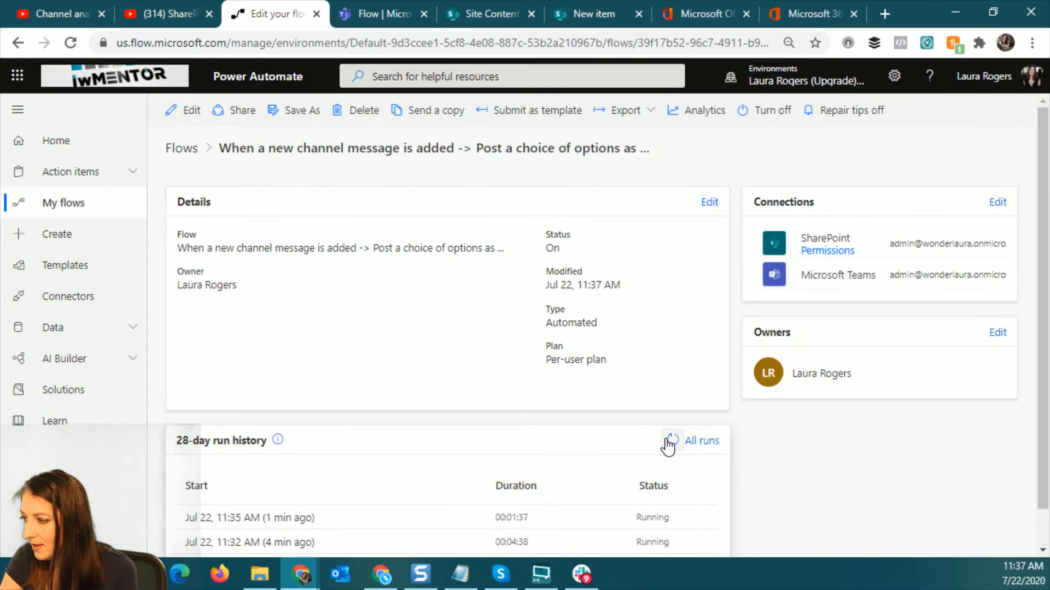
{"action": "left_click", "coordinate": [668, 443]}
{"action": "scroll", "coordinate": [792, 470], "scroll_direction": "down", "scroll_amount": 1}
{"action": "left_click", "coordinate": [317, 484]}
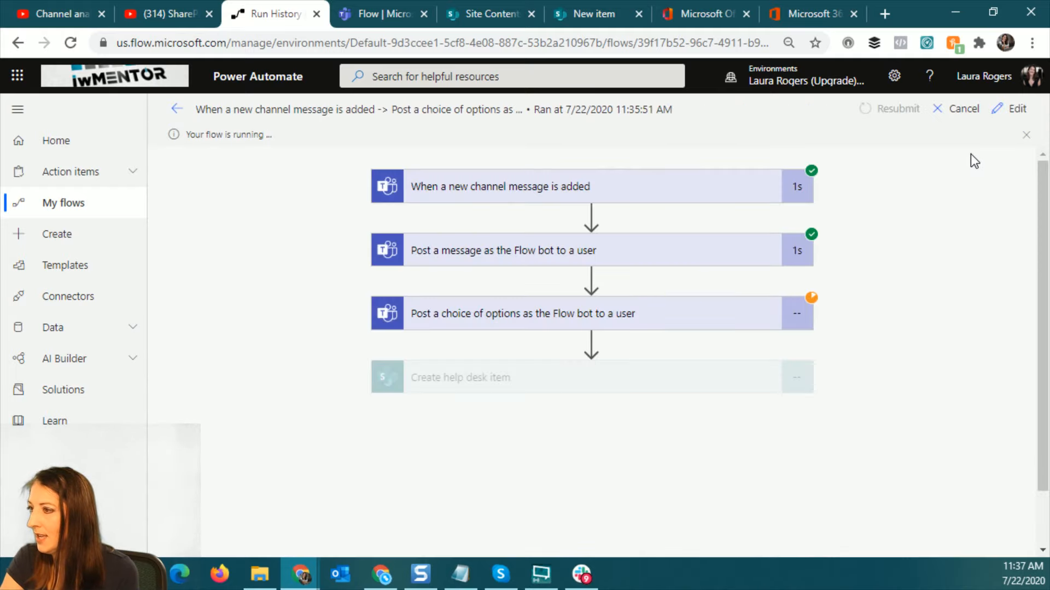
- Examine the inputs and output body of the channel message trigger in this run
{"action": "left_click", "coordinate": [682, 193]}
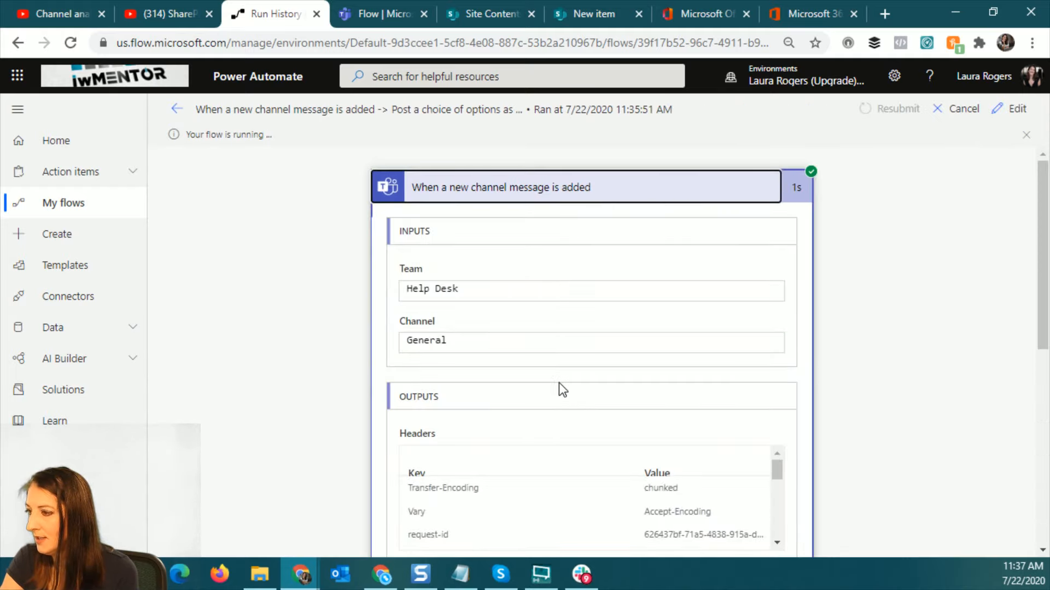
{"action": "scroll", "coordinate": [674, 370], "scroll_direction": "down", "scroll_amount": 5}
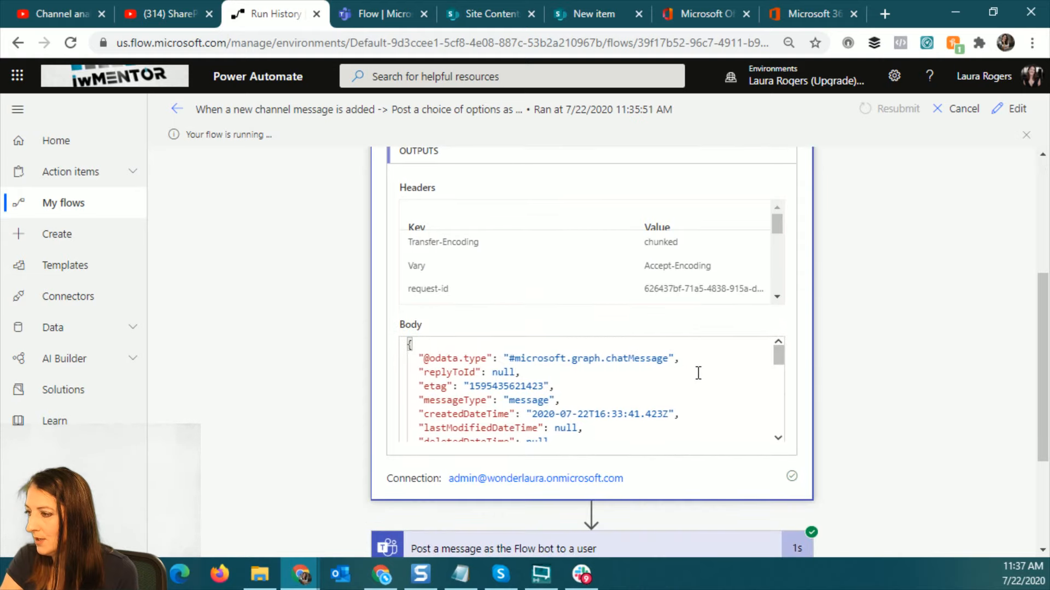
{"action": "left_click_drag", "start_coordinate": [780, 356], "coordinate": [778, 402]}
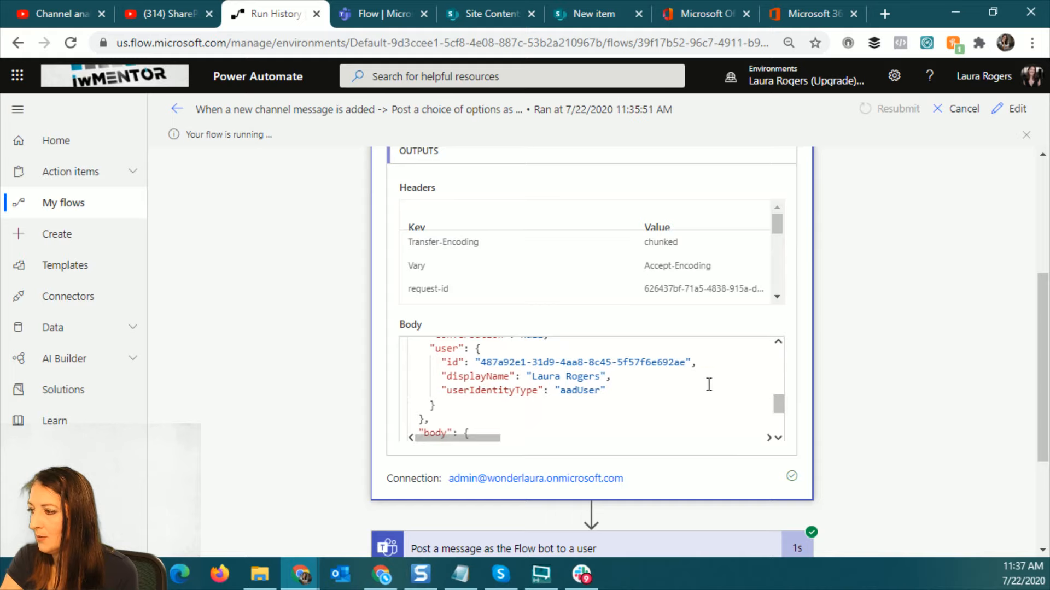
{"action": "scroll", "coordinate": [832, 378], "scroll_direction": "up", "scroll_amount": 5}
{"action": "left_click", "coordinate": [531, 189]}
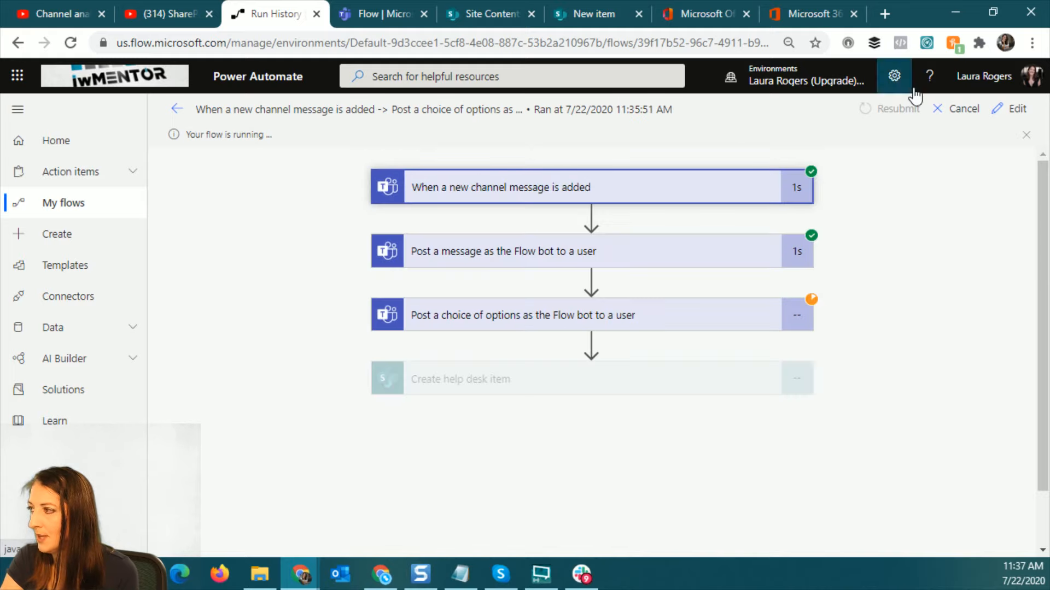
- Cancel the running flow run and resubmit it
{"action": "left_click", "coordinate": [961, 111]}
{"action": "key", "text": "Return"}
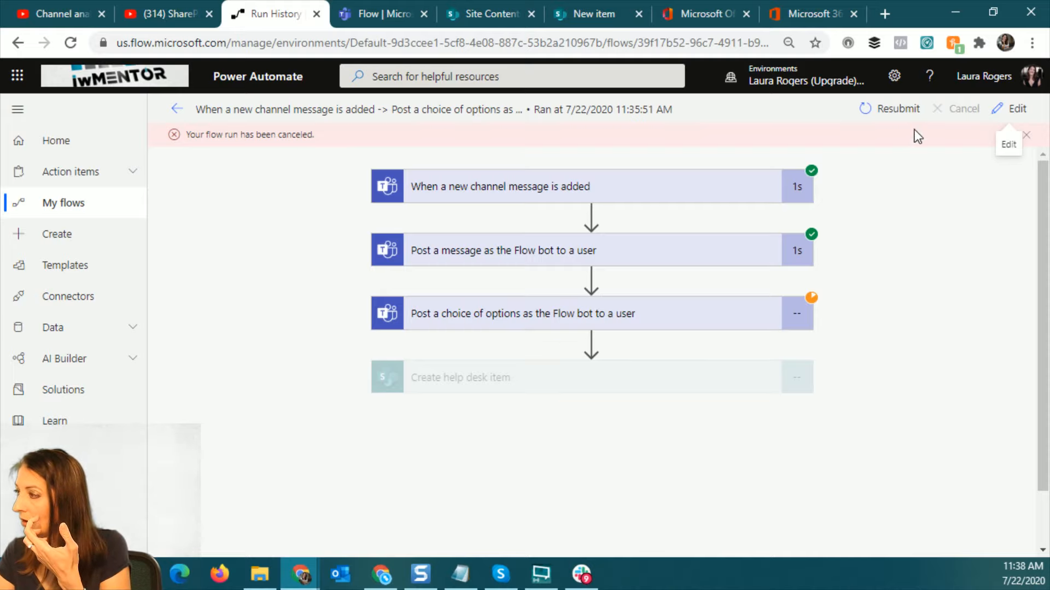
{"action": "left_click", "coordinate": [904, 114]}
{"action": "left_click", "coordinate": [608, 137]}
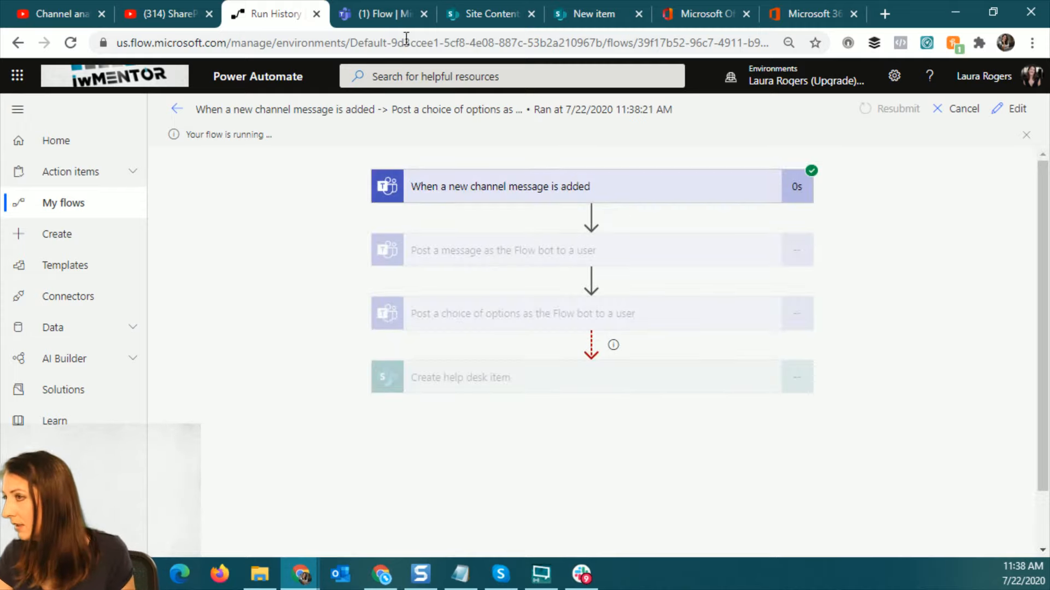
- In the Flow chat in Microsoft Teams, answer the newest Help category card with Login and submit it with the comment "stuff"
{"action": "left_click", "coordinate": [383, 13]}
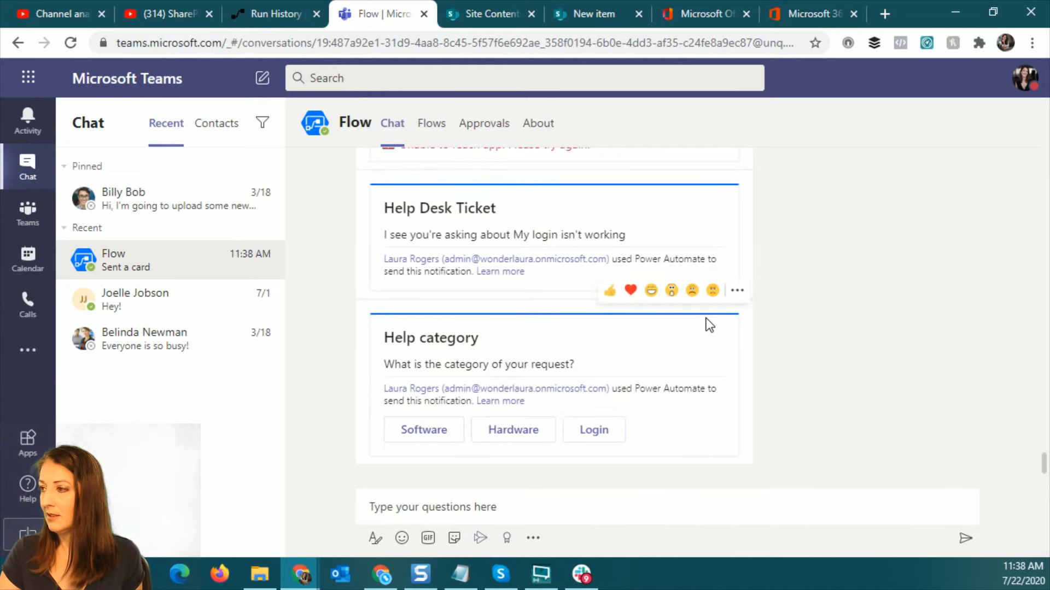
{"action": "left_click", "coordinate": [444, 434]}
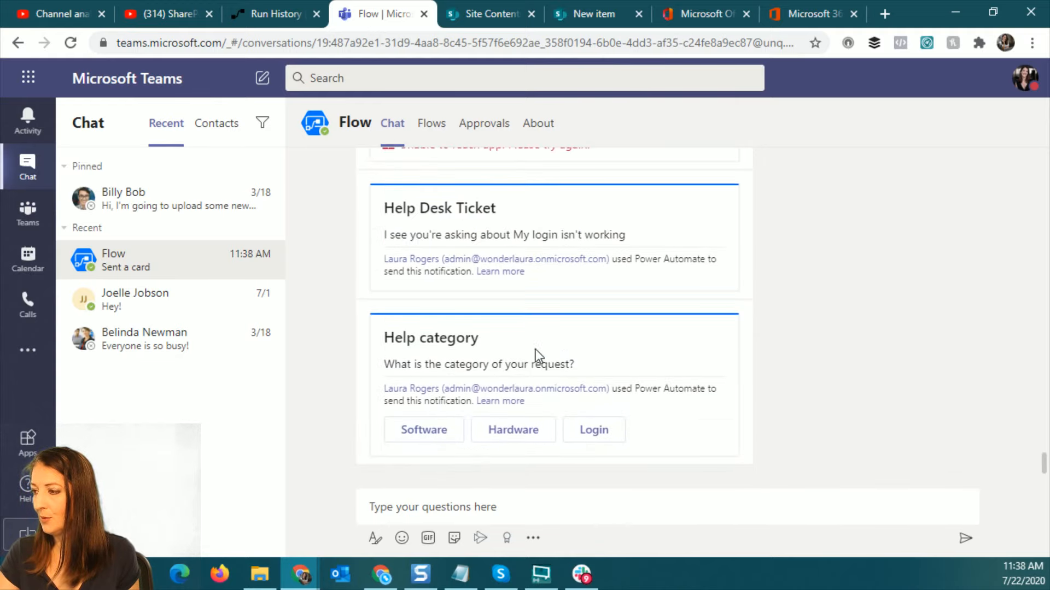
{"action": "left_click", "coordinate": [611, 438]}
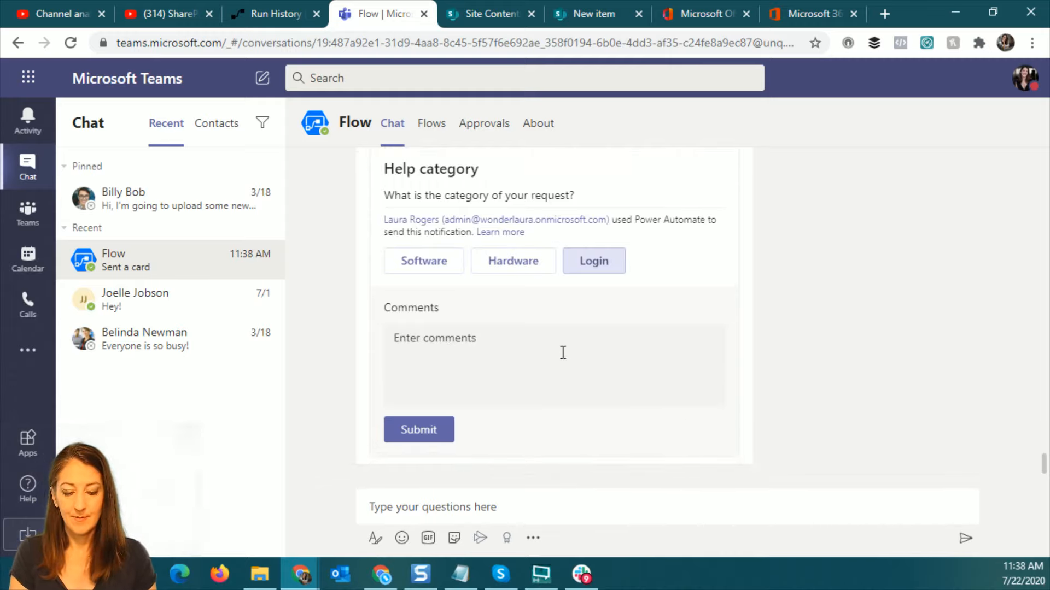
{"action": "left_click", "coordinate": [563, 353]}
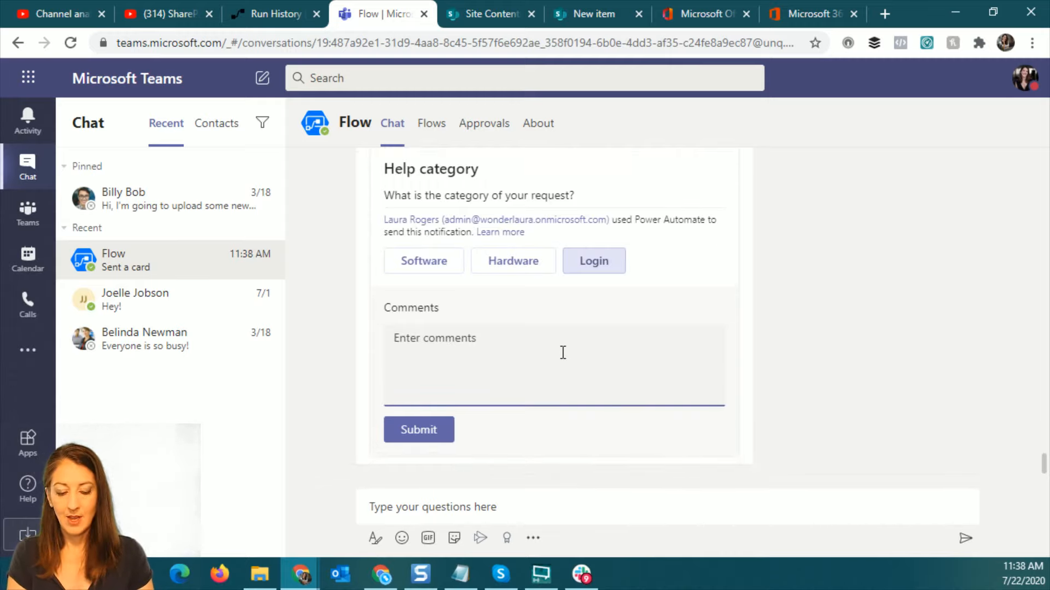
{"action": "type", "text": "stuff"}
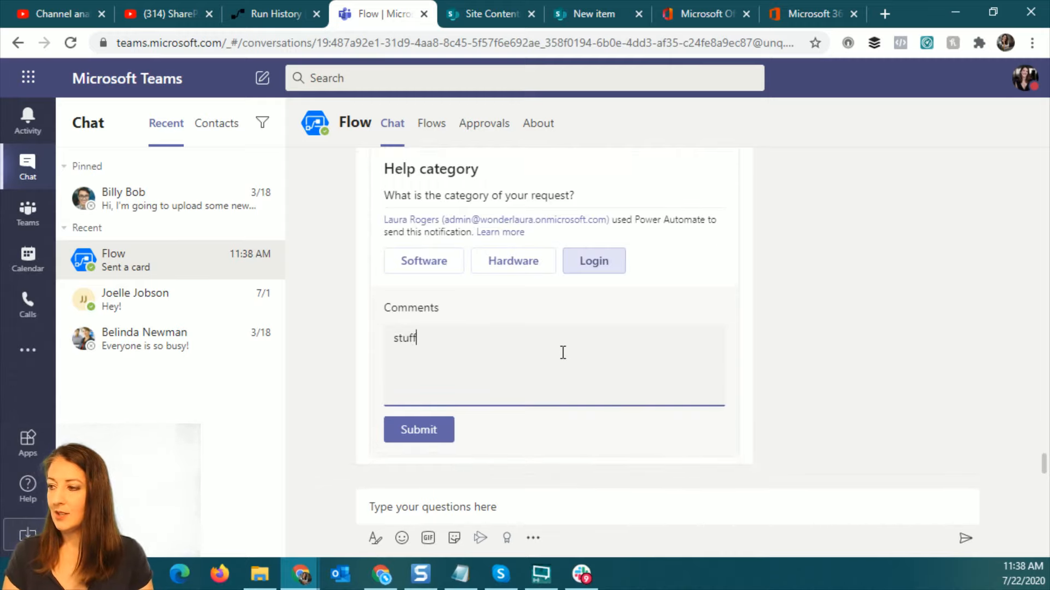
{"action": "left_click", "coordinate": [420, 432]}
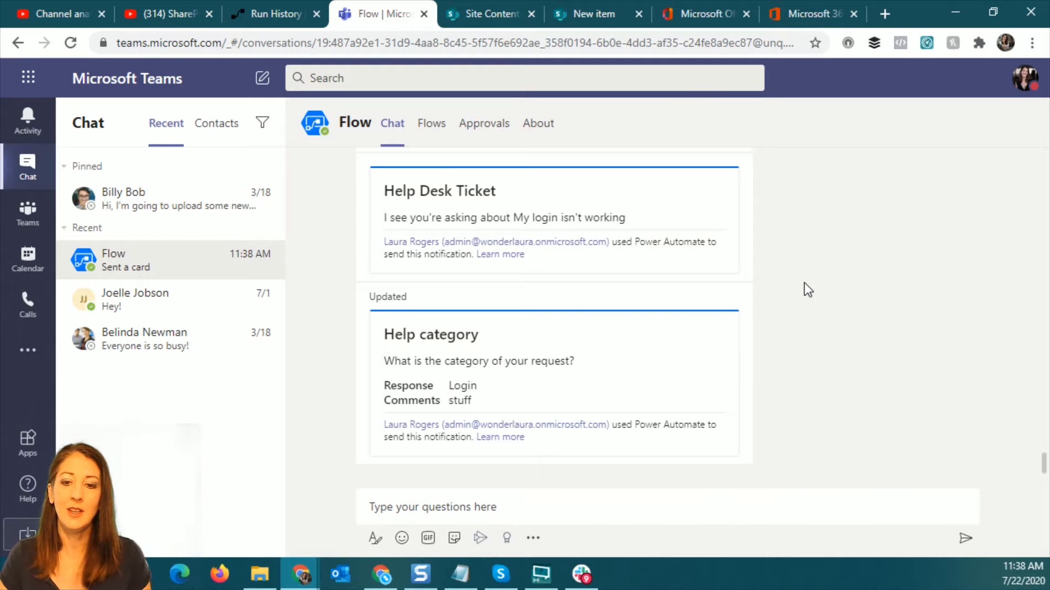
- Switch back to the Power Automate run, open the flow for editing, and view the advanced options of the choice-of-options action
{"action": "left_click", "coordinate": [263, 13]}
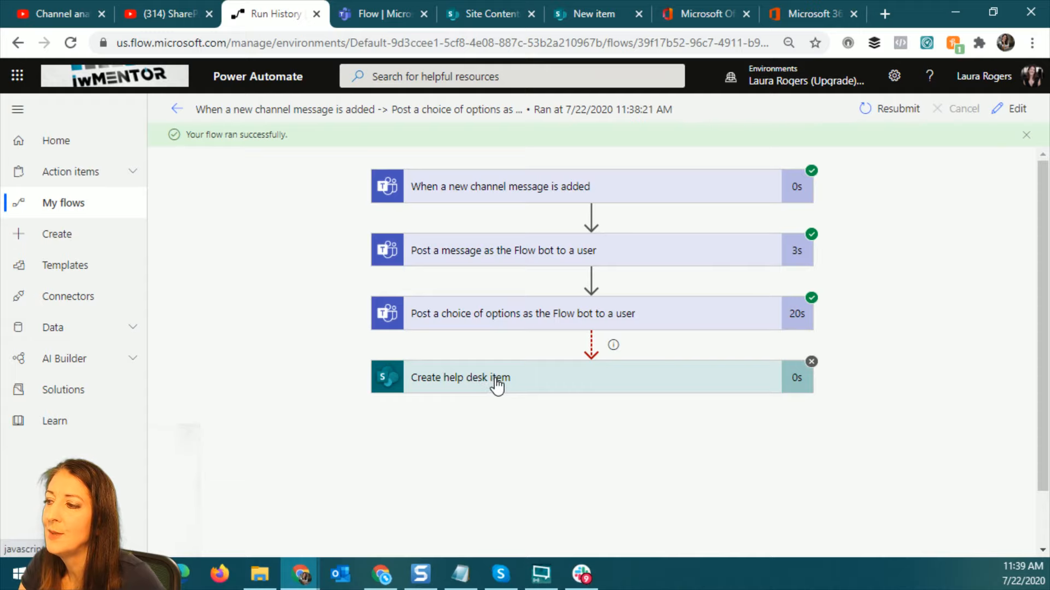
{"action": "left_click", "coordinate": [1015, 115]}
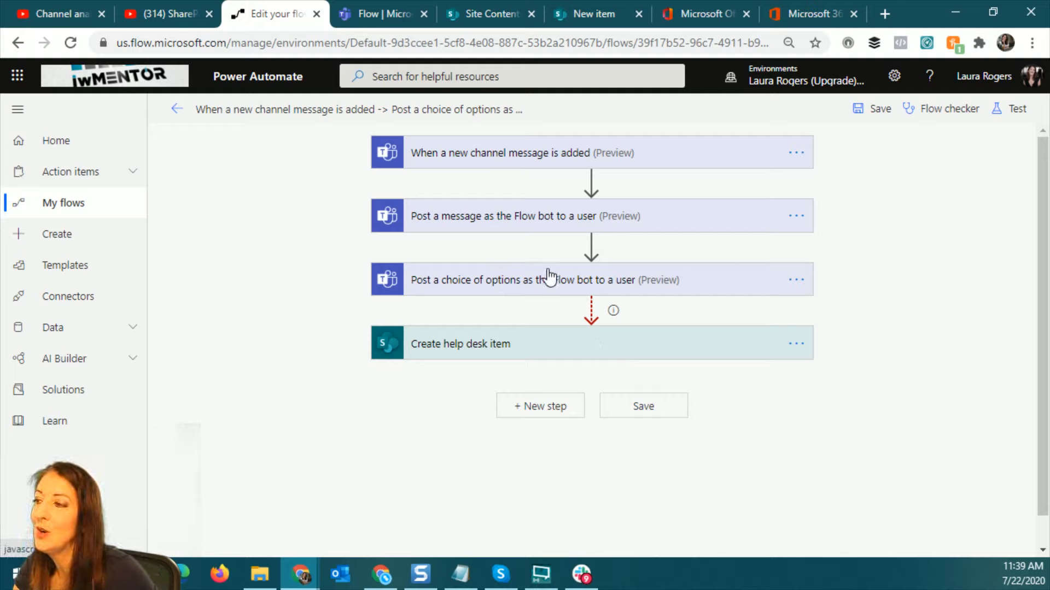
{"action": "left_click", "coordinate": [509, 281]}
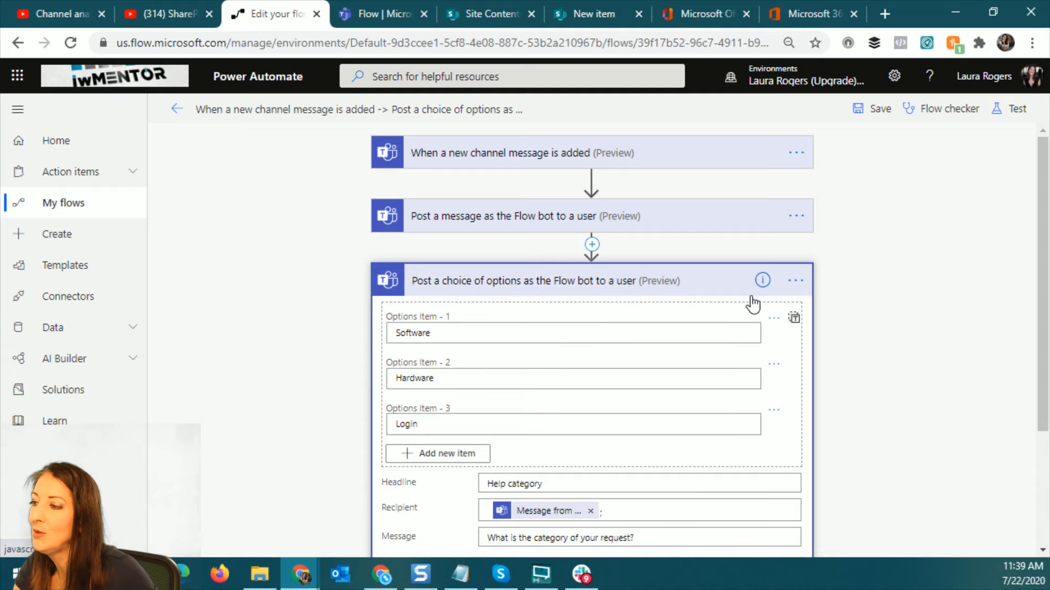
{"action": "scroll", "coordinate": [961, 305], "scroll_direction": "down", "scroll_amount": 4}
{"action": "left_click", "coordinate": [434, 403]}
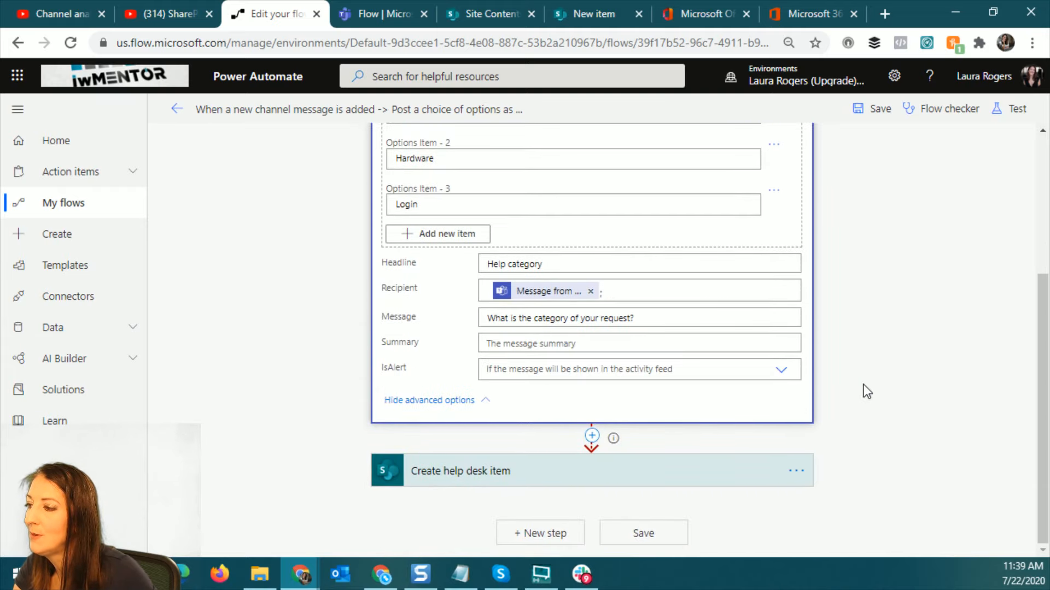
{"action": "left_click", "coordinate": [594, 343]}
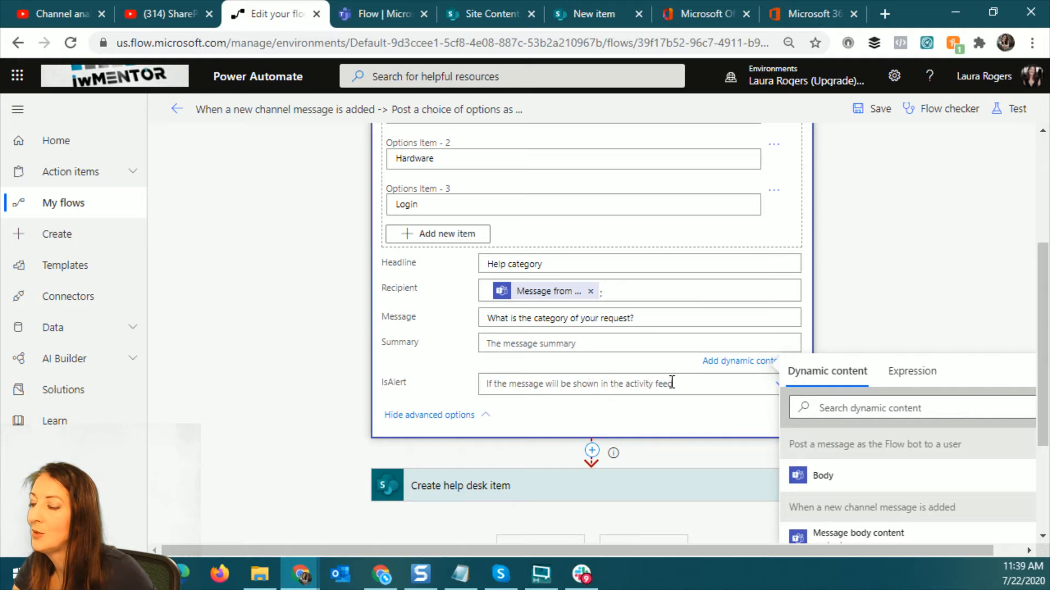
{"action": "scroll", "coordinate": [882, 288], "scroll_direction": "up", "scroll_amount": 4}
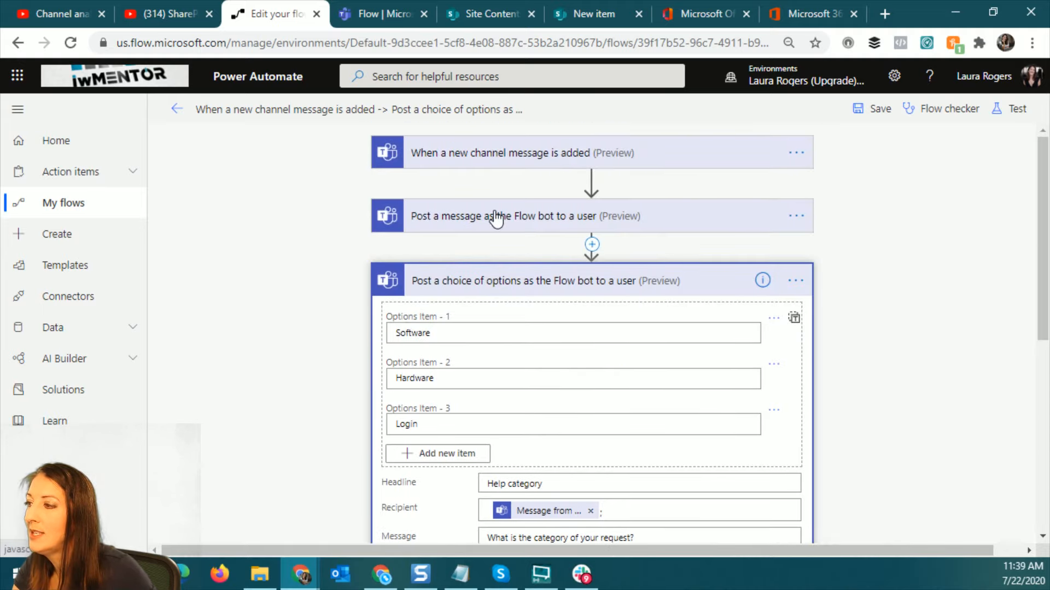
- Expand the Flow bot message action and compare its Summary and IsAlert settings with those of the choice-of-options action
{"action": "left_click", "coordinate": [496, 219]}
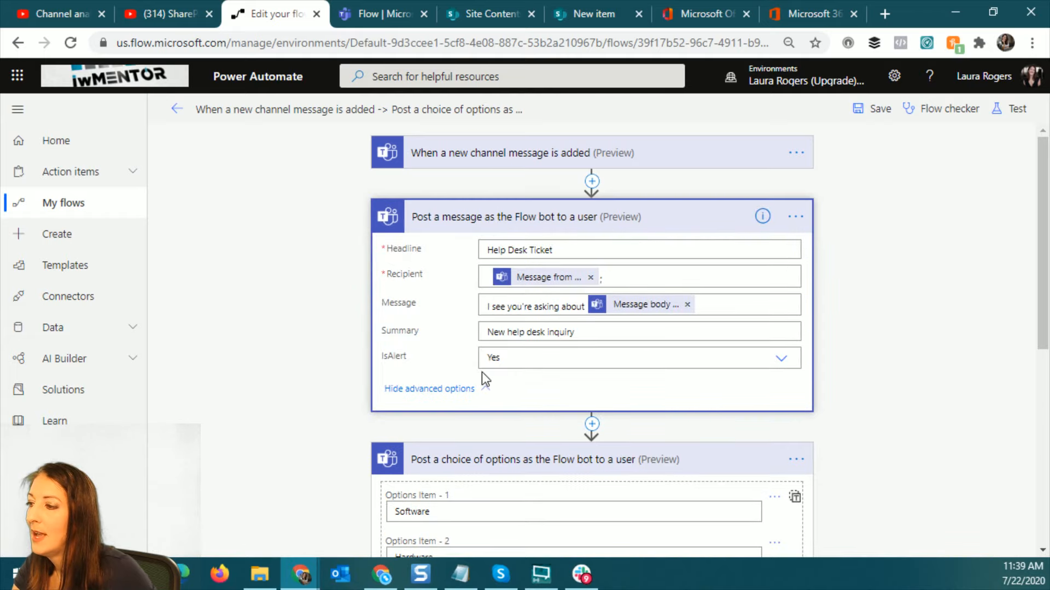
{"action": "scroll", "coordinate": [861, 358], "scroll_direction": "down", "scroll_amount": 7}
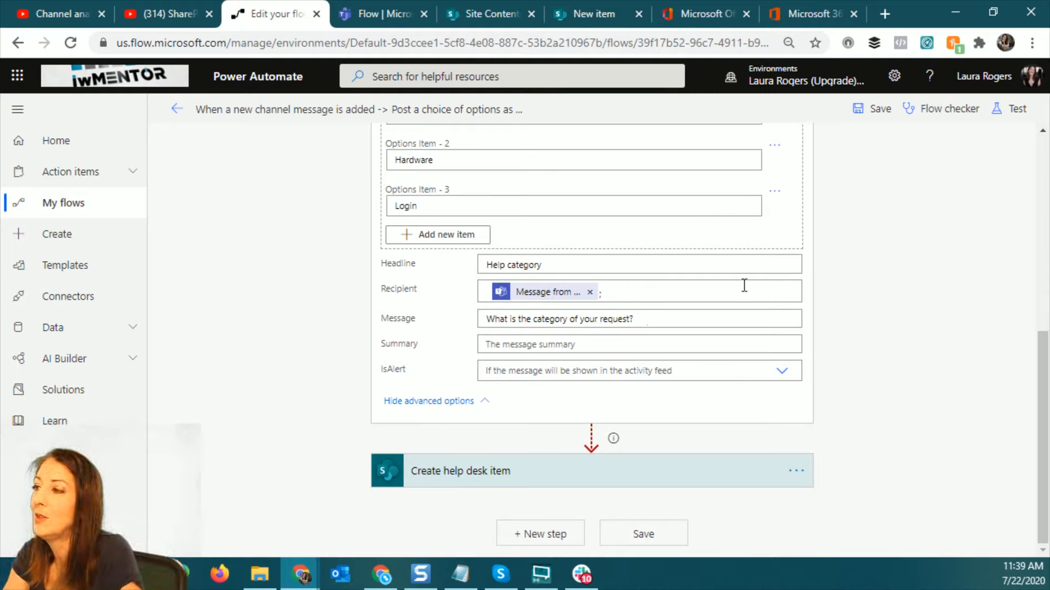
{"action": "scroll", "coordinate": [911, 221], "scroll_direction": "up", "scroll_amount": 6}
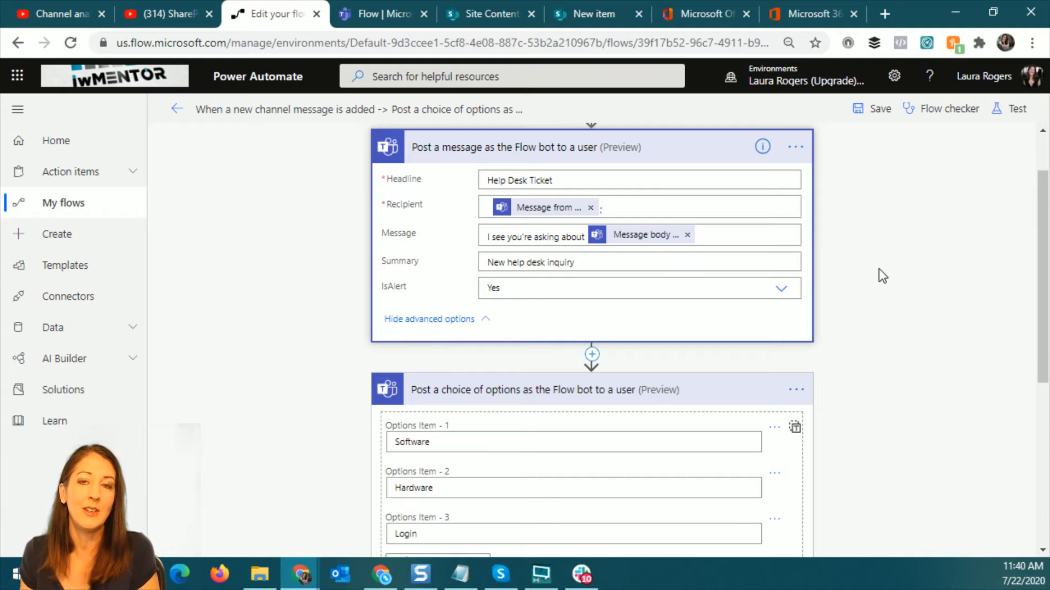
{"action": "scroll", "coordinate": [878, 268], "scroll_direction": "down", "scroll_amount": 6}
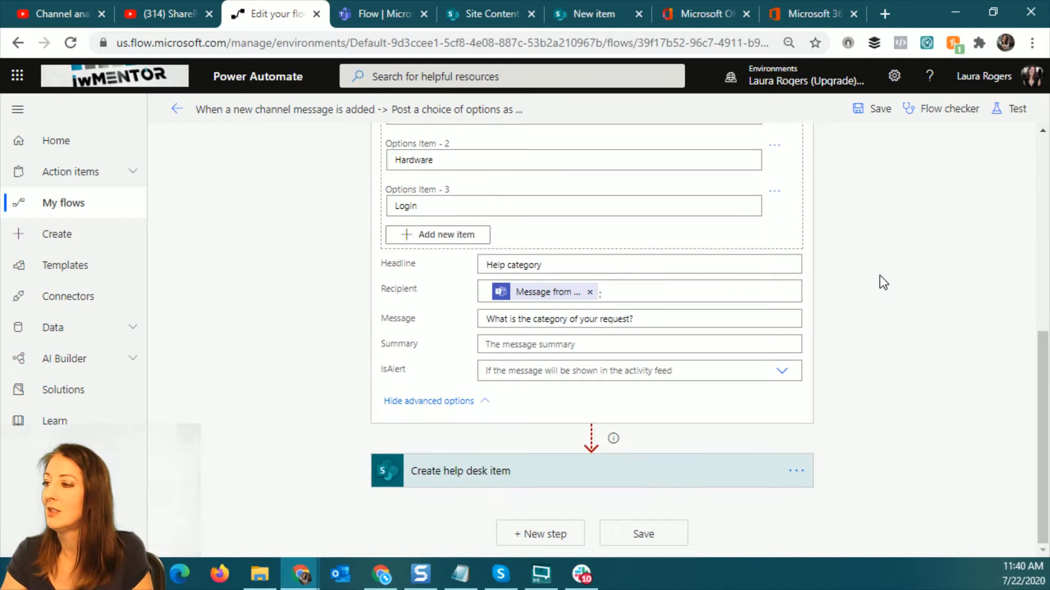
{"action": "scroll", "coordinate": [878, 268], "scroll_direction": "up", "scroll_amount": 3}
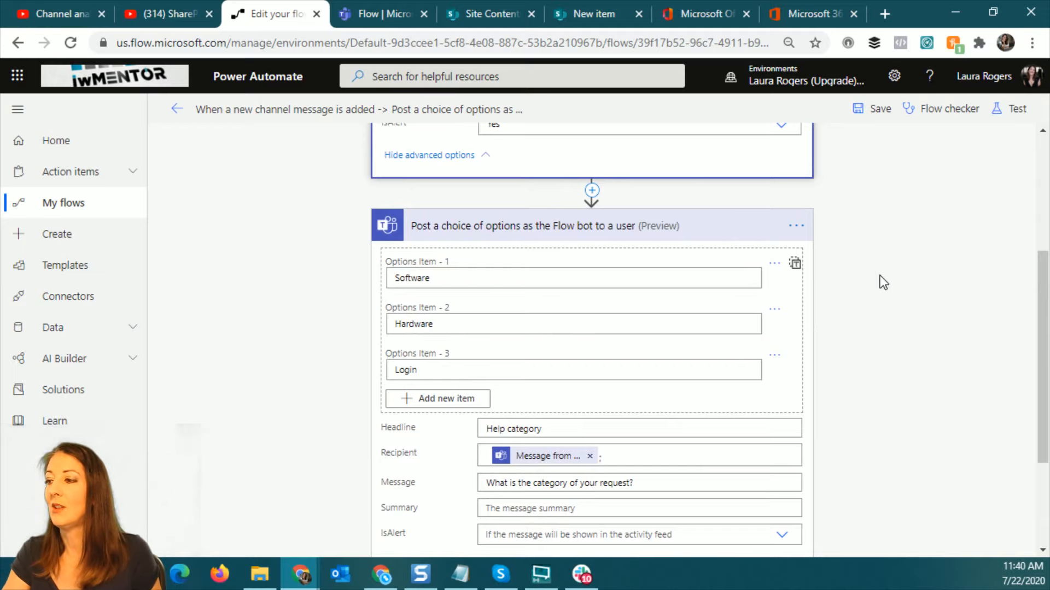
{"action": "scroll", "coordinate": [882, 282], "scroll_direction": "down", "scroll_amount": 3}
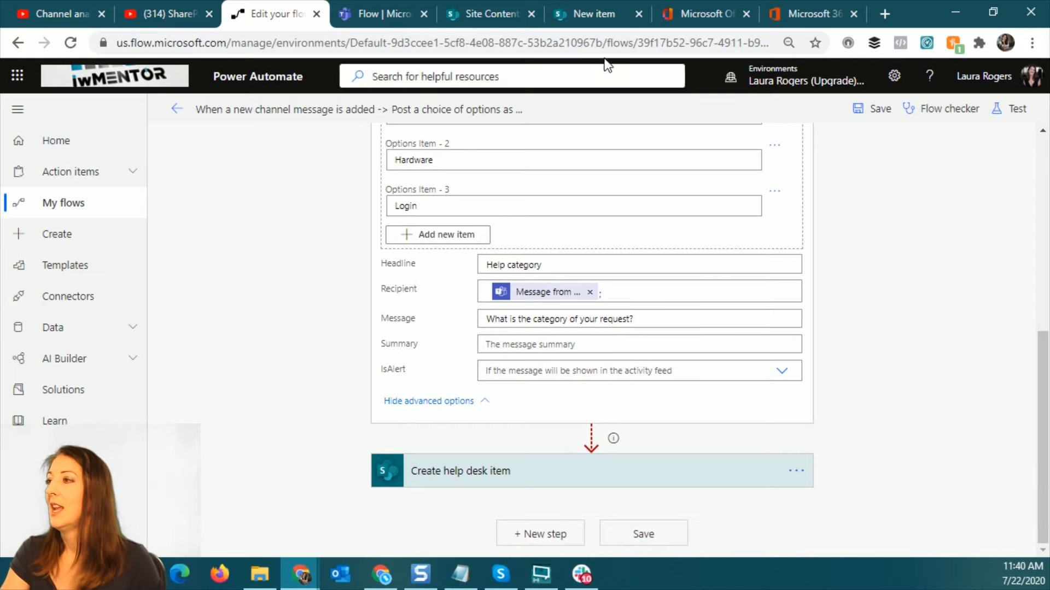
- Switch to the SharePoint Help Desk Tickets list, open a new item form, and examine its fields
{"action": "left_click", "coordinate": [591, 15]}
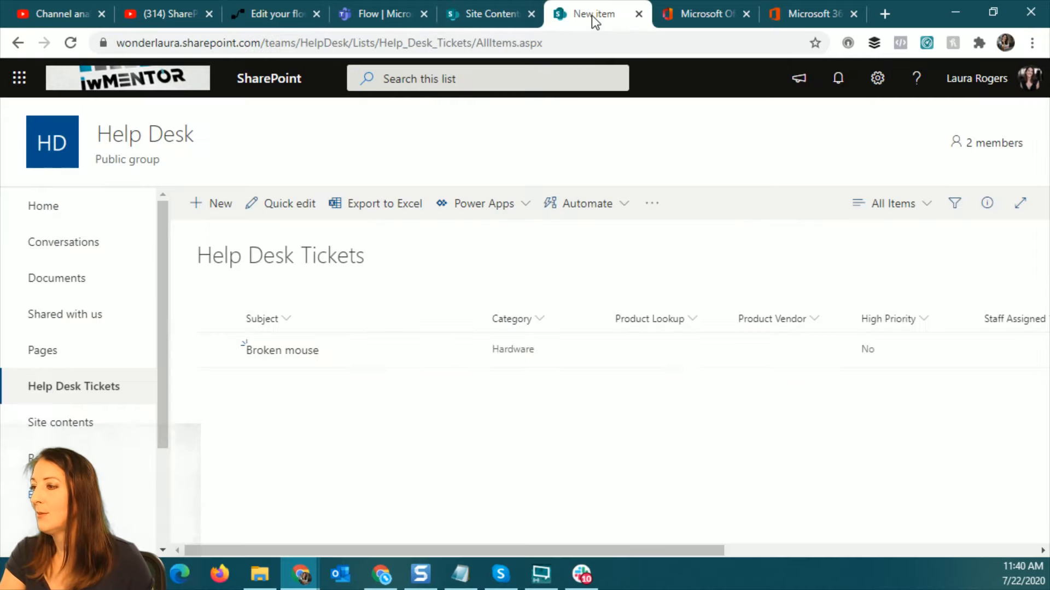
{"action": "left_click", "coordinate": [205, 209]}
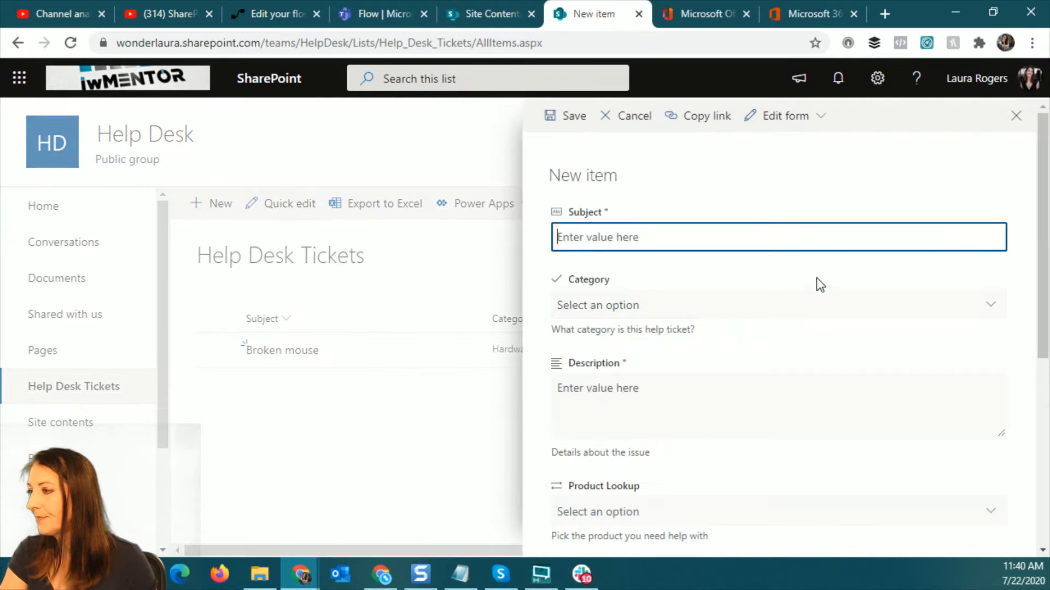
{"action": "left_click_drag", "start_coordinate": [1047, 248], "coordinate": [1048, 371]}
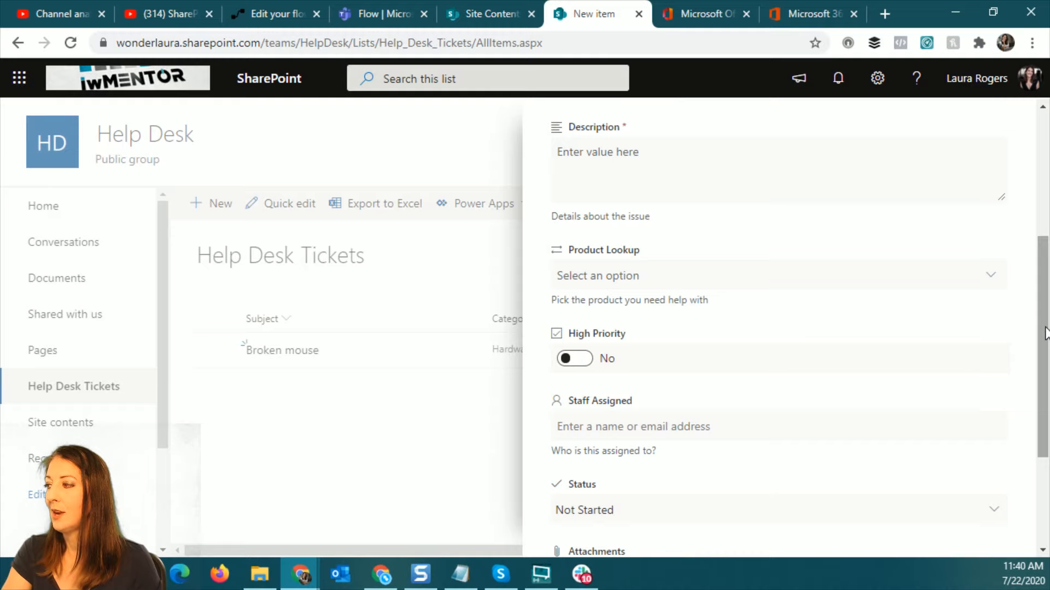
{"action": "left_click_drag", "start_coordinate": [1046, 335], "coordinate": [1046, 420]}
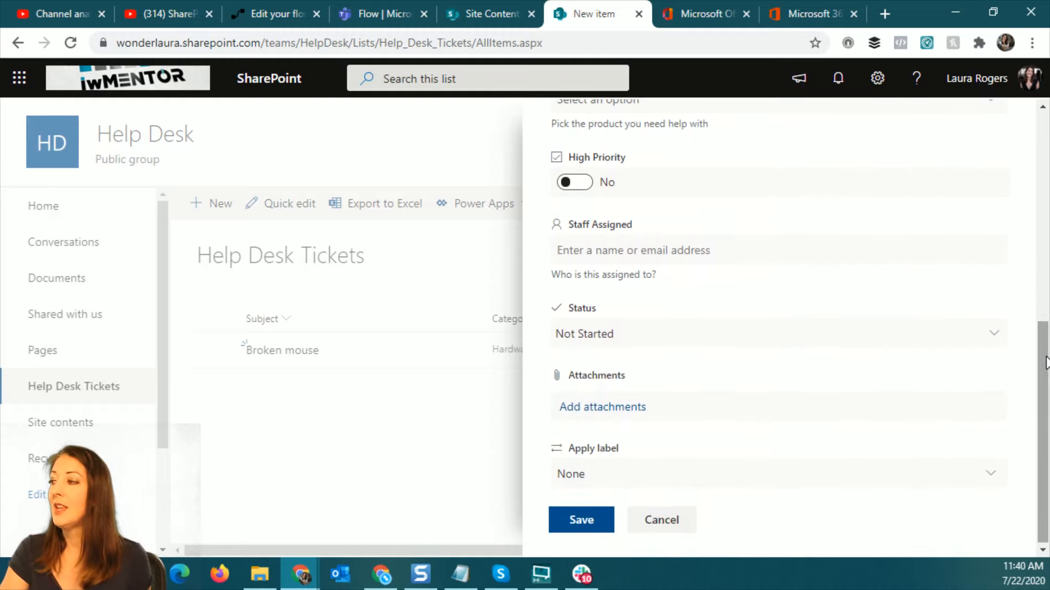
{"action": "left_click_drag", "start_coordinate": [1047, 353], "coordinate": [1046, 157]}
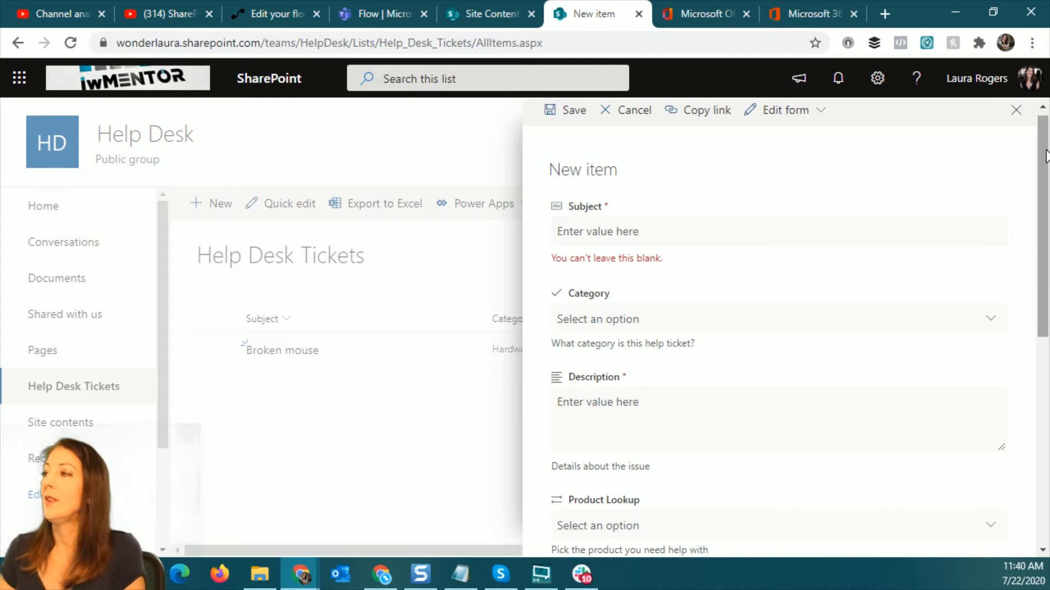
- Close the new item form, disable attachments in the Help Desk Tickets list's advanced settings, and return to the list
{"action": "left_click", "coordinate": [1016, 114]}
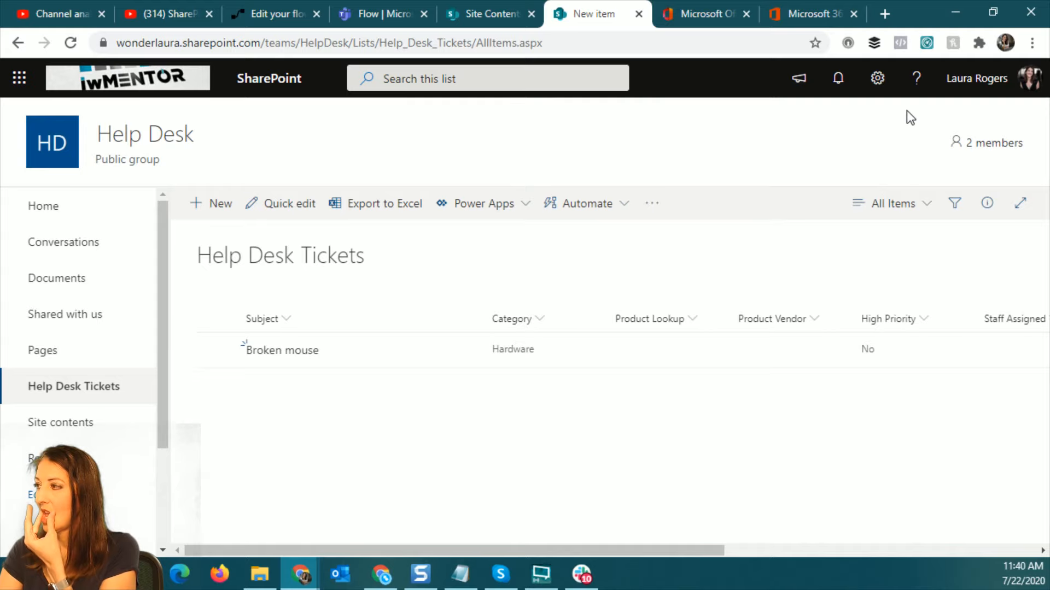
{"action": "left_click", "coordinate": [890, 82]}
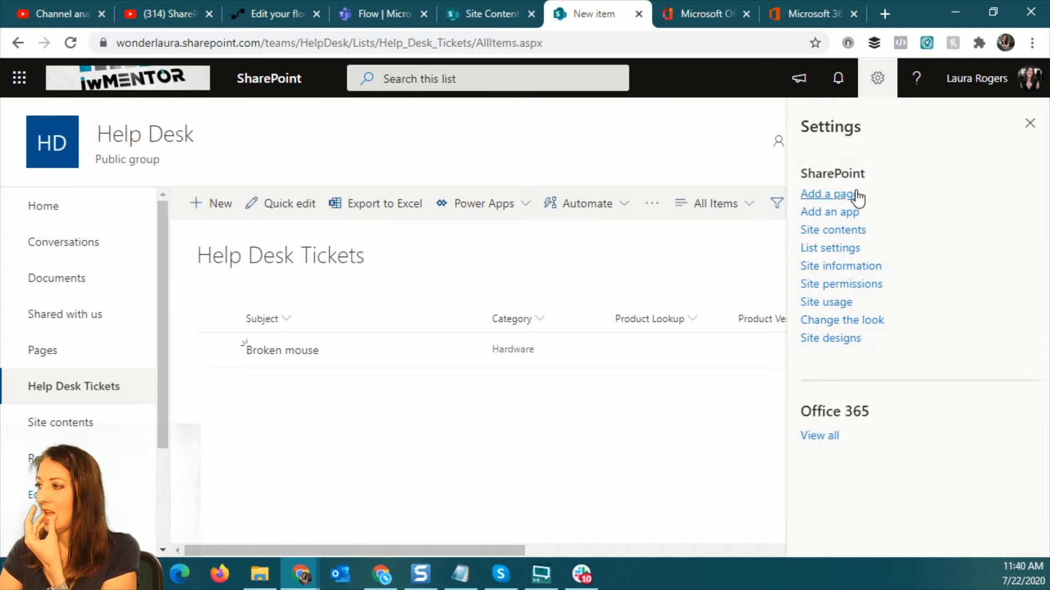
{"action": "left_click", "coordinate": [828, 250]}
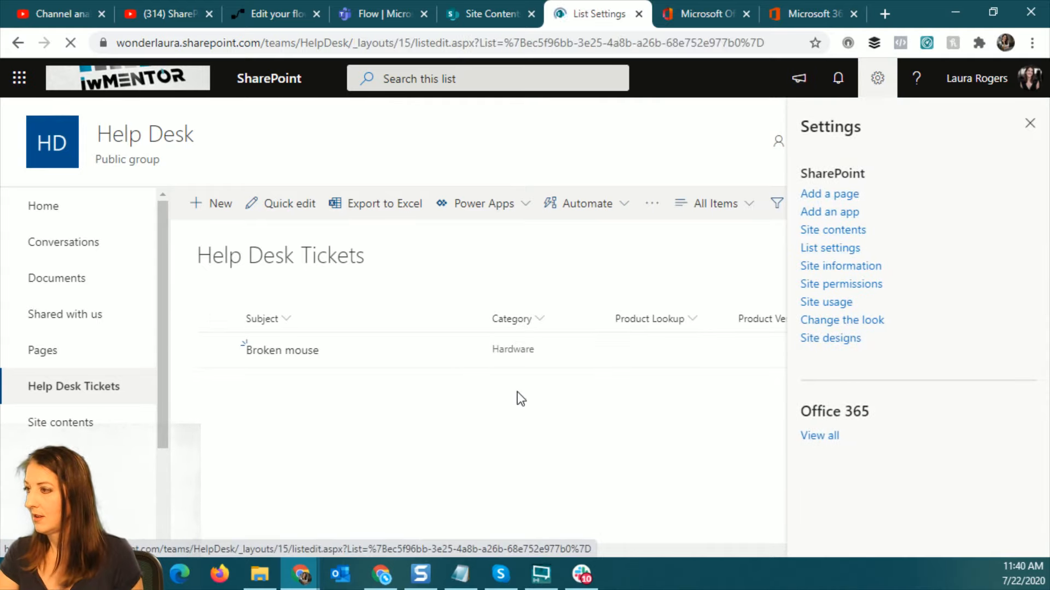
{"action": "left_click", "coordinate": [216, 417]}
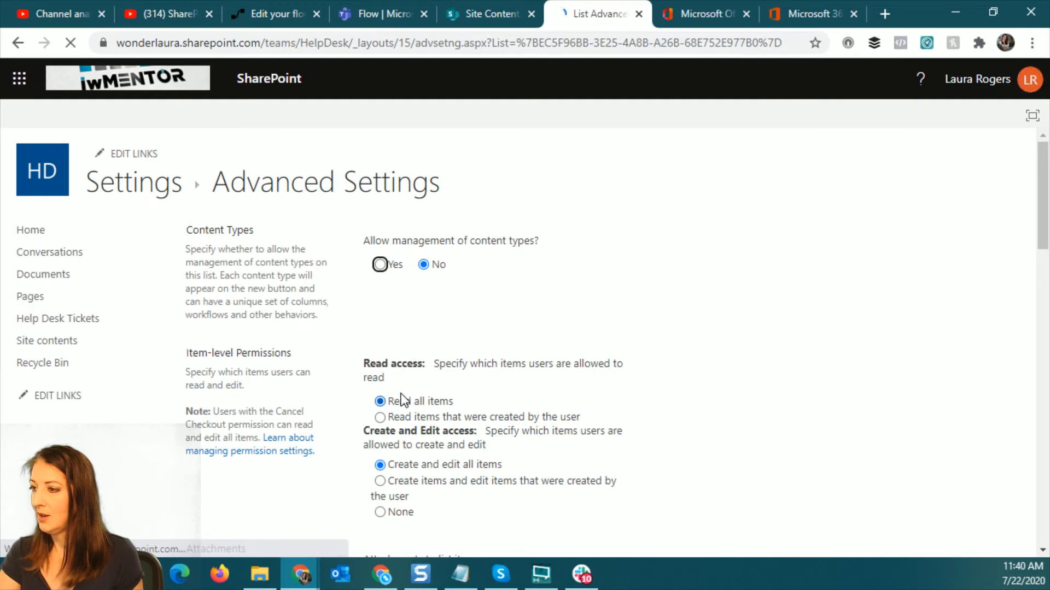
{"action": "scroll", "coordinate": [584, 361], "scroll_direction": "down", "scroll_amount": 6}
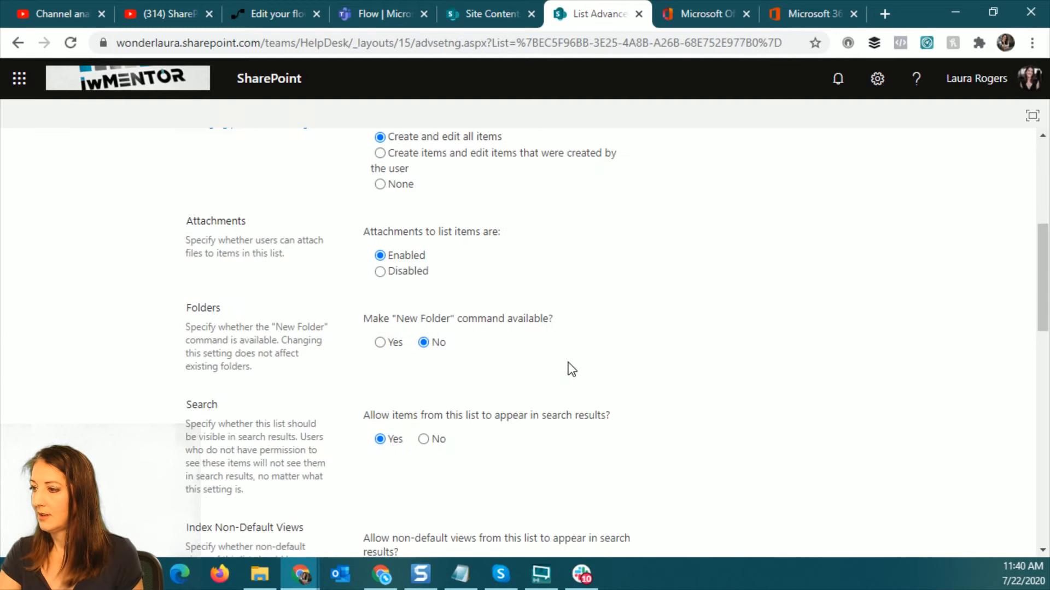
{"action": "left_click", "coordinate": [380, 271]}
{"action": "scroll", "coordinate": [829, 316], "scroll_direction": "down", "scroll_amount": 15}
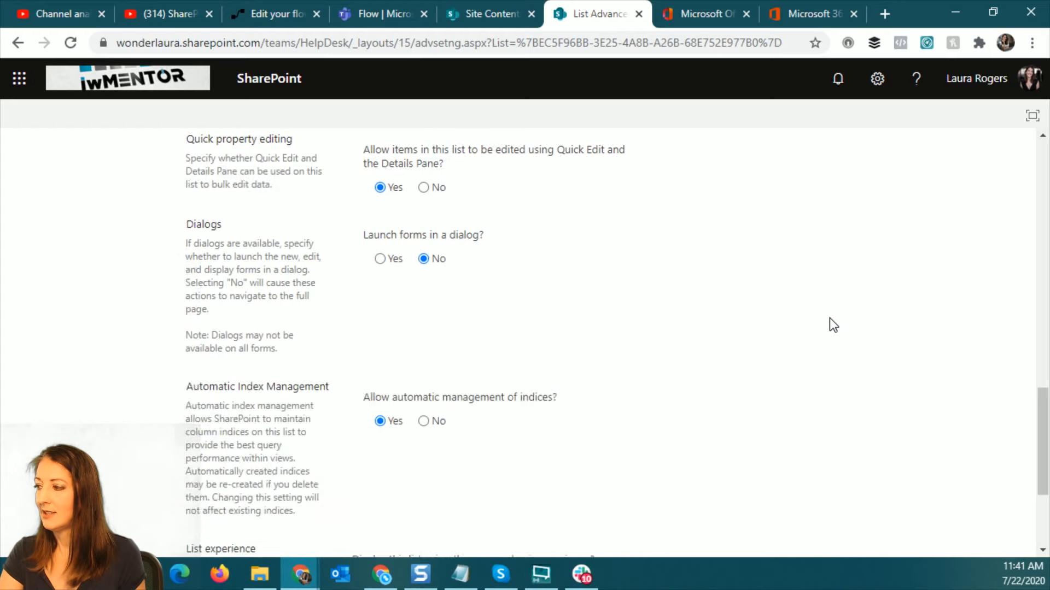
{"action": "left_click", "coordinate": [553, 481]}
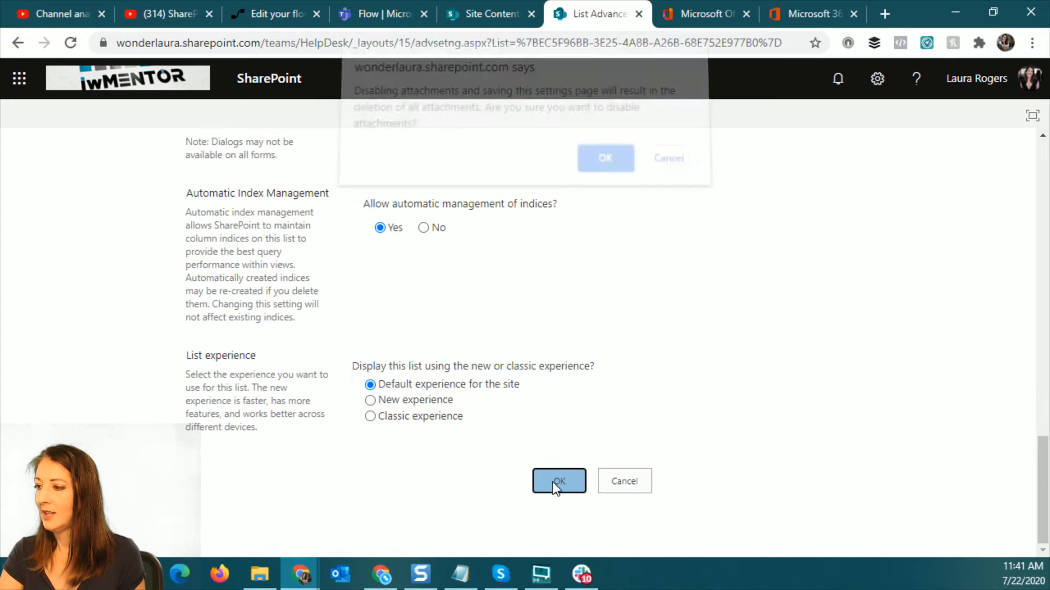
{"action": "left_click", "coordinate": [608, 163]}
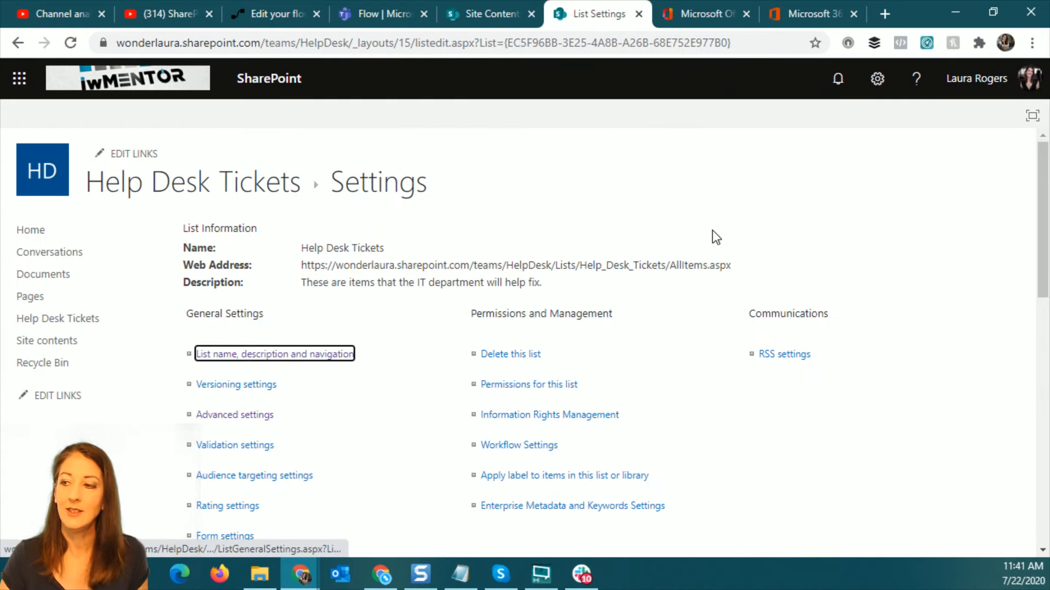
{"action": "left_click", "coordinate": [218, 190]}
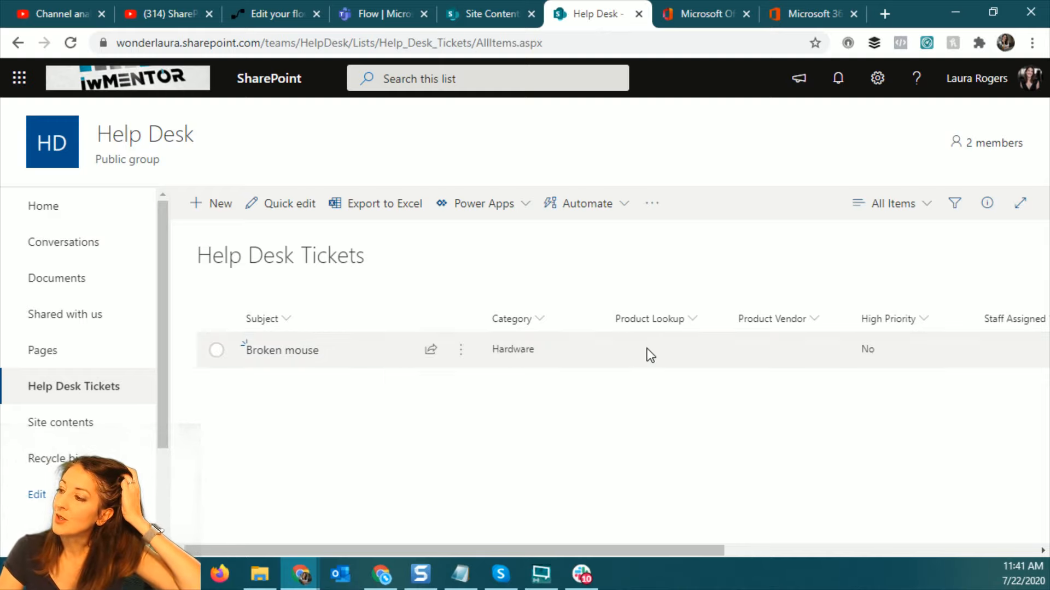
{"action": "left_click_drag", "start_coordinate": [506, 552], "coordinate": [543, 553]}
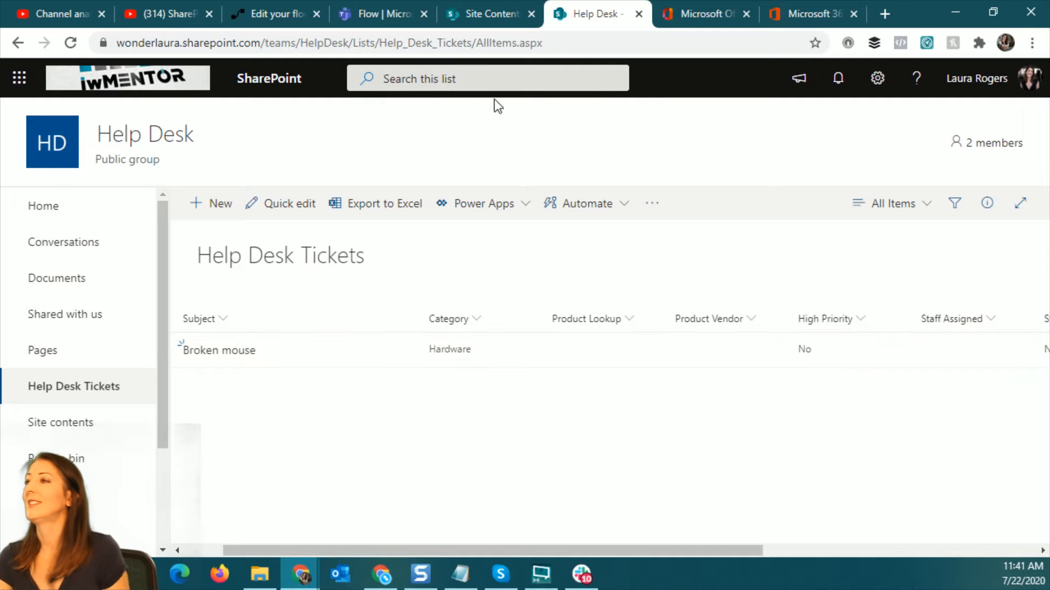
- Switch to the Power Automate flow and insert a second Teams "Post a choice of options as the Flow bot to a user" action before Create help desk item
{"action": "left_click", "coordinate": [285, 15]}
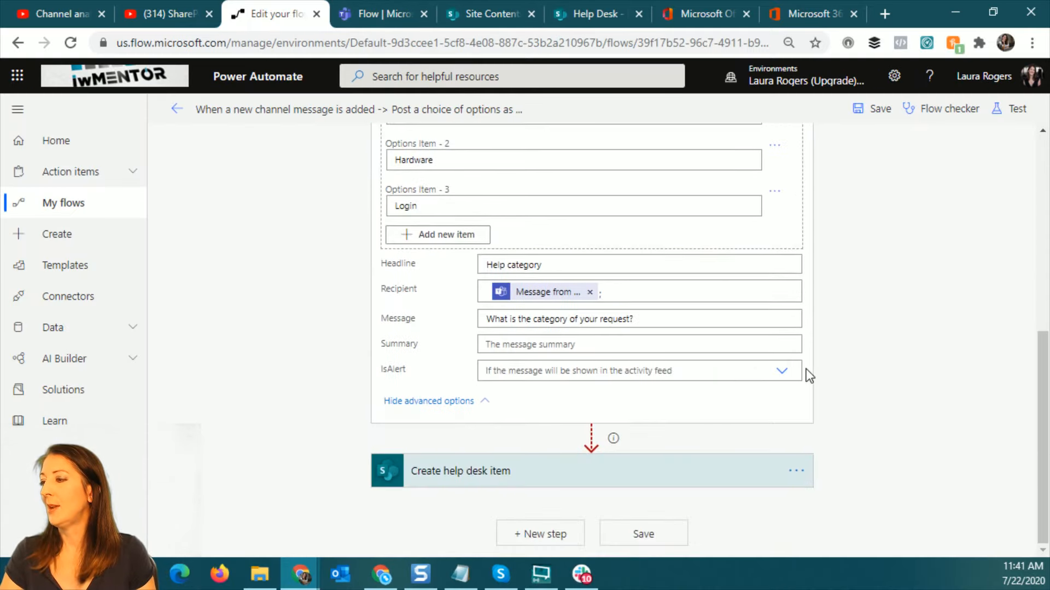
{"action": "left_click", "coordinate": [593, 442]}
{"action": "left_click", "coordinate": [582, 460]}
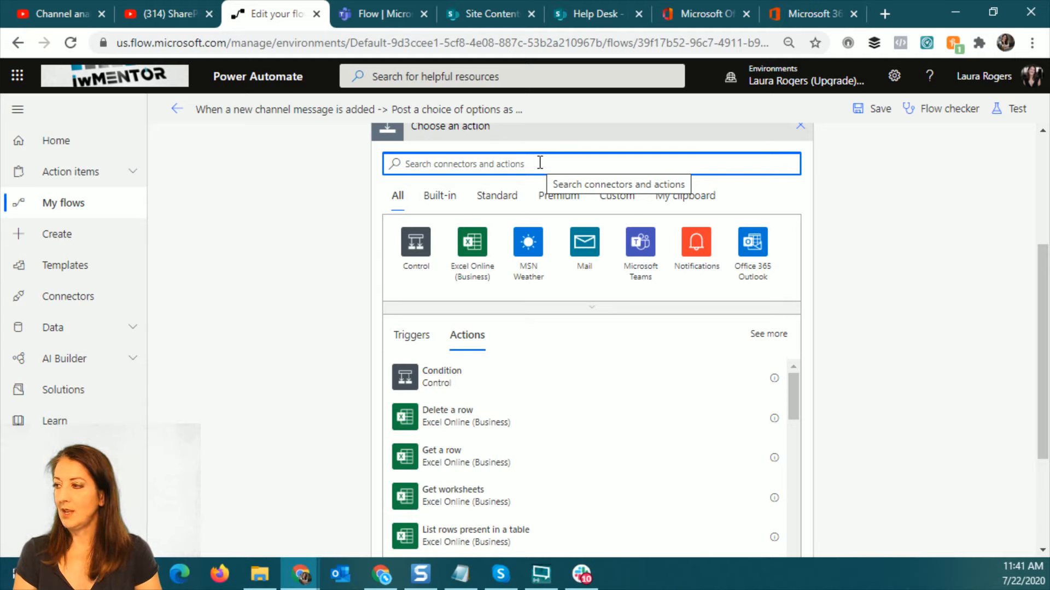
{"action": "left_click", "coordinate": [638, 268]}
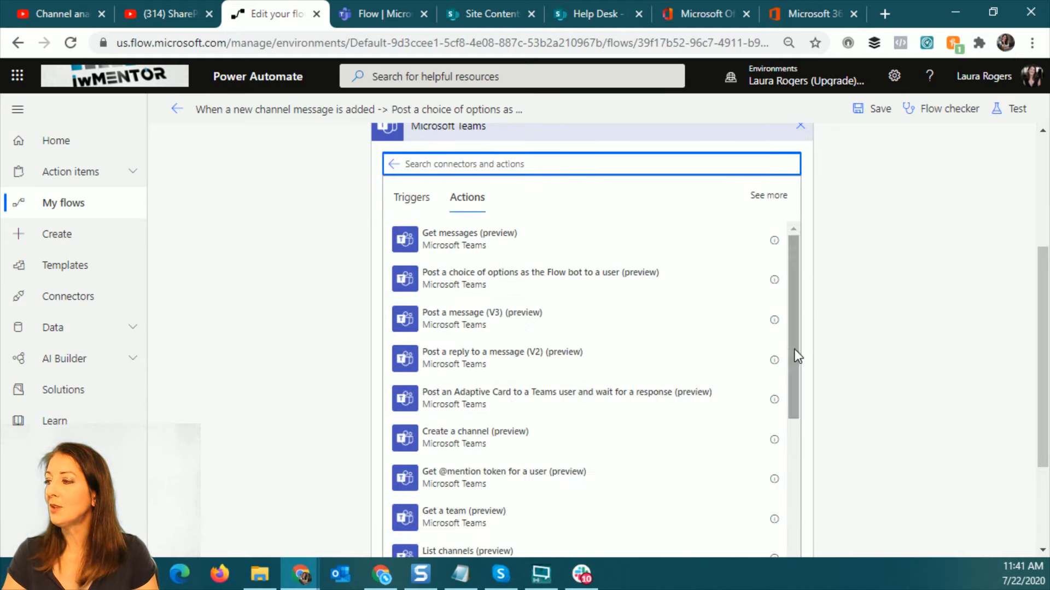
{"action": "mouse_move", "coordinate": [794, 350]}
{"action": "left_mouse_down"}
{"action": "mouse_move", "coordinate": [802, 468]}
{"action": "mouse_move", "coordinate": [798, 330]}
{"action": "left_mouse_up"}
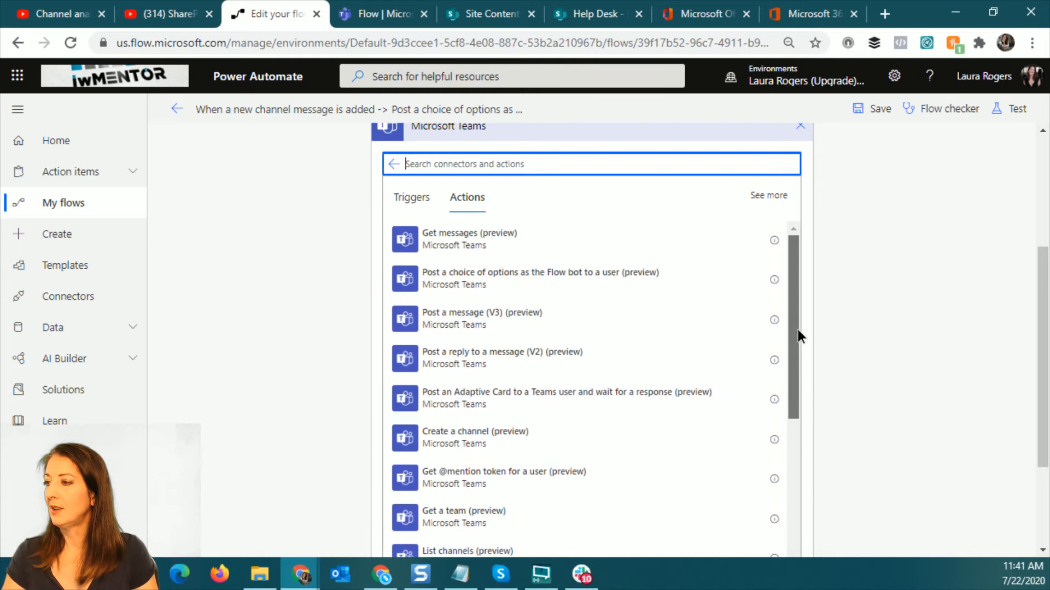
{"action": "left_click", "coordinate": [522, 282]}
- Give the new choice-of-options action two options, Yes and No
{"action": "left_click", "coordinate": [517, 257]}
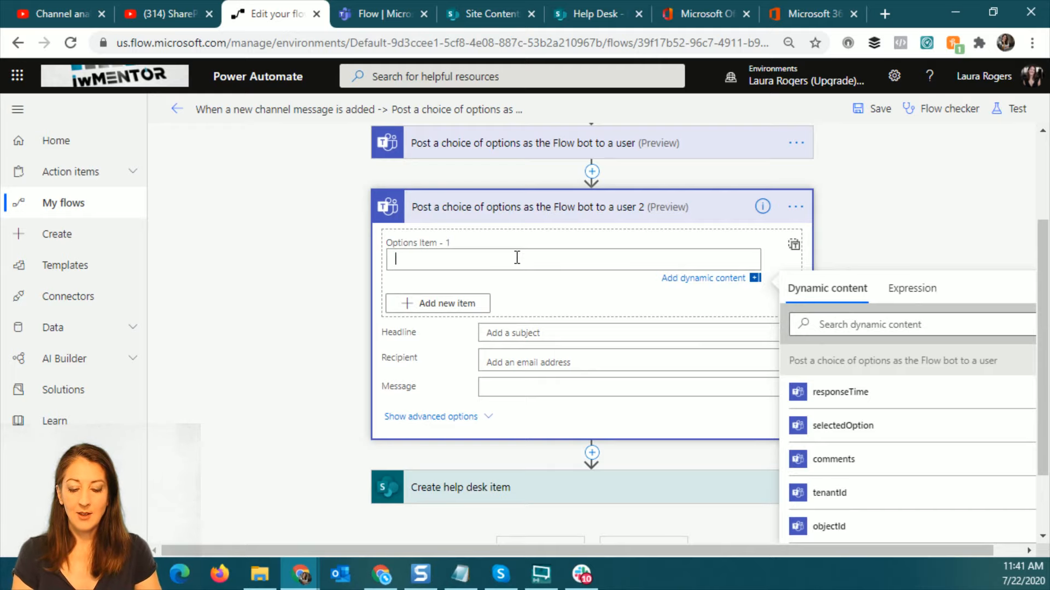
{"action": "type", "text": "Yes"}
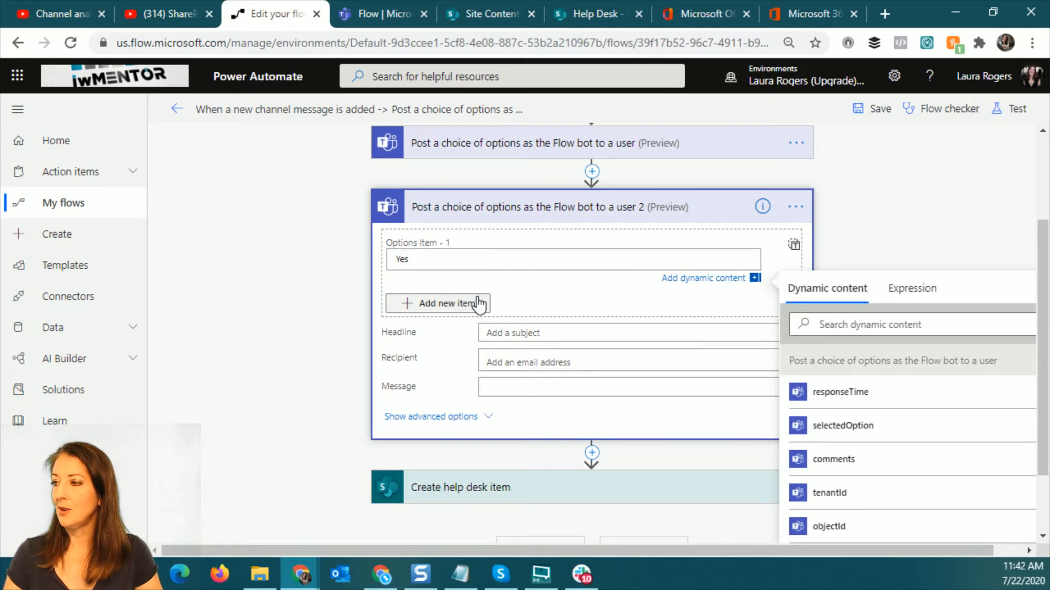
{"action": "left_click", "coordinate": [462, 304]}
{"action": "left_click", "coordinate": [467, 267]}
{"action": "type", "text": "No"}
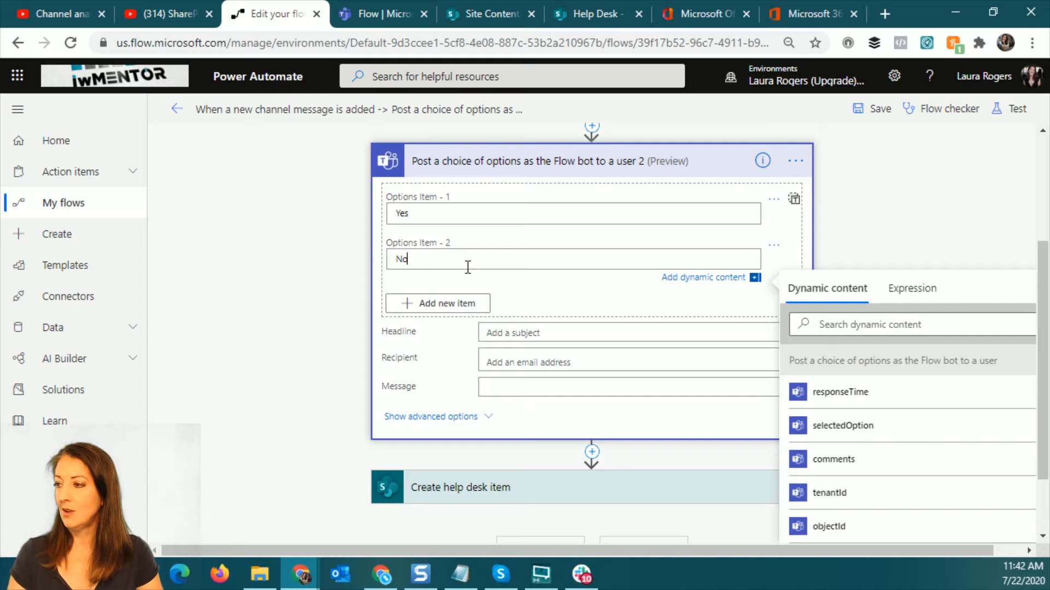
- Set the new action's headline to "High priority?" and its message to "Is this a high priority ticket?"
{"action": "left_click", "coordinate": [604, 331]}
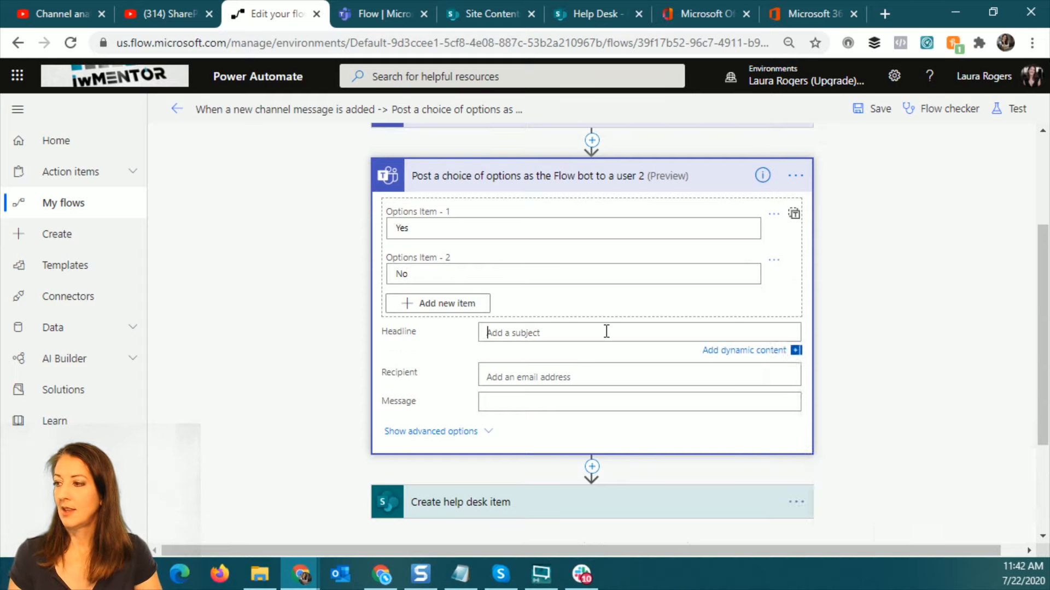
{"action": "type", "text": "High P"}
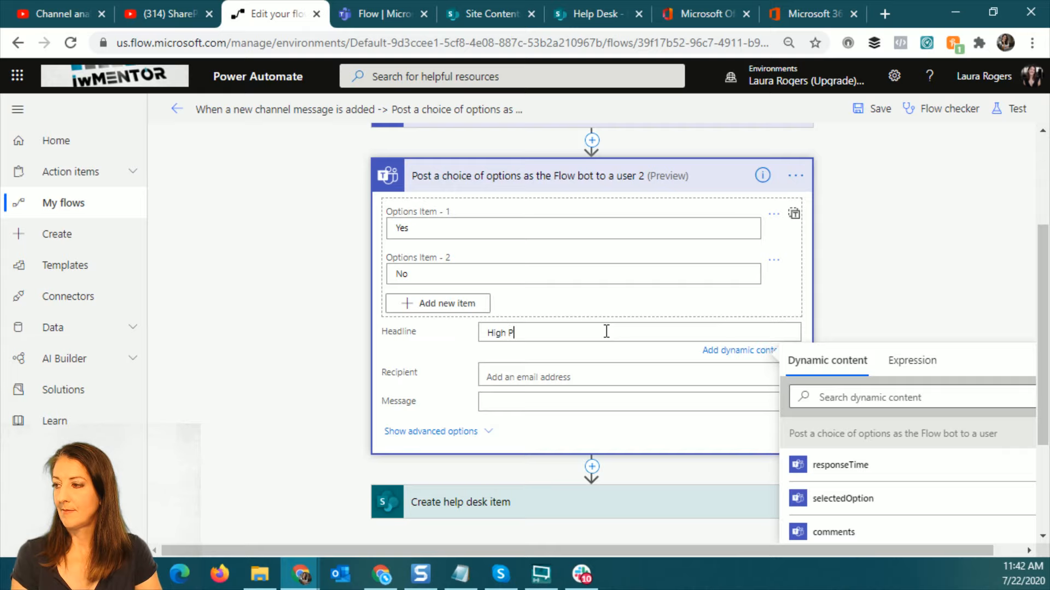
{"action": "key", "text": "BackSpace"}
{"action": "type", "text": "priority?"}
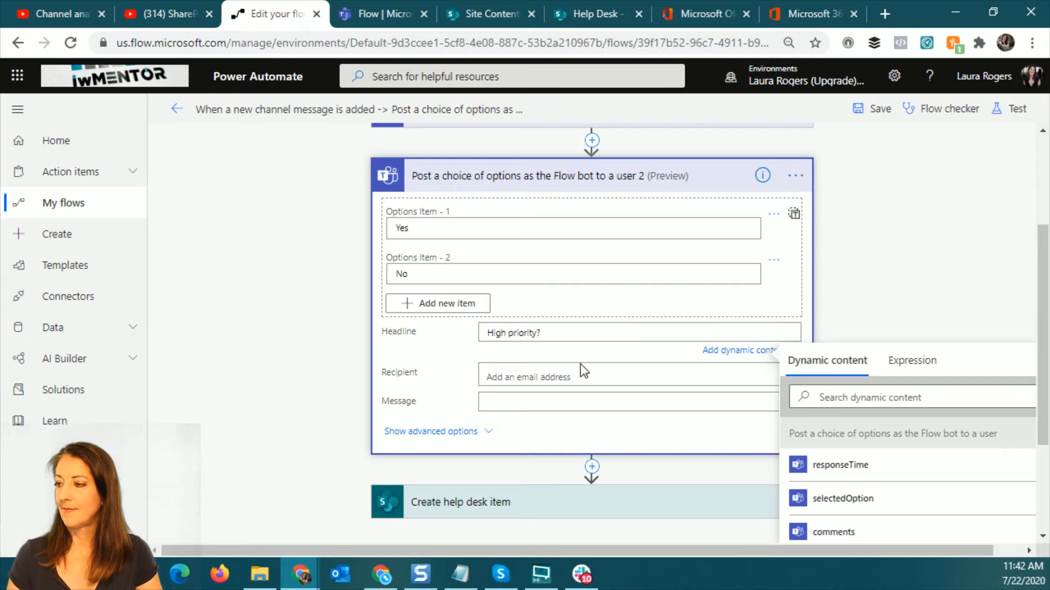
{"action": "left_click", "coordinate": [572, 402]}
{"action": "type", "text": "Is this a "}
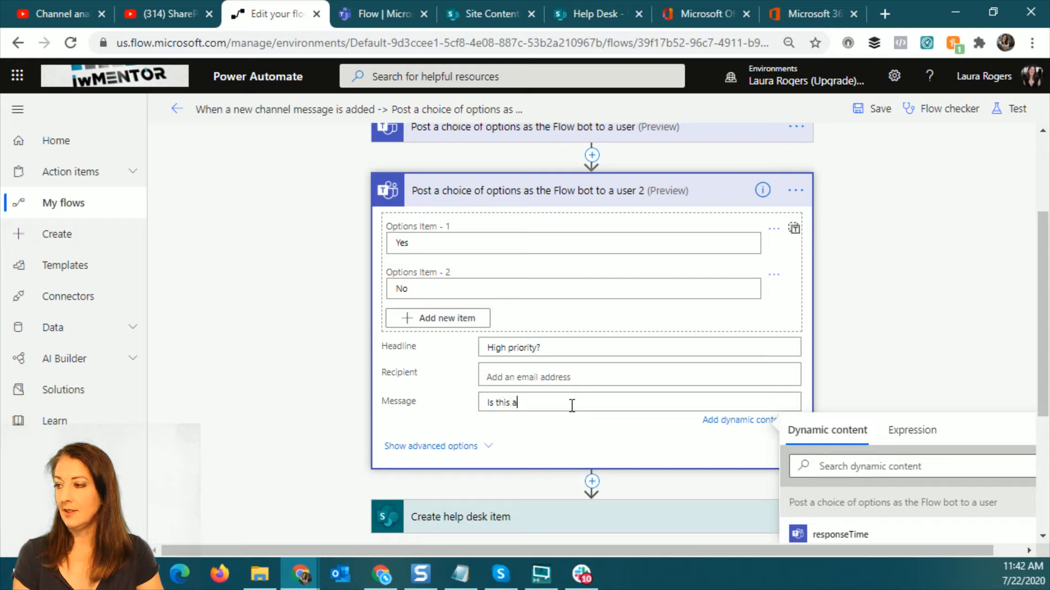
{"action": "type", "text": "high pr"}
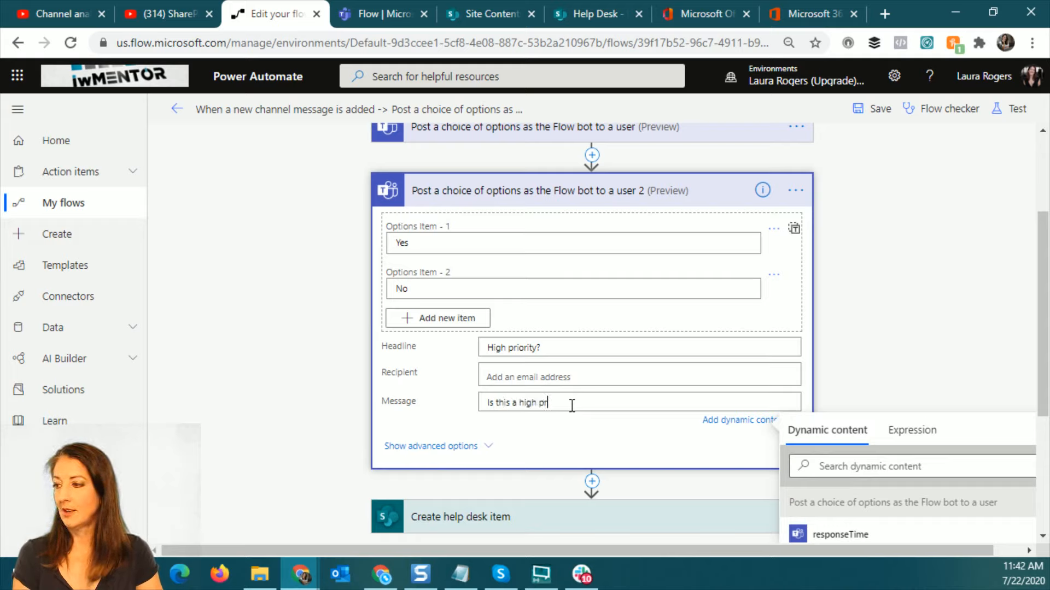
{"action": "type", "text": "iority ticket?"}
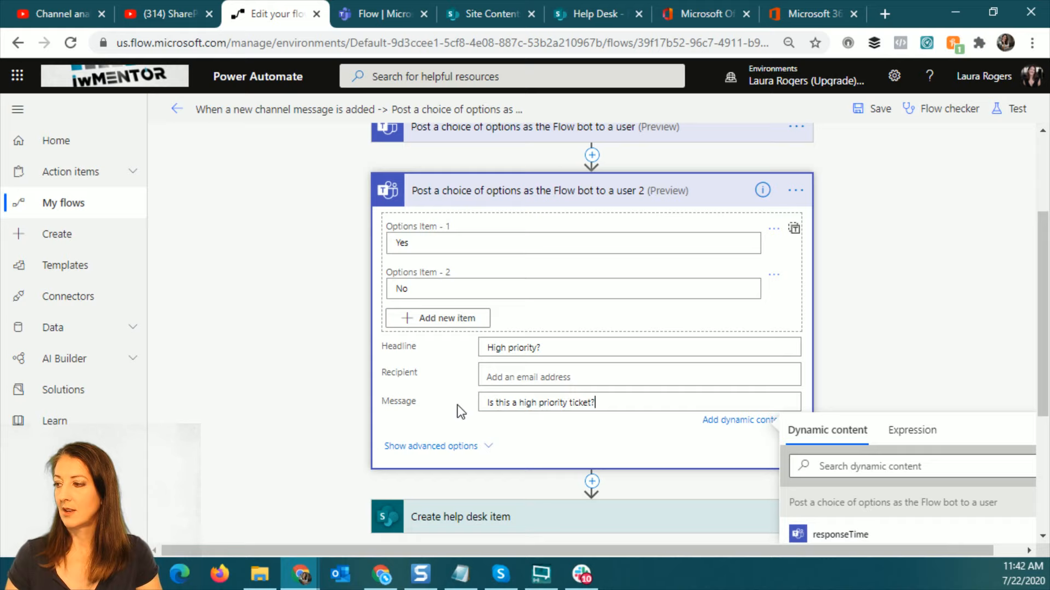
- Show the action's advanced options and set the summary to "Let us know a description of why it's high priority, in comments"
{"action": "left_click", "coordinate": [416, 447]}
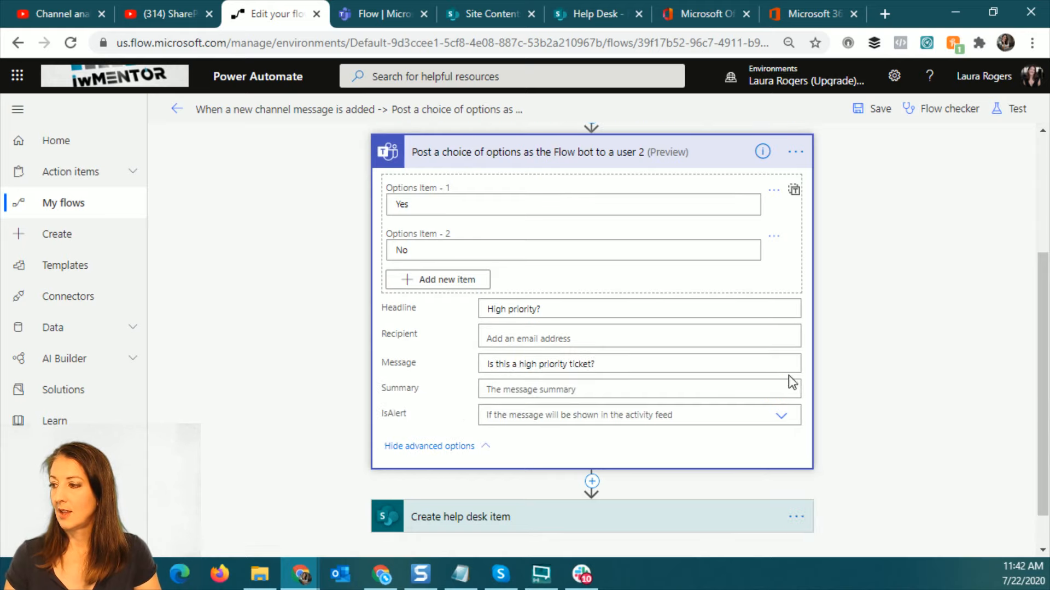
{"action": "left_click", "coordinate": [642, 390]}
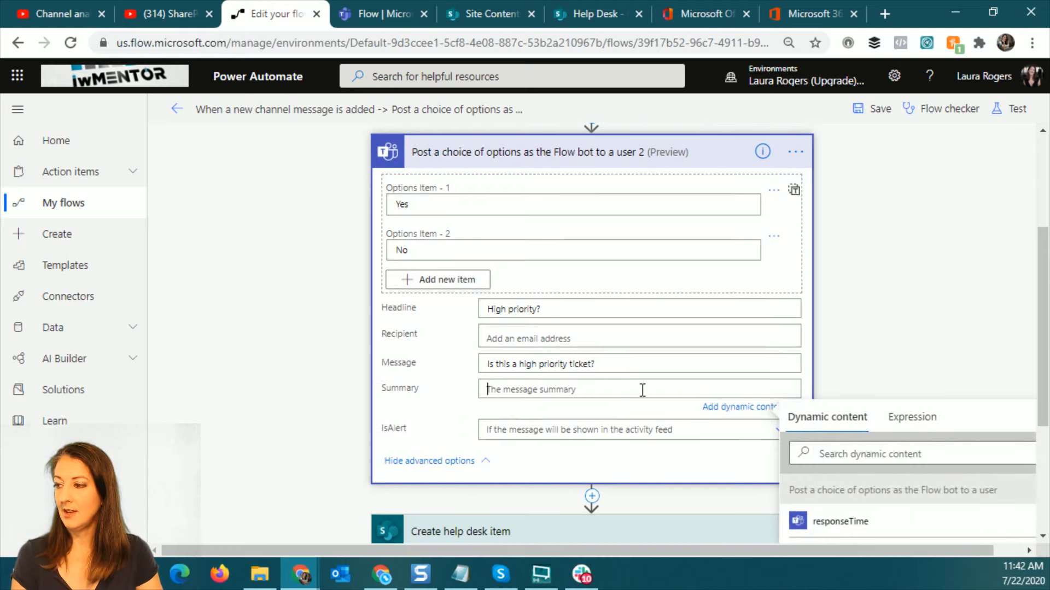
{"action": "type", "text": "Let "}
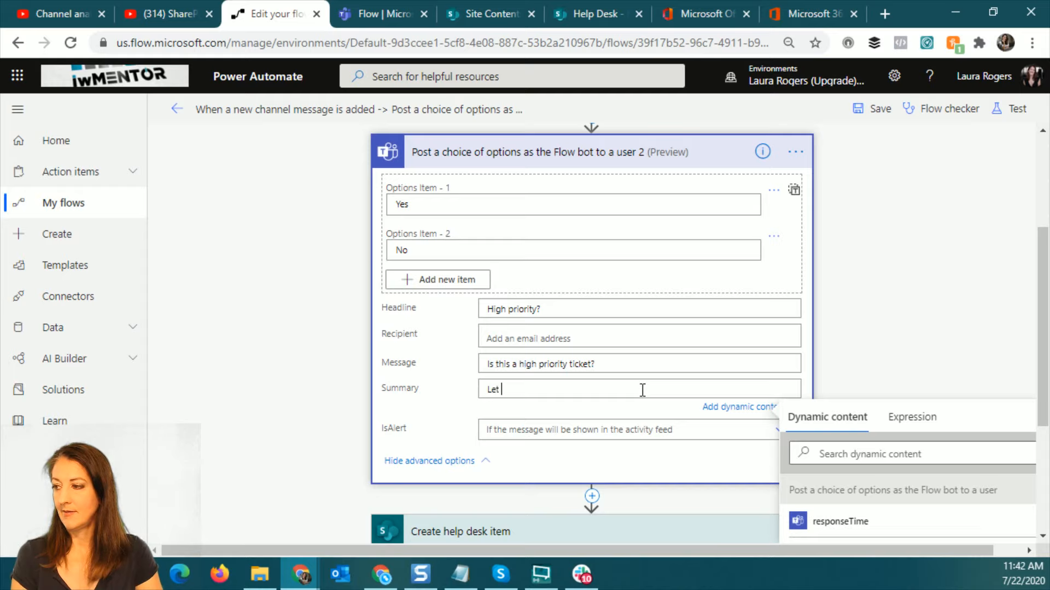
{"action": "type", "text": "us know a des"}
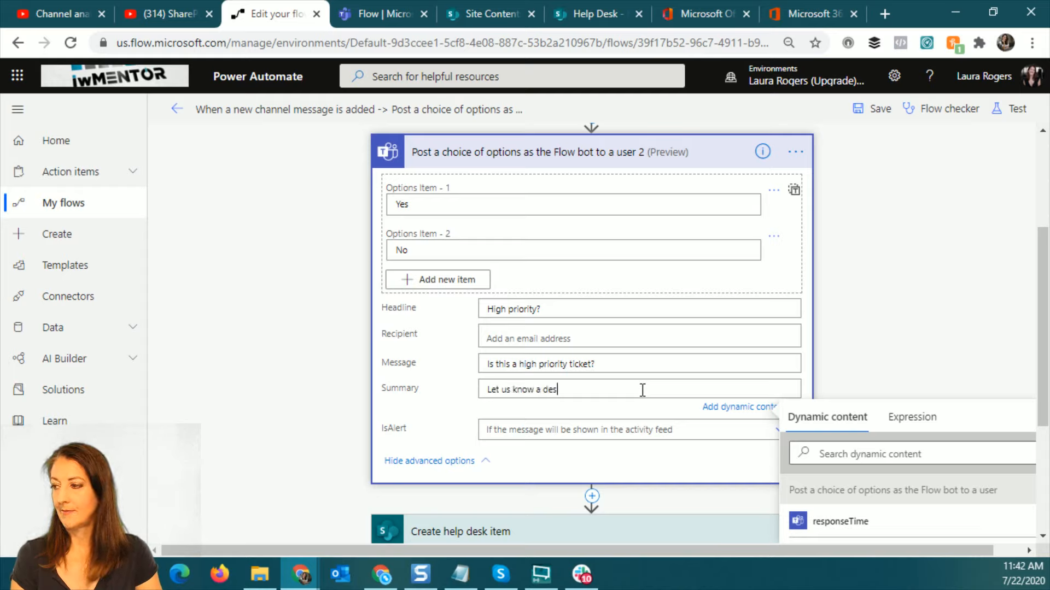
{"action": "type", "text": "cription of wh"}
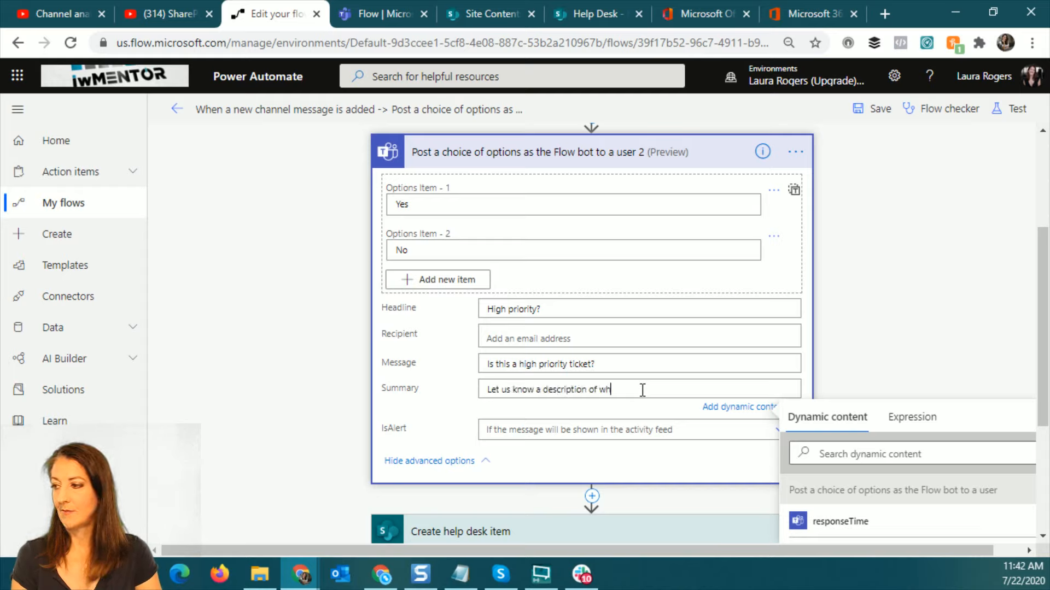
{"action": "type", "text": "y it's high priority"}
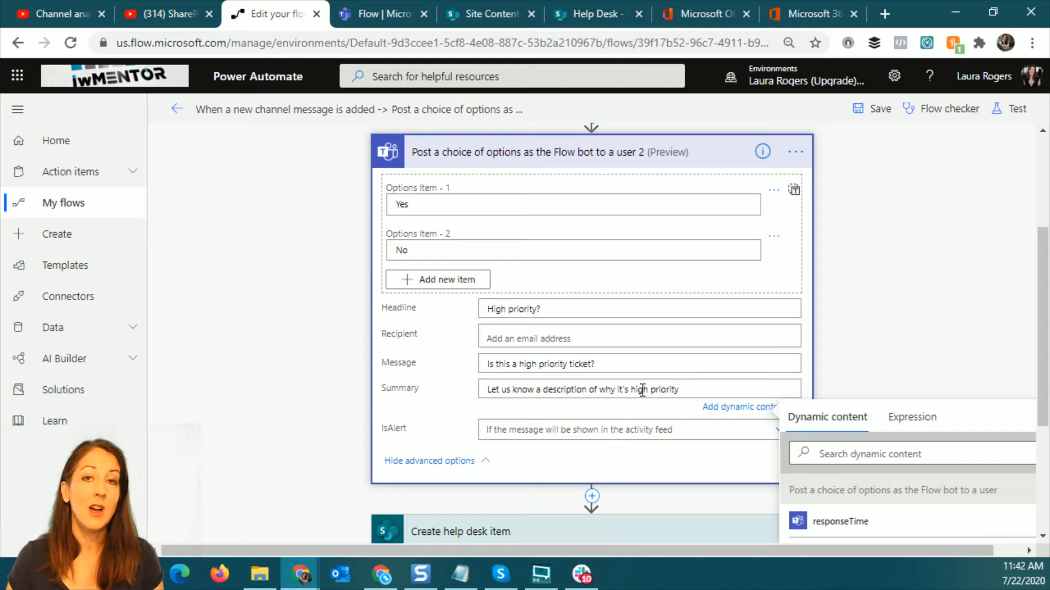
{"action": "type", "text": ", in "}
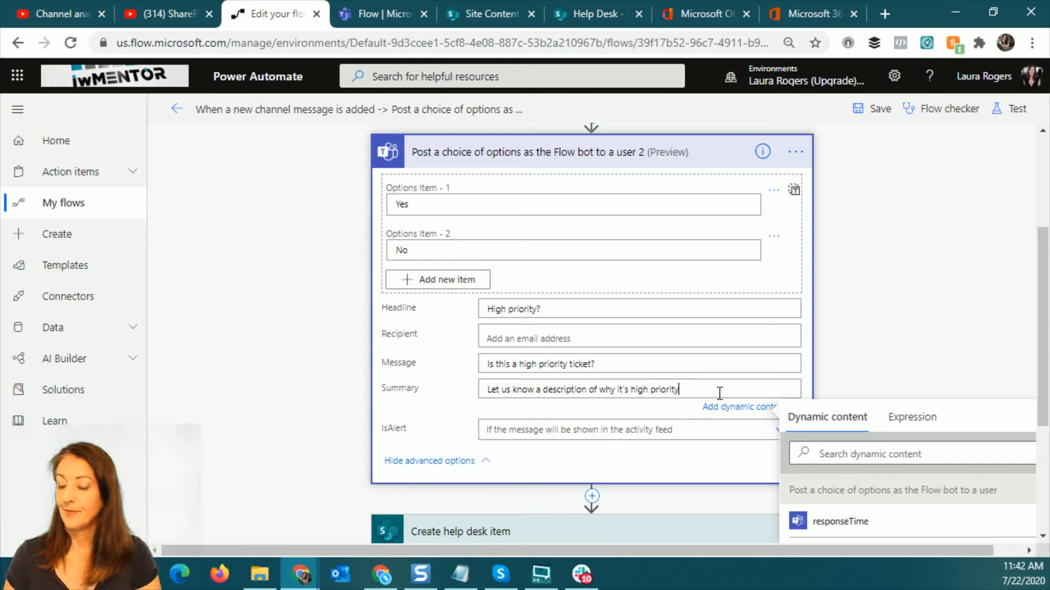
{"action": "type", "text": "comments"}
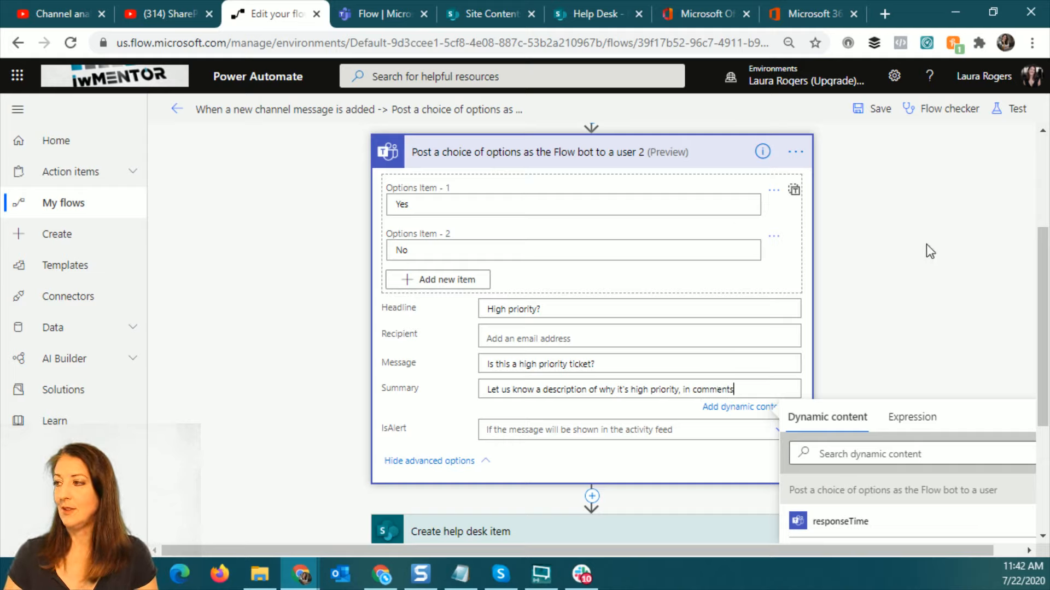
- Rename the second choice-of-options action to "Post a choice of options as the Flow bot high priority"
{"action": "left_click", "coordinate": [796, 151]}
{"action": "left_click", "coordinate": [871, 175]}
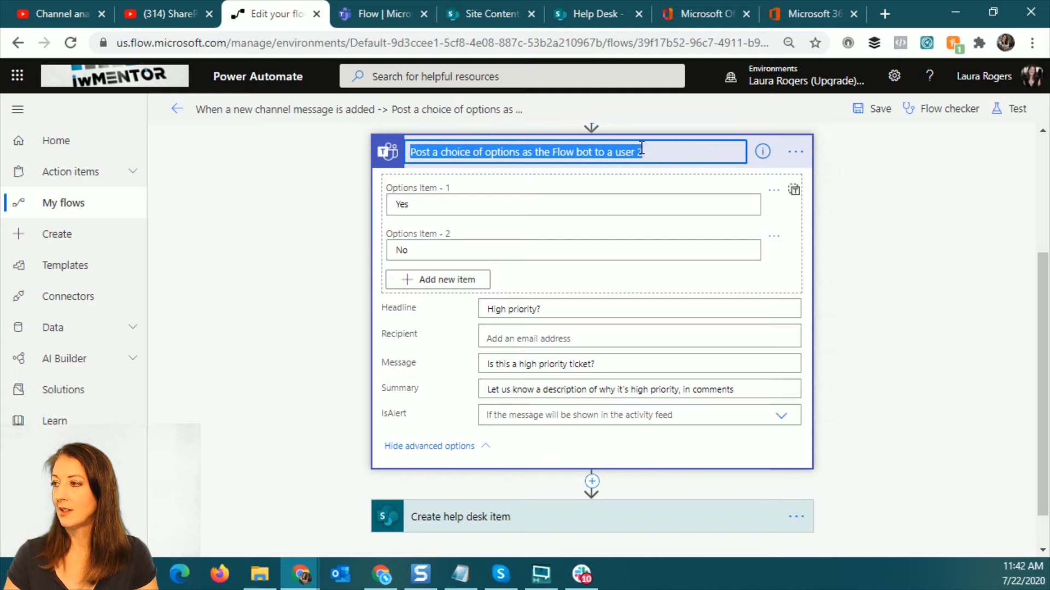
{"action": "left_click", "coordinate": [634, 153]}
{"action": "left_click_drag", "start_coordinate": [595, 153], "coordinate": [654, 152]}
{"action": "type", "text": "high pri"}
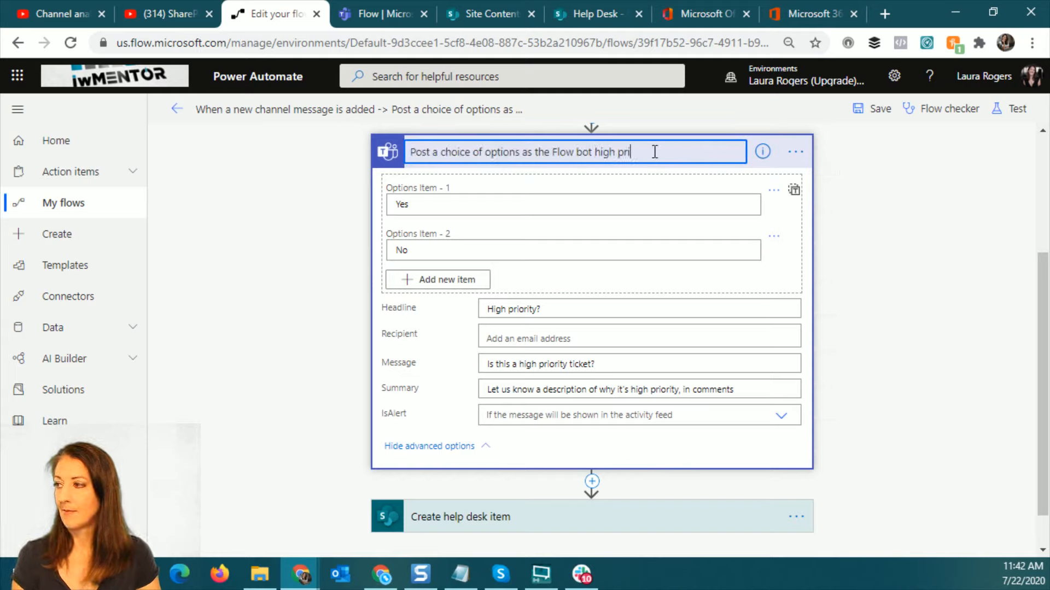
{"action": "type", "text": "ority"}
{"action": "key", "text": "Return"}
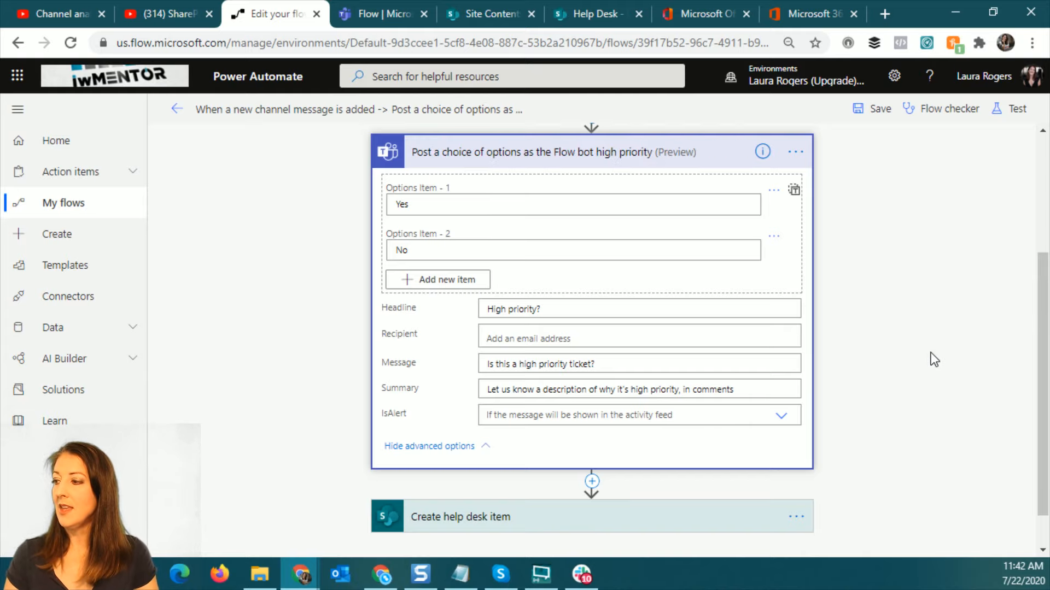
{"action": "scroll", "coordinate": [933, 359], "scroll_direction": "down", "scroll_amount": 1}
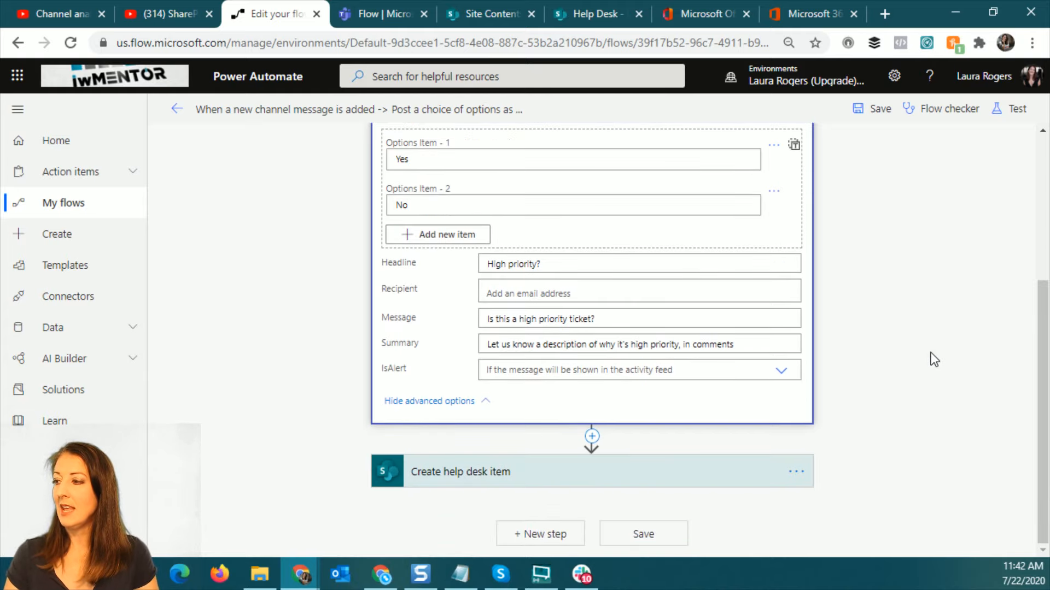
- Insert a Condition between the high-priority choice action and the Create help desk item action
{"action": "left_click", "coordinate": [592, 437]}
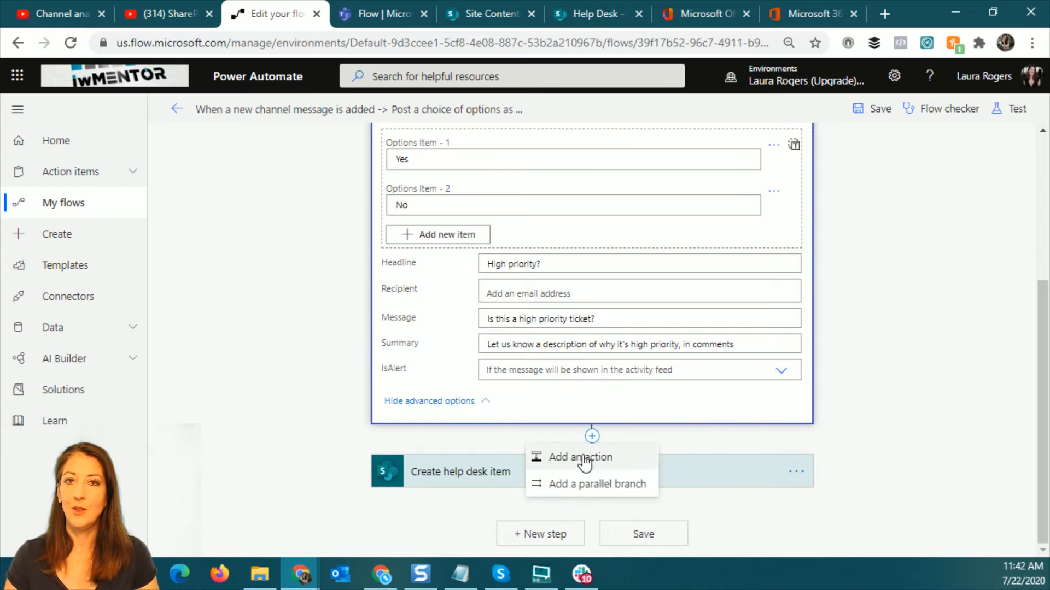
{"action": "left_click", "coordinate": [585, 458]}
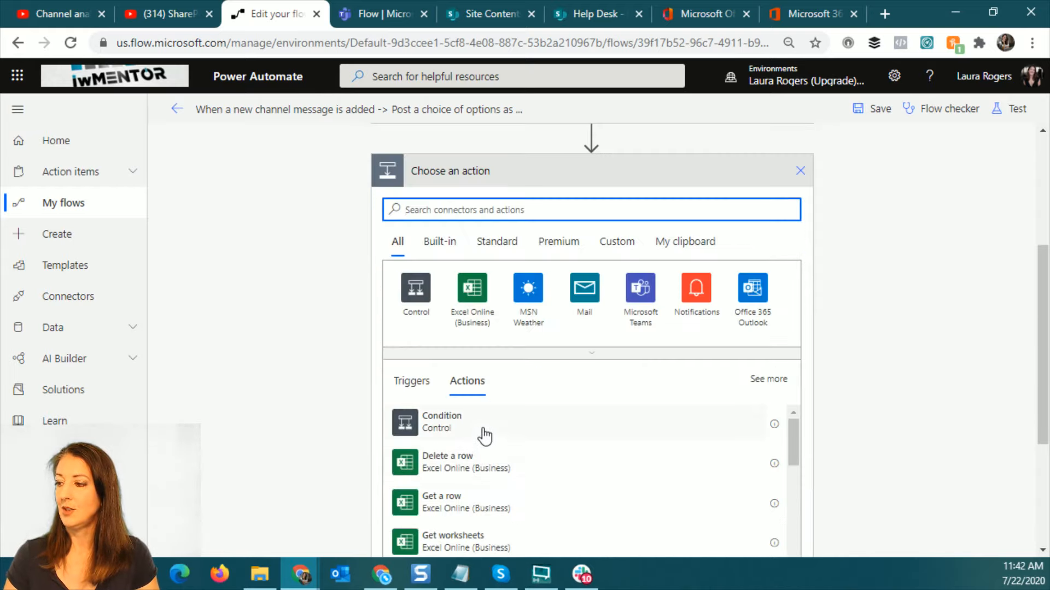
{"action": "left_click", "coordinate": [484, 436]}
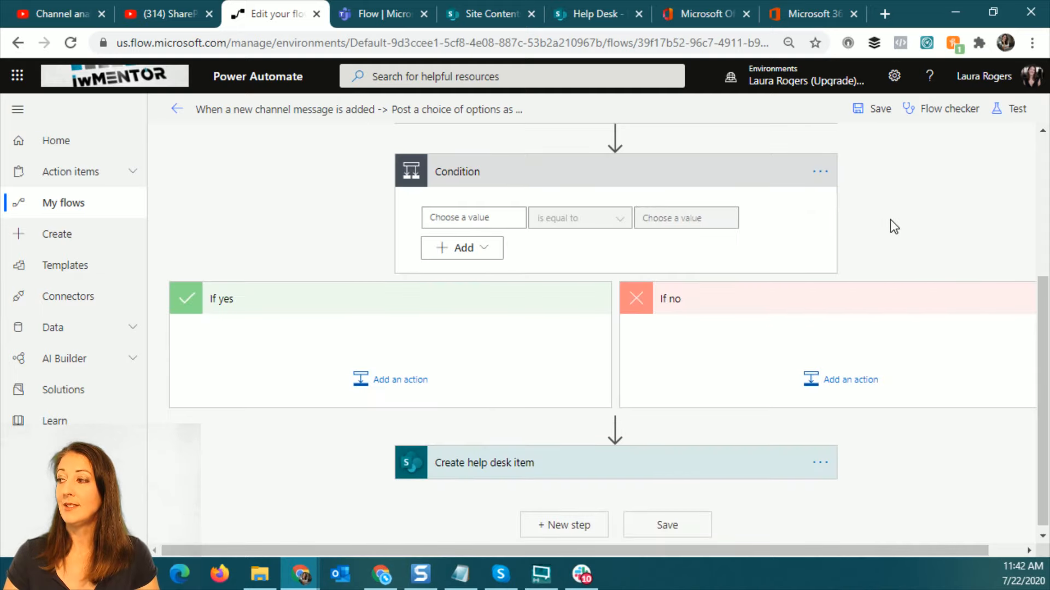
{"action": "scroll", "coordinate": [890, 220], "scroll_direction": "up", "scroll_amount": 2}
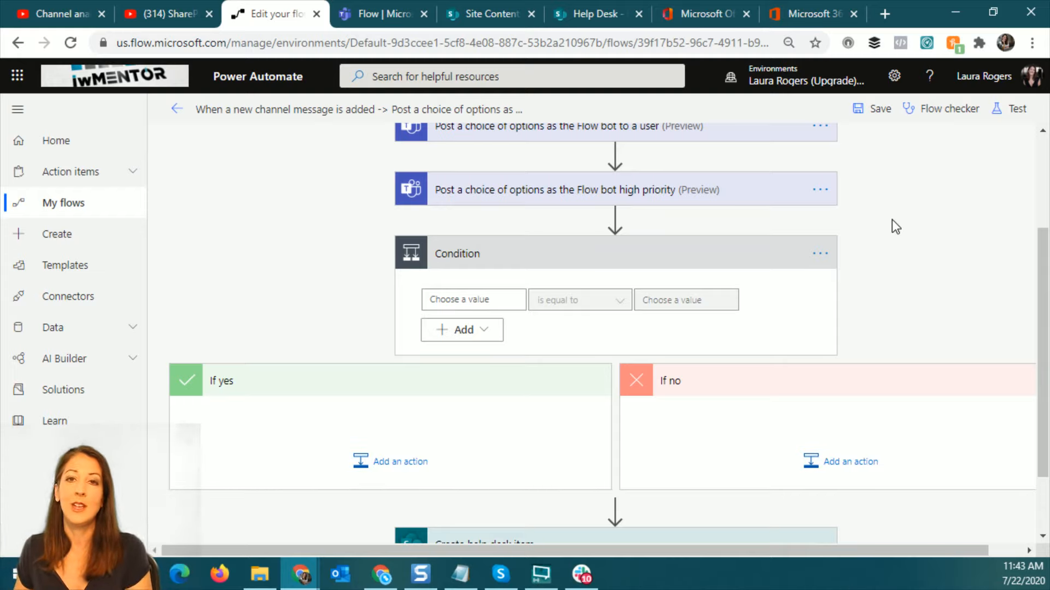
{"action": "left_click", "coordinate": [481, 300]}
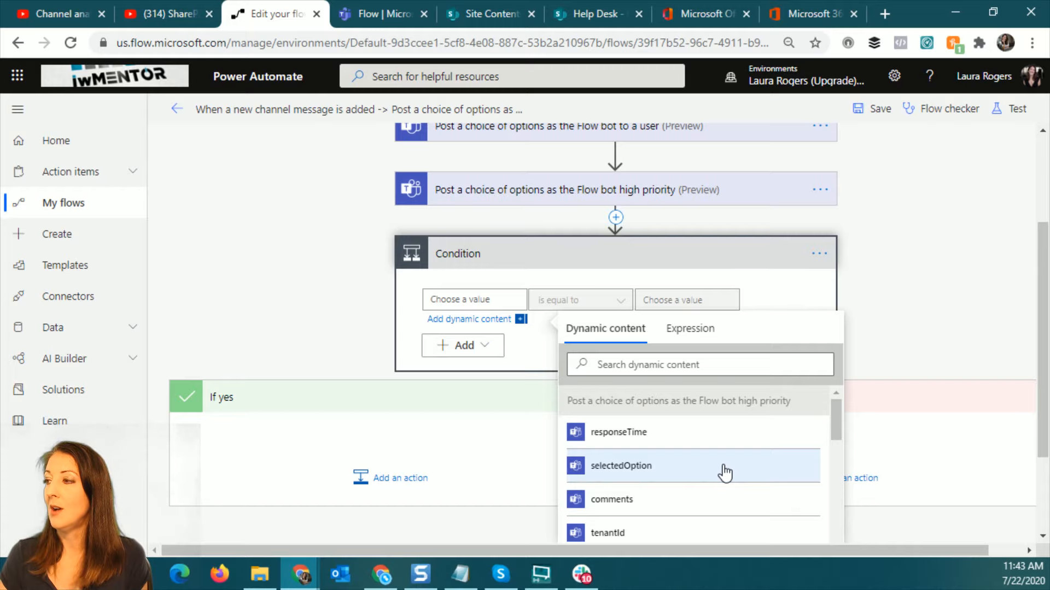
{"action": "left_click", "coordinate": [896, 249]}
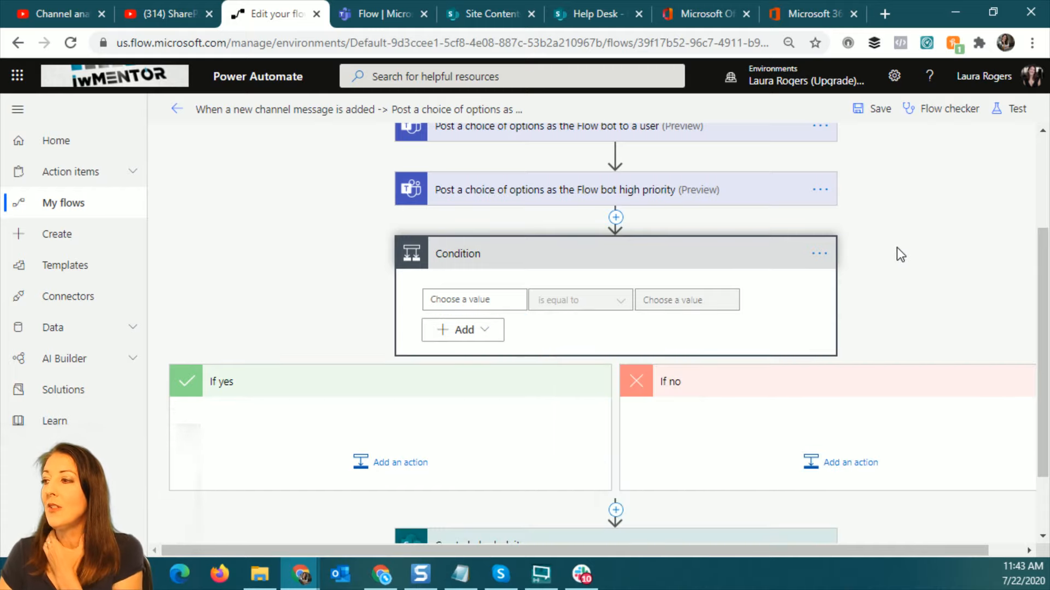
- Remove the selectedOption token from Category Value in the Create help desk item action
{"action": "scroll", "coordinate": [896, 250], "scroll_direction": "down", "scroll_amount": 2}
{"action": "left_click", "coordinate": [819, 457]}
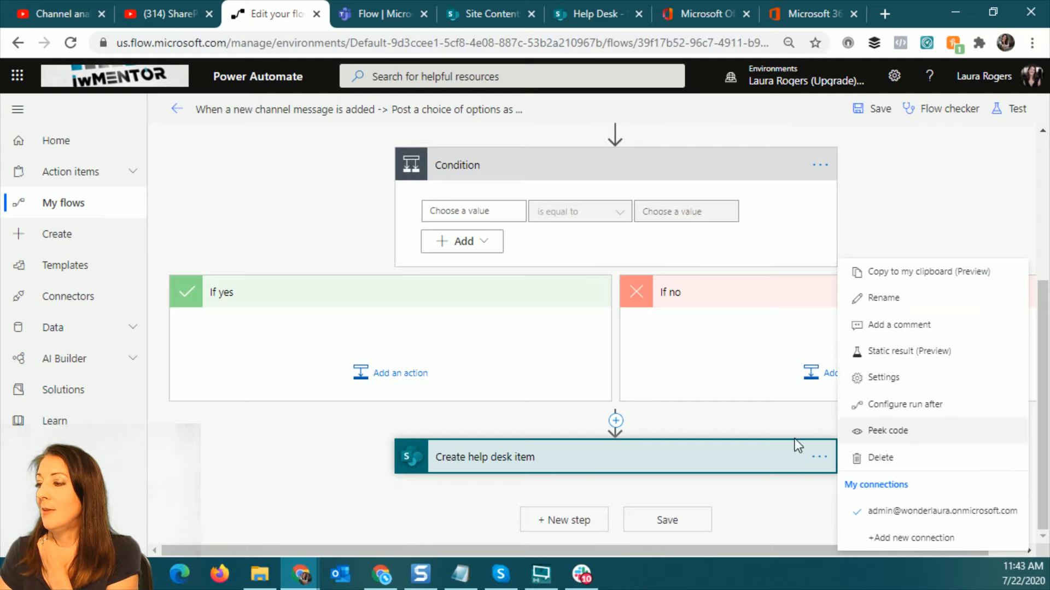
{"action": "left_click", "coordinate": [594, 463]}
{"action": "scroll", "coordinate": [322, 461], "scroll_direction": "down", "scroll_amount": 3}
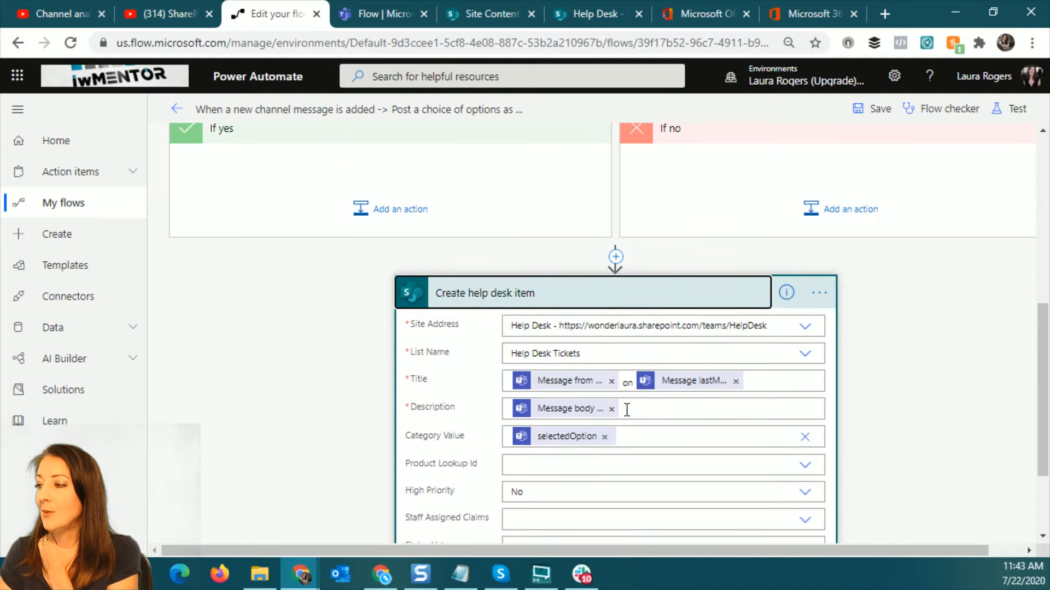
{"action": "left_click", "coordinate": [605, 437]}
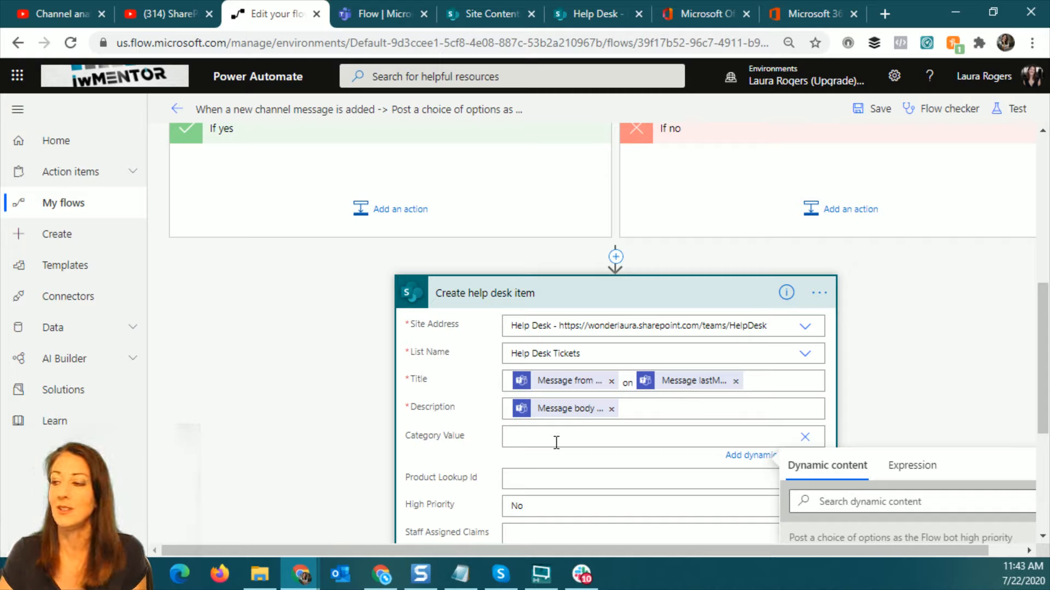
{"action": "left_click", "coordinate": [930, 340]}
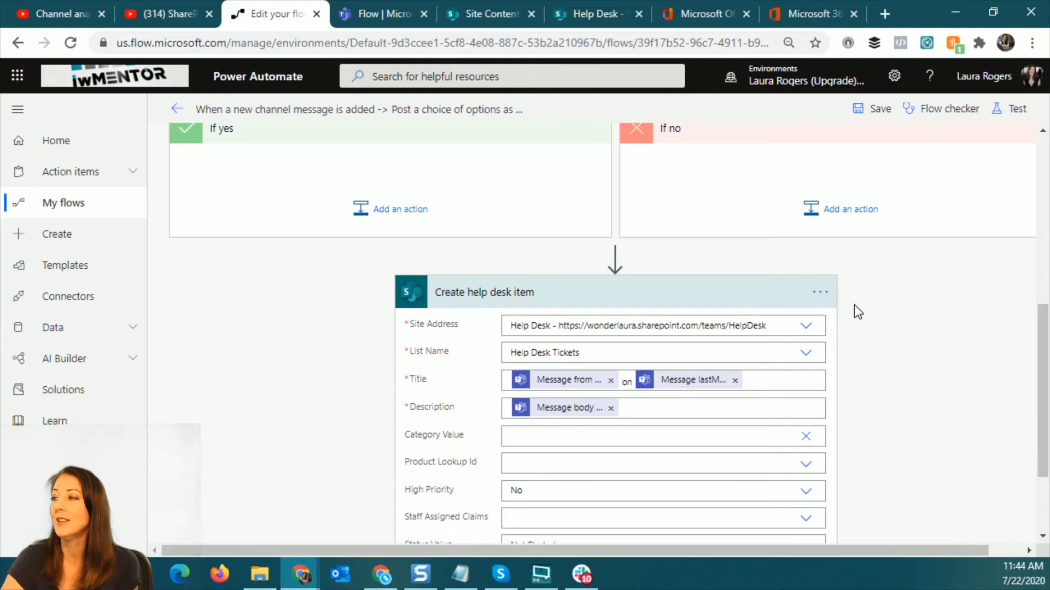
- Review the run-after configuration of Create help desk item, keeping "is successful" for the Condition
{"action": "left_click", "coordinate": [819, 292]}
{"action": "left_click", "coordinate": [914, 407]}
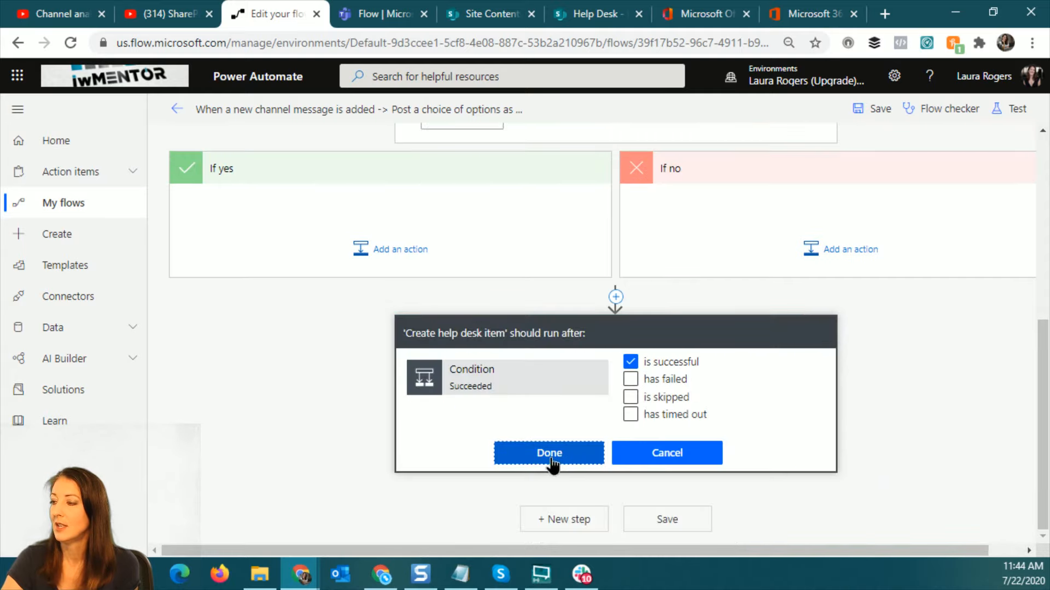
{"action": "left_click", "coordinate": [553, 459]}
- Switch to the Help Desk Tickets list in SharePoint and open its list settings at the Columns section
{"action": "left_click", "coordinate": [611, 15]}
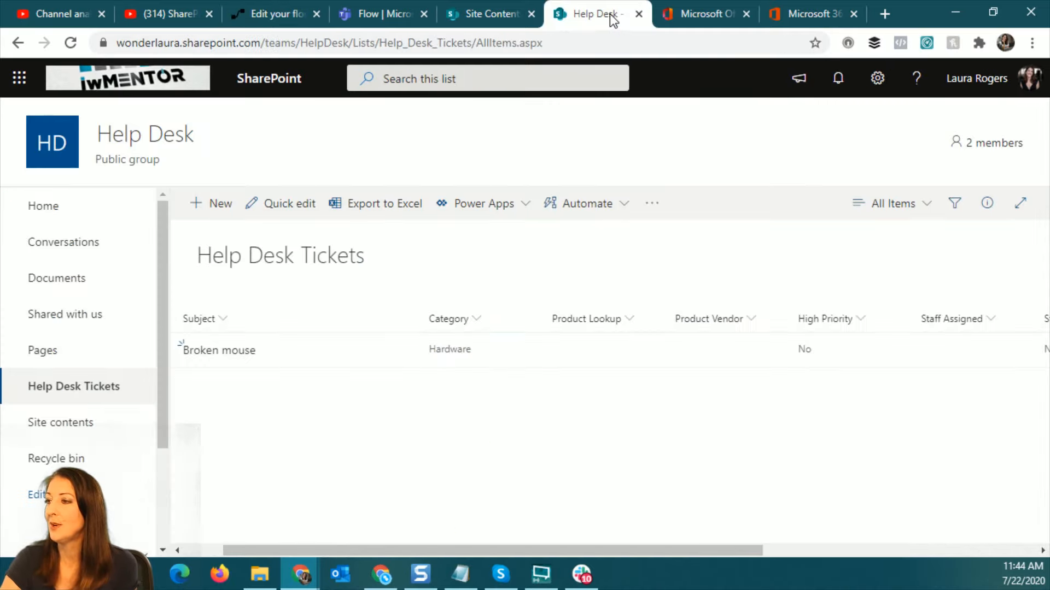
{"action": "left_click", "coordinate": [494, 357]}
{"action": "left_click", "coordinate": [877, 78]}
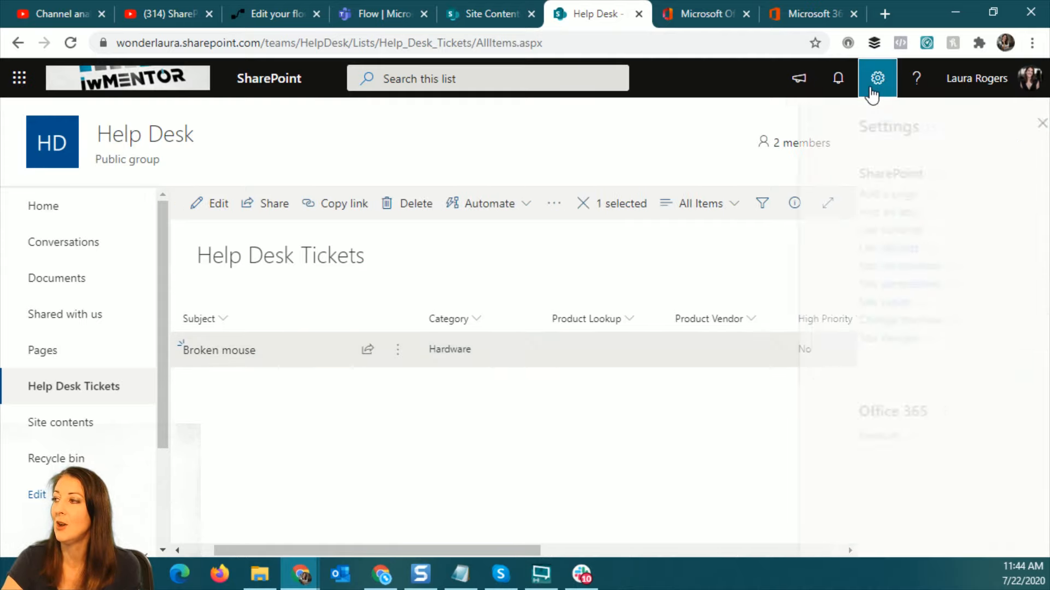
{"action": "left_click", "coordinate": [831, 250]}
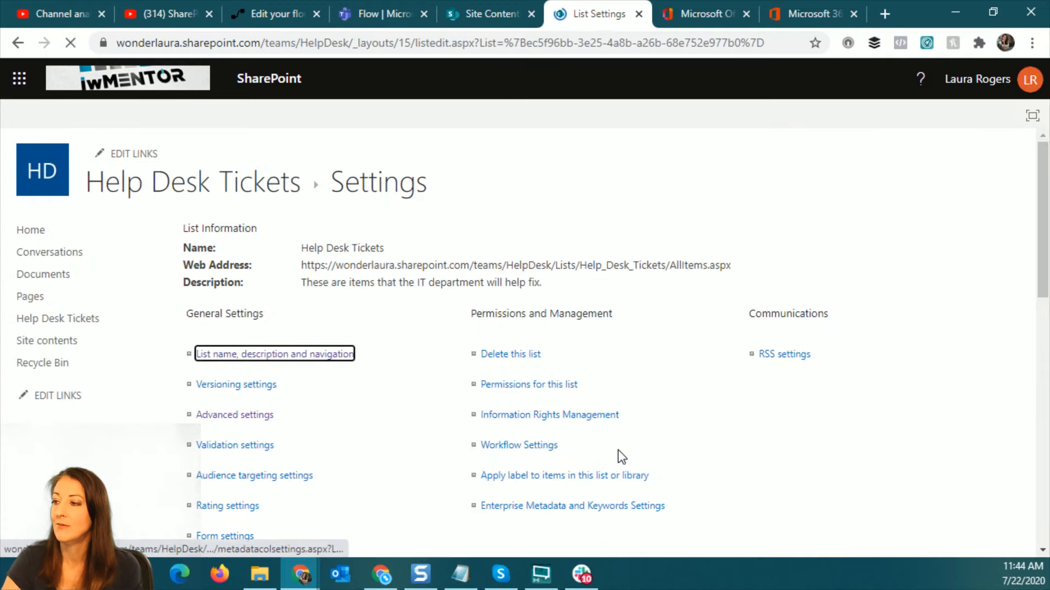
{"action": "scroll", "coordinate": [691, 420], "scroll_direction": "down", "scroll_amount": 5}
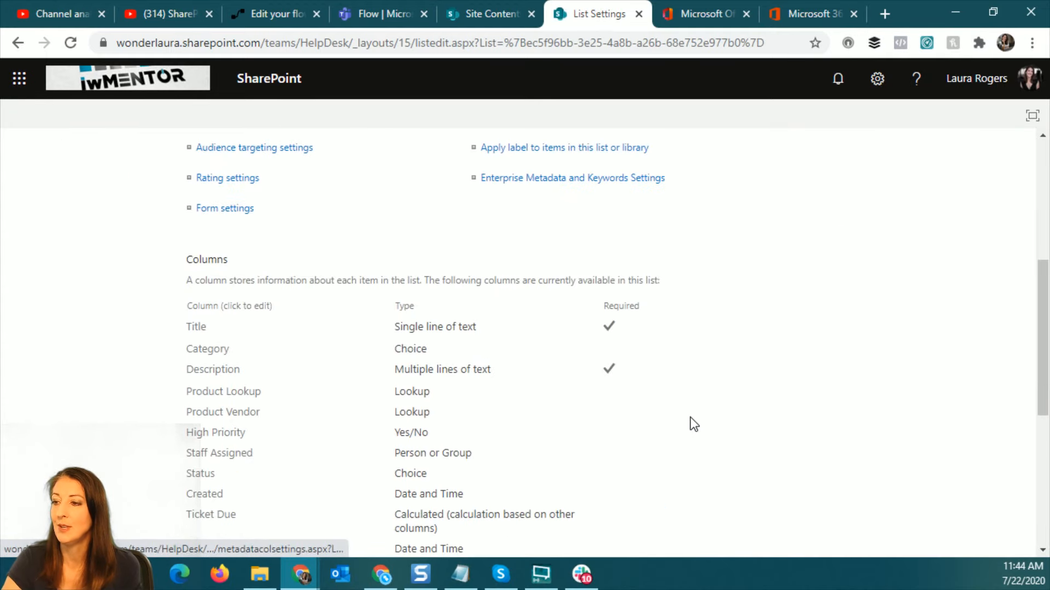
- Allow fill-in choices for the Category column of the Help Desk Tickets list and save the column
{"action": "left_click", "coordinate": [205, 351]}
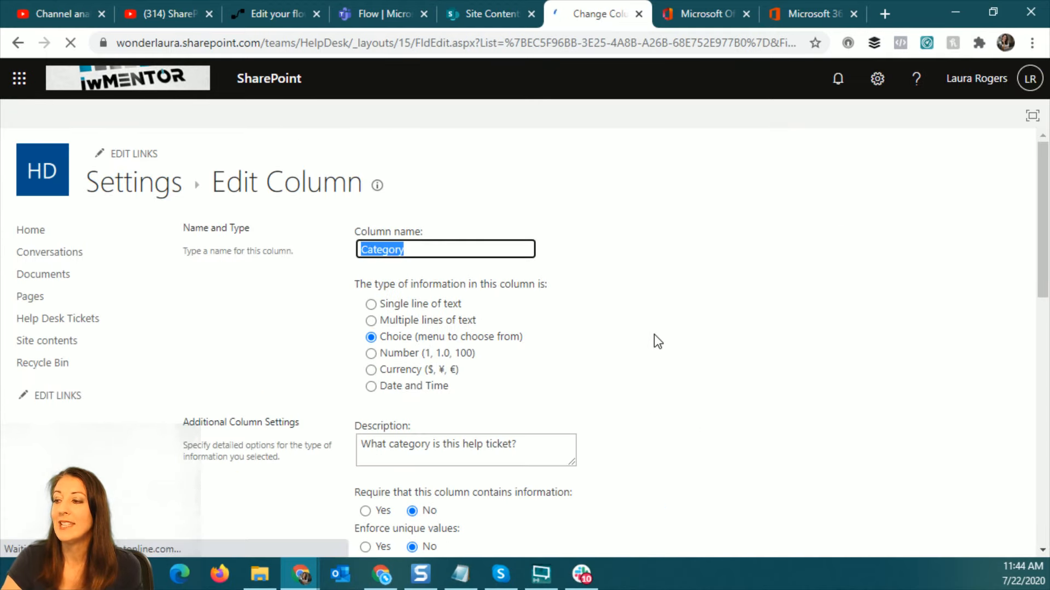
{"action": "scroll", "coordinate": [580, 363], "scroll_direction": "down", "scroll_amount": 3}
{"action": "scroll", "coordinate": [493, 410], "scroll_direction": "down", "scroll_amount": 4}
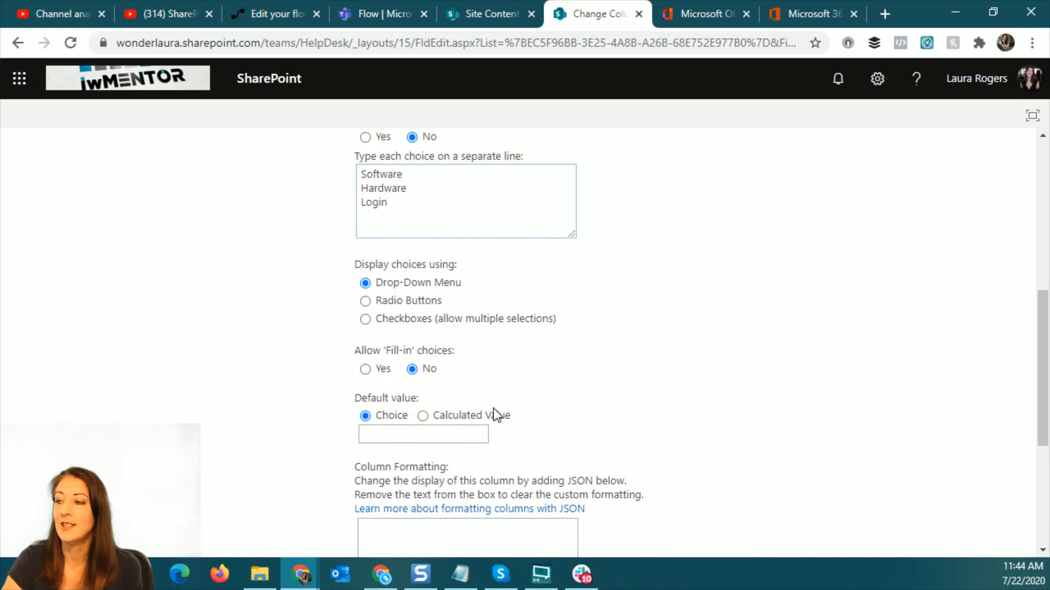
{"action": "left_click", "coordinate": [376, 370]}
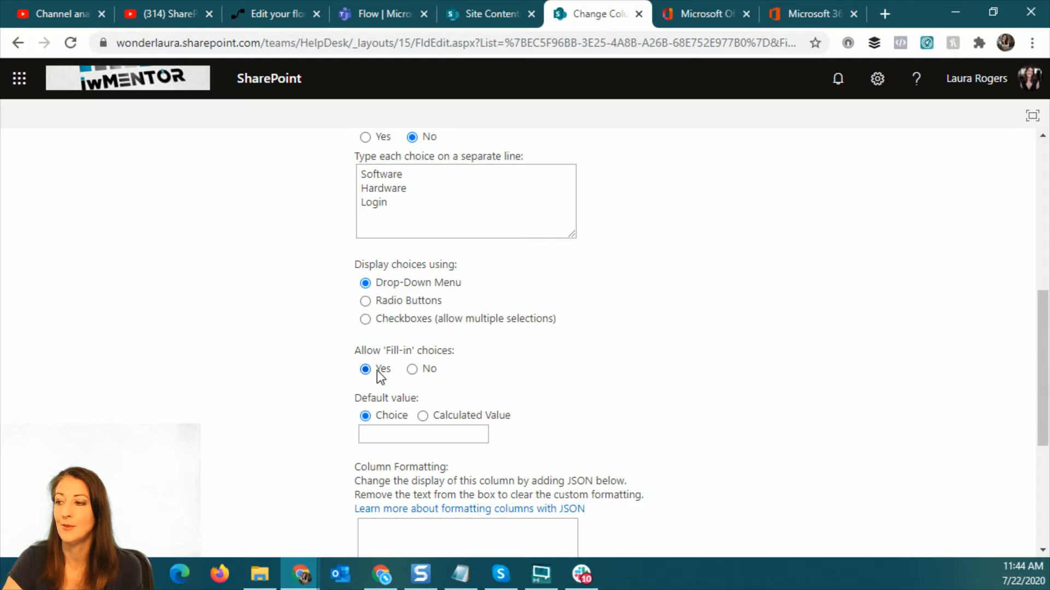
{"action": "scroll", "coordinate": [667, 350], "scroll_direction": "down", "scroll_amount": 5}
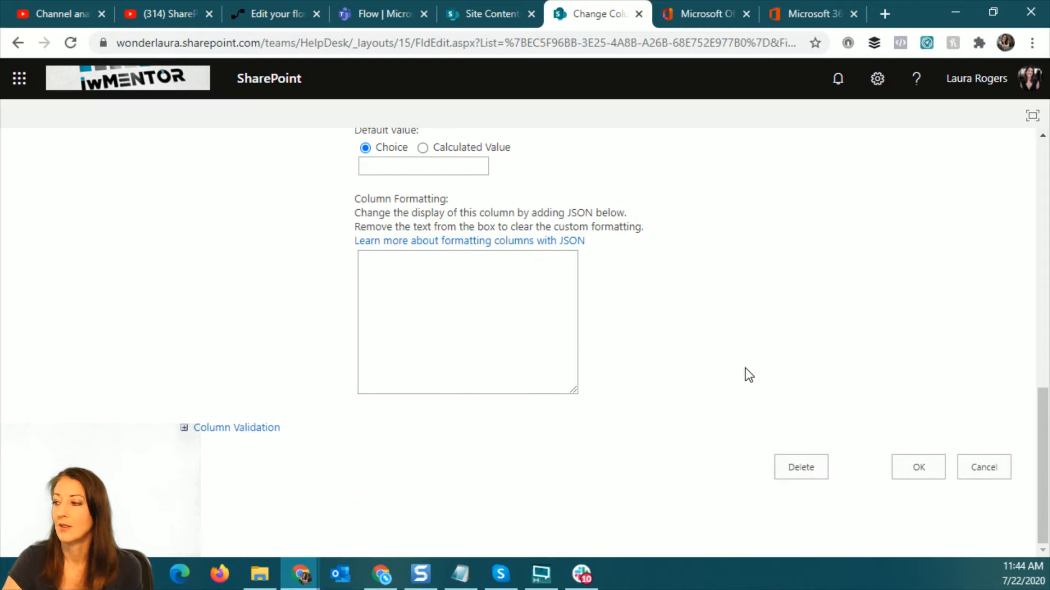
{"action": "left_click", "coordinate": [916, 466]}
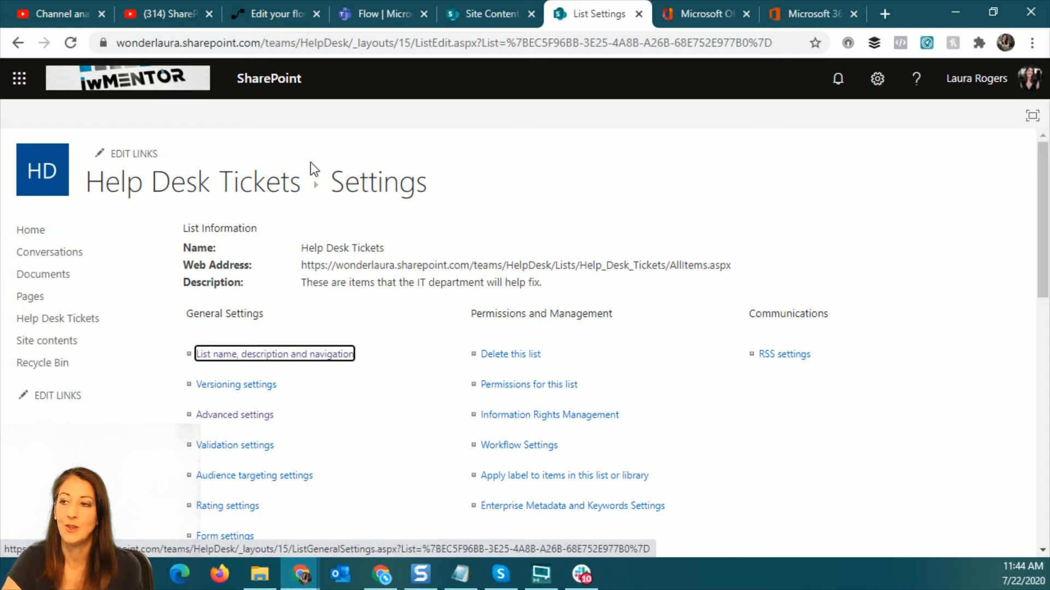
- Back in the Power Automate flow, set the Condition to check that the high-priority action's selectedOption is equal to Yes
{"action": "left_click", "coordinate": [290, 20]}
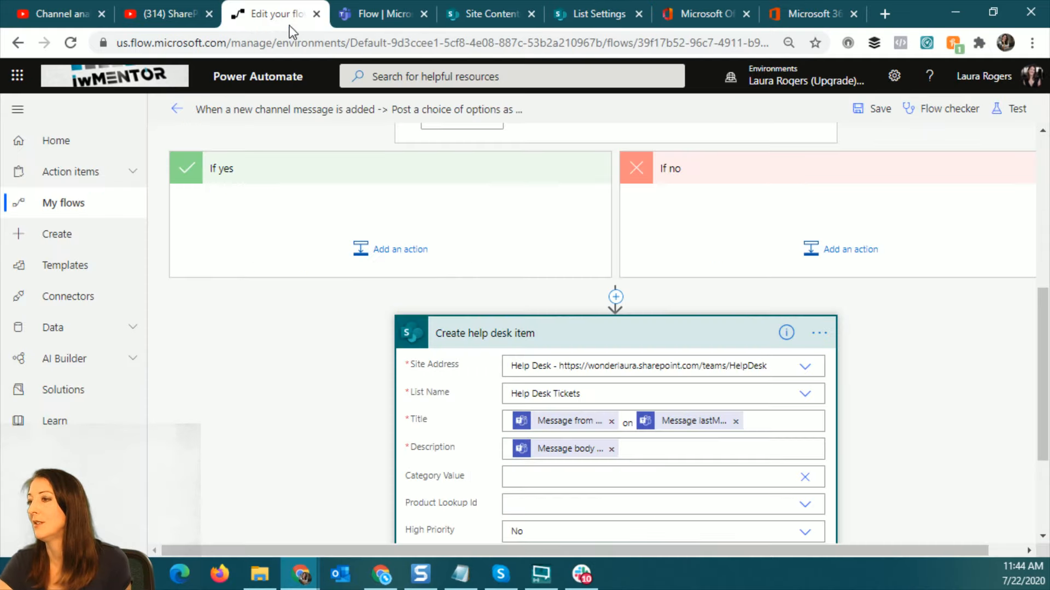
{"action": "scroll", "coordinate": [886, 407], "scroll_direction": "up", "scroll_amount": 5}
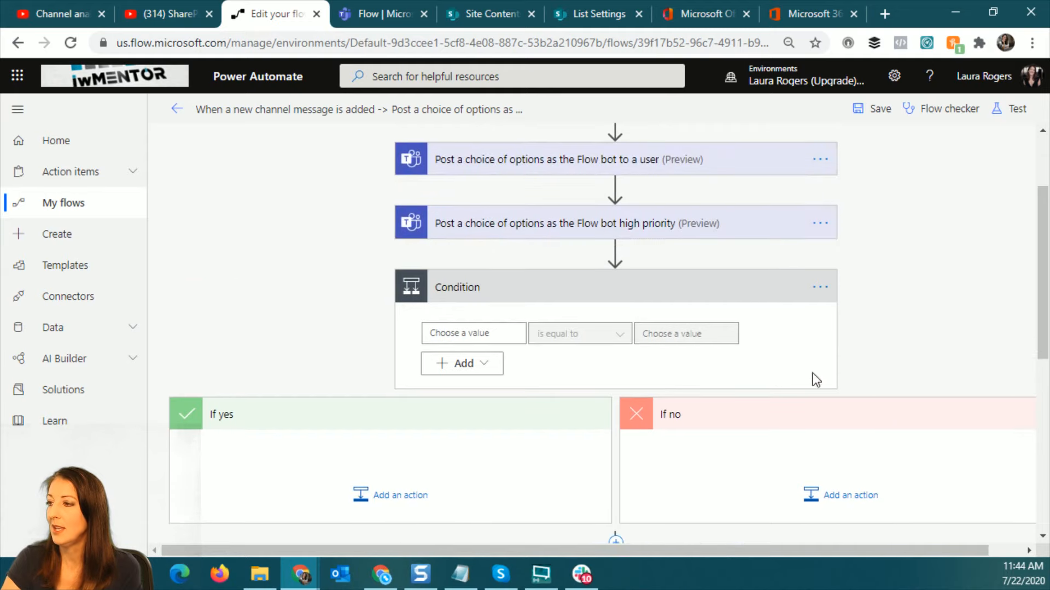
{"action": "left_click", "coordinate": [493, 328]}
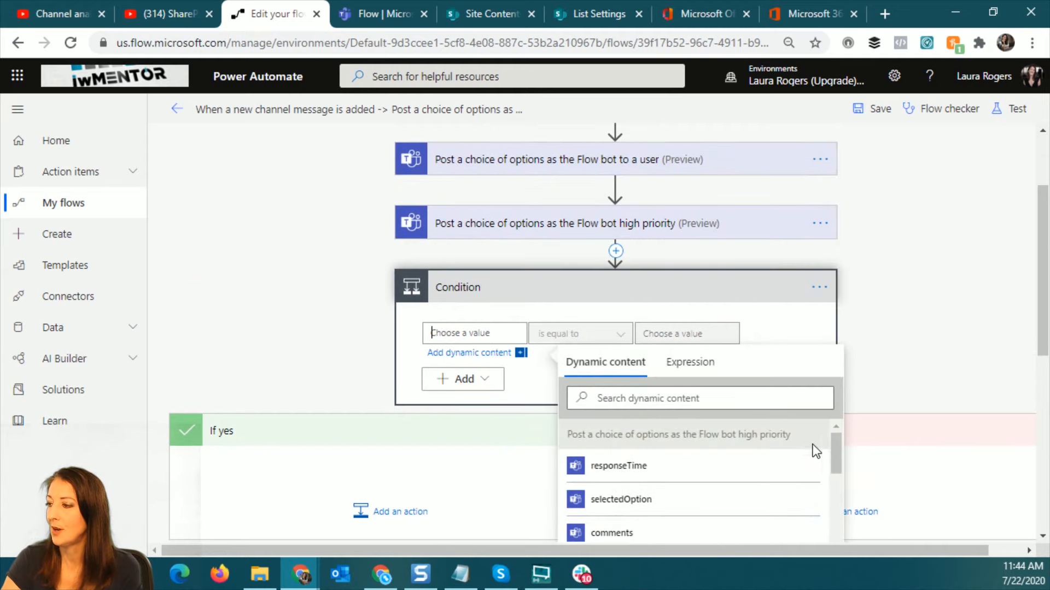
{"action": "left_click", "coordinate": [729, 499]}
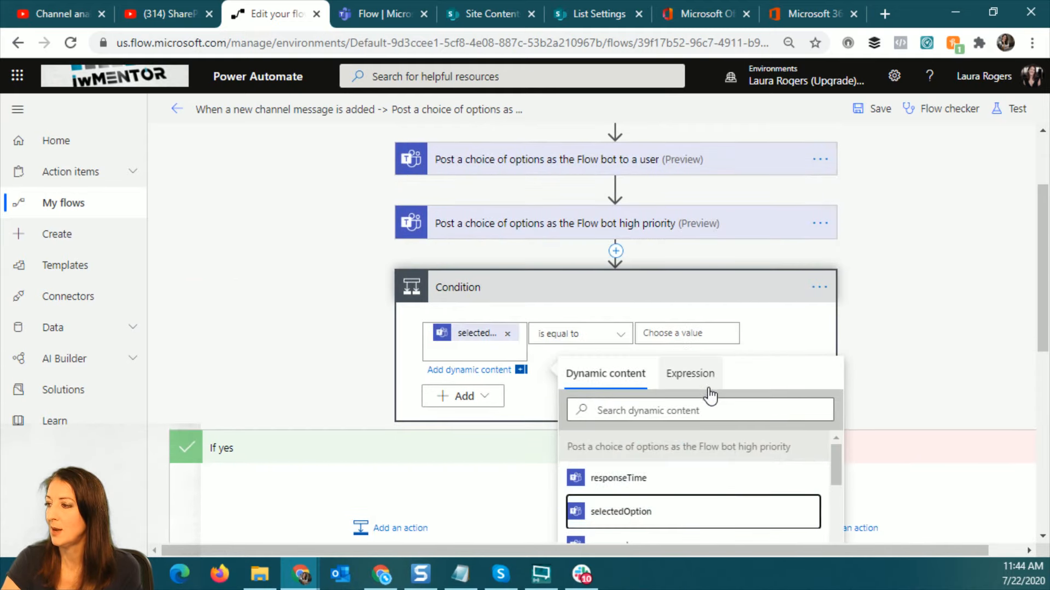
{"action": "left_click", "coordinate": [699, 333]}
{"action": "type", "text": "u"}
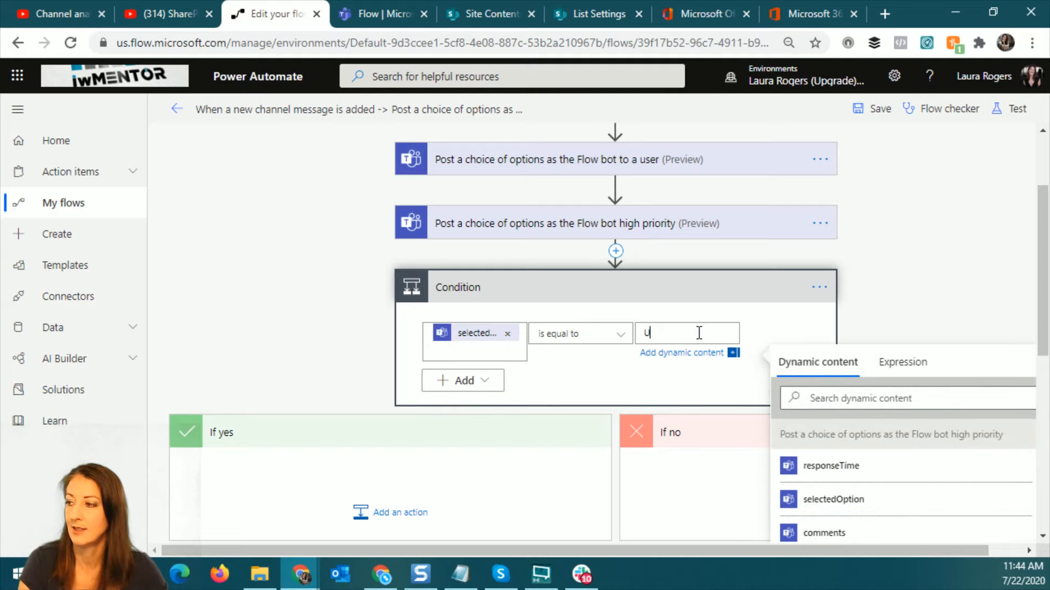
{"action": "type", "text": "es"}
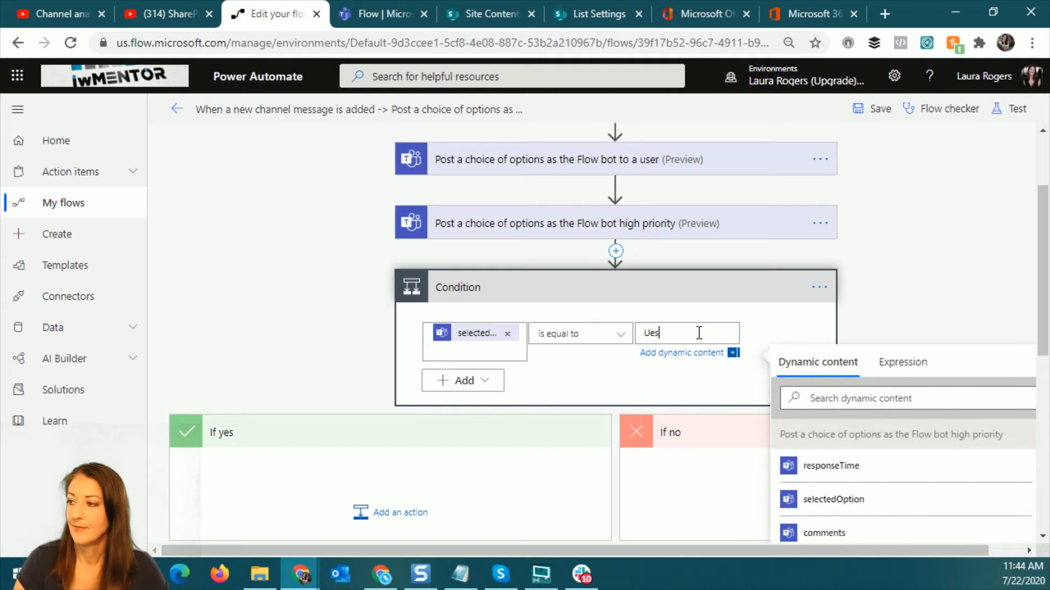
{"action": "key", "text": "BackSpace"}
{"action": "key", "text": "BackSpace"}
{"action": "key", "text": "BackSpace"}
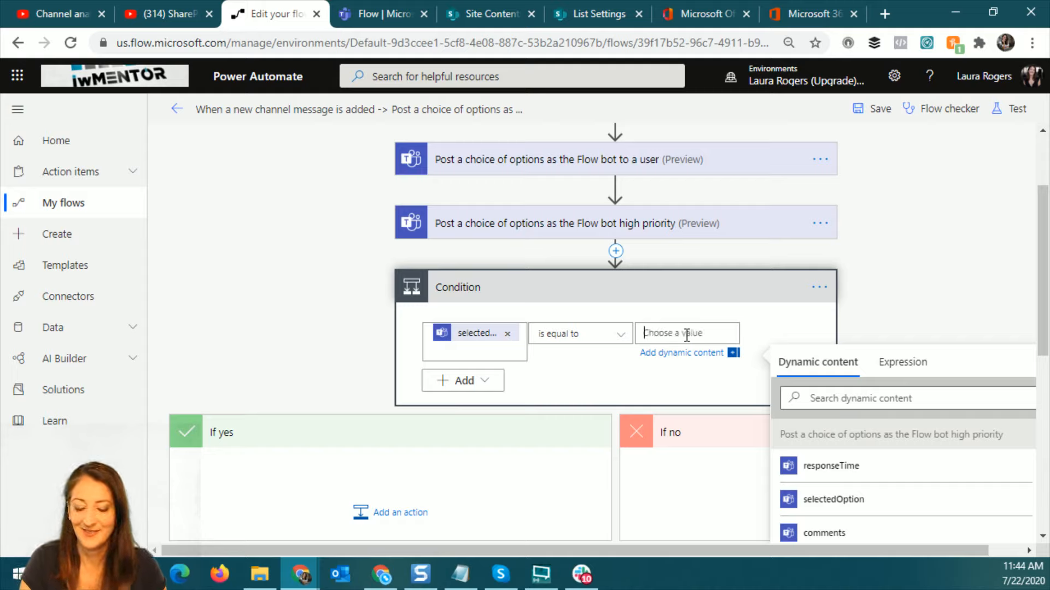
{"action": "type", "text": "Yes"}
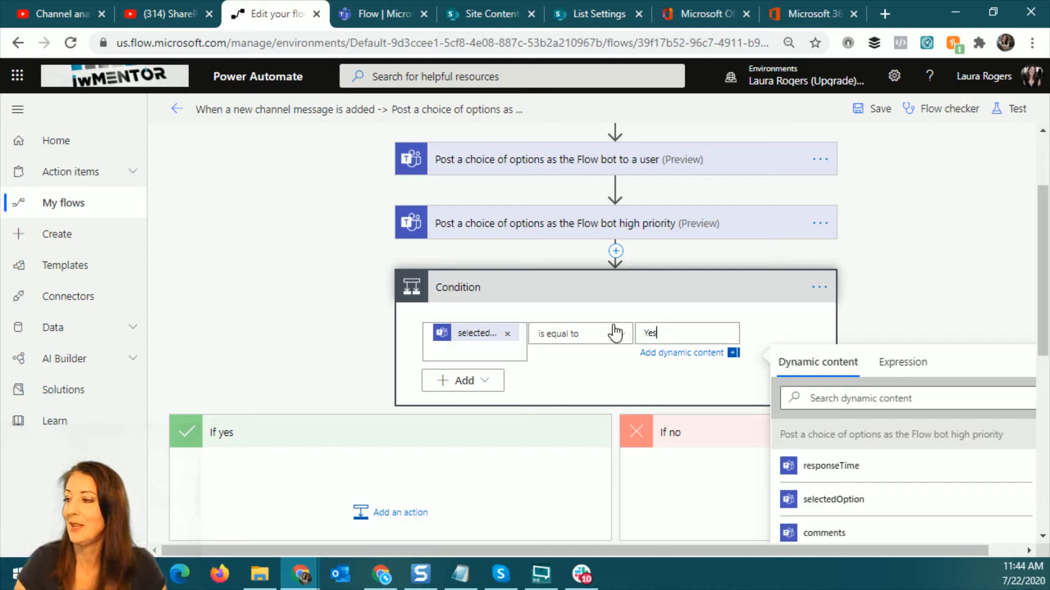
{"action": "left_click", "coordinate": [409, 512]}
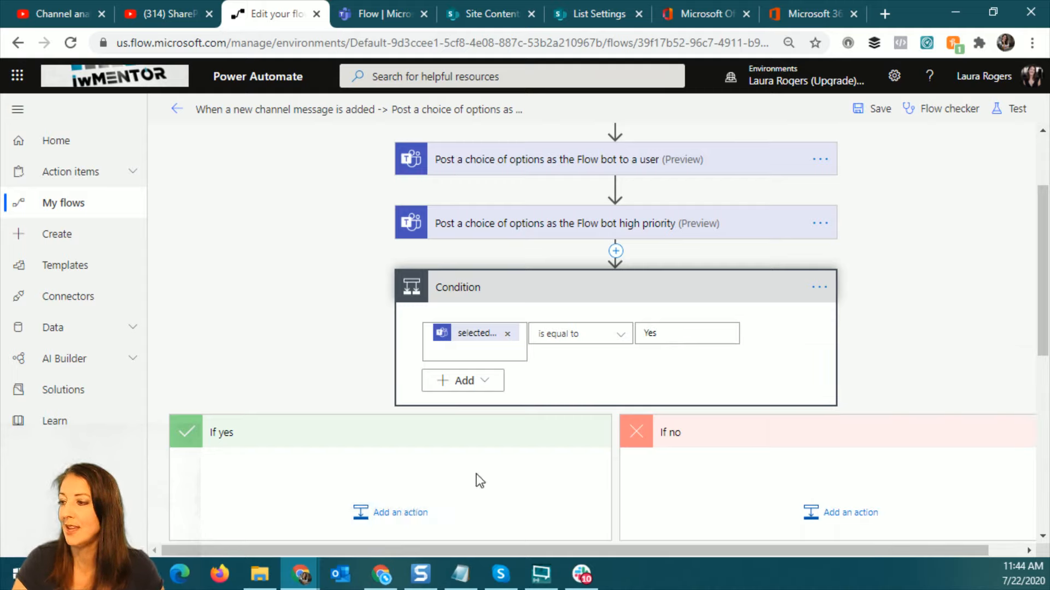
- Add a Start and wait for an approval action to the If yes branch with approval type "Approve/Reject - First to respond"
{"action": "left_click", "coordinate": [396, 517]}
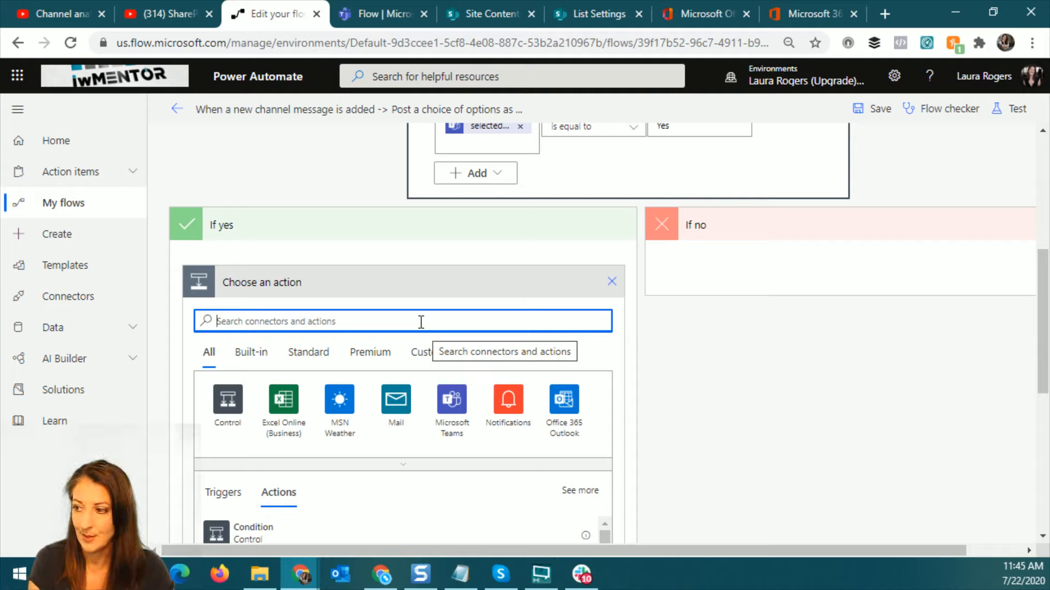
{"action": "type", "text": "app"}
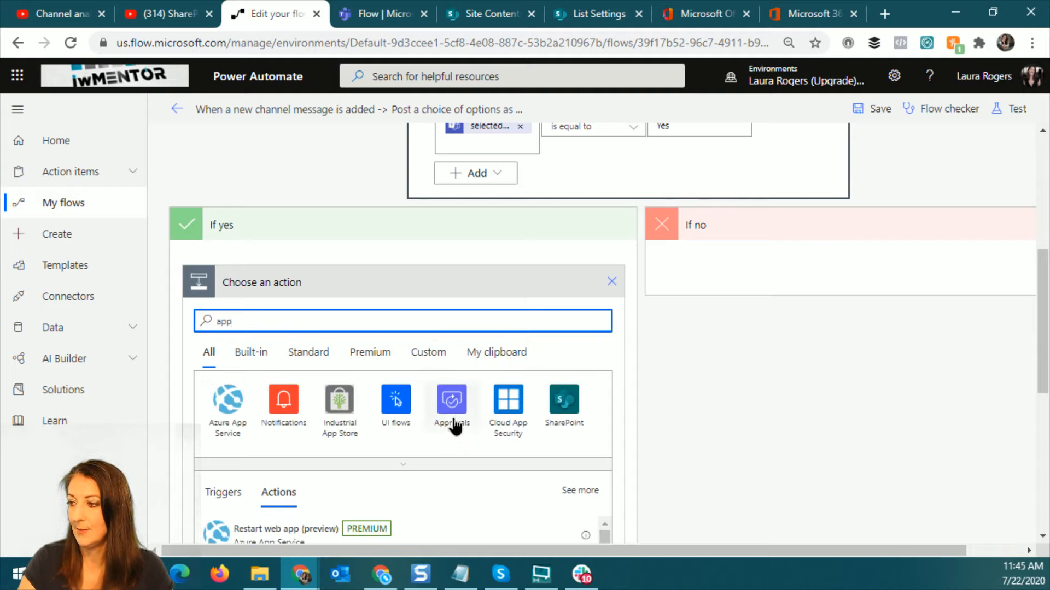
{"action": "left_click", "coordinate": [452, 418]}
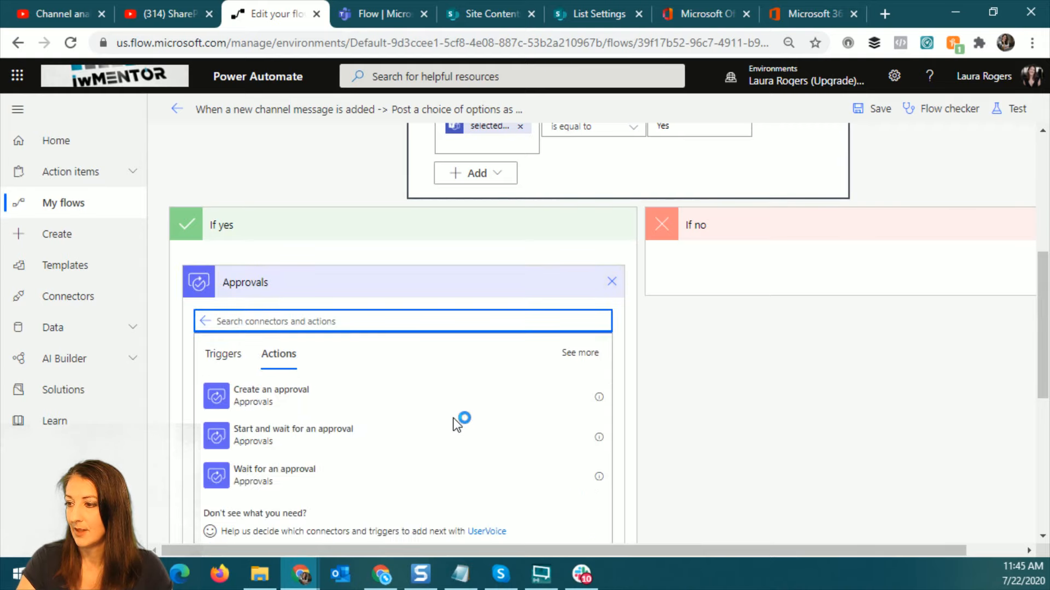
{"action": "left_click", "coordinate": [314, 448]}
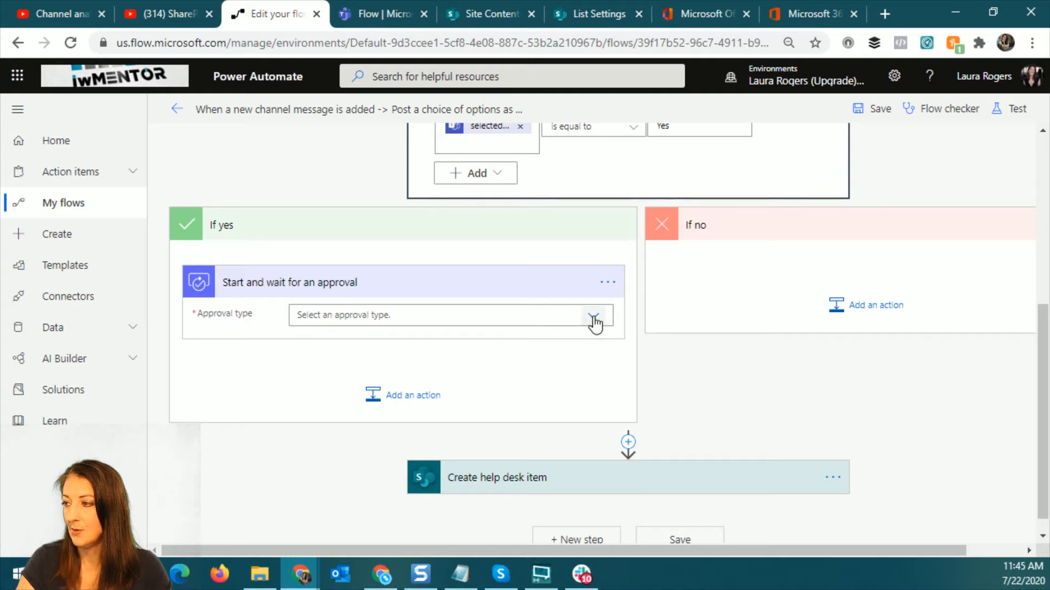
{"action": "left_click", "coordinate": [594, 322]}
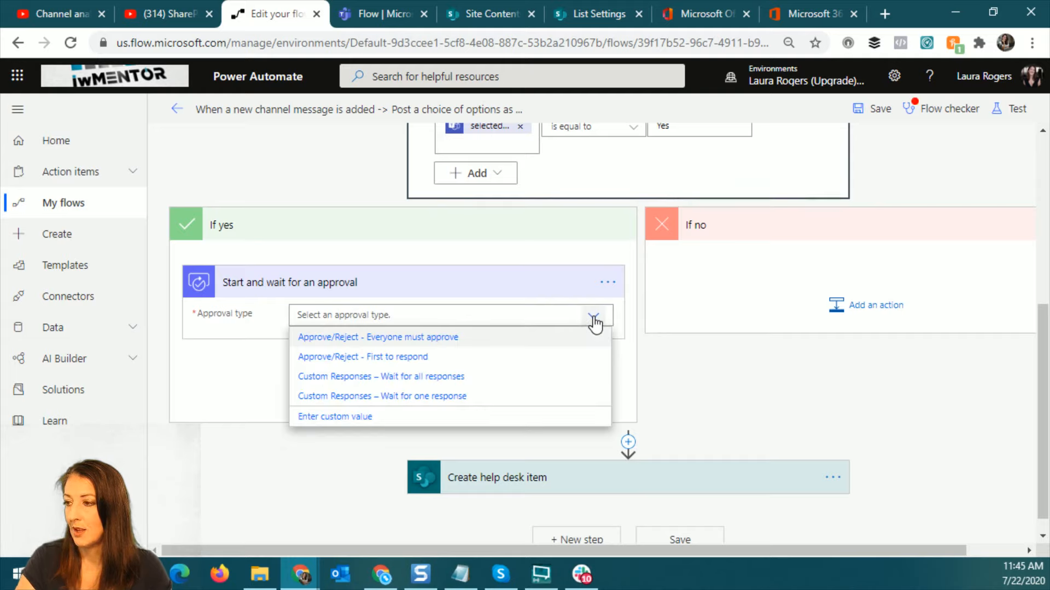
{"action": "left_click", "coordinate": [396, 358]}
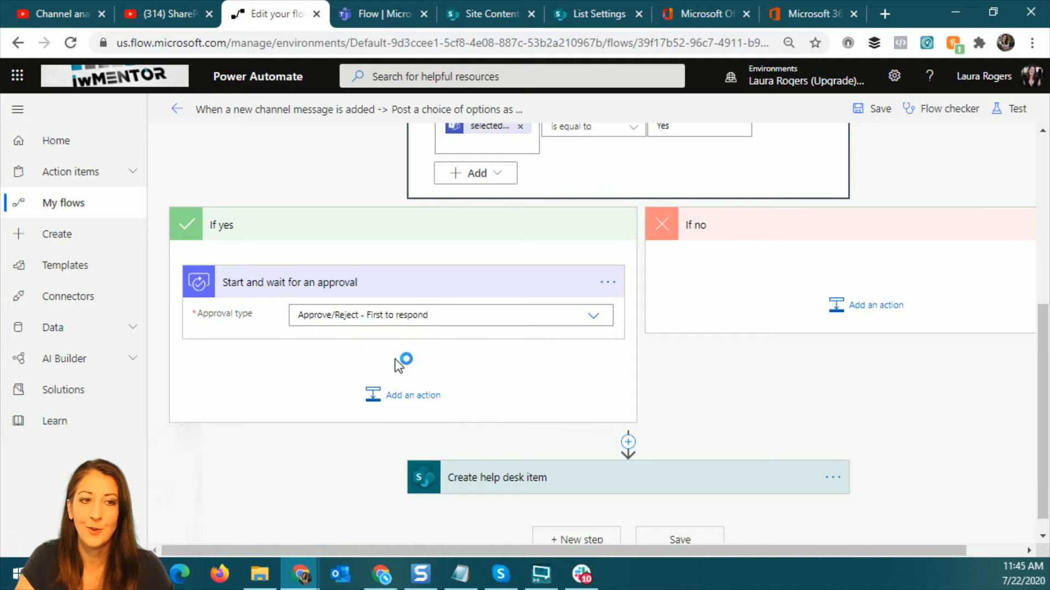
- Title the Start and wait for an approval action "High priority ticket by" followed by the Message from user displayName value
{"action": "left_click", "coordinate": [395, 343]}
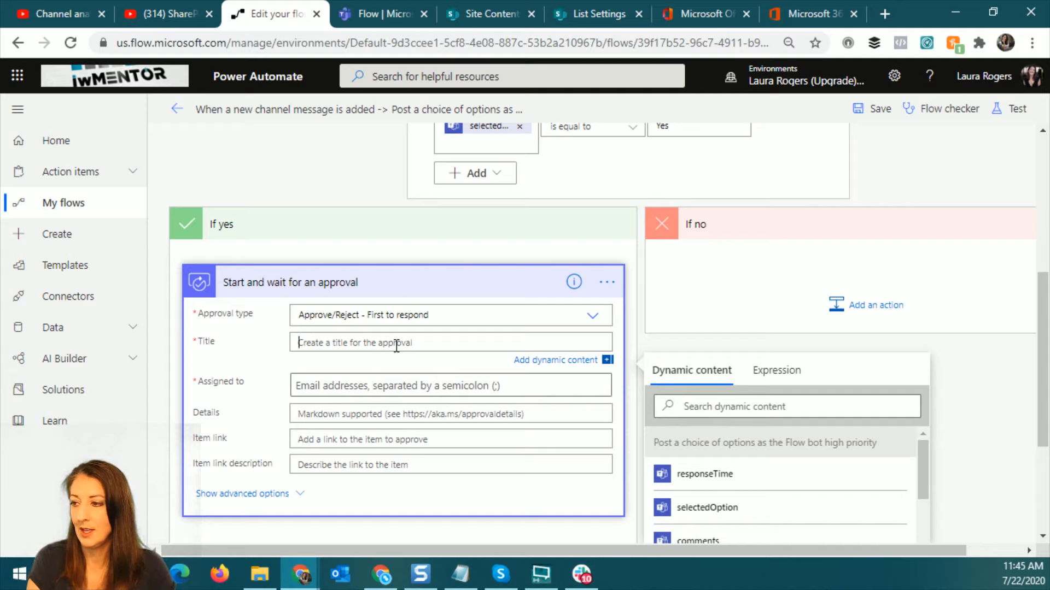
{"action": "type", "text": "High pri"}
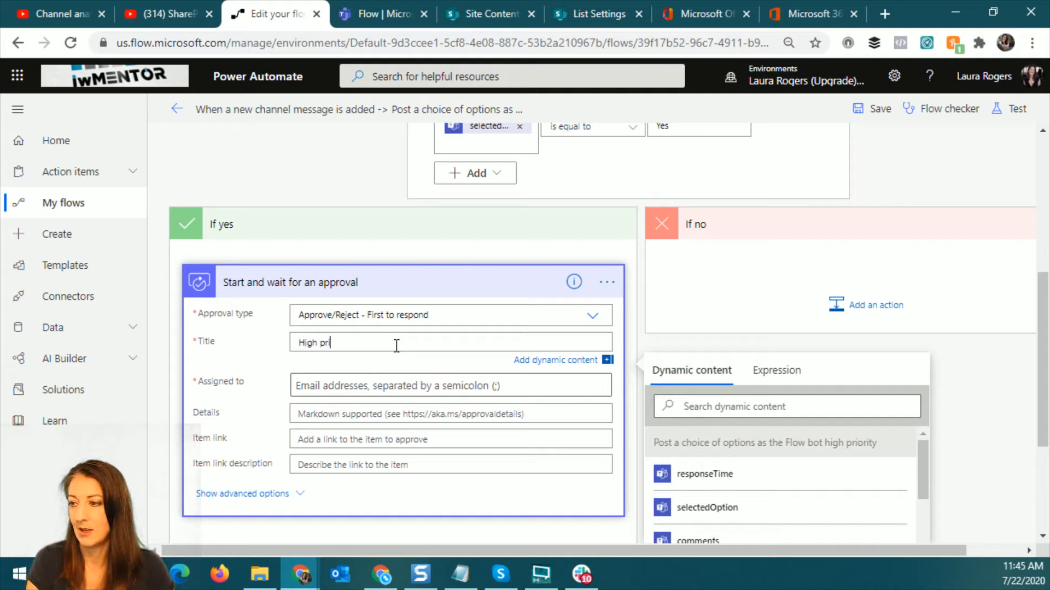
{"action": "type", "text": "ority ticket y"}
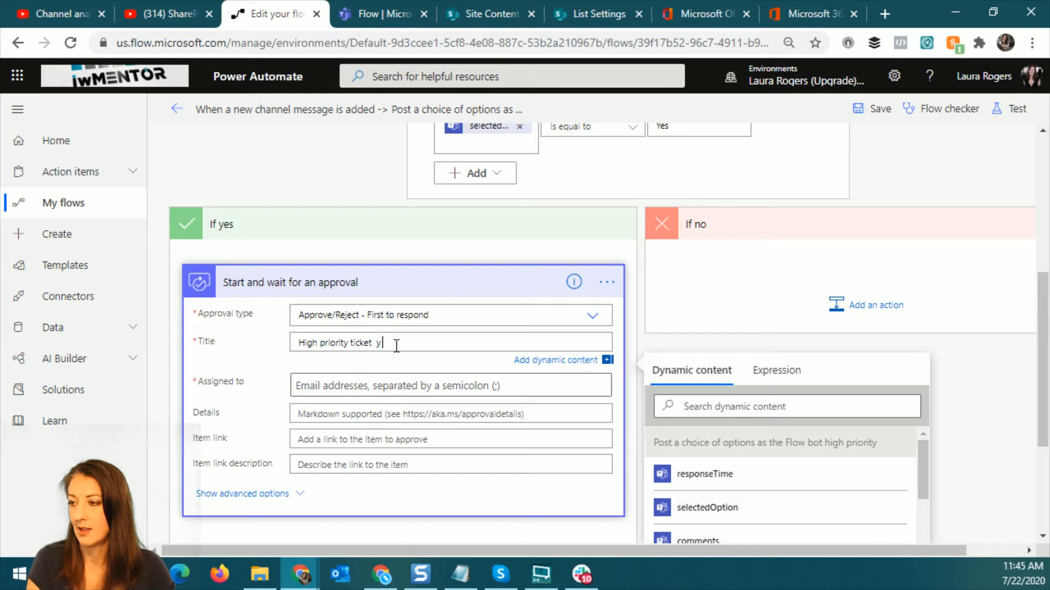
{"action": "key", "text": "BackSpace"}
{"action": "type", "text": "b"}
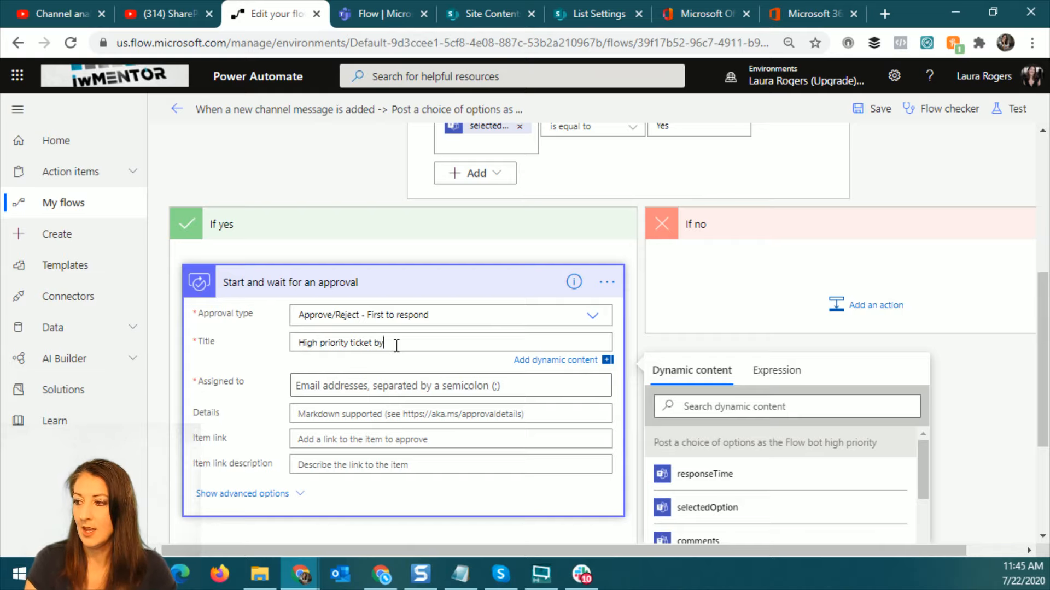
{"action": "type", "text": "y"}
{"action": "scroll", "coordinate": [992, 451], "scroll_direction": "down", "scroll_amount": 3}
{"action": "left_click_drag", "start_coordinate": [924, 306], "coordinate": [923, 485]}
{"action": "left_click", "coordinate": [787, 359]}
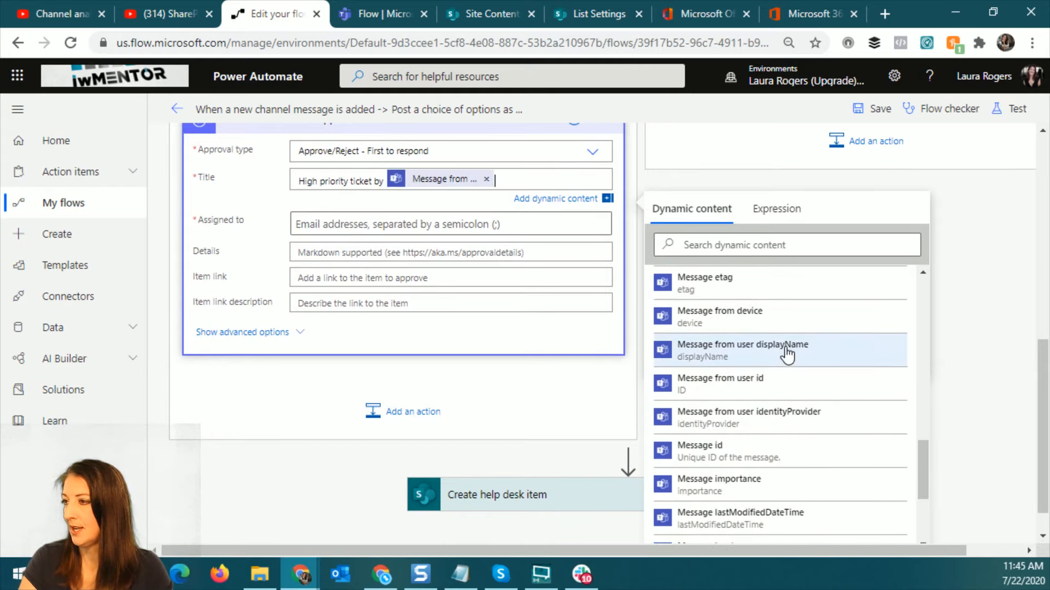
- Assign the Start and wait for an approval request to the person suggested for "admin"
{"action": "left_click", "coordinate": [351, 224]}
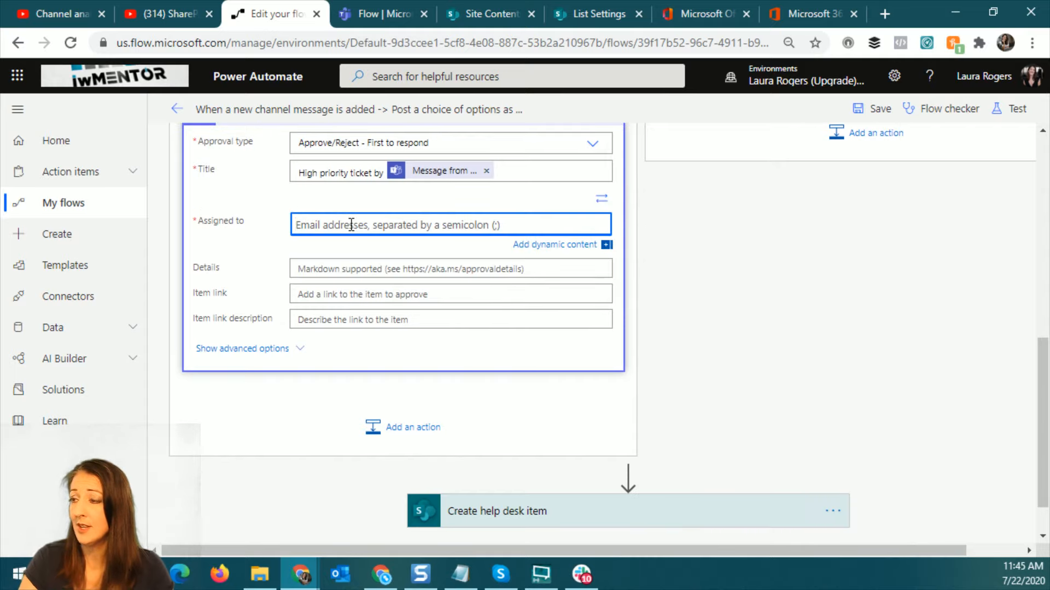
{"action": "type", "text": "admin"}
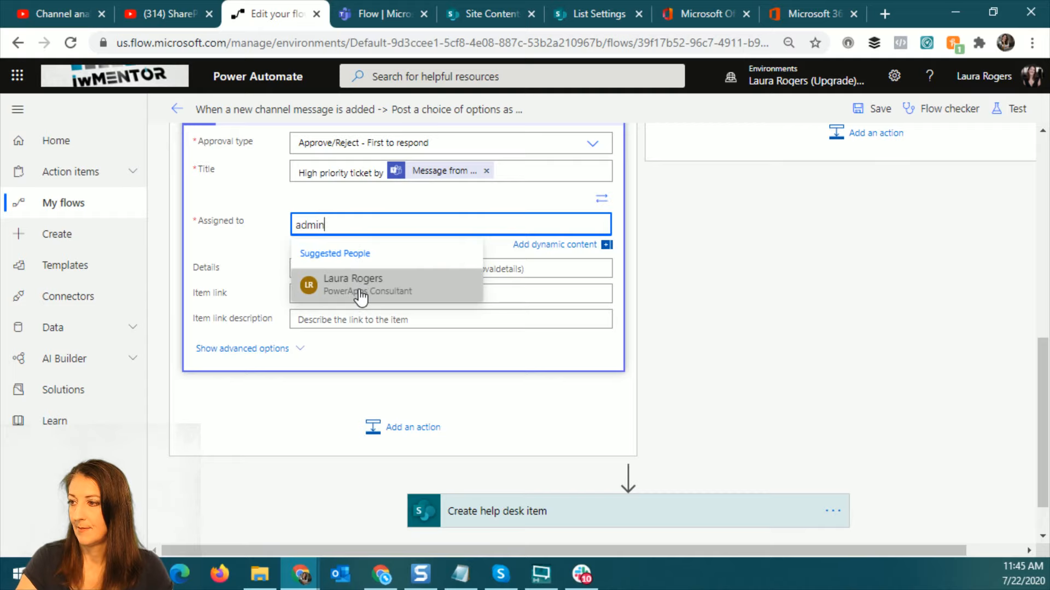
{"action": "left_click", "coordinate": [360, 288]}
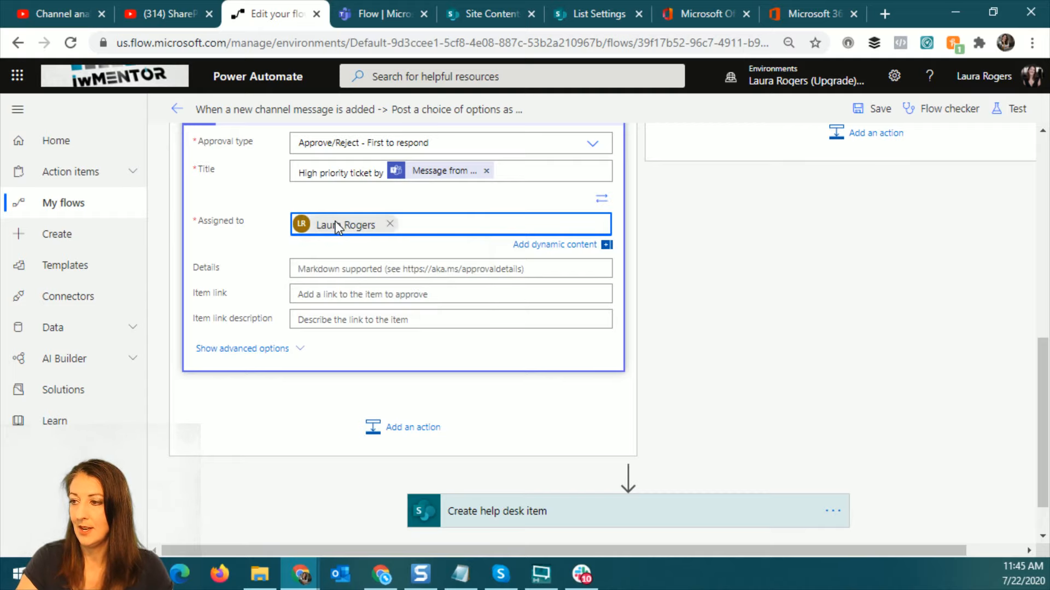
- Set the approval details to "Do you approve this as a high priority ticket?" with the Message body content value on a new line
{"action": "left_click", "coordinate": [361, 268]}
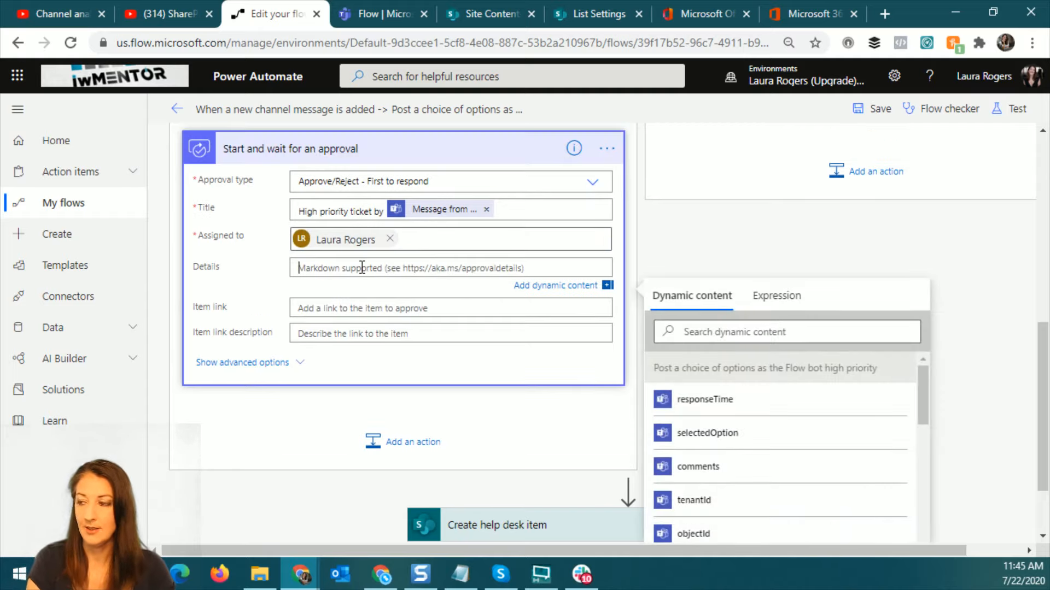
{"action": "type", "text": "Do you ap"}
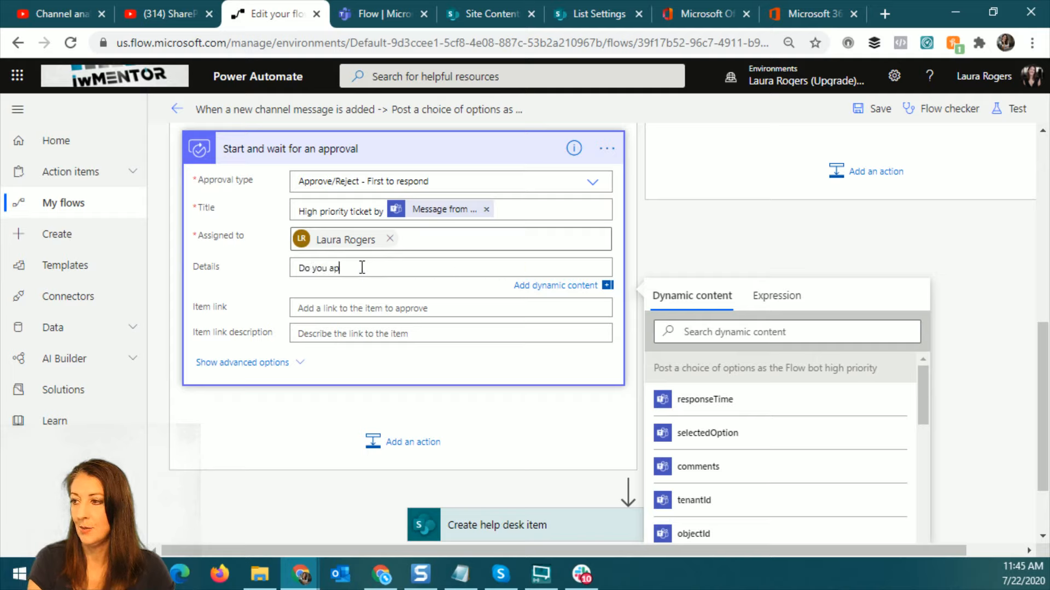
{"action": "type", "text": "prove this as a "}
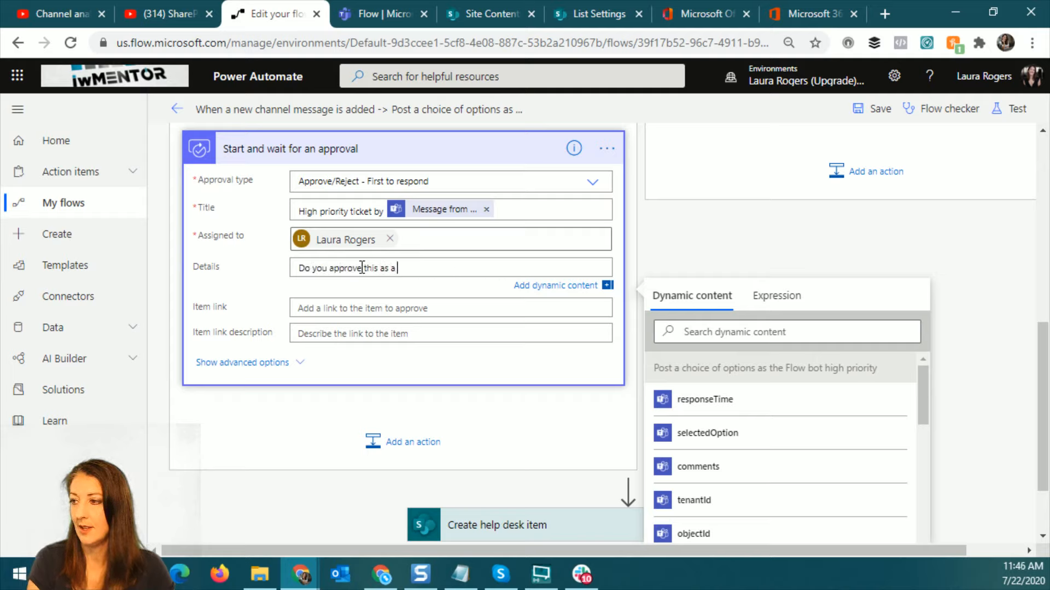
{"action": "type", "text": "high priority "}
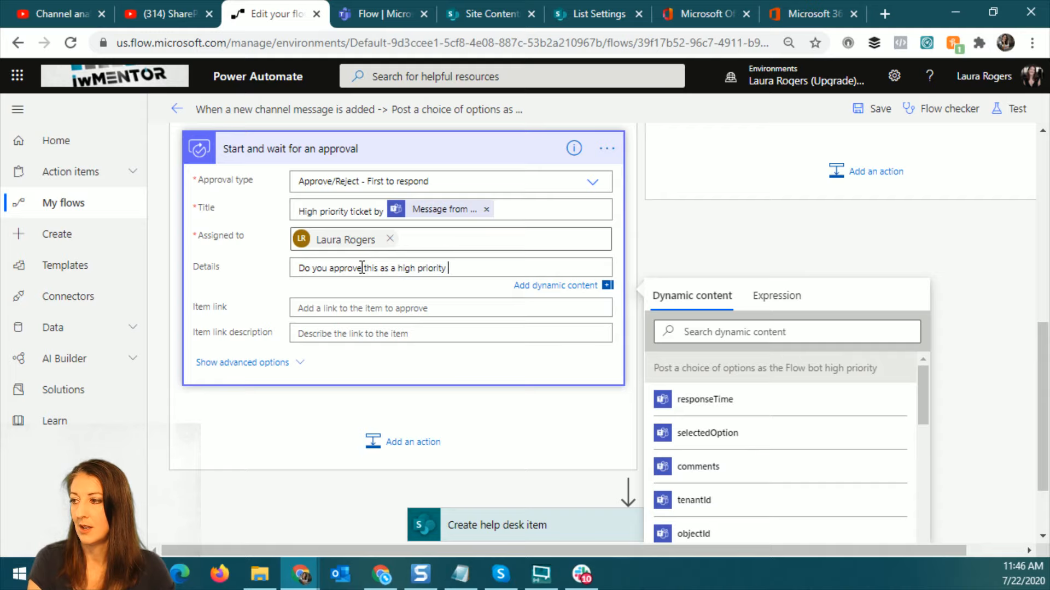
{"action": "type", "text": "ticket?"}
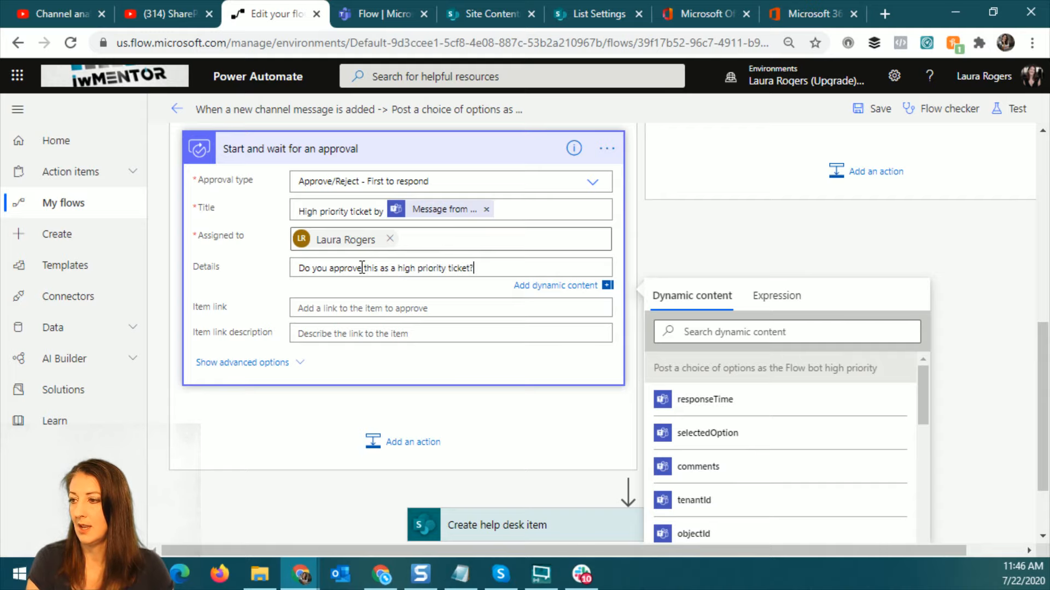
{"action": "key", "text": "Return"}
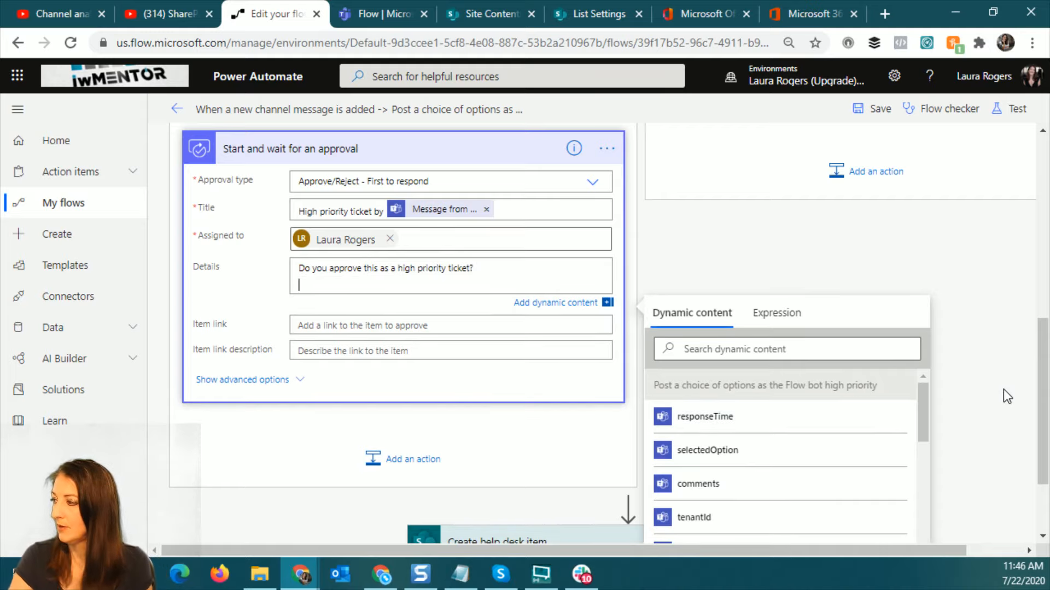
{"action": "scroll", "coordinate": [937, 350], "scroll_direction": "down", "scroll_amount": 2}
{"action": "left_click_drag", "start_coordinate": [925, 345], "coordinate": [904, 452]}
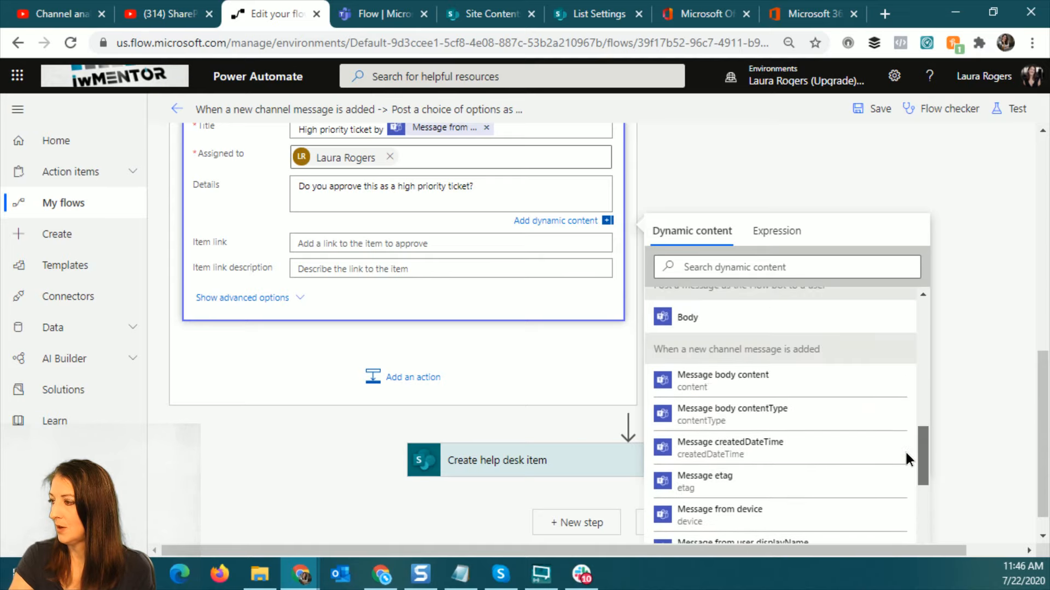
{"action": "left_click", "coordinate": [766, 391]}
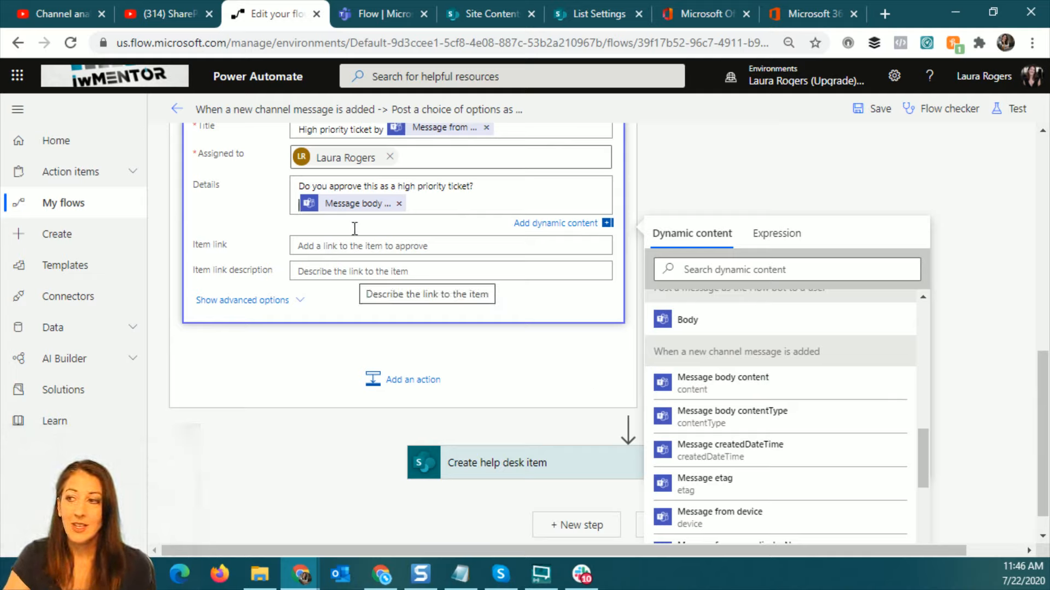
- Check the advanced options of the Start and wait for an approval action and delete the action from the If yes branch
{"action": "left_click", "coordinate": [286, 301]}
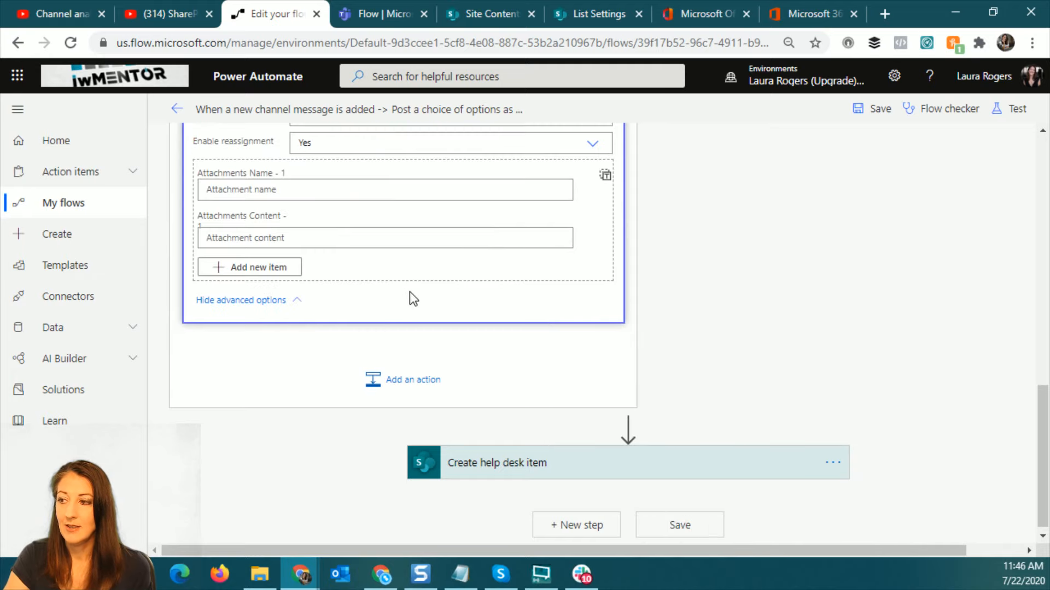
{"action": "scroll", "coordinate": [529, 297], "scroll_direction": "up", "scroll_amount": 3}
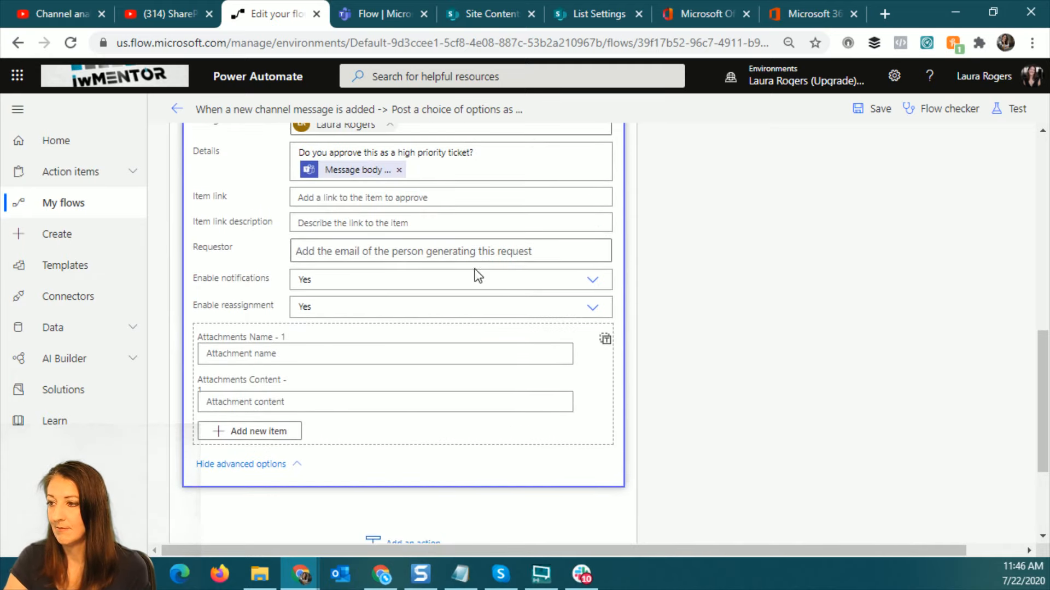
{"action": "scroll", "coordinate": [651, 298], "scroll_direction": "up", "scroll_amount": 3}
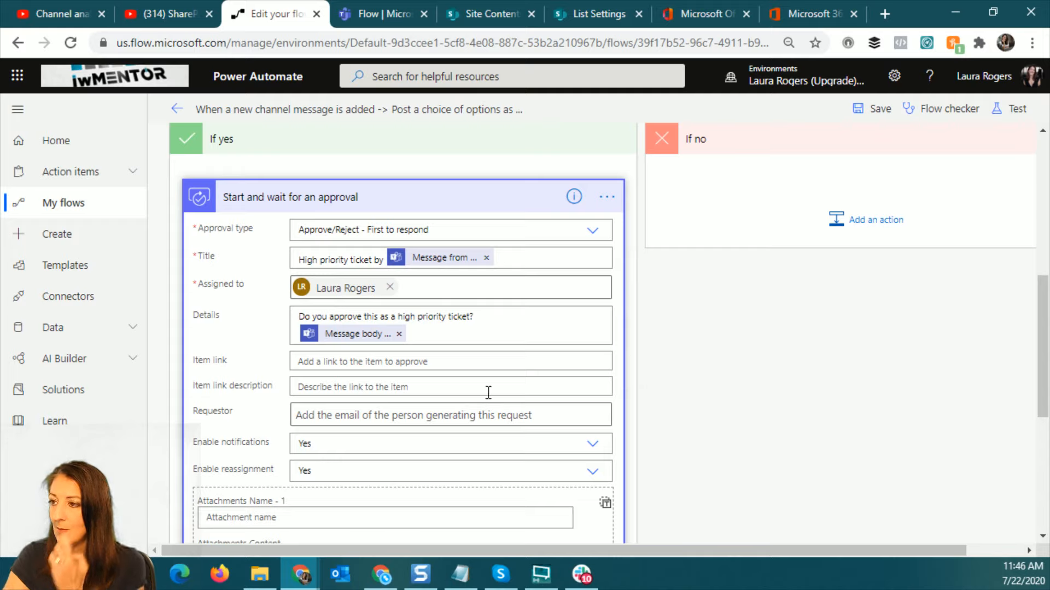
{"action": "left_click", "coordinate": [607, 196]}
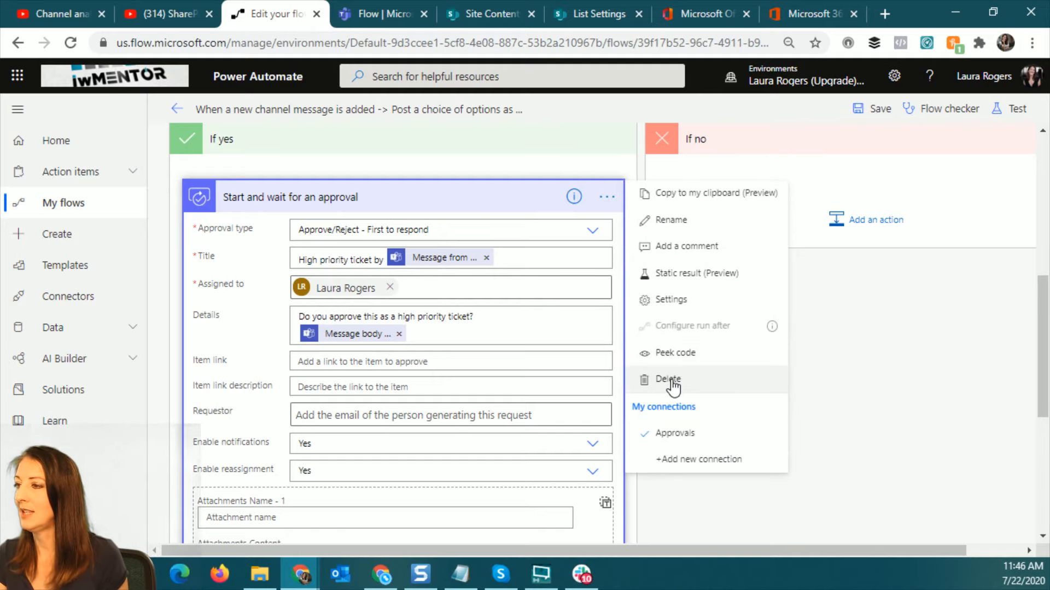
{"action": "left_click", "coordinate": [668, 379]}
{"action": "left_click", "coordinate": [537, 343]}
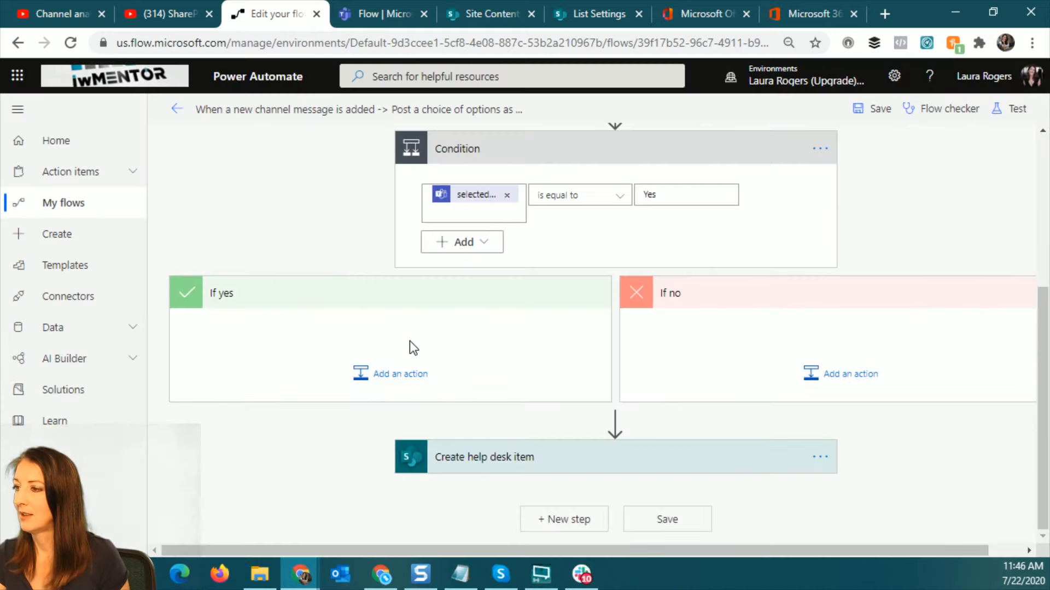
- Add a Create an approval action to the If yes branch with approval type "Approve/Reject - First to respond"
{"action": "left_click", "coordinate": [376, 377]}
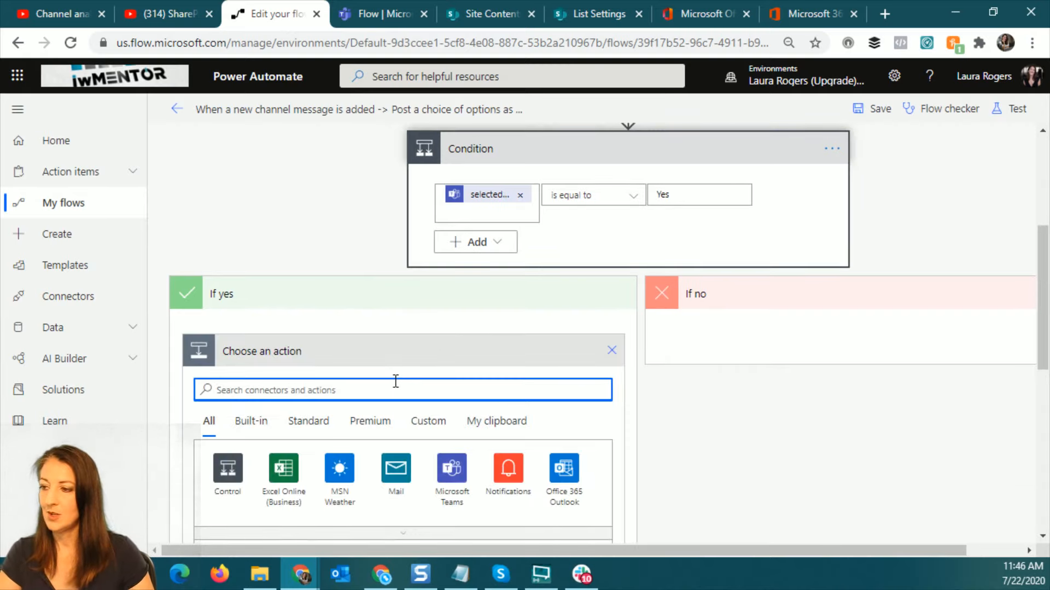
{"action": "type", "text": "app"}
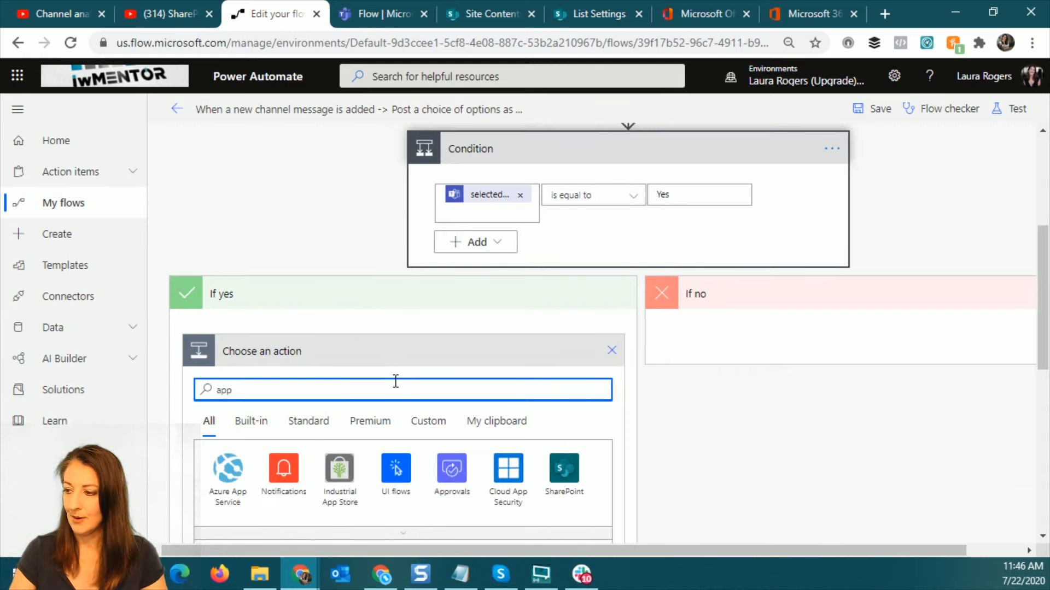
{"action": "left_click", "coordinate": [450, 495]}
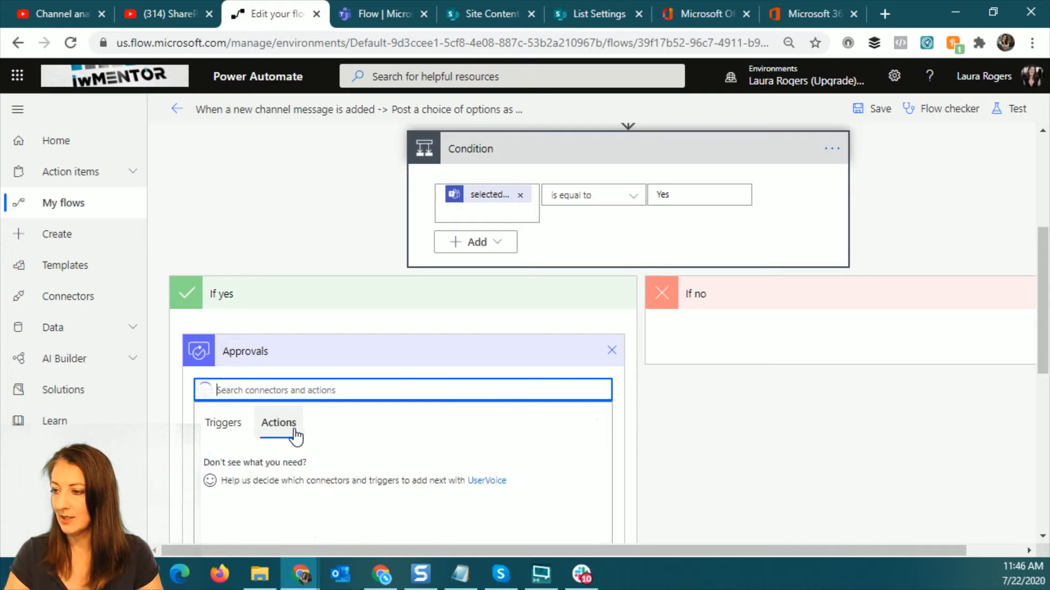
{"action": "scroll", "coordinate": [339, 437], "scroll_direction": "down", "scroll_amount": 1}
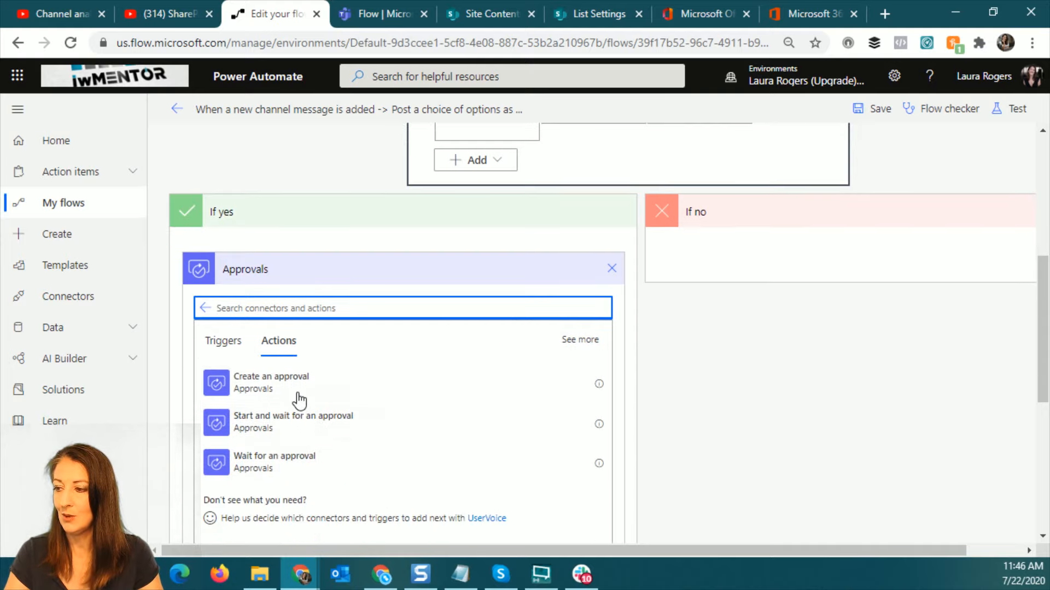
{"action": "left_click", "coordinate": [298, 389]}
{"action": "left_click", "coordinate": [446, 304]}
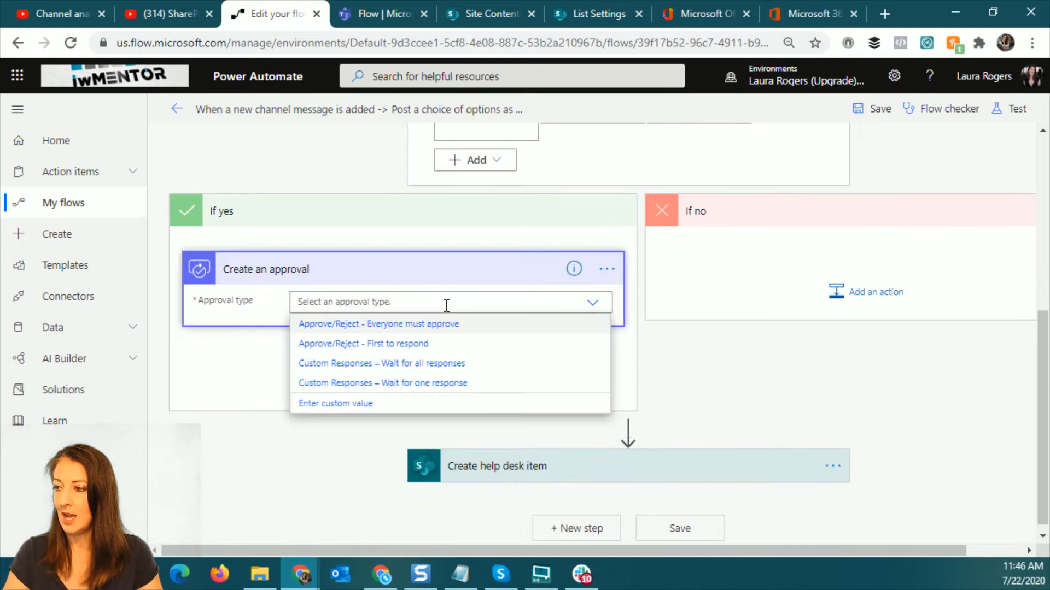
{"action": "left_click", "coordinate": [424, 345]}
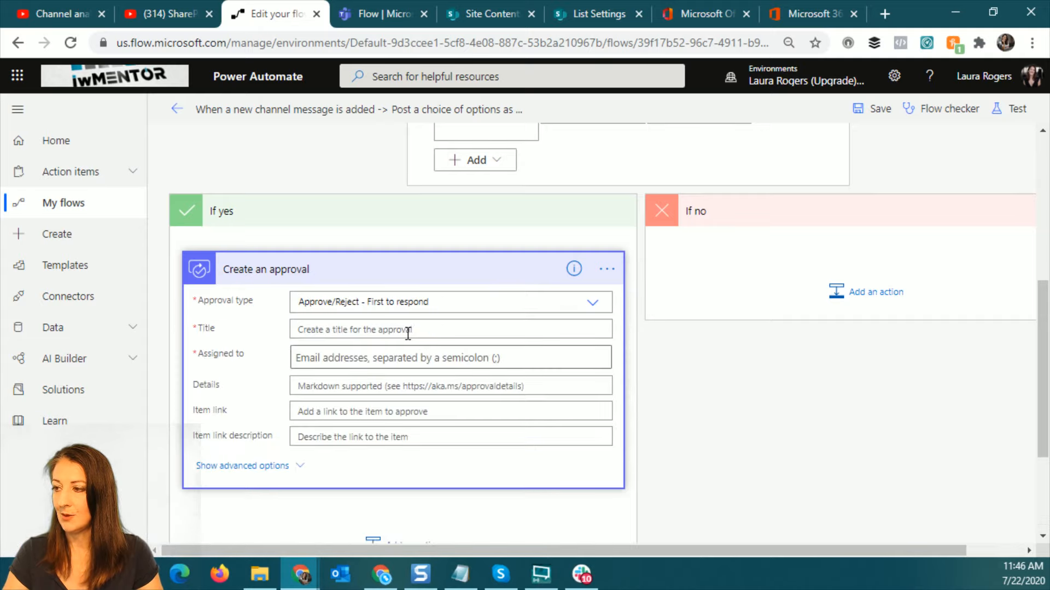
- Title the Create an approval action "High priority ticket for" followed by the Message from user displayName value
{"action": "left_click", "coordinate": [404, 332]}
{"action": "type", "text": "High priority ticket for"}
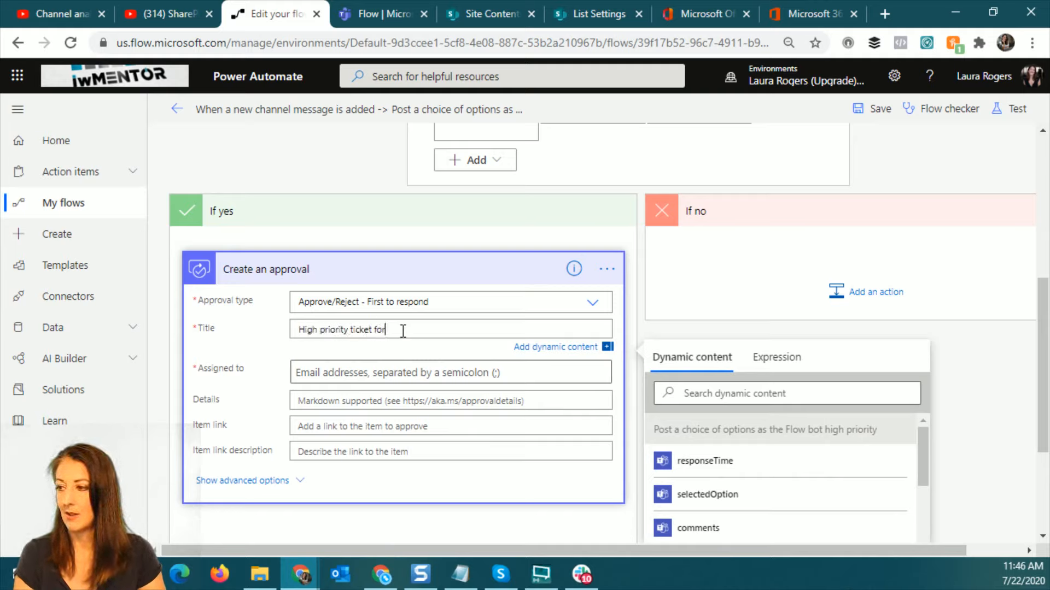
{"action": "left_click", "coordinate": [804, 392]}
{"action": "type", "text": "disp"}
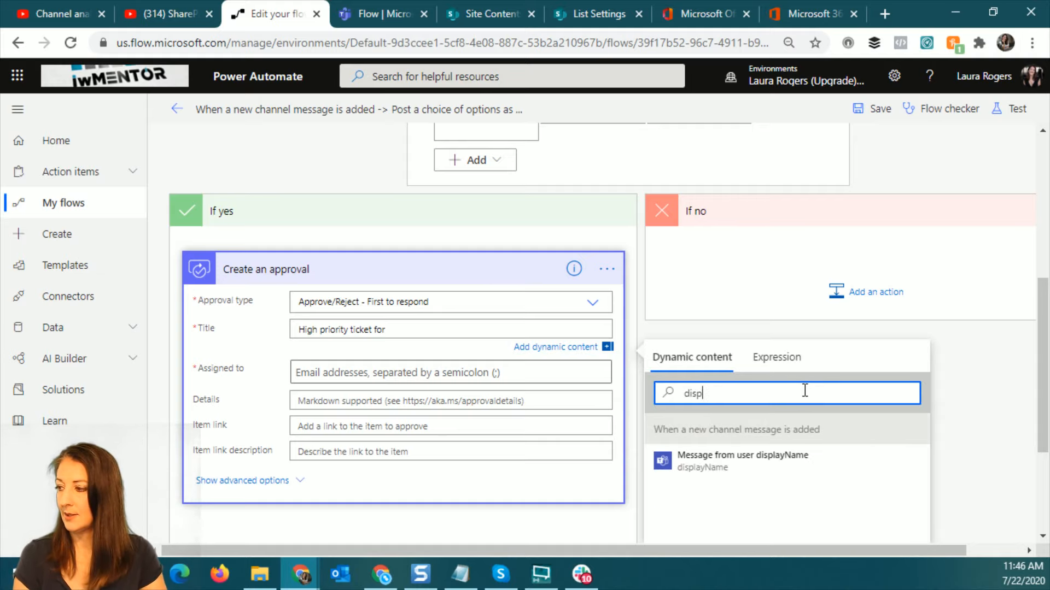
{"action": "left_click", "coordinate": [812, 470]}
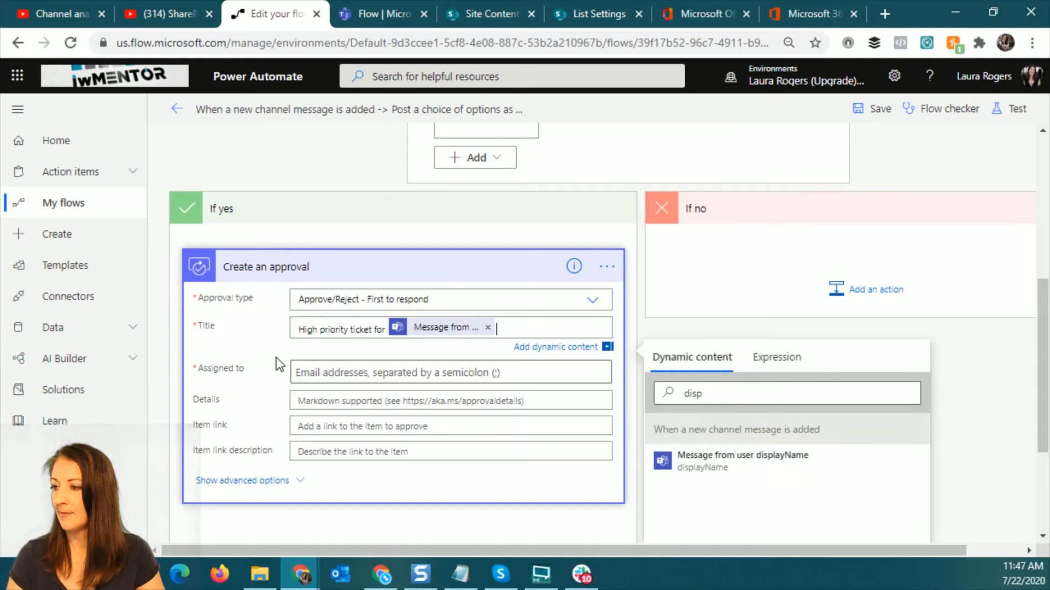
- Assign the Create an approval request to the person suggested for "admin"
{"action": "left_click", "coordinate": [328, 369]}
{"action": "type", "text": "admin"}
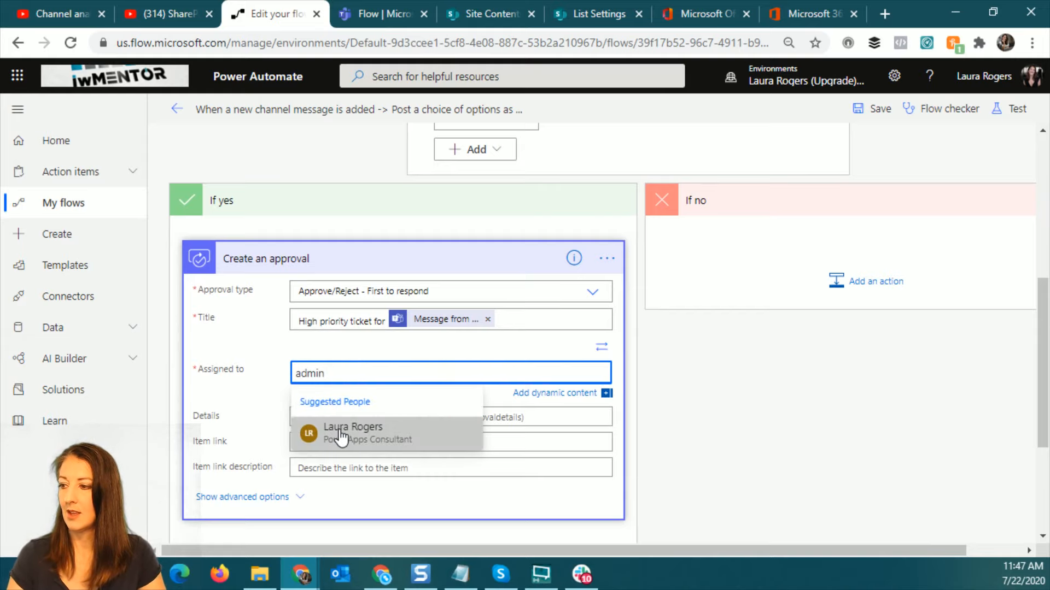
{"action": "left_click", "coordinate": [342, 429]}
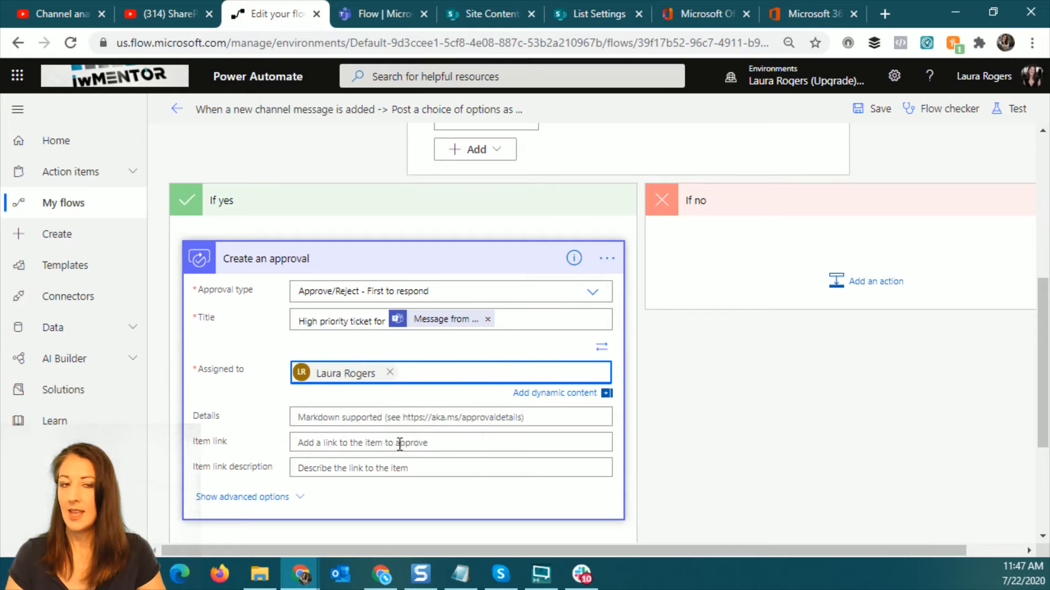
- Fill the approval's Details with "Do you approve this high priority ticket:" followed on a new line by the Message body content value
{"action": "left_click", "coordinate": [395, 418]}
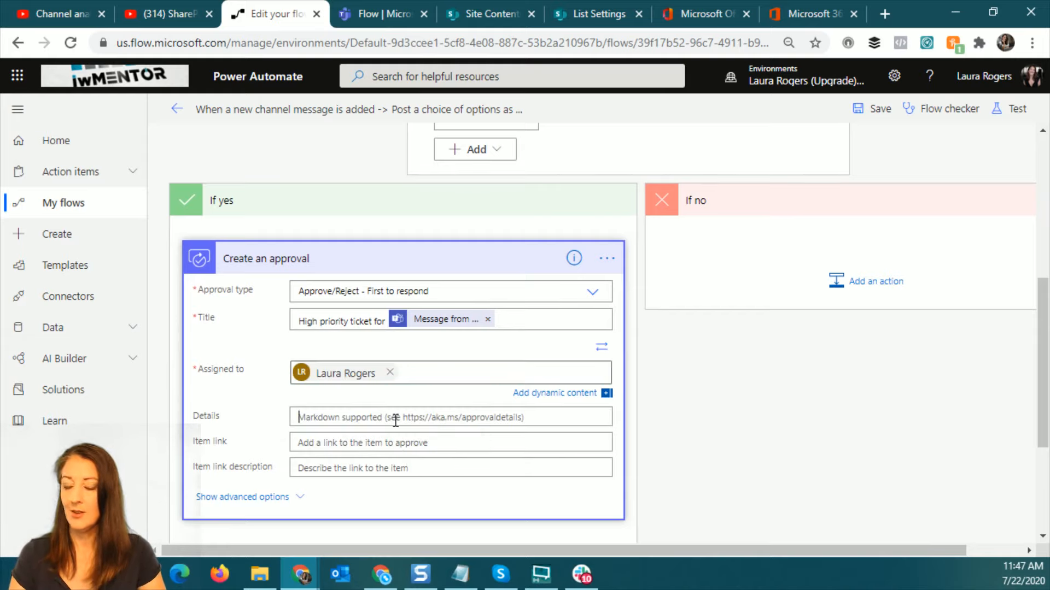
{"action": "type", "text": "Do you "}
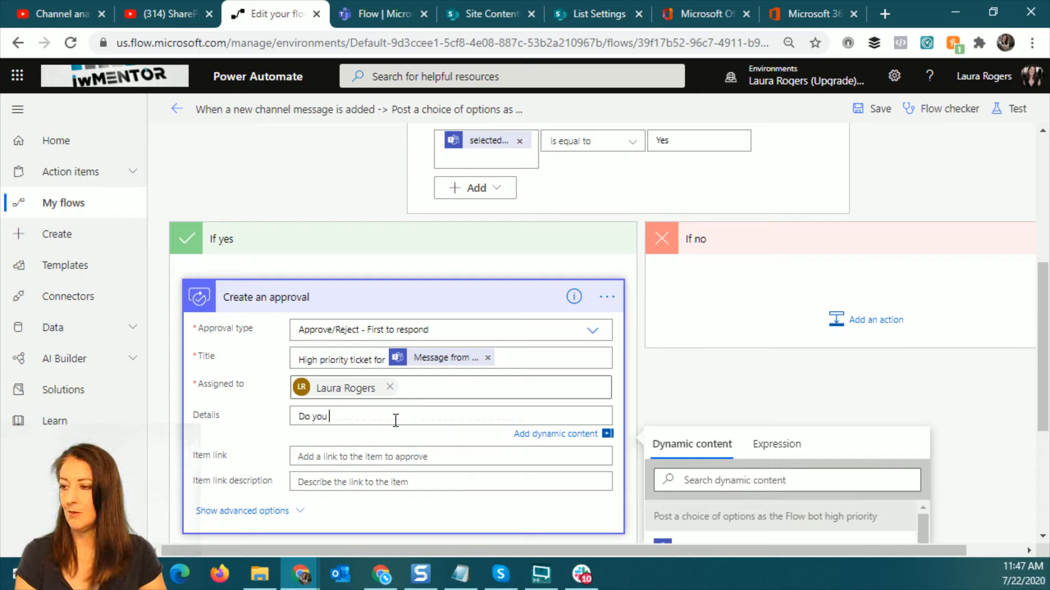
{"action": "type", "text": "approve this high priority"}
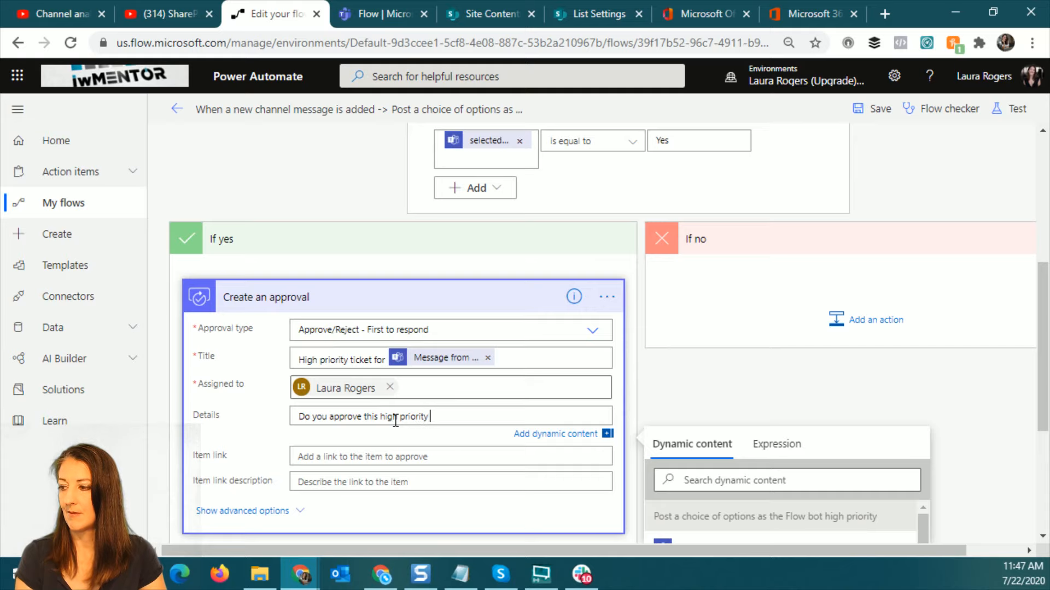
{"action": "type", "text": " ticket:"}
{"action": "key", "text": "Return"}
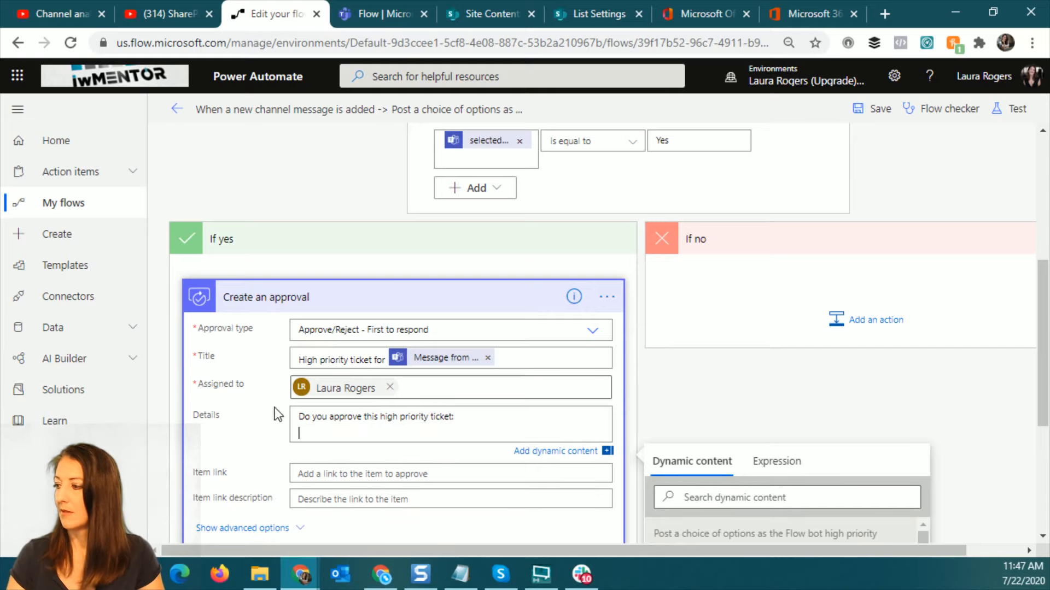
{"action": "scroll", "coordinate": [907, 442], "scroll_direction": "down", "scroll_amount": 3}
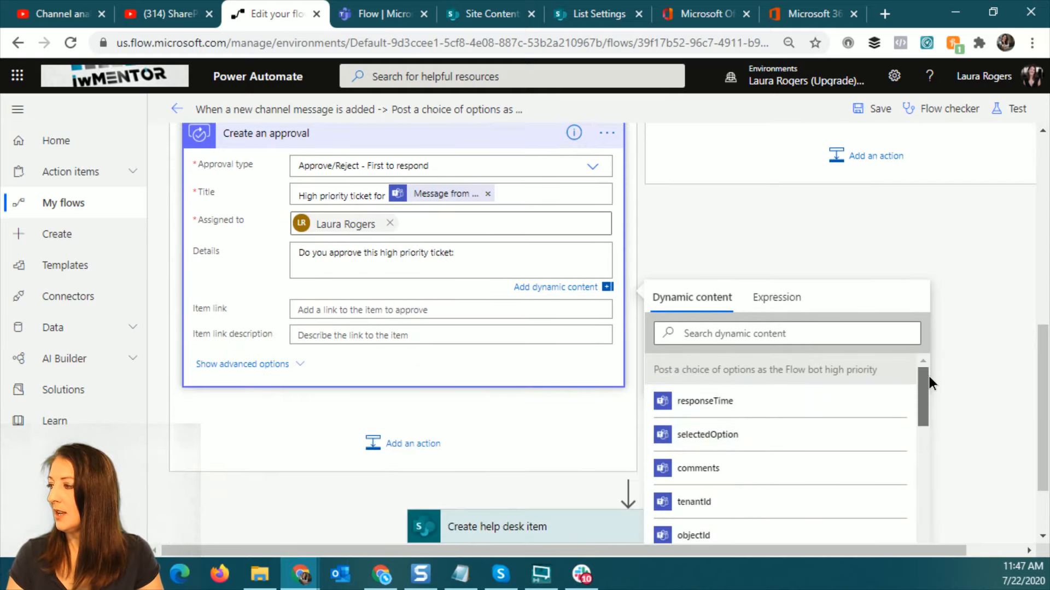
{"action": "left_click_drag", "start_coordinate": [924, 382], "coordinate": [920, 524]}
{"action": "left_click", "coordinate": [797, 376]}
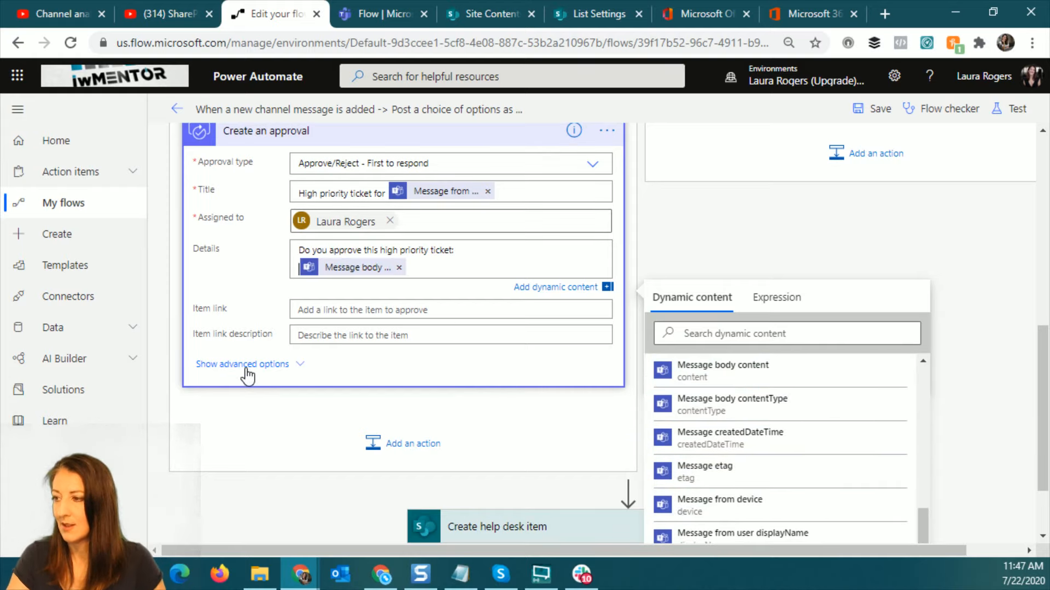
- Add a Wait for an approval action after Create an approval in the If yes branch
{"action": "scroll", "coordinate": [365, 386], "scroll_direction": "up", "scroll_amount": 1}
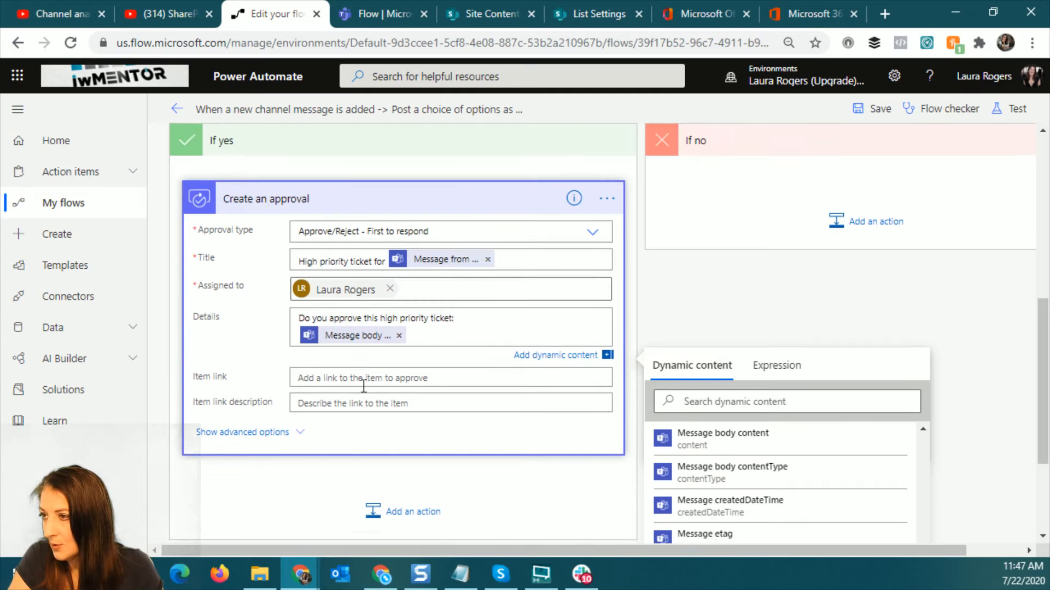
{"action": "scroll", "coordinate": [257, 414], "scroll_direction": "down", "scroll_amount": 1}
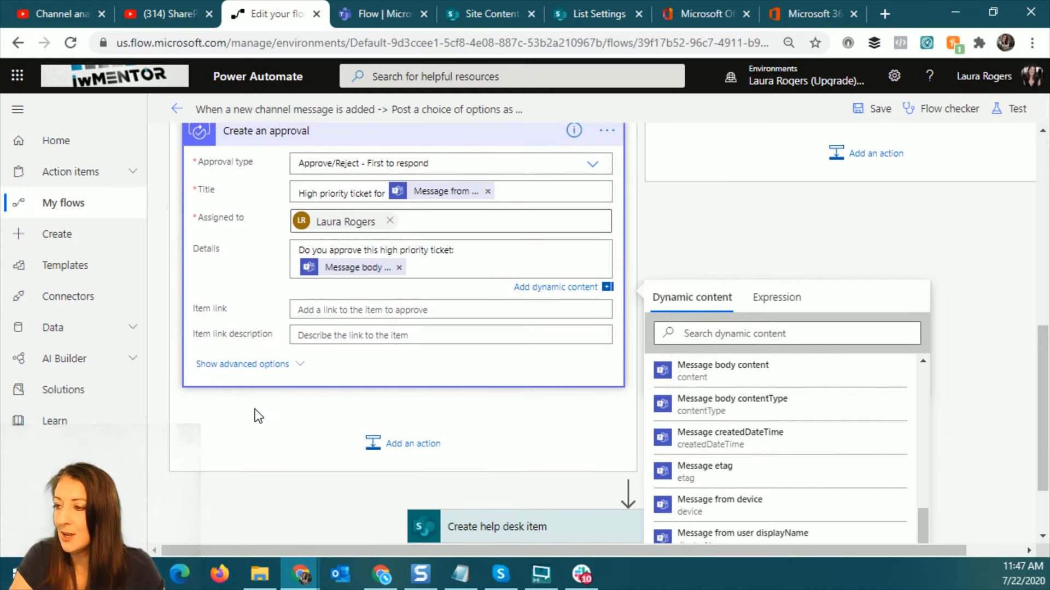
{"action": "left_click", "coordinate": [407, 446]}
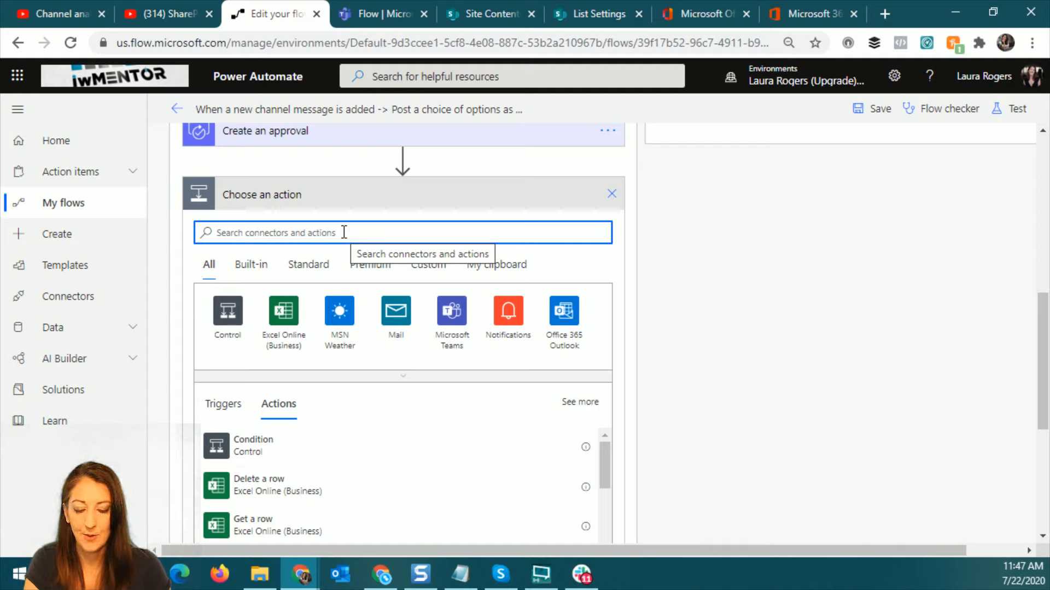
{"action": "type", "text": "wait"}
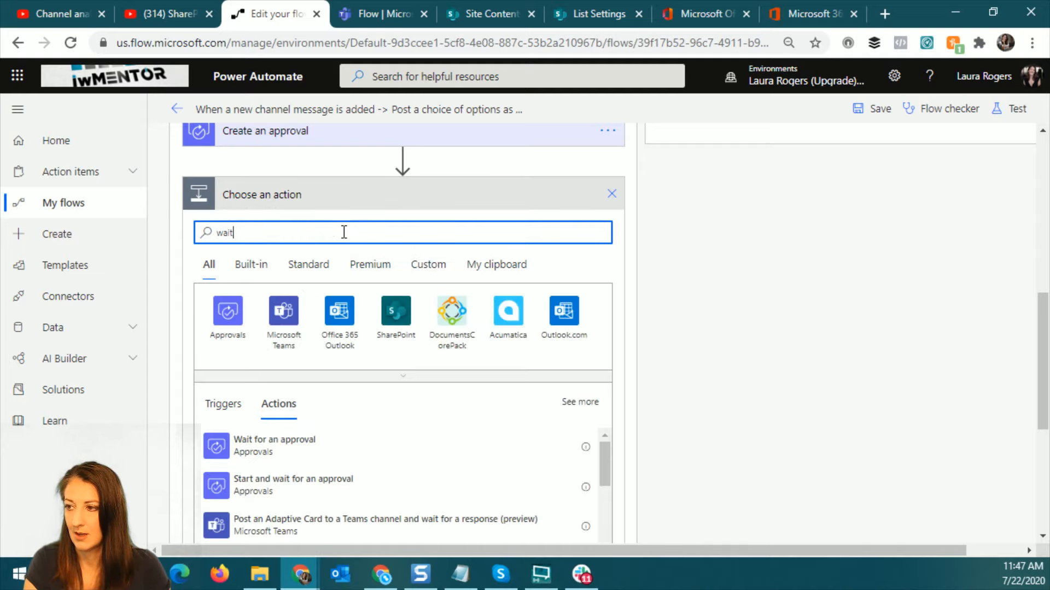
{"action": "left_click", "coordinate": [294, 449]}
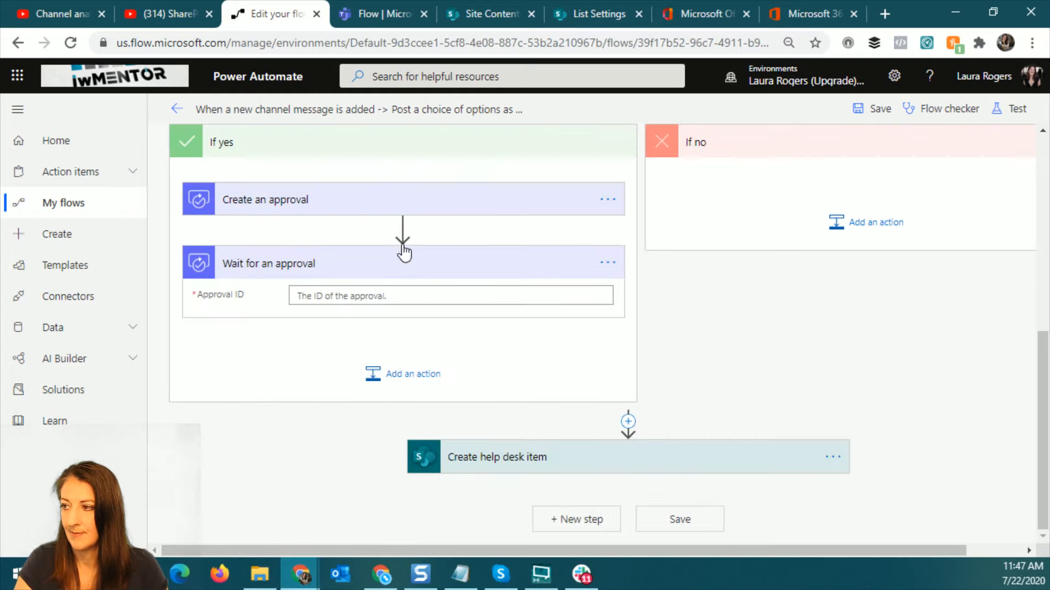
- Insert the Teams action "Post your own adaptive card as the Flow bot to a user" between Create an approval and Wait for an approval
{"action": "left_click", "coordinate": [403, 229]}
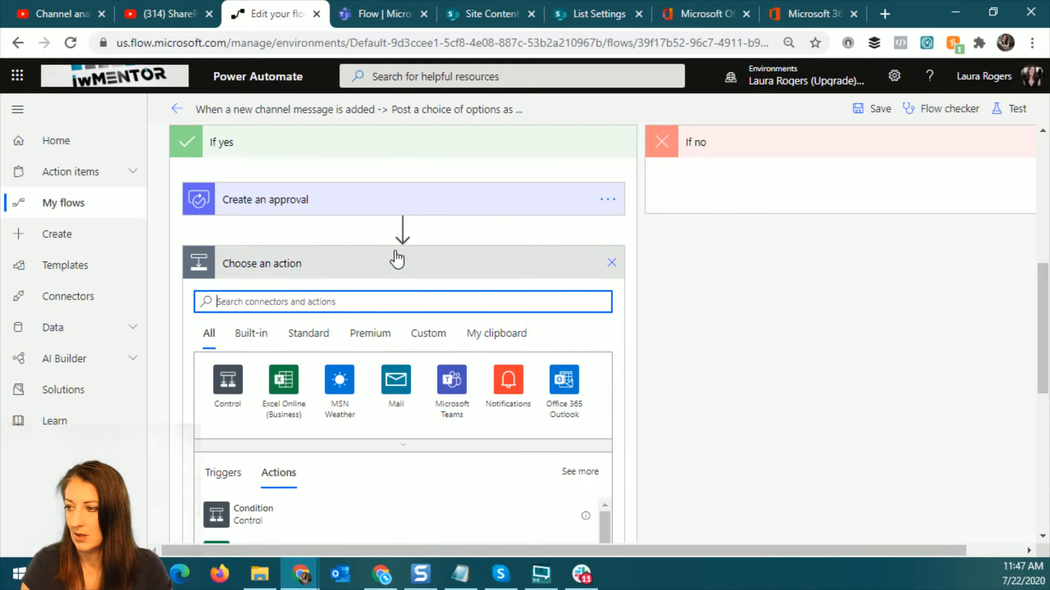
{"action": "left_click", "coordinate": [452, 383]}
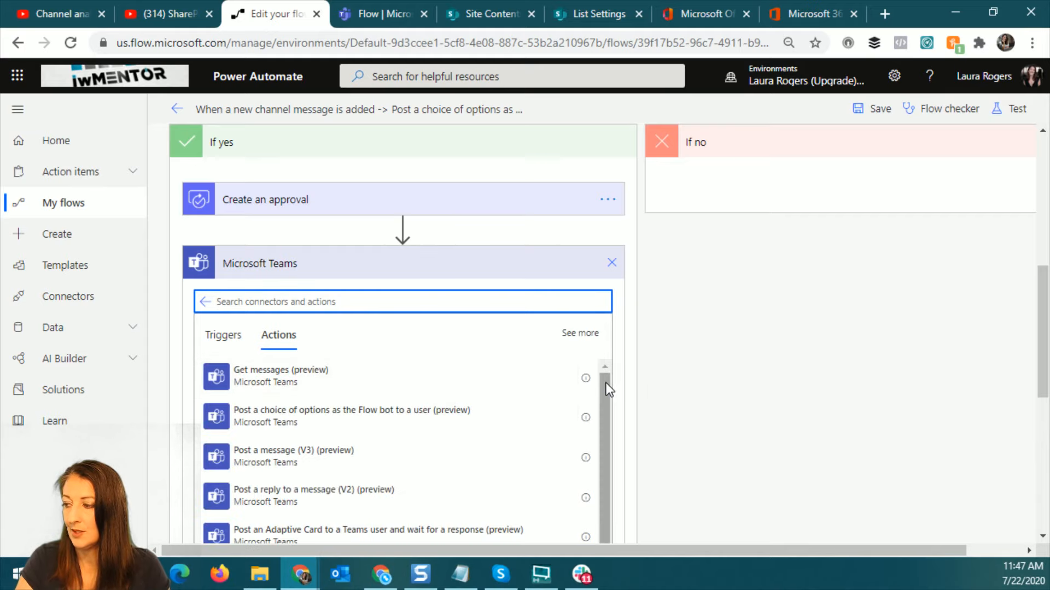
{"action": "left_click_drag", "start_coordinate": [606, 383], "coordinate": [602, 468]}
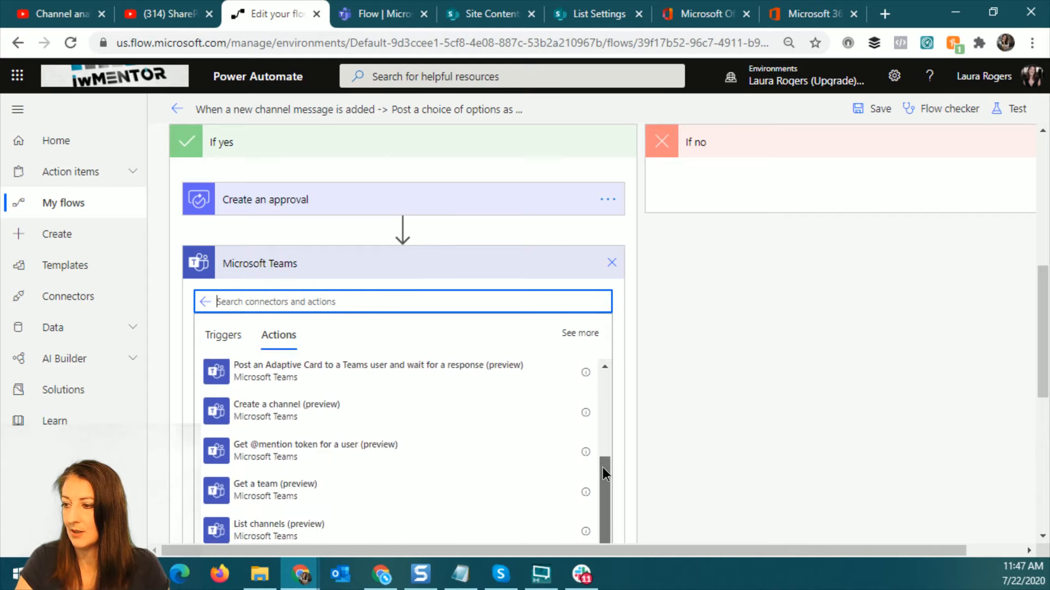
{"action": "scroll", "coordinate": [614, 468], "scroll_direction": "down", "scroll_amount": 3}
{"action": "left_click_drag", "start_coordinate": [606, 378], "coordinate": [605, 409]}
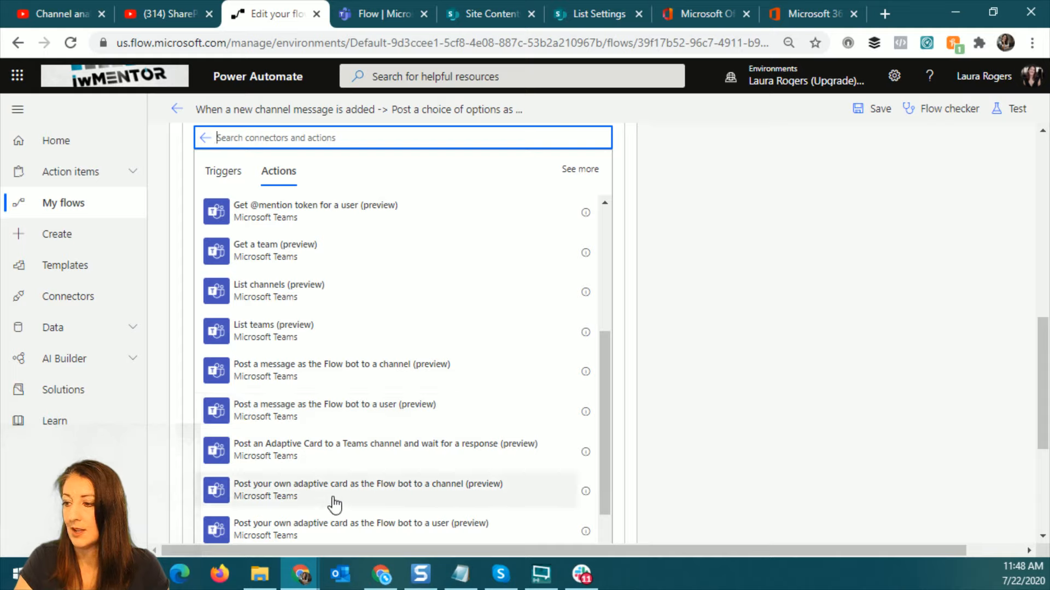
{"action": "scroll", "coordinate": [353, 492], "scroll_direction": "down", "scroll_amount": 1}
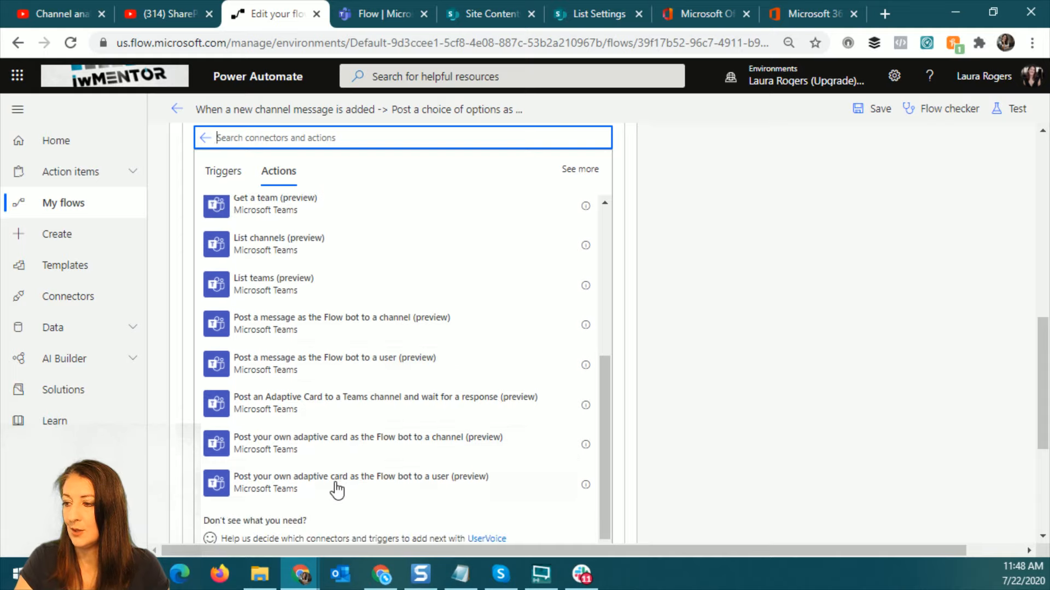
{"action": "left_click", "coordinate": [329, 485]}
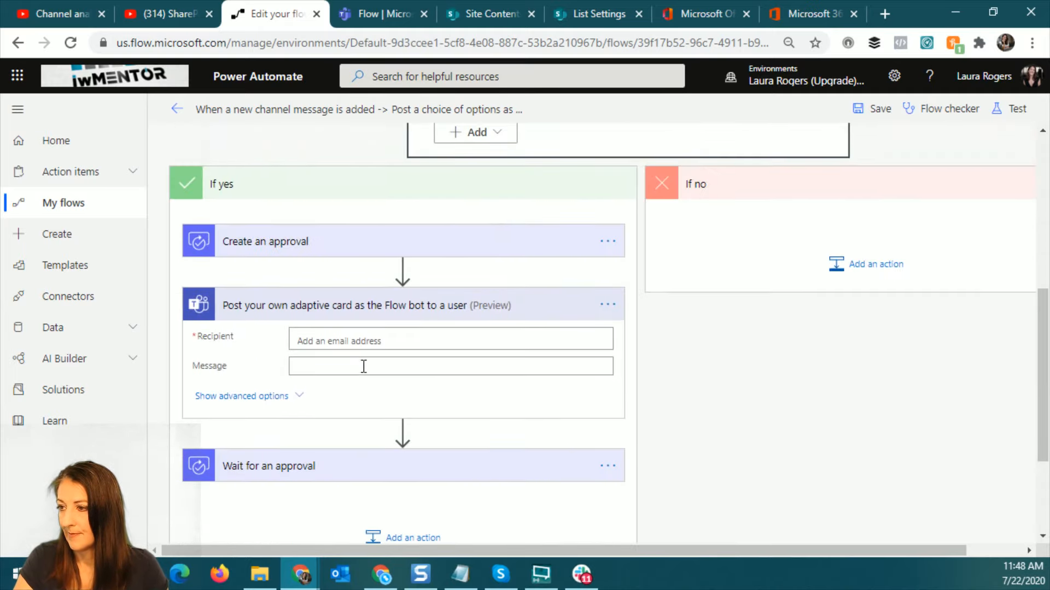
- Set the adaptive card's recipient to the person suggested for "admin"
{"action": "left_click", "coordinate": [357, 335]}
{"action": "type", "text": "admin"}
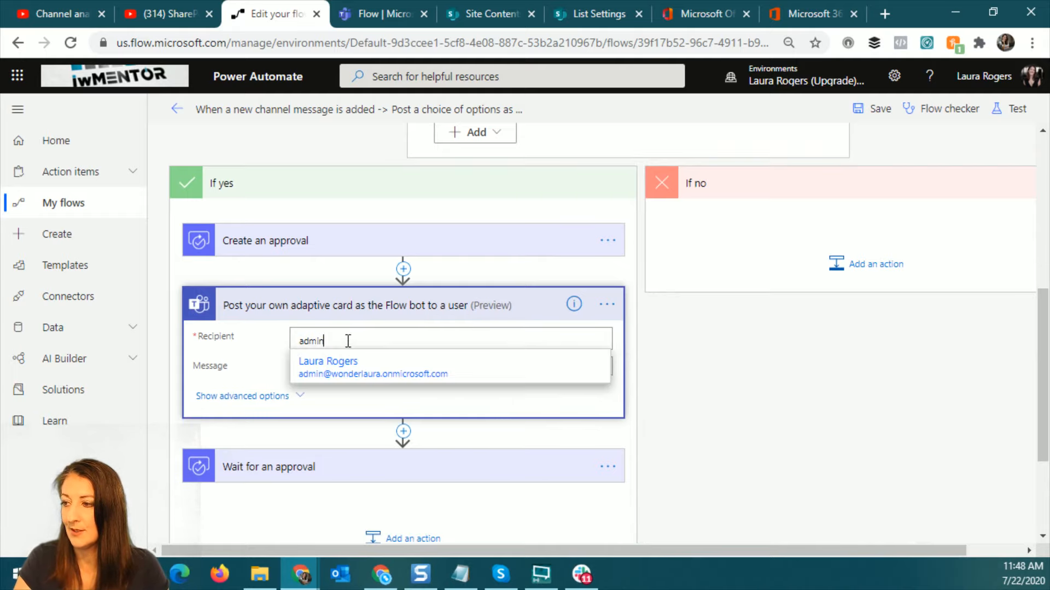
{"action": "left_click", "coordinate": [347, 370]}
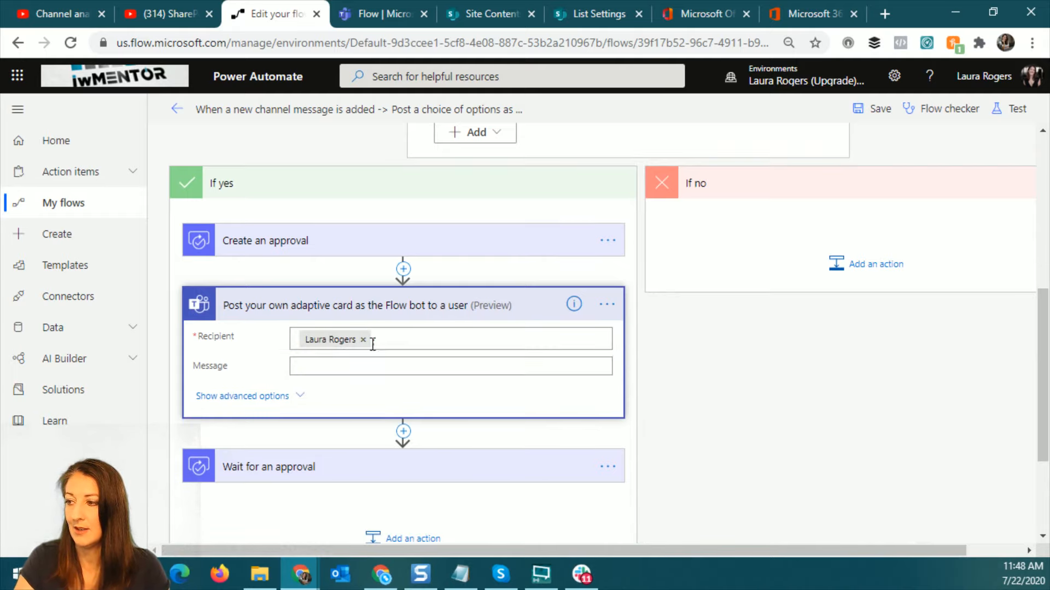
- Use the Adaptive Card value from Create an approval as the message of the Flow bot post
{"action": "left_click", "coordinate": [324, 366]}
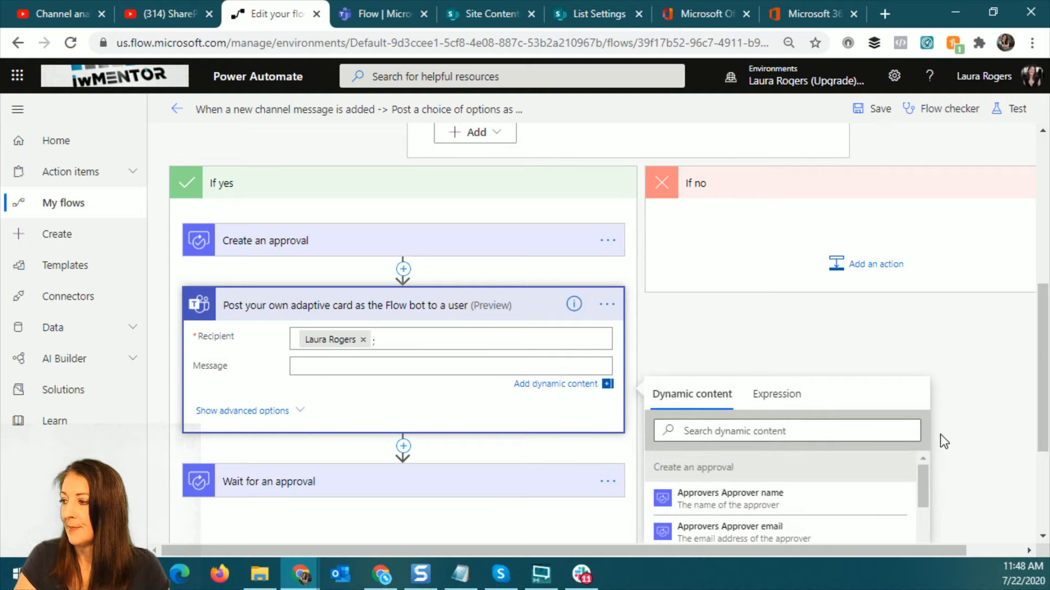
{"action": "scroll", "coordinate": [941, 434], "scroll_direction": "down", "scroll_amount": 3}
{"action": "left_click", "coordinate": [831, 265]}
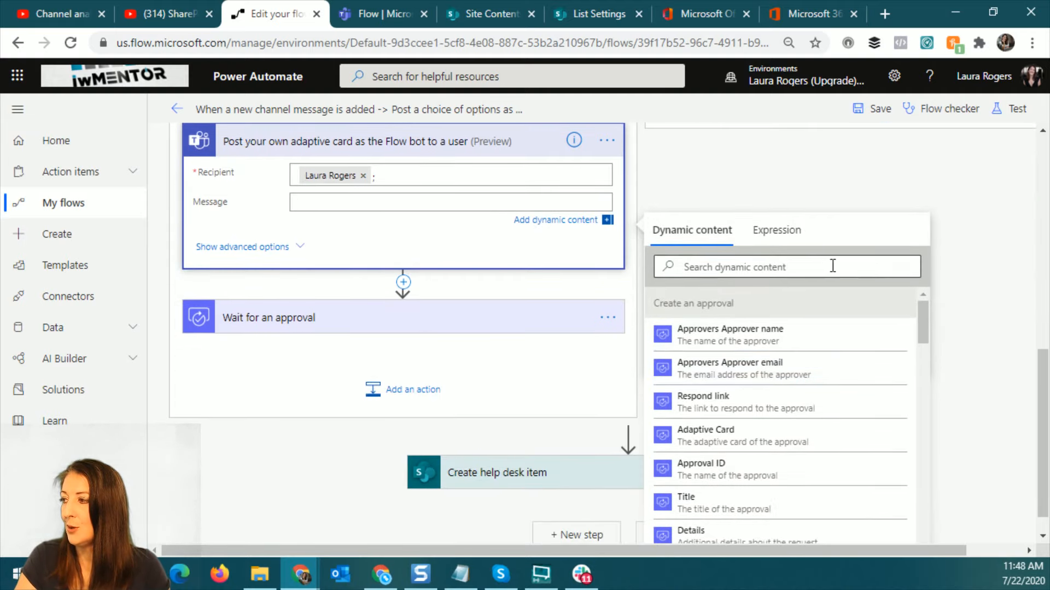
{"action": "type", "text": "ada"}
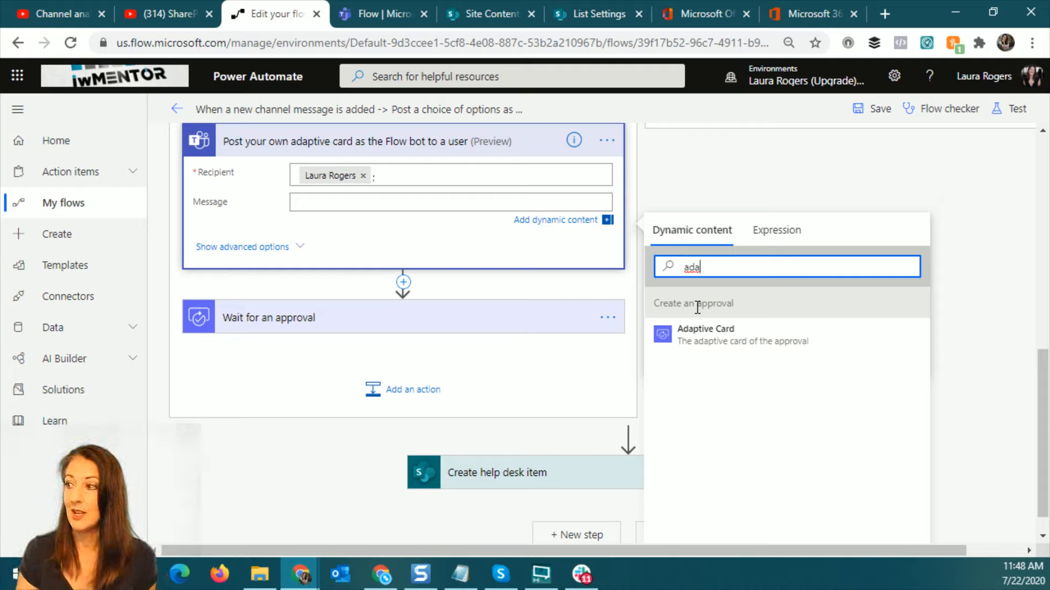
{"action": "left_click", "coordinate": [698, 335]}
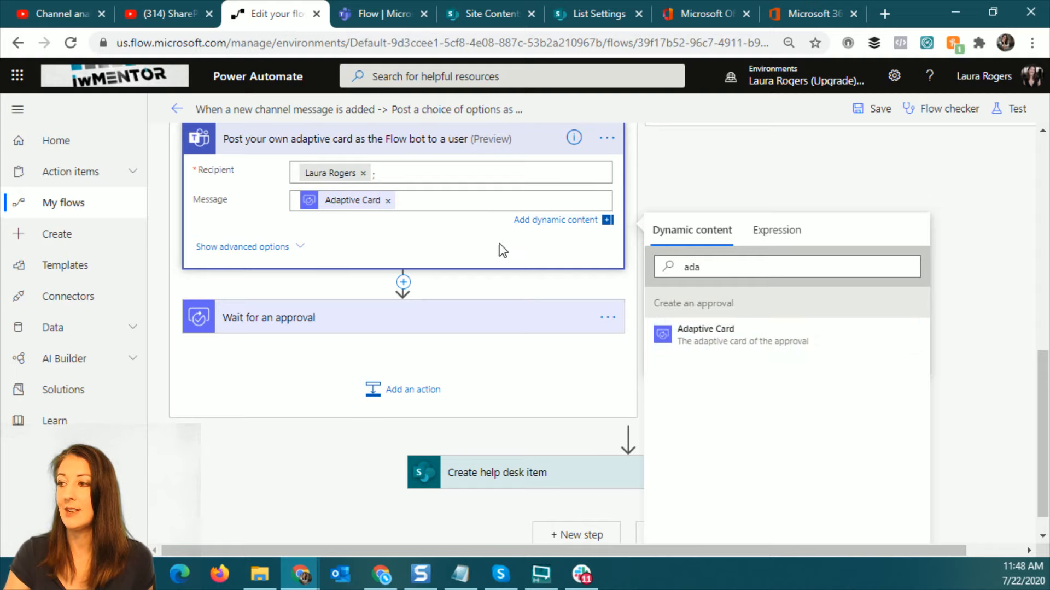
- Show the adaptive card post's advanced options and set IsAlert to Yes
{"action": "scroll", "coordinate": [441, 238], "scroll_direction": "up", "scroll_amount": 3}
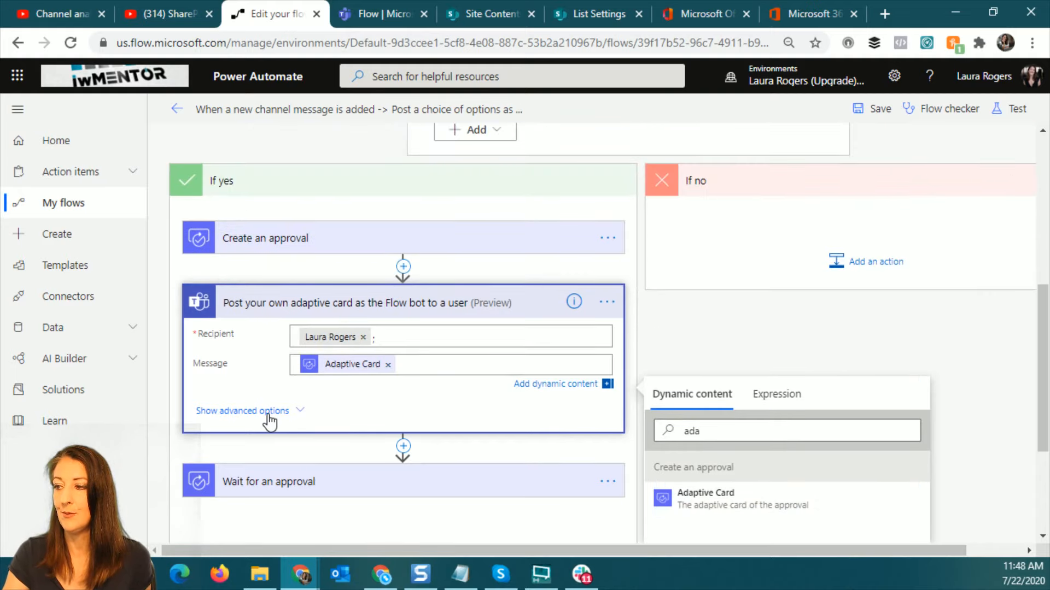
{"action": "left_click", "coordinate": [265, 412]}
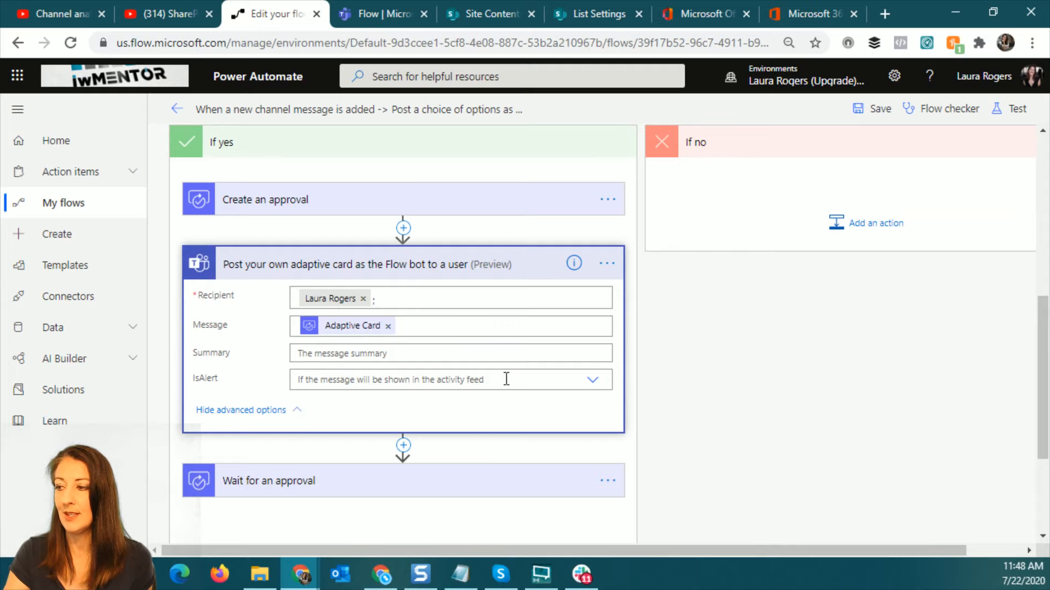
{"action": "left_click", "coordinate": [593, 380]}
{"action": "left_click", "coordinate": [351, 416]}
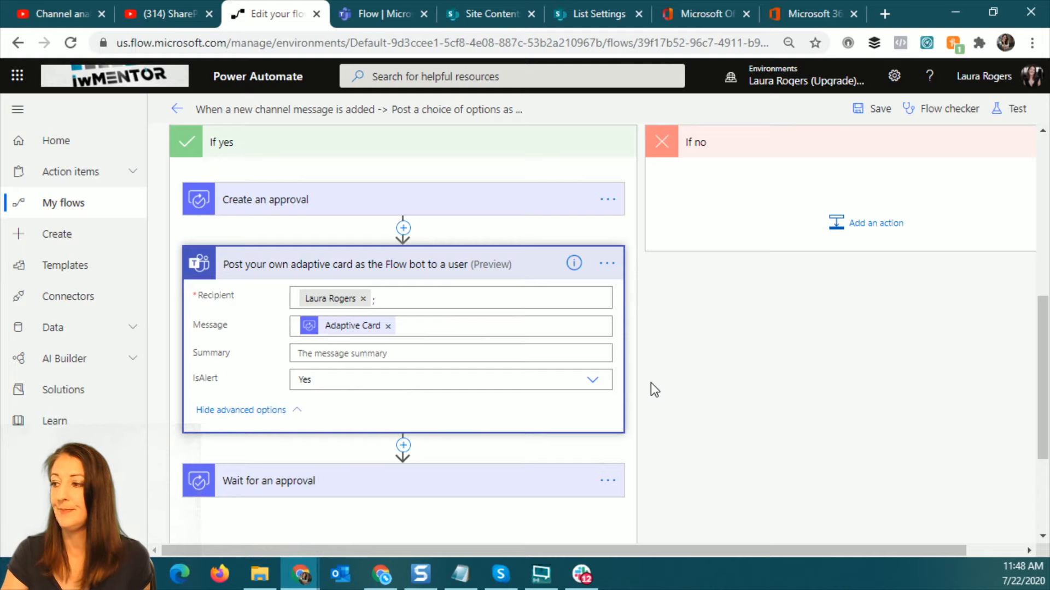
- Set the Approval ID of Wait for an approval to the Approval ID value from Create an approval
{"action": "scroll", "coordinate": [651, 390], "scroll_direction": "down", "scroll_amount": 3}
{"action": "left_click", "coordinate": [315, 328]}
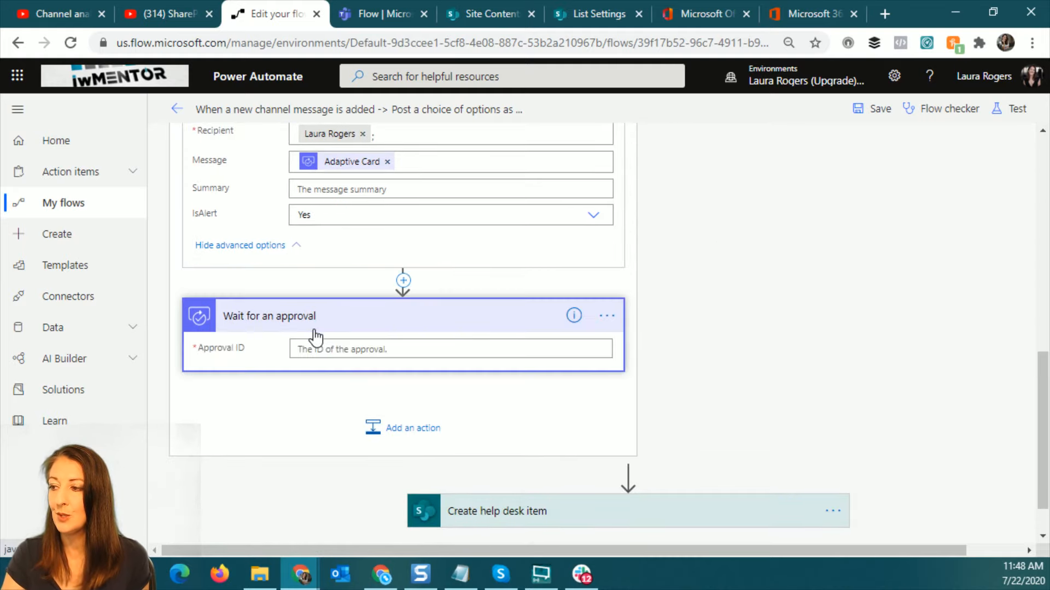
{"action": "left_click", "coordinate": [323, 349]}
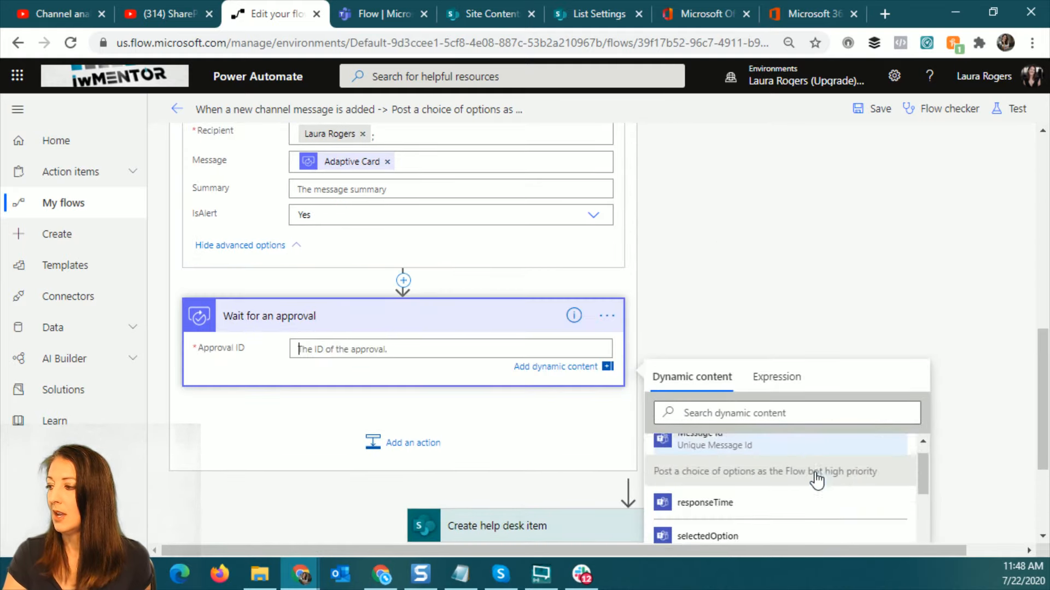
{"action": "scroll", "coordinate": [817, 480], "scroll_direction": "down", "scroll_amount": 1}
{"action": "scroll", "coordinate": [983, 442], "scroll_direction": "down", "scroll_amount": 1}
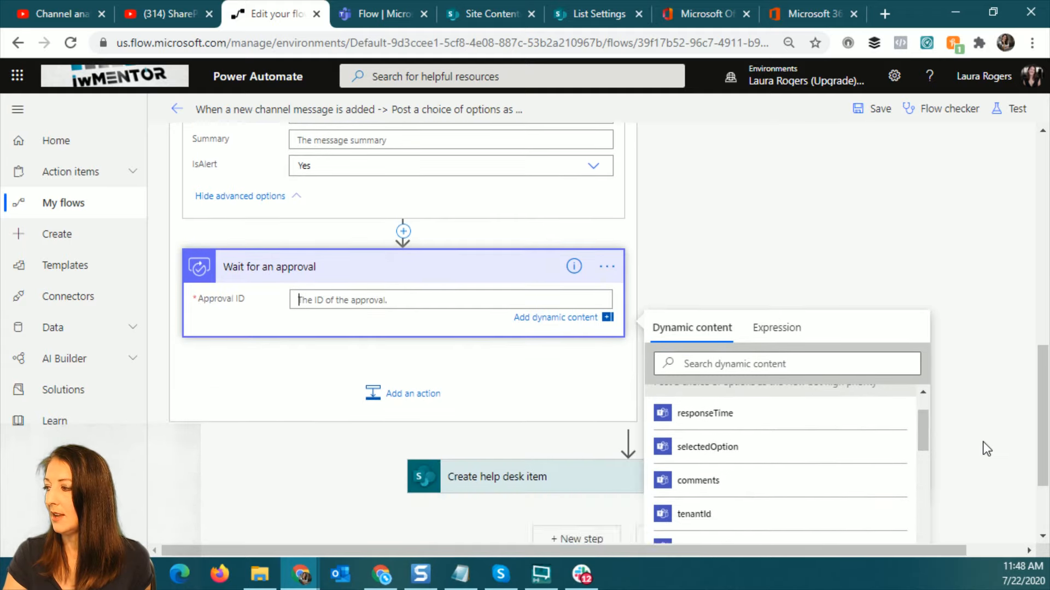
{"action": "scroll", "coordinate": [983, 442], "scroll_direction": "down", "scroll_amount": 2}
{"action": "left_click_drag", "start_coordinate": [923, 313], "coordinate": [924, 369]}
{"action": "left_click", "coordinate": [773, 418]}
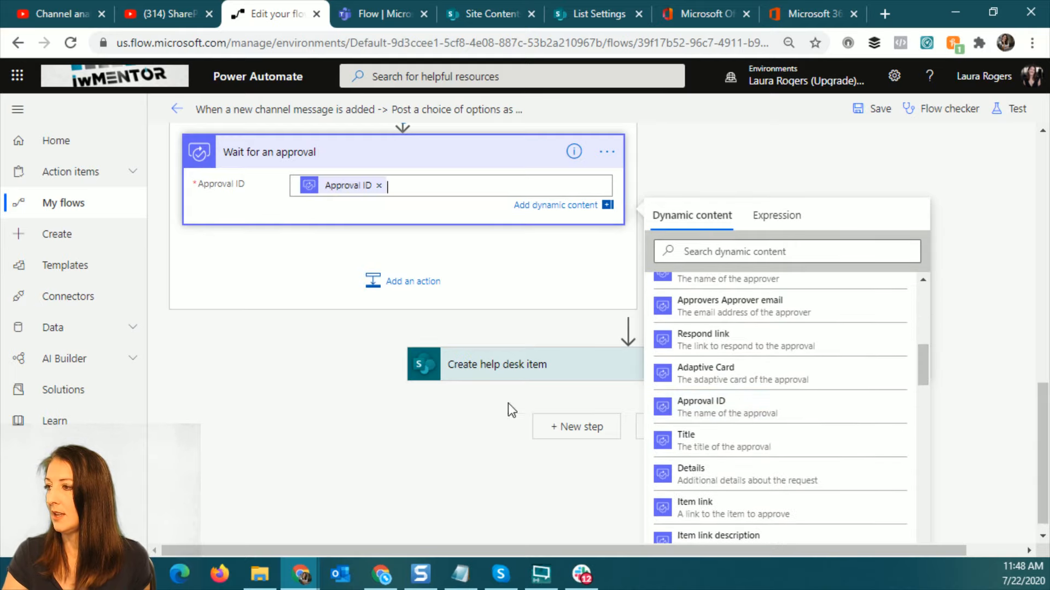
{"action": "left_click", "coordinate": [254, 393]}
- Review the actions in the If yes branch, save the flow and open its test options
{"action": "scroll", "coordinate": [917, 322], "scroll_direction": "up", "scroll_amount": 5}
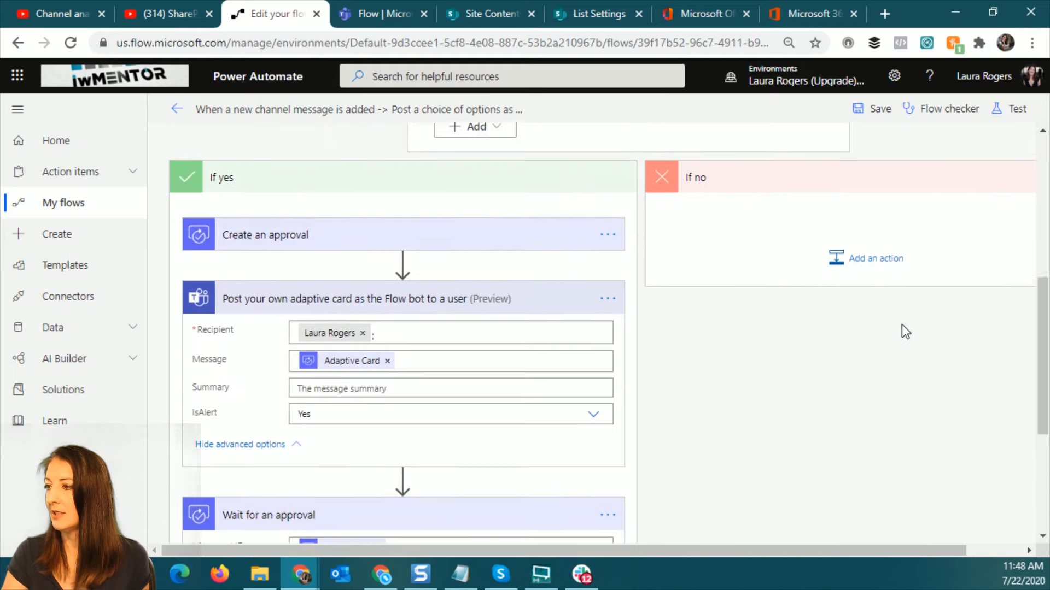
{"action": "scroll", "coordinate": [901, 324], "scroll_direction": "up", "scroll_amount": 3}
{"action": "scroll", "coordinate": [823, 437], "scroll_direction": "down", "scroll_amount": 4}
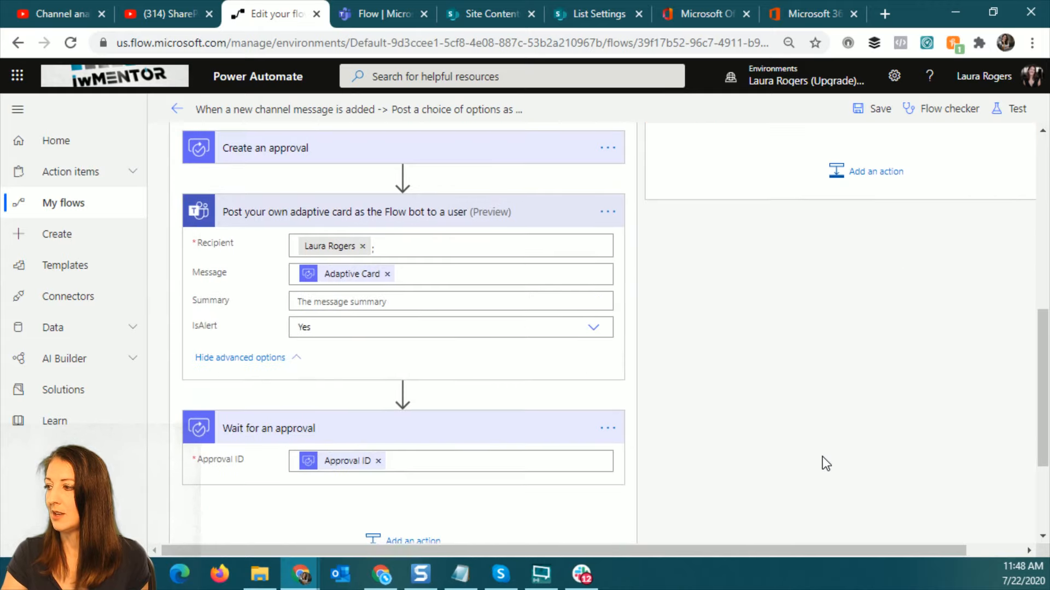
{"action": "scroll", "coordinate": [781, 269], "scroll_direction": "down", "scroll_amount": 3}
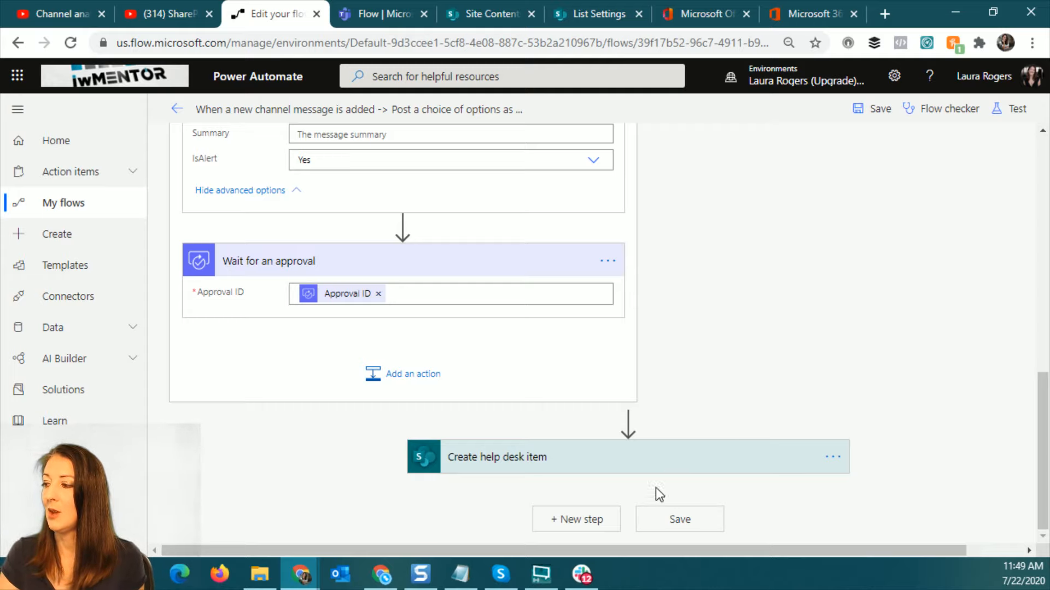
{"action": "left_click", "coordinate": [675, 520]}
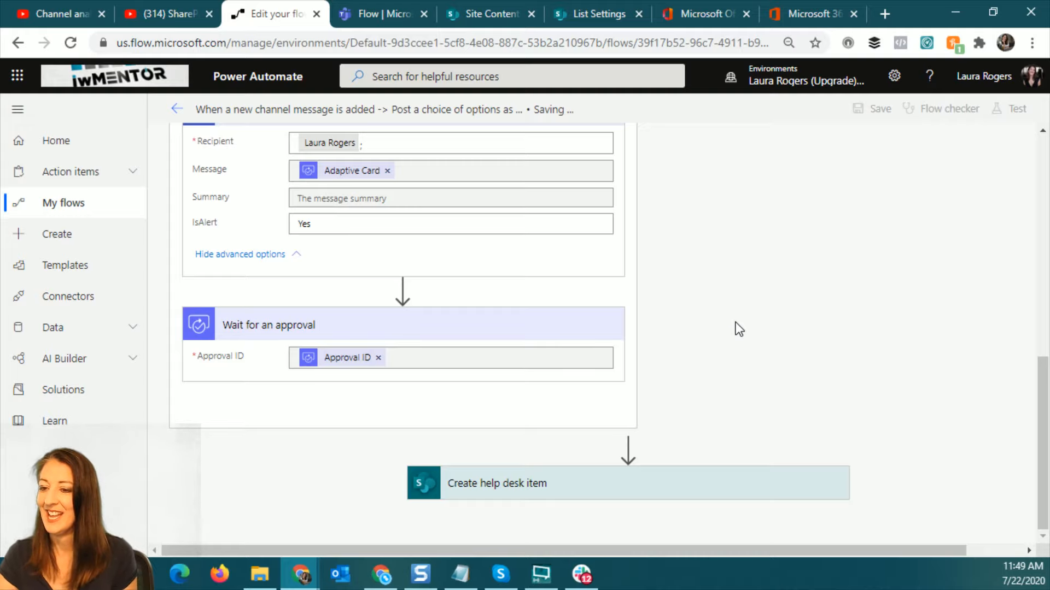
{"action": "left_click", "coordinate": [1016, 108]}
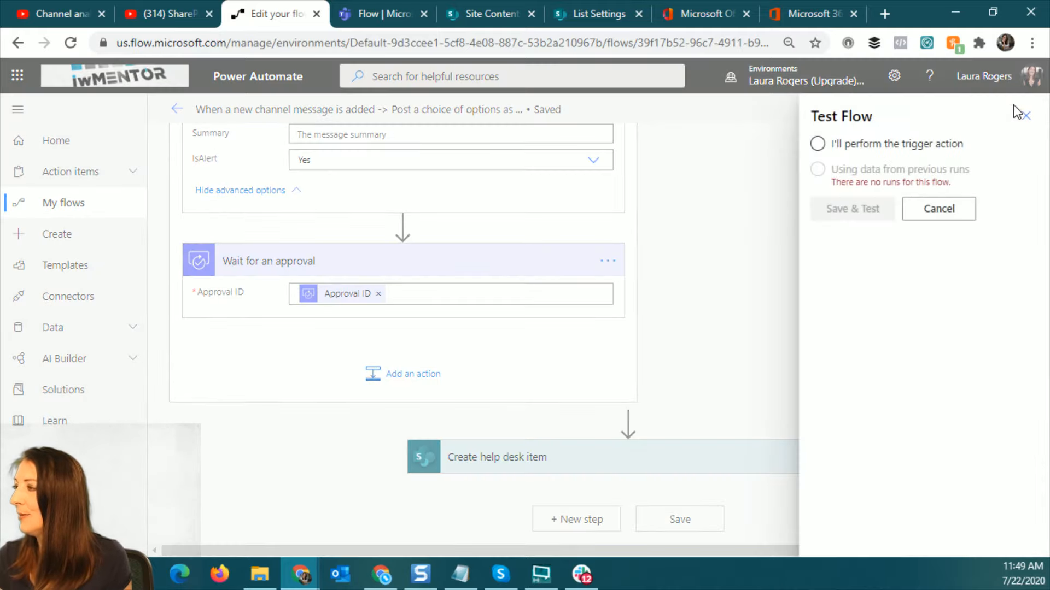
- Save and test the flow using data from the previous run that succeeded 10 minutes ago
{"action": "left_click", "coordinate": [820, 172]}
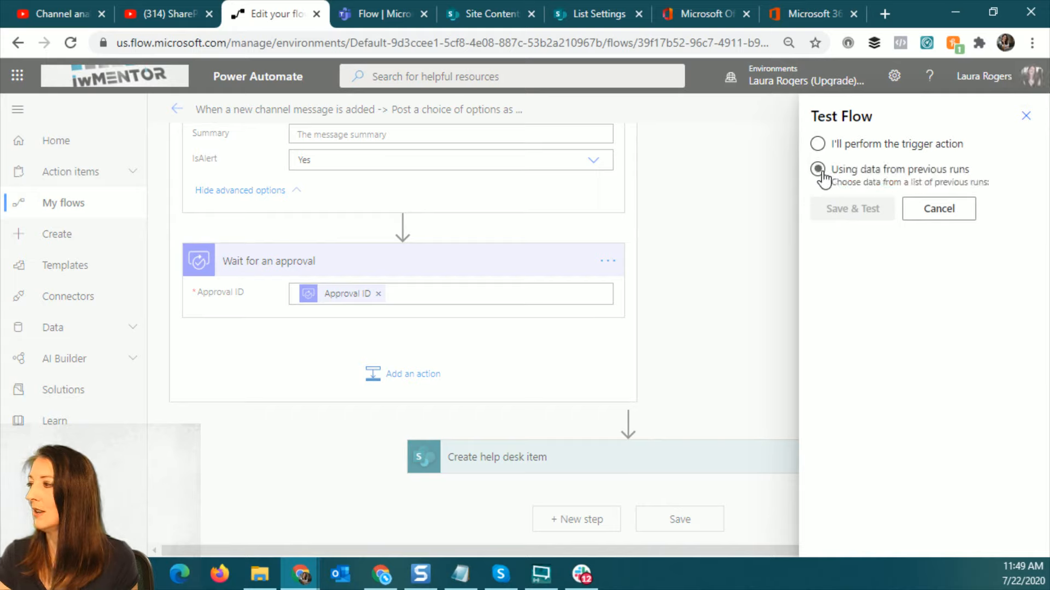
{"action": "left_click", "coordinate": [824, 209]}
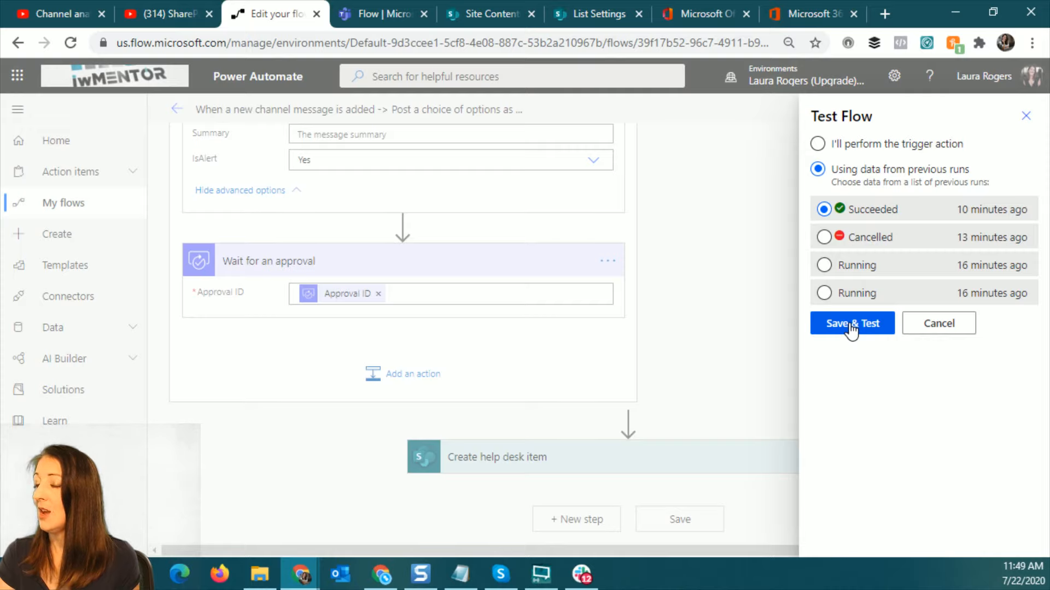
{"action": "left_click", "coordinate": [851, 326]}
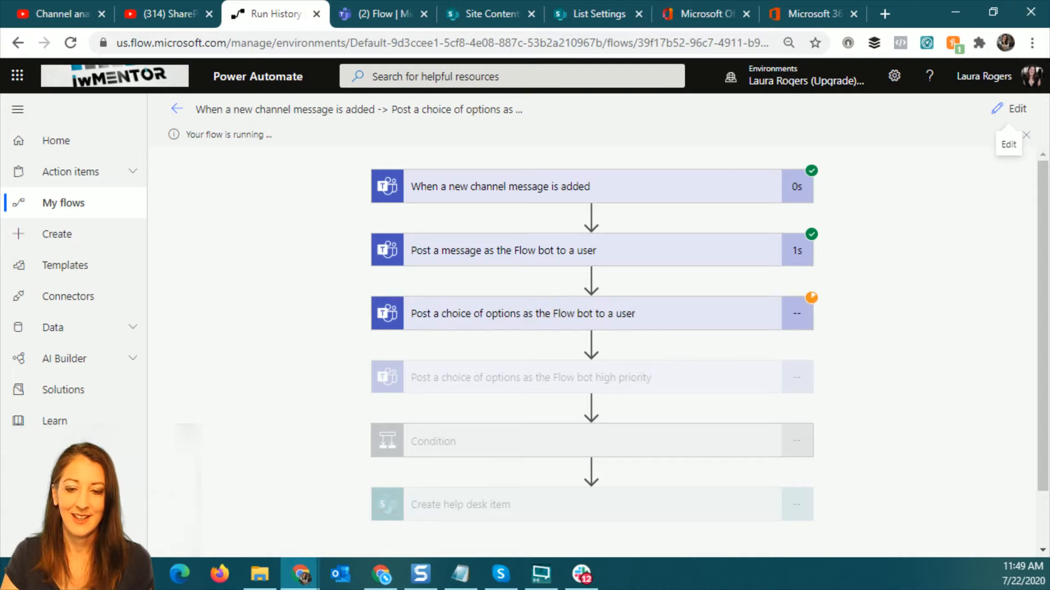
- Switch to Microsoft Teams and answer the Flow bot's newest Help category card with Login and the comment "can't login, dude!"
{"action": "key", "text": "alt+Tab"}
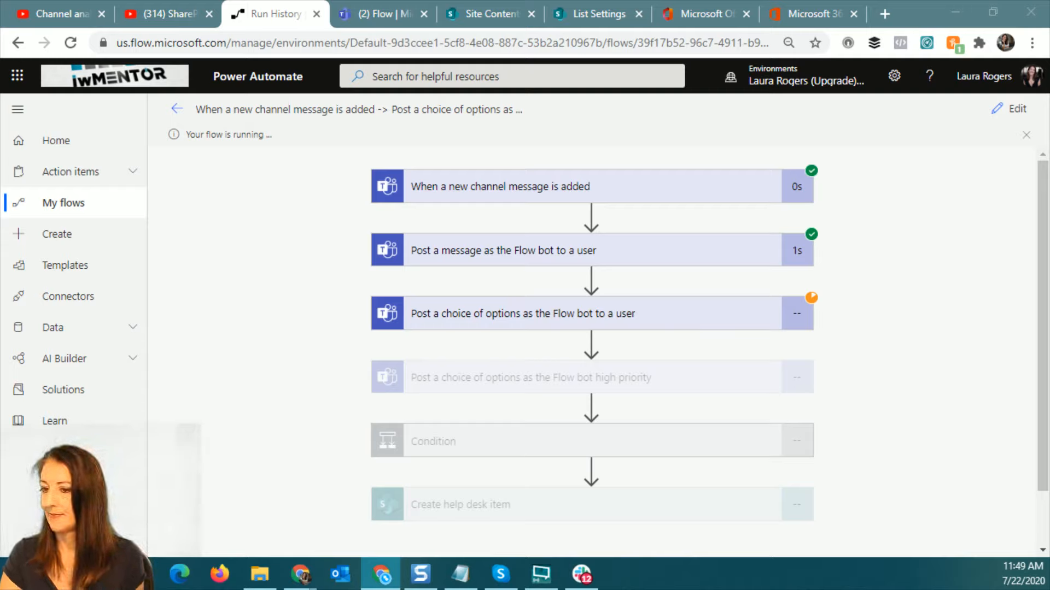
{"action": "left_click", "coordinate": [383, 13]}
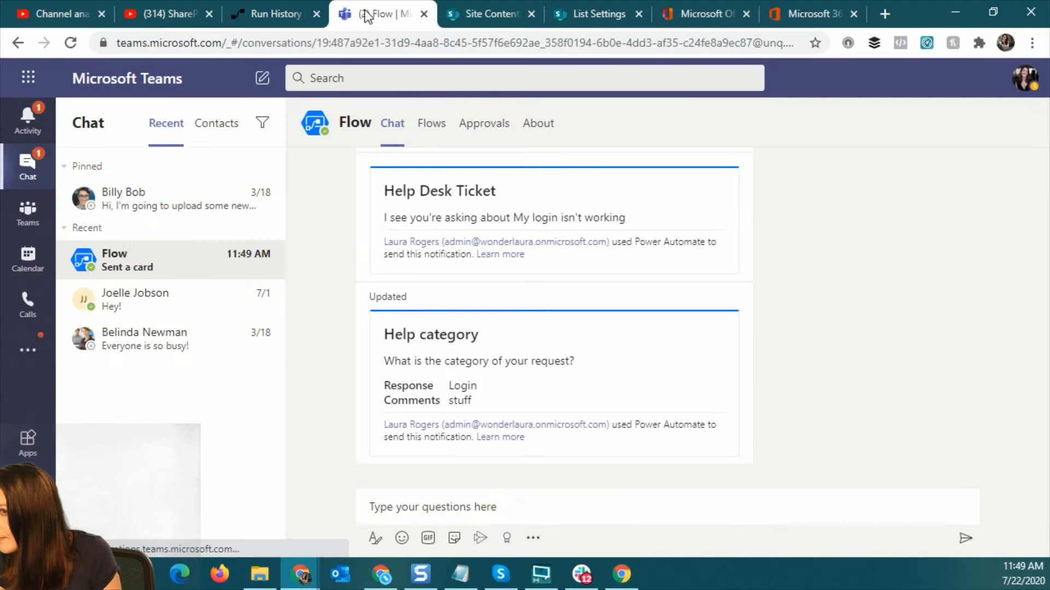
{"action": "left_click", "coordinate": [27, 126]}
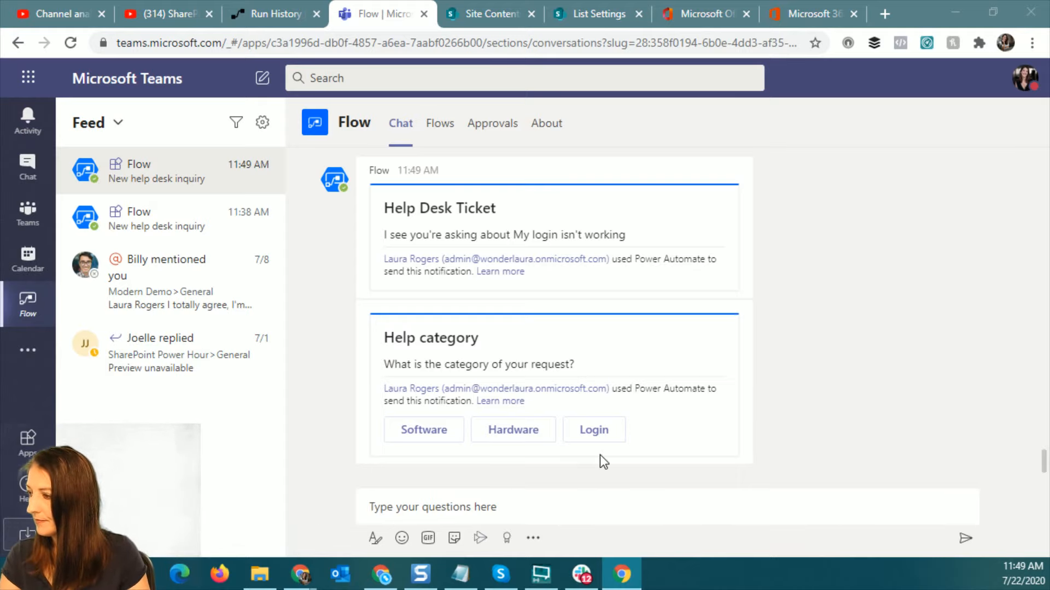
{"action": "left_click", "coordinate": [599, 435]}
{"action": "left_click", "coordinate": [499, 356]}
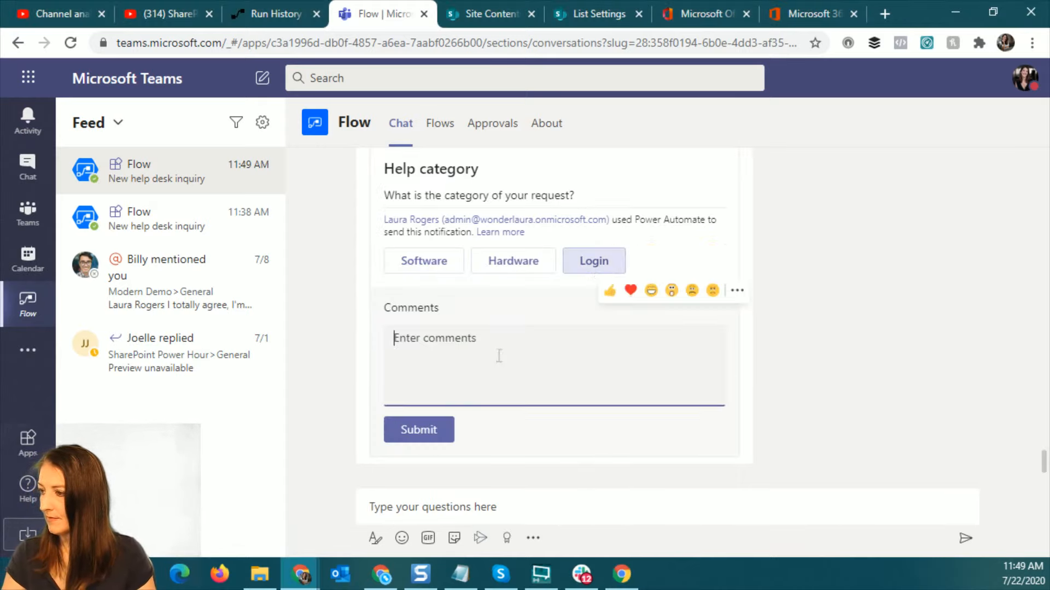
{"action": "type", "text": "can't lo"}
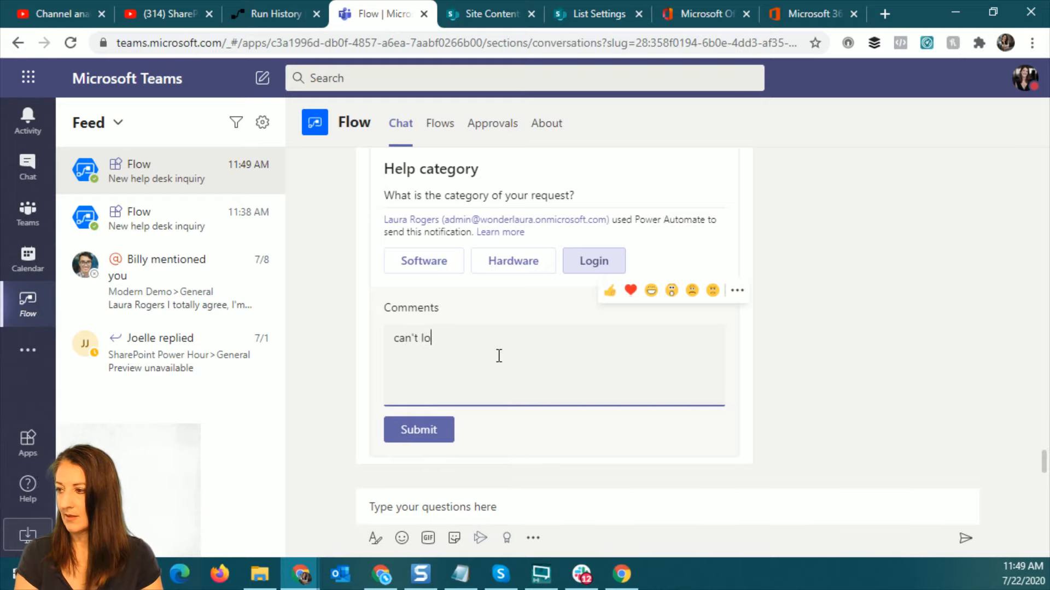
{"action": "type", "text": "gin, dud"}
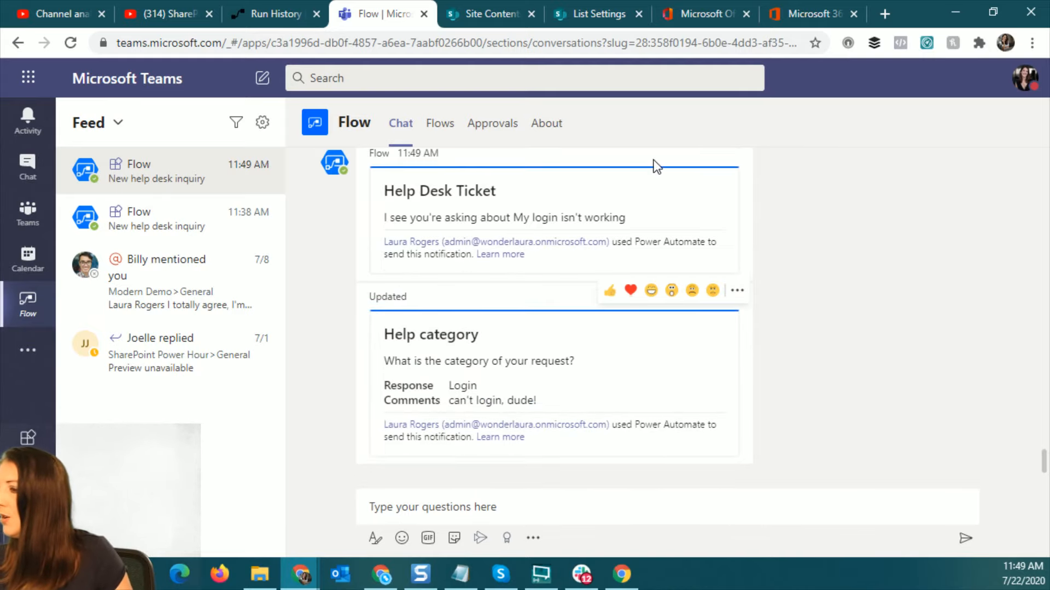
- Return to the Power Automate run, inspect the error of the high priority options action and open the flow for editing
{"action": "left_click", "coordinate": [269, 14]}
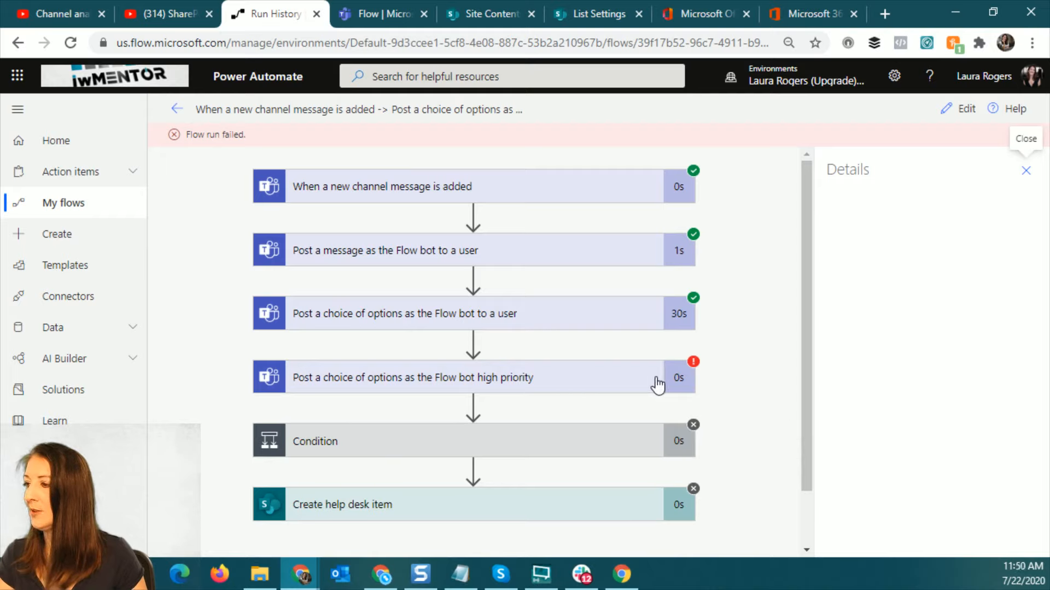
{"action": "left_click", "coordinate": [620, 383]}
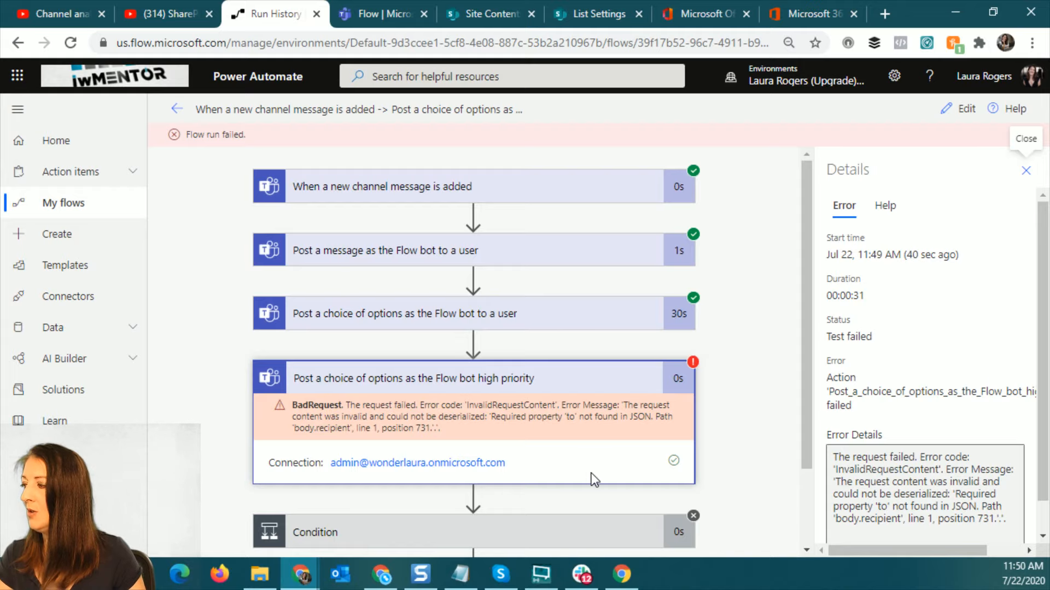
{"action": "left_click", "coordinate": [958, 111]}
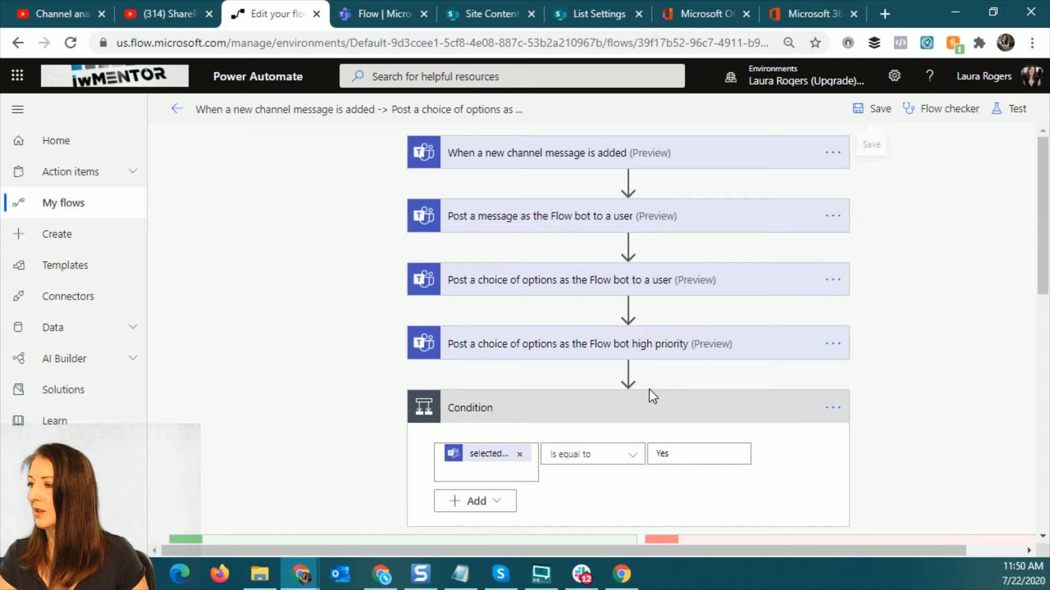
- Set the Recipient of Post a choice of options as the Flow bot high priority to the Message from user id value
{"action": "left_click", "coordinate": [510, 345]}
{"action": "scroll", "coordinate": [864, 363], "scroll_direction": "down", "scroll_amount": 5}
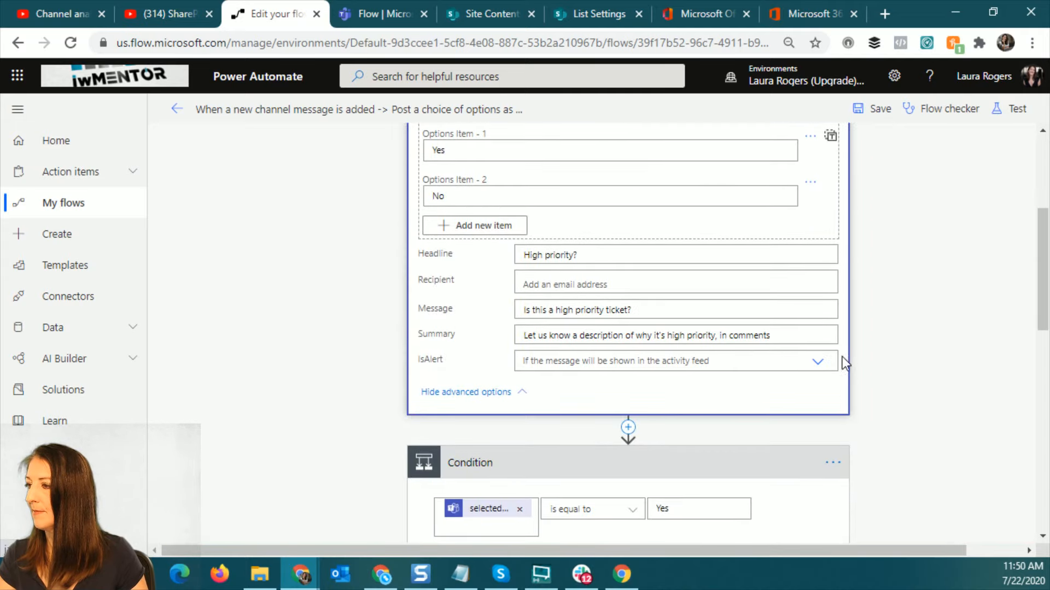
{"action": "left_click", "coordinate": [574, 282]}
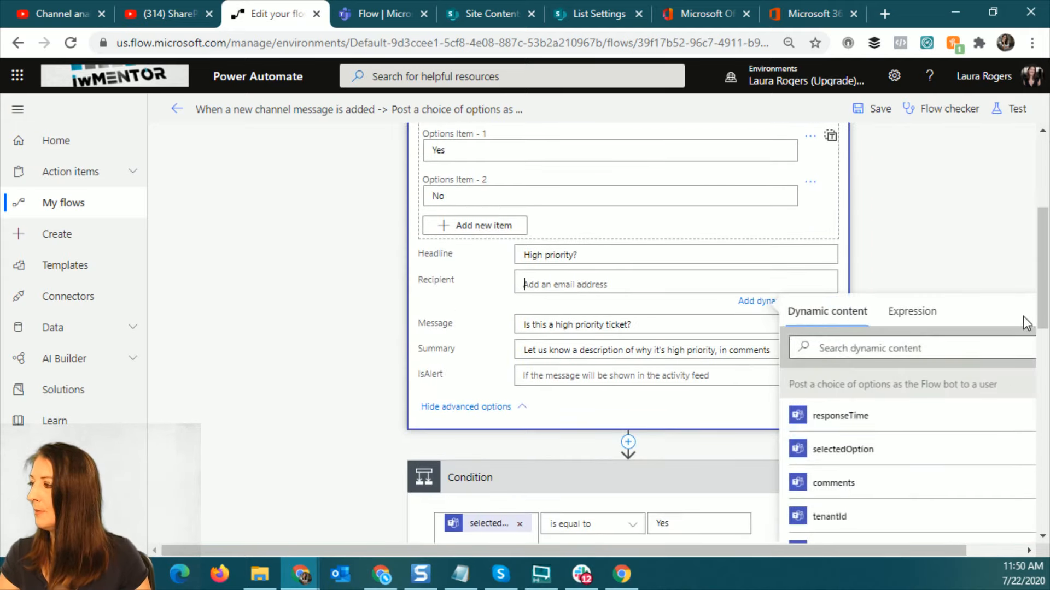
{"action": "scroll", "coordinate": [1022, 316], "scroll_direction": "down", "scroll_amount": 8}
{"action": "left_click_drag", "start_coordinate": [851, 550], "coordinate": [907, 550]}
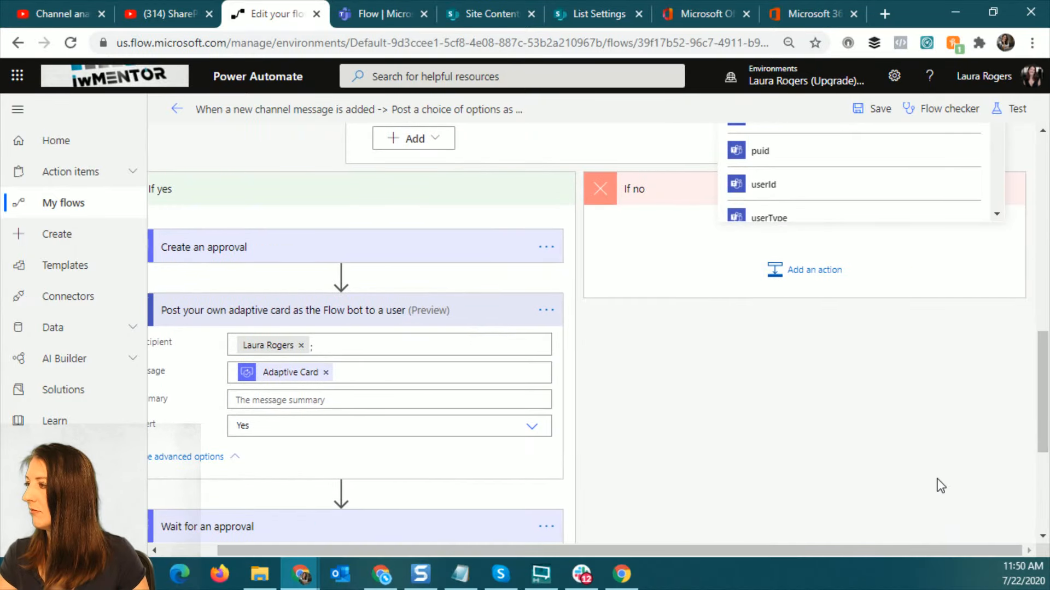
{"action": "scroll", "coordinate": [962, 438], "scroll_direction": "up", "scroll_amount": 3}
{"action": "scroll", "coordinate": [990, 219], "scroll_direction": "down", "scroll_amount": 8}
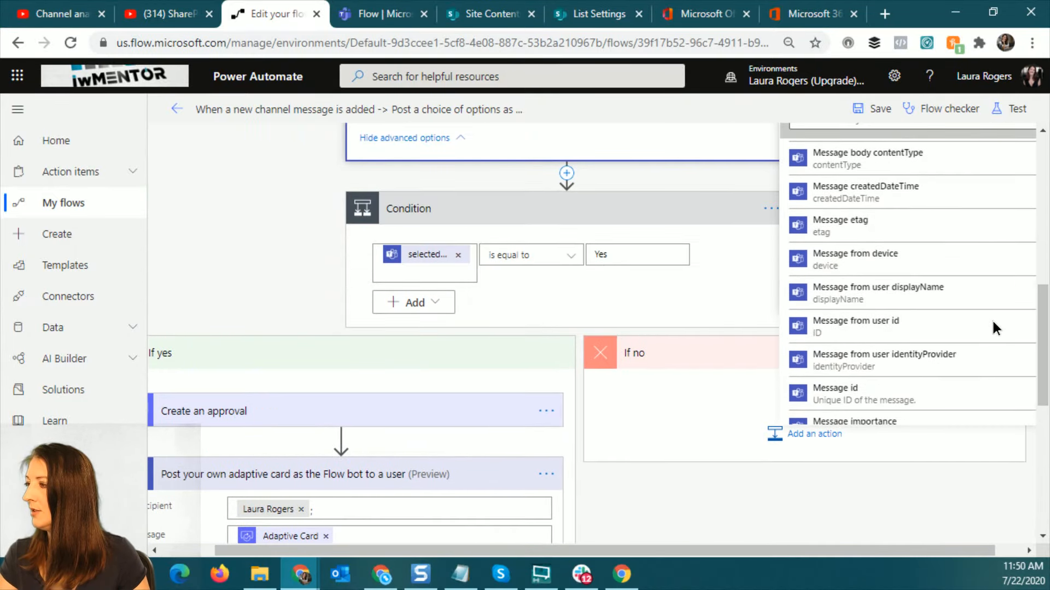
{"action": "scroll", "coordinate": [992, 322], "scroll_direction": "down", "scroll_amount": 1}
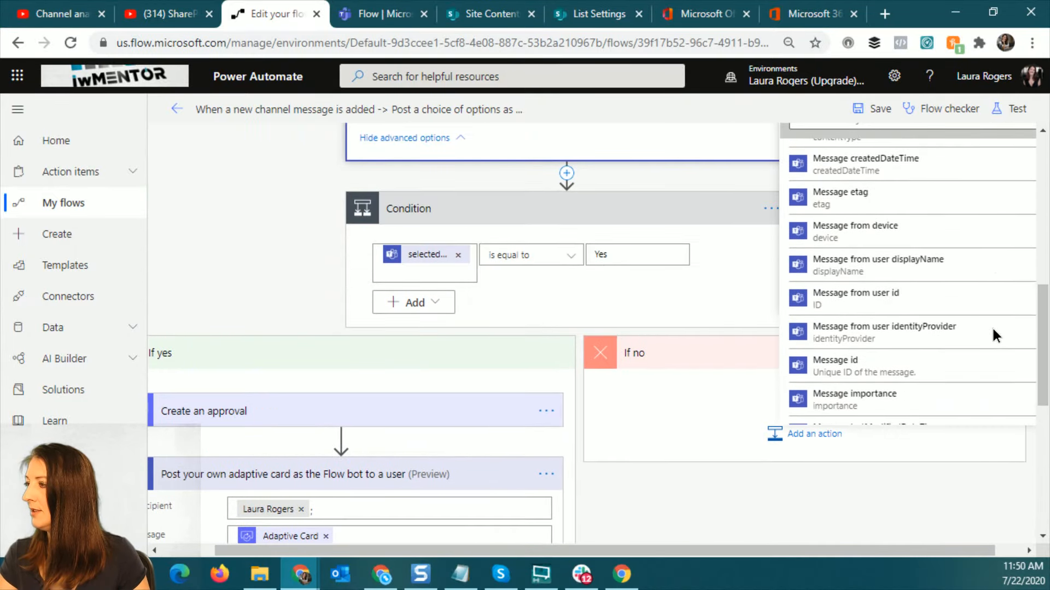
{"action": "left_click", "coordinate": [893, 307]}
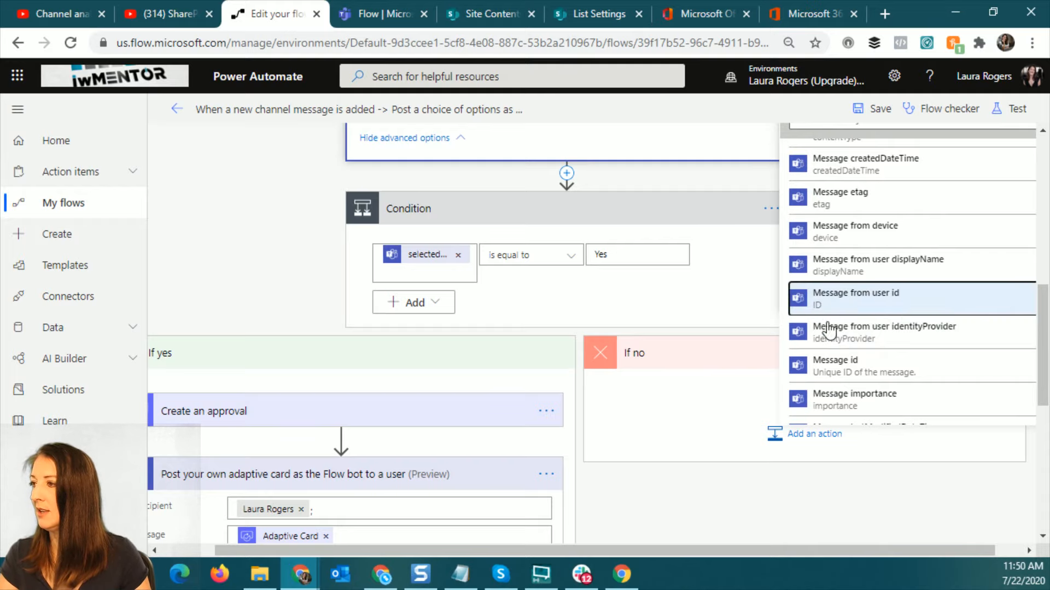
{"action": "scroll", "coordinate": [284, 224], "scroll_direction": "up", "scroll_amount": 3}
{"action": "scroll", "coordinate": [284, 224], "scroll_direction": "up", "scroll_amount": 2}
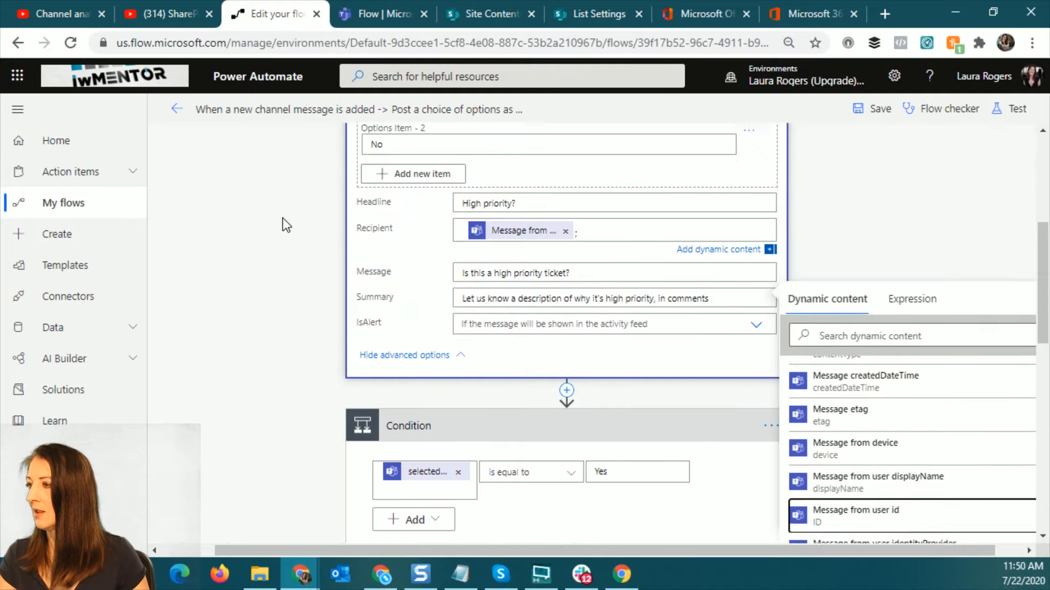
{"action": "scroll", "coordinate": [321, 283], "scroll_direction": "up", "scroll_amount": 3}
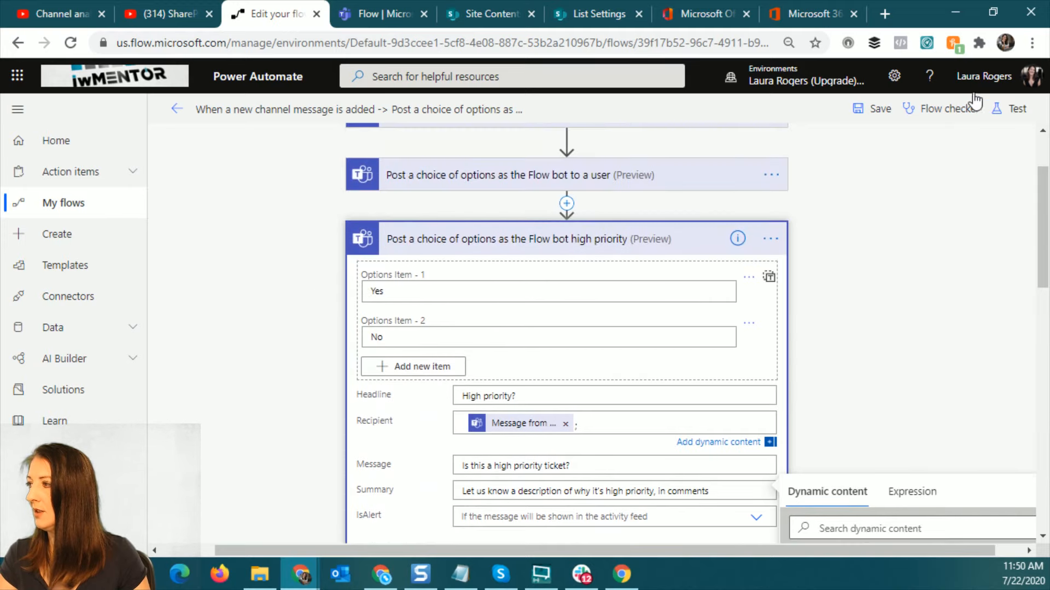
- Save the flow and test it again using data from the most recent previous run
{"action": "left_click", "coordinate": [869, 109]}
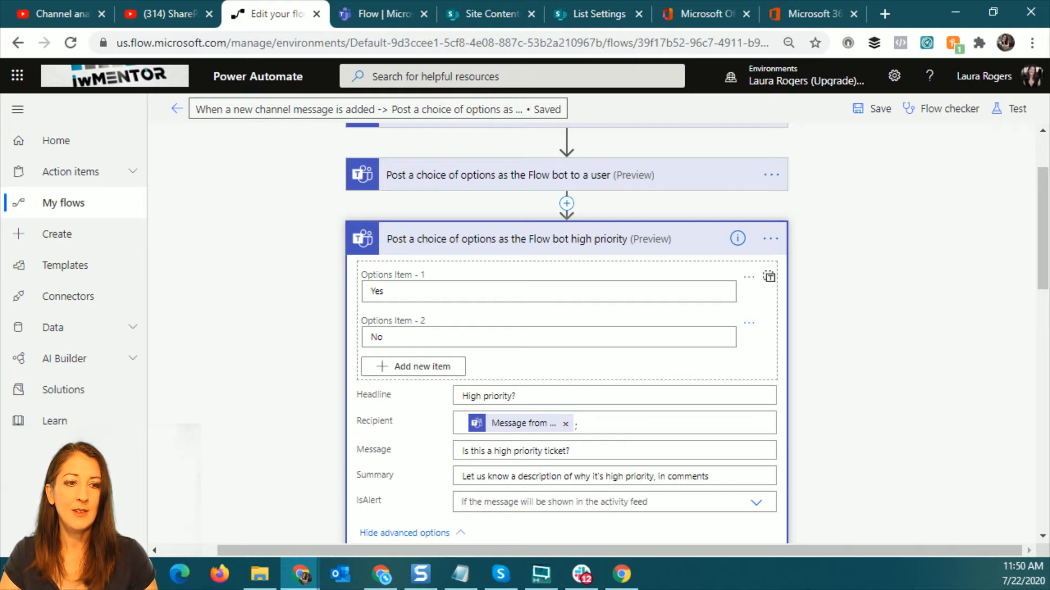
{"action": "left_click", "coordinate": [999, 107]}
{"action": "left_click", "coordinate": [823, 209]}
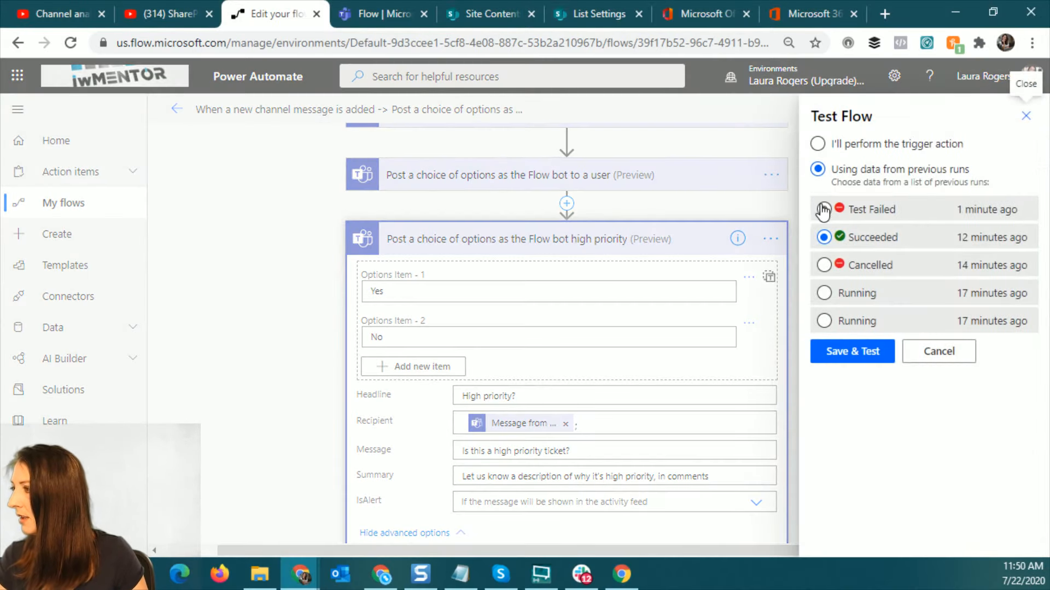
{"action": "left_click", "coordinate": [857, 359]}
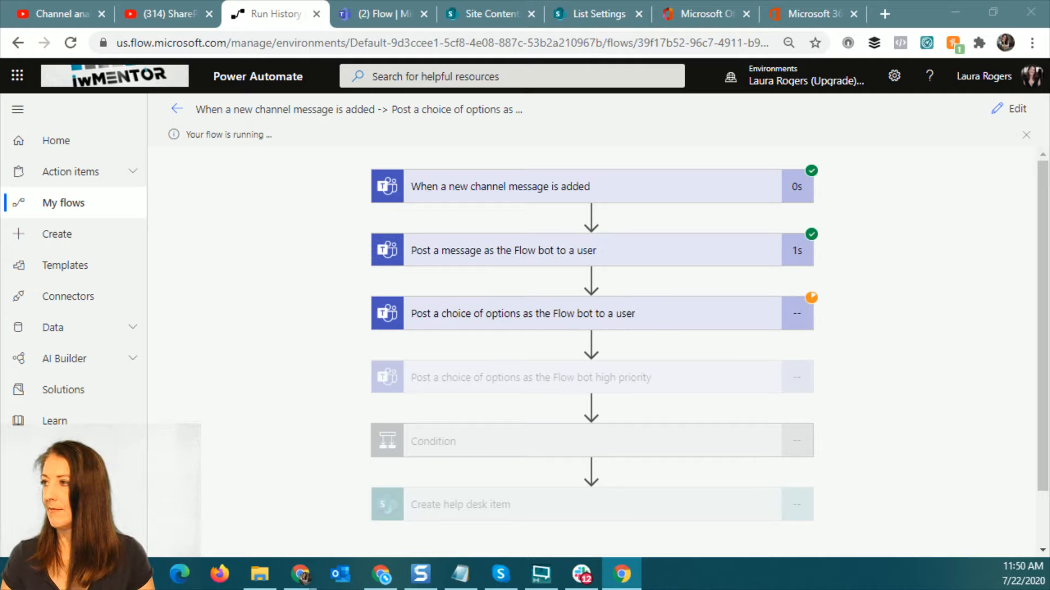
- Switch to Microsoft Teams and try to answer the new Help category card with Login and the comment "help me!"
{"action": "left_click", "coordinate": [381, 14]}
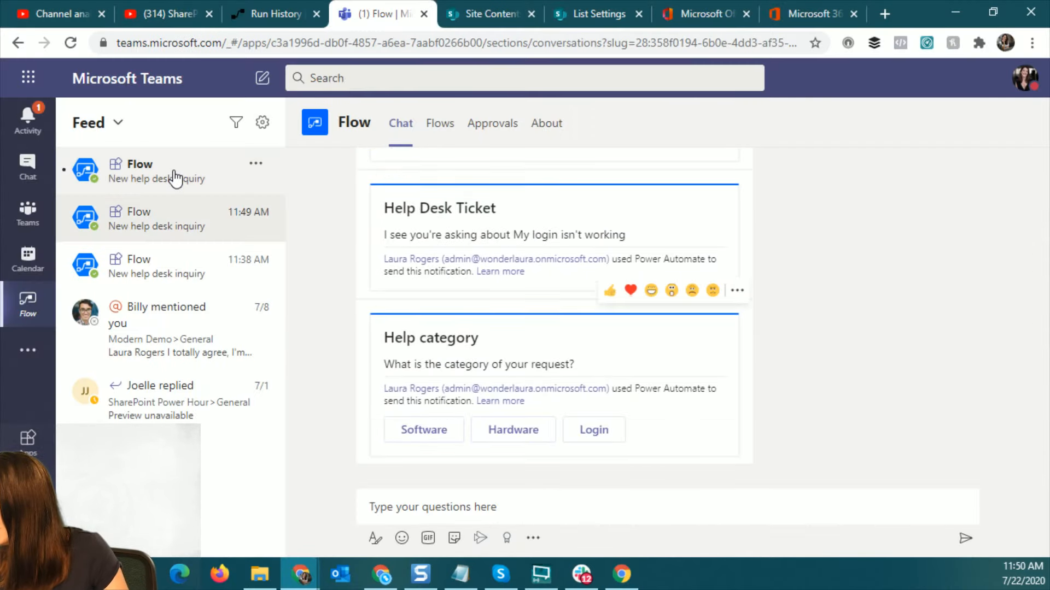
{"action": "left_click", "coordinate": [597, 437]}
{"action": "left_click", "coordinate": [523, 356]}
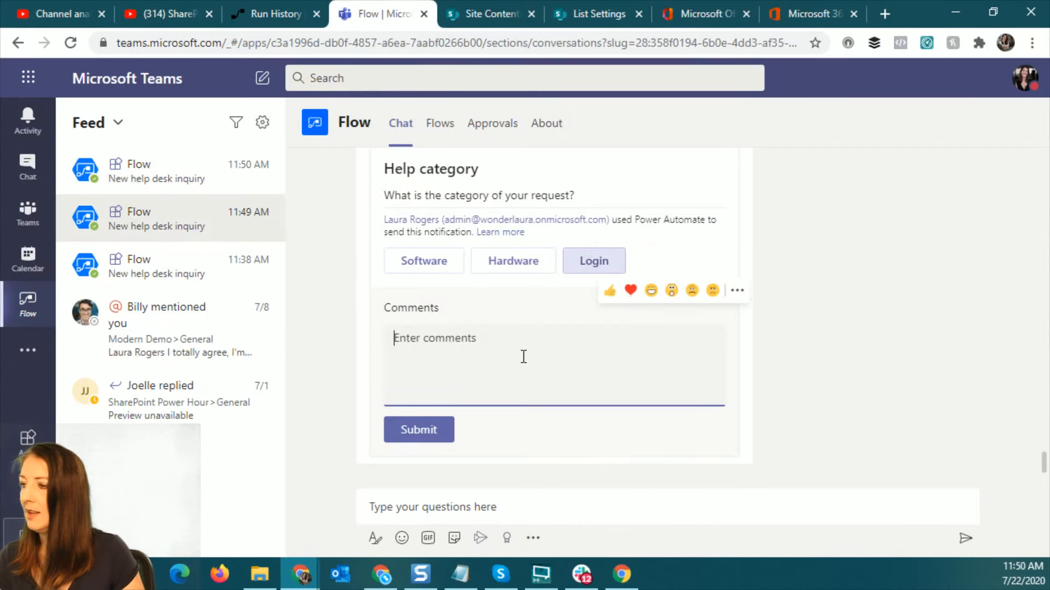
{"action": "type", "text": "help me!"}
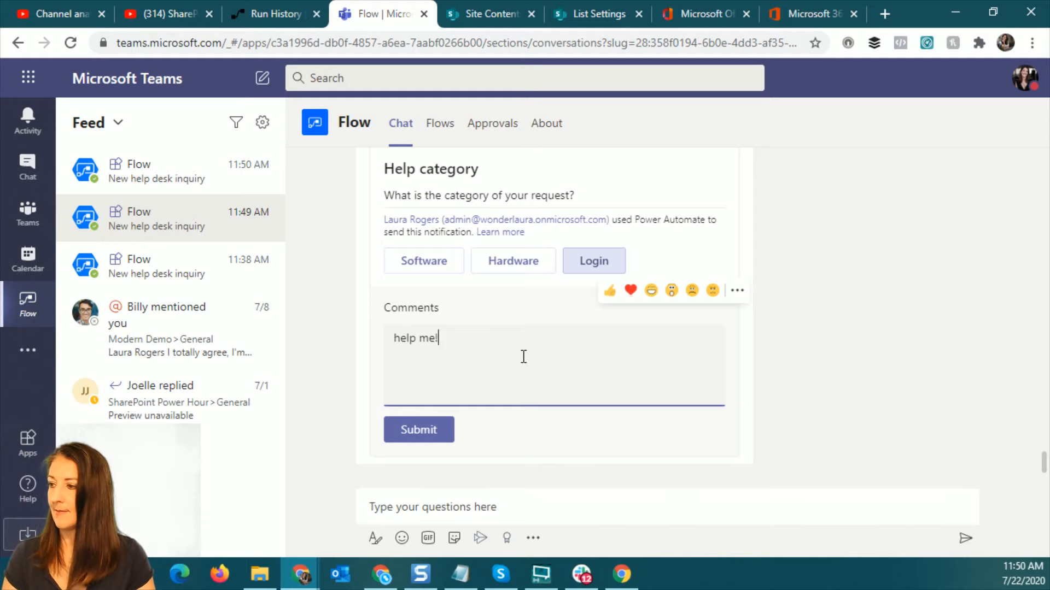
{"action": "left_click", "coordinate": [432, 432]}
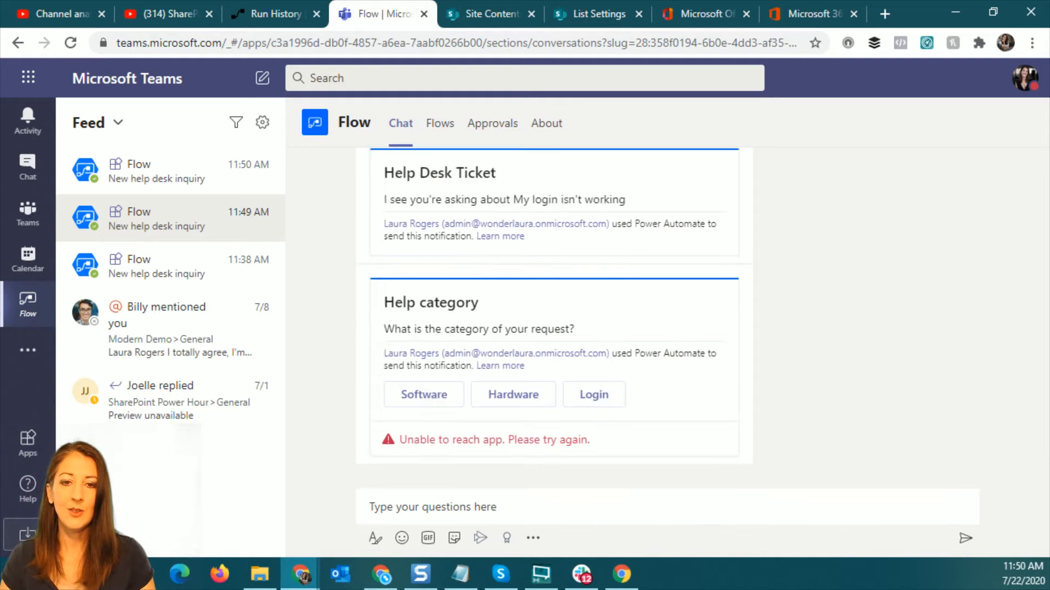
{"action": "key", "text": "alt+Tab"}
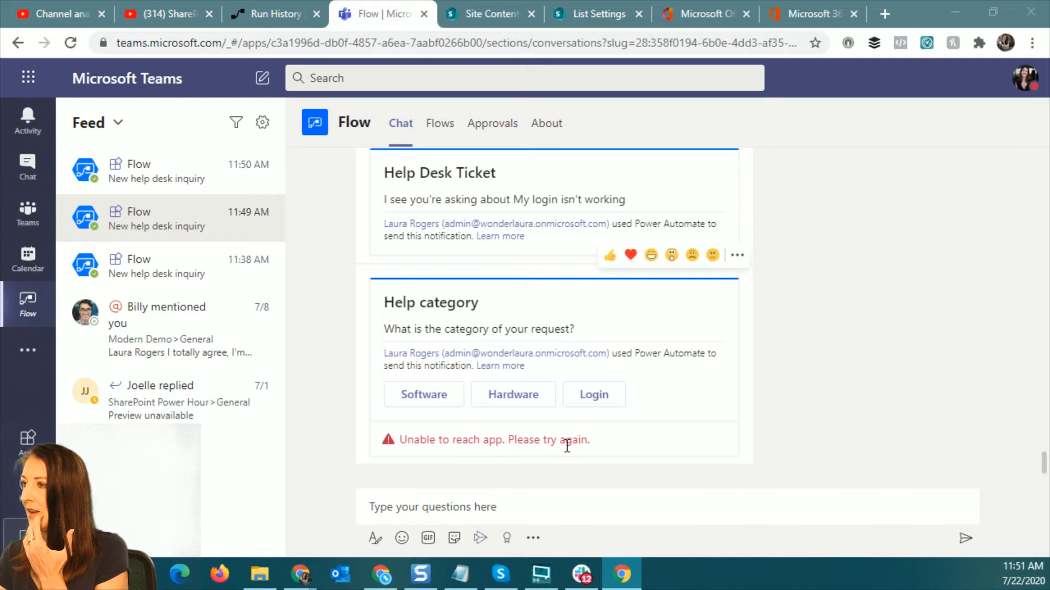
- Check the test run's progress in Power Automate, then go back to the My flows list and the channel message flow
{"action": "left_click", "coordinate": [268, 16]}
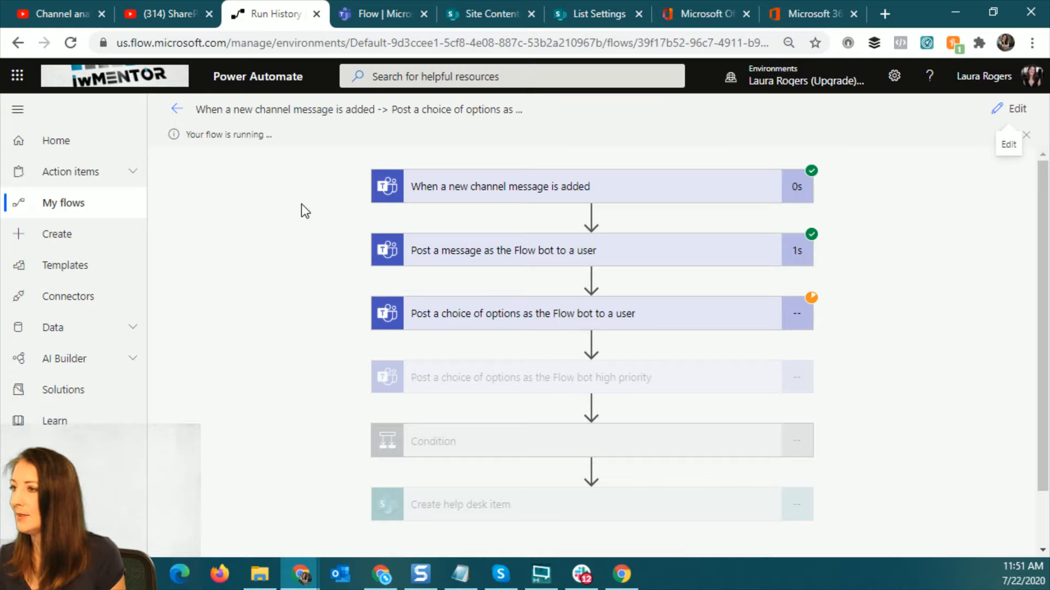
{"action": "left_click", "coordinate": [176, 109]}
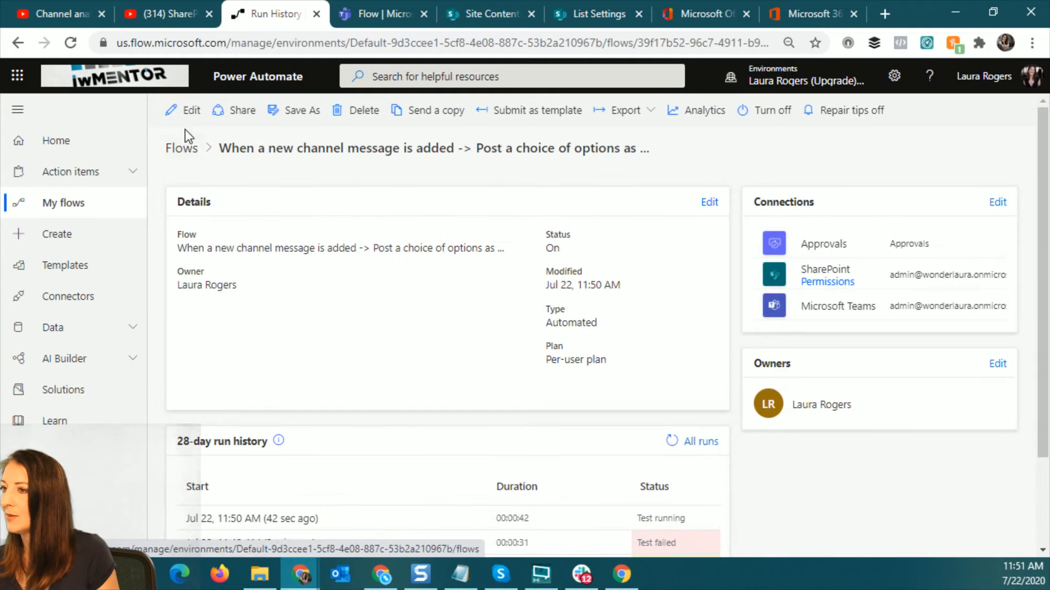
{"action": "left_click", "coordinate": [182, 148]}
{"action": "left_click", "coordinate": [353, 280]}
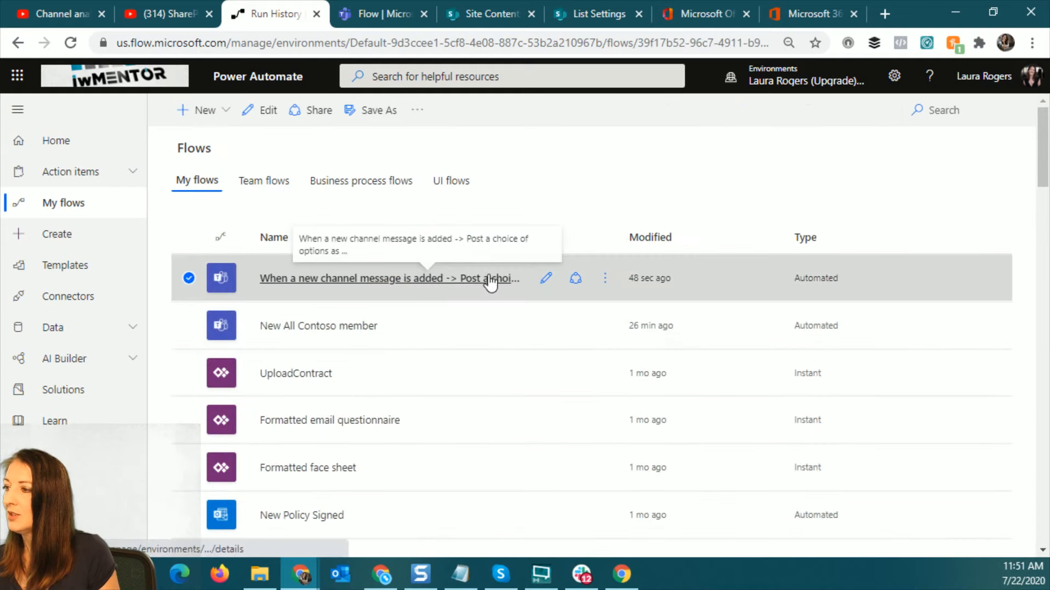
- Switch to Microsoft Teams and show the General channel of the Help Desk team
{"action": "left_click", "coordinate": [382, 14]}
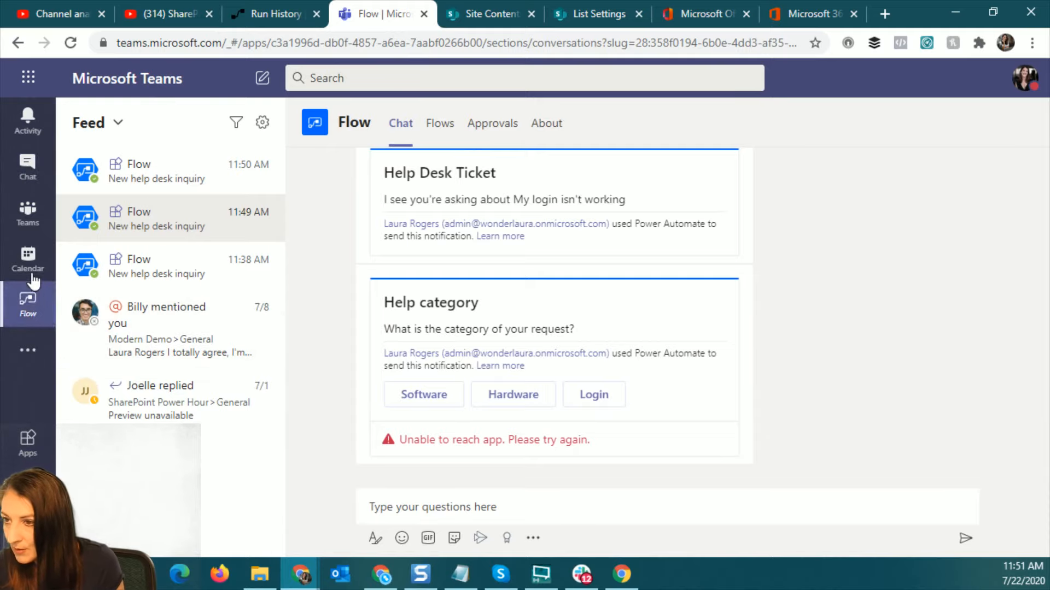
{"action": "left_click", "coordinate": [27, 212]}
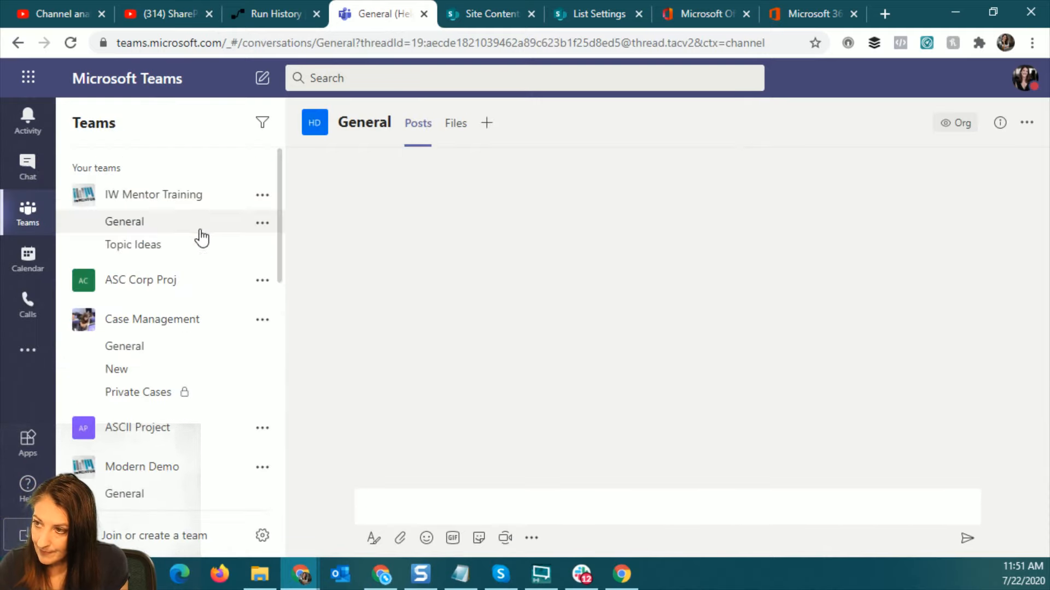
{"action": "scroll", "coordinate": [182, 421], "scroll_direction": "down", "scroll_amount": 5}
{"action": "scroll", "coordinate": [183, 433], "scroll_direction": "down", "scroll_amount": 5}
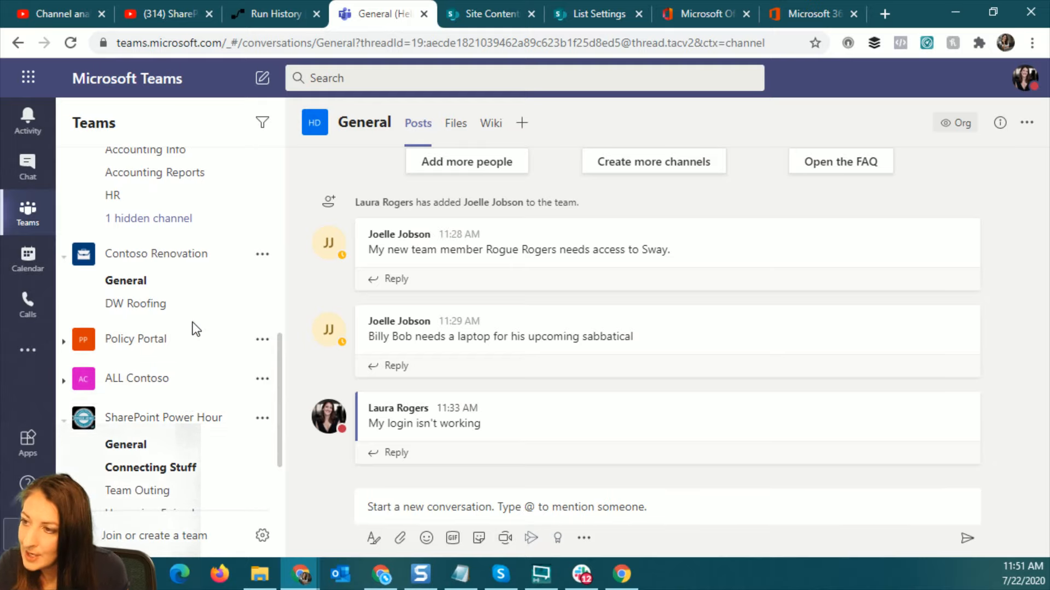
{"action": "left_click_drag", "start_coordinate": [281, 379], "coordinate": [273, 426]}
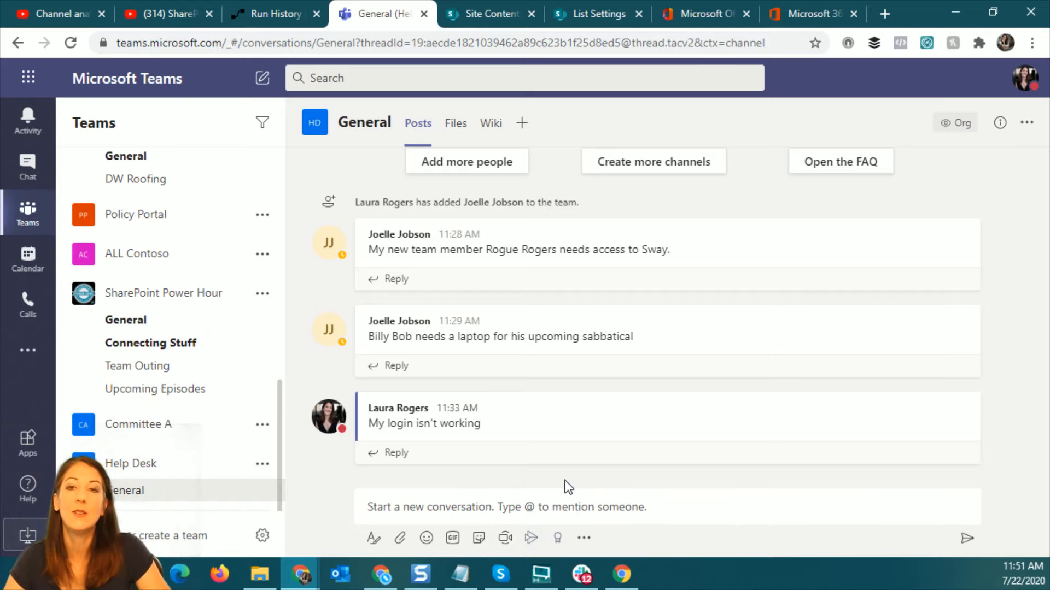
- Post "Problem with Outlook" in the Help Desk team's General channel and check the Flow chat for a new card
{"action": "left_click", "coordinate": [569, 509]}
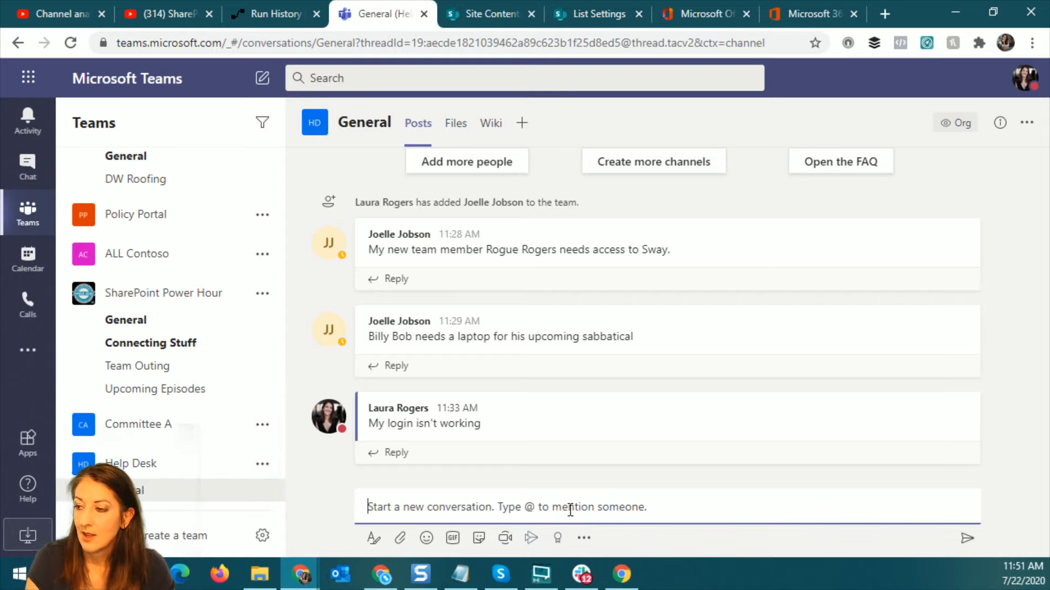
{"action": "type", "text": "Pro"}
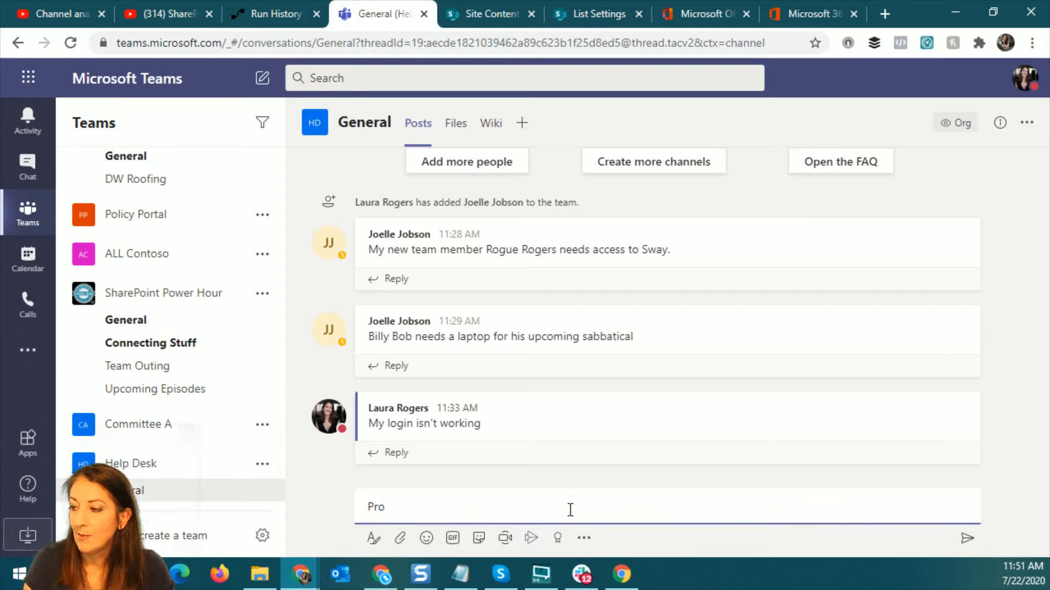
{"action": "type", "text": "blem with Outl"}
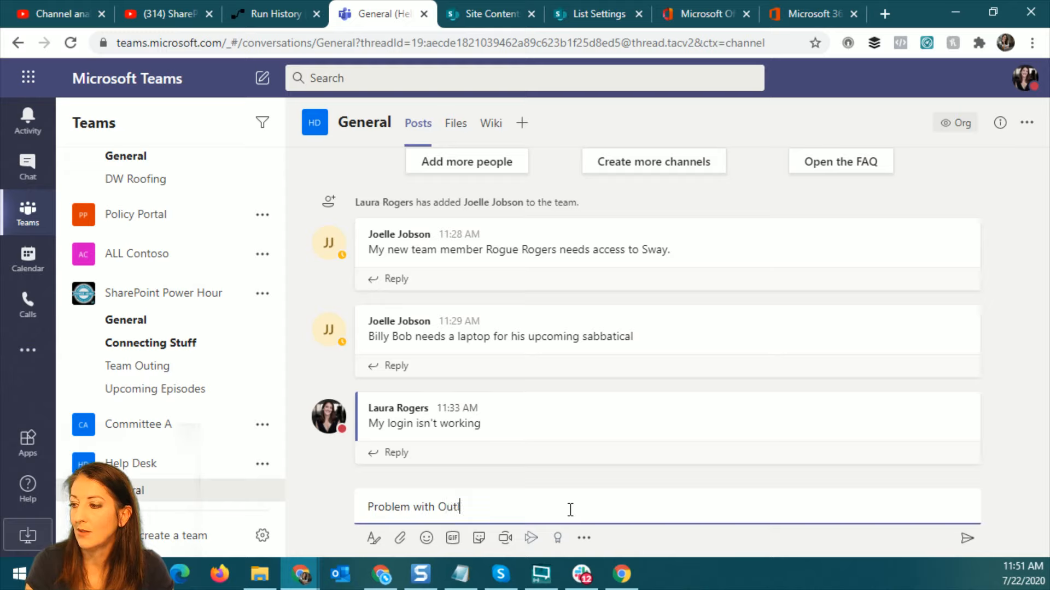
{"action": "type", "text": "ook"}
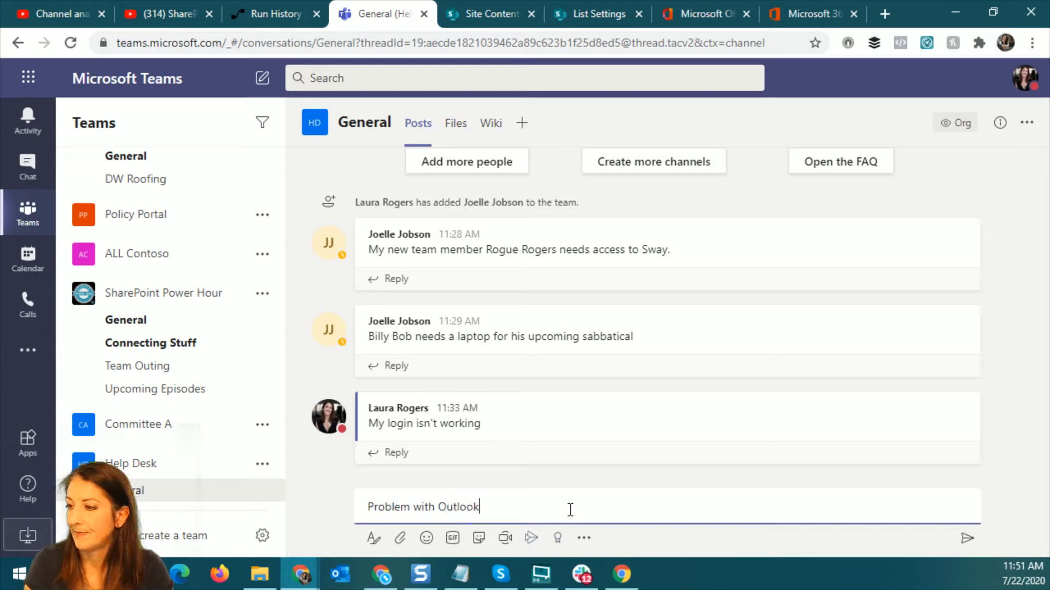
{"action": "key", "text": "Return"}
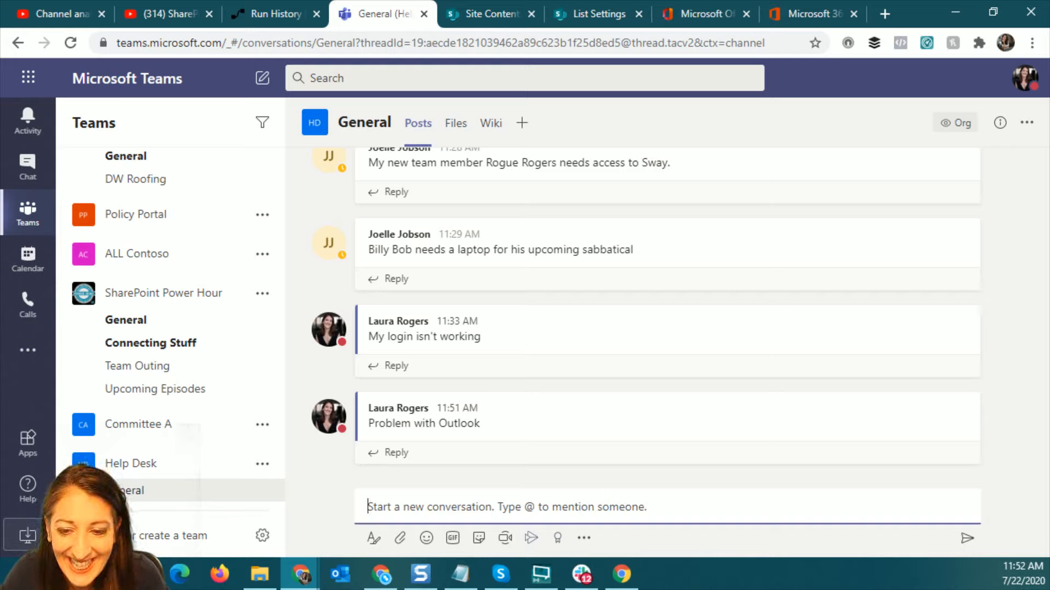
{"action": "key", "text": "alt+Tab"}
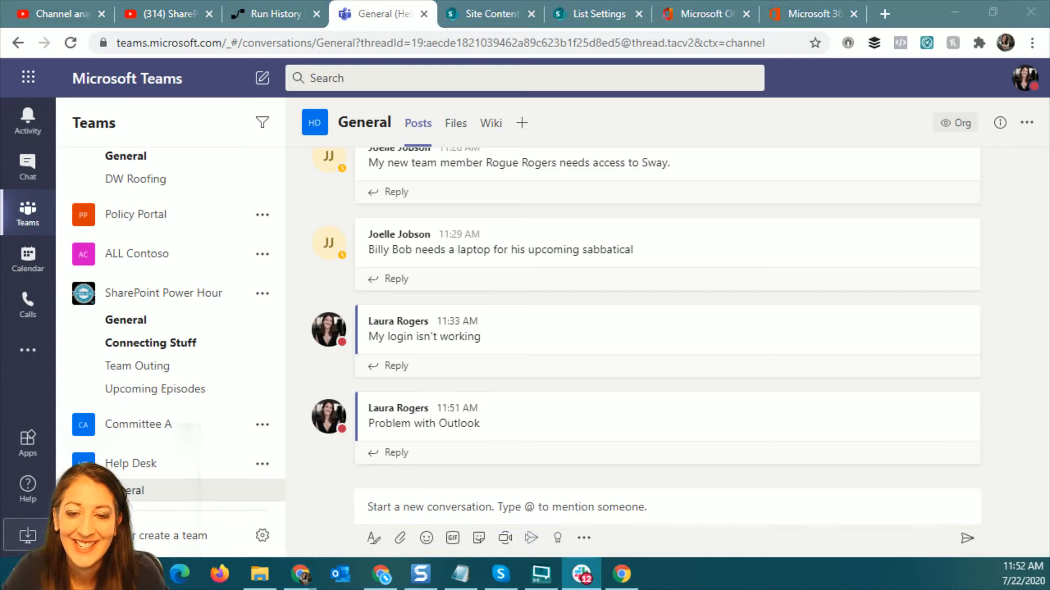
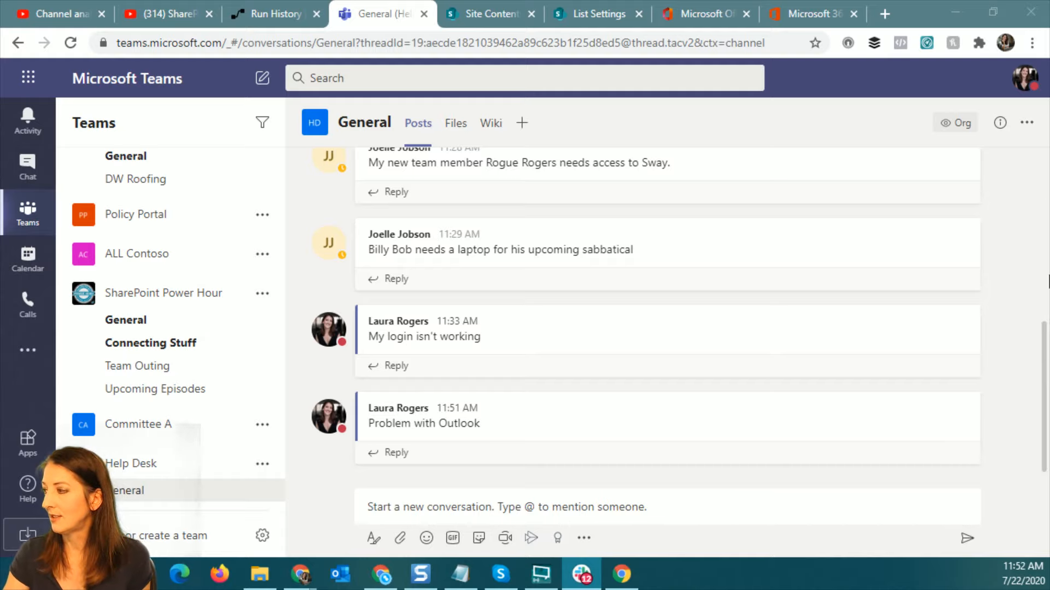
{"action": "left_click", "coordinate": [1045, 344]}
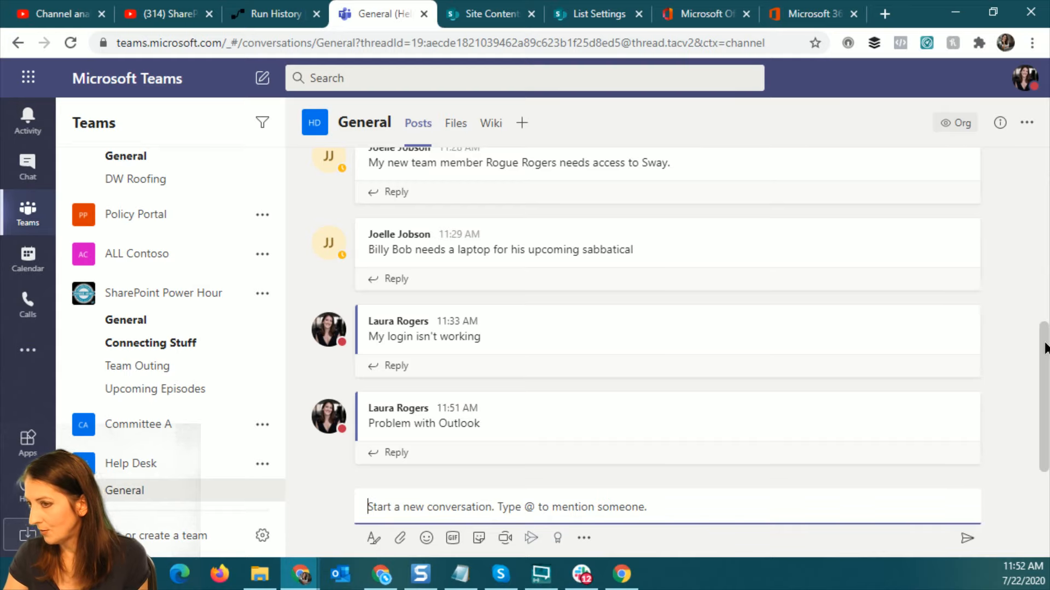
{"action": "left_click", "coordinate": [29, 171]}
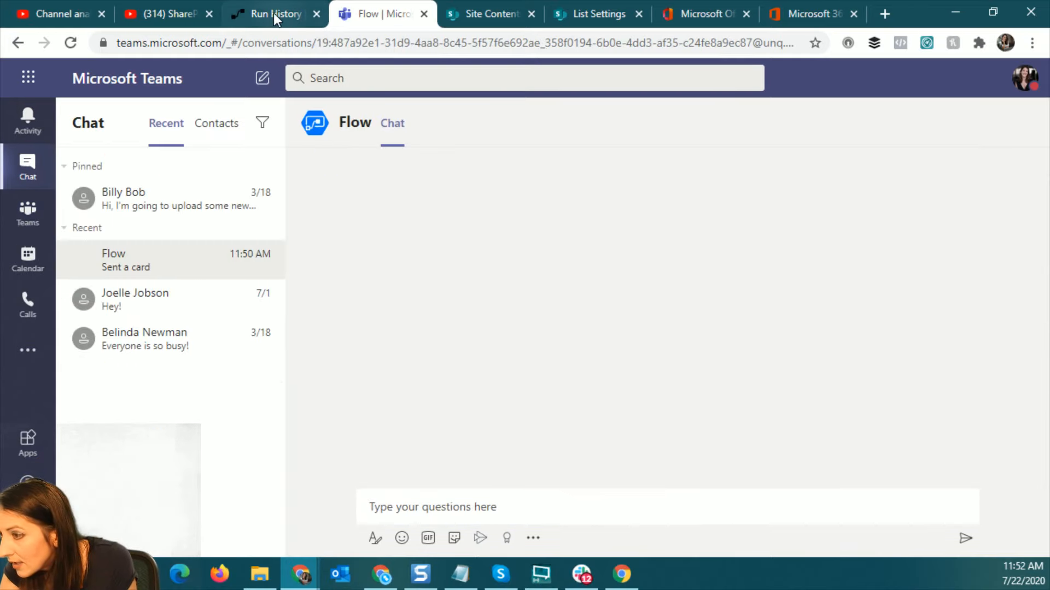
- Switch to Power Automate, cancel the unfinished flow run started at 11:32:50 AM, and return to the flow's details page
{"action": "left_click", "coordinate": [275, 14]}
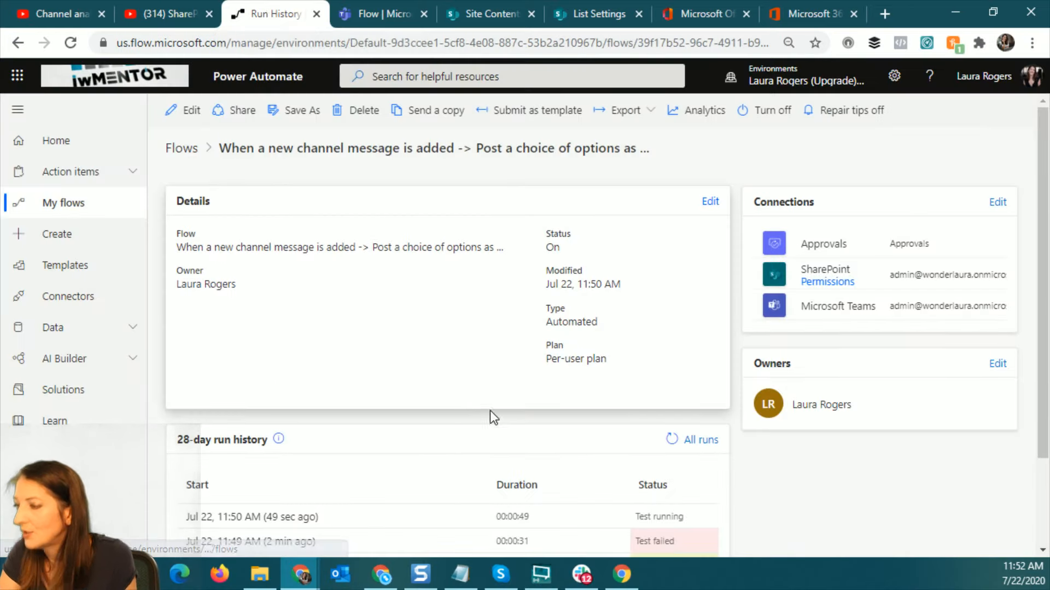
{"action": "scroll", "coordinate": [848, 310], "scroll_direction": "down", "scroll_amount": 2}
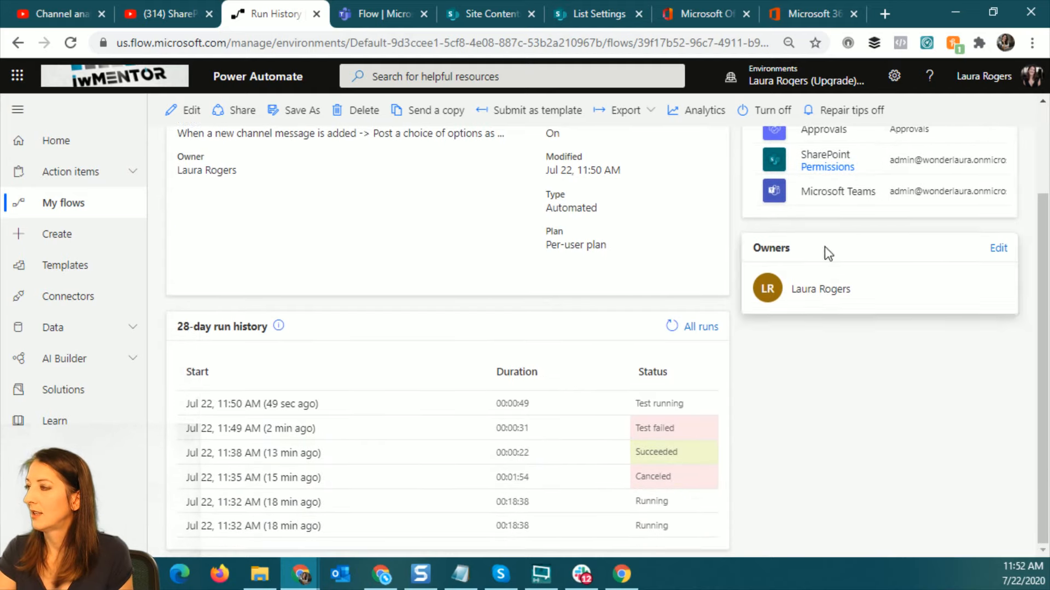
{"action": "left_click", "coordinate": [284, 534]}
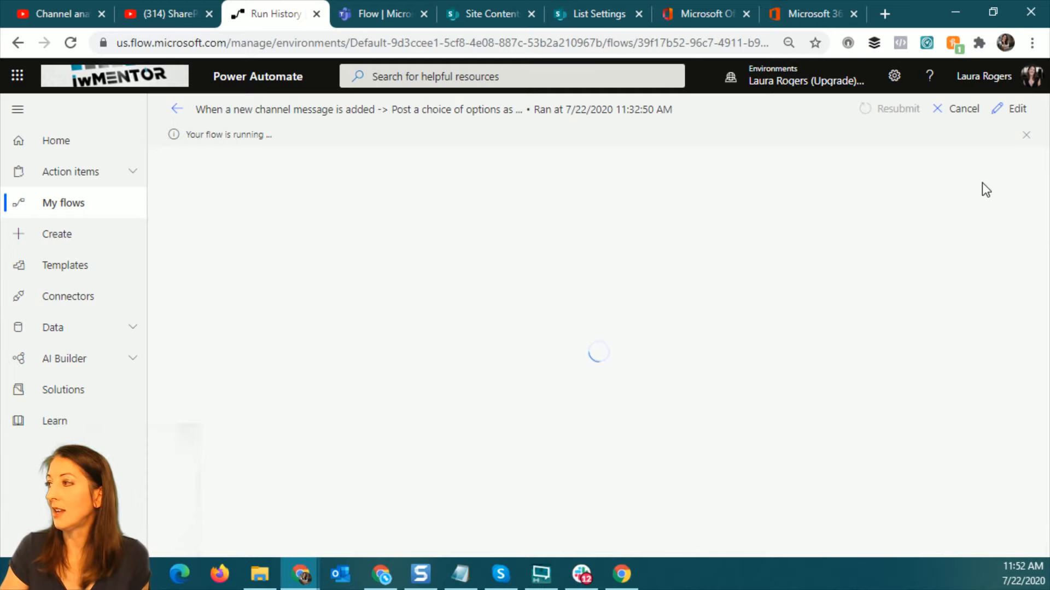
{"action": "left_click", "coordinate": [961, 111]}
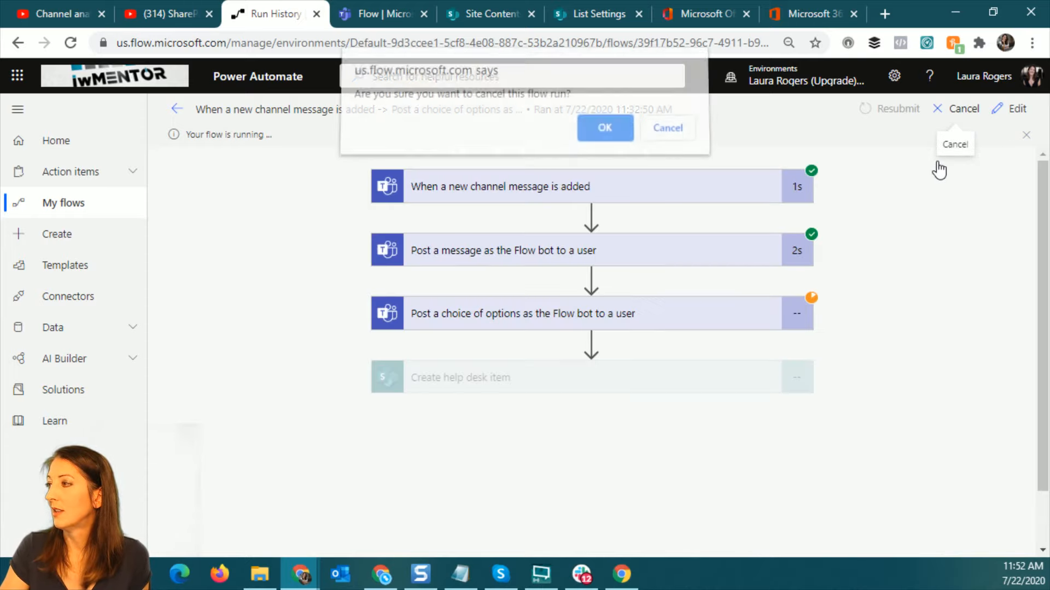
{"action": "left_click", "coordinate": [606, 129]}
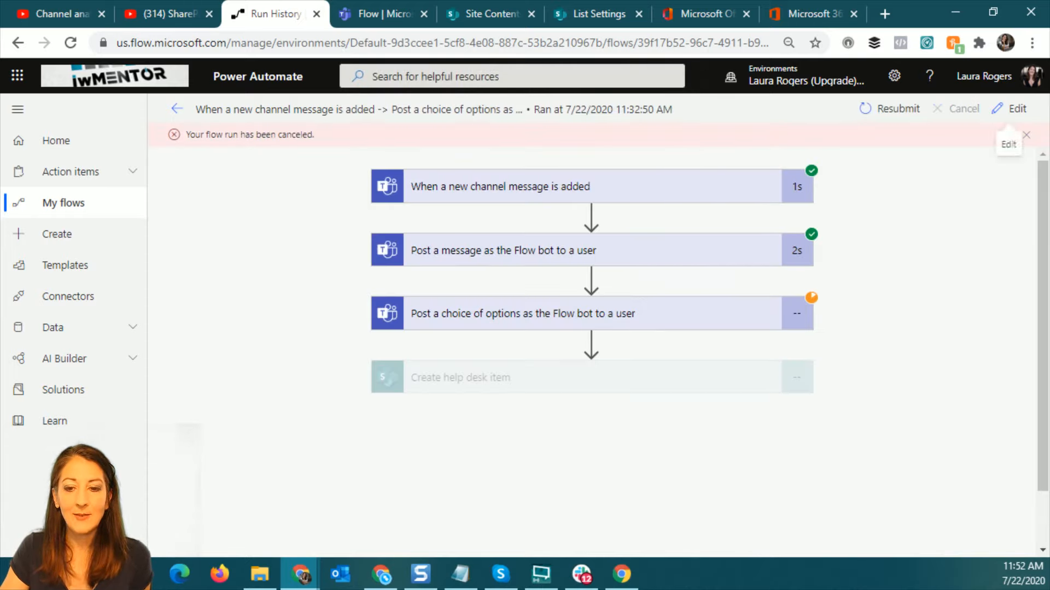
{"action": "key", "text": "alt+Tab"}
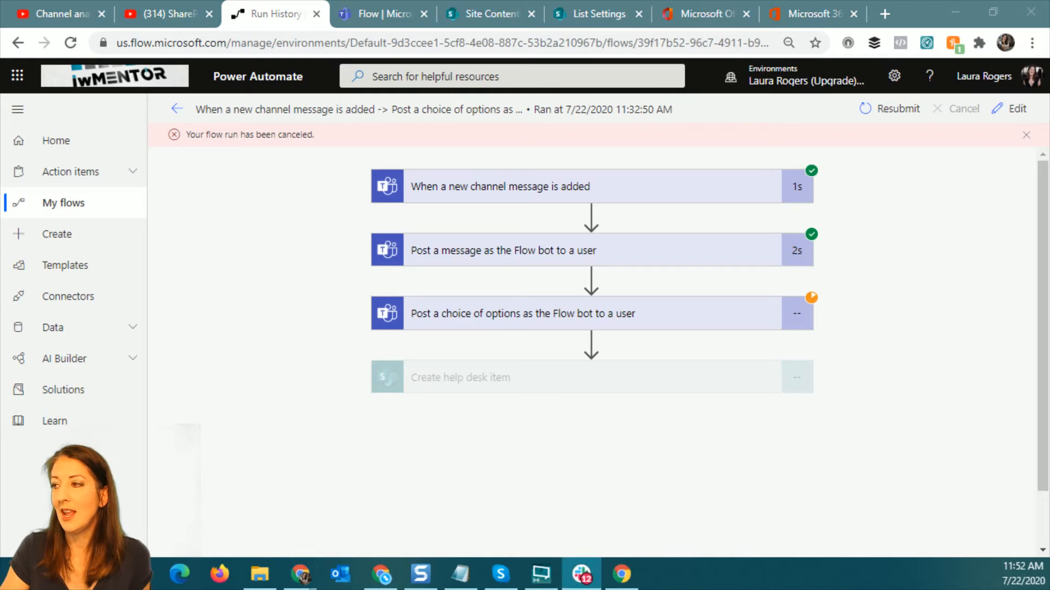
{"action": "left_click", "coordinate": [176, 109]}
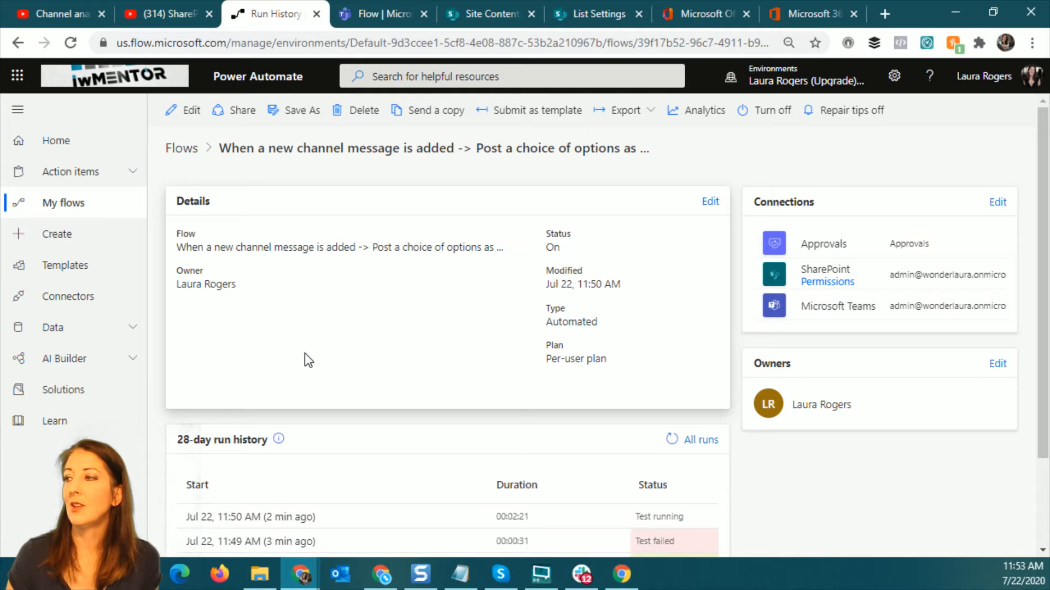
- Check the Flow chat in Microsoft Teams for new cards, then review the flow's 28-day run history in Power Automate
{"action": "left_click", "coordinate": [381, 19]}
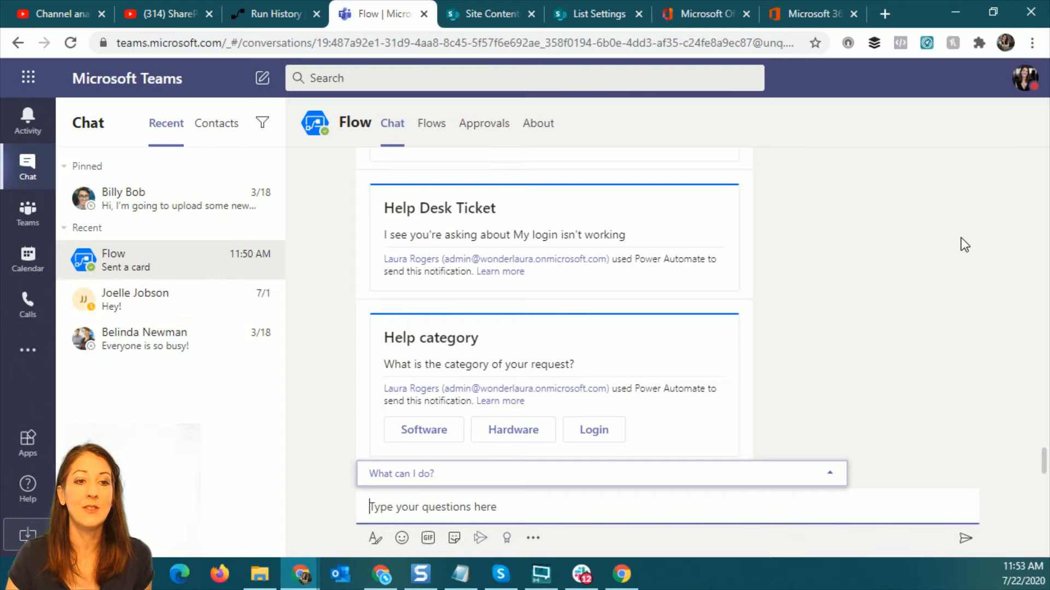
{"action": "left_click", "coordinate": [877, 187]}
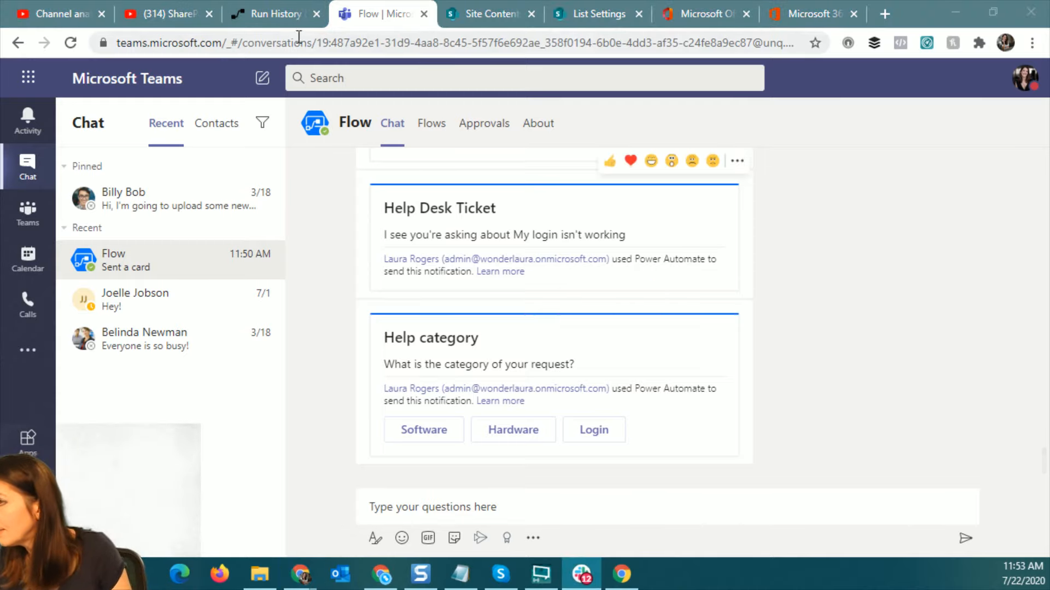
{"action": "left_click", "coordinate": [278, 13]}
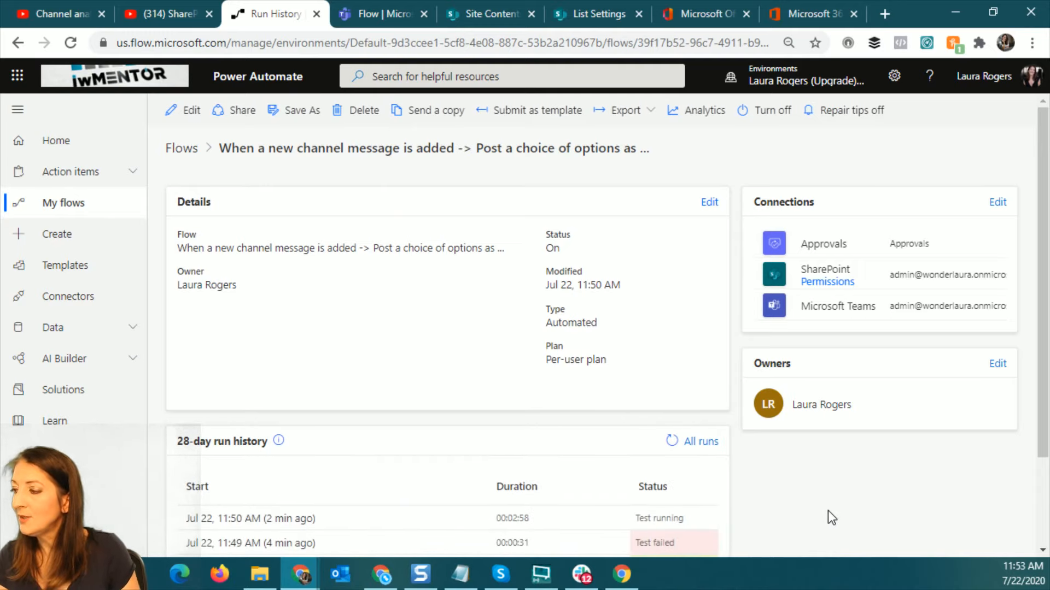
{"action": "scroll", "coordinate": [820, 501], "scroll_direction": "down", "scroll_amount": 2}
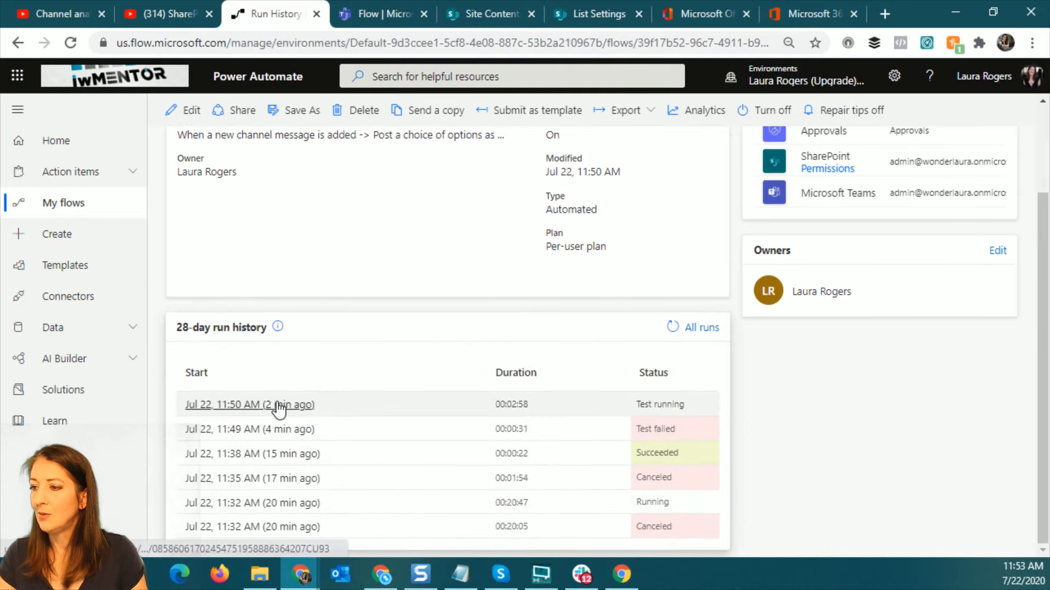
{"action": "scroll", "coordinate": [535, 330], "scroll_direction": "up", "scroll_amount": 2}
- Switch to Microsoft Teams and view the posted Outlook problem in the Help Desk team's General channel
{"action": "left_click", "coordinate": [383, 12]}
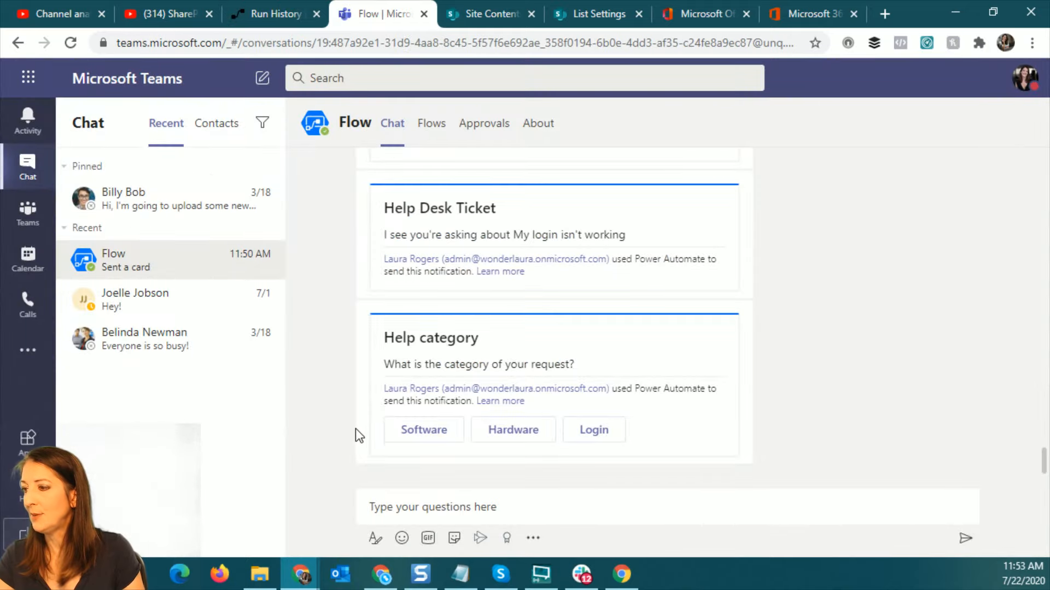
{"action": "left_click", "coordinate": [22, 218]}
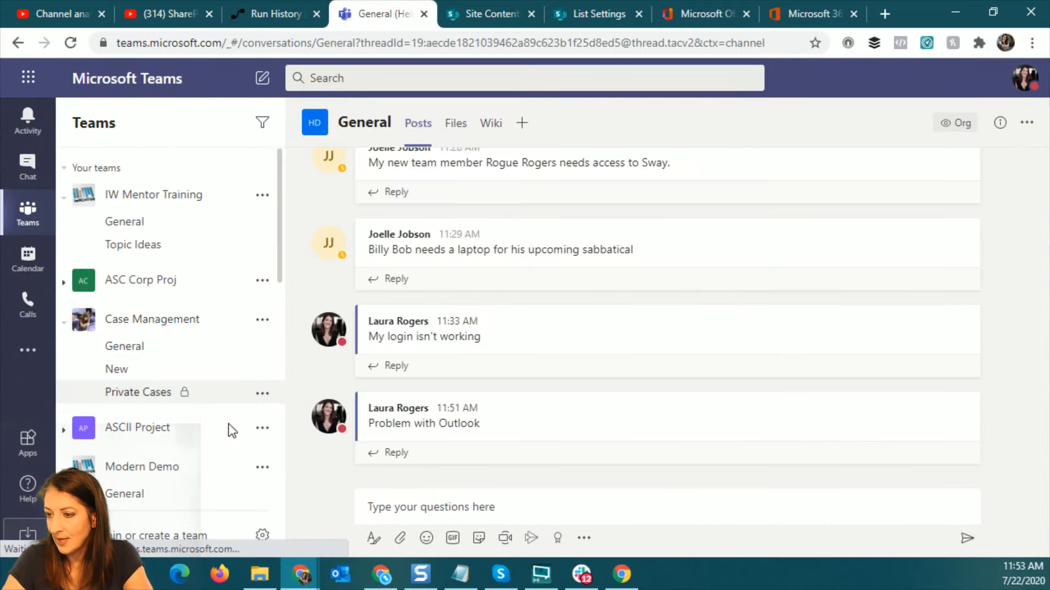
{"action": "scroll", "coordinate": [167, 495], "scroll_direction": "down", "scroll_amount": 3}
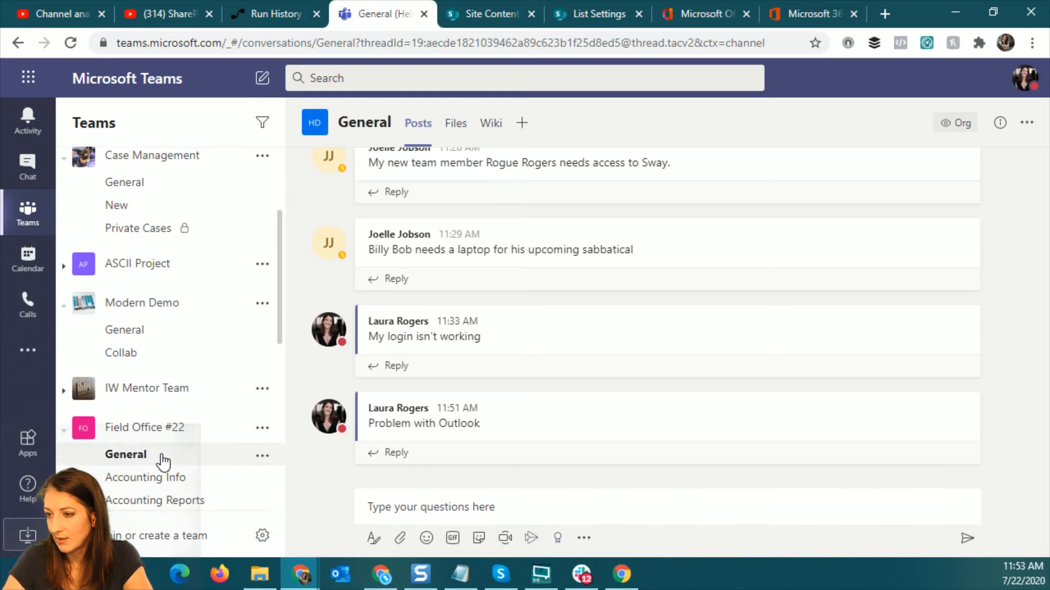
{"action": "scroll", "coordinate": [163, 462], "scroll_direction": "down", "scroll_amount": 8}
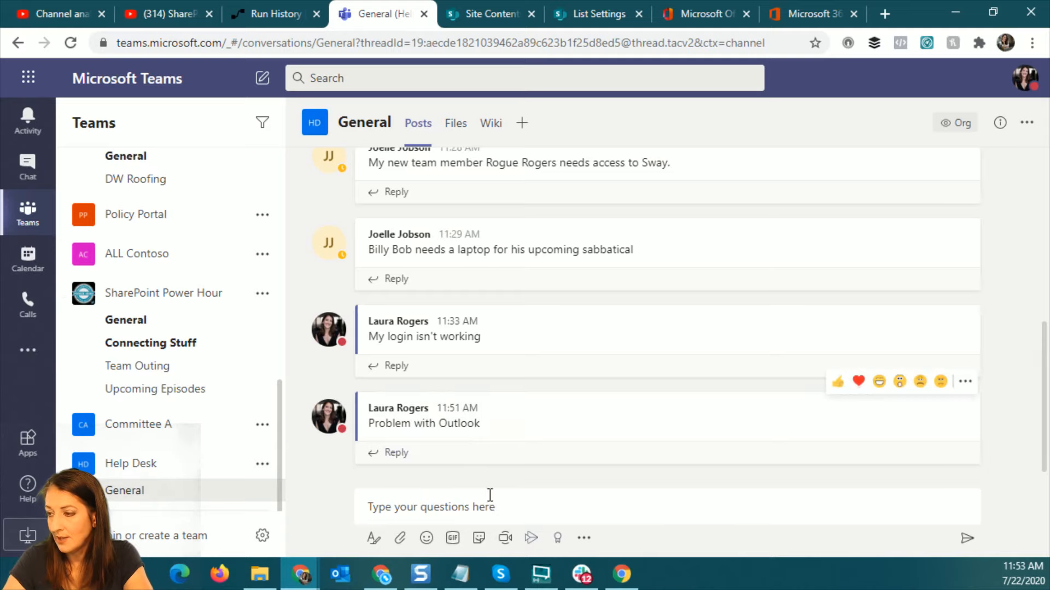
{"action": "left_click", "coordinate": [480, 508]}
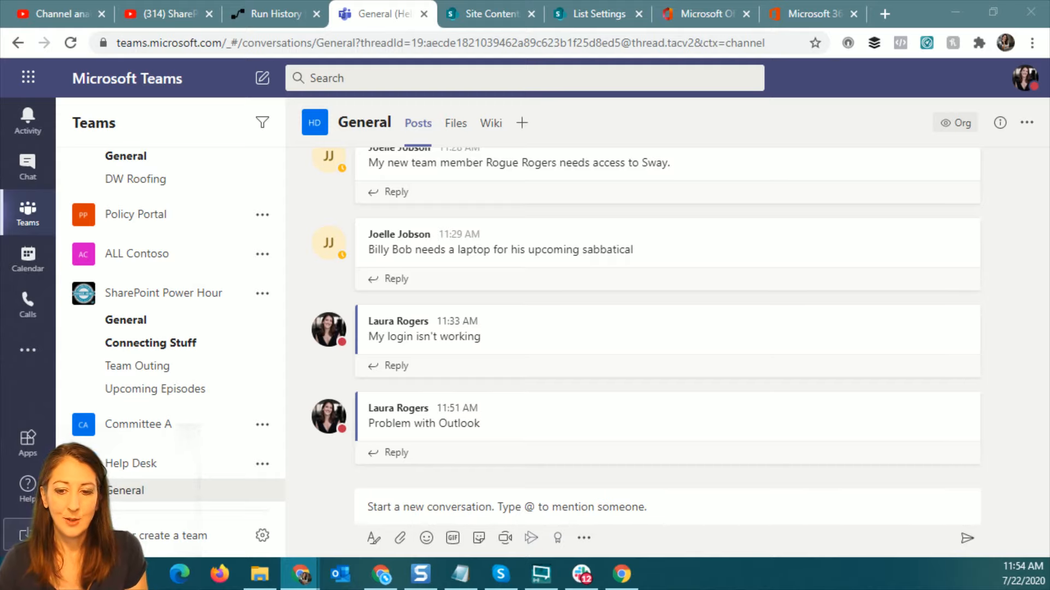
{"action": "key", "text": "alt+Tab"}
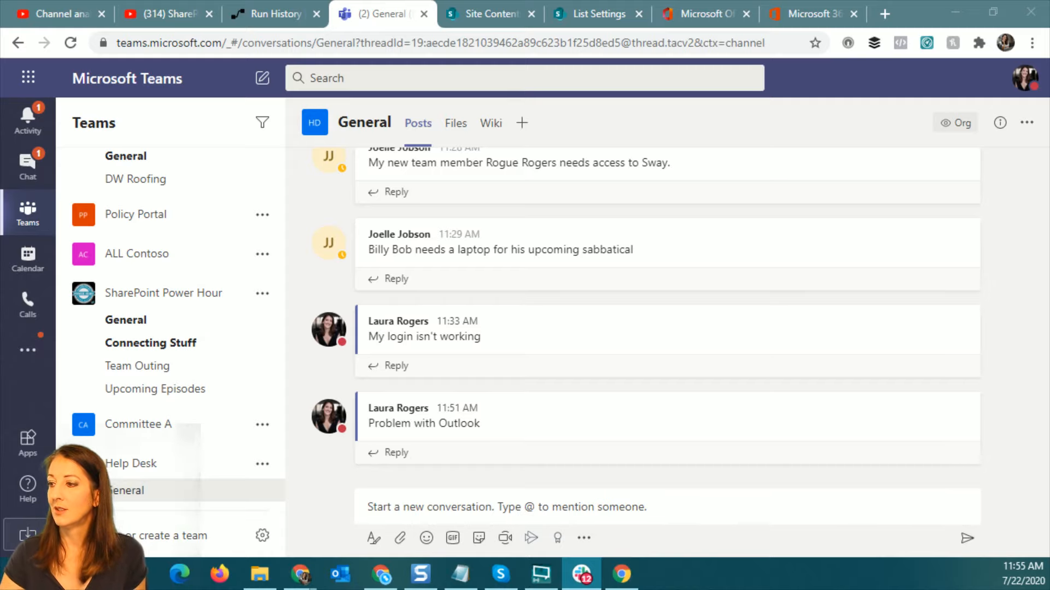
- In the Flow chat, answer the new Help category card with Login and try to answer the High priority card with No
{"action": "left_click", "coordinate": [26, 164]}
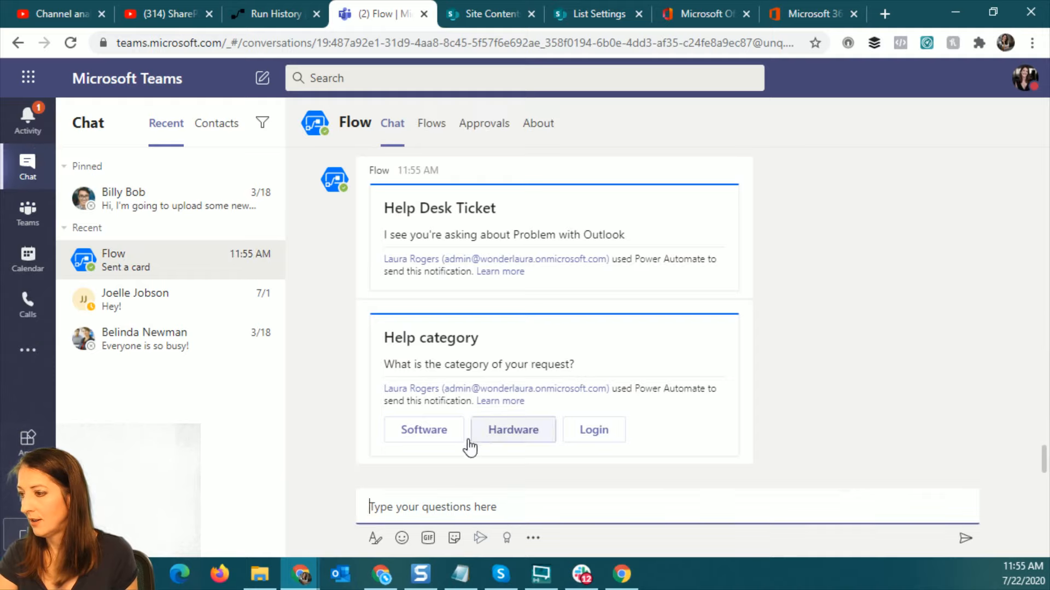
{"action": "left_click", "coordinate": [608, 432]}
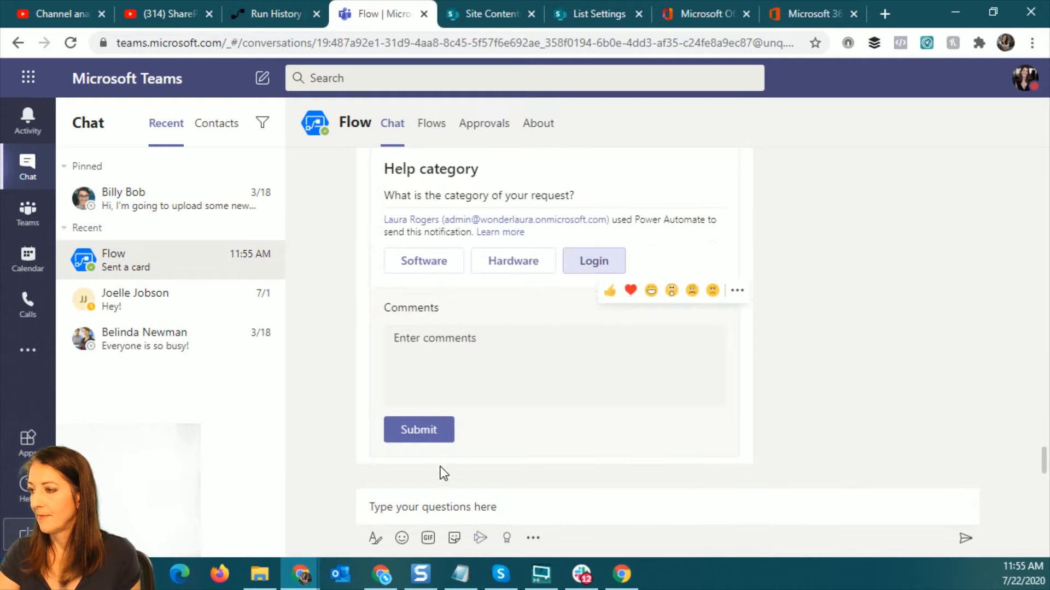
{"action": "left_click", "coordinate": [507, 378]}
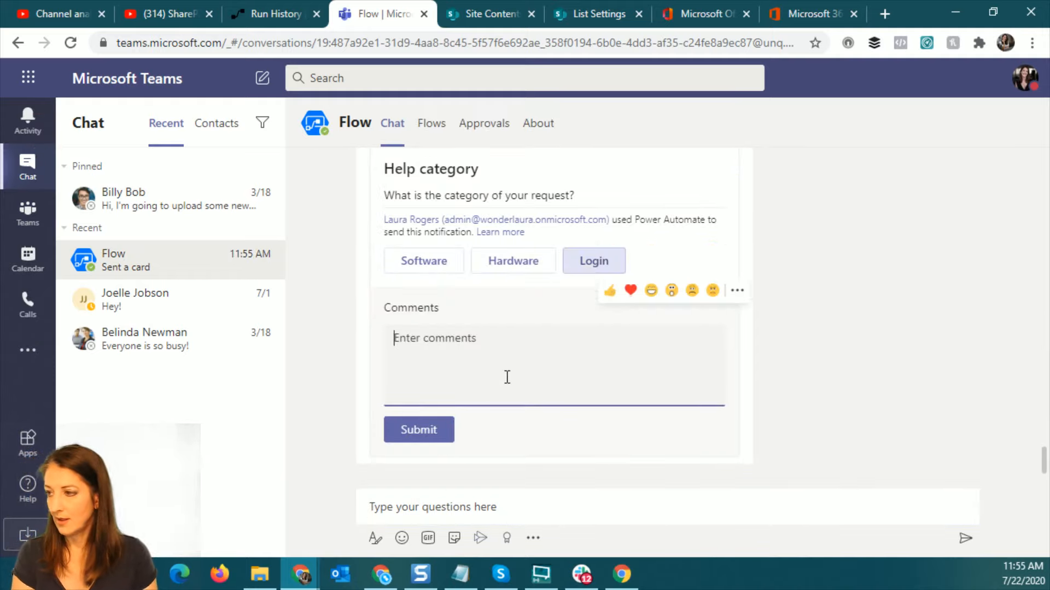
{"action": "left_click", "coordinate": [415, 435]}
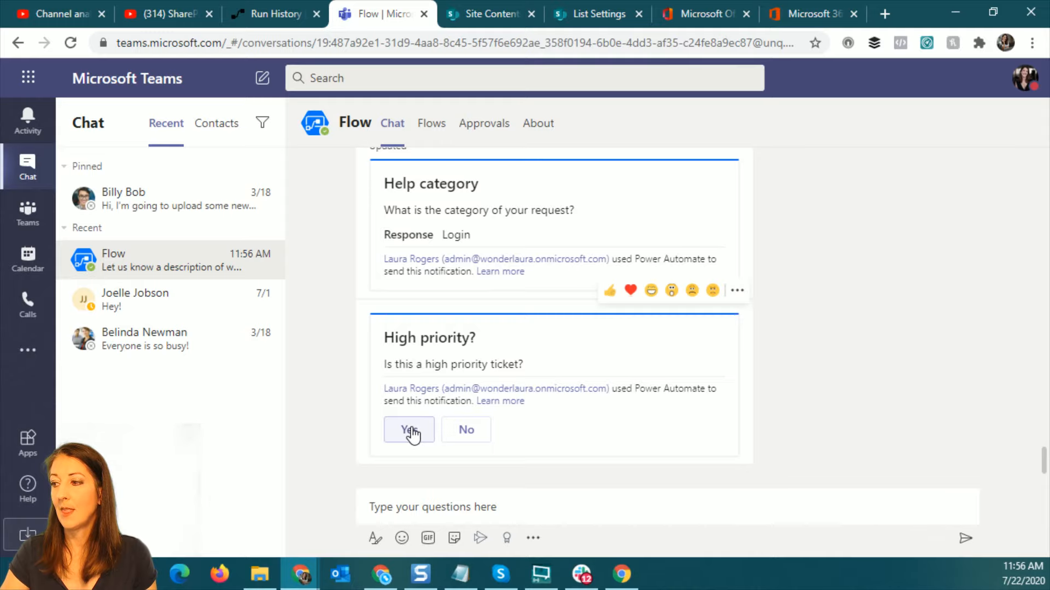
{"action": "left_click", "coordinate": [468, 432]}
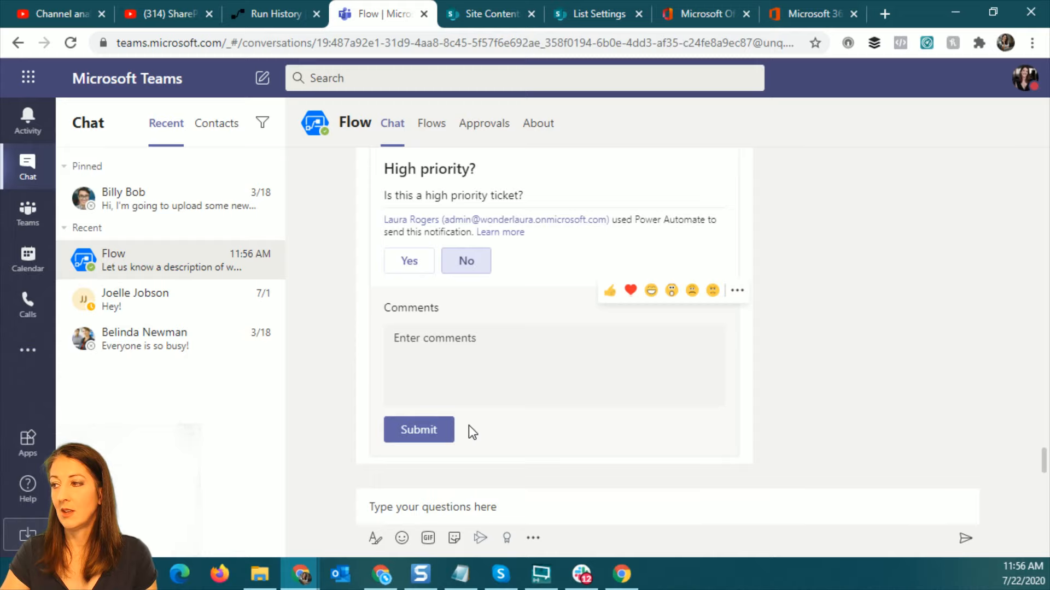
{"action": "left_click", "coordinate": [429, 436]}
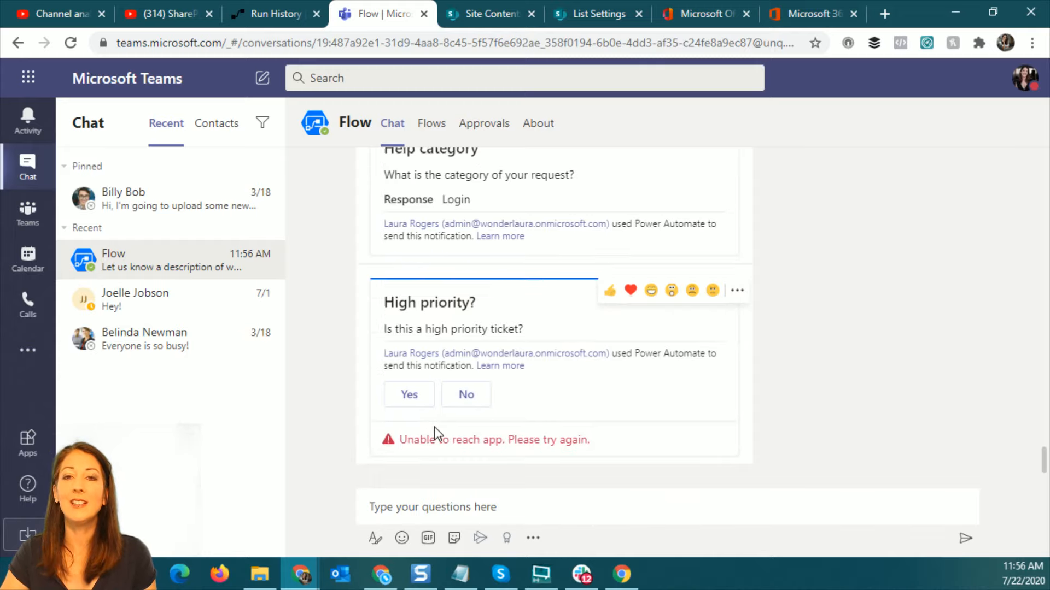
- Switch to Power Automate, refresh the flow's run history, and open the 11:55 AM run to examine its progress
{"action": "left_click", "coordinate": [265, 13]}
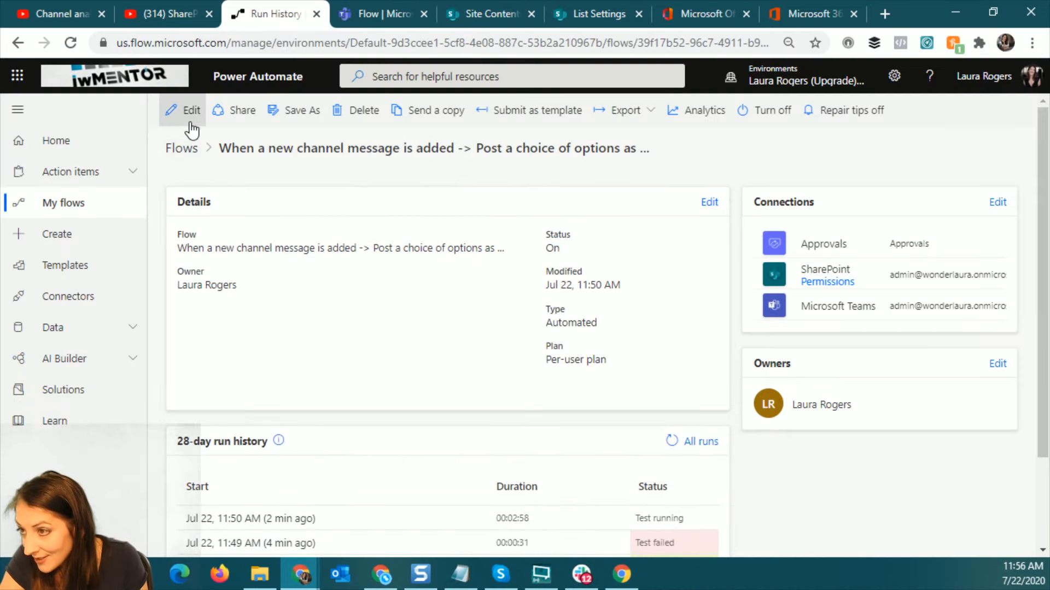
{"action": "left_click", "coordinate": [672, 440]}
{"action": "scroll", "coordinate": [382, 365], "scroll_direction": "down", "scroll_amount": 2}
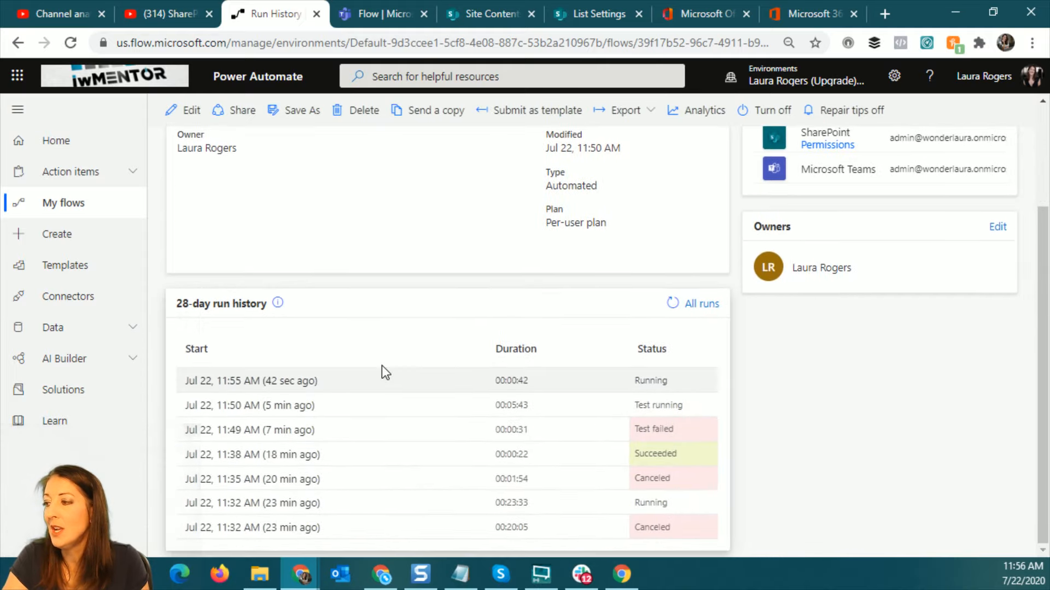
{"action": "left_click", "coordinate": [291, 382]}
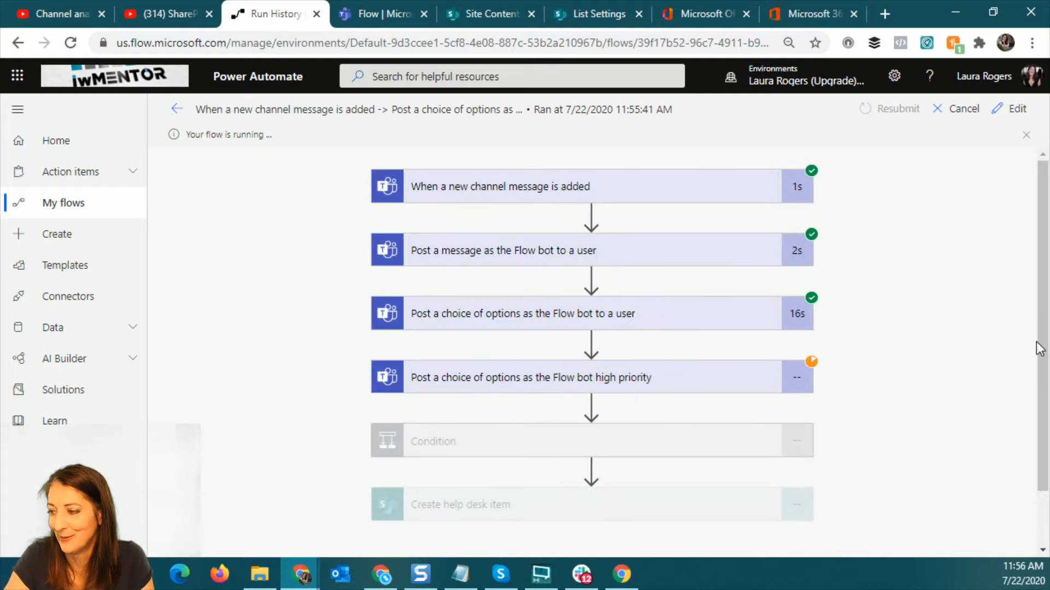
- Expand the pending high priority choice action in the run, then open the flow for editing
{"action": "scroll", "coordinate": [1038, 348], "scroll_direction": "down", "scroll_amount": 1}
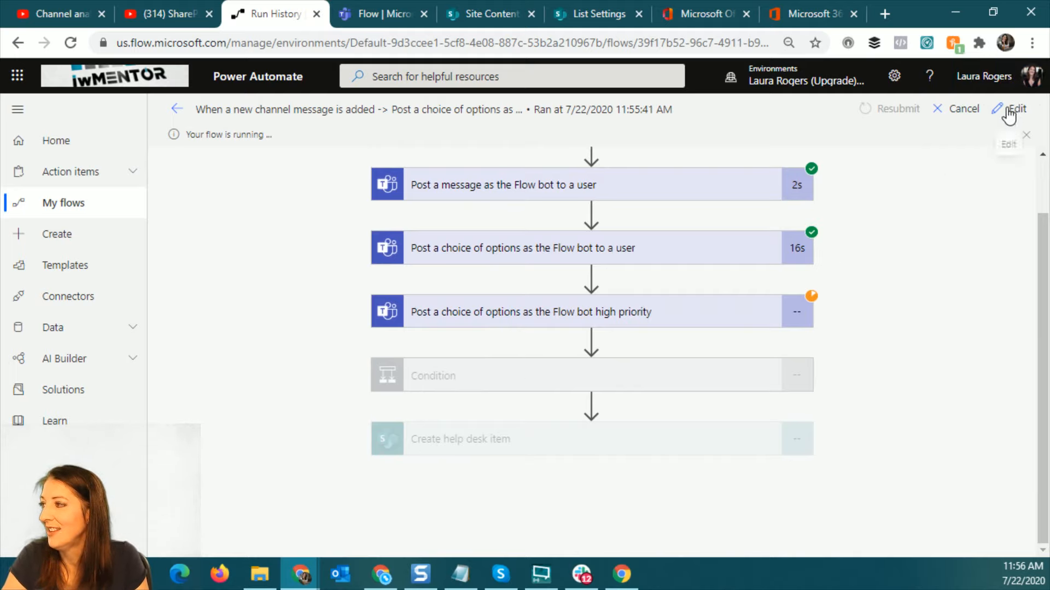
{"action": "left_click", "coordinate": [648, 320]}
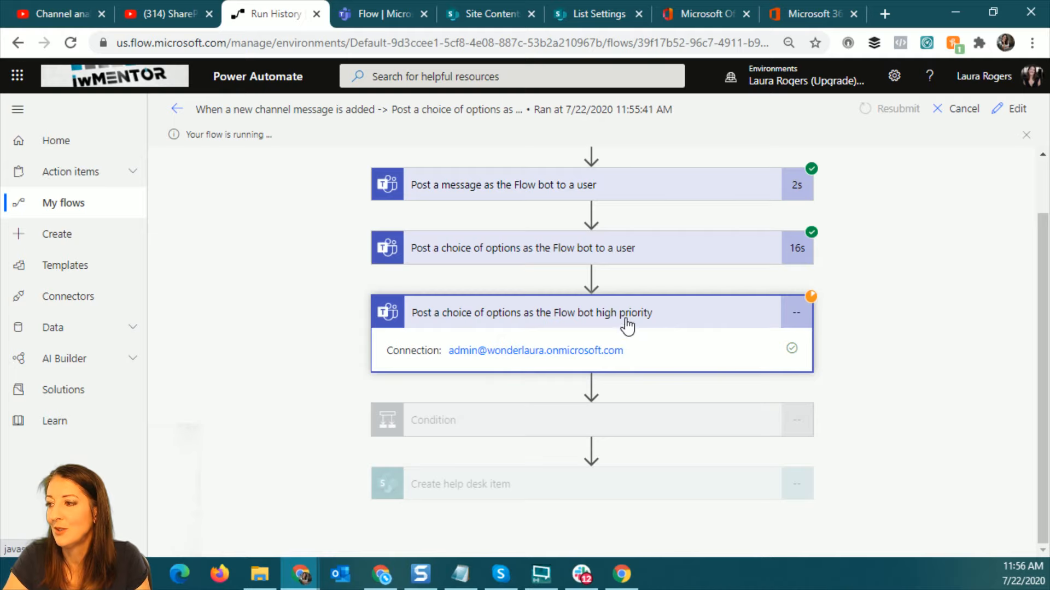
{"action": "left_click", "coordinate": [1011, 116]}
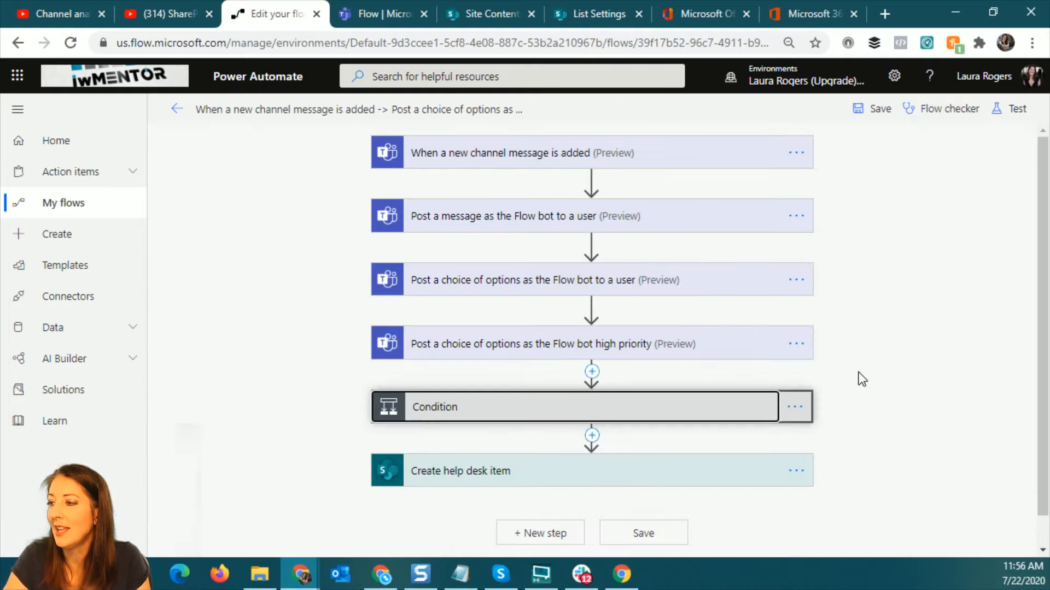
- Expand the Condition and insert a Data Operation Compose action between the high priority choice action and the Condition
{"action": "left_click", "coordinate": [755, 407]}
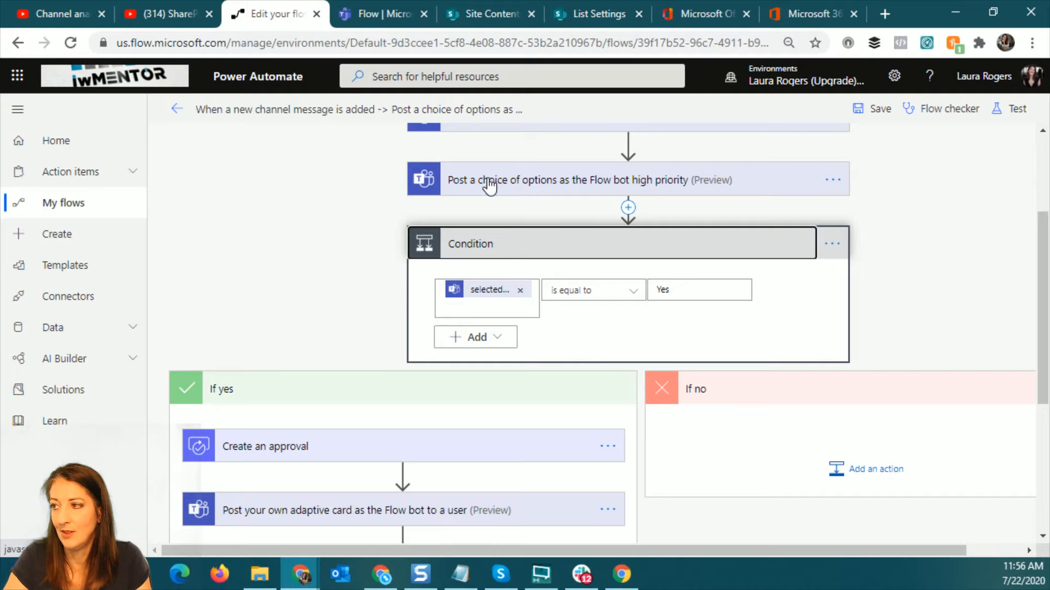
{"action": "left_click", "coordinate": [628, 209]}
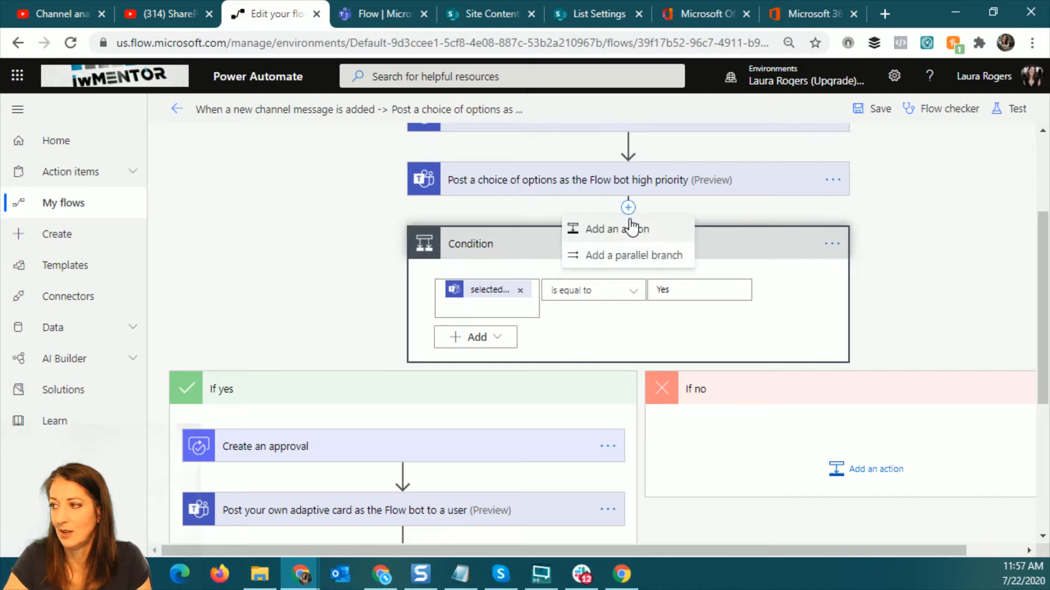
{"action": "left_click", "coordinate": [629, 222]}
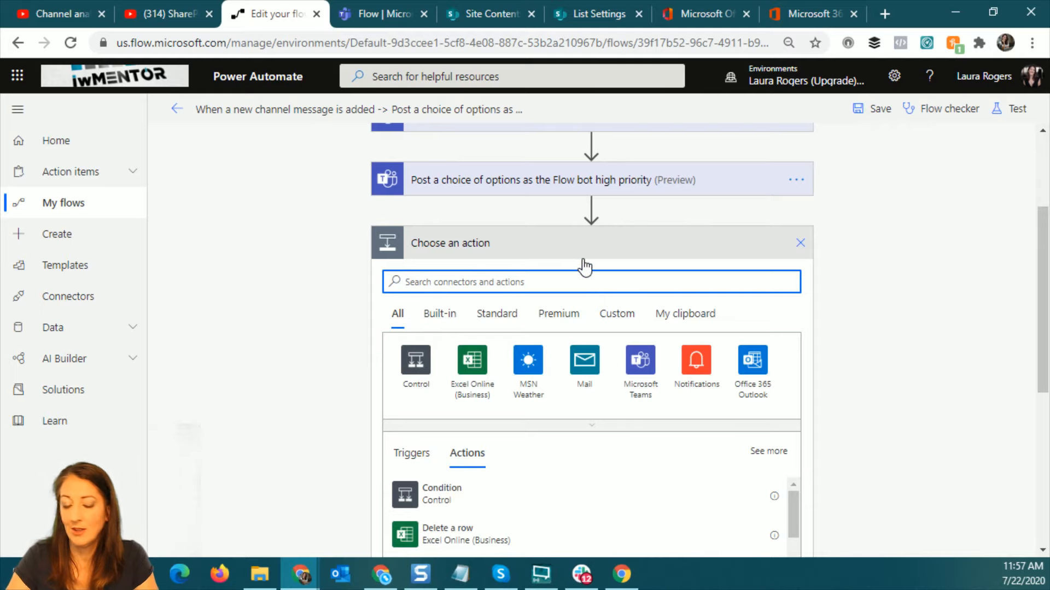
{"action": "type", "text": "comp"}
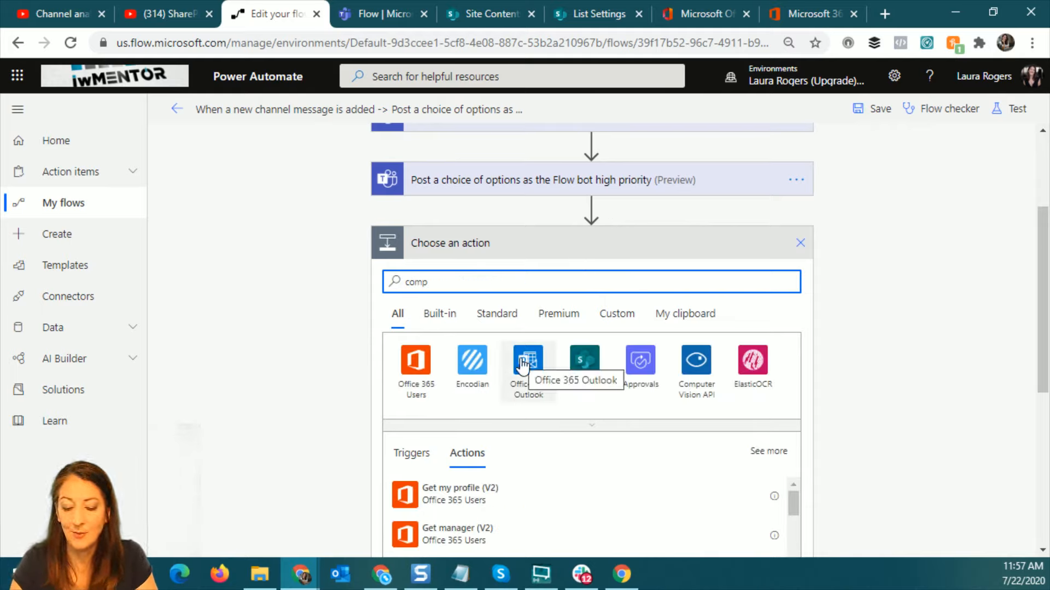
{"action": "type", "text": "ose"}
{"action": "left_click", "coordinate": [432, 495]}
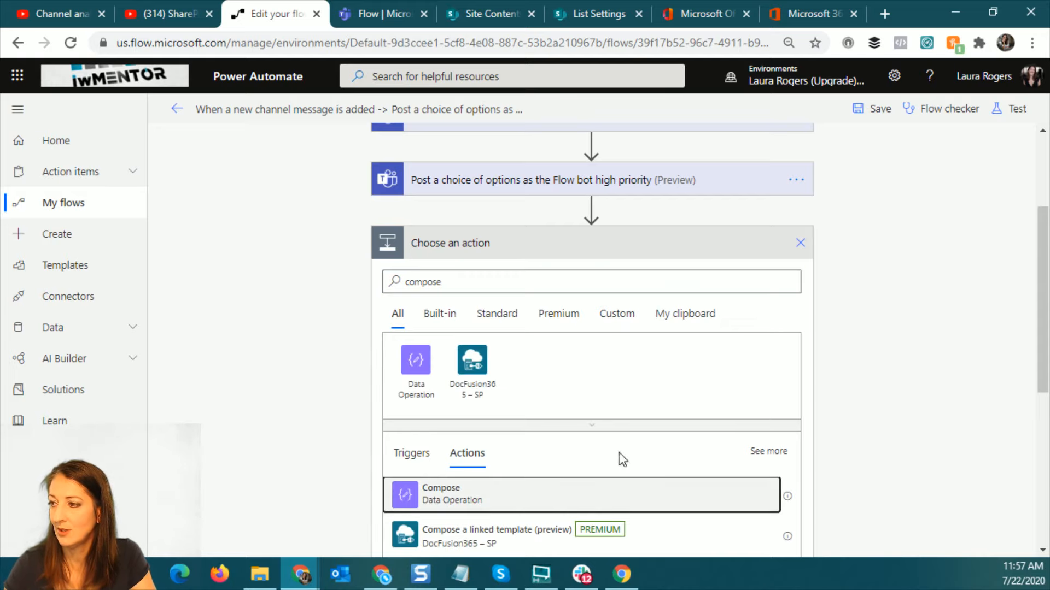
- Set the Compose action's Inputs to selectedOption from the high priority choice action and save the flow
{"action": "left_click", "coordinate": [537, 334]}
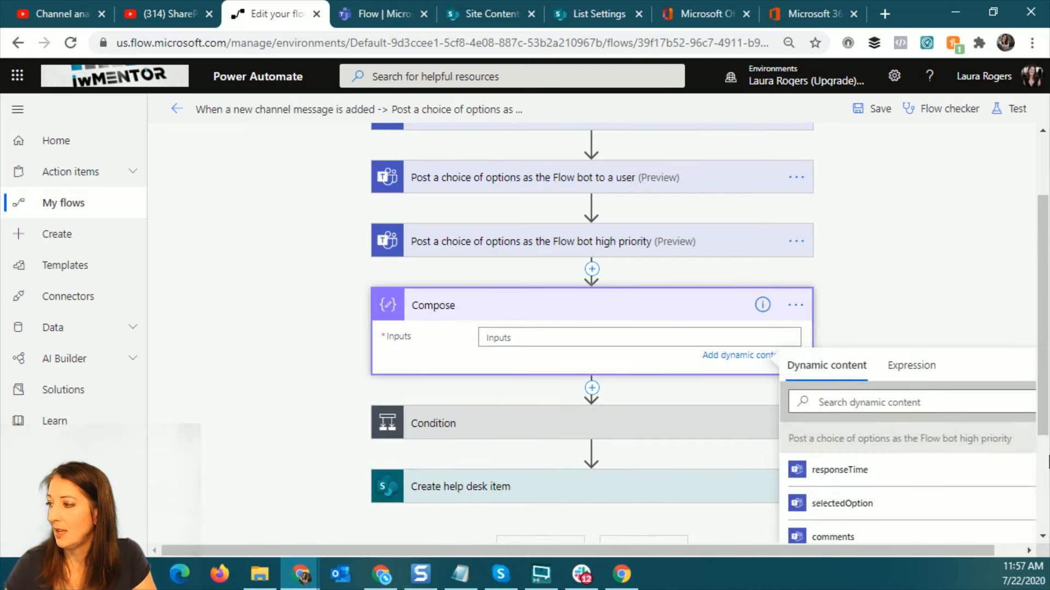
{"action": "scroll", "coordinate": [868, 413], "scroll_direction": "down", "scroll_amount": 2}
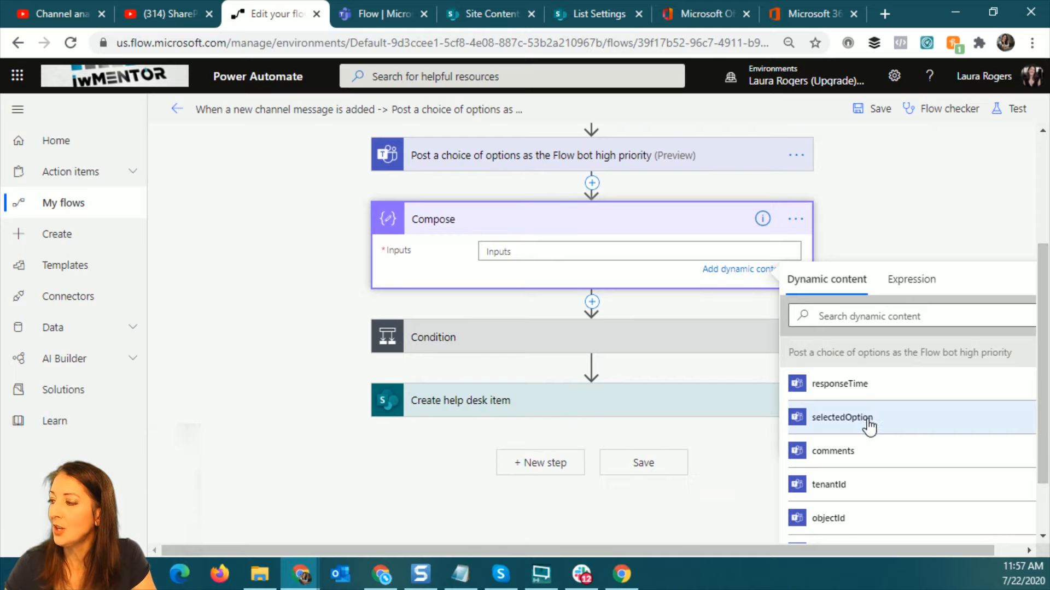
{"action": "left_click", "coordinate": [879, 427]}
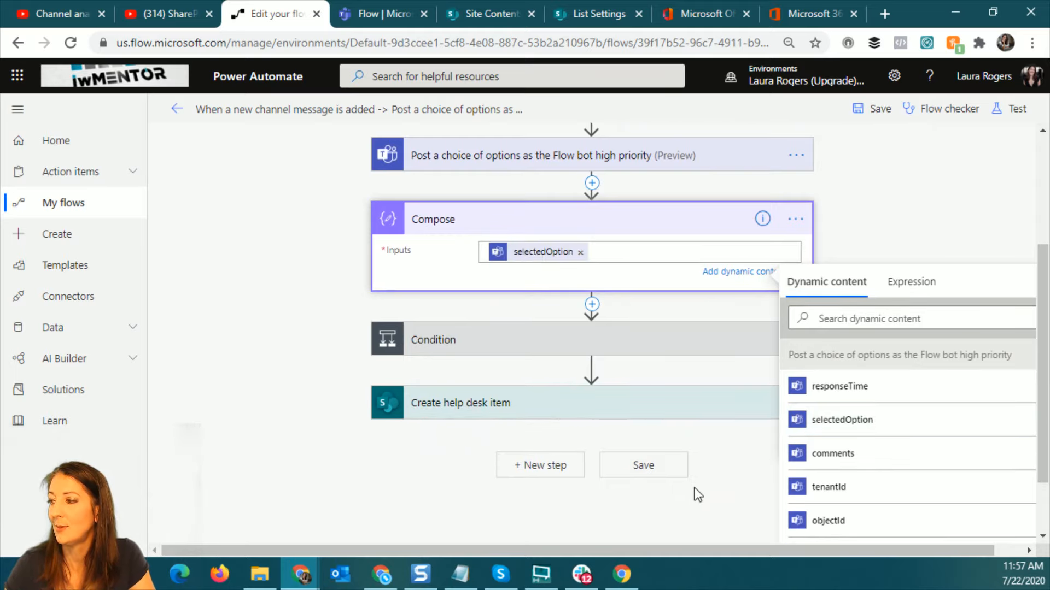
{"action": "left_click", "coordinate": [663, 468]}
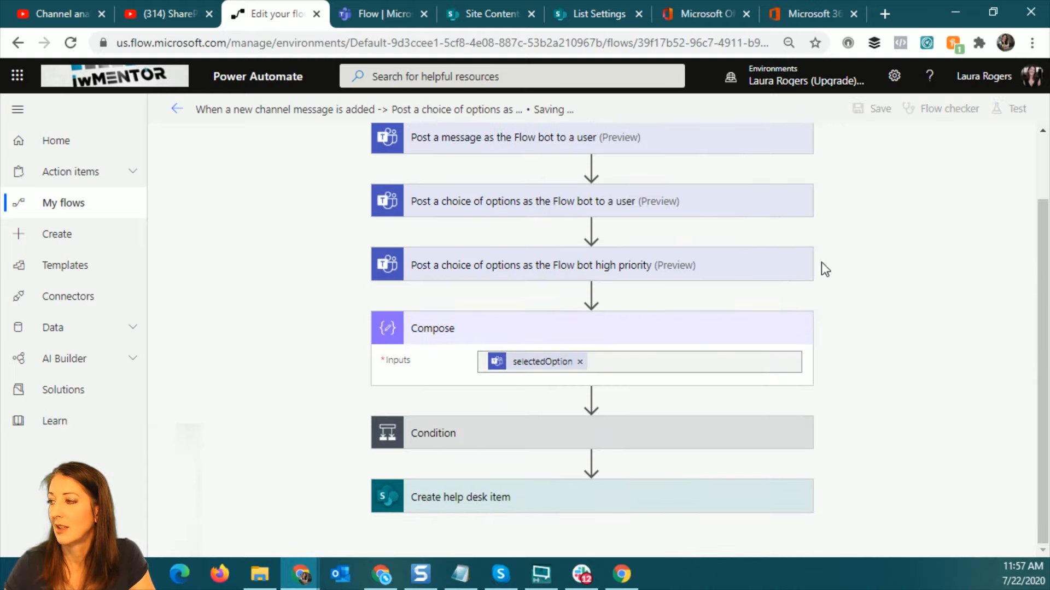
- Test the flow using data from the previous run that started 1 minute ago
{"action": "left_click", "coordinate": [1011, 109]}
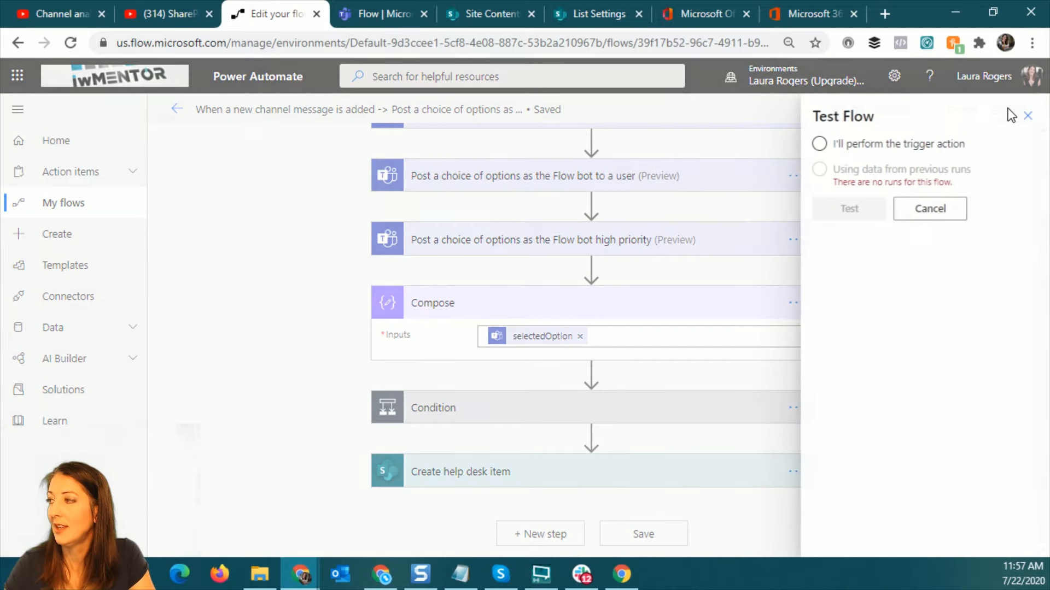
{"action": "left_click", "coordinate": [818, 169]}
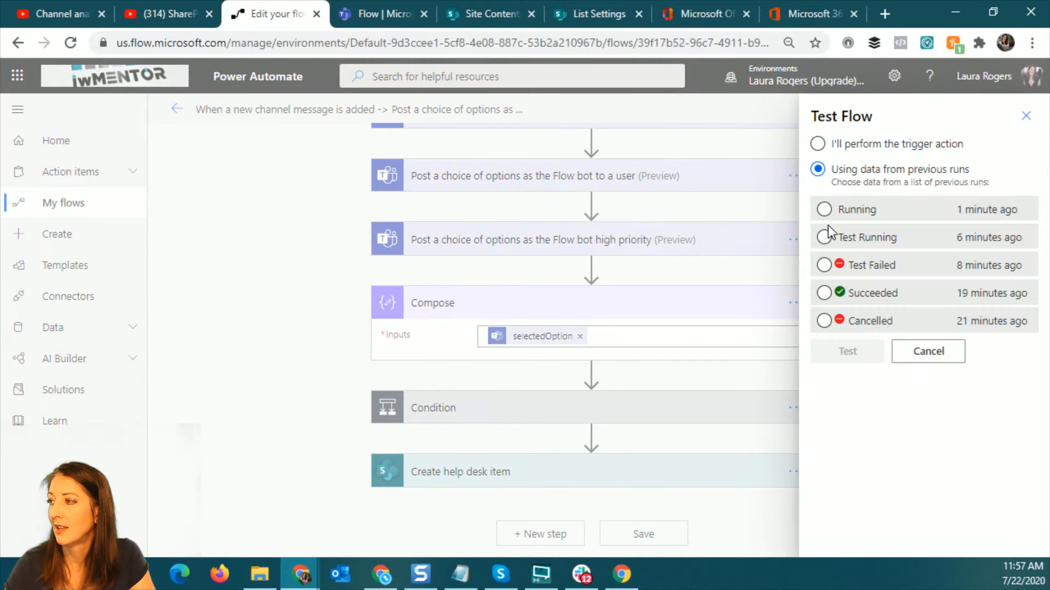
{"action": "left_click", "coordinate": [823, 209]}
{"action": "left_click", "coordinate": [847, 351]}
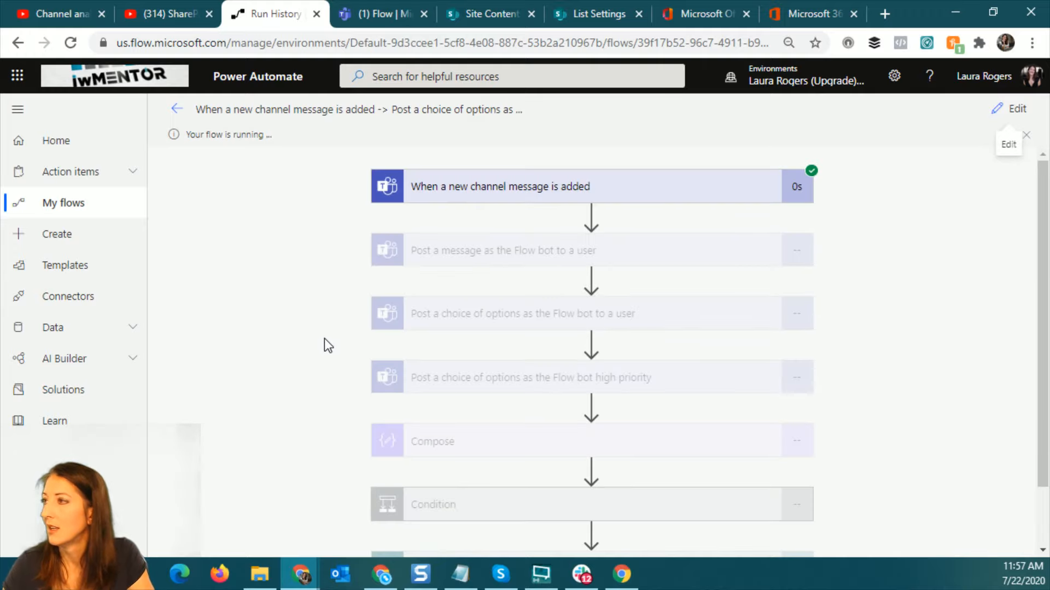
- Switch to Microsoft Teams, open the Flow chat, and try to answer the new Help category card with Login
{"action": "left_click", "coordinate": [385, 12]}
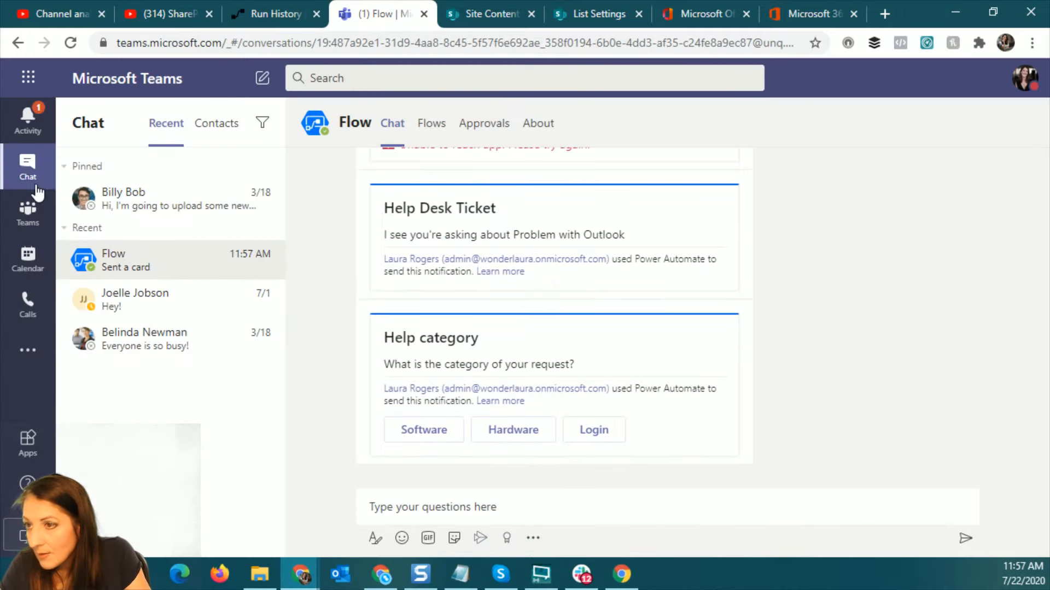
{"action": "left_click", "coordinate": [28, 118]}
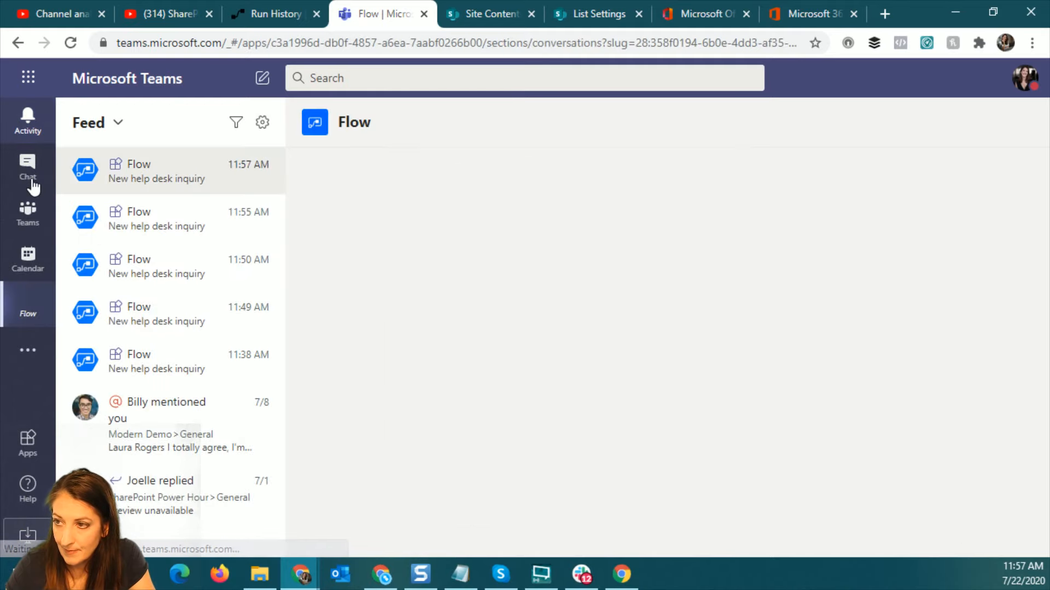
{"action": "left_click", "coordinate": [27, 175]}
{"action": "left_click", "coordinate": [185, 280]}
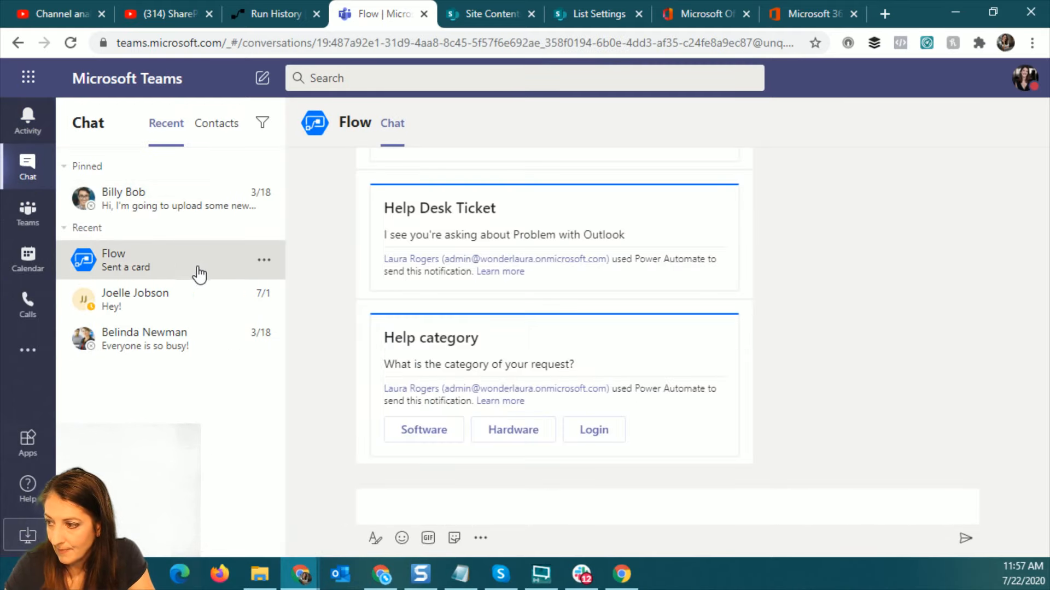
{"action": "left_click", "coordinate": [580, 442]}
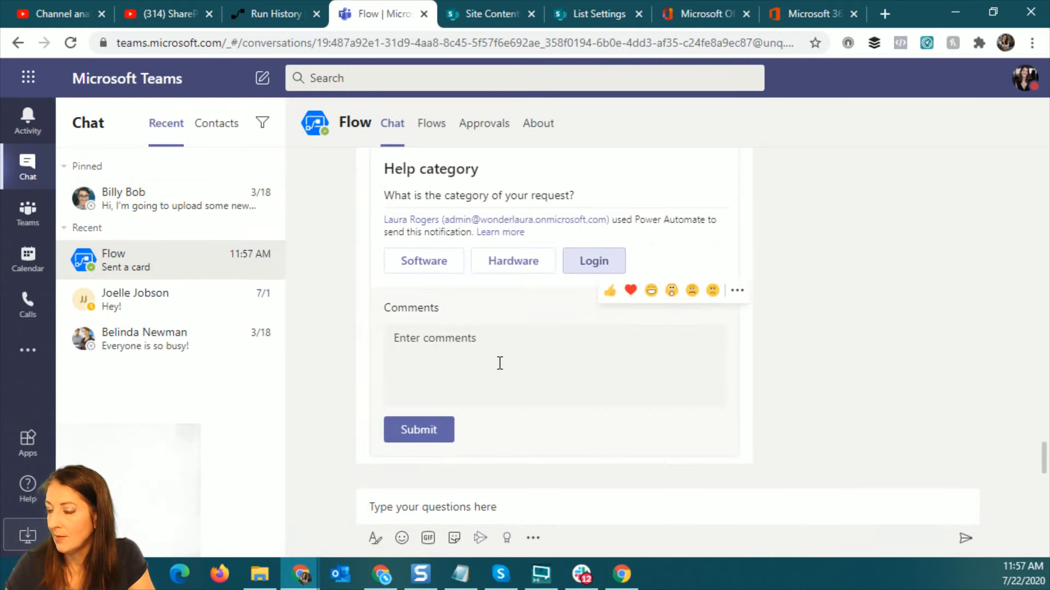
{"action": "left_click", "coordinate": [424, 433]}
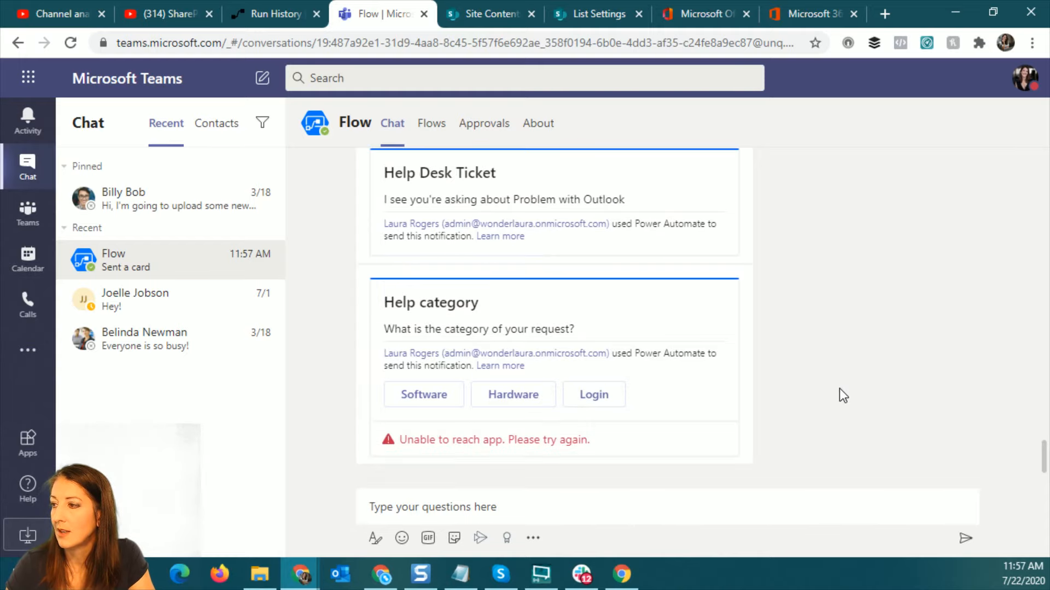
- Answer the Help category card with Hardware and the High priority card with No, submitting both without comments
{"action": "left_click", "coordinate": [524, 402]}
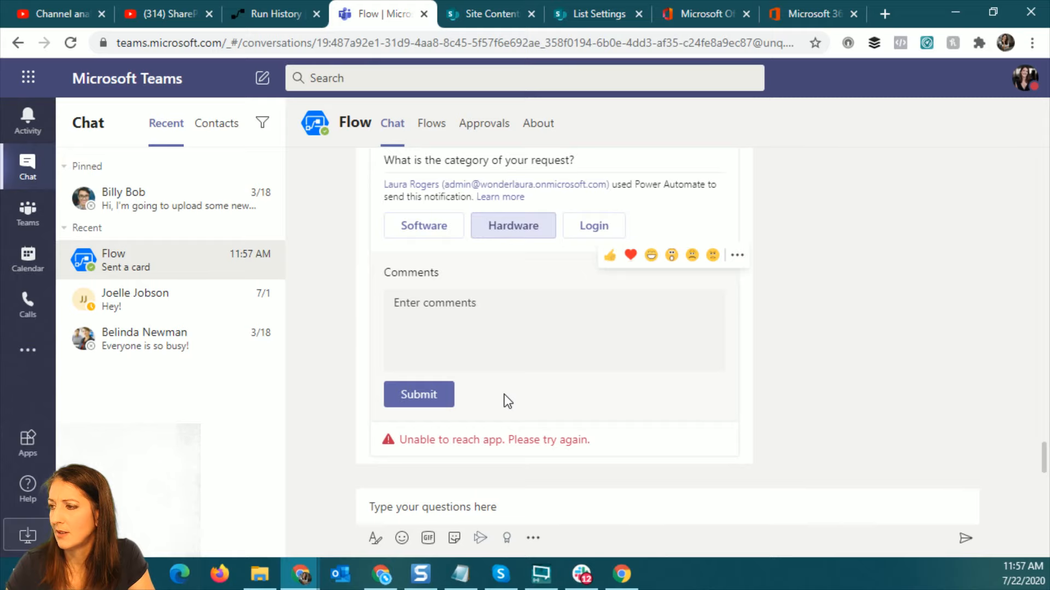
{"action": "left_click", "coordinate": [418, 395]}
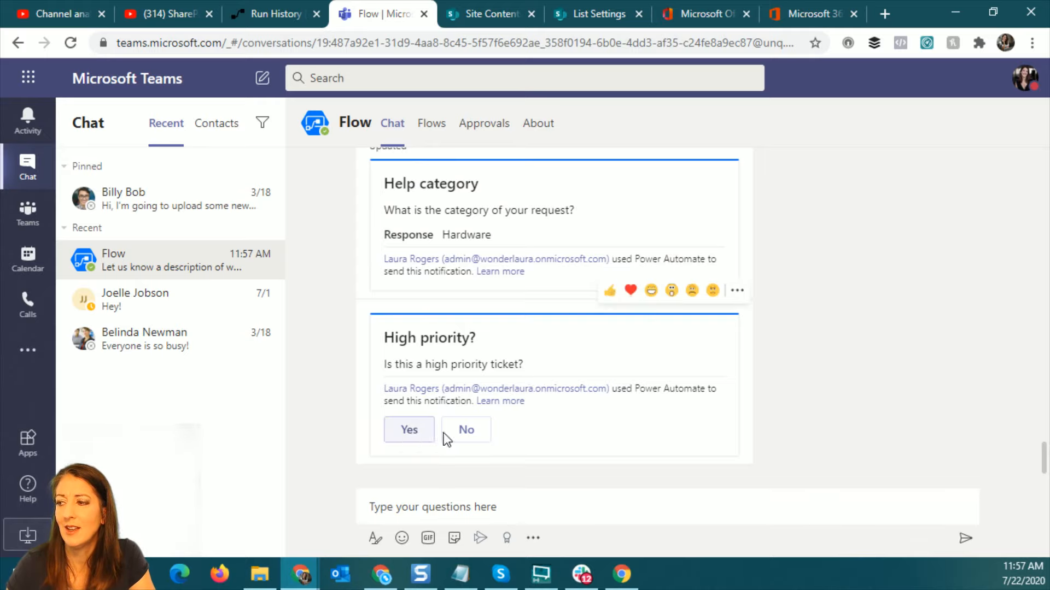
{"action": "left_click", "coordinate": [461, 436]}
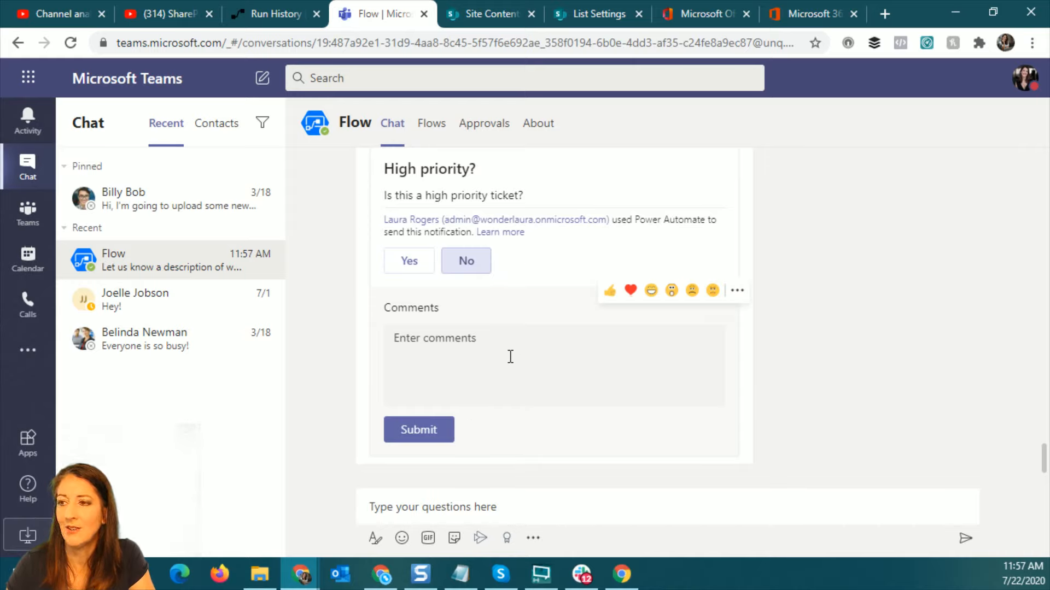
{"action": "left_click", "coordinate": [443, 430]}
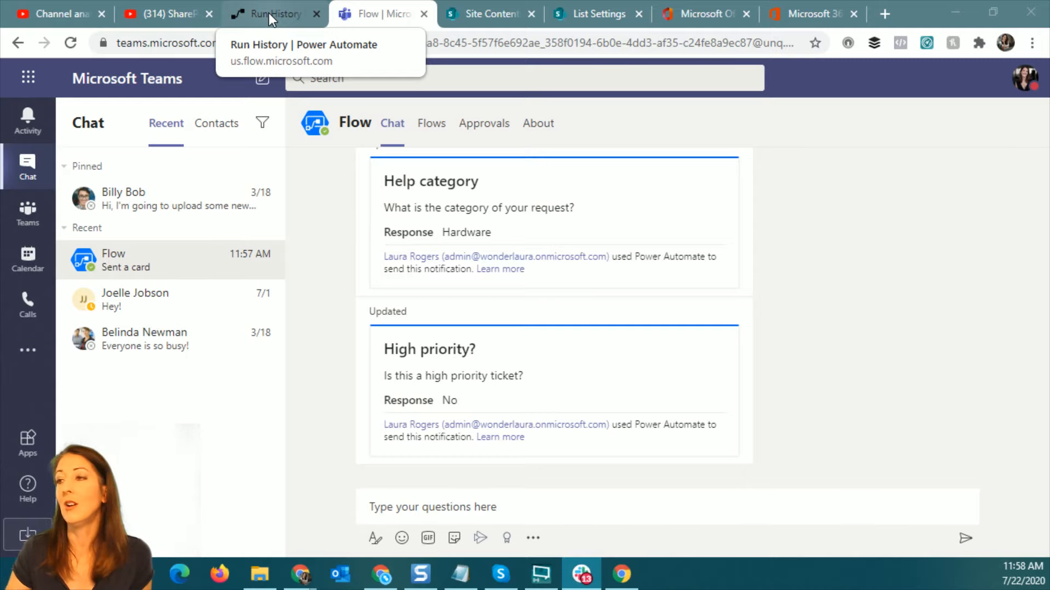
- Switch to Power Automate and examine the test run's Condition branches and Create help desk item action
{"action": "left_click", "coordinate": [277, 8]}
{"action": "scroll", "coordinate": [944, 308], "scroll_direction": "down", "scroll_amount": 2}
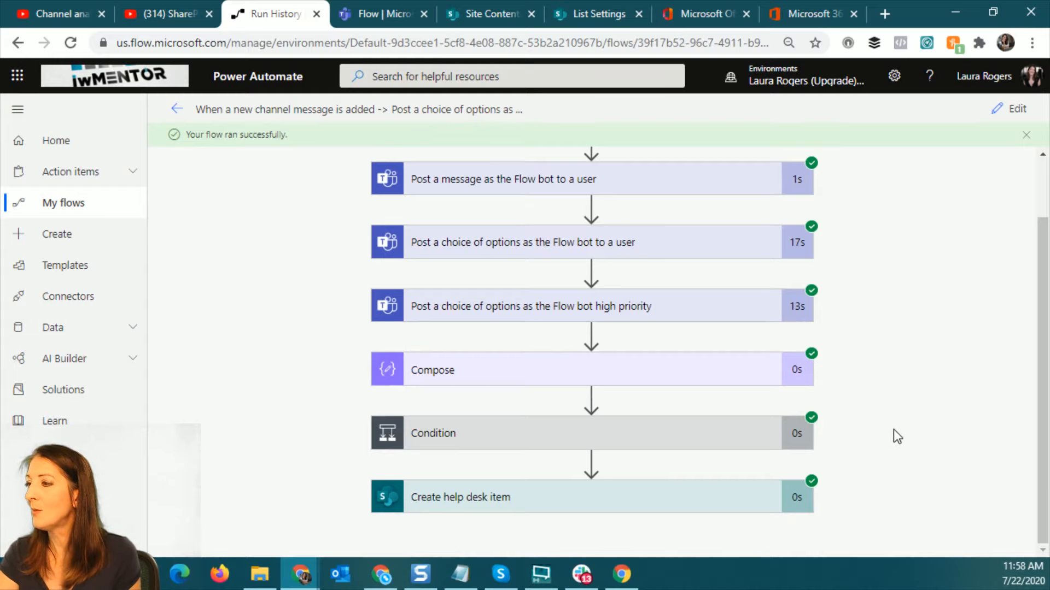
{"action": "left_click", "coordinate": [683, 437]}
{"action": "scroll", "coordinate": [890, 398], "scroll_direction": "down", "scroll_amount": 7}
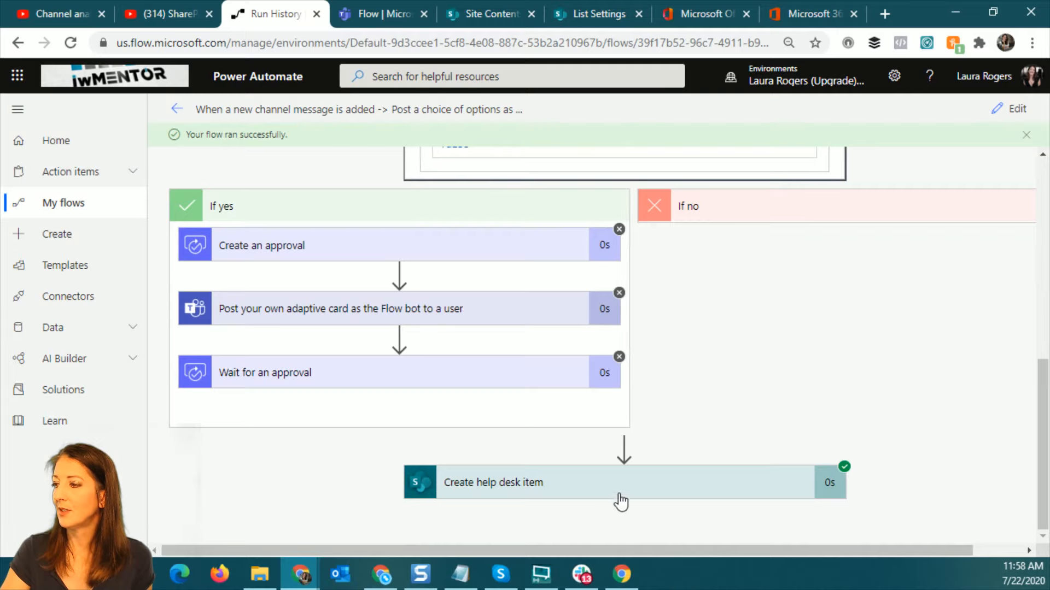
{"action": "left_click", "coordinate": [612, 495]}
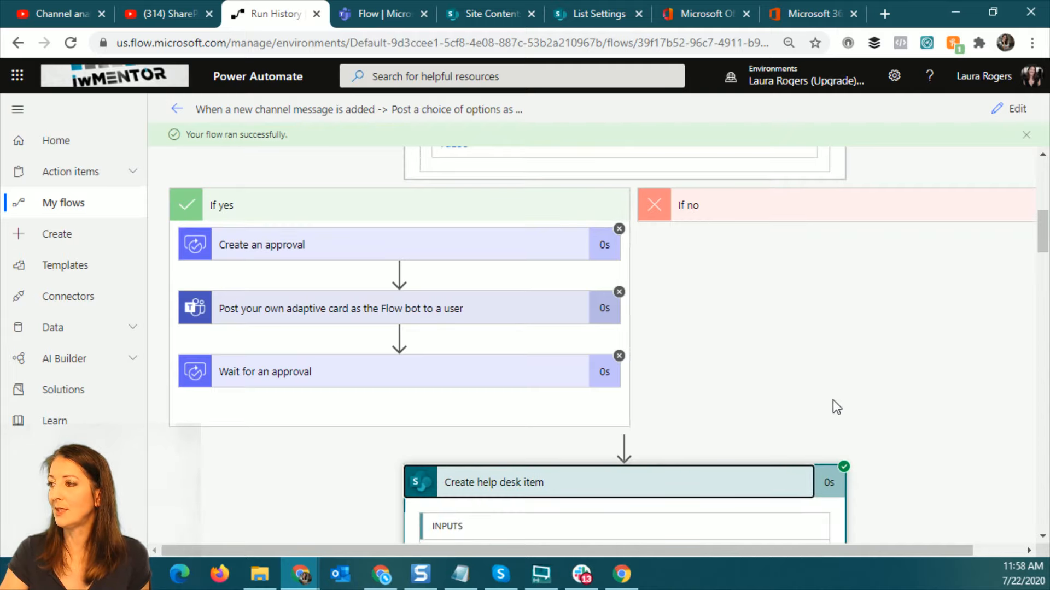
{"action": "scroll", "coordinate": [832, 402], "scroll_direction": "up", "scroll_amount": 4}
{"action": "scroll", "coordinate": [782, 479], "scroll_direction": "down", "scroll_amount": 4}
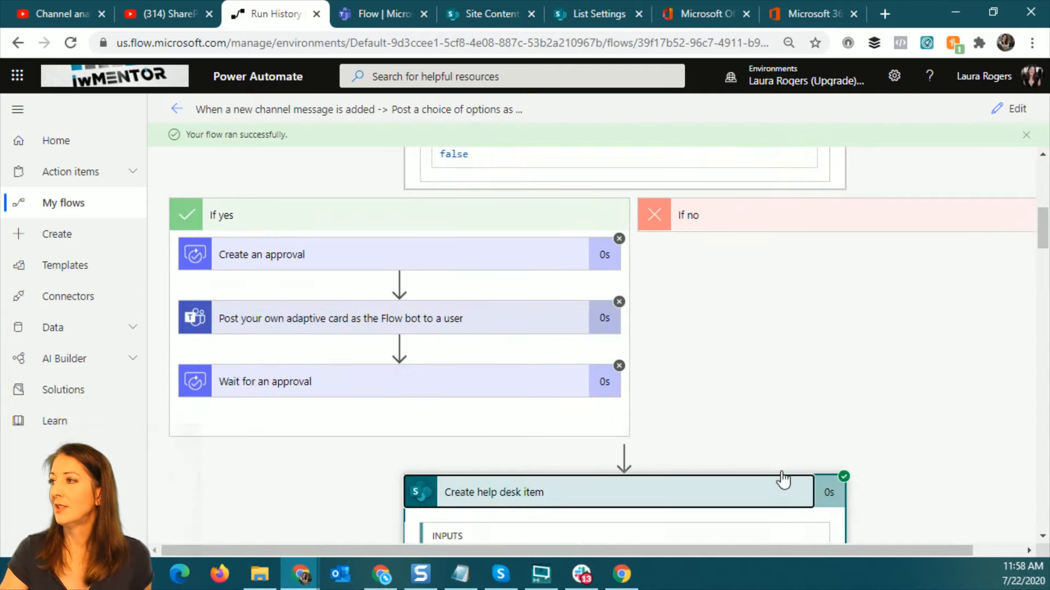
{"action": "scroll", "coordinate": [782, 479], "scroll_direction": "up", "scroll_amount": 8}
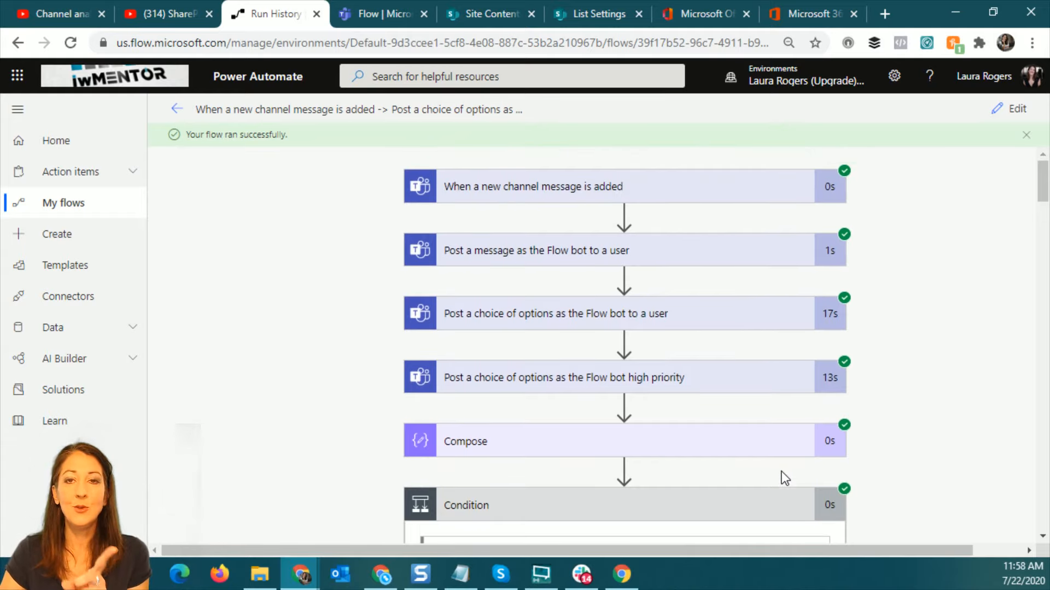
- Switch to Microsoft Teams and post "Blue screen of death" in the Help Desk team's General channel
{"action": "left_click", "coordinate": [384, 11]}
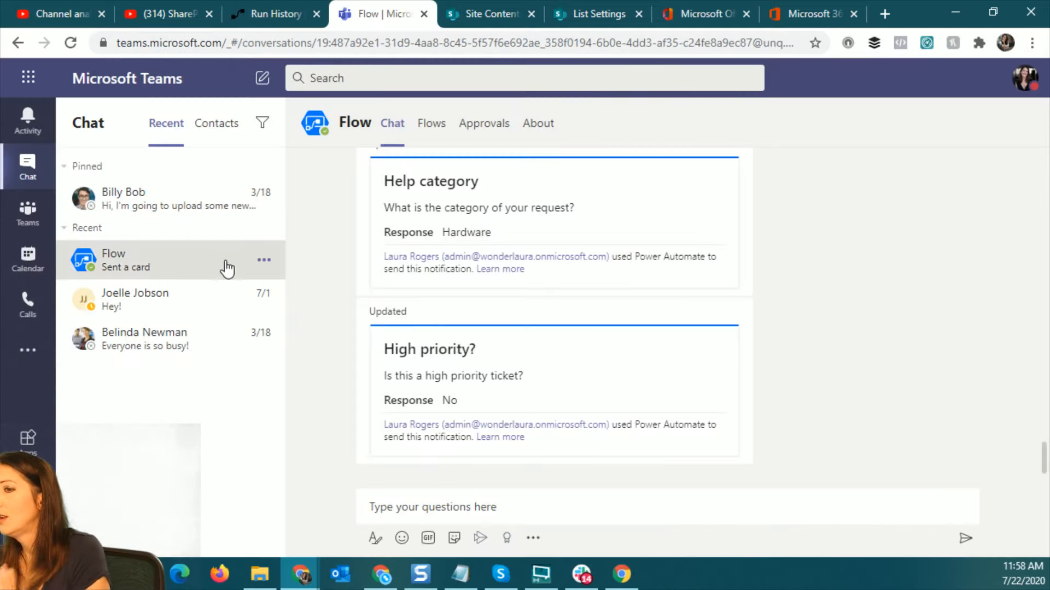
{"action": "left_click", "coordinate": [24, 218]}
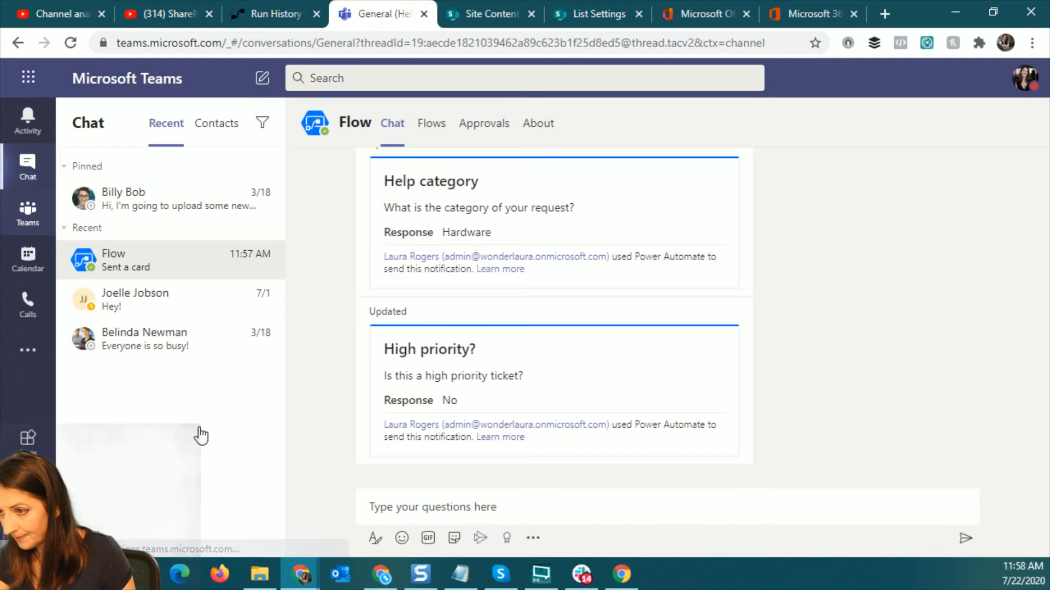
{"action": "scroll", "coordinate": [207, 410], "scroll_direction": "down", "scroll_amount": 10}
{"action": "scroll", "coordinate": [233, 411], "scroll_direction": "down", "scroll_amount": 1}
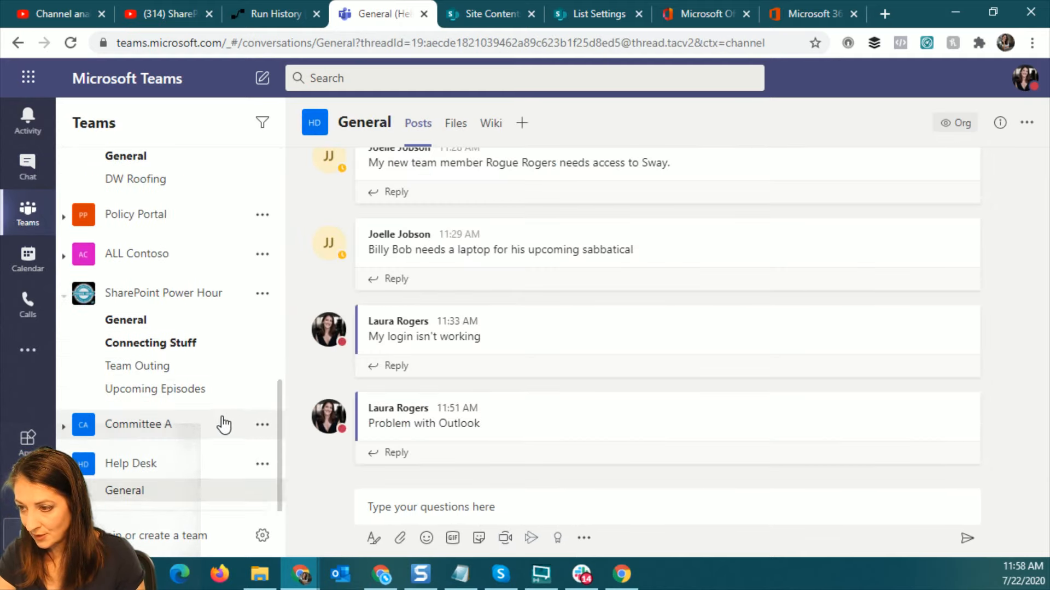
{"action": "left_click", "coordinate": [515, 508]}
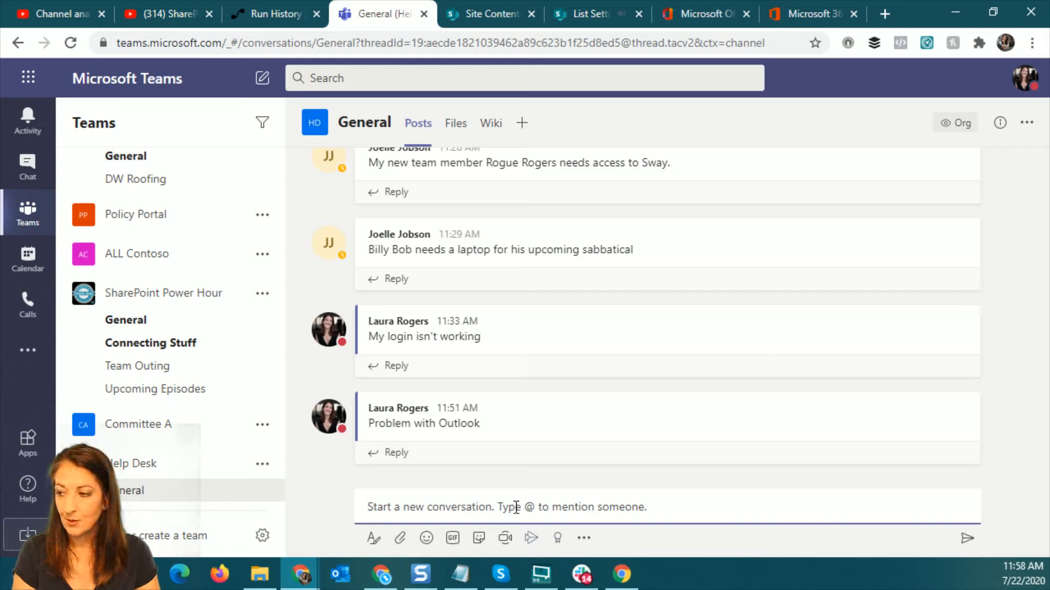
{"action": "type", "text": "Blue screen"}
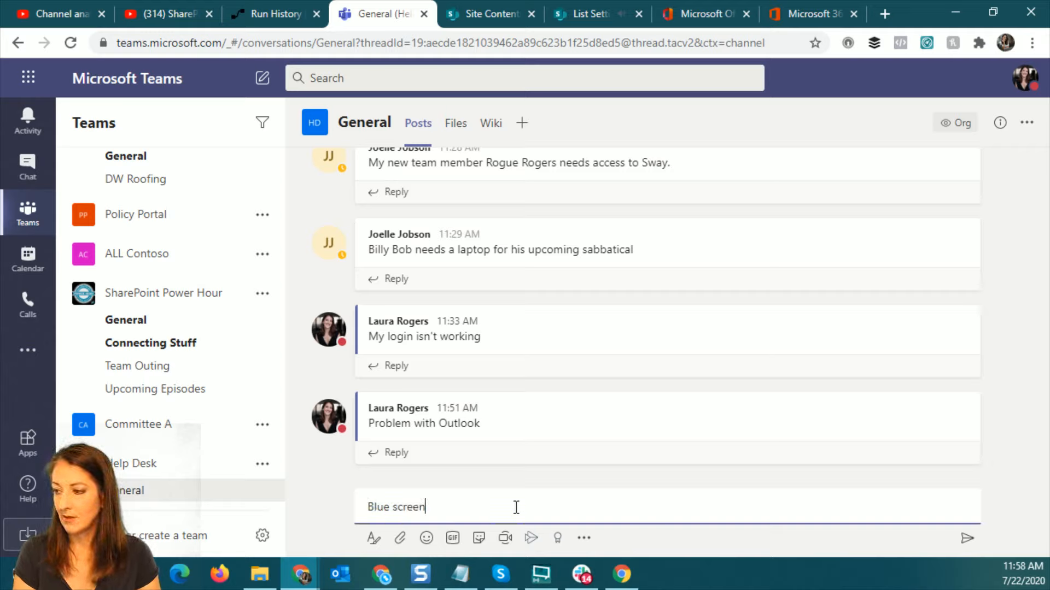
{"action": "type", "text": " of death"}
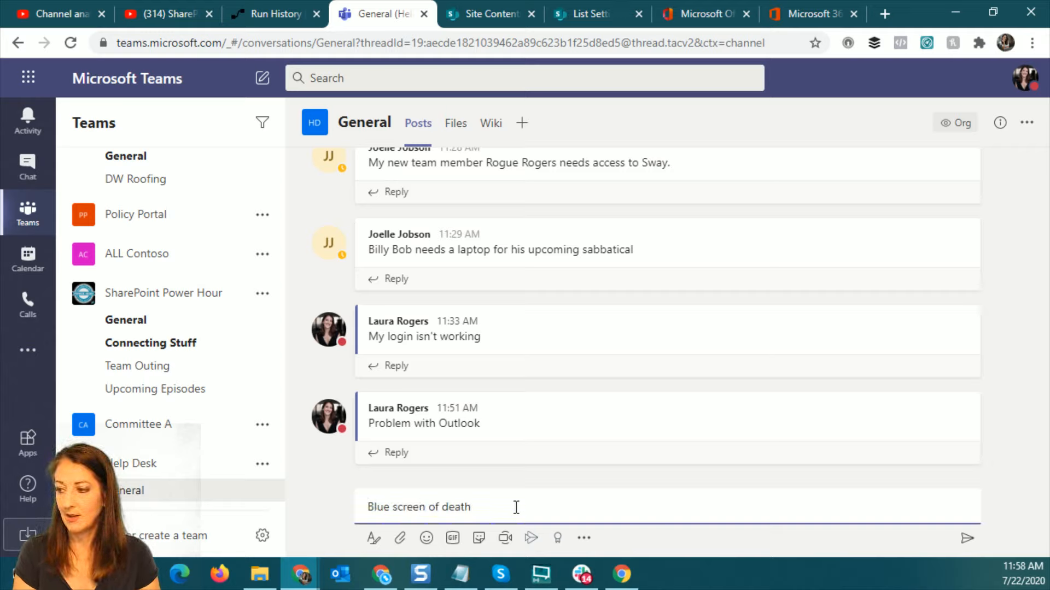
{"action": "key", "text": "Return"}
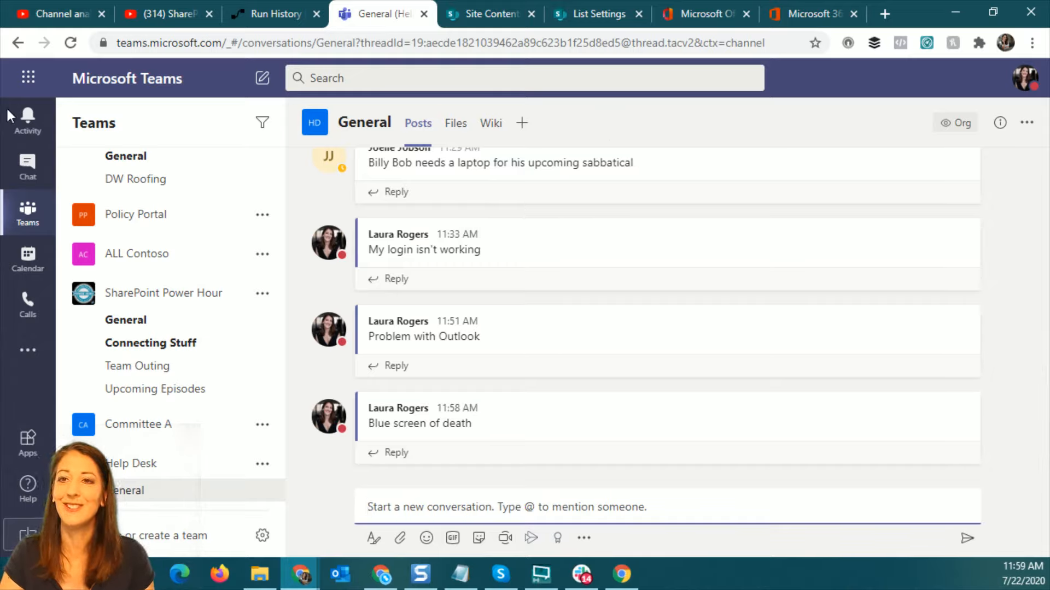
- Check the run's Create help desk item inputs in Power Automate and examine the newest ticket in SharePoint's Help Desk Tickets list
{"action": "left_click", "coordinate": [266, 15]}
{"action": "scroll", "coordinate": [1005, 357], "scroll_direction": "down", "scroll_amount": 10}
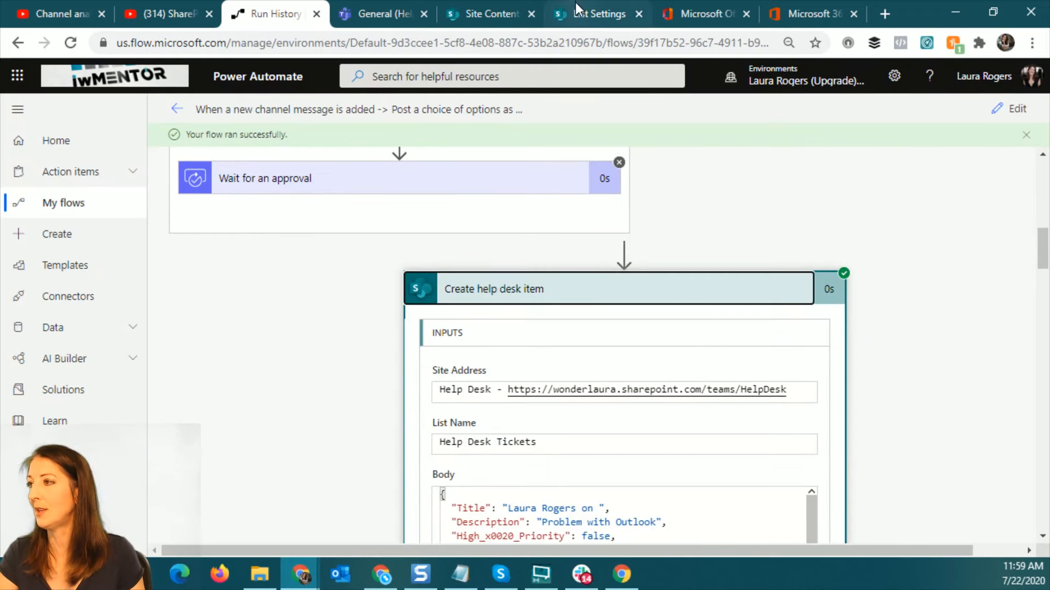
{"action": "left_click", "coordinate": [575, 3]}
{"action": "left_click", "coordinate": [273, 182]}
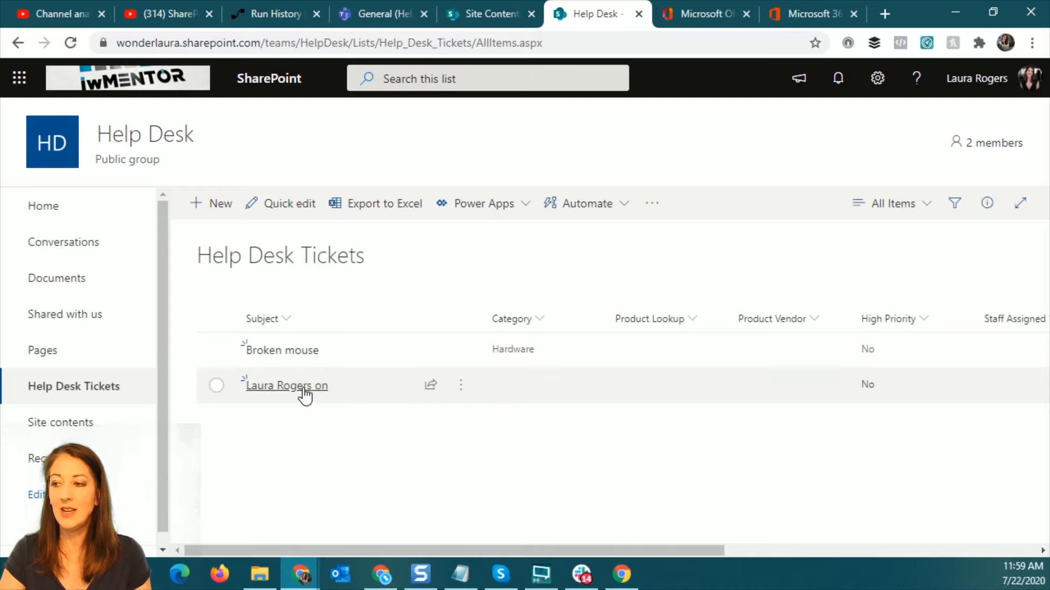
{"action": "left_click", "coordinate": [527, 388]}
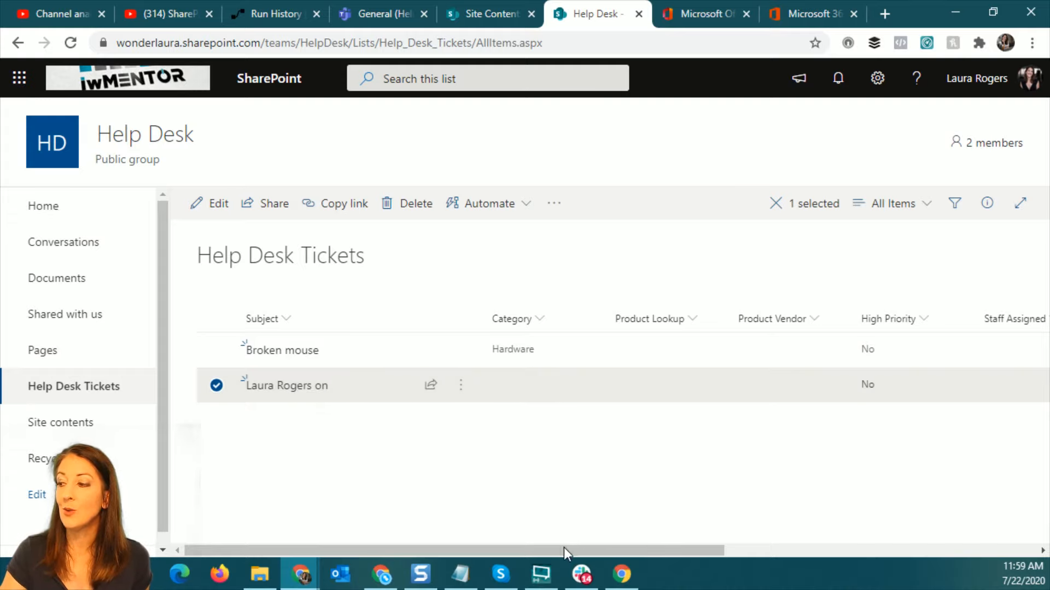
{"action": "left_click_drag", "start_coordinate": [563, 550], "coordinate": [547, 569]}
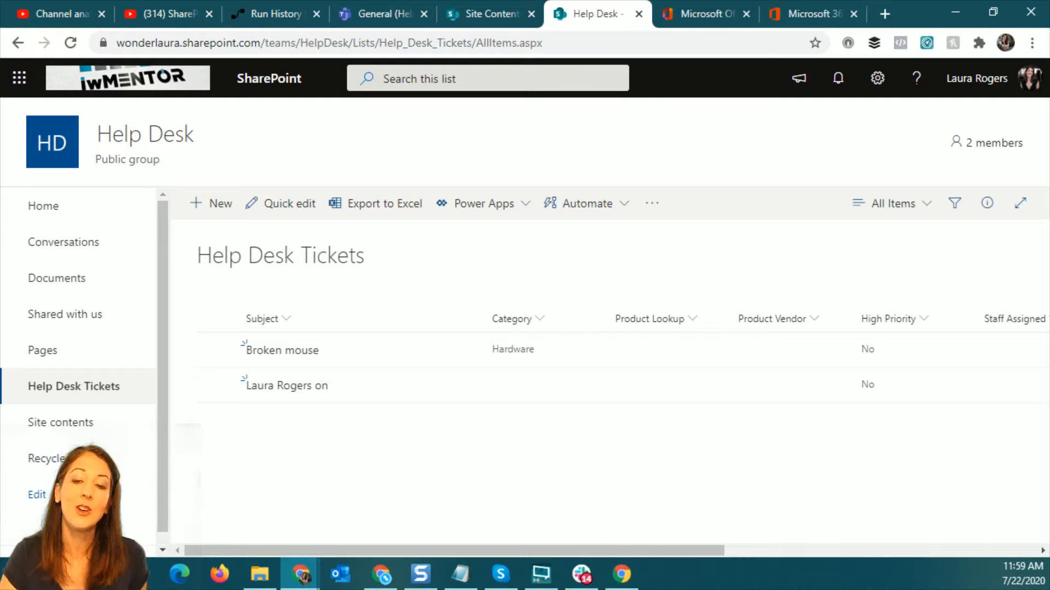
{"action": "key", "text": "alt+Tab"}
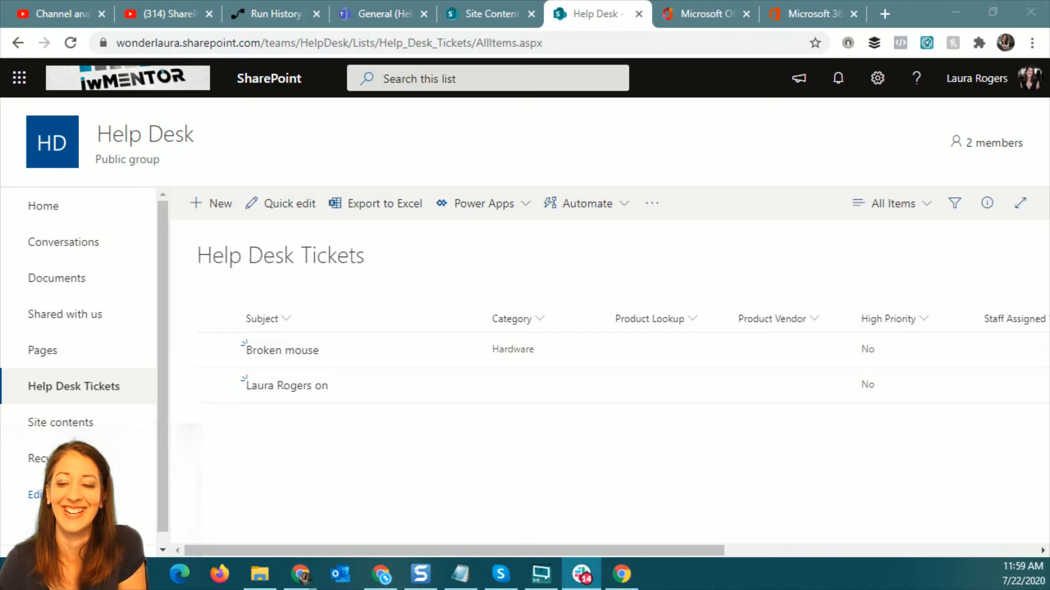
{"action": "key", "text": "alt+Tab"}
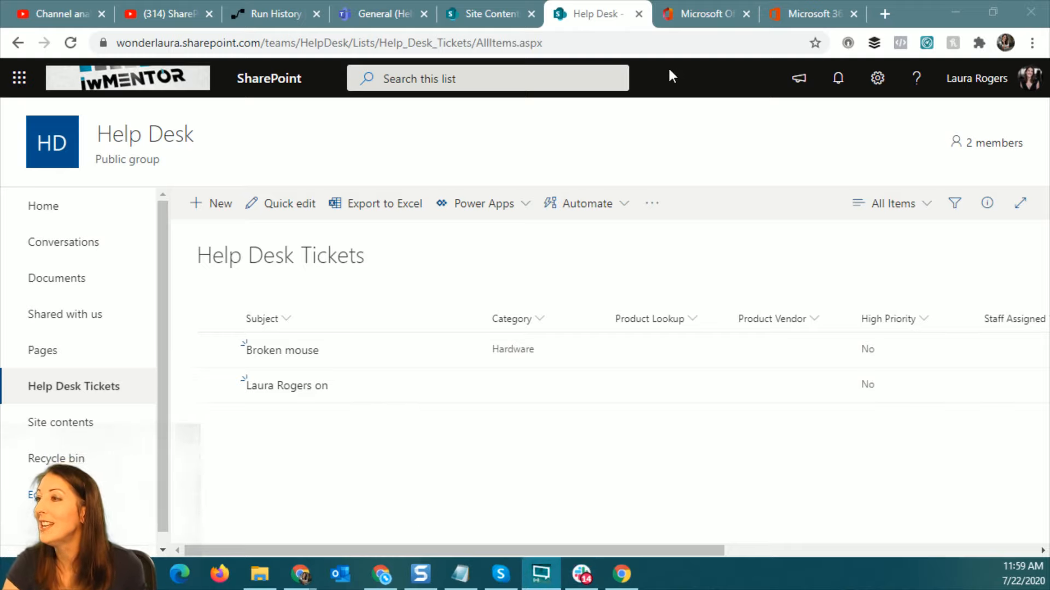
{"action": "left_click", "coordinate": [383, 9]}
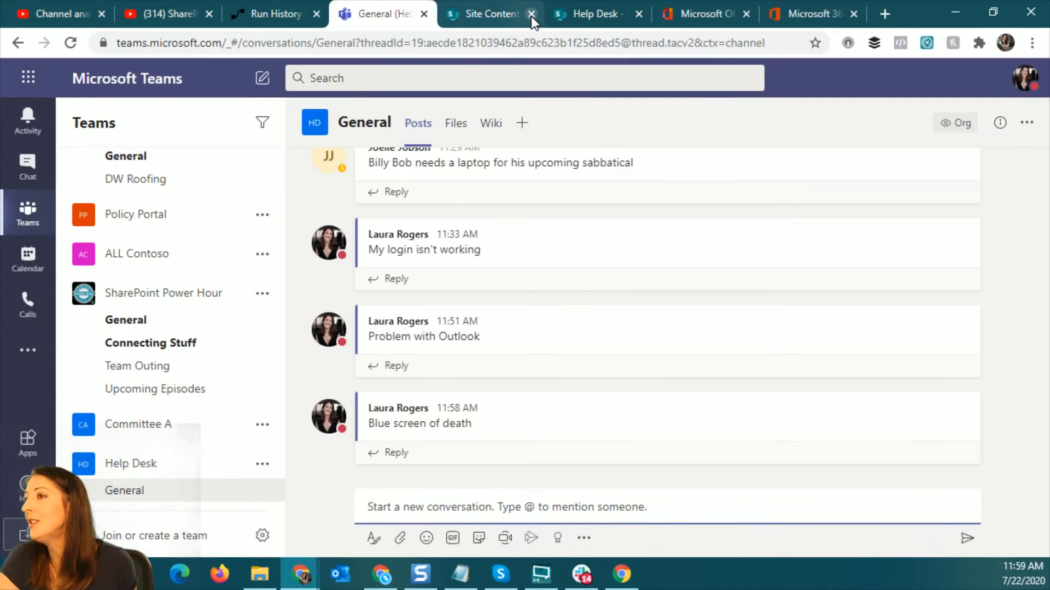
- Switch to Power Automate's flow editor and make Category Value in Create help desk item accept a custom value
{"action": "left_click", "coordinate": [274, 15]}
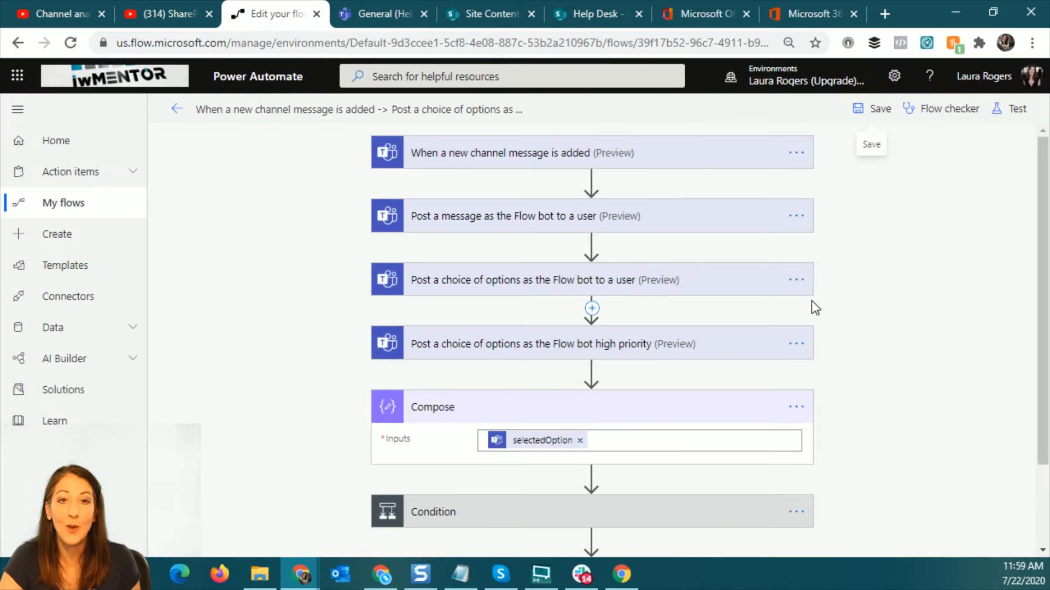
{"action": "scroll", "coordinate": [656, 436], "scroll_direction": "down", "scroll_amount": 2}
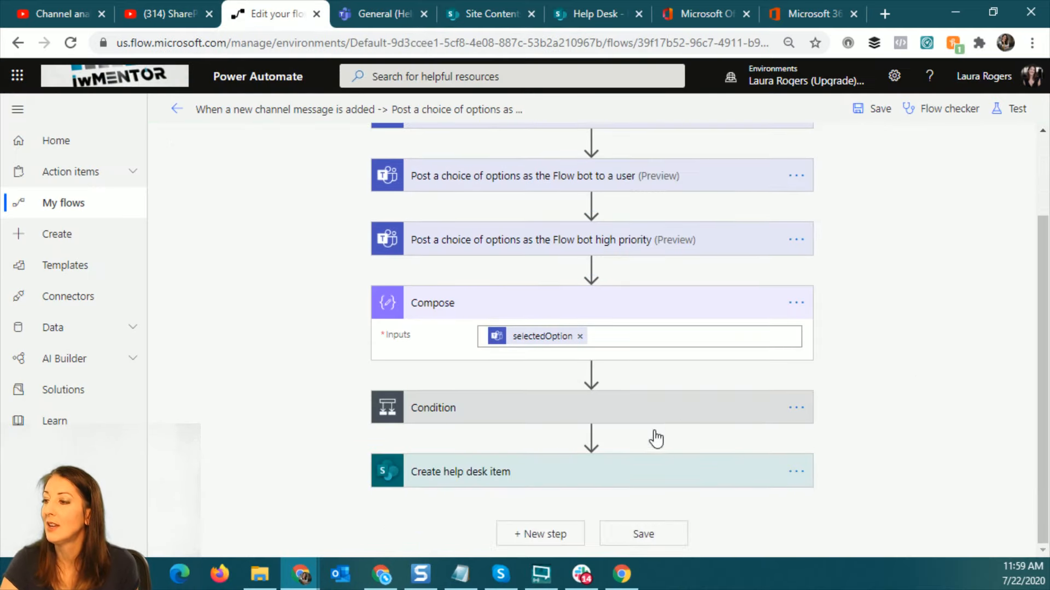
{"action": "left_click", "coordinate": [556, 481]}
{"action": "scroll", "coordinate": [820, 306], "scroll_direction": "down", "scroll_amount": 5}
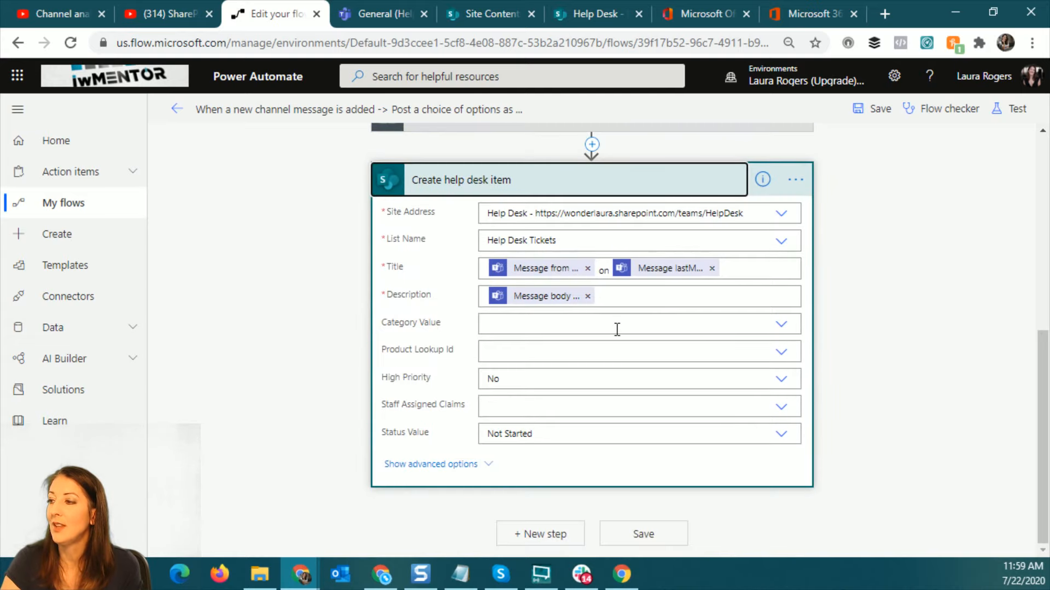
{"action": "left_click", "coordinate": [782, 326]}
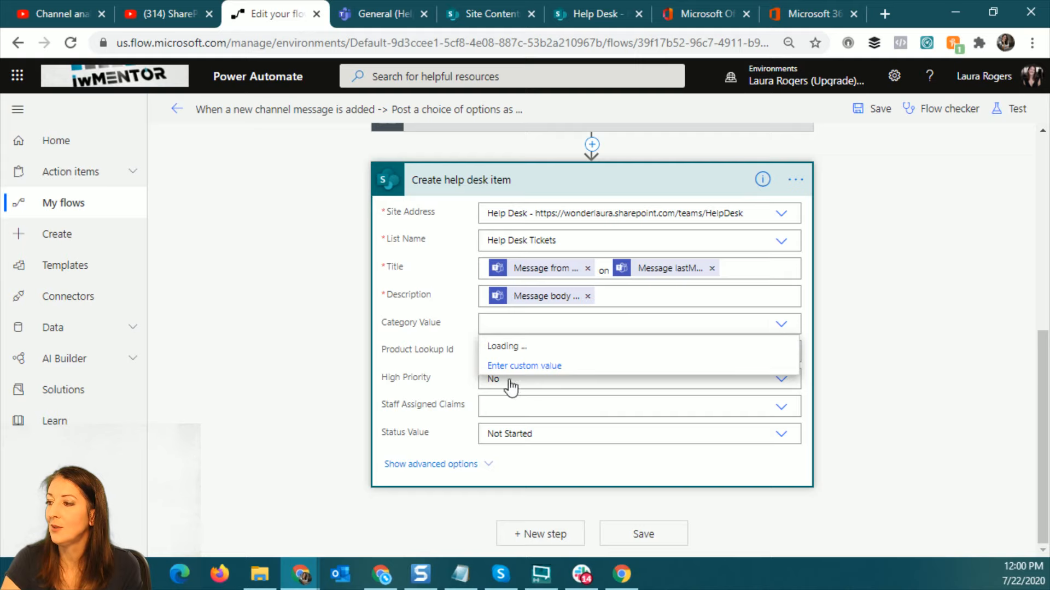
{"action": "left_click", "coordinate": [719, 407]}
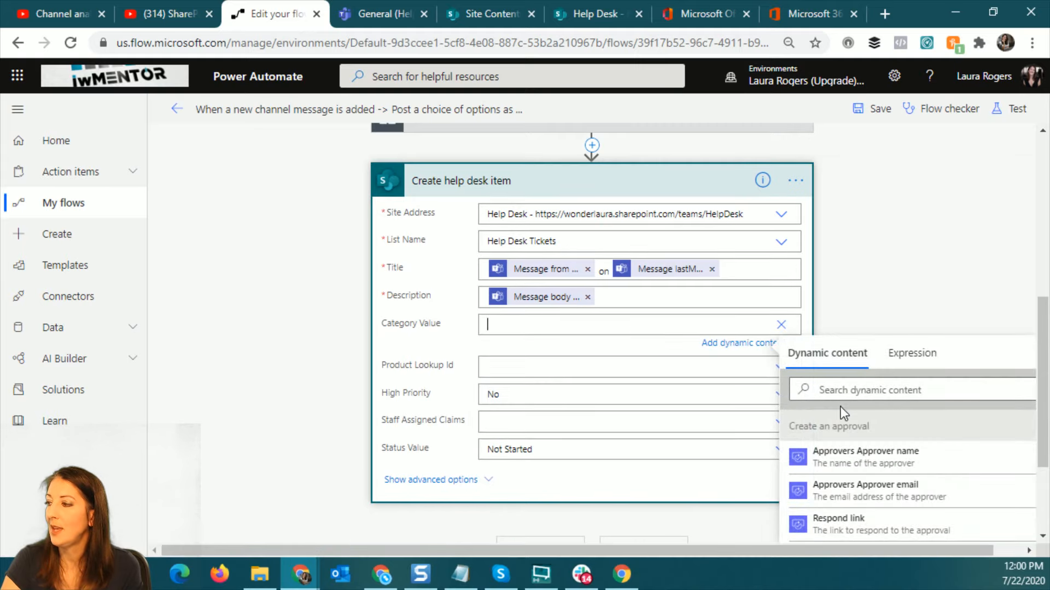
{"action": "left_click_drag", "start_coordinate": [1044, 377], "coordinate": [1045, 418]}
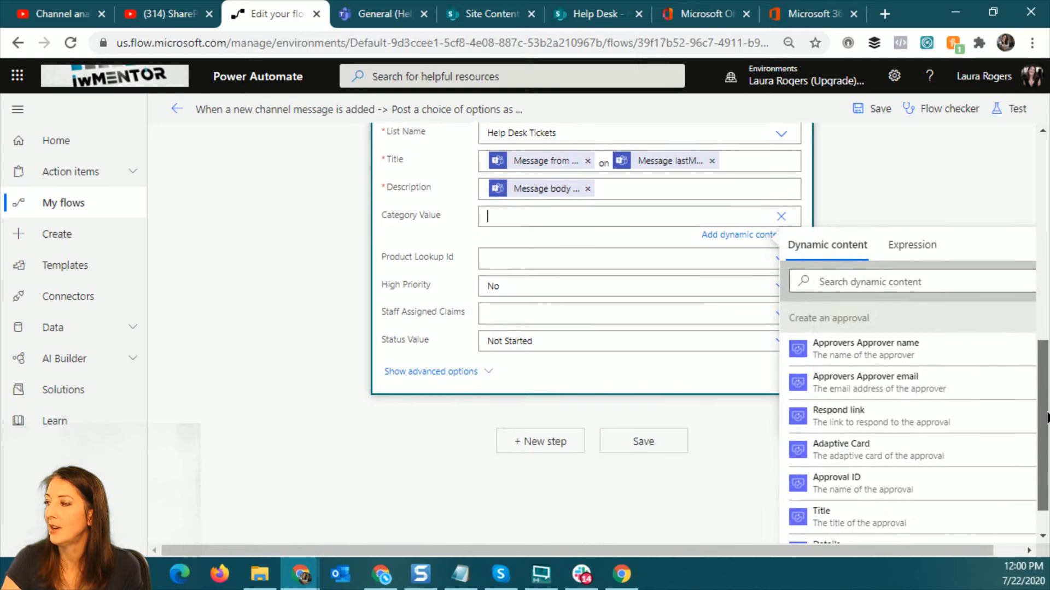
- Rename the category question action as "Post a choice of options as the Flow bot category"
{"action": "scroll", "coordinate": [188, 298], "scroll_direction": "up", "scroll_amount": 2}
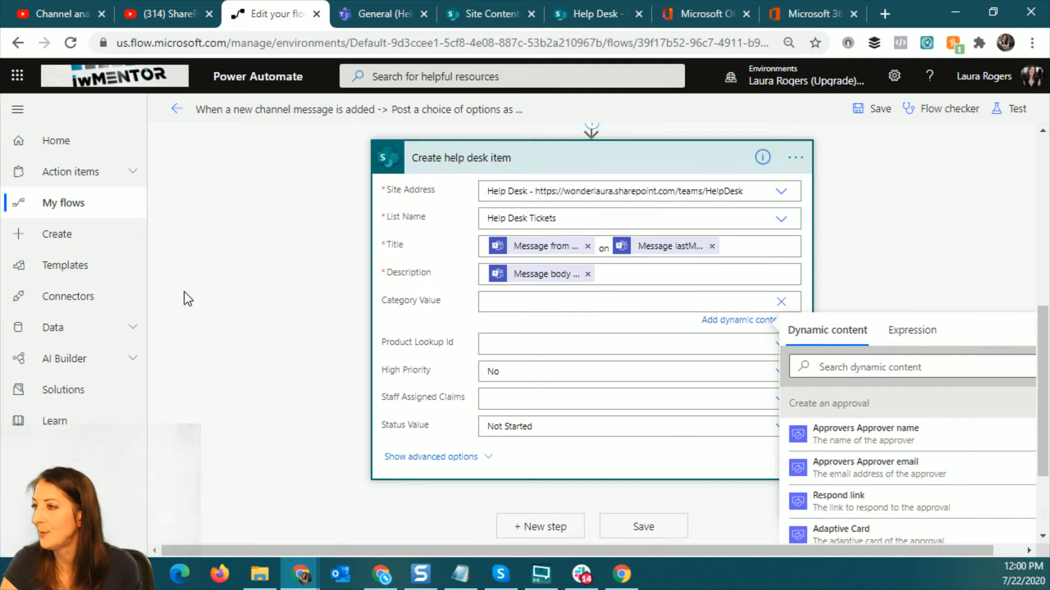
{"action": "scroll", "coordinate": [188, 298], "scroll_direction": "up", "scroll_amount": 4}
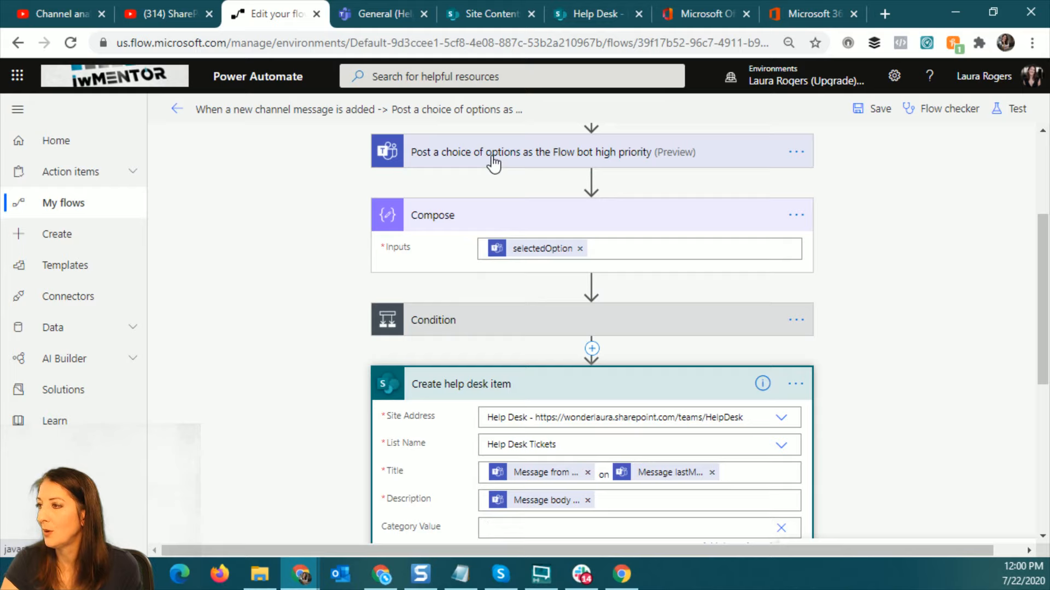
{"action": "scroll", "coordinate": [657, 169], "scroll_direction": "up", "scroll_amount": 3}
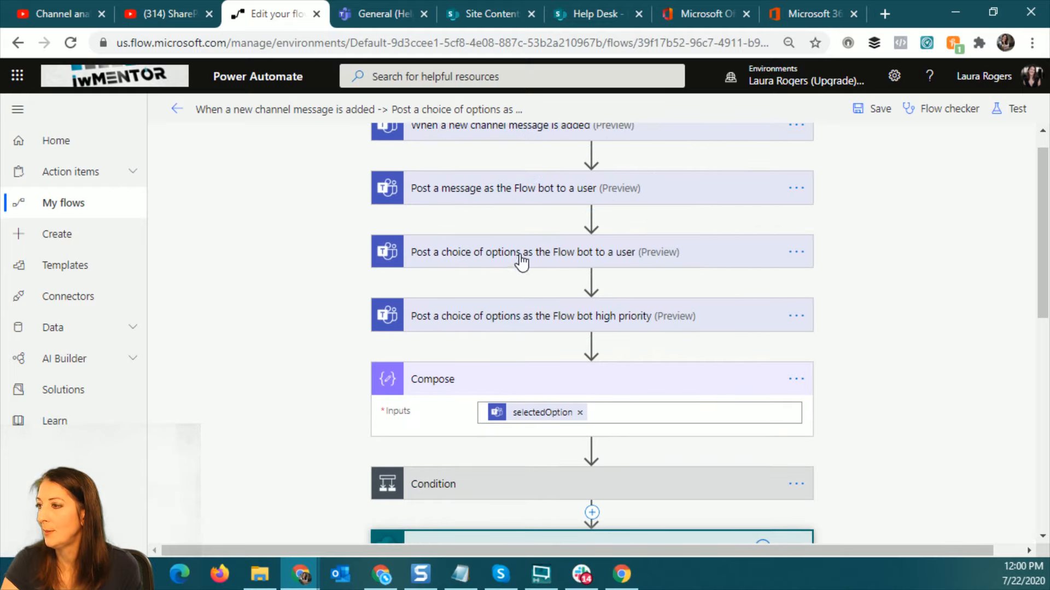
{"action": "left_click", "coordinate": [796, 252]}
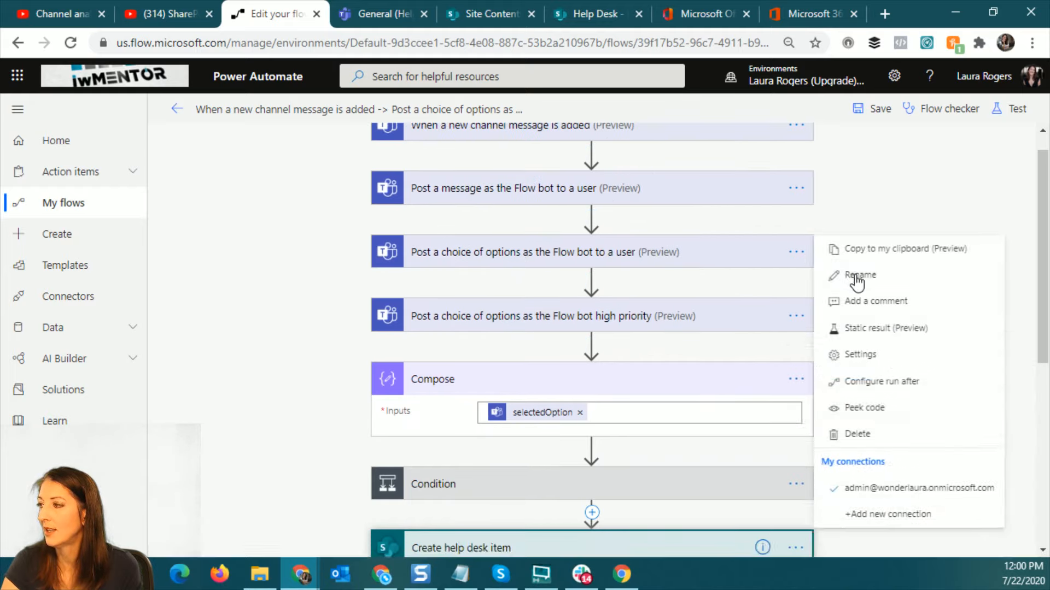
{"action": "left_click", "coordinate": [856, 276]}
{"action": "left_click", "coordinate": [614, 252]}
{"action": "left_click_drag", "start_coordinate": [595, 253], "coordinate": [693, 257]}
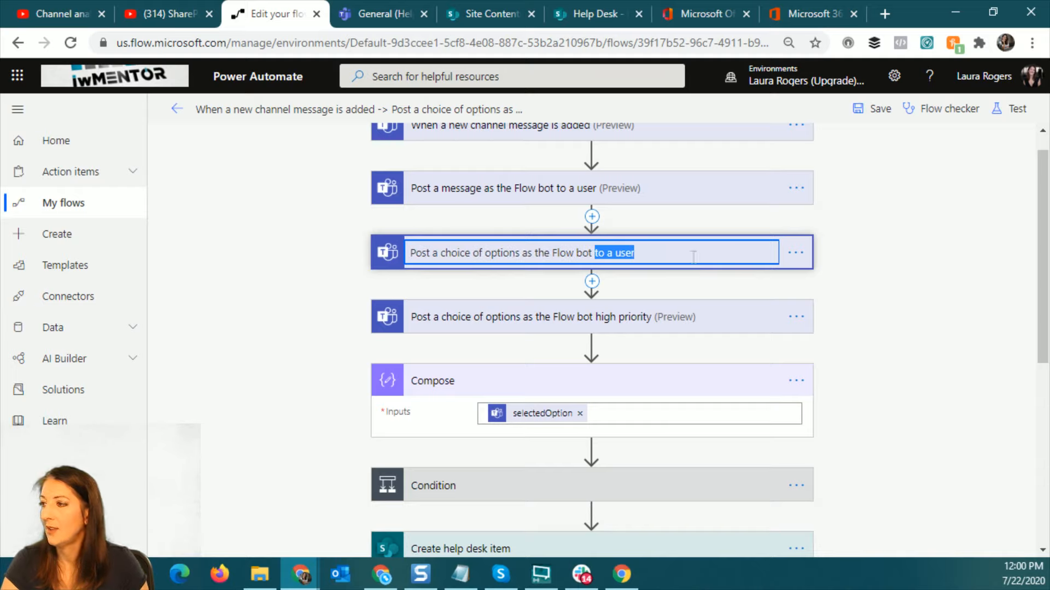
{"action": "type", "text": "cat"}
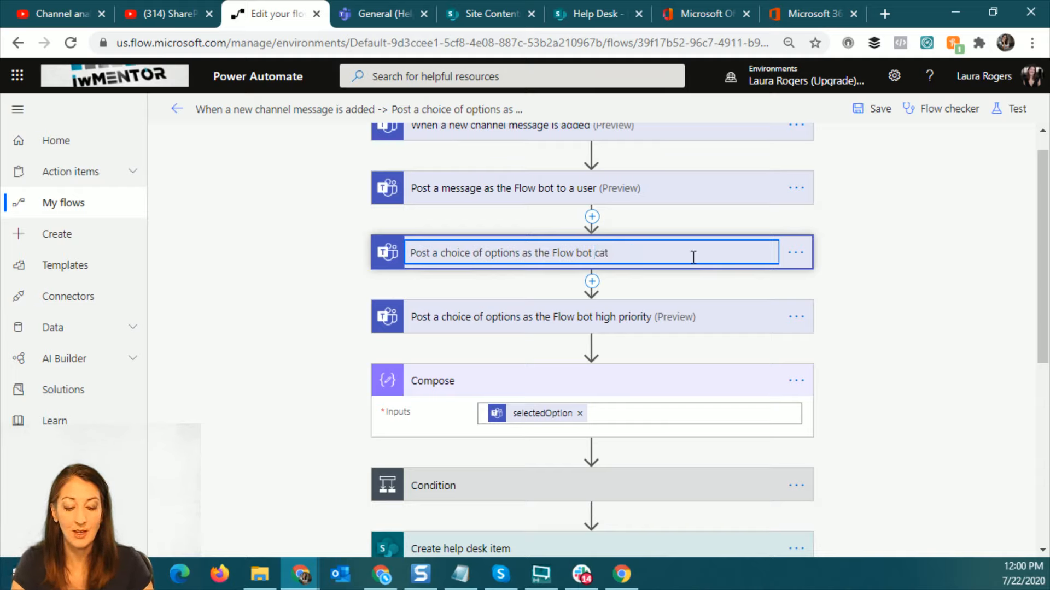
{"action": "type", "text": "egory"}
{"action": "key", "text": "Return"}
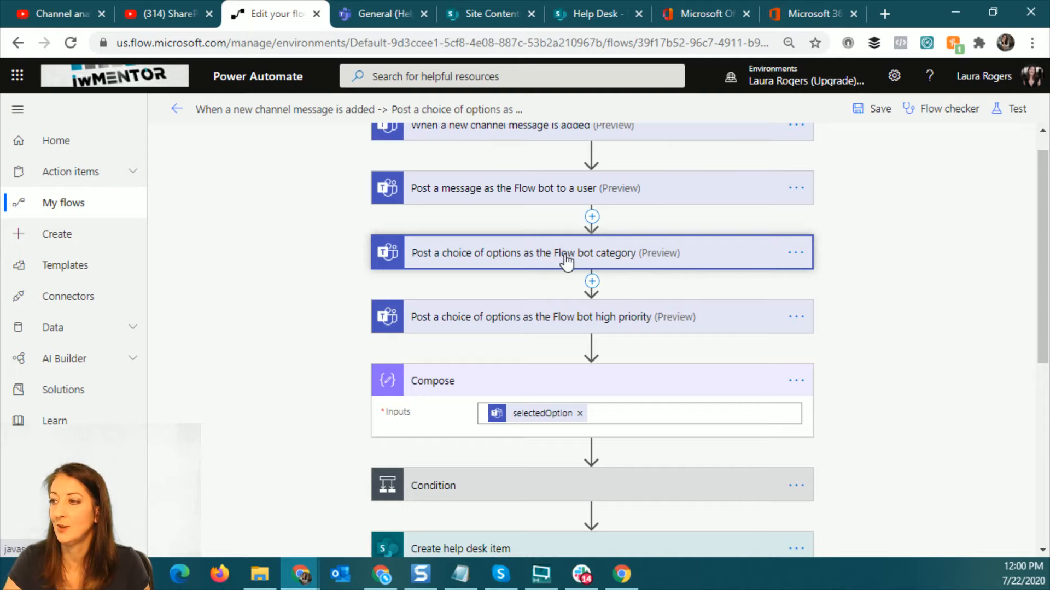
- Set Category Value in Create help desk item to selectedOption from the Flow bot category action and save the flow
{"action": "scroll", "coordinate": [796, 311], "scroll_direction": "down", "scroll_amount": 6}
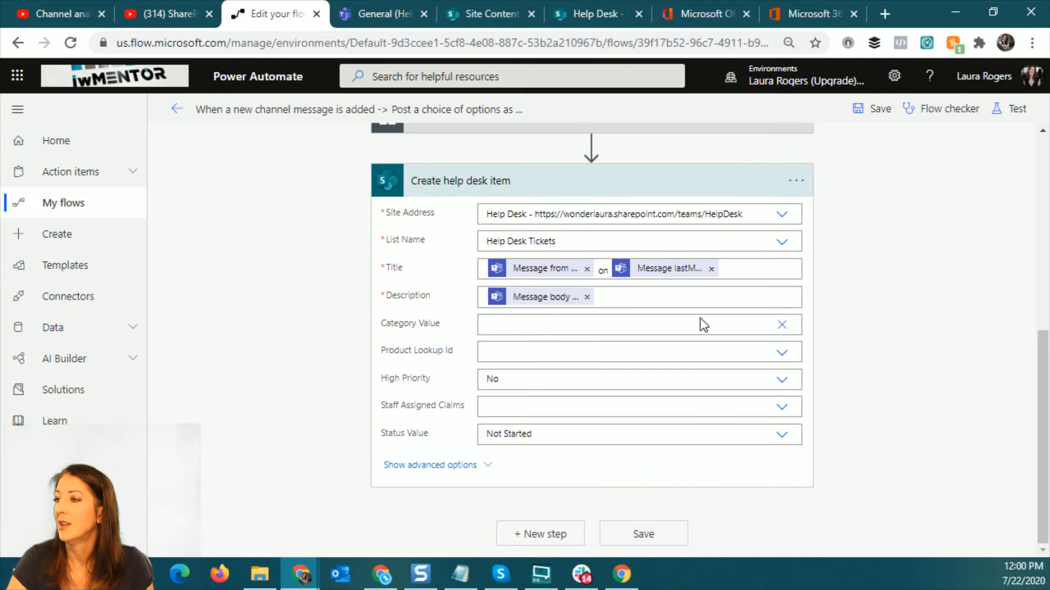
{"action": "left_click", "coordinate": [613, 323]}
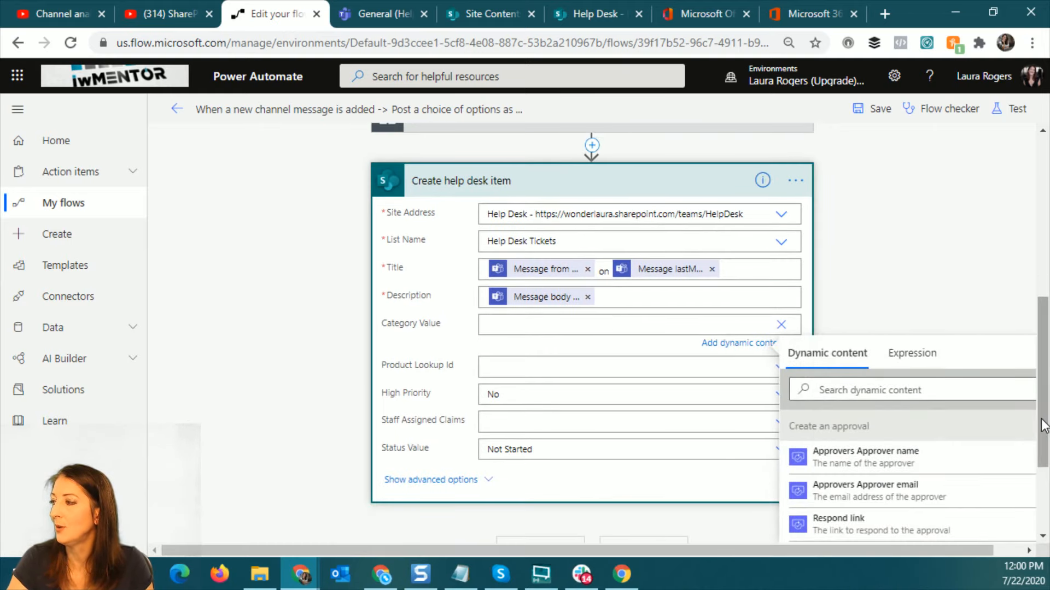
{"action": "scroll", "coordinate": [976, 431], "scroll_direction": "down", "scroll_amount": 3}
{"action": "scroll", "coordinate": [949, 459], "scroll_direction": "down", "scroll_amount": 10}
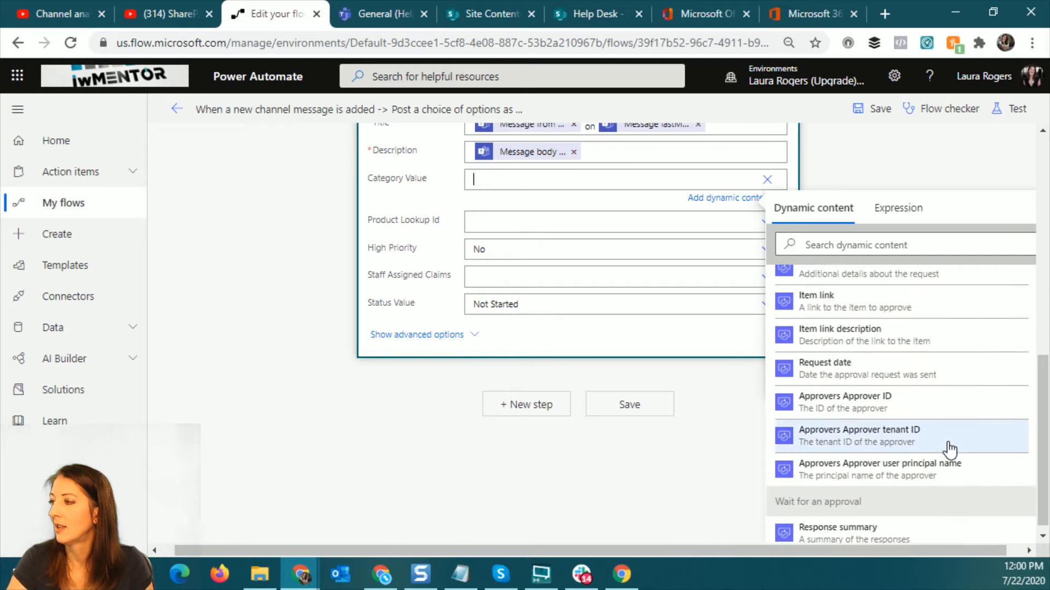
{"action": "scroll", "coordinate": [949, 448], "scroll_direction": "down", "scroll_amount": 8}
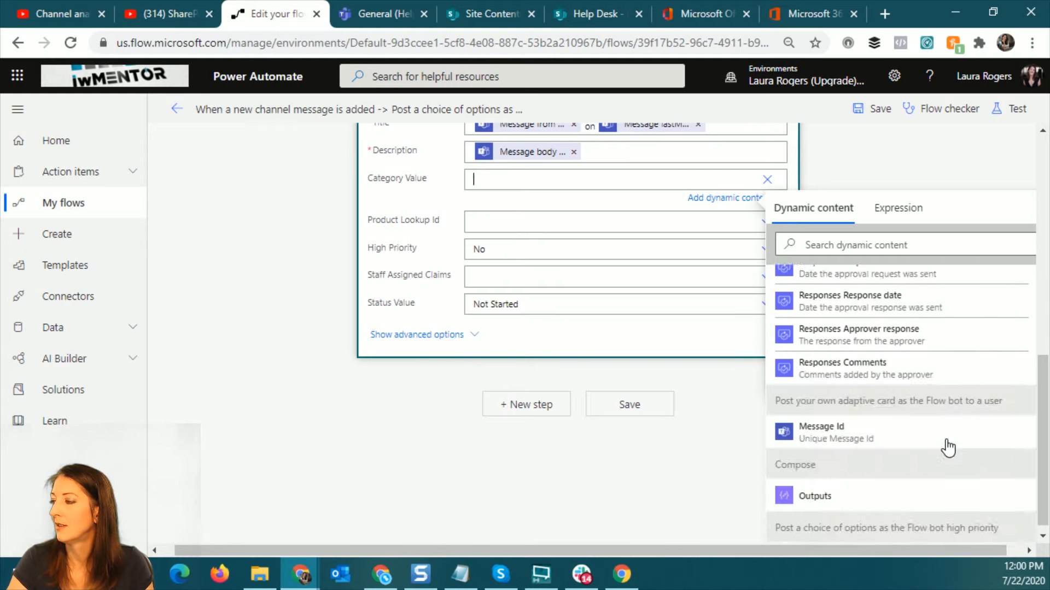
{"action": "scroll", "coordinate": [948, 447], "scroll_direction": "up", "scroll_amount": 3}
{"action": "scroll", "coordinate": [948, 447], "scroll_direction": "down", "scroll_amount": 2}
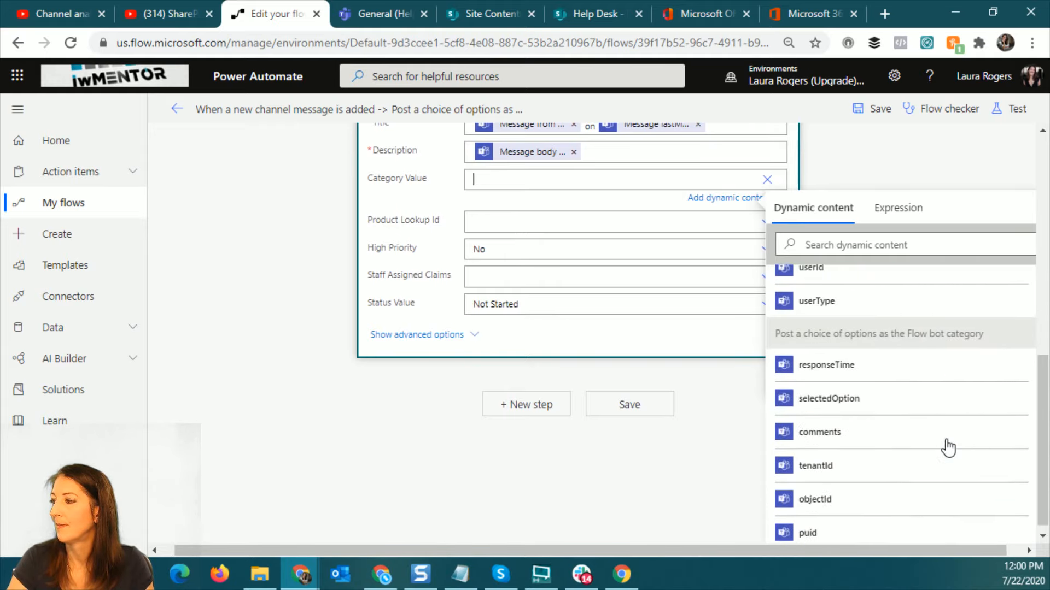
{"action": "left_click", "coordinate": [895, 409]}
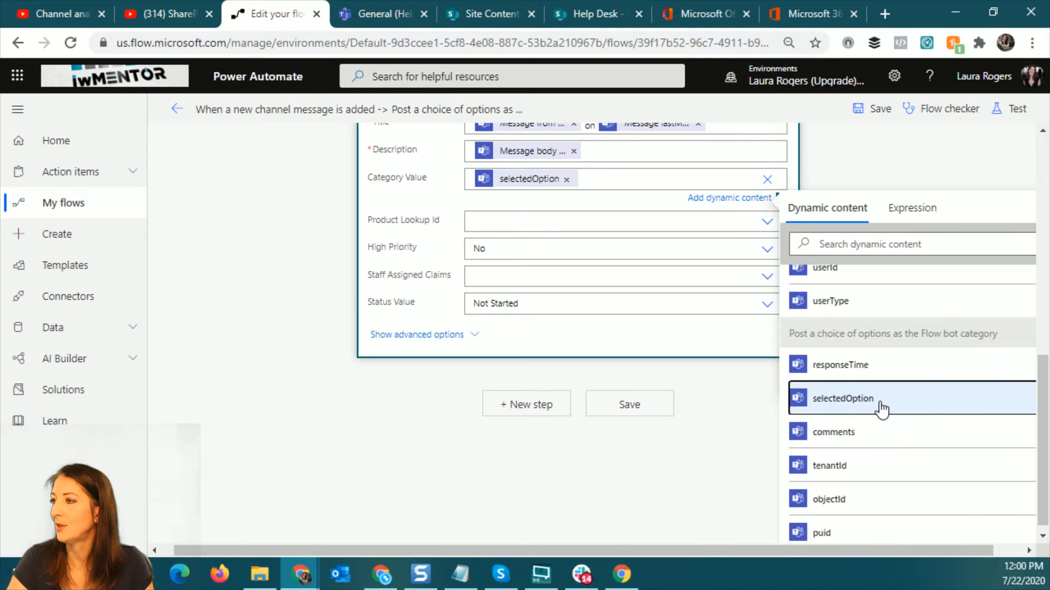
{"action": "left_click", "coordinate": [636, 406]}
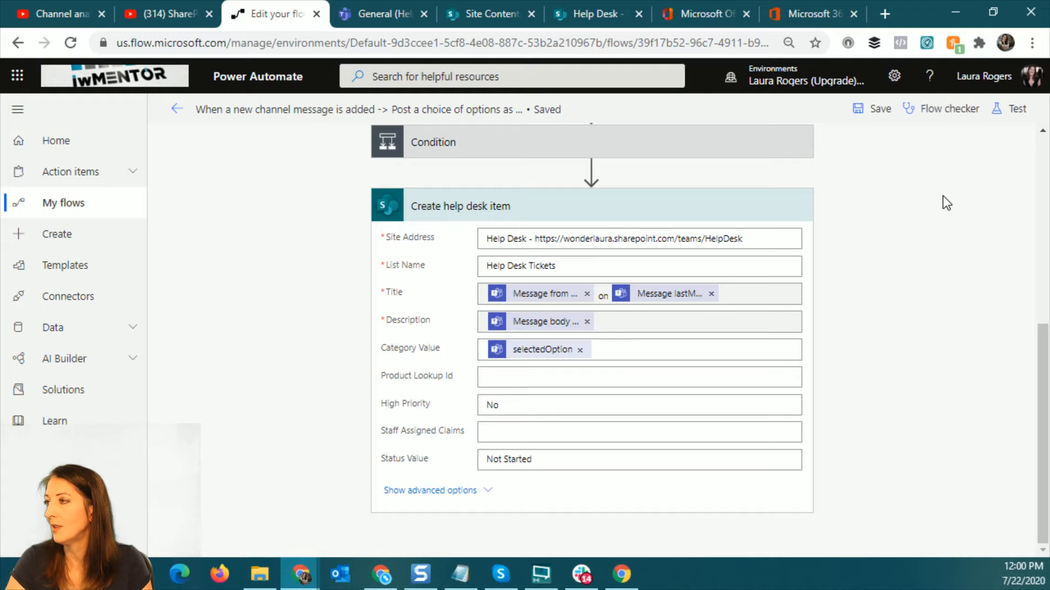
- Test the flow using data from the previous run that succeeded 3 minutes ago
{"action": "left_click", "coordinate": [1010, 108]}
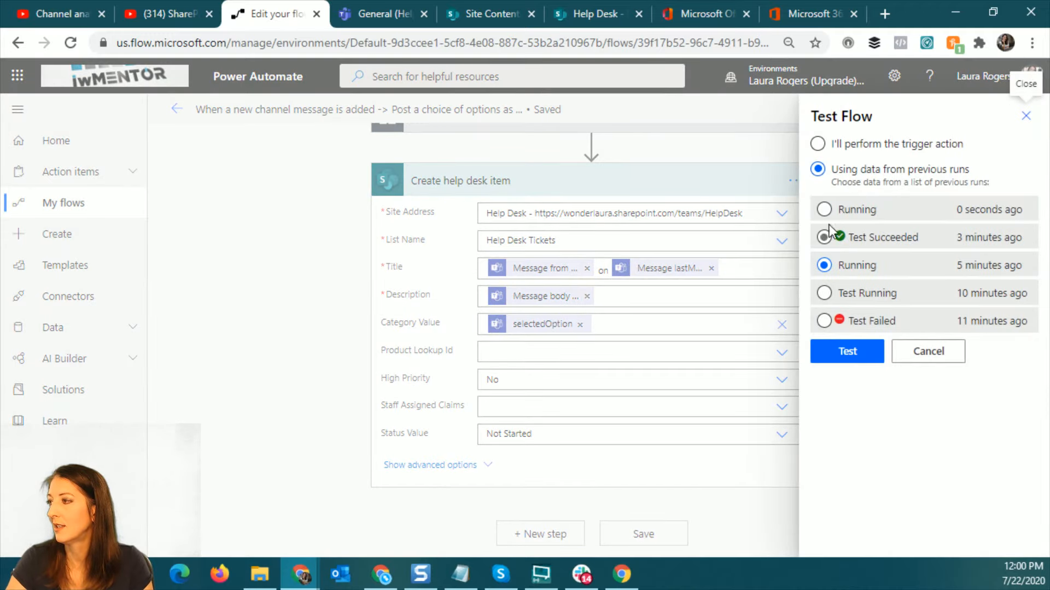
{"action": "left_click", "coordinate": [824, 237]}
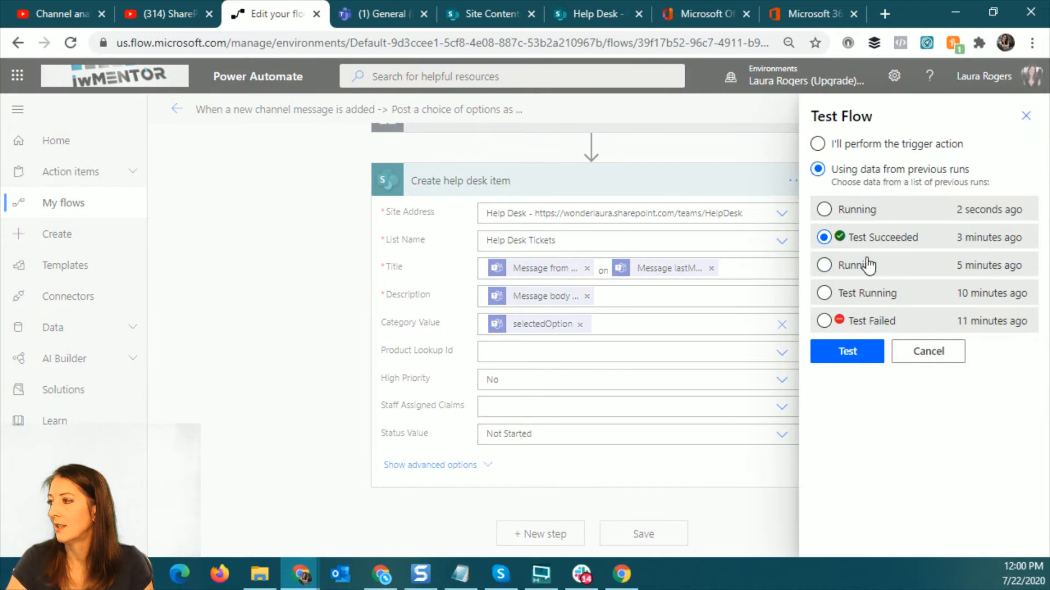
{"action": "left_click", "coordinate": [869, 357]}
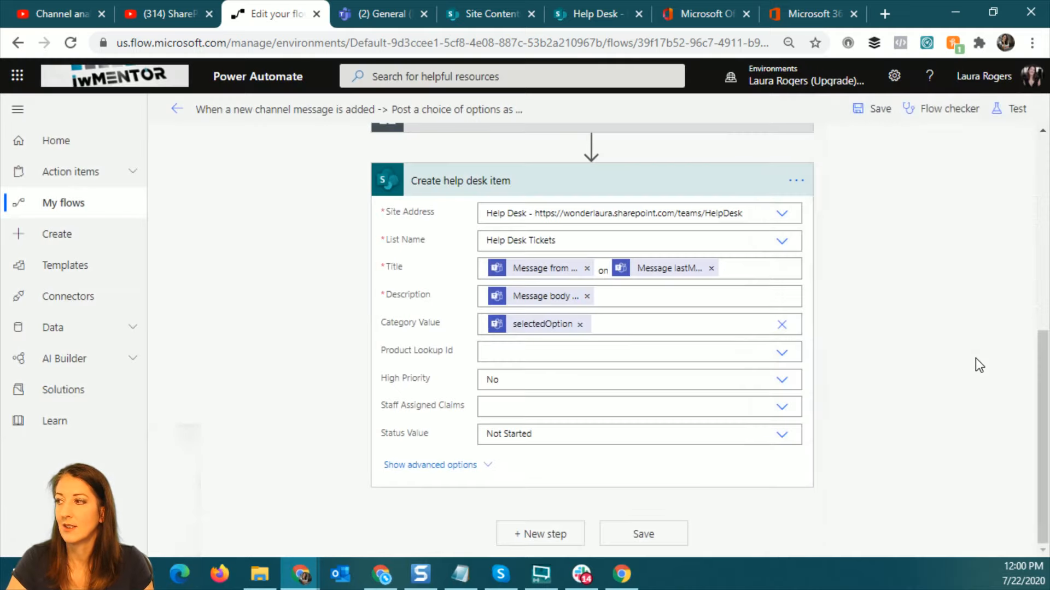
- Switch to the Flow chat in Teams and try to submit Hardware as the category for the Problem with Outlook ticket
{"action": "left_click", "coordinate": [383, 16]}
{"action": "left_click", "coordinate": [27, 165]}
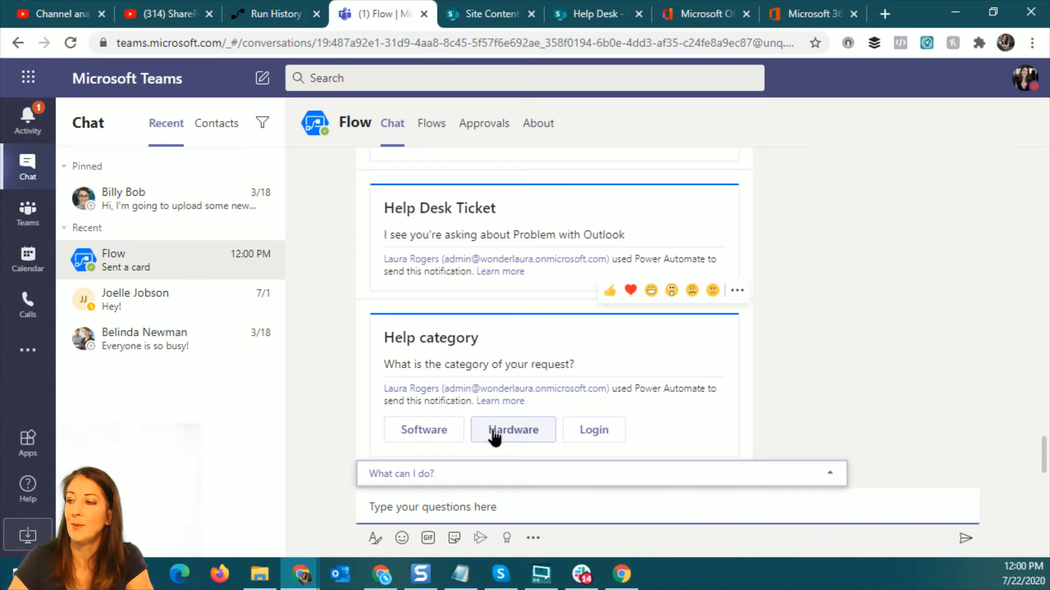
{"action": "left_click", "coordinate": [494, 437]}
{"action": "left_click", "coordinate": [441, 429]}
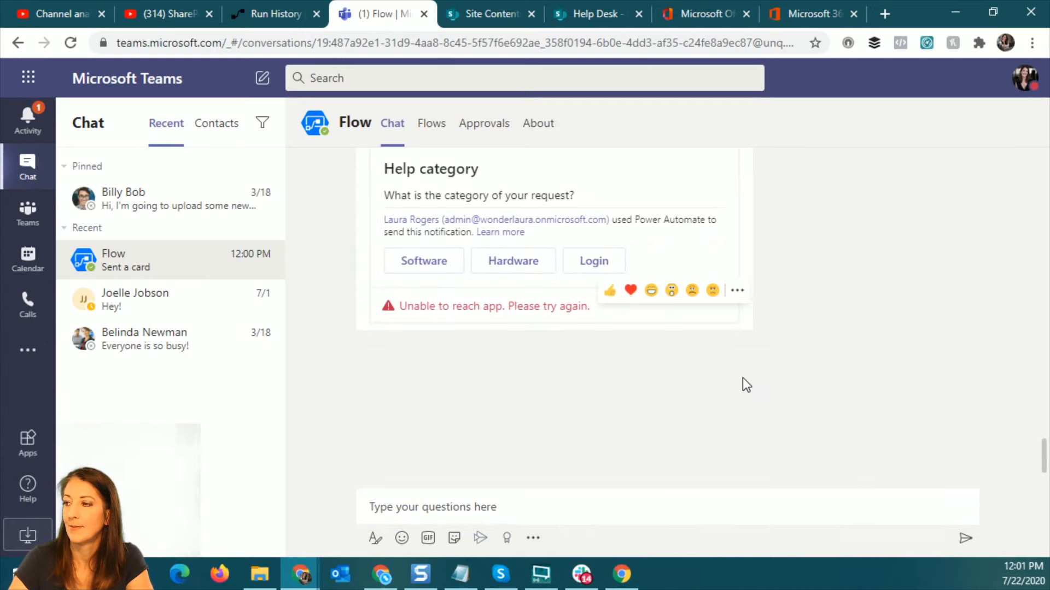
{"action": "left_click", "coordinate": [527, 403]}
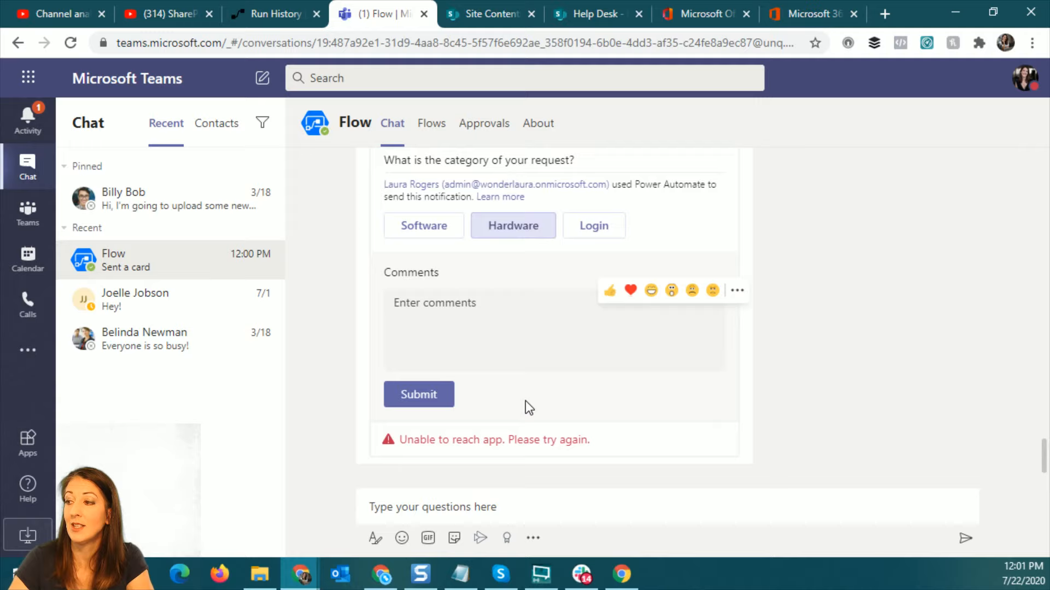
{"action": "left_click", "coordinate": [424, 396]}
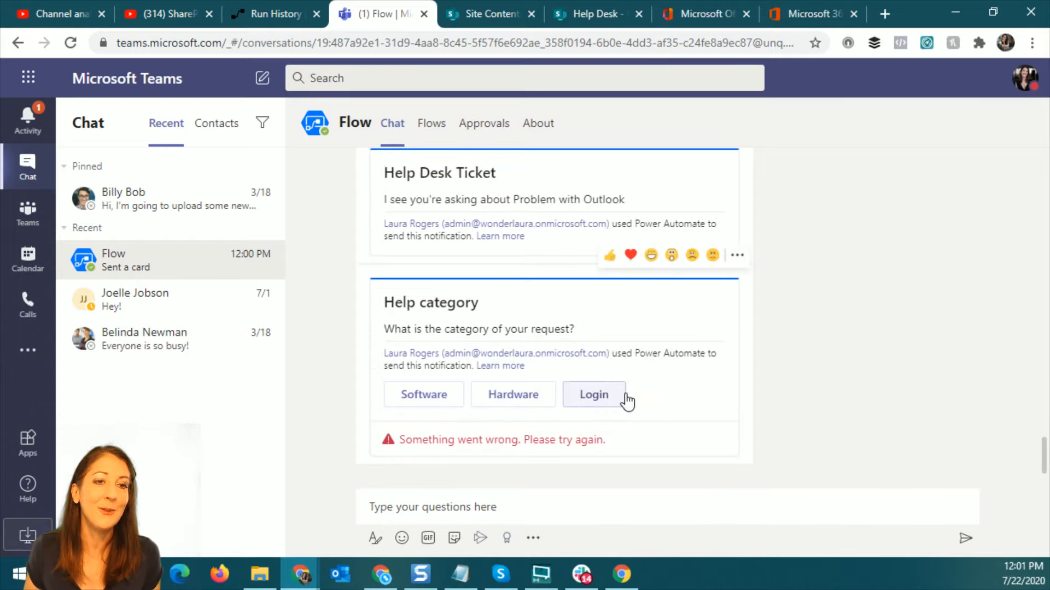
- Submit Hardware as the Problem with Outlook ticket's category again and answer No to the high priority question
{"action": "left_click", "coordinate": [516, 402]}
{"action": "left_click", "coordinate": [418, 394]}
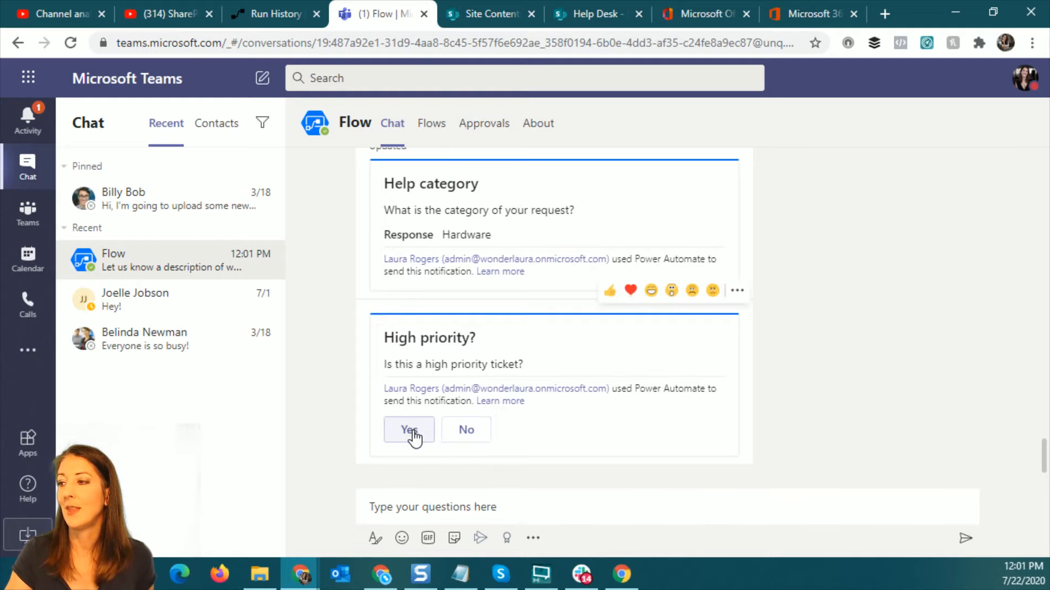
{"action": "left_click", "coordinate": [465, 431]}
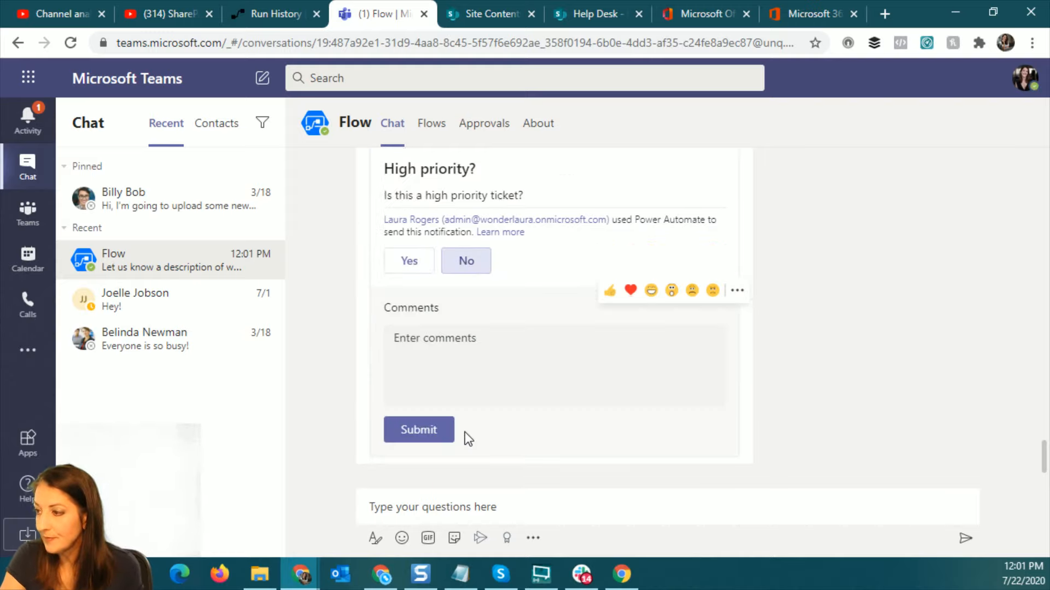
{"action": "left_click", "coordinate": [435, 432]}
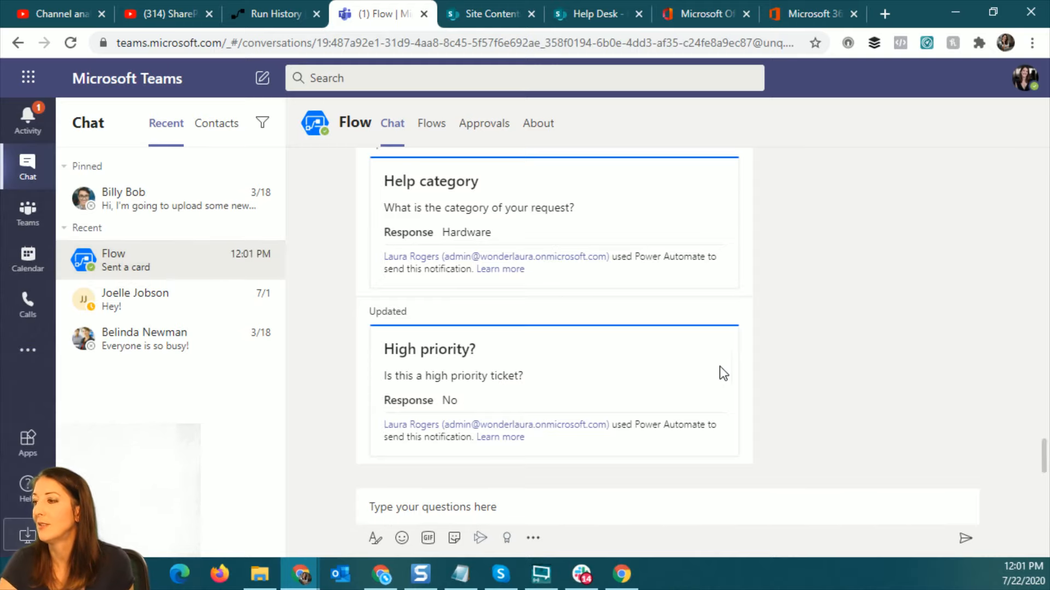
- Find the unanswered Help category card for the Blue screen of death ticket and submit Hardware as its category
{"action": "scroll", "coordinate": [829, 340], "scroll_direction": "up", "scroll_amount": 5}
{"action": "scroll", "coordinate": [832, 339], "scroll_direction": "up", "scroll_amount": 3}
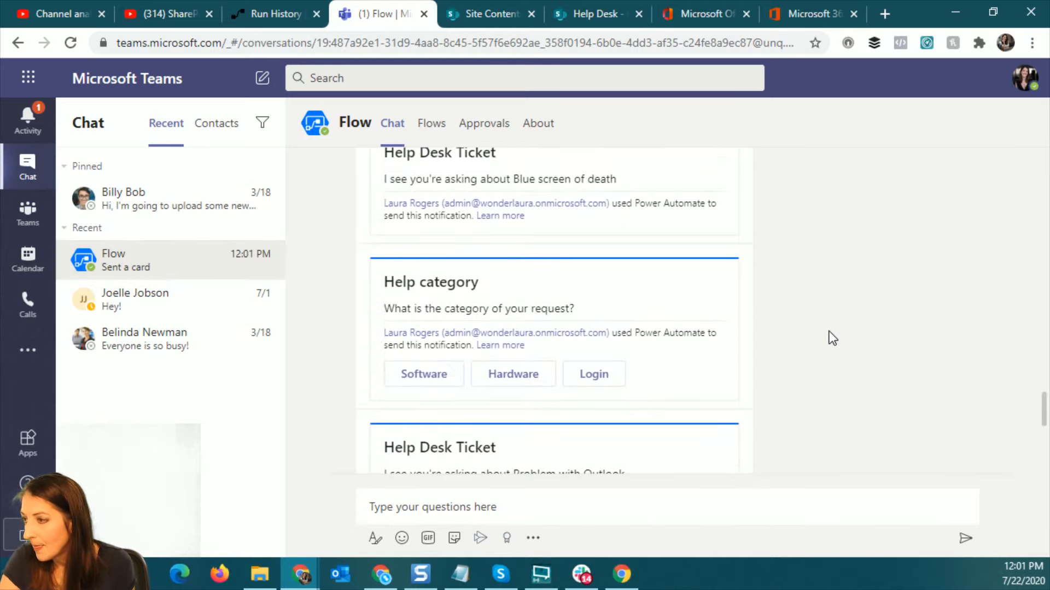
{"action": "scroll", "coordinate": [832, 338], "scroll_direction": "up", "scroll_amount": 2}
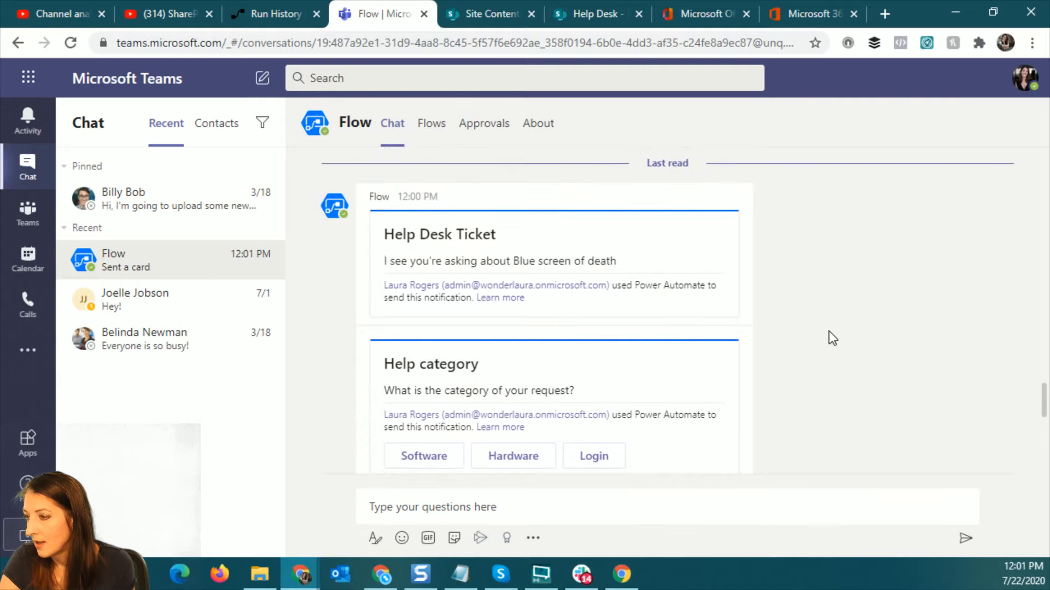
{"action": "scroll", "coordinate": [833, 338], "scroll_direction": "down", "scroll_amount": 2}
{"action": "scroll", "coordinate": [828, 335], "scroll_direction": "up", "scroll_amount": 2}
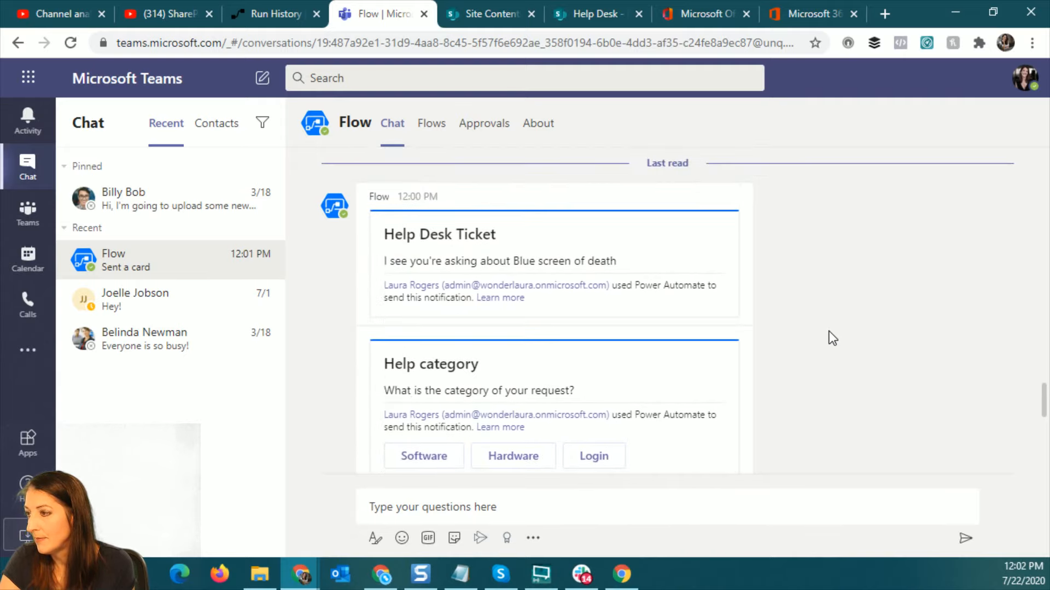
{"action": "scroll", "coordinate": [668, 375], "scroll_direction": "down", "scroll_amount": 2}
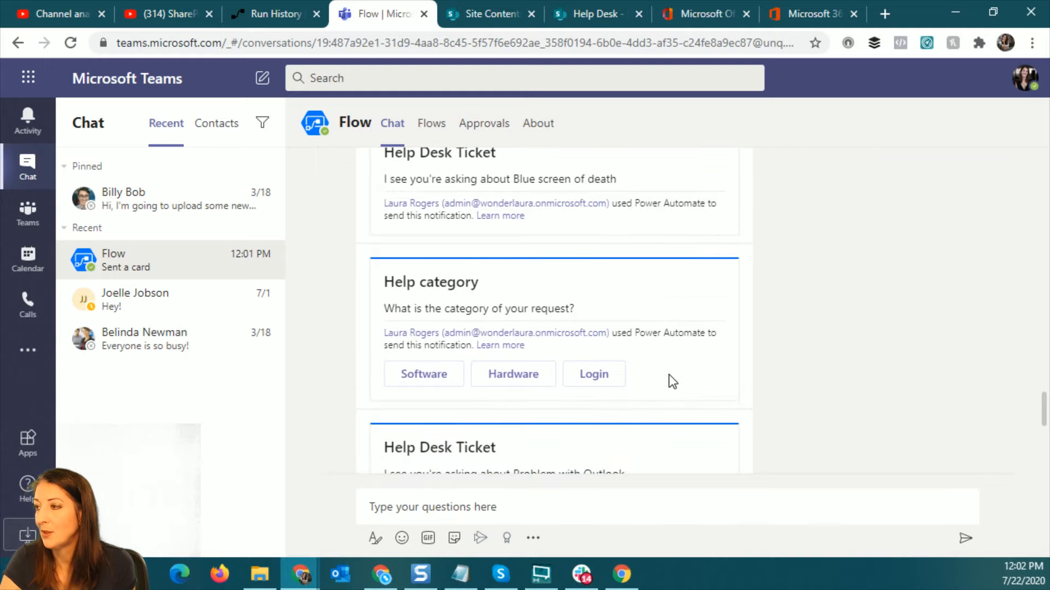
{"action": "left_click", "coordinate": [512, 375]}
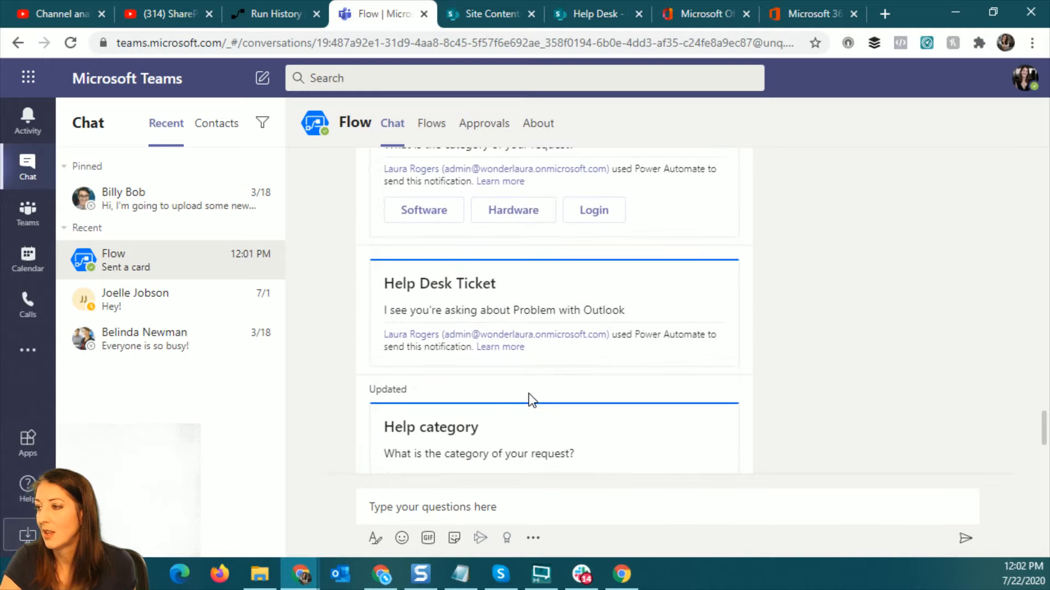
{"action": "scroll", "coordinate": [526, 274], "scroll_direction": "up", "scroll_amount": 8}
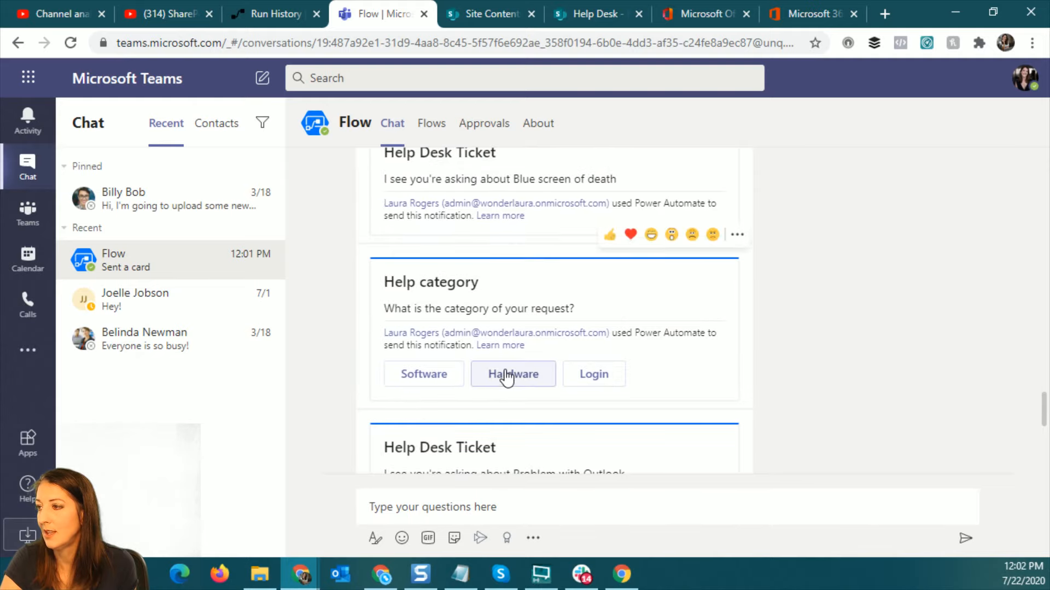
{"action": "left_click", "coordinate": [507, 377]}
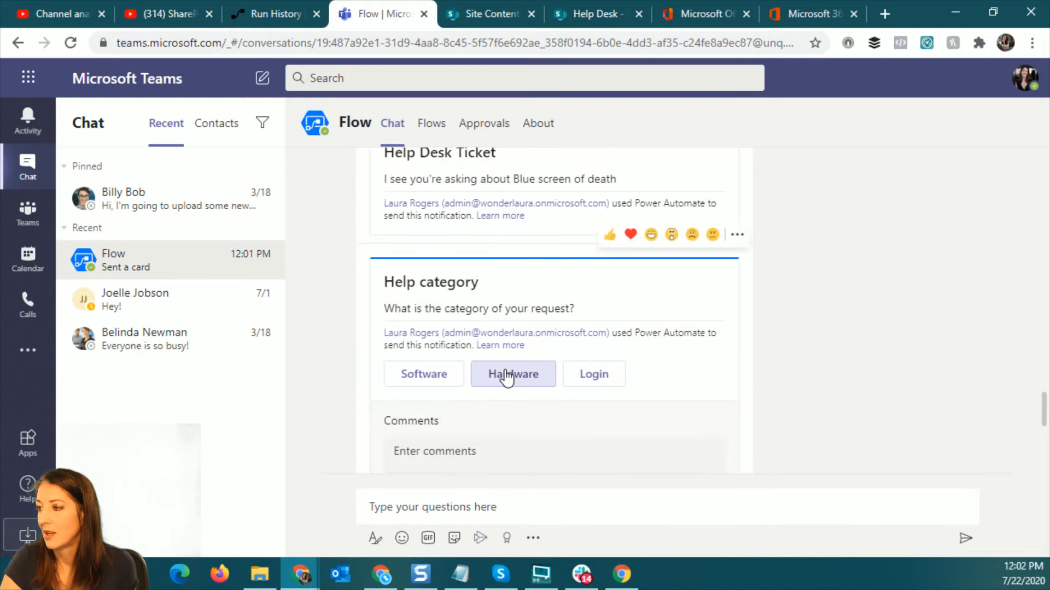
{"action": "scroll", "coordinate": [626, 387], "scroll_direction": "down", "scroll_amount": 3}
{"action": "left_click", "coordinate": [422, 383]}
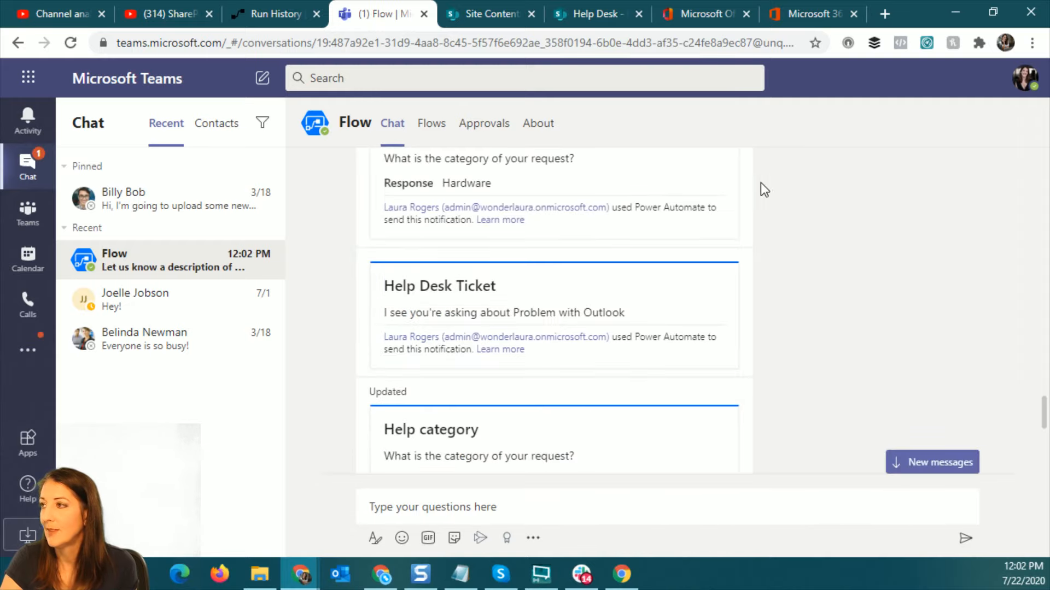
- Check the flow's run result in Power Automate and examine the newest ticket's category in SharePoint's Help Desk Tickets list
{"action": "left_click", "coordinate": [271, 15]}
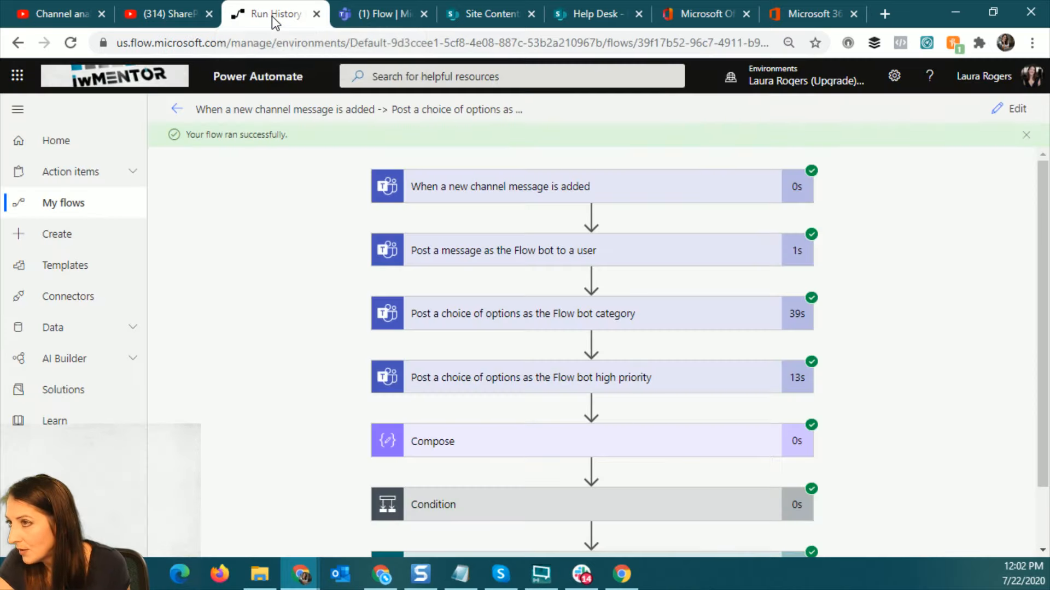
{"action": "left_click", "coordinate": [588, 14]}
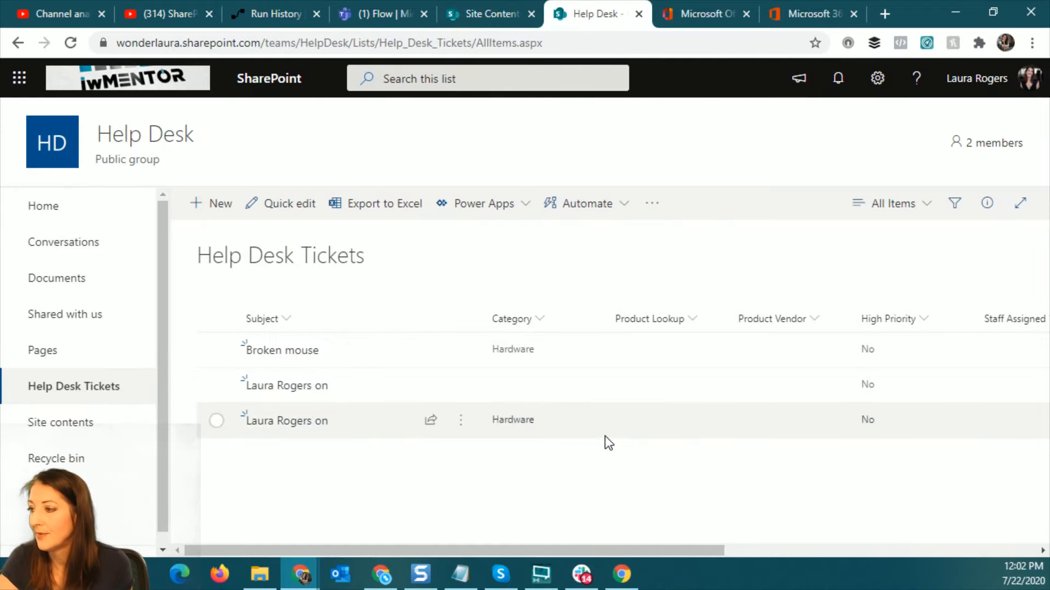
{"action": "left_click", "coordinate": [608, 418]}
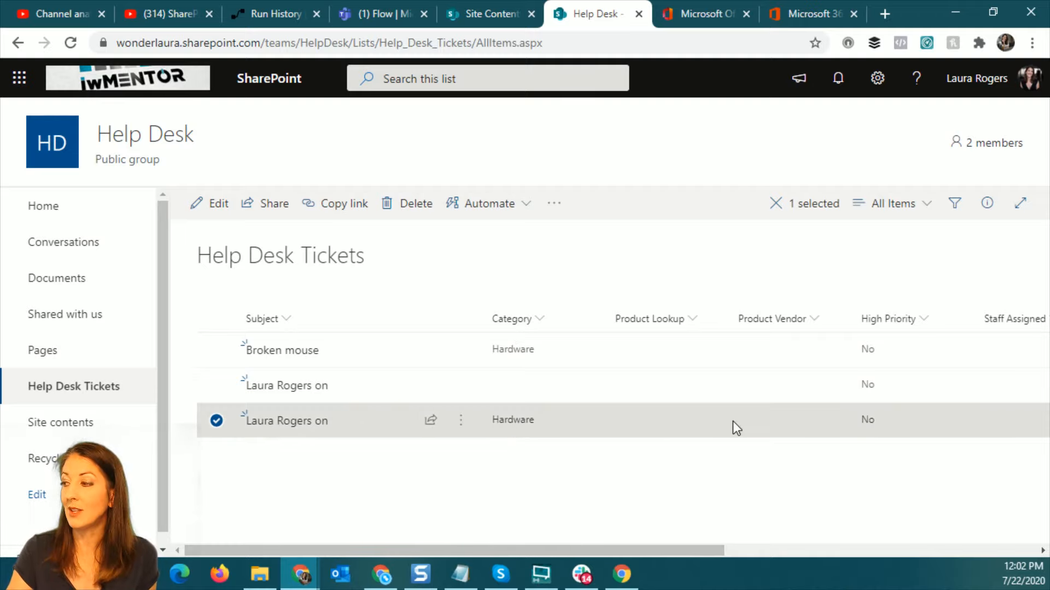
{"action": "left_click_drag", "start_coordinate": [678, 550], "coordinate": [527, 545]}
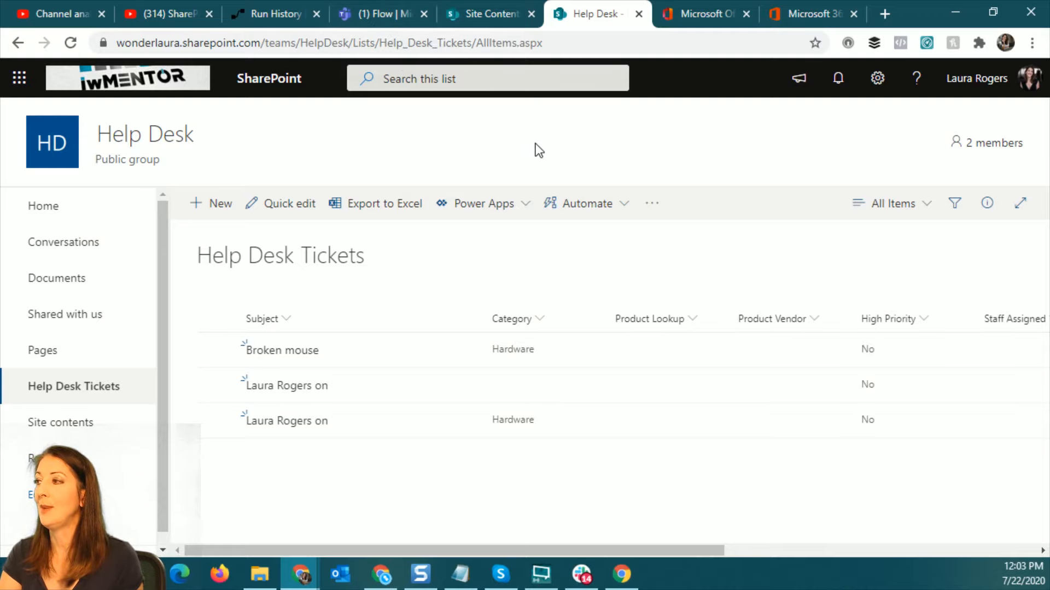
- Reopen the flow for editing in Power Automate and test it with data from the latest successful run
{"action": "left_click", "coordinate": [273, 11]}
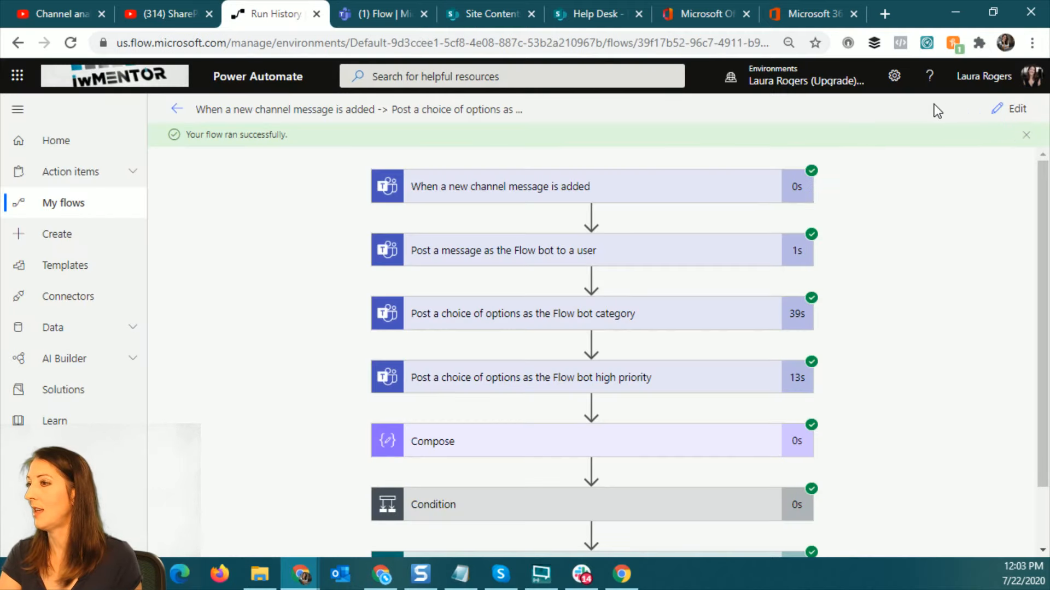
{"action": "left_click", "coordinate": [175, 108]}
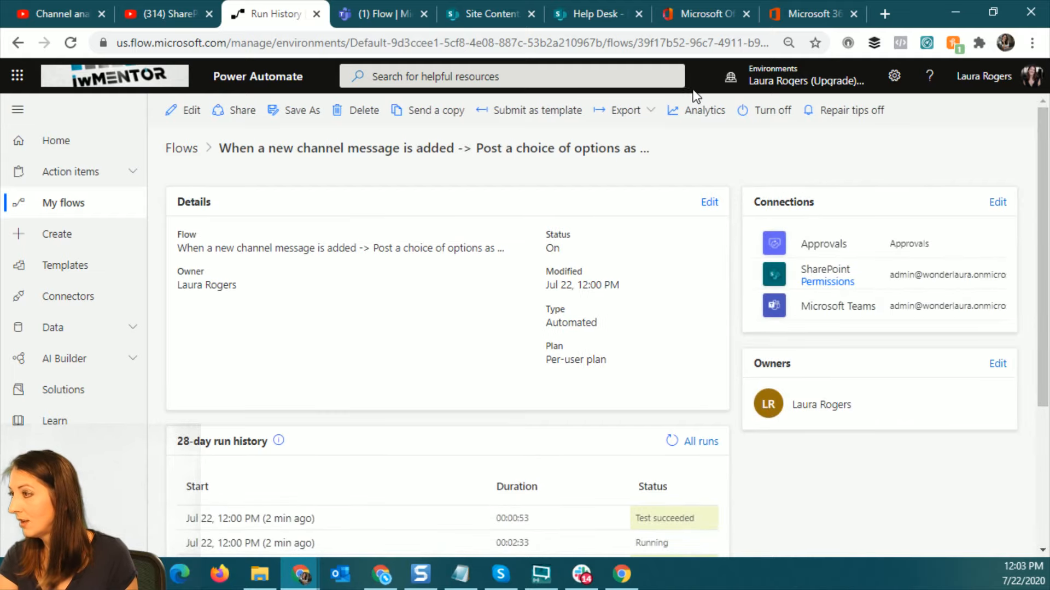
{"action": "left_click", "coordinate": [189, 110]}
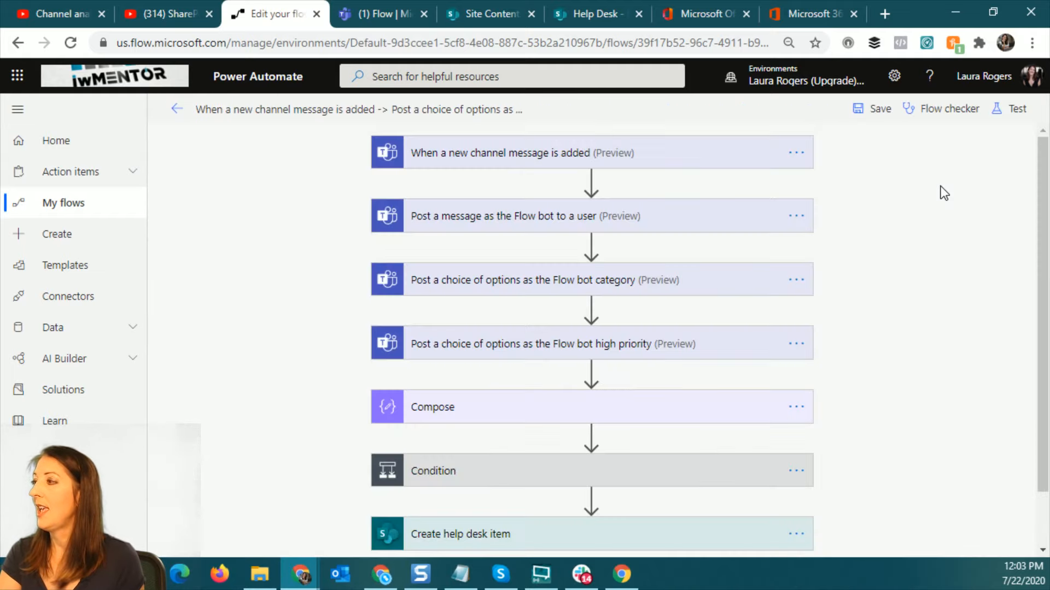
{"action": "left_click", "coordinate": [1010, 111]}
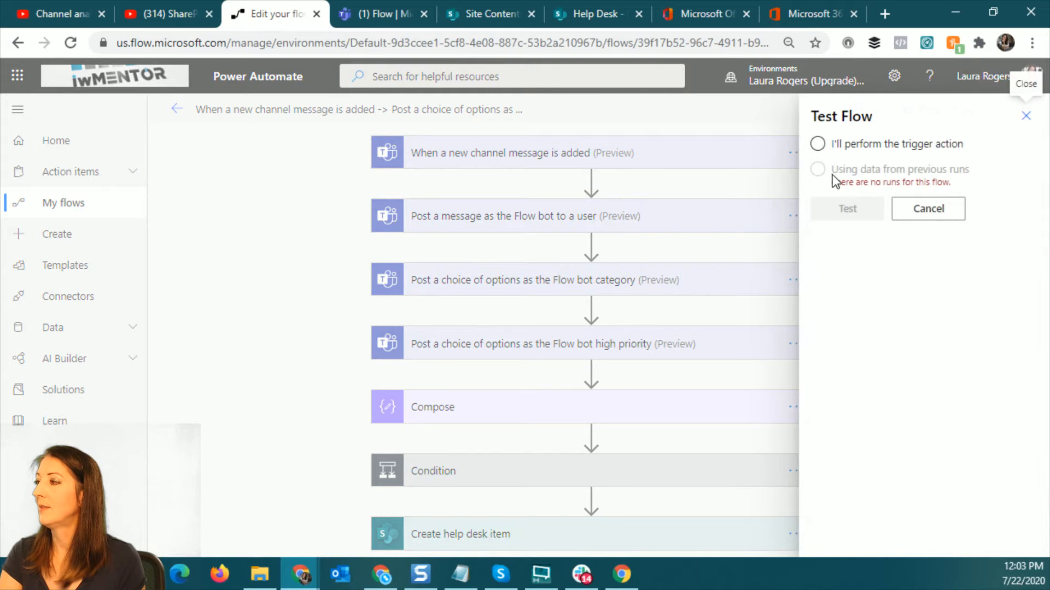
{"action": "left_click", "coordinate": [818, 170]}
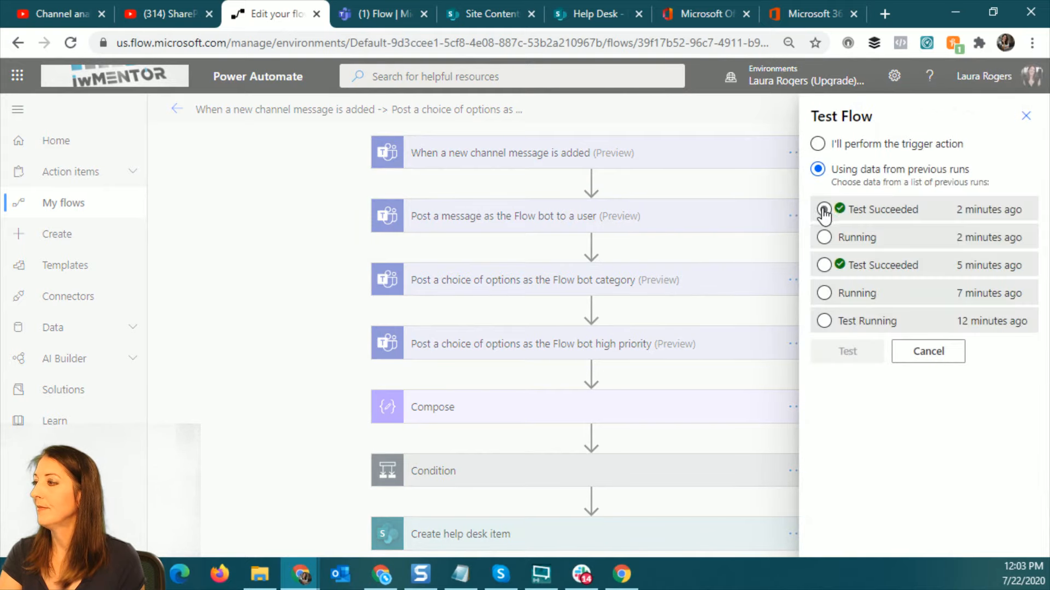
{"action": "left_click", "coordinate": [824, 210]}
{"action": "left_click", "coordinate": [848, 356]}
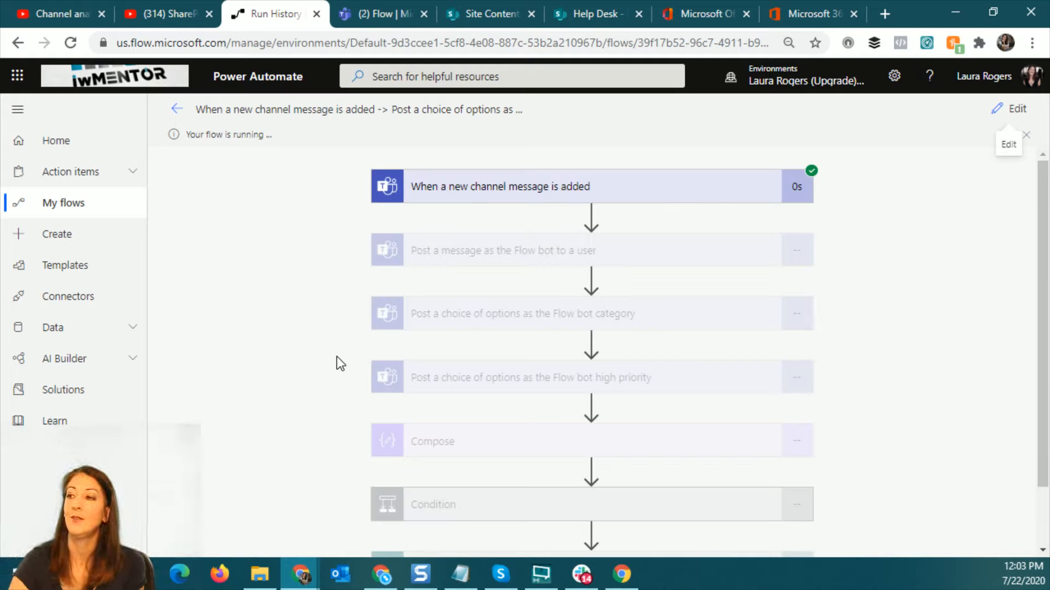
- Switch to the Flow chat in Teams and submit Hardware on the newest Help category card
{"action": "left_click", "coordinate": [369, 16]}
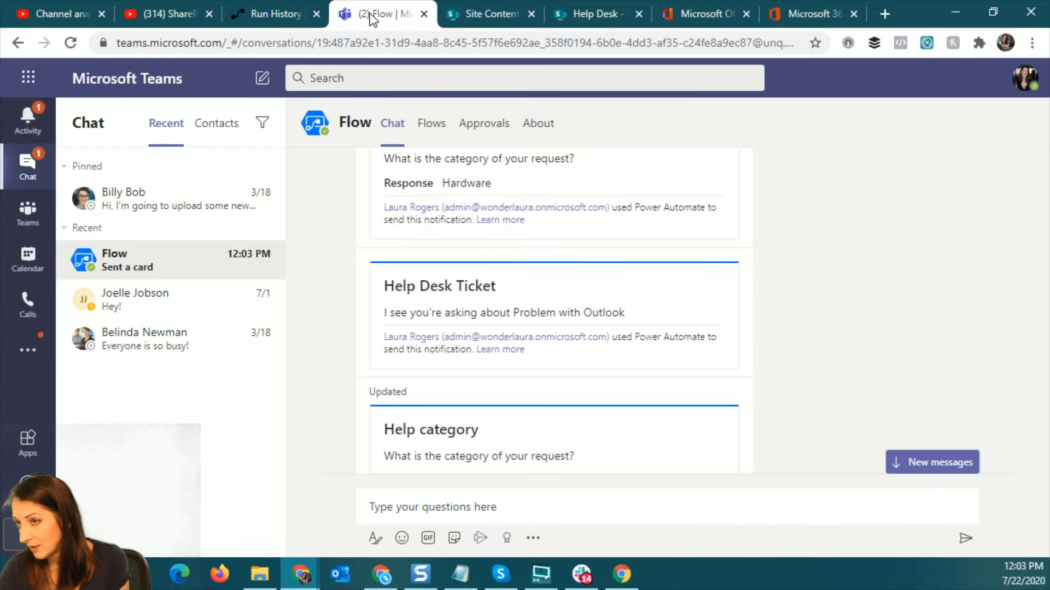
{"action": "left_click", "coordinate": [191, 272]}
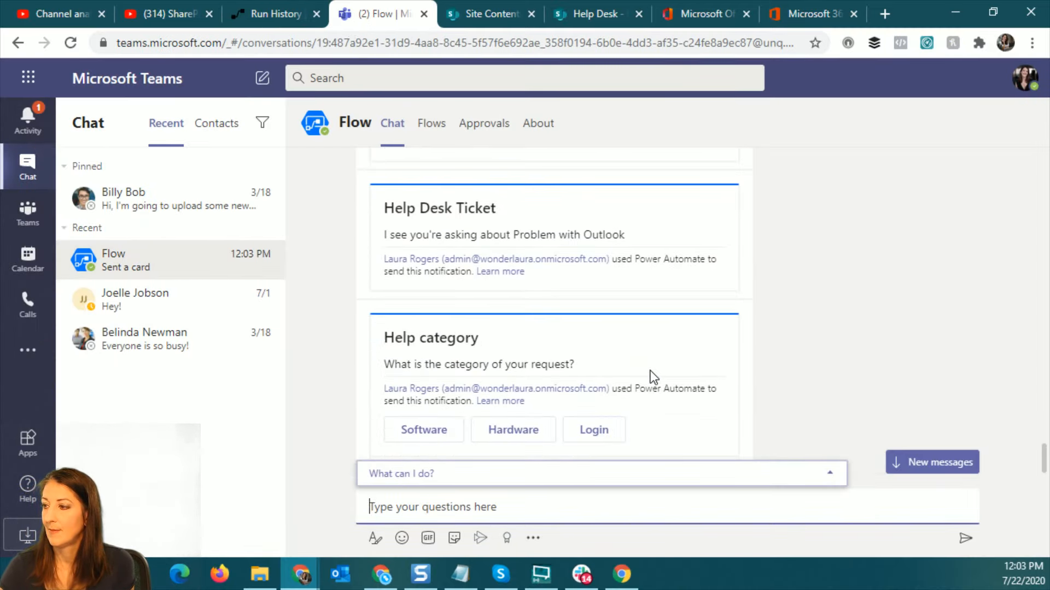
{"action": "left_click", "coordinate": [519, 434]}
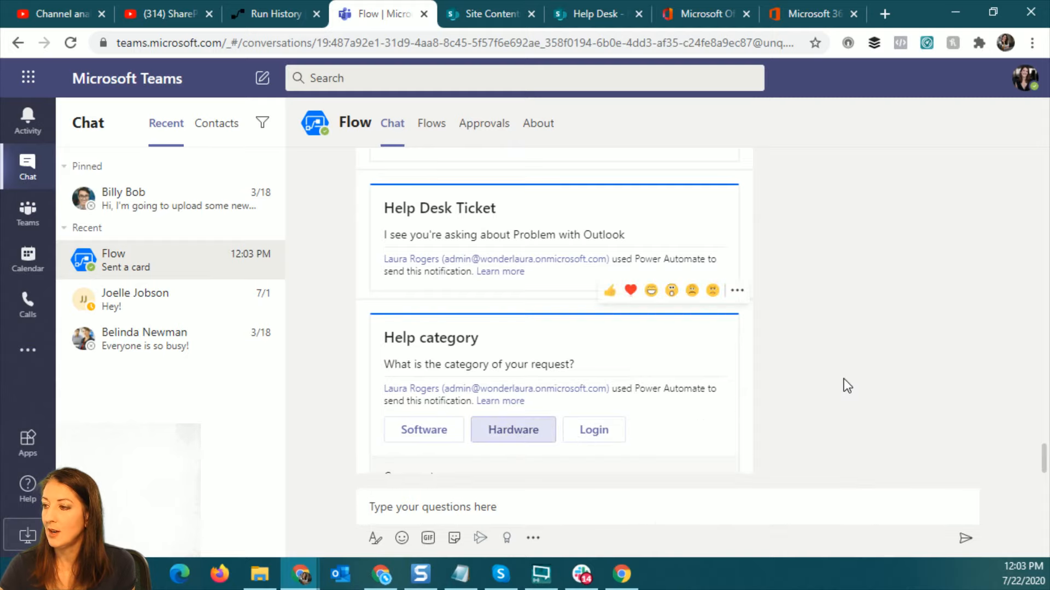
{"action": "scroll", "coordinate": [847, 386], "scroll_direction": "down", "scroll_amount": 3}
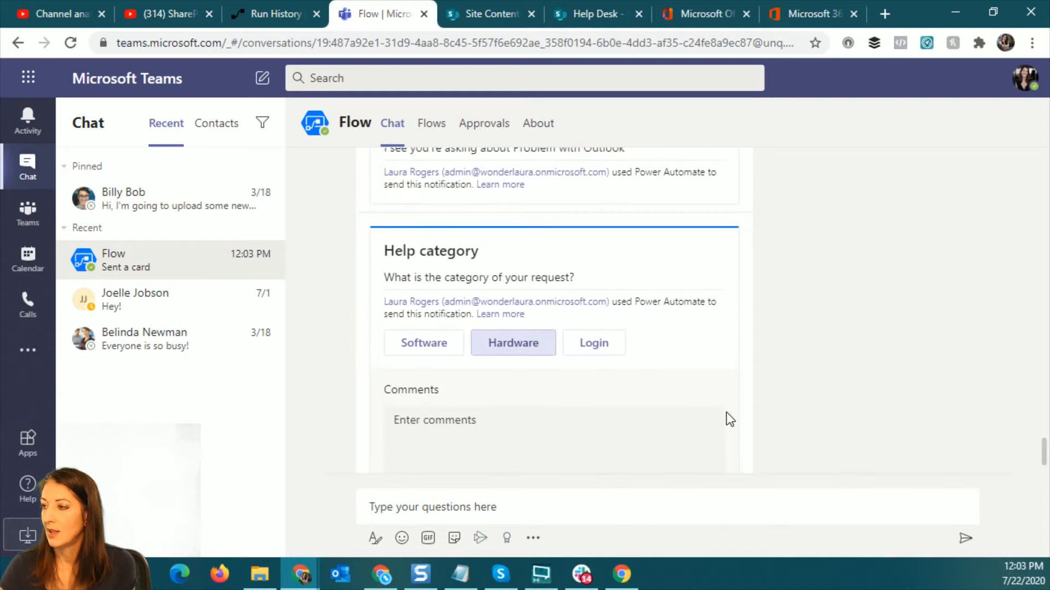
{"action": "left_click", "coordinate": [418, 430]}
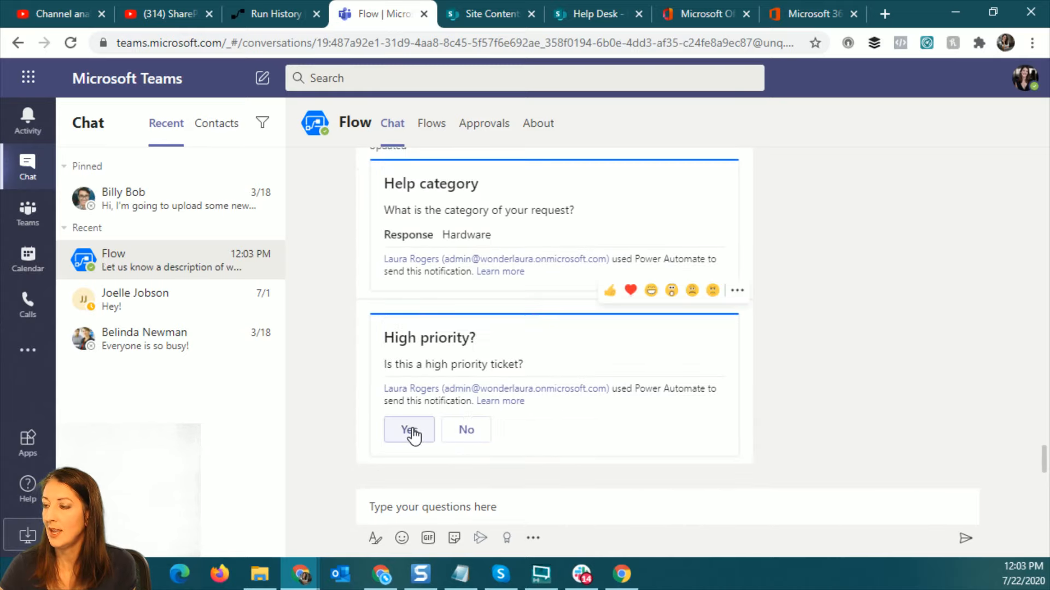
- Answer Yes on the newest High priority? card in the Flow chat and submit the response without comments
{"action": "left_click", "coordinate": [411, 431]}
{"action": "left_click", "coordinate": [415, 434]}
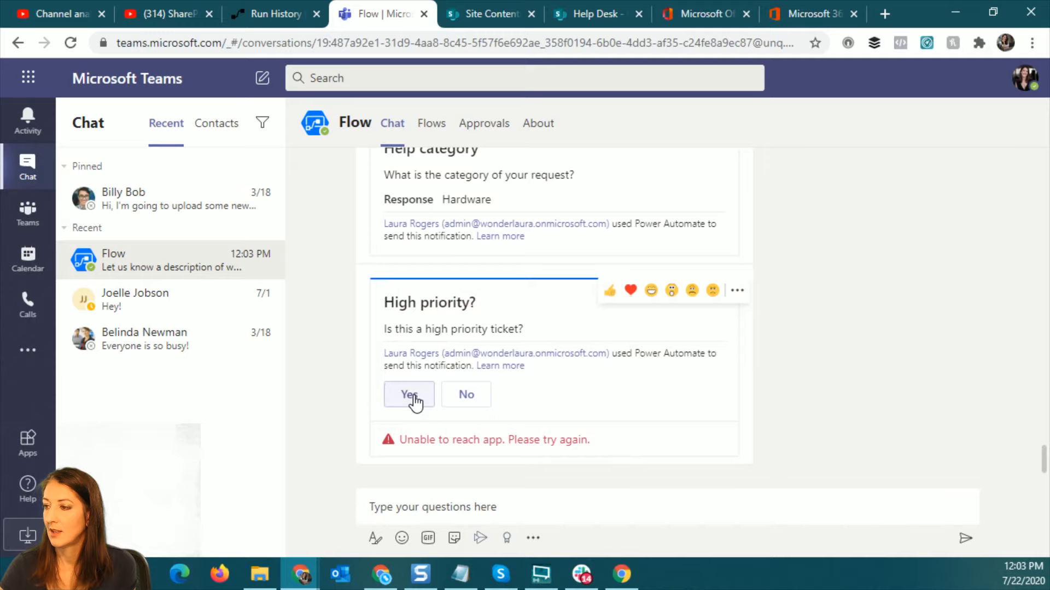
{"action": "left_click", "coordinate": [414, 399]}
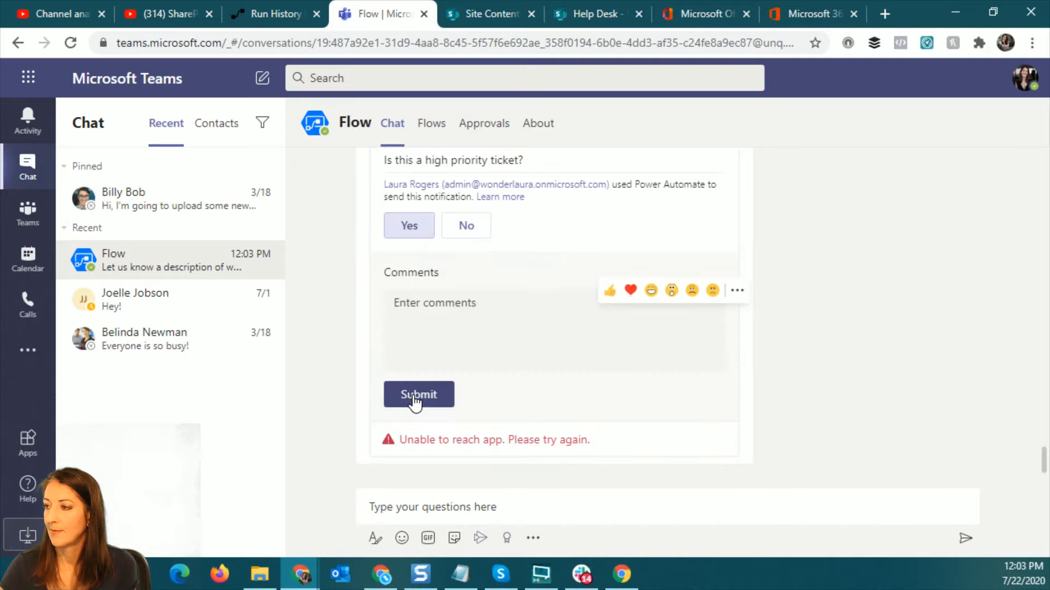
{"action": "left_click", "coordinate": [415, 401]}
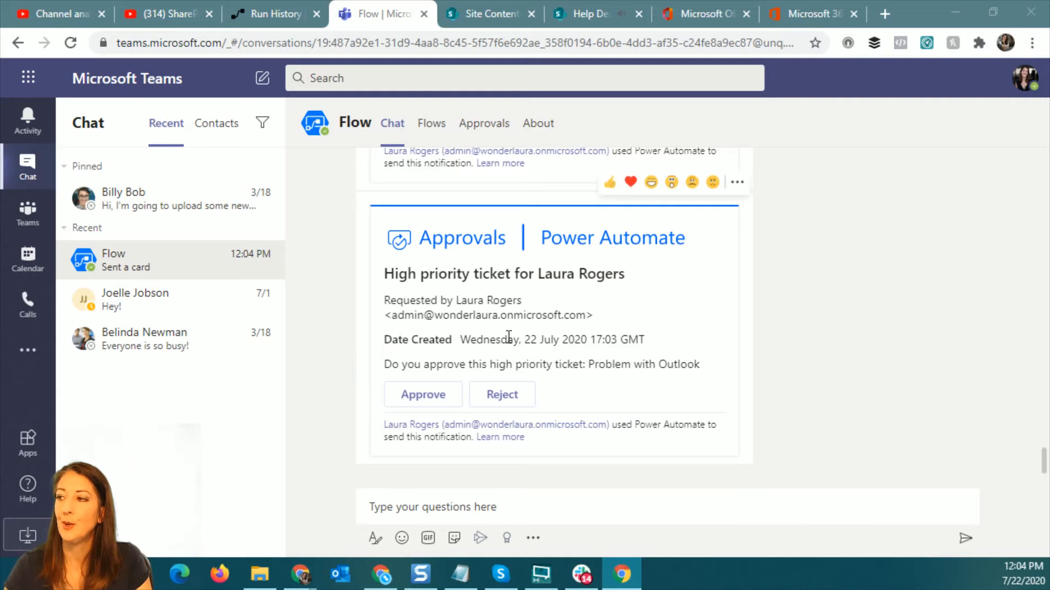
- Approve the high priority ticket request for Problem with Outlook and submit the approval without comments
{"action": "scroll", "coordinate": [847, 283], "scroll_direction": "up", "scroll_amount": 1}
{"action": "scroll", "coordinate": [847, 284], "scroll_direction": "down", "scroll_amount": 1}
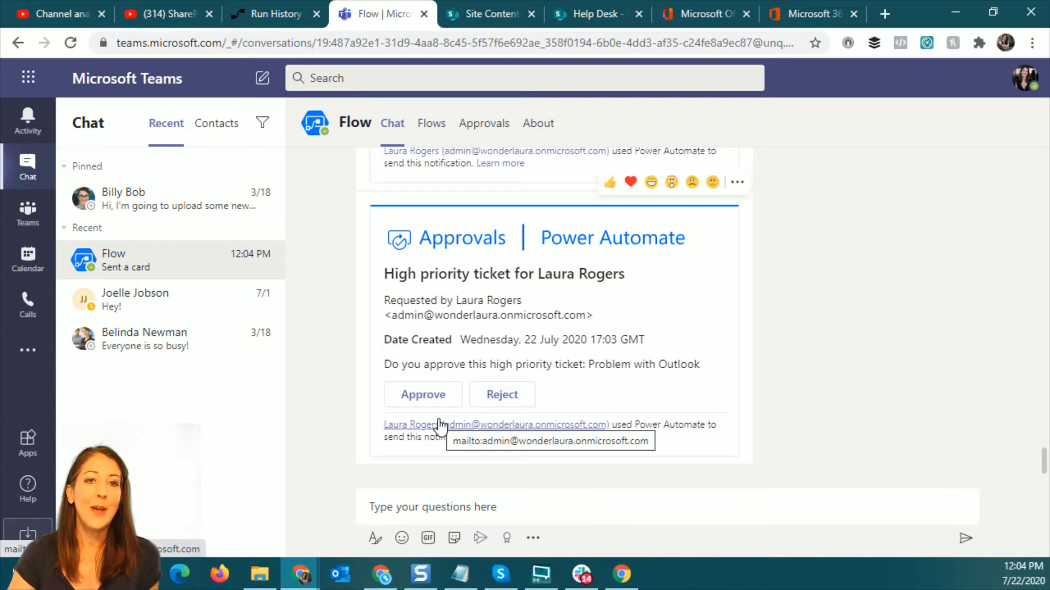
{"action": "left_click", "coordinate": [432, 397]}
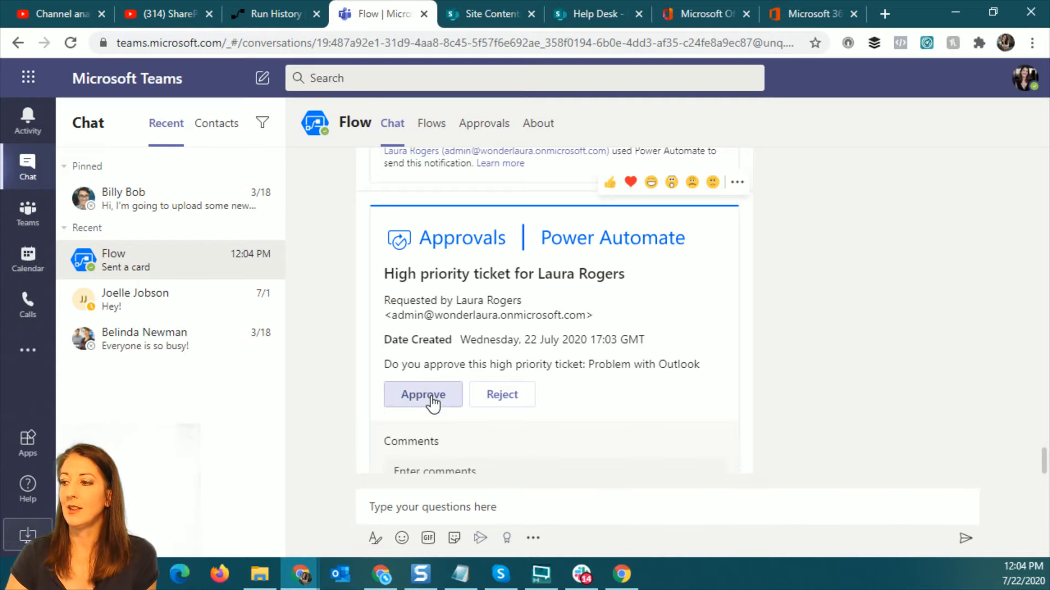
{"action": "scroll", "coordinate": [785, 376], "scroll_direction": "down", "scroll_amount": 3}
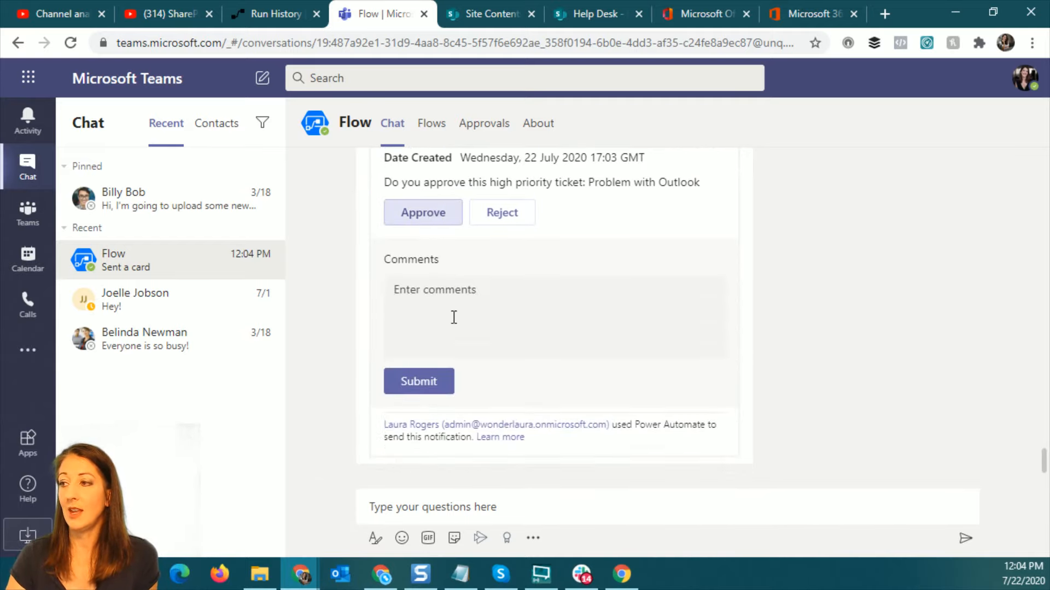
{"action": "left_click", "coordinate": [425, 381]}
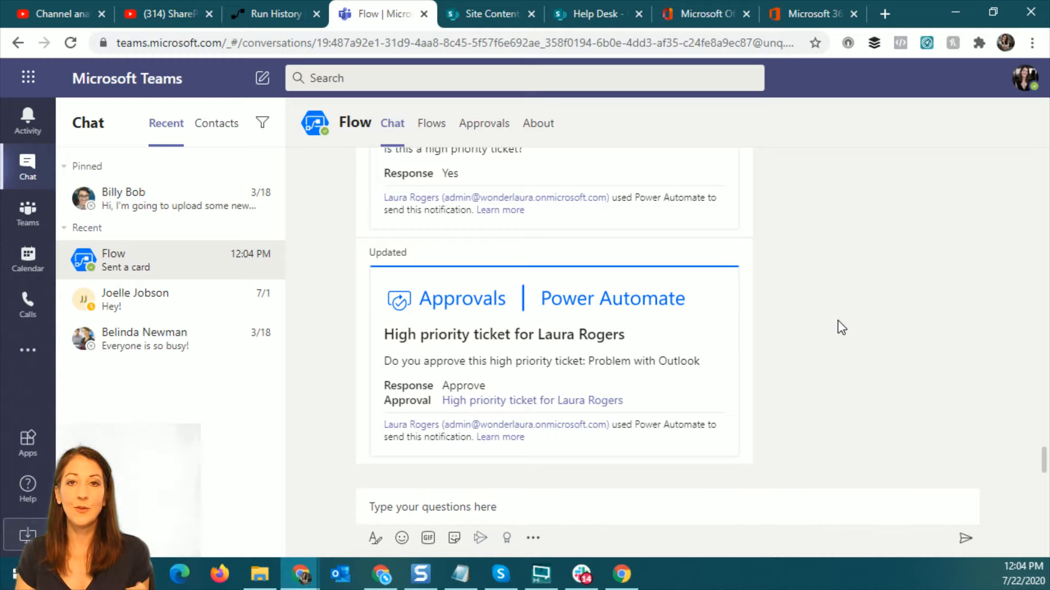
- Switch to the Help Desk Tickets list in SharePoint and reload it to check the newest ticket
{"action": "left_click", "coordinate": [601, 13]}
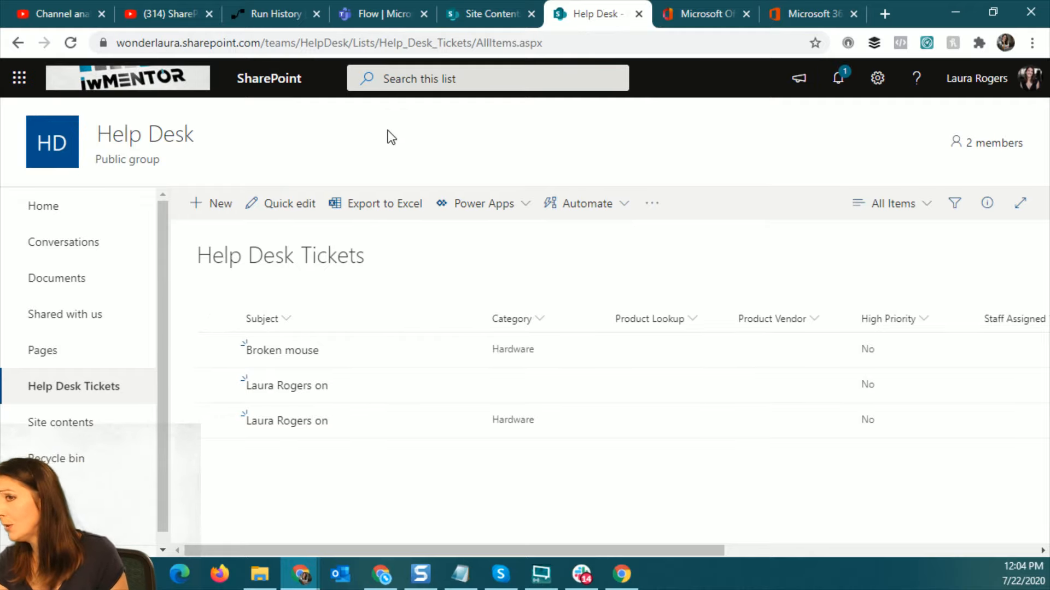
{"action": "left_click", "coordinate": [70, 42]}
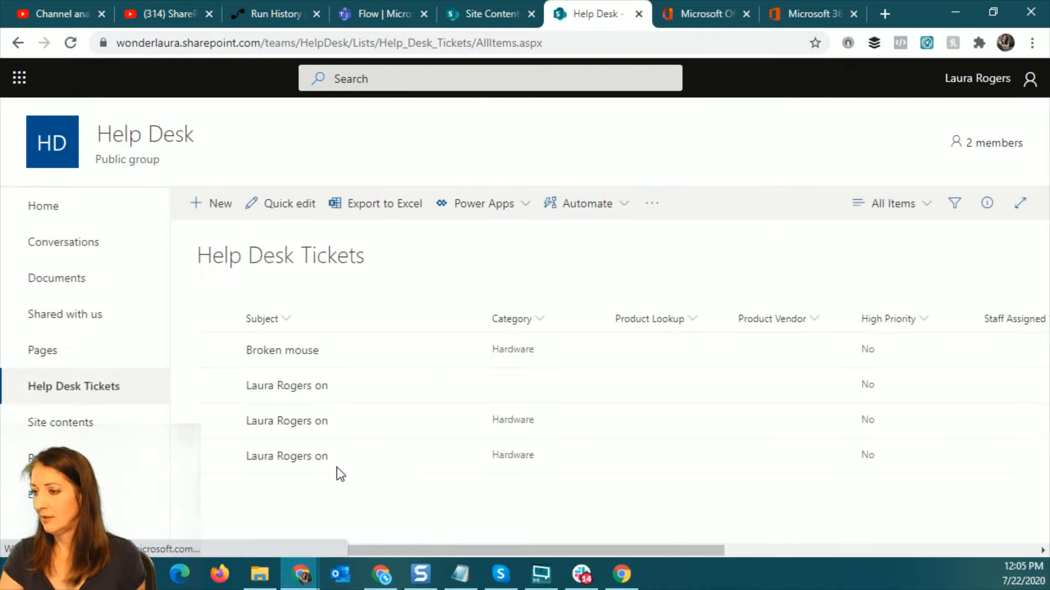